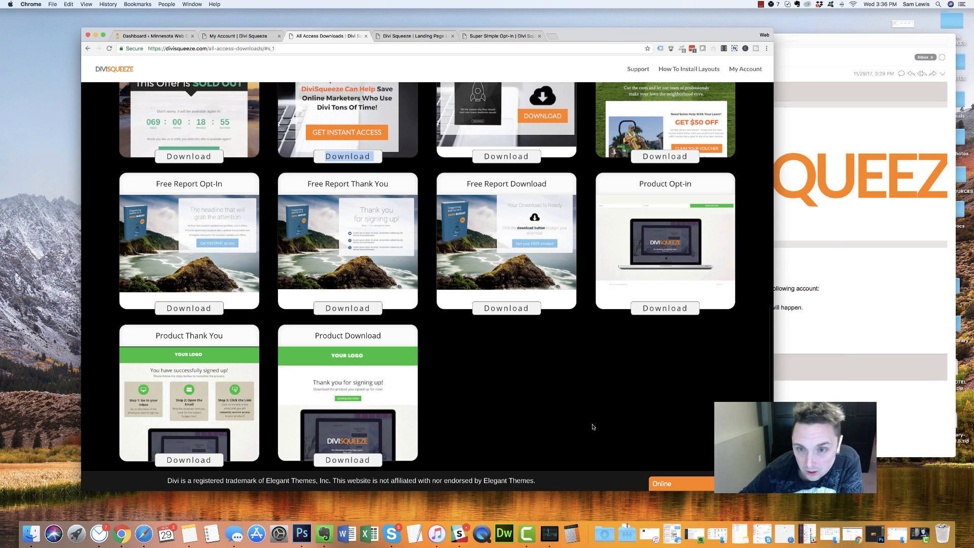
# Browse the All Access Downloads grid, then move to the Divi Squeeze landing-page gallery
pyautogui.scroll(3, 517, 375)
pyautogui.scroll(15, 506, 350)
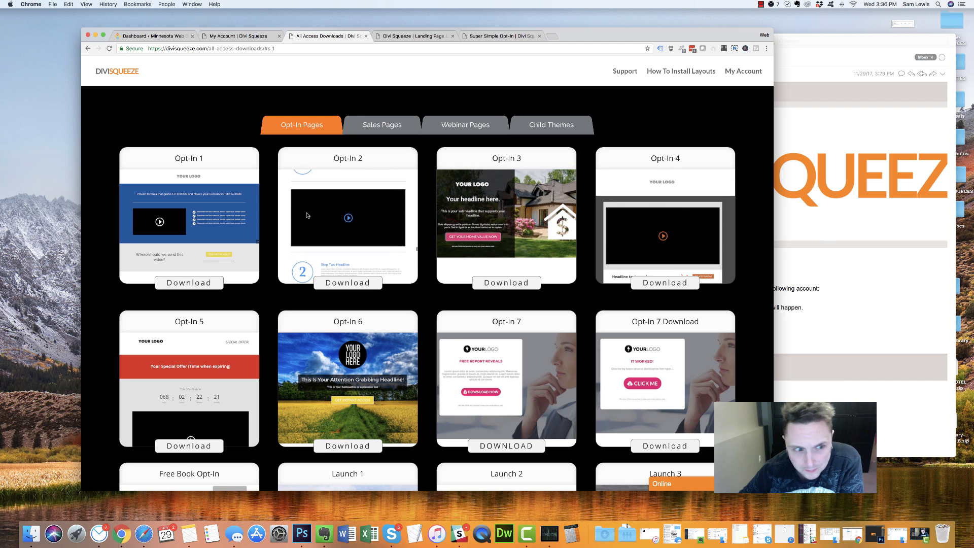
pyautogui.scroll(-5, 218, 299)
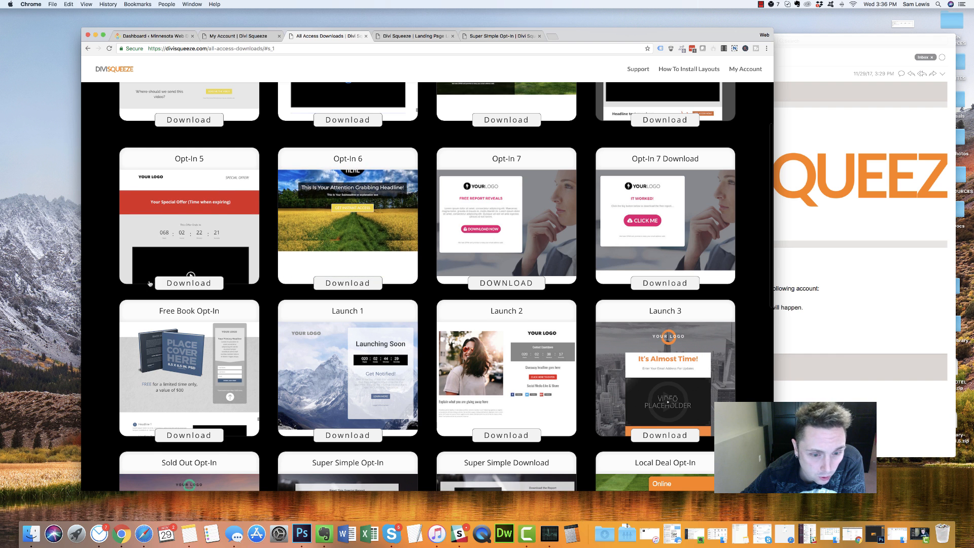
pyautogui.scroll(-8, 207, 277)
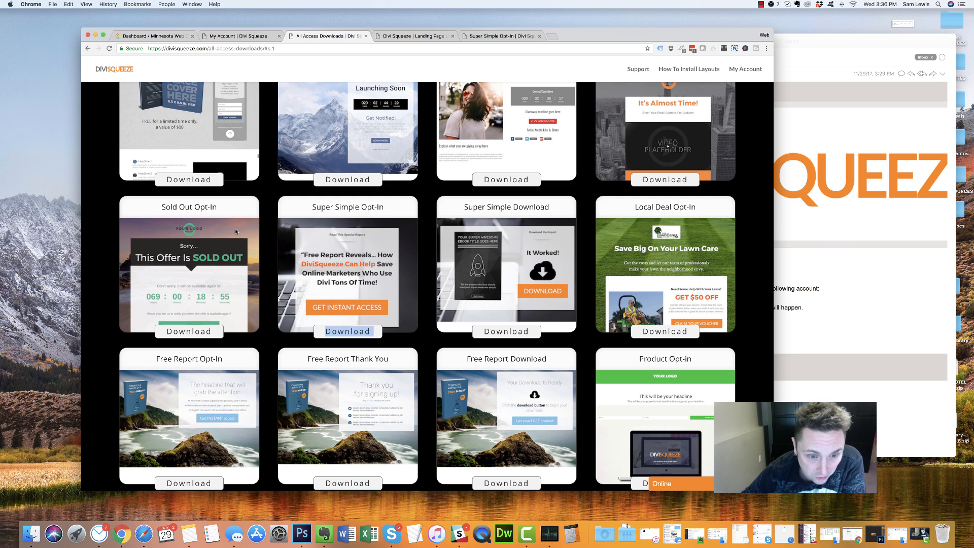
pyautogui.hotkey('ctrl', 'Tab')
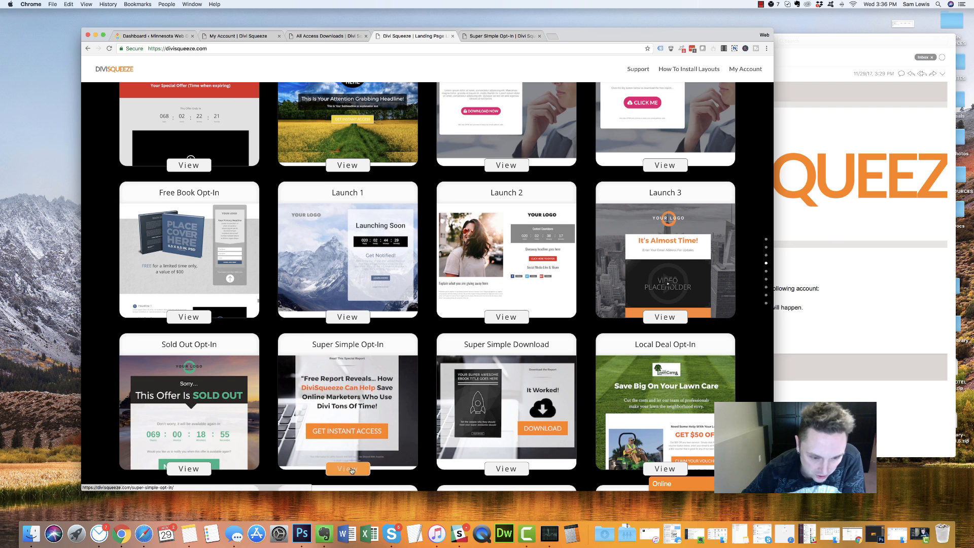
# Preview the Super Simple Opt-in page, checking its reflow and its signup popup
pyautogui.click(479, 32)
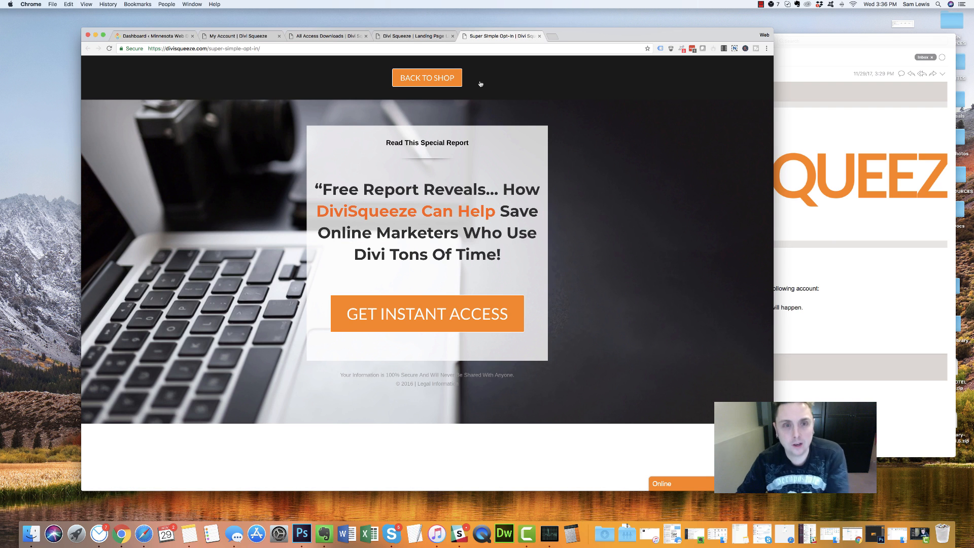
pyautogui.moveTo(775, 491); pyautogui.dragTo(710, 449)
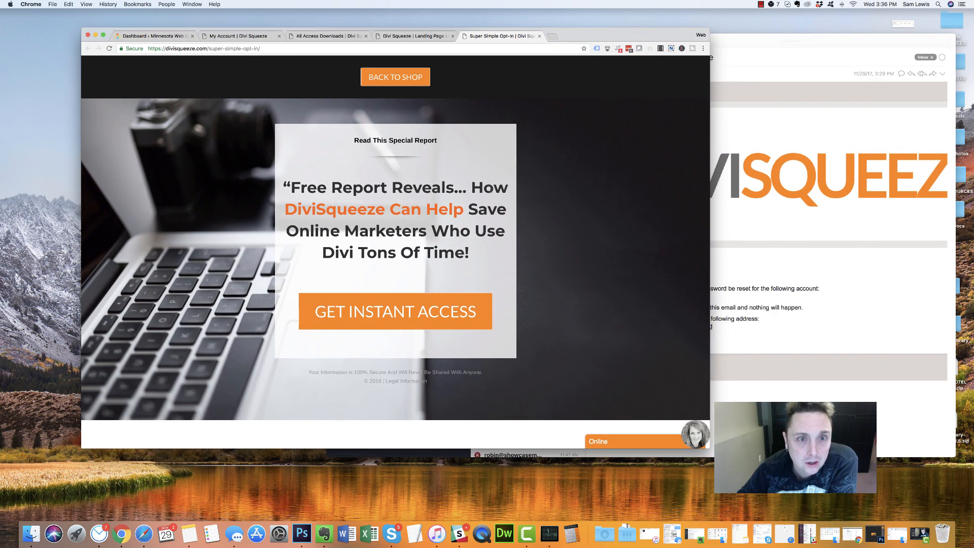
pyautogui.click(373, 313)
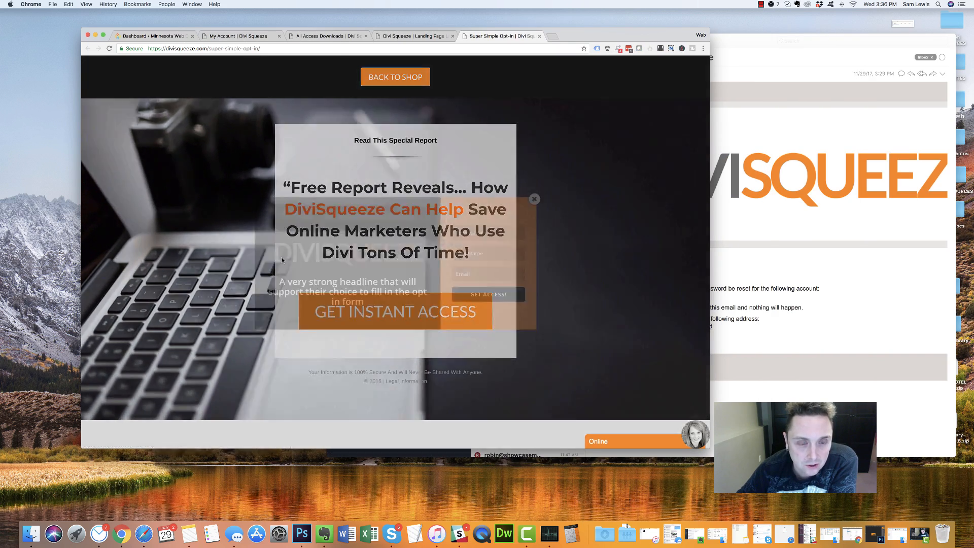
pyautogui.click(534, 199)
pyautogui.moveTo(407, 151); pyautogui.dragTo(191, 124)
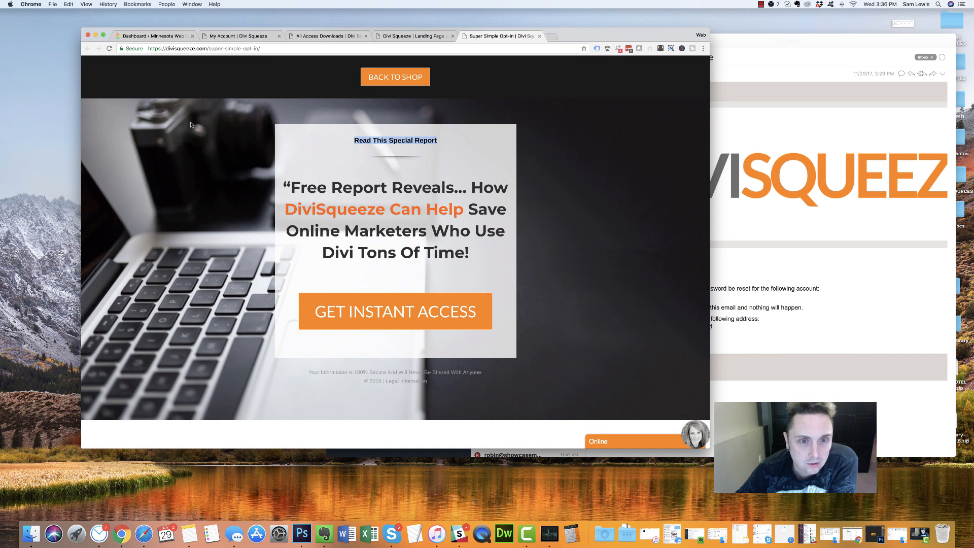
# Download the Super Simple Opt-In layout file and bring up the WordPress dashboard
pyautogui.click(401, 37)
pyautogui.scroll(-5, 255, 394)
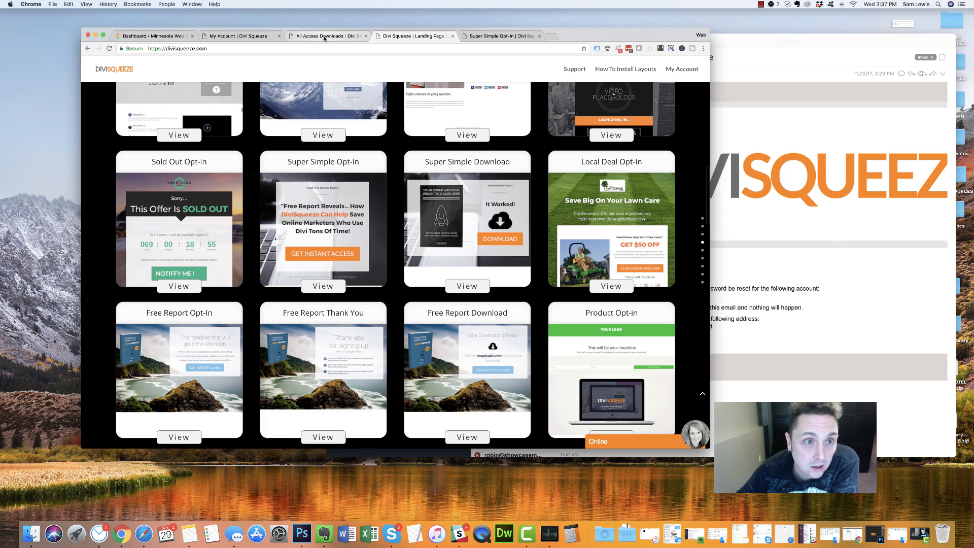
pyautogui.click(349, 36)
pyautogui.click(329, 332)
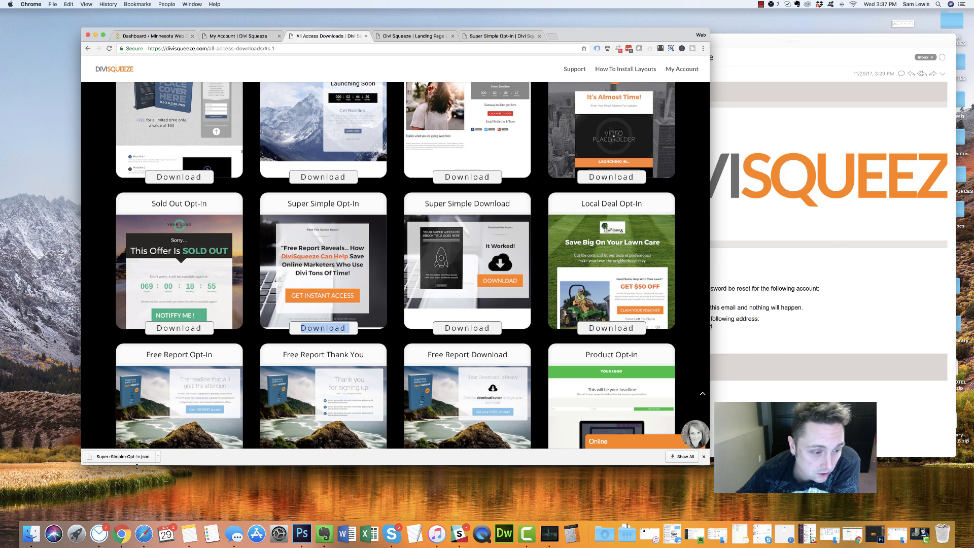
pyautogui.click(200, 37)
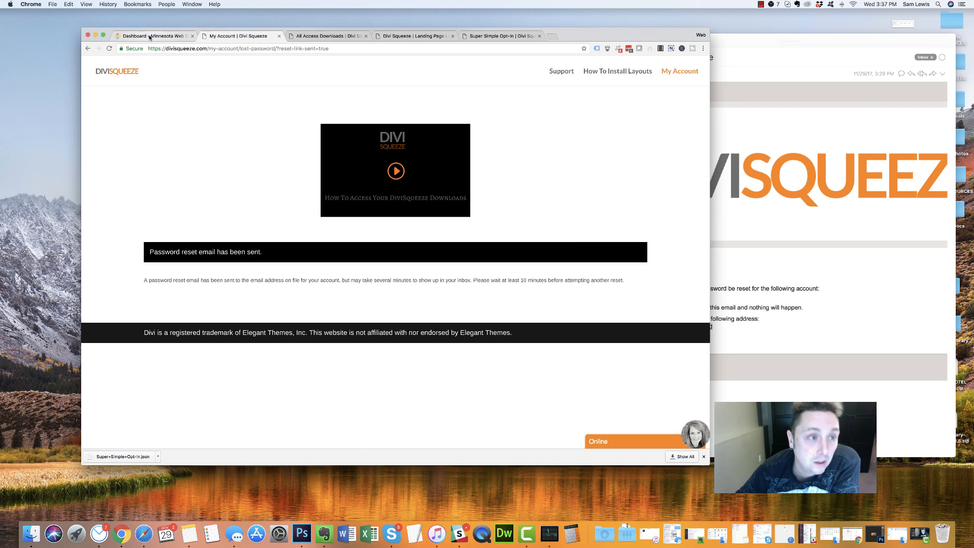
pyautogui.click(177, 36)
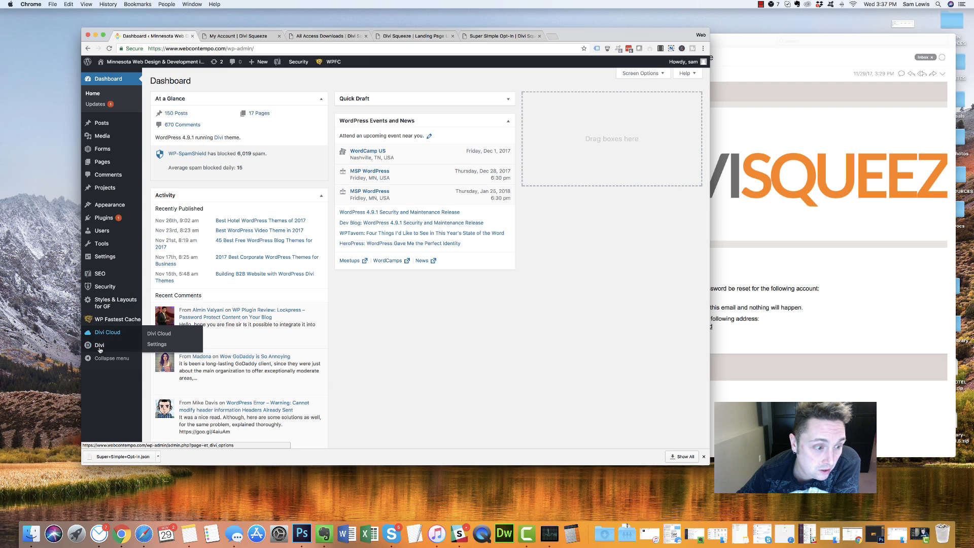
# In the Divi Library's Import & Export dialog, pick Super+Simple+Opt-in.json for import
pyautogui.click(160, 388)
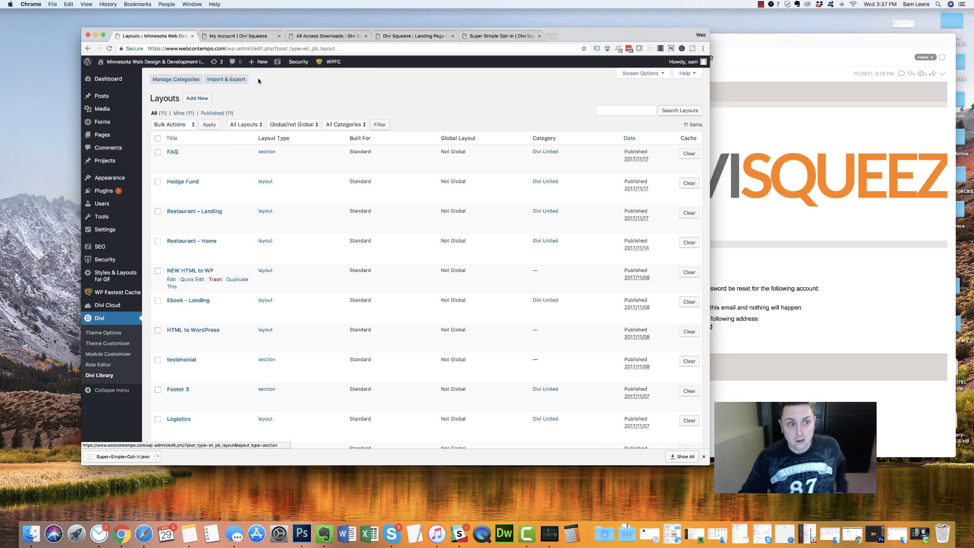
pyautogui.click(197, 97)
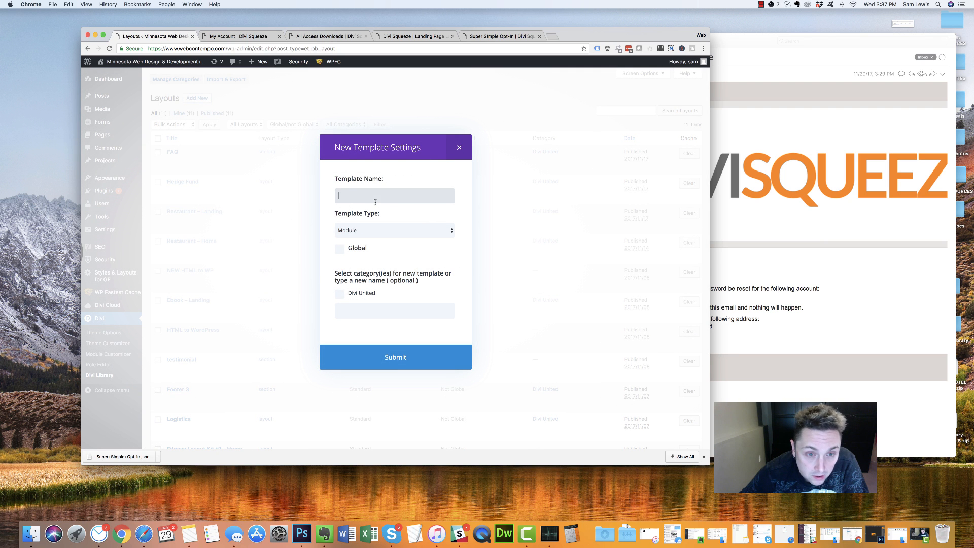
pyautogui.click(459, 147)
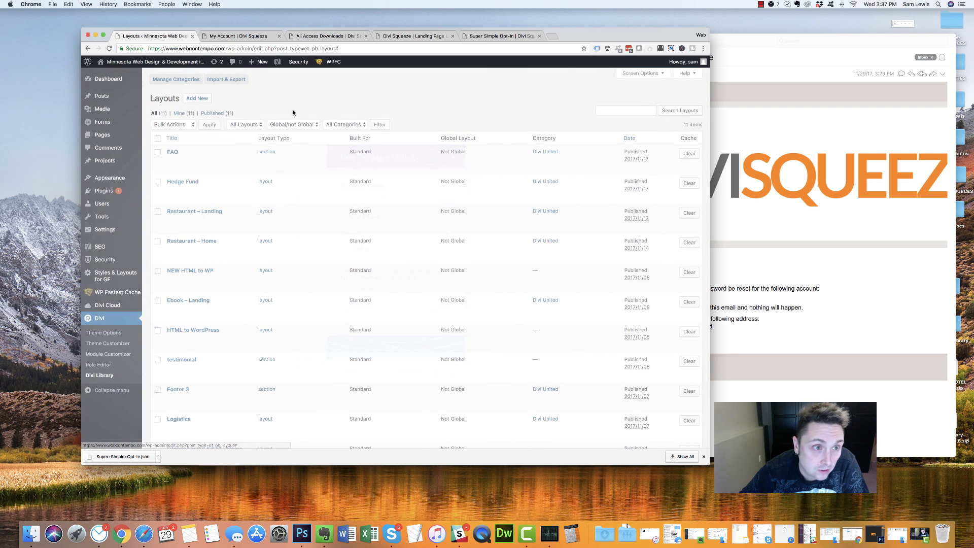
pyautogui.click(226, 79)
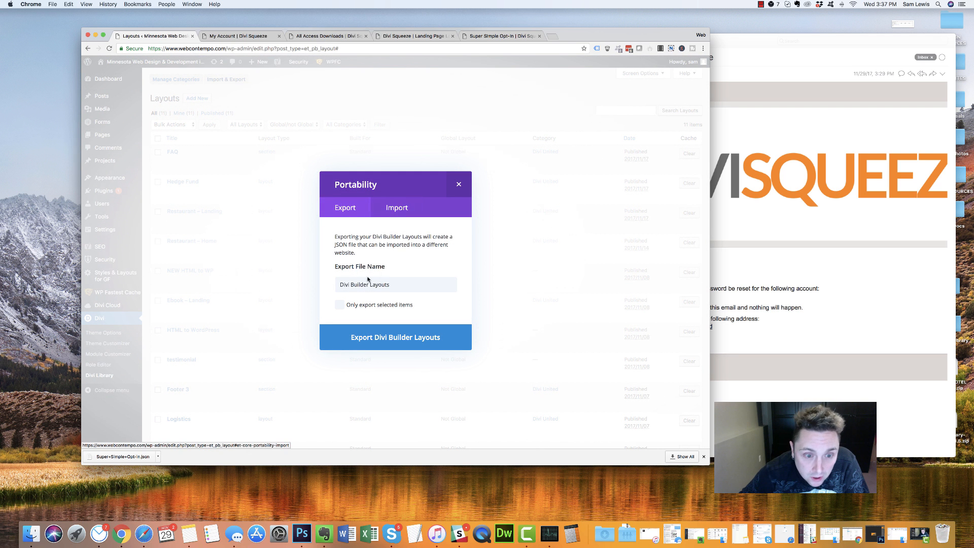
pyautogui.click(397, 207)
pyautogui.click(427, 292)
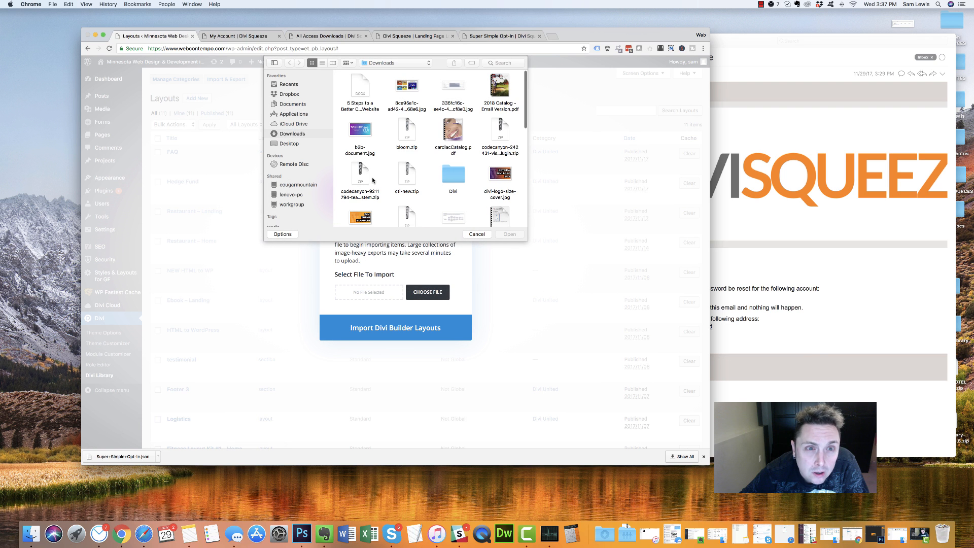
pyautogui.scroll(-1, 370, 179)
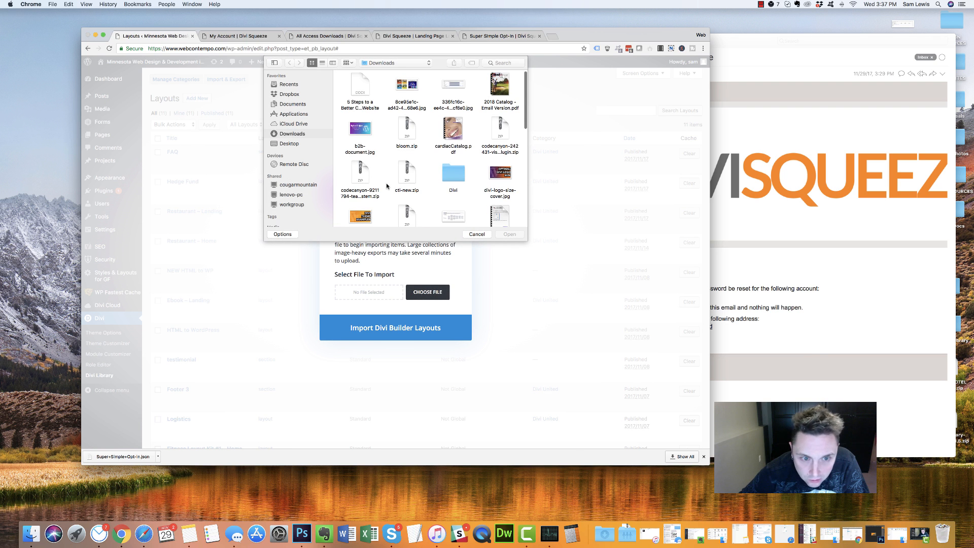
pyautogui.scroll(-10, 387, 186)
pyautogui.scroll(3, 364, 182)
pyautogui.scroll(-5, 518, 160)
pyautogui.doubleClick(500, 157)
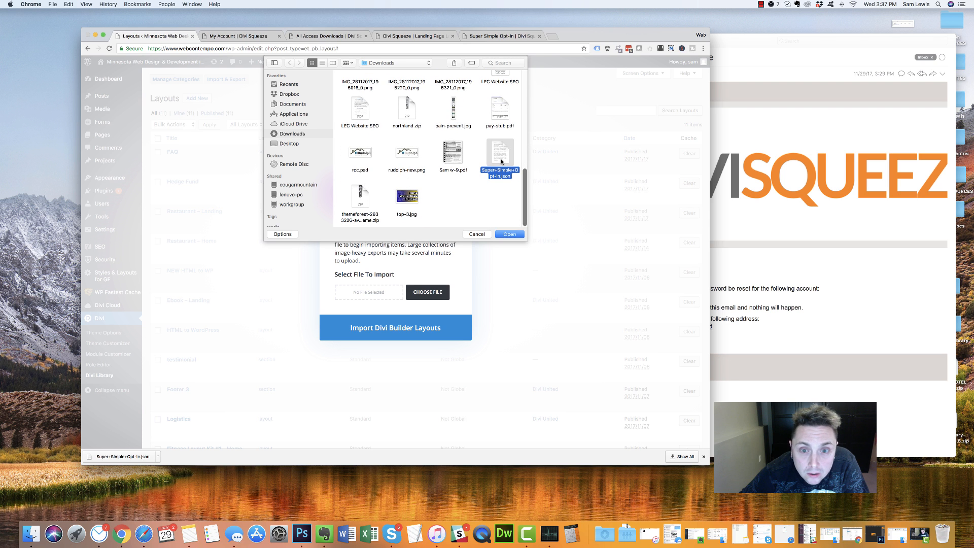
# Re-select Super+Simple+Opt-in.json and import it as a Divi Builder layout
pyautogui.click(427, 292)
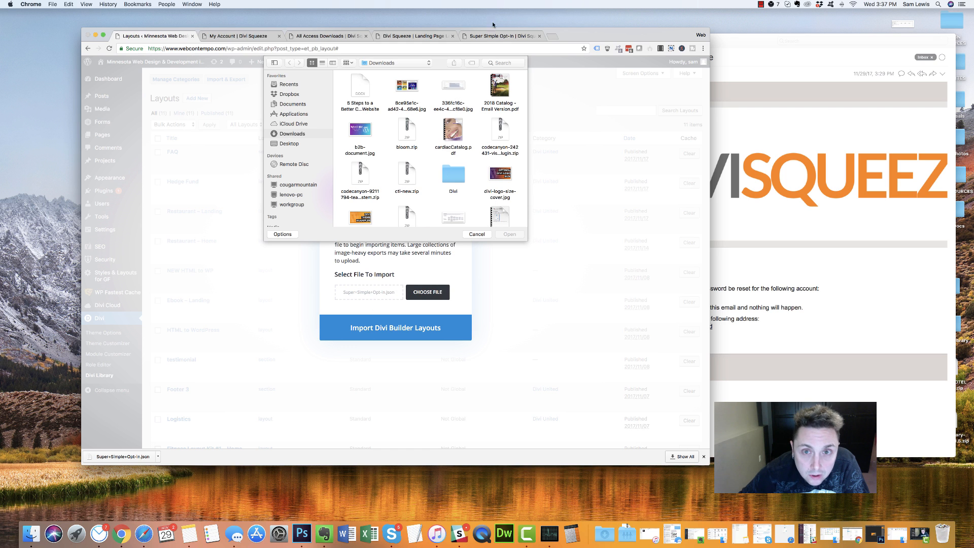
pyautogui.click(477, 233)
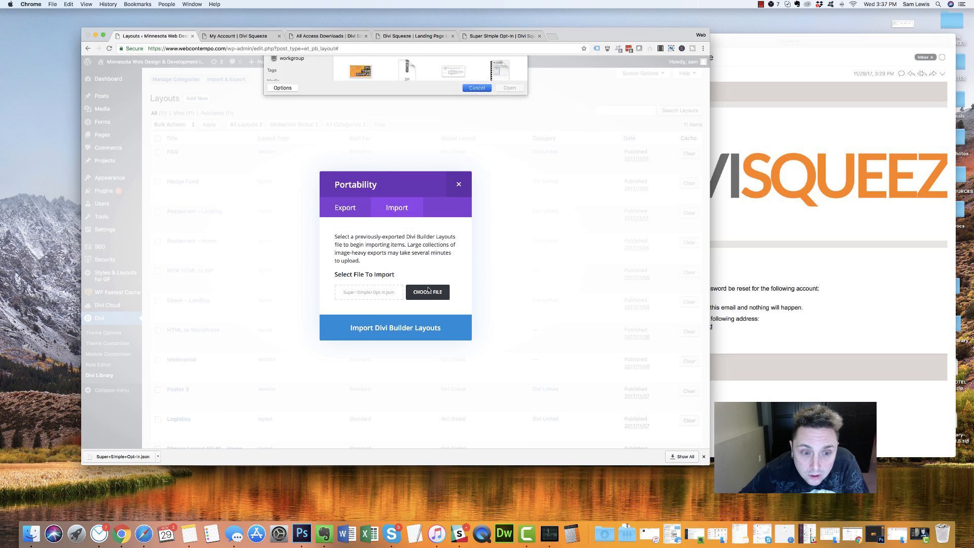
pyautogui.click(379, 212)
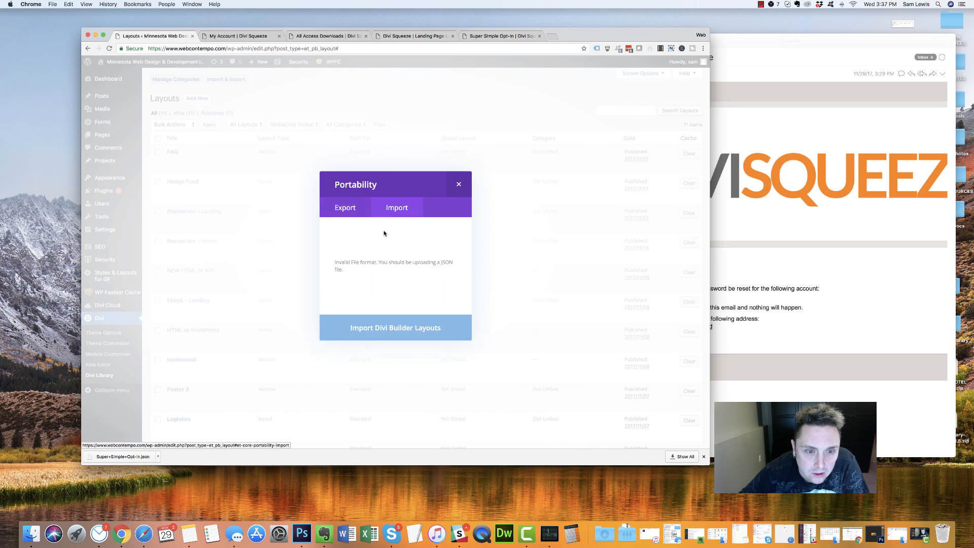
pyautogui.click(392, 286)
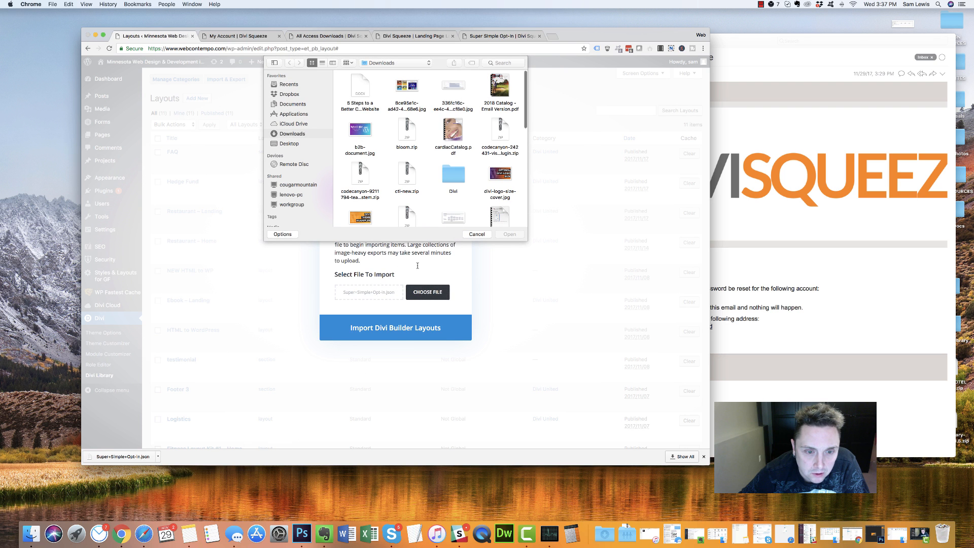
pyautogui.scroll(-5, 476, 132)
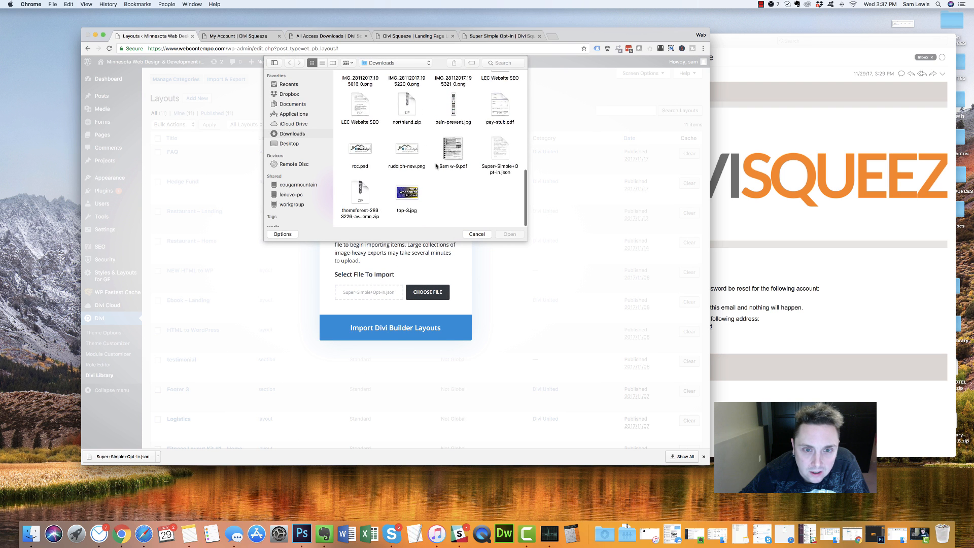
pyautogui.doubleClick(497, 154)
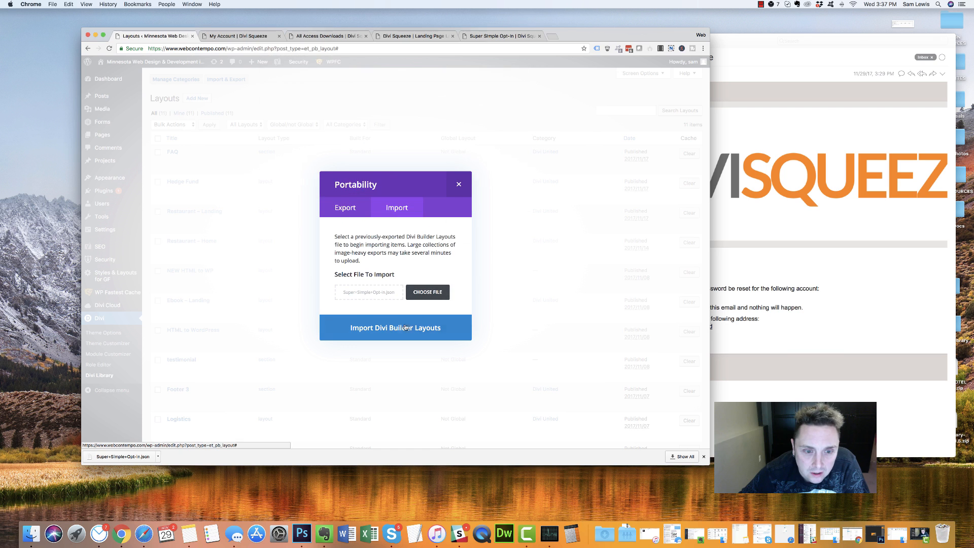
pyautogui.click(388, 321)
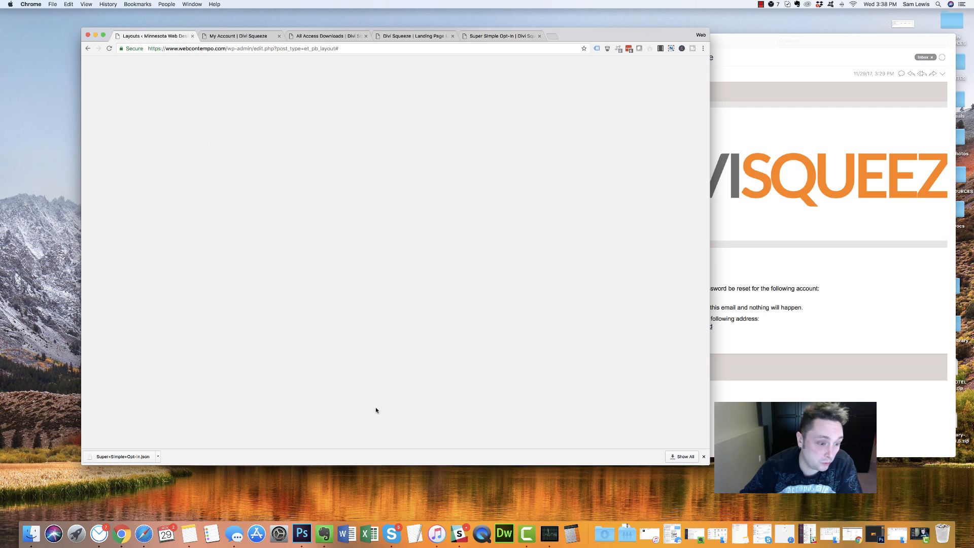
# Trim the browser address back to /wp-admin/ to load the WordPress Dashboard
pyautogui.moveTo(255, 49); pyautogui.dragTo(444, 48)
pyautogui.press('BackSpace')
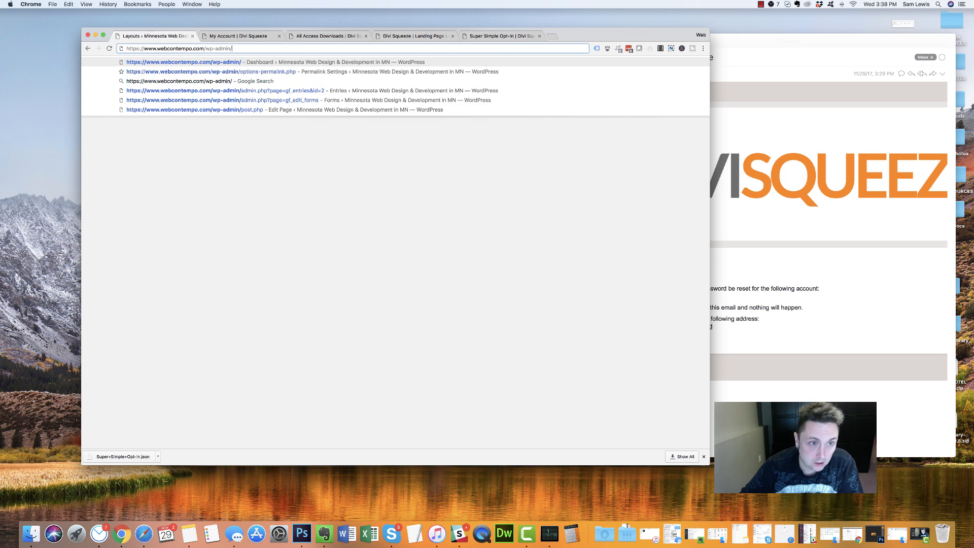
pyautogui.press('Return')
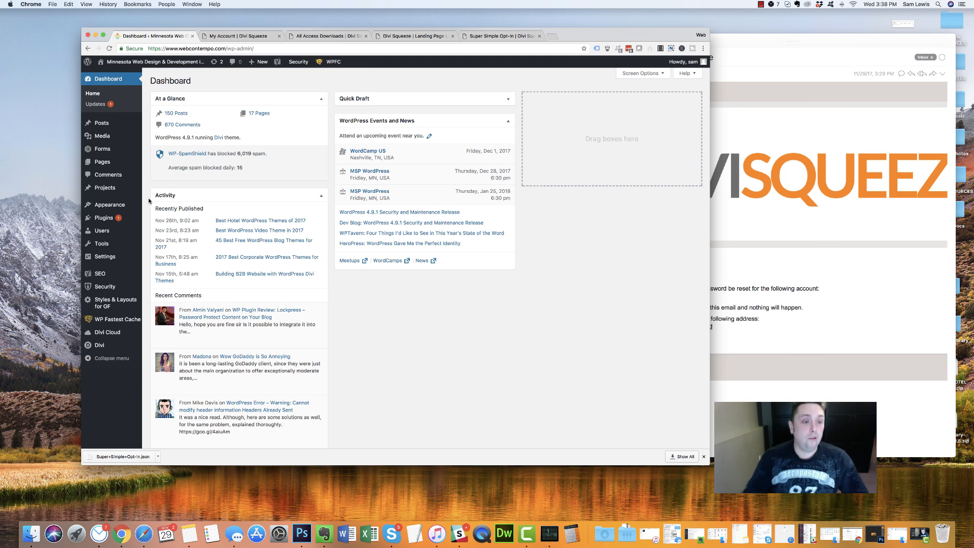
# Add a new page titled 'Free Website Evaluation' and switch it to the Divi Builder
pyautogui.moveTo(108, 164)
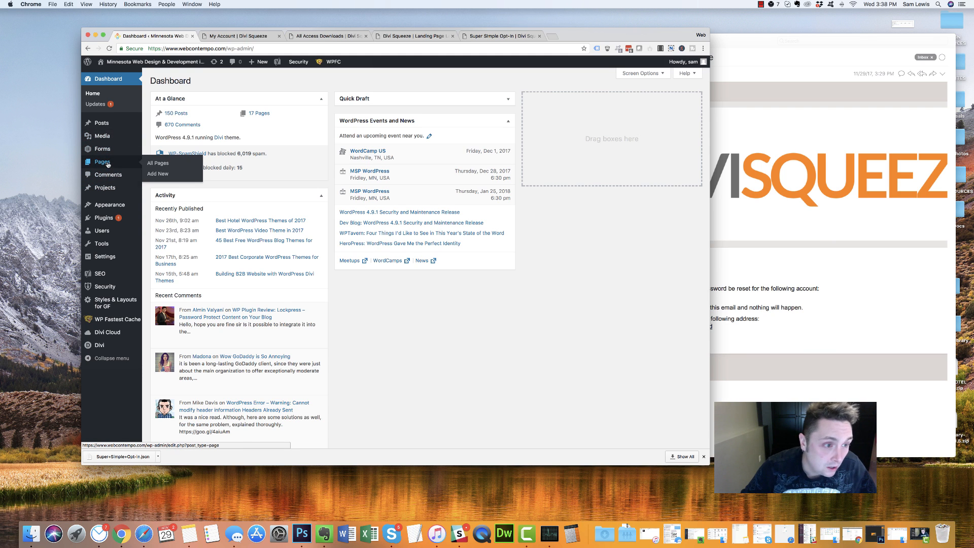
pyautogui.click(180, 166)
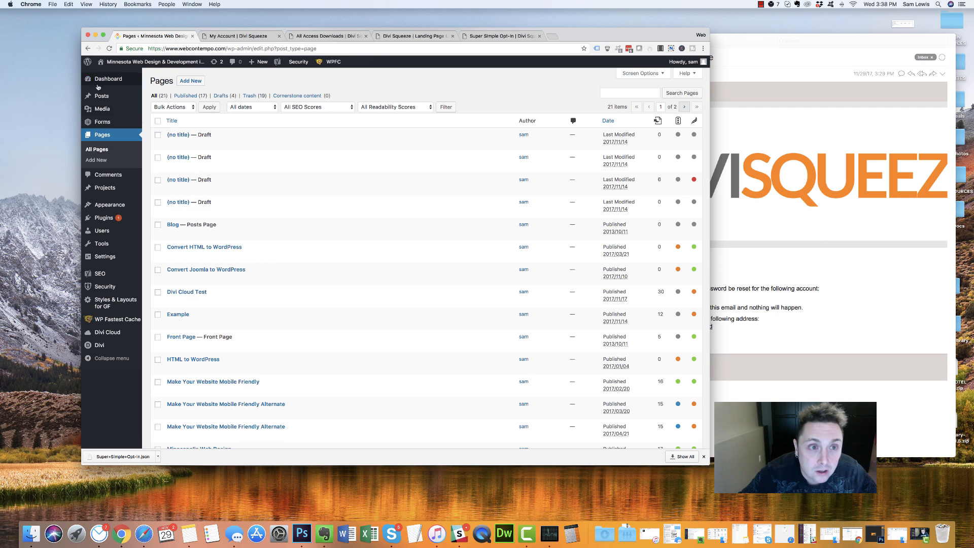
pyautogui.click(190, 81)
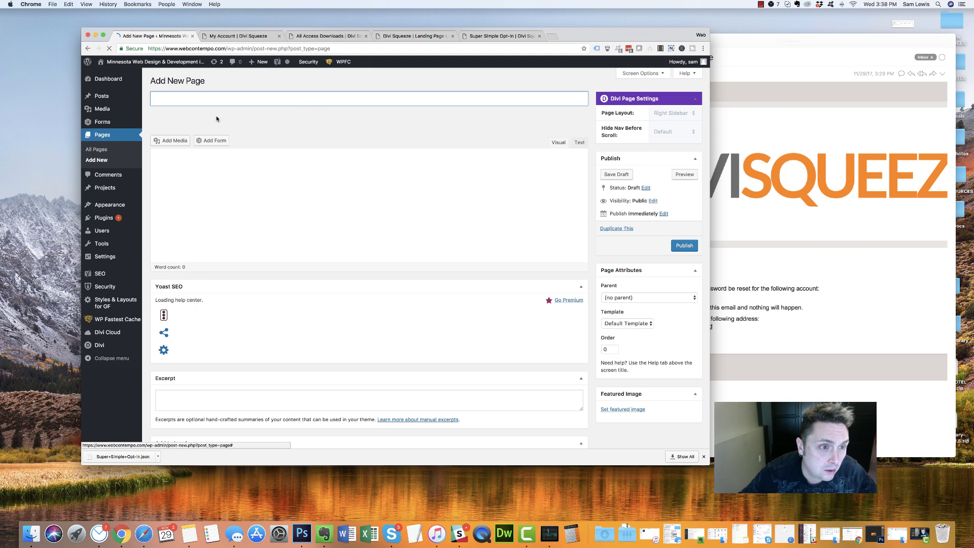
pyautogui.write('e Website Evaluat')
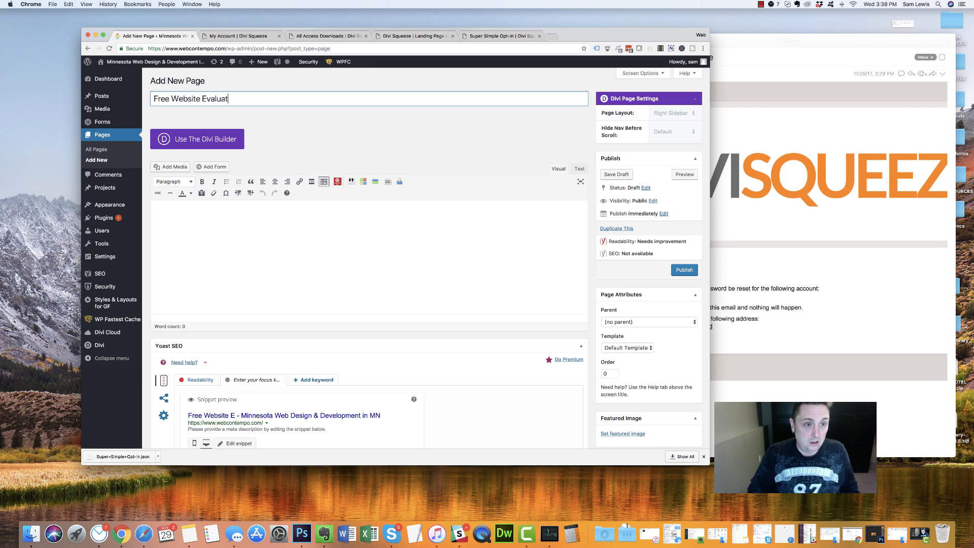
pyautogui.click(221, 138)
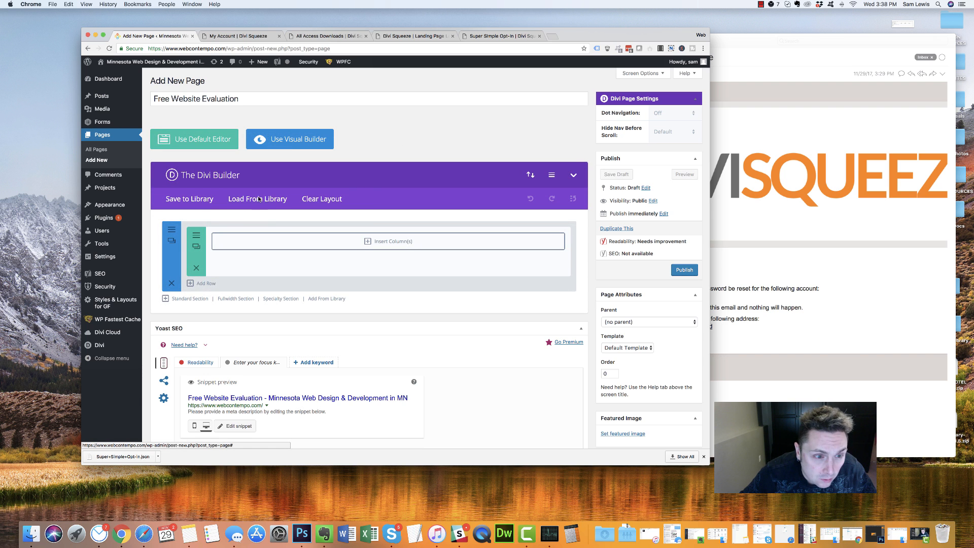
pyautogui.click(259, 198)
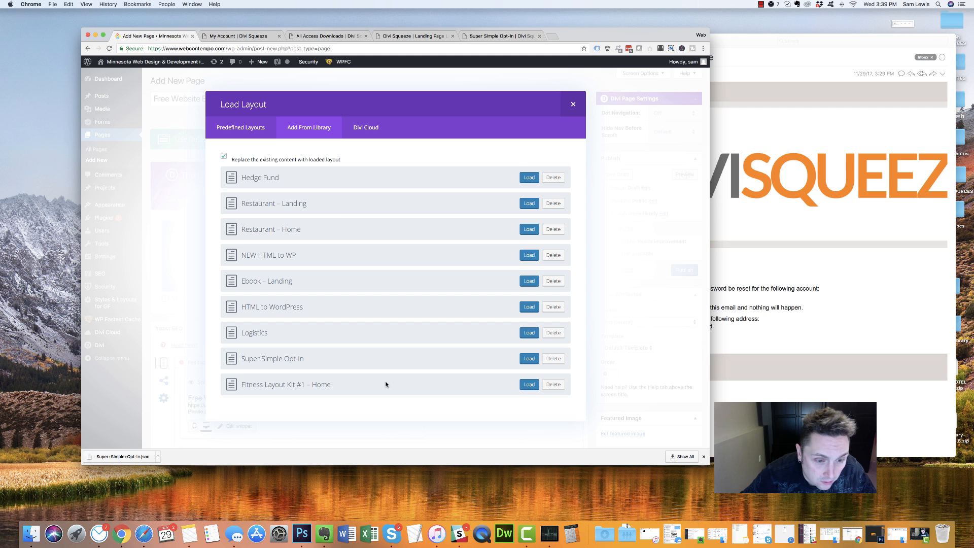
# Load the Super Simple Opt-In layout from the library into the page and publish it
pyautogui.click(528, 360)
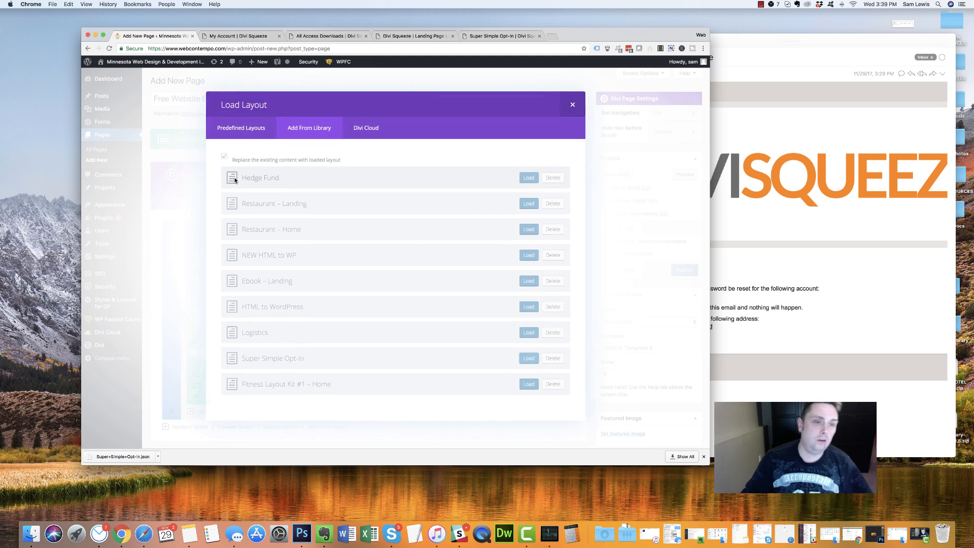
pyautogui.click(684, 269)
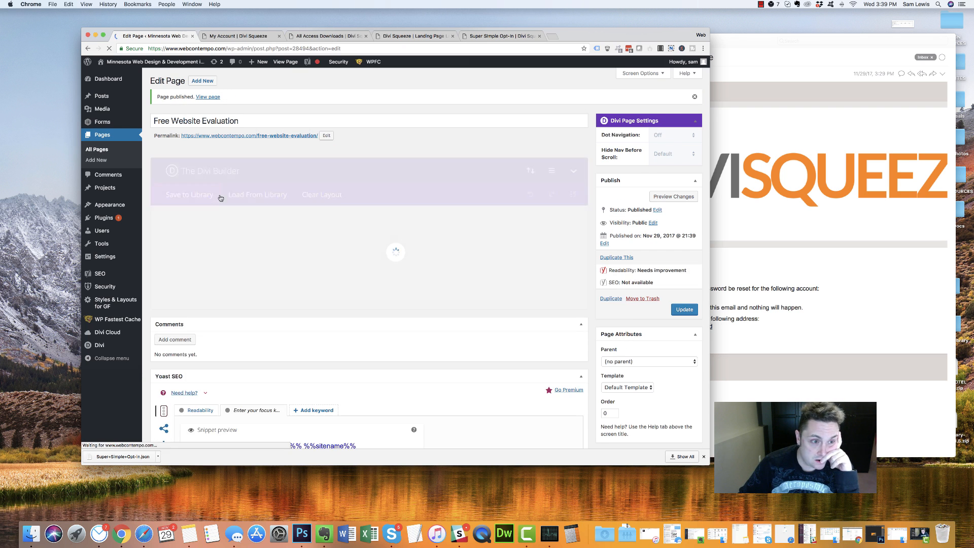
pyautogui.keyDown('super'); pyautogui.click(215, 97); pyautogui.keyUp('super')
# View the live page in a wider window and compare it with the original Super Simple Opt-In
pyautogui.click(239, 38)
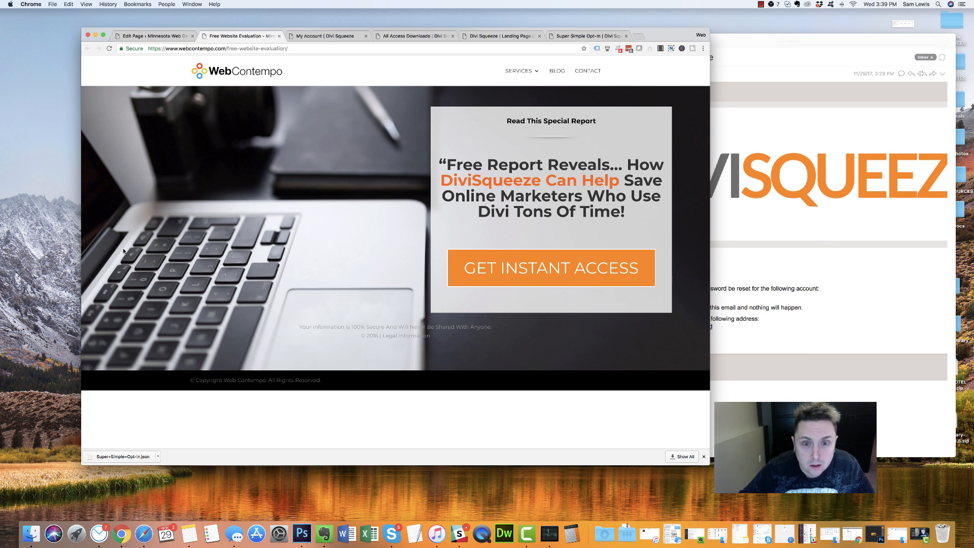
pyautogui.moveTo(708, 464); pyautogui.dragTo(834, 522)
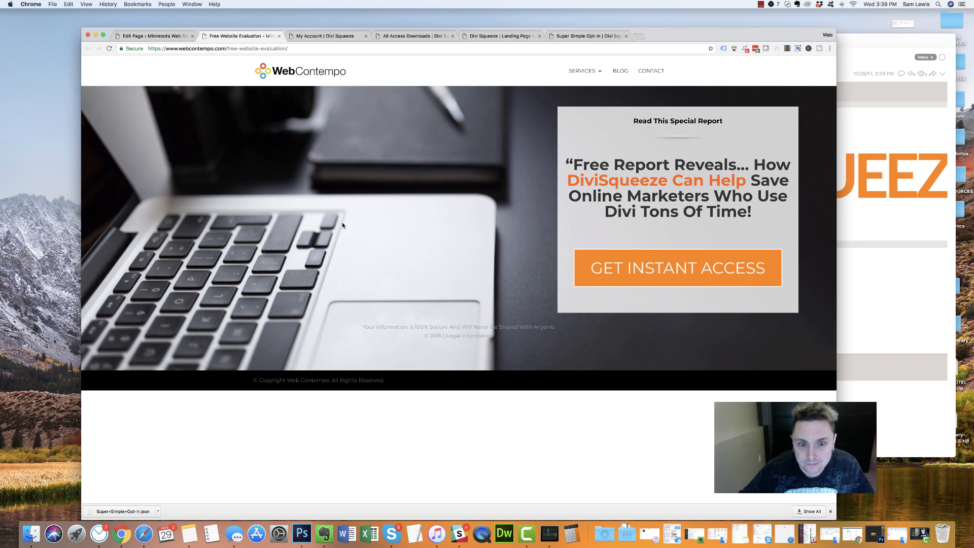
pyautogui.click(579, 36)
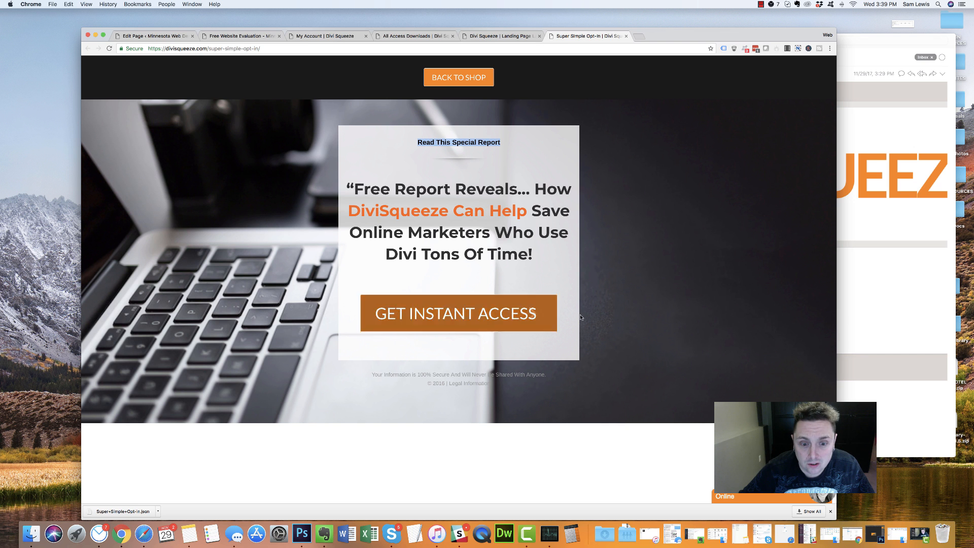
pyautogui.click(484, 36)
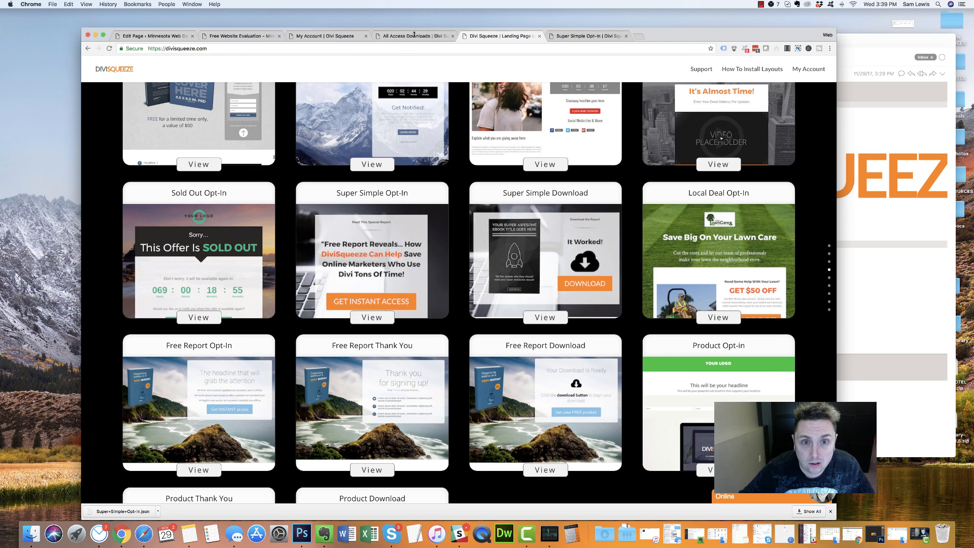
pyautogui.click(413, 36)
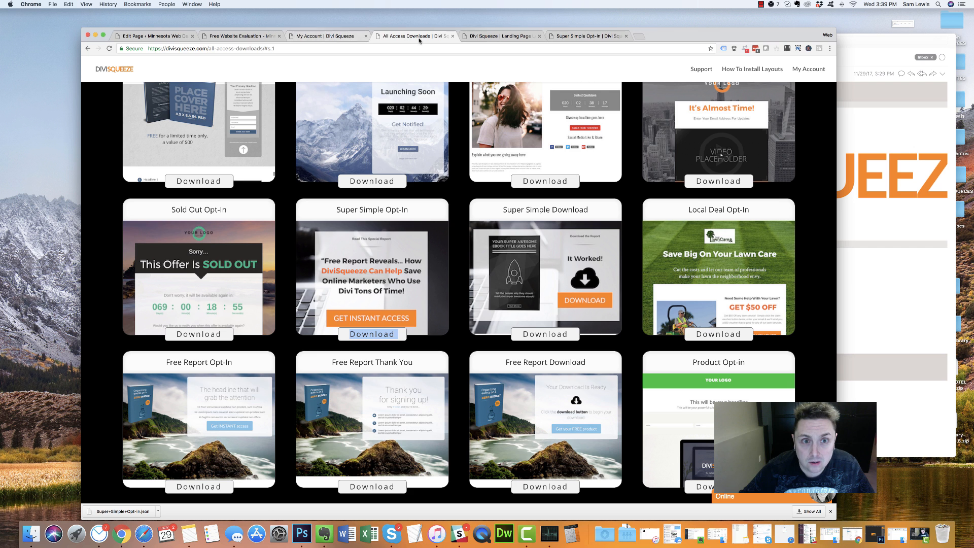
# Close the All Access Downloads and landing-page layout tabs, then return to the Edit Page tab
pyautogui.click(453, 37)
pyautogui.click(453, 36)
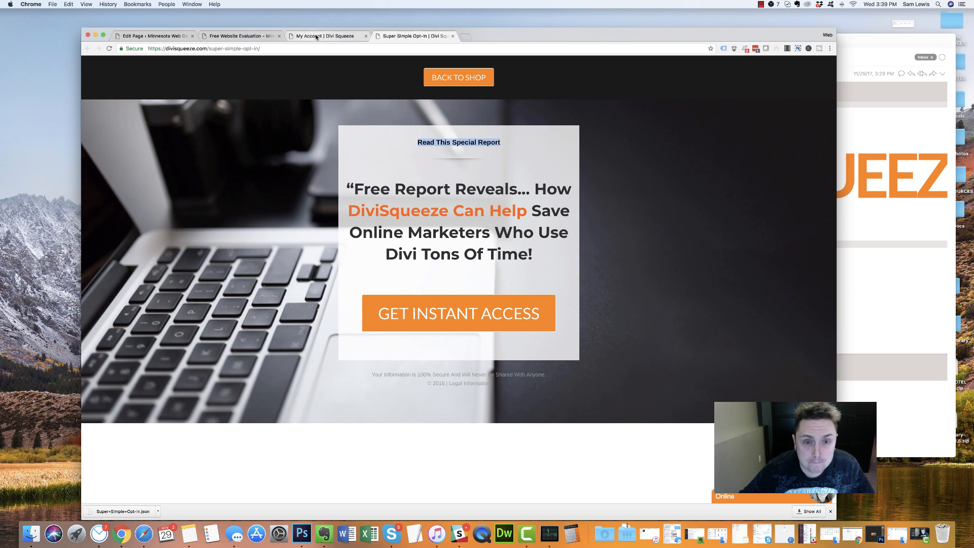
pyautogui.click(294, 36)
pyautogui.click(269, 37)
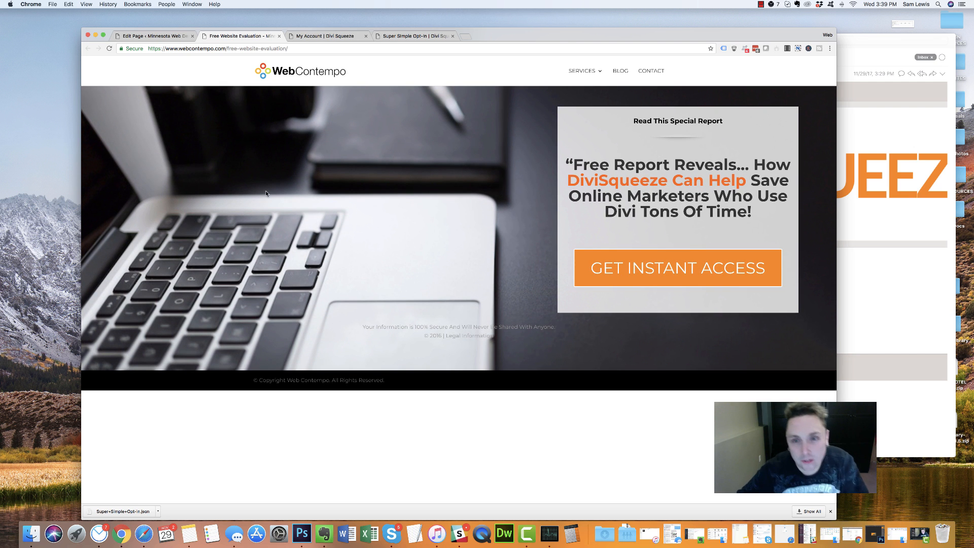
pyautogui.click(152, 36)
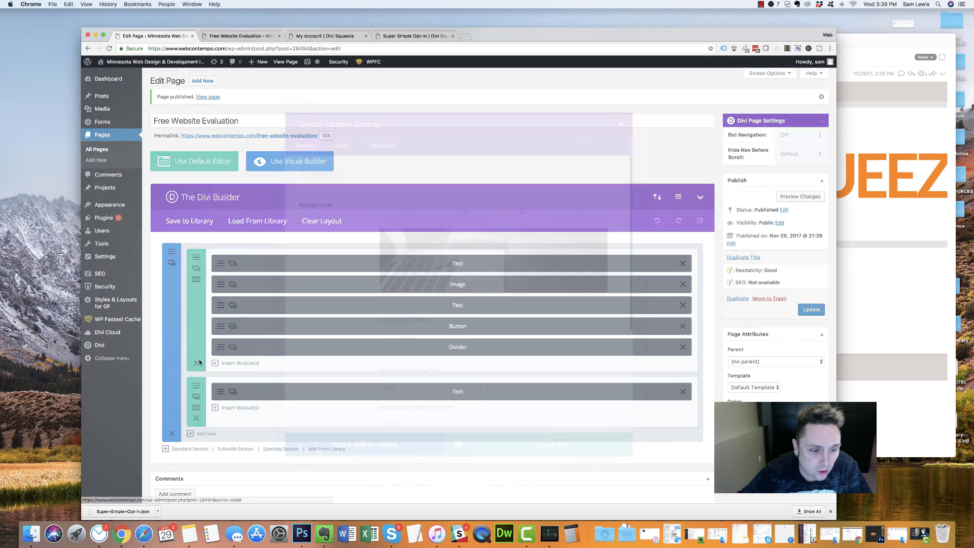
pyautogui.scroll(-3, 302, 339)
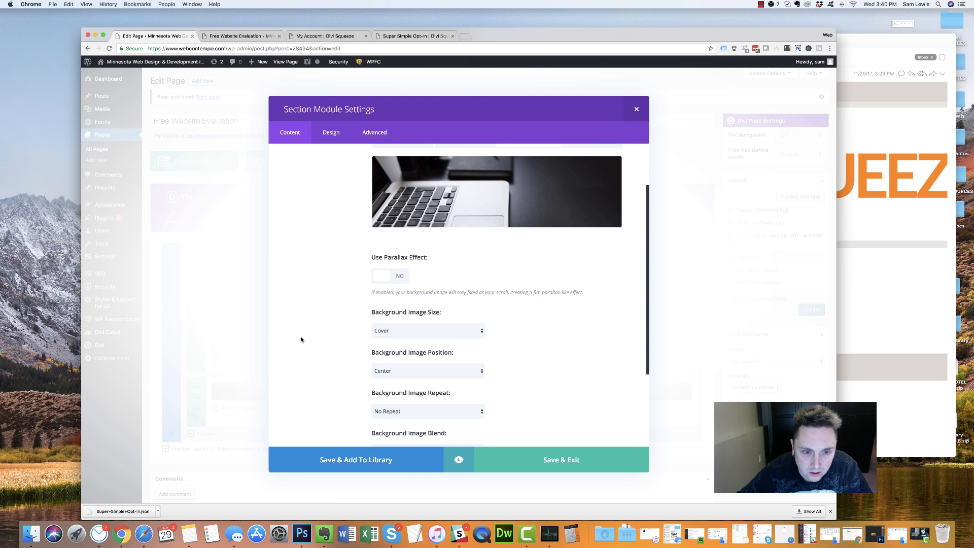
pyautogui.scroll(-5, 300, 339)
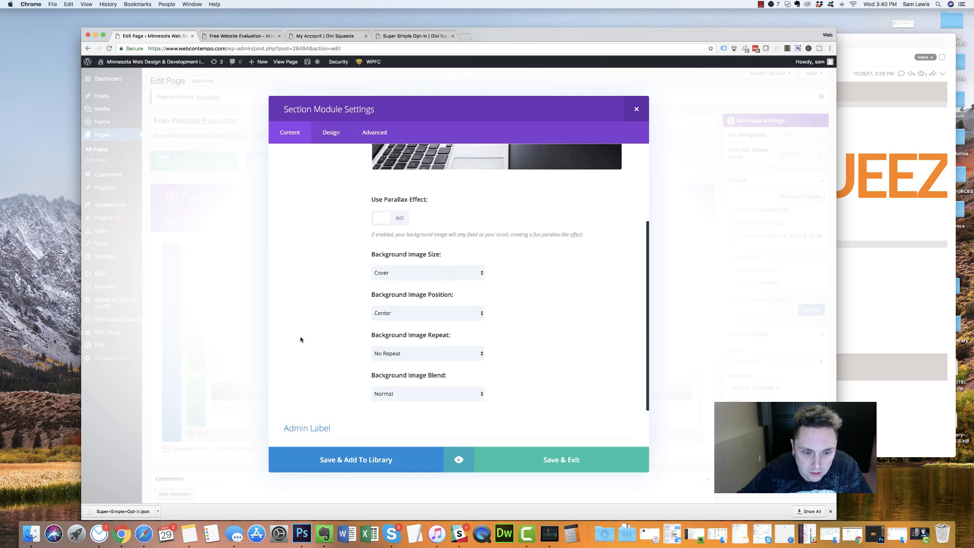
pyautogui.click(326, 130)
pyautogui.scroll(-2, 338, 246)
pyautogui.scroll(-3, 339, 248)
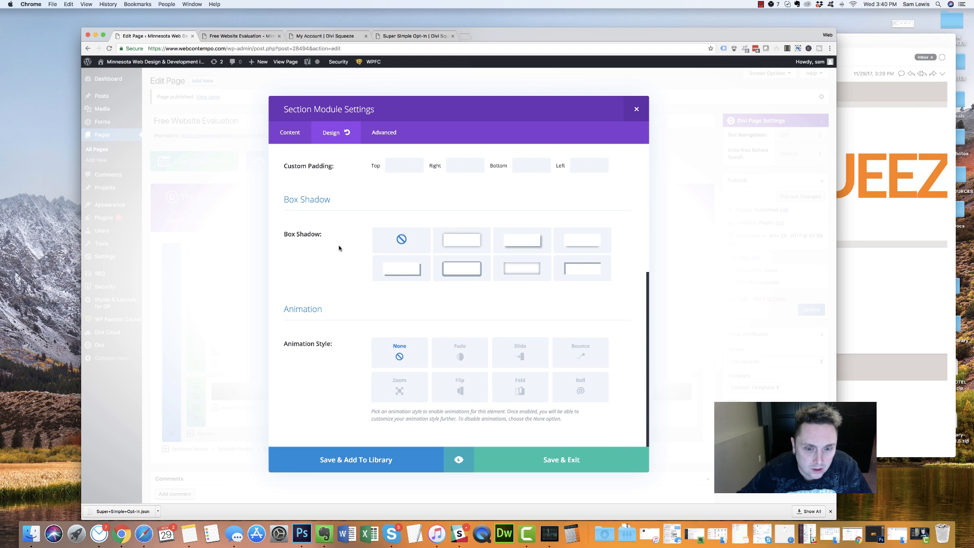
pyautogui.scroll(4, 338, 248)
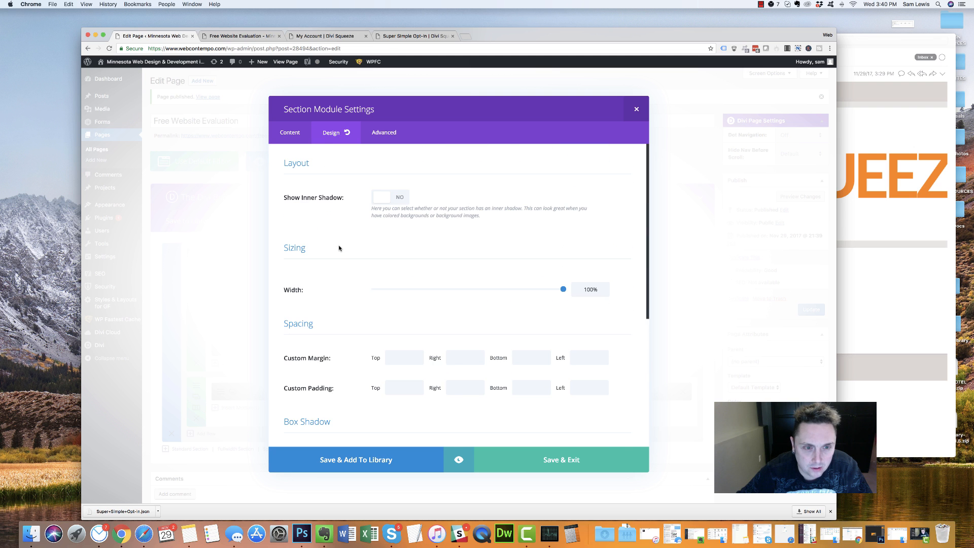
pyautogui.click(384, 132)
pyautogui.scroll(-3, 354, 293)
pyautogui.scroll(-3, 353, 293)
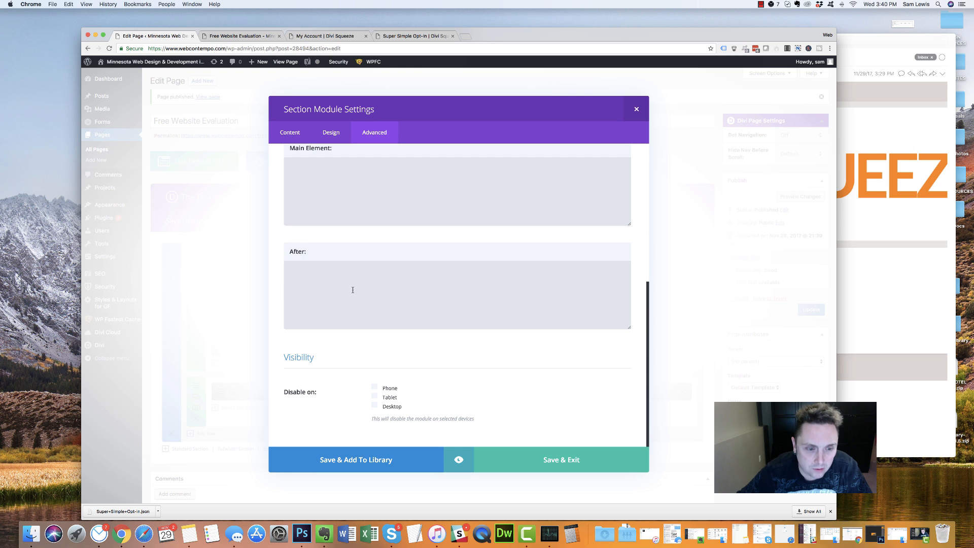
pyautogui.click(636, 109)
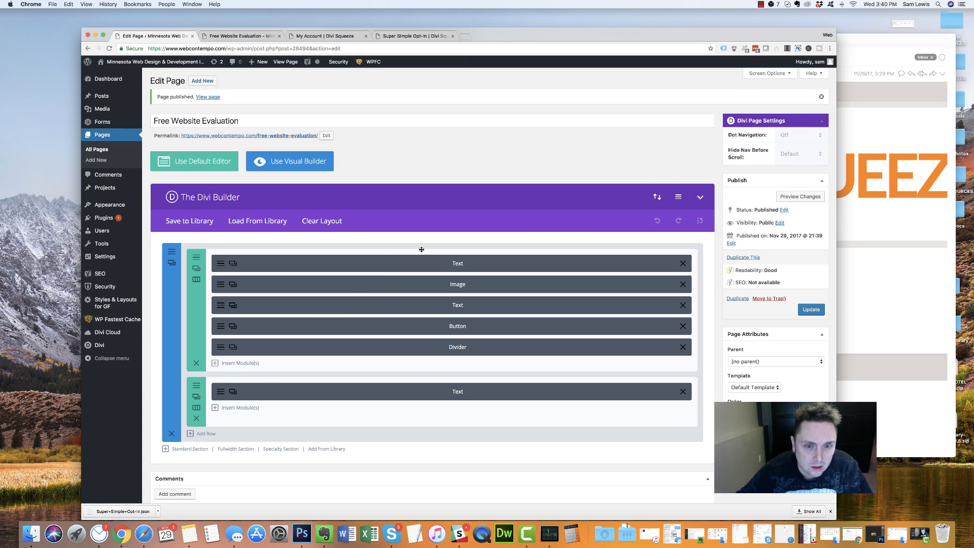
pyautogui.click(172, 252)
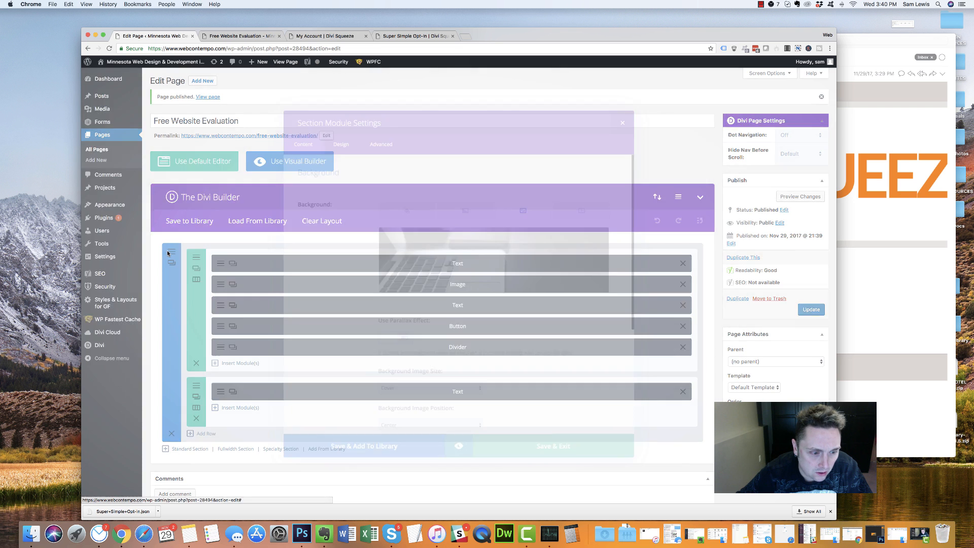
pyautogui.scroll(-5, 376, 310)
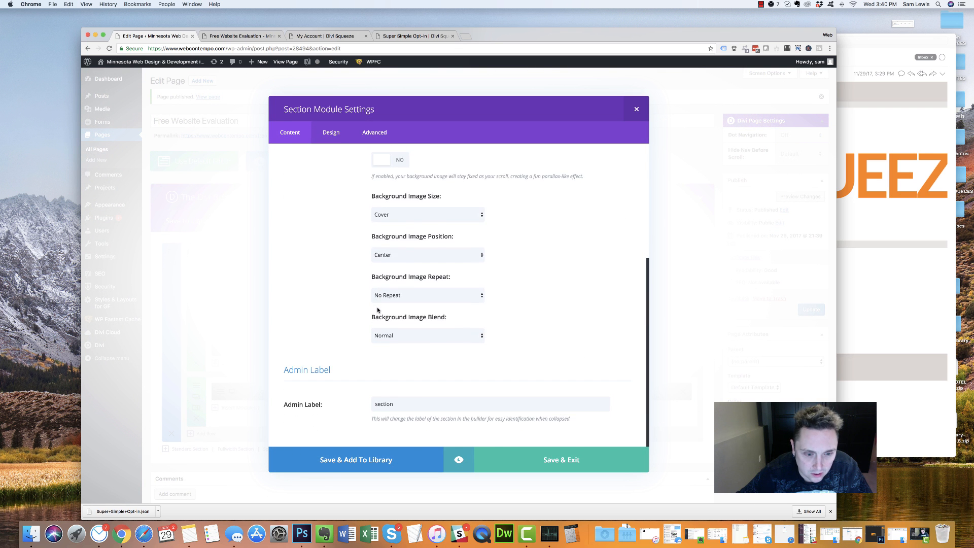
pyautogui.scroll(4, 376, 310)
pyautogui.scroll(-1, 376, 309)
pyautogui.scroll(2, 360, 266)
pyautogui.scroll(-3, 363, 273)
pyautogui.scroll(3, 363, 276)
pyautogui.click(330, 132)
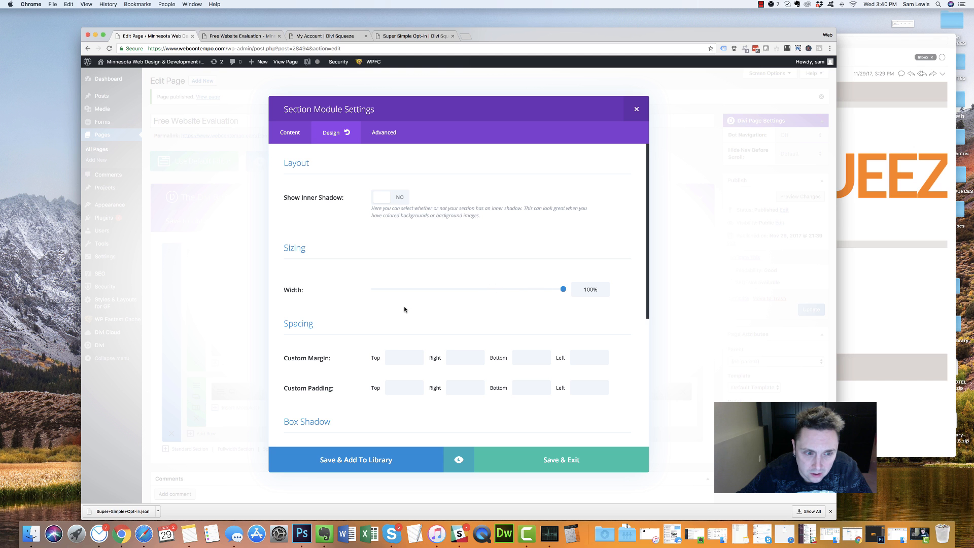
pyautogui.scroll(-5, 404, 309)
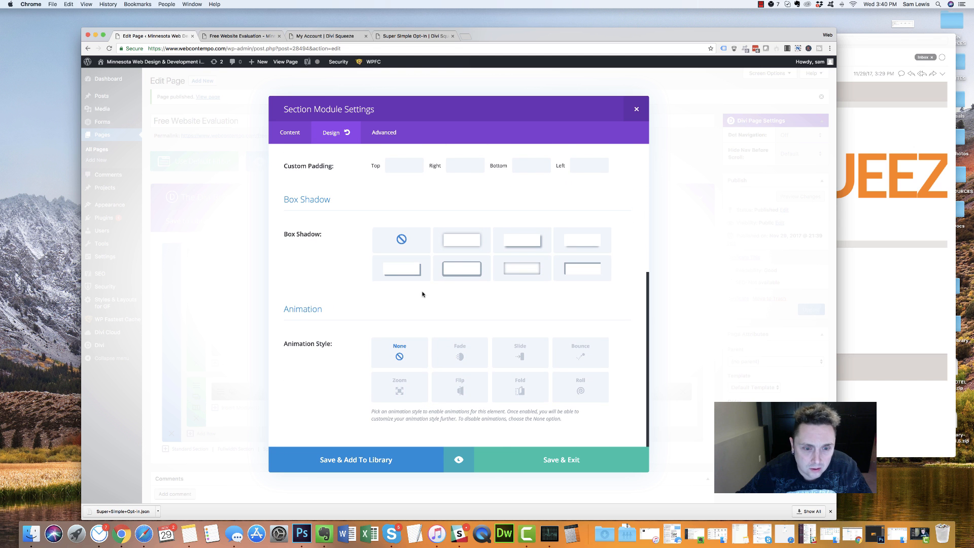
pyautogui.click(635, 110)
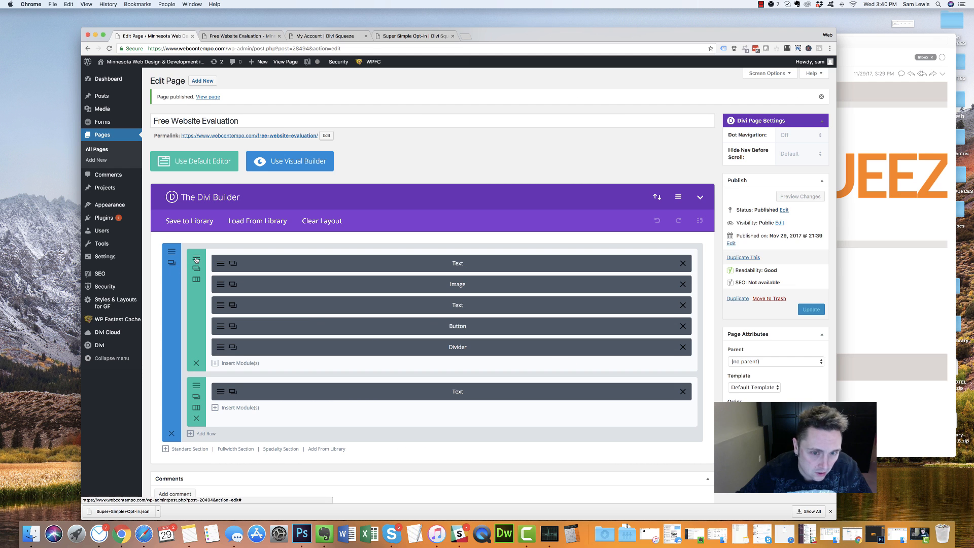
# Open the first row's design width settings and compare with the original opt-in at narrow width
pyautogui.click(196, 268)
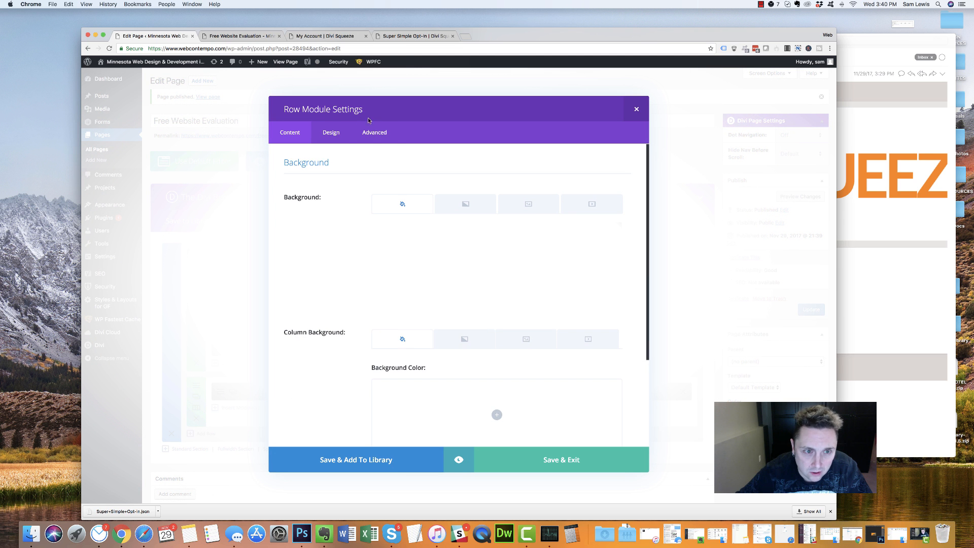
pyautogui.click(332, 133)
pyautogui.click(403, 273)
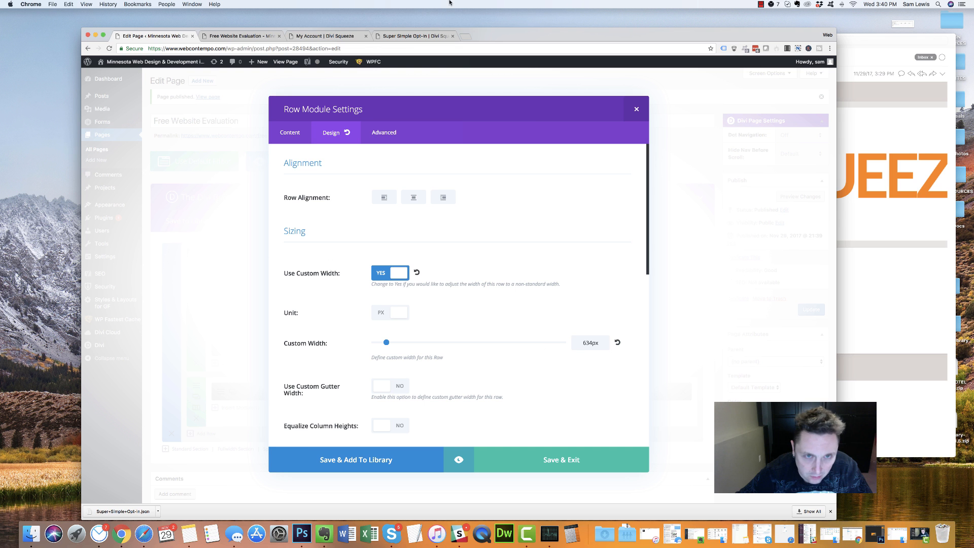
pyautogui.click(414, 36)
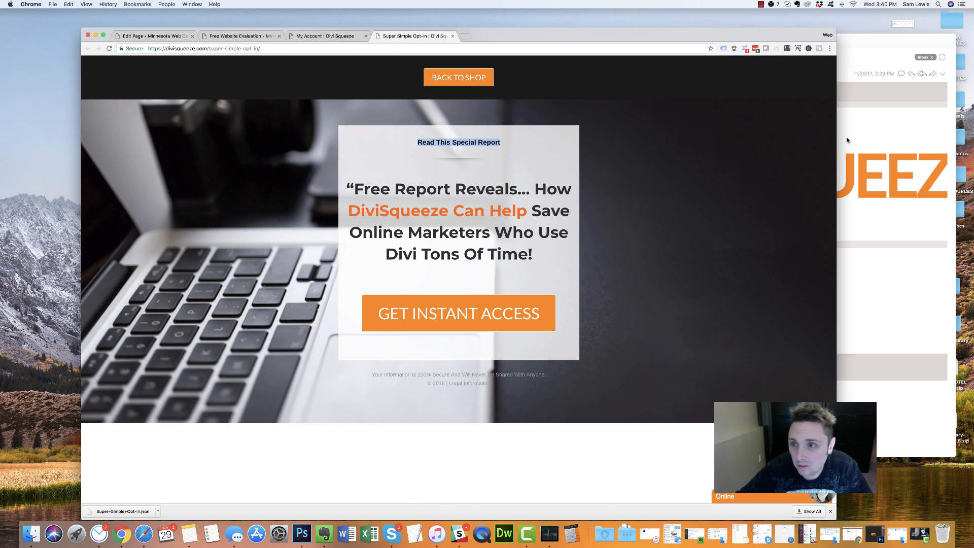
pyautogui.moveTo(837, 139); pyautogui.dragTo(971, 97)
pyautogui.click(279, 36)
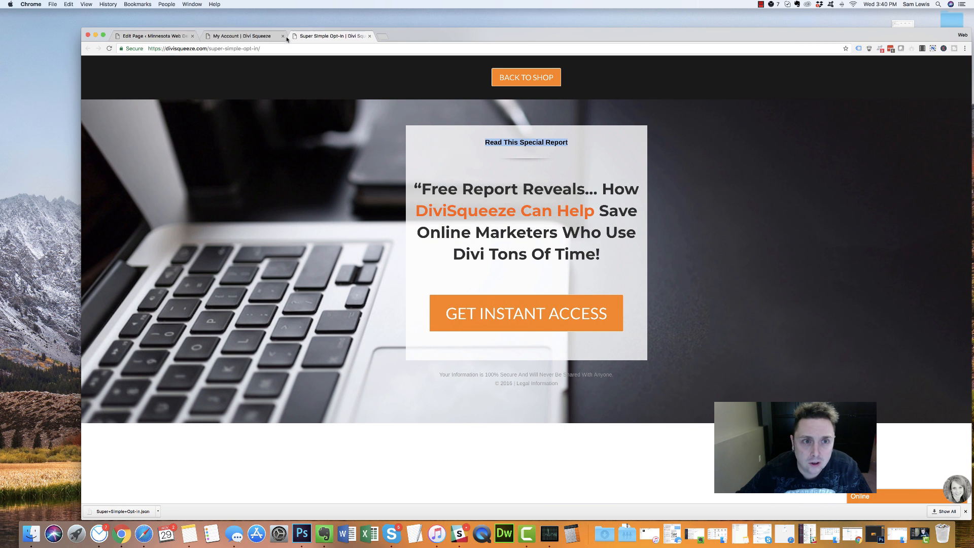
pyautogui.click(219, 37)
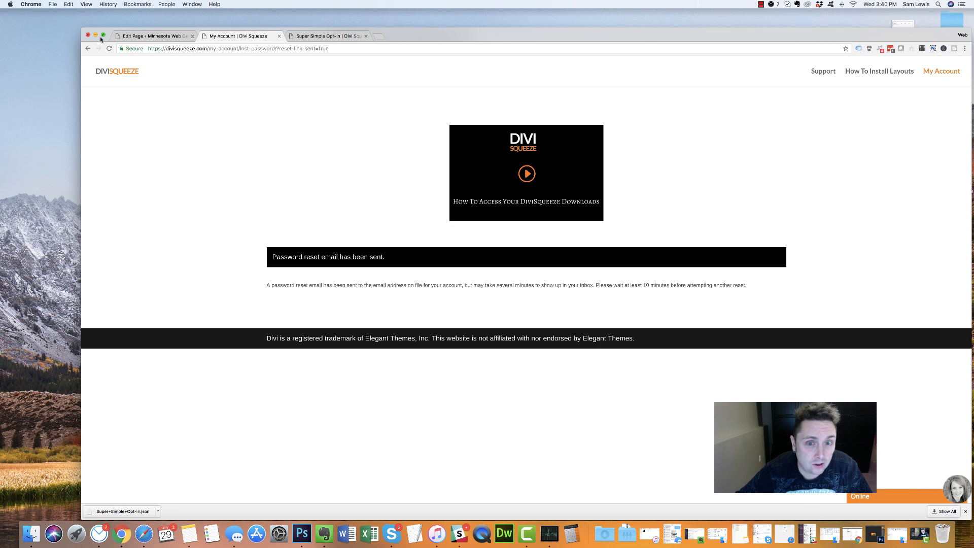
pyautogui.click(151, 39)
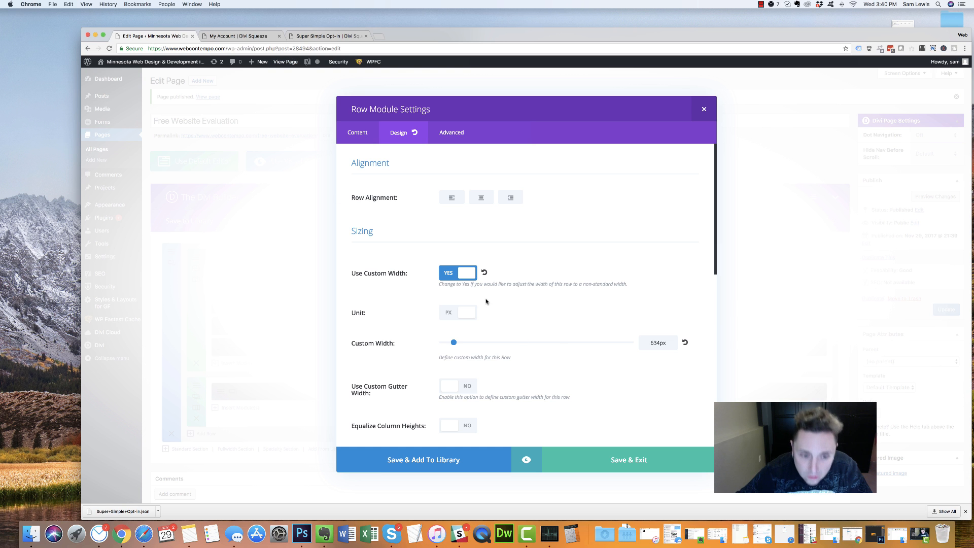
# Centre the row, update the page, and open the live page in a new tab
pyautogui.click(484, 197)
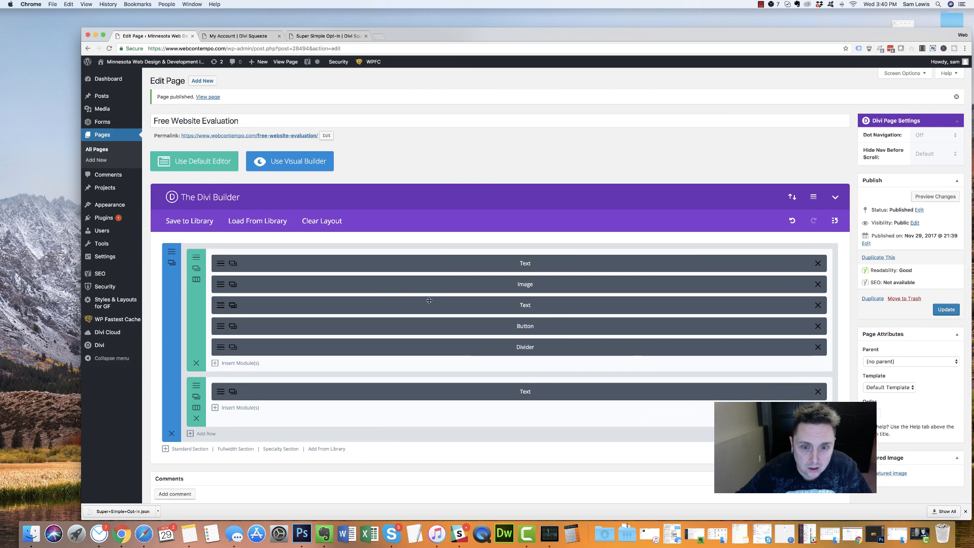
pyautogui.click(946, 310)
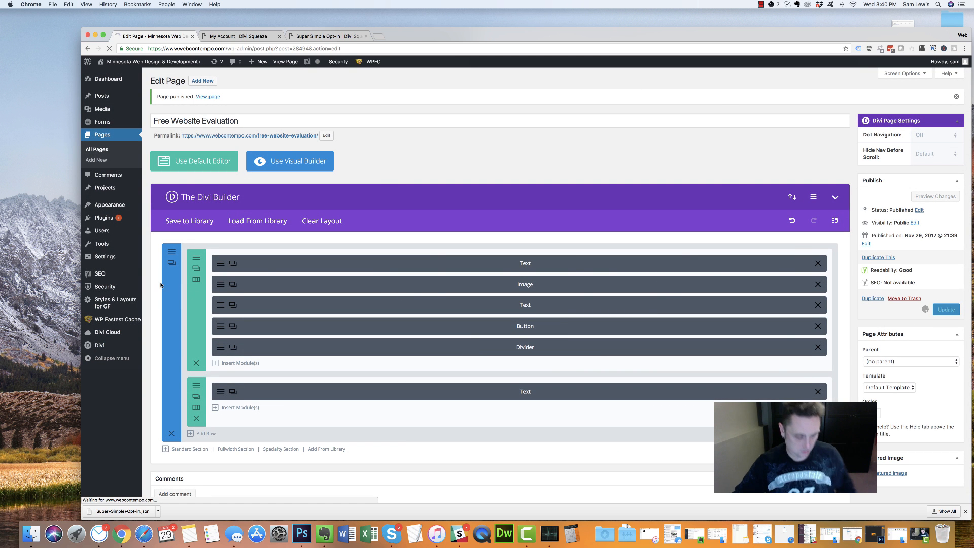
pyautogui.keyDown('super'); pyautogui.click(272, 136); pyautogui.keyUp('super')
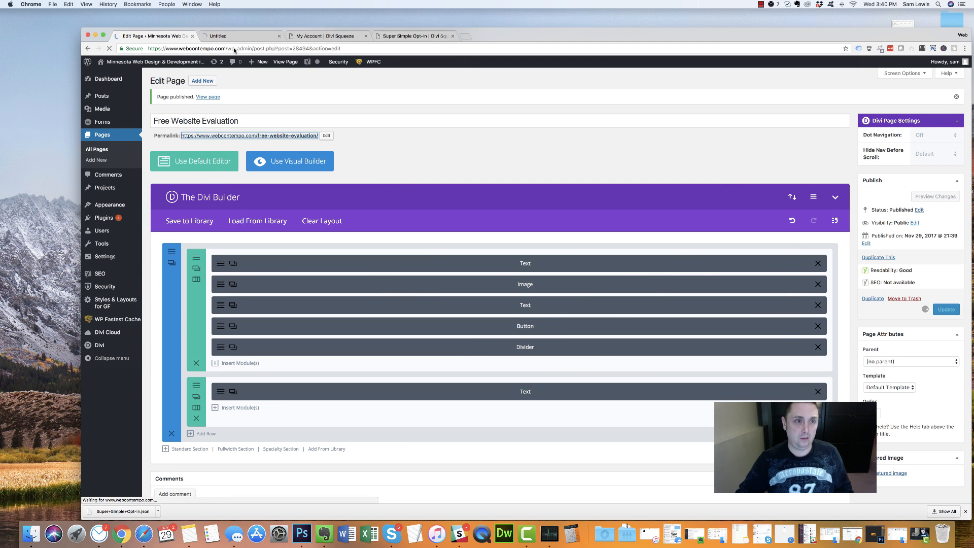
pyautogui.click(365, 36)
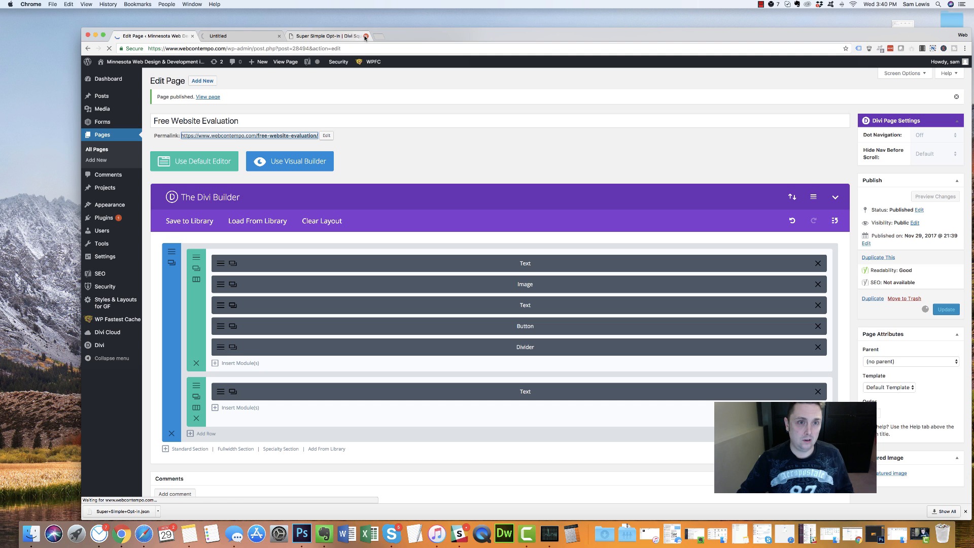
pyautogui.click(366, 36)
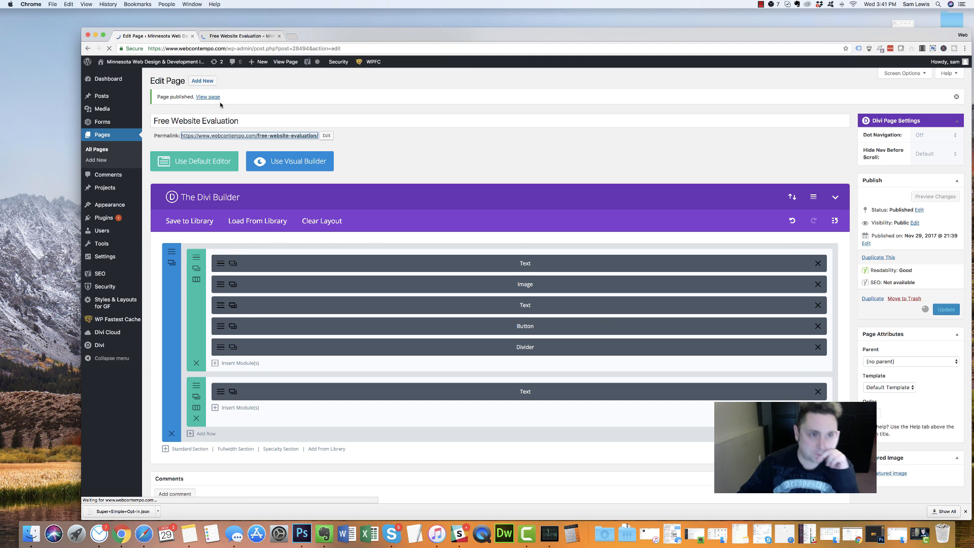
pyautogui.click(241, 36)
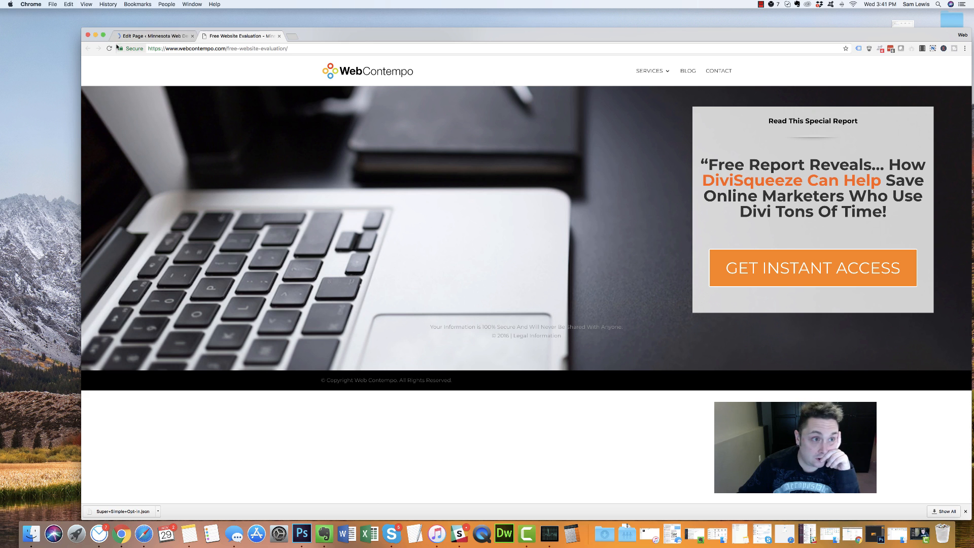
# Reload the live Free Website Evaluation page and narrow the window to check its responsive layout
pyautogui.click(110, 48)
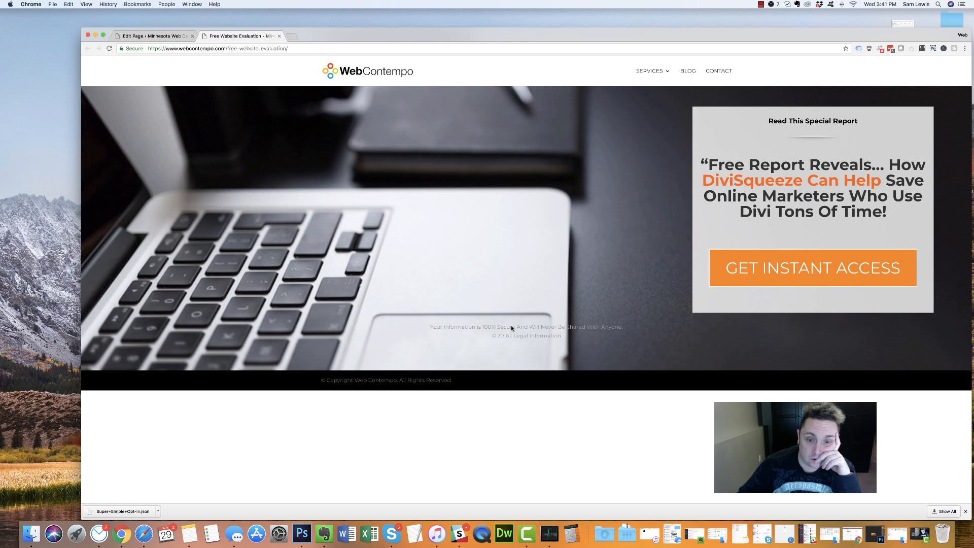
pyautogui.moveTo(562, 336); pyautogui.dragTo(741, 320)
pyautogui.click(725, 344)
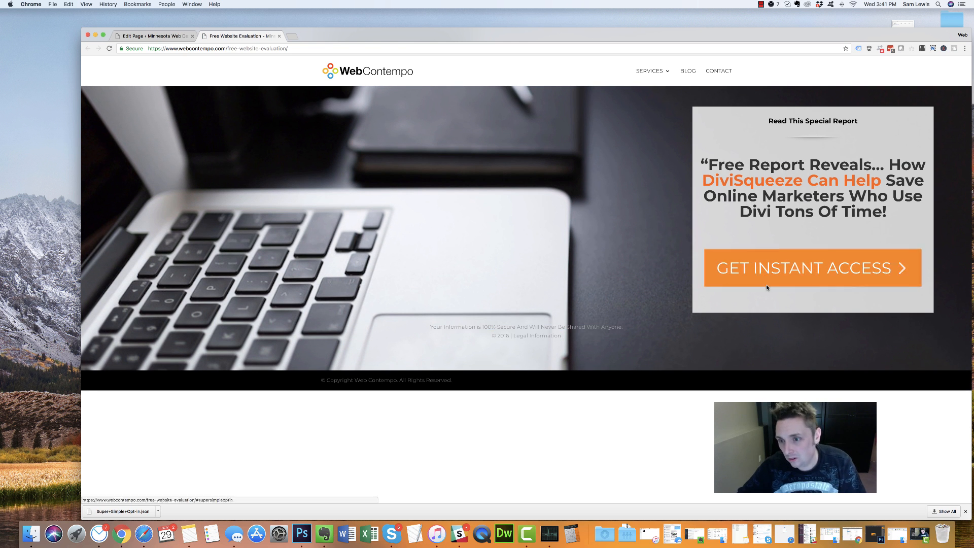
pyautogui.moveTo(970, 111); pyautogui.dragTo(861, 126)
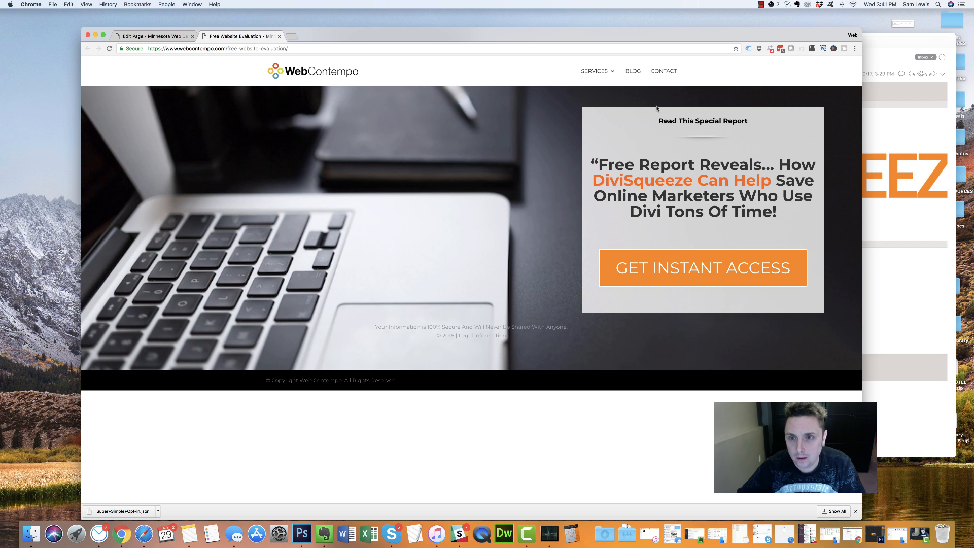
pyautogui.moveTo(748, 120); pyautogui.dragTo(657, 121)
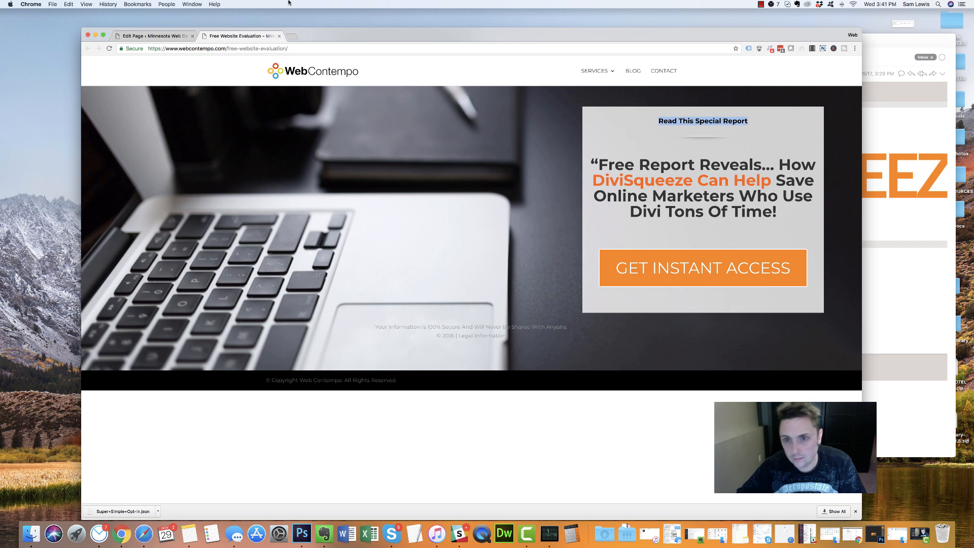
pyautogui.click(170, 36)
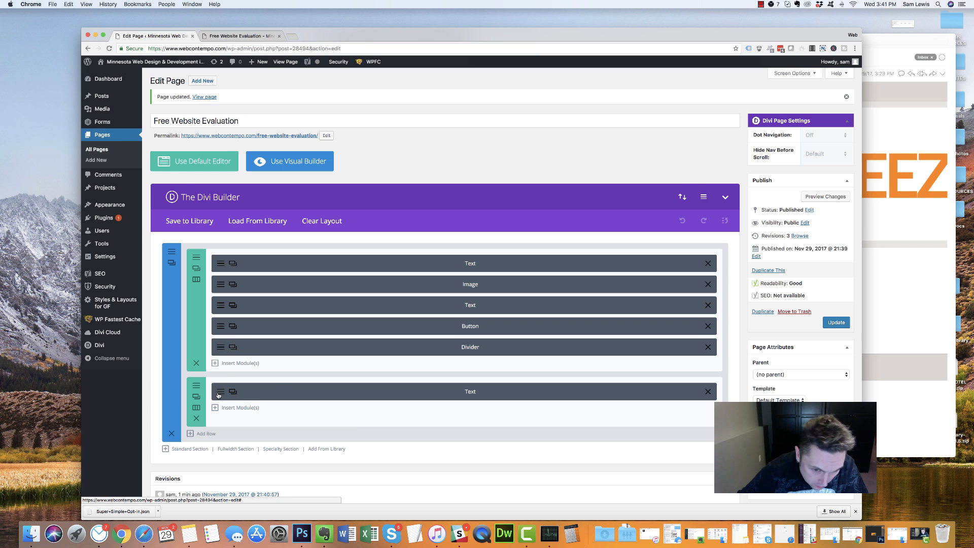
pyautogui.click(191, 386)
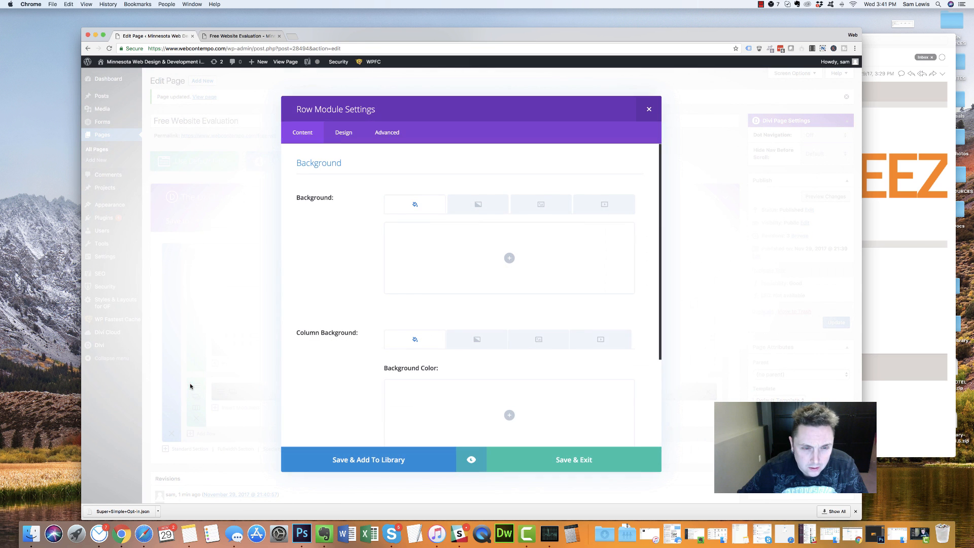
pyautogui.click(649, 108)
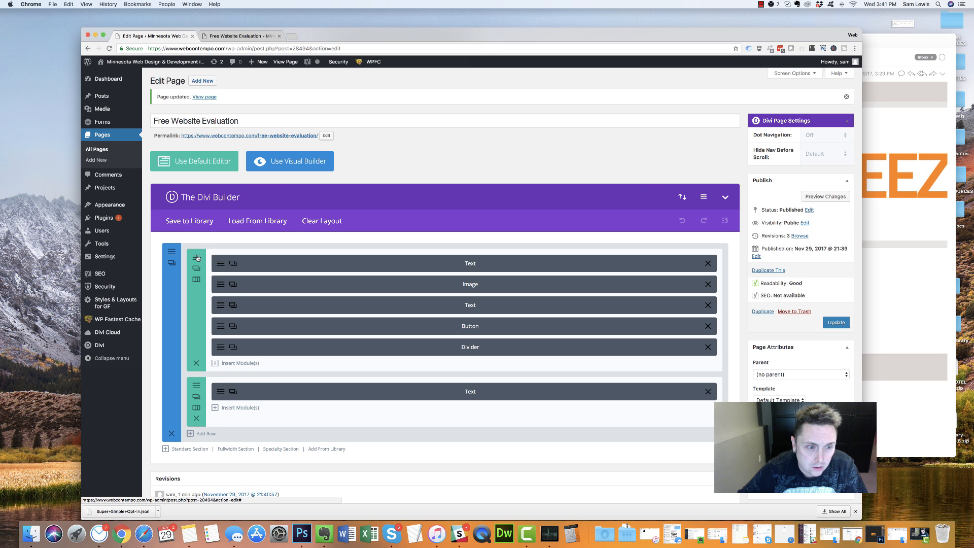
pyautogui.click(196, 257)
pyautogui.scroll(-3, 352, 247)
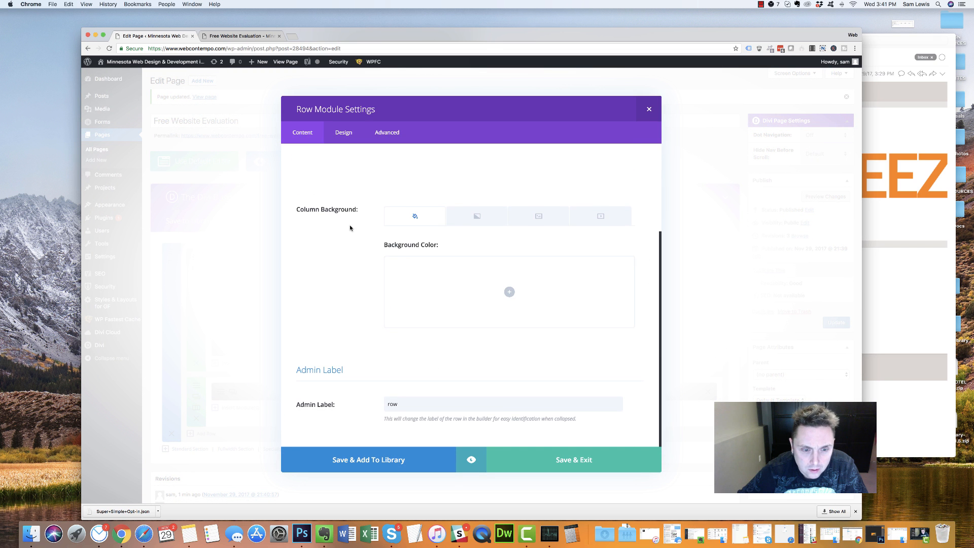
pyautogui.scroll(3, 350, 227)
pyautogui.click(343, 133)
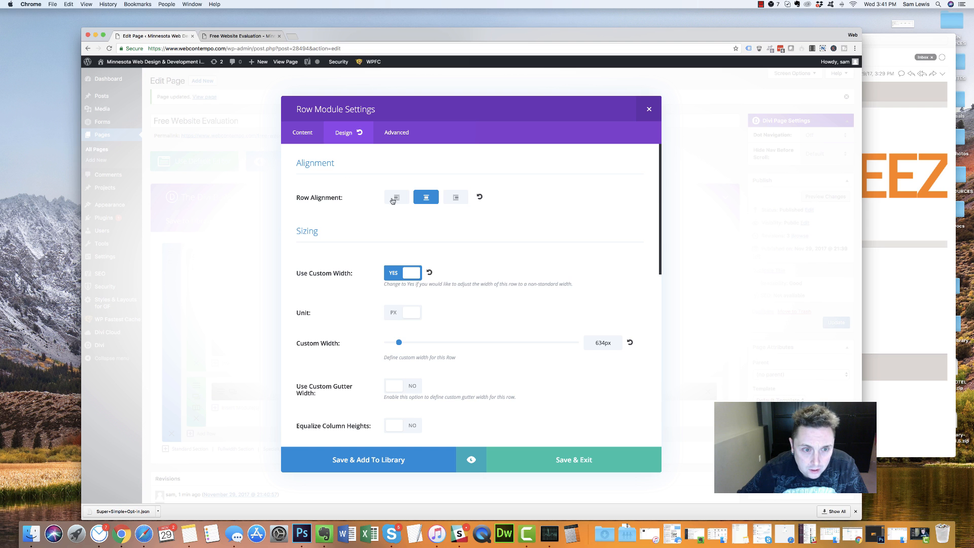
pyautogui.scroll(-5, 329, 340)
pyautogui.scroll(-4, 322, 346)
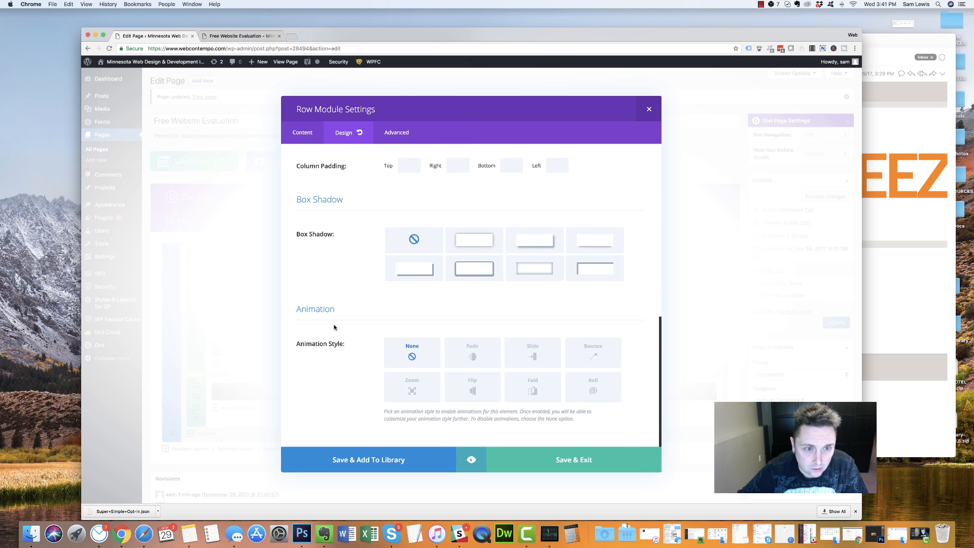
pyautogui.scroll(8, 334, 327)
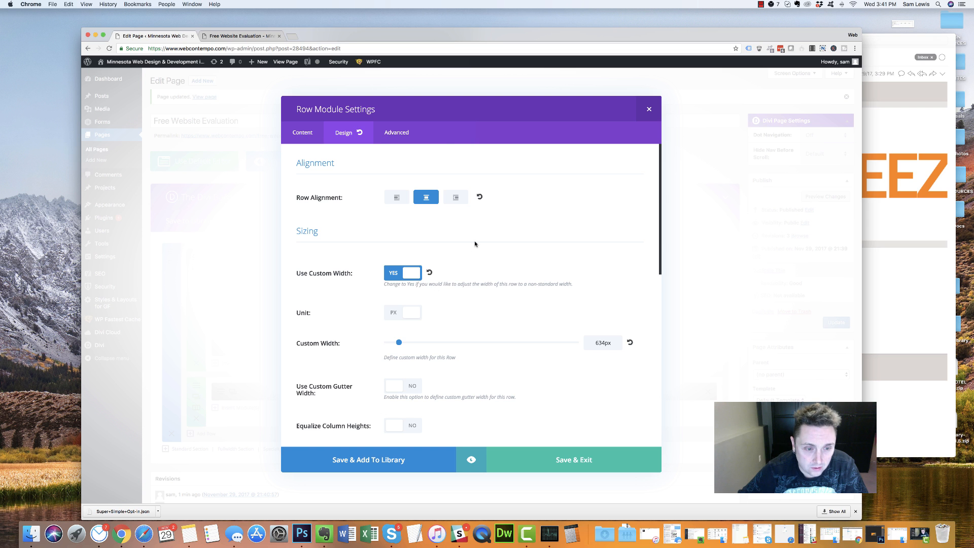
pyautogui.click(392, 130)
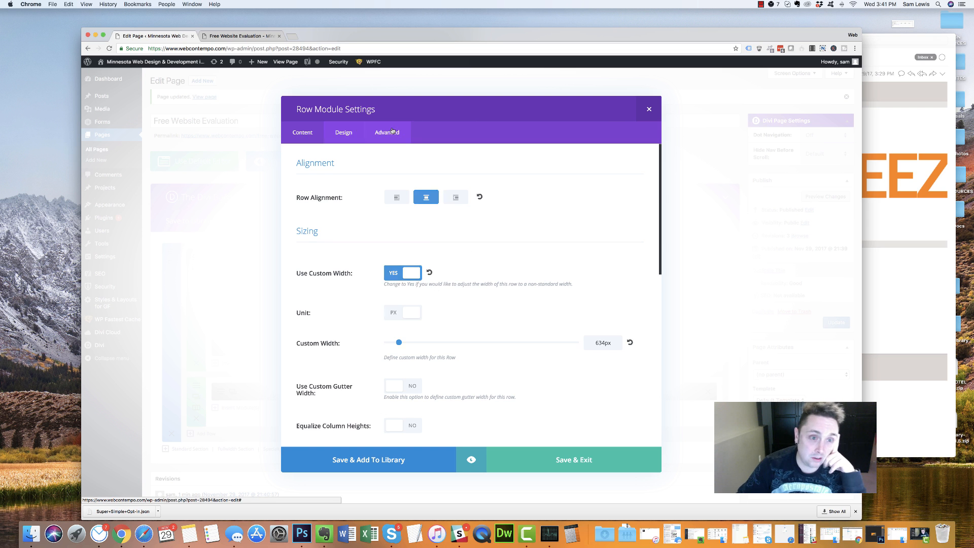
pyautogui.click(303, 133)
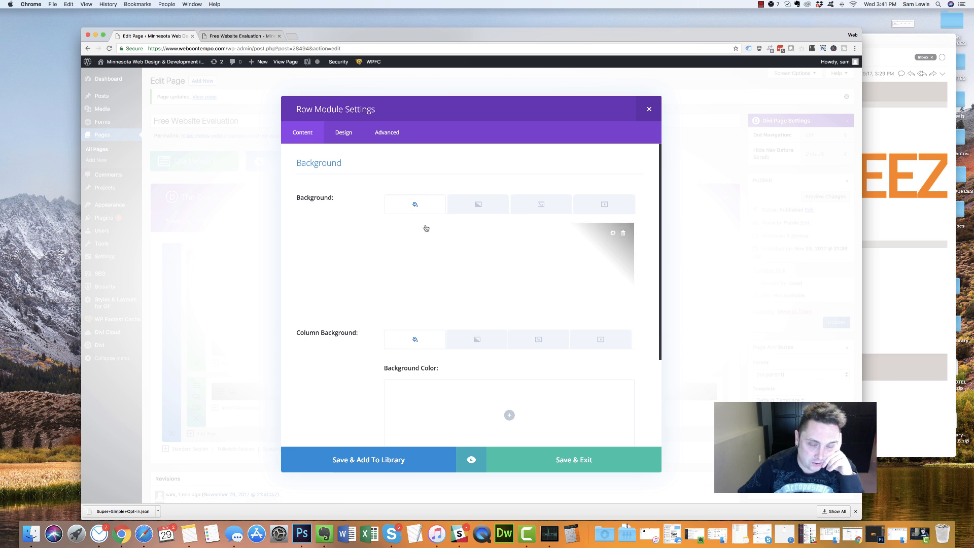
pyautogui.click(647, 108)
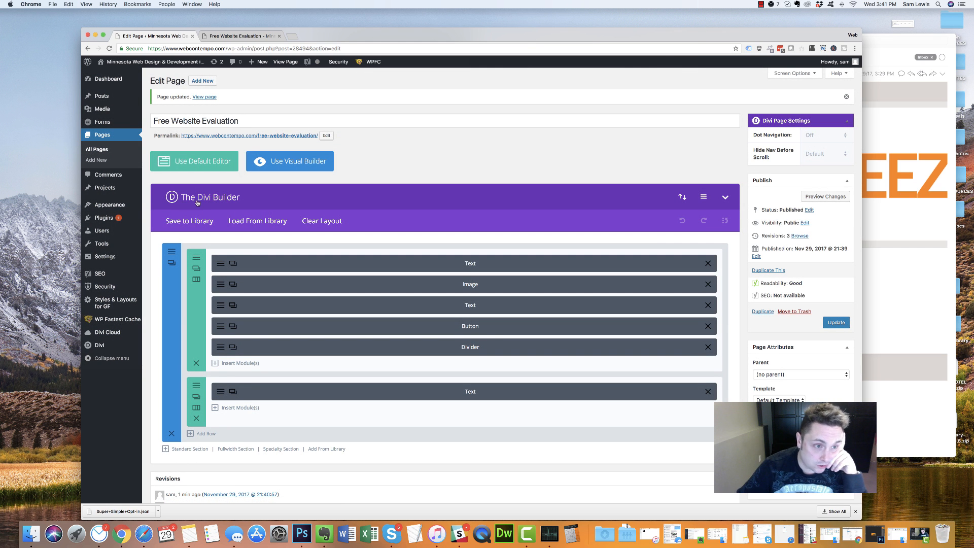
# Open the layouts library on its Divi Cloud tab
pyautogui.click(249, 221)
pyautogui.click(431, 133)
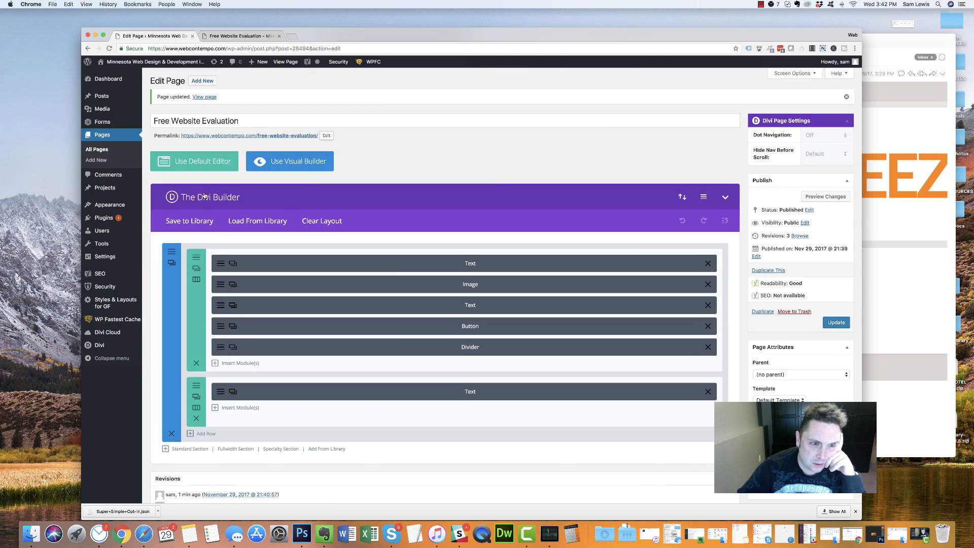
pyautogui.click(274, 223)
pyautogui.click(425, 131)
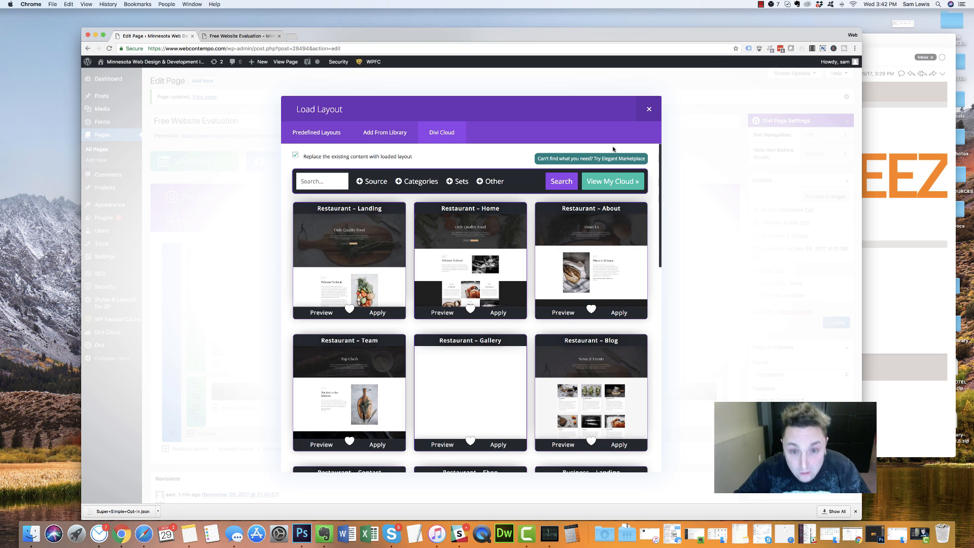
pyautogui.click(240, 36)
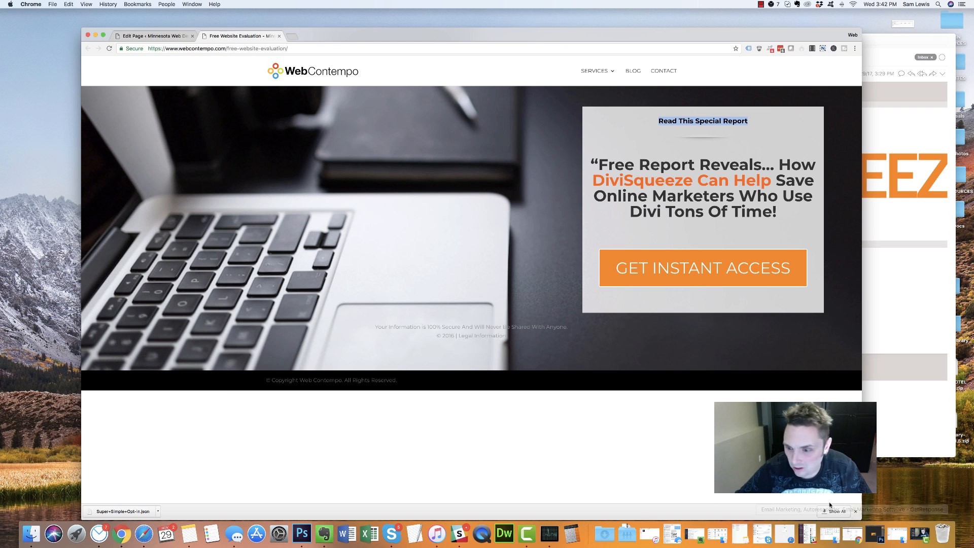
pyautogui.click(161, 35)
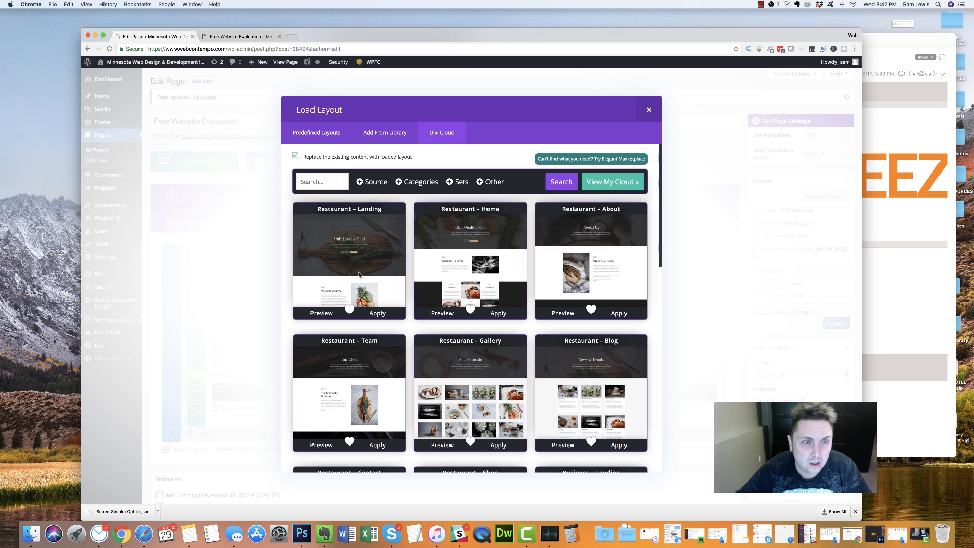
# Search the cloud layouts for 'squeeze', then clear the term and rerun the search
pyautogui.click(321, 182)
pyautogui.write('squeu')
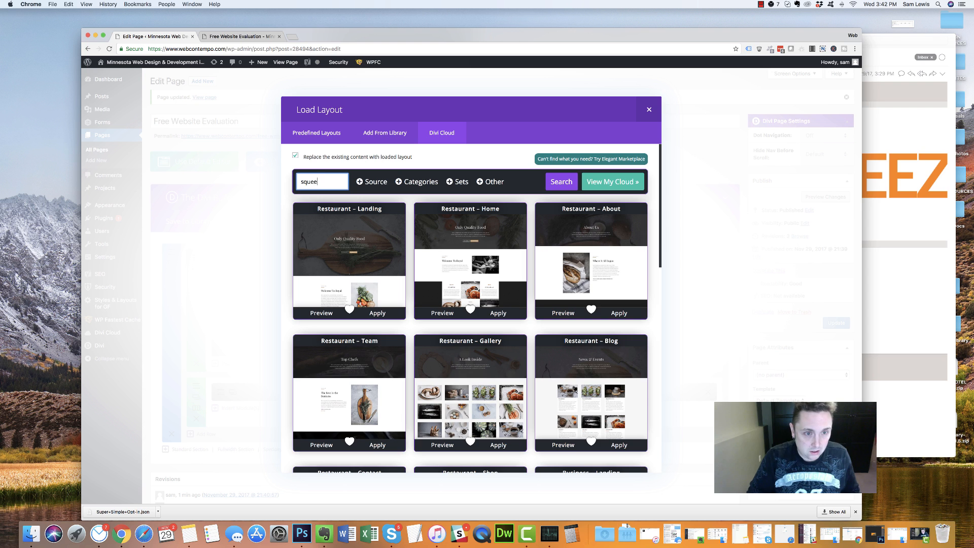
pyautogui.write('ze')
pyautogui.press('Return')
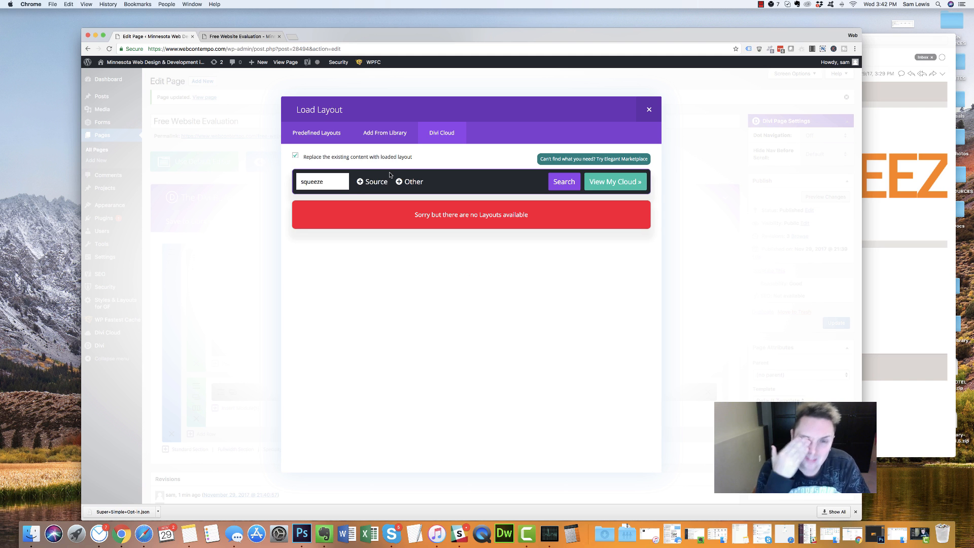
pyautogui.doubleClick(329, 186)
pyautogui.press('BackSpace')
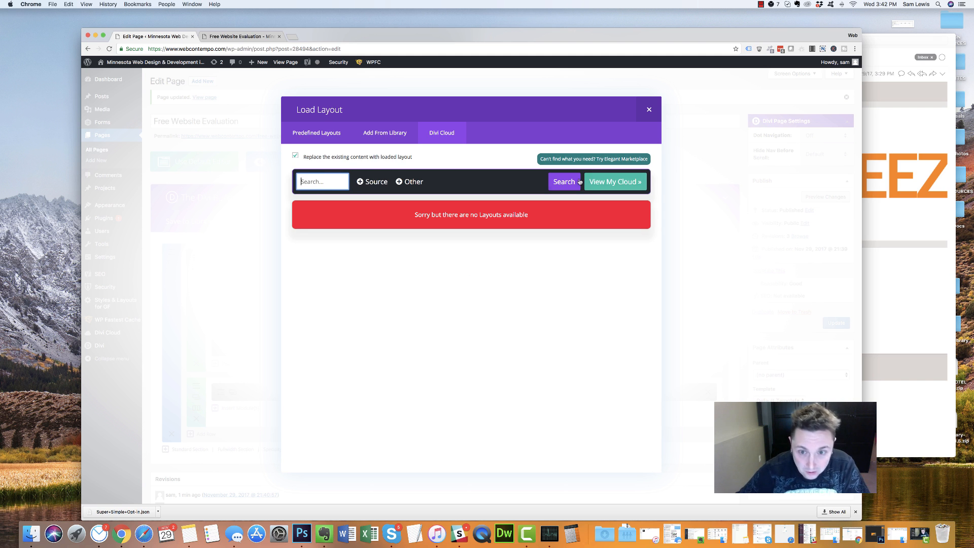
pyautogui.click(373, 182)
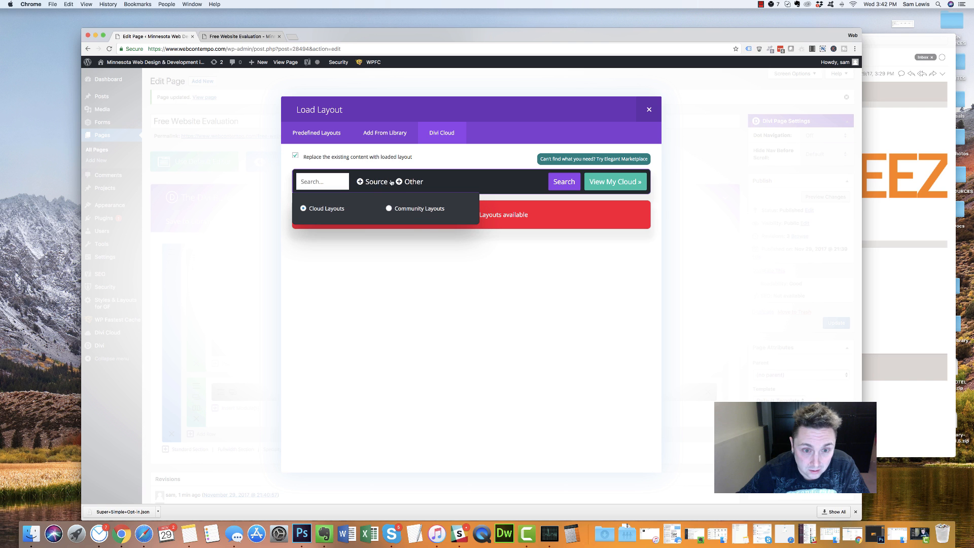
pyautogui.click(402, 183)
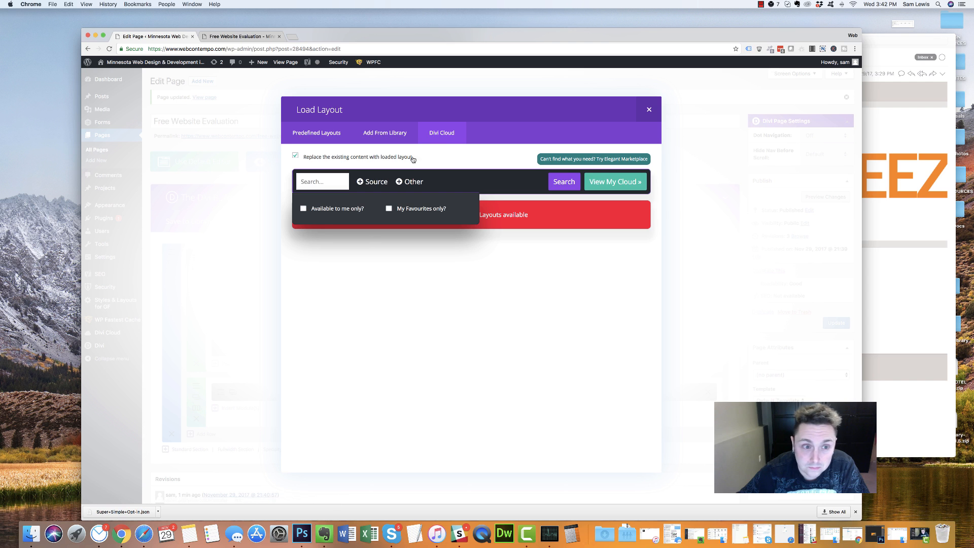
pyautogui.click(320, 179)
pyautogui.press('Return')
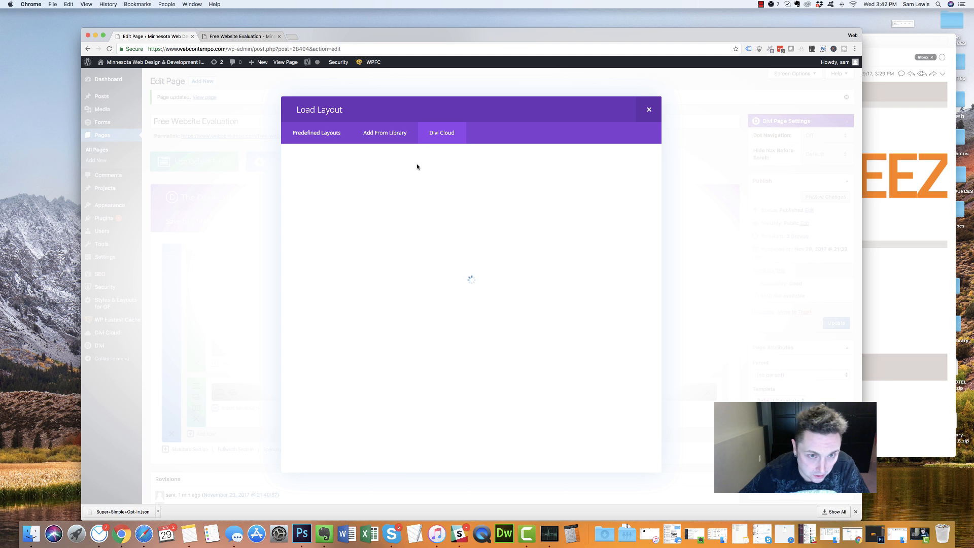
# Filter cloud layouts to Landing Pages, browse the results, then show Predefined Layouts
pyautogui.click(360, 182)
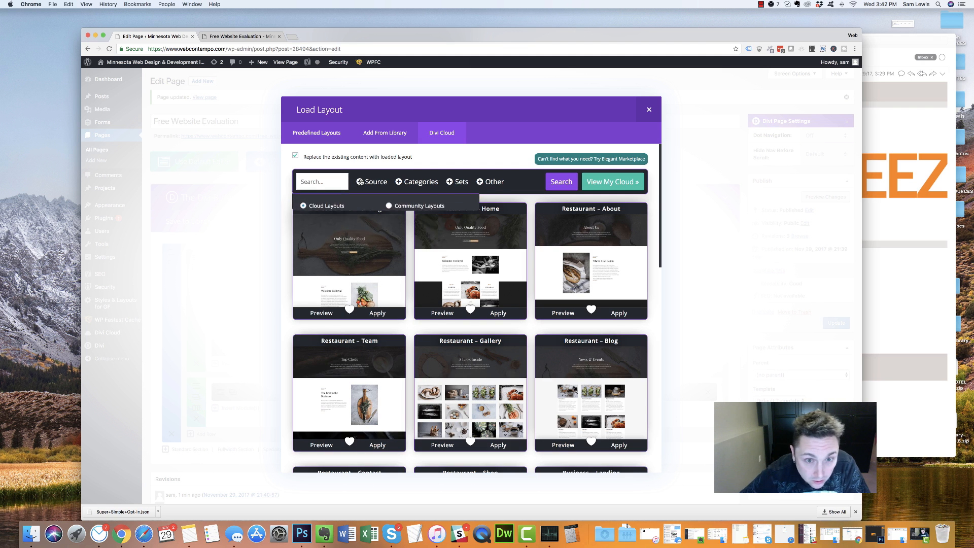
pyautogui.click(421, 181)
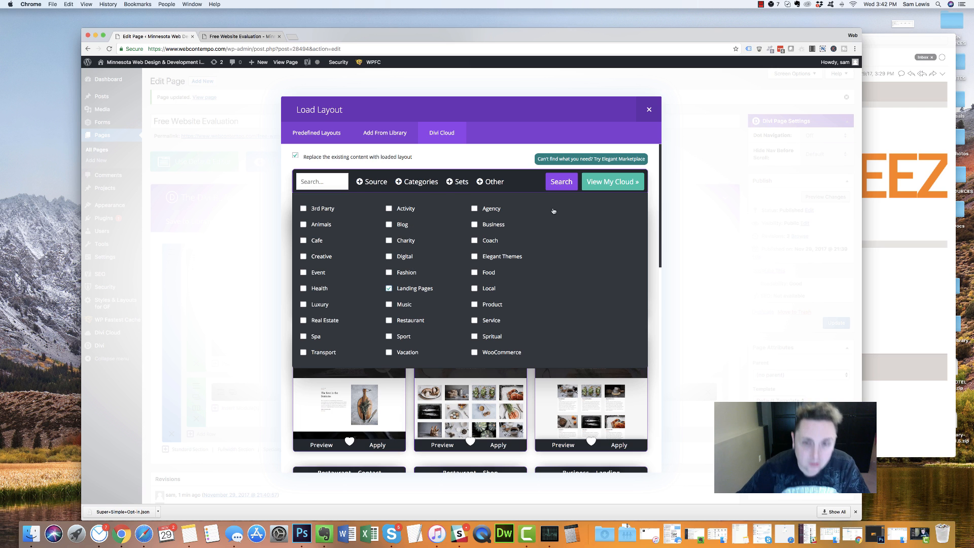
pyautogui.click(562, 186)
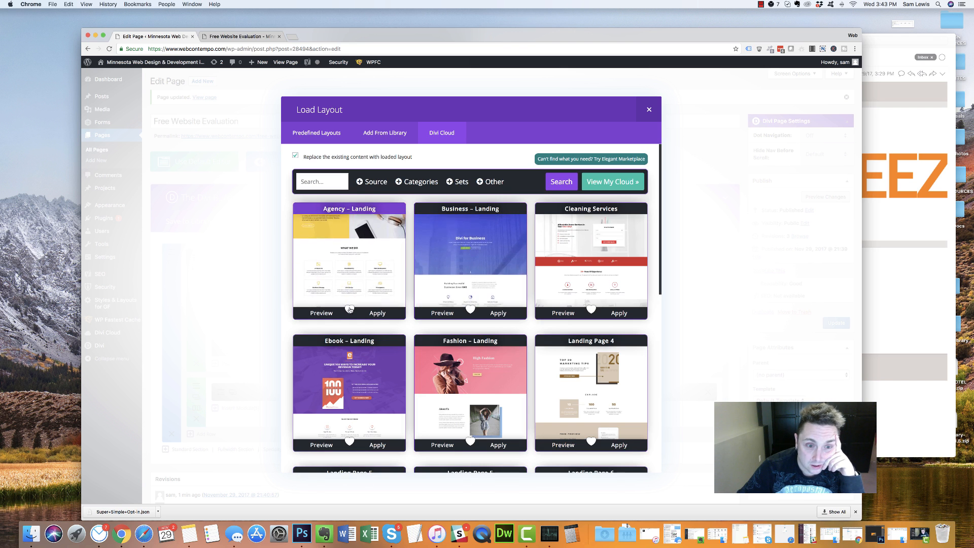
pyautogui.scroll(-6, 405, 326)
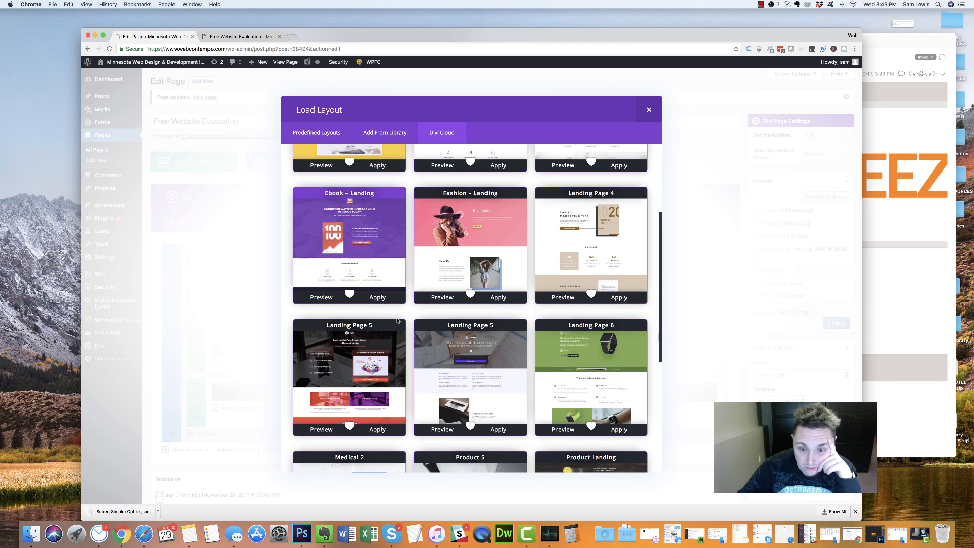
pyautogui.scroll(-4, 397, 320)
pyautogui.scroll(-5, 393, 324)
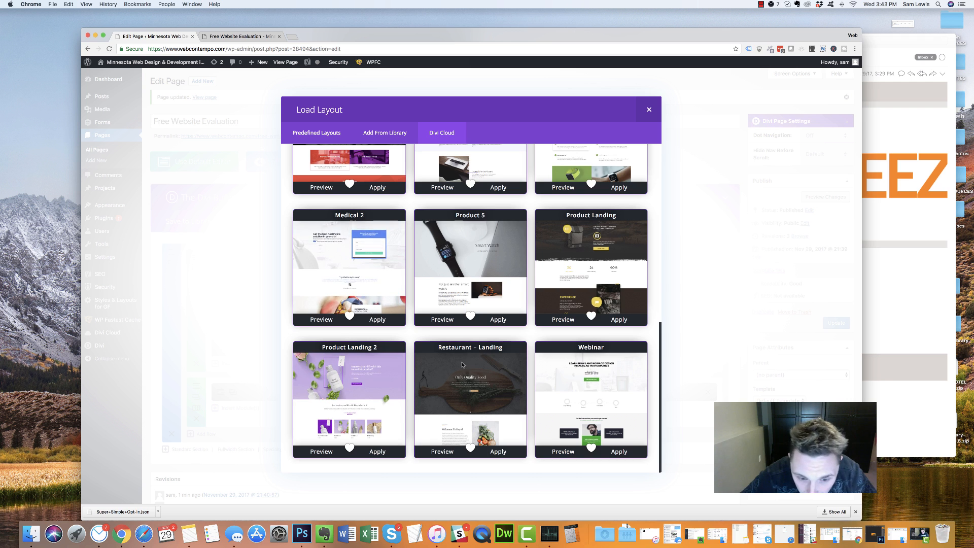
pyautogui.scroll(15, 506, 356)
pyautogui.scroll(-1, 502, 356)
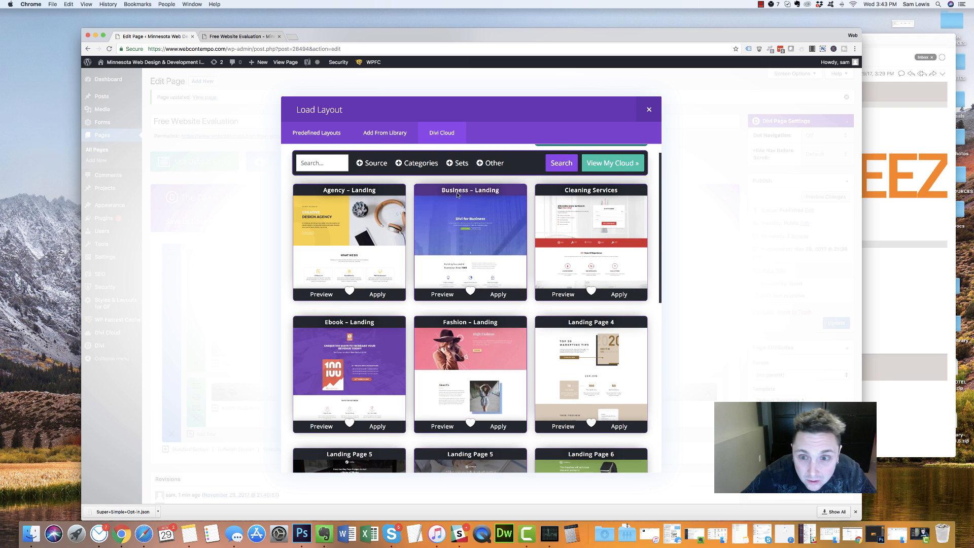
pyautogui.scroll(1, 500, 264)
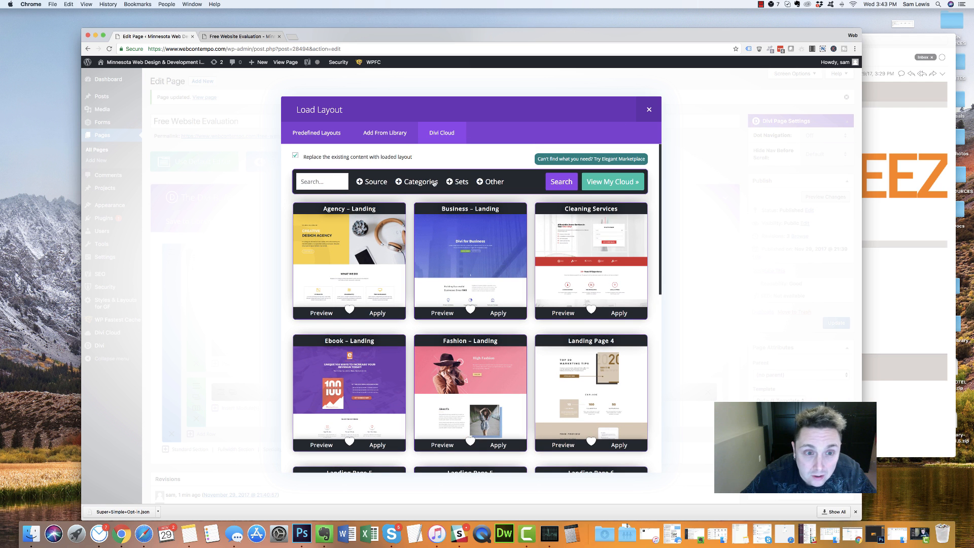
pyautogui.click(309, 141)
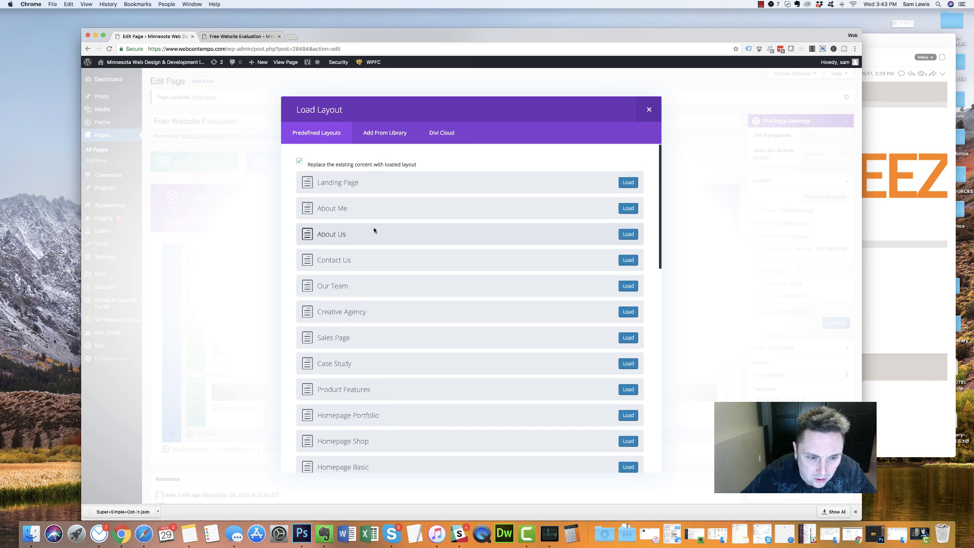
# Browse the predefined layouts from Landing Page to Coming Soon, then close the picker without loading any
pyautogui.scroll(-5, 374, 230)
pyautogui.scroll(-4, 374, 230)
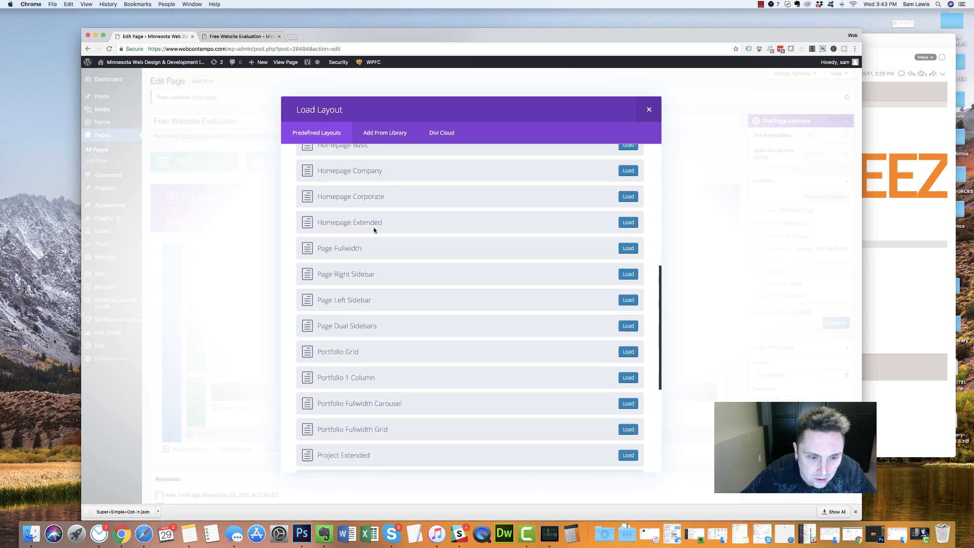
pyautogui.scroll(-2, 374, 230)
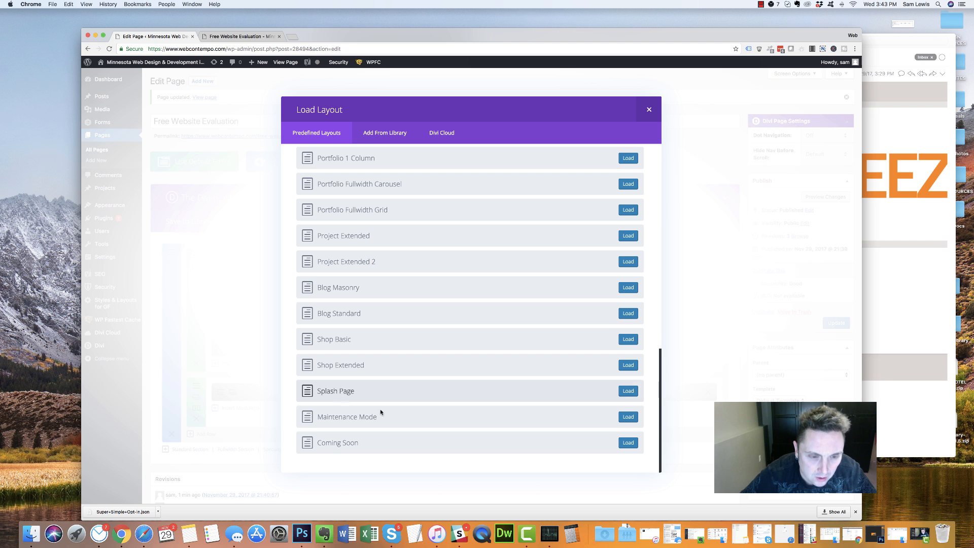
pyautogui.scroll(1, 345, 367)
pyautogui.scroll(12, 345, 367)
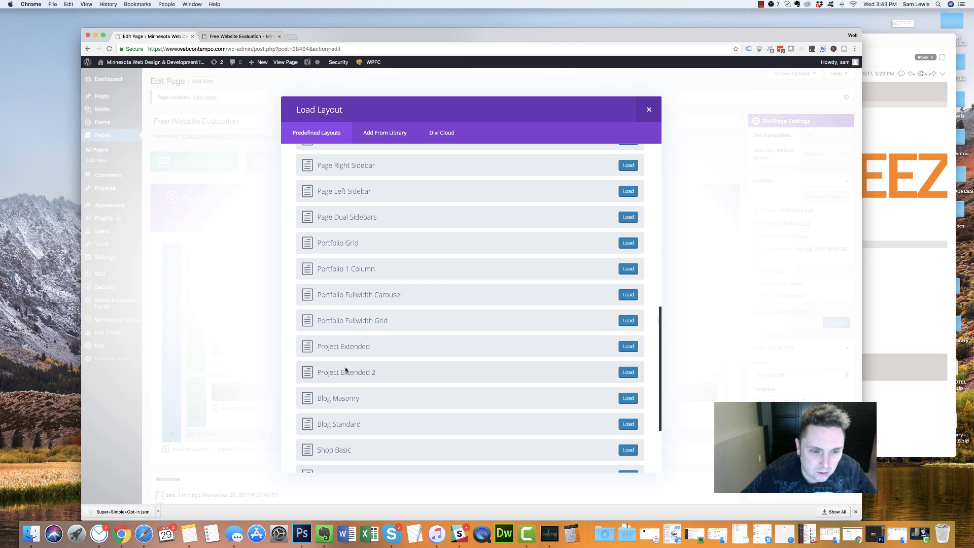
pyautogui.scroll(5, 345, 369)
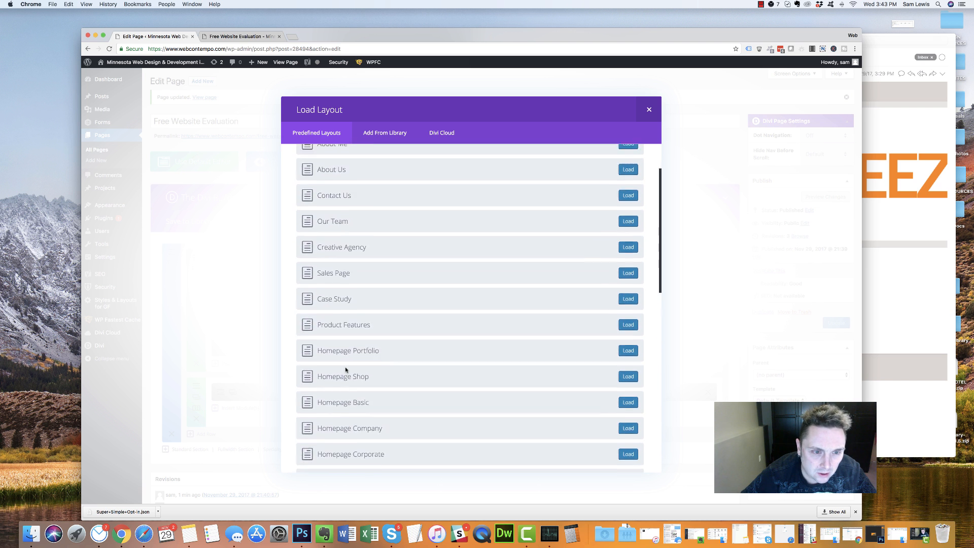
pyautogui.scroll(1, 345, 369)
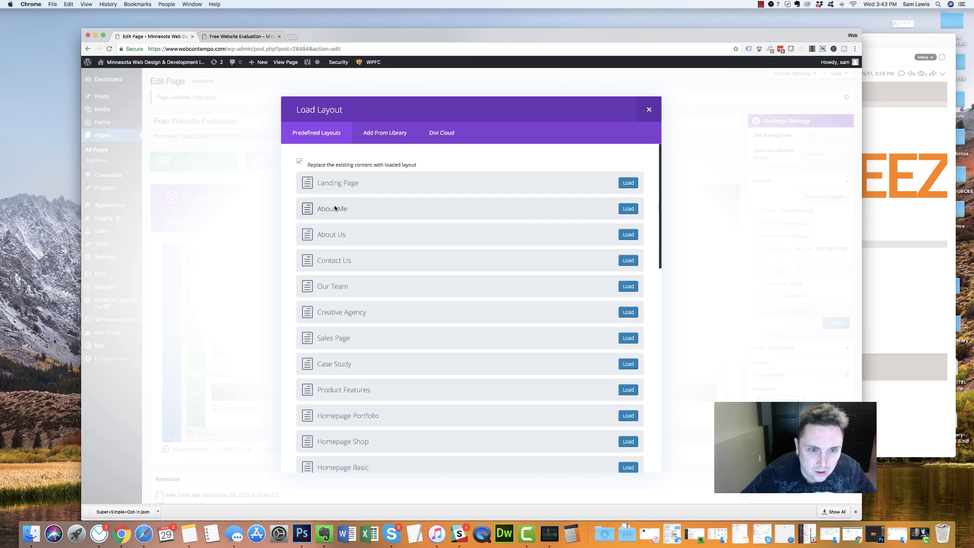
pyautogui.doubleClick(321, 185)
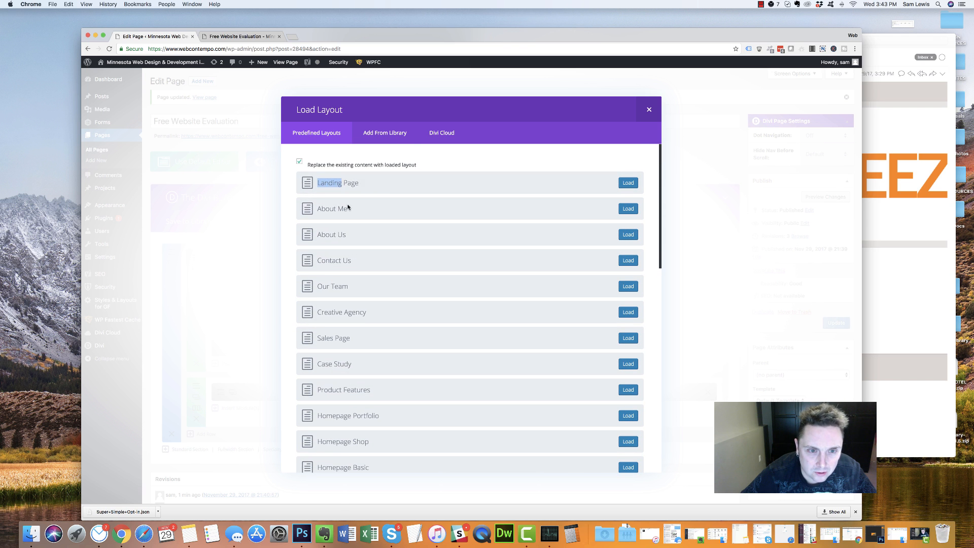
pyautogui.click(649, 110)
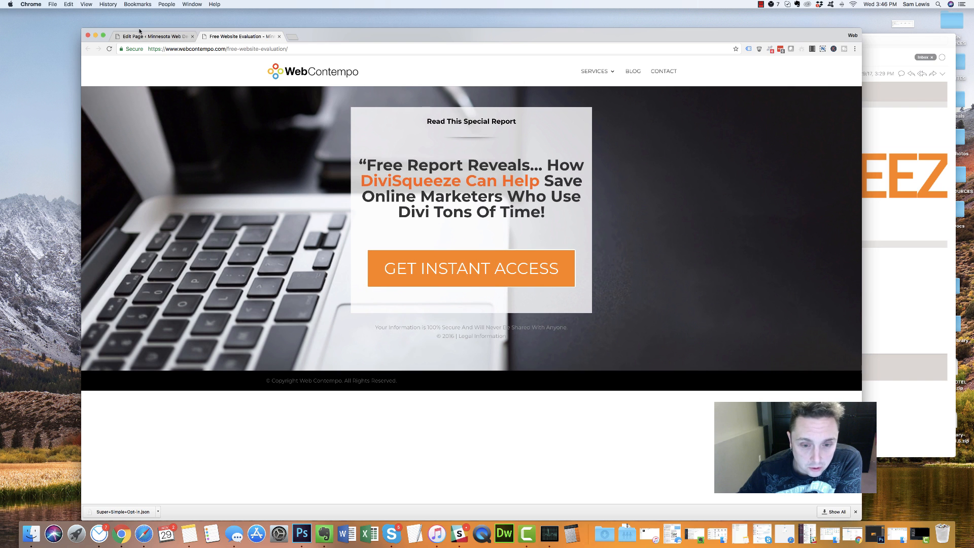
pyautogui.click(158, 36)
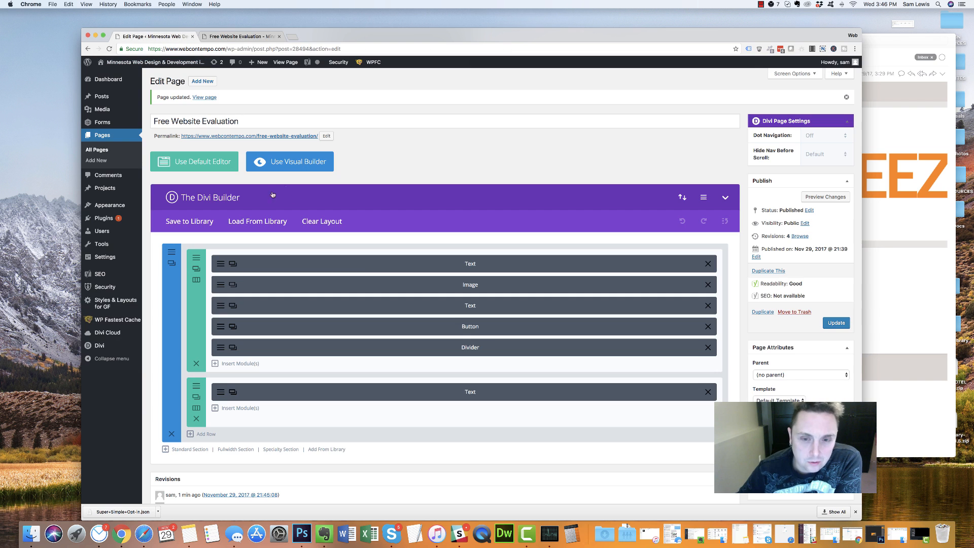
pyautogui.click(196, 257)
pyautogui.scroll(-3, 437, 308)
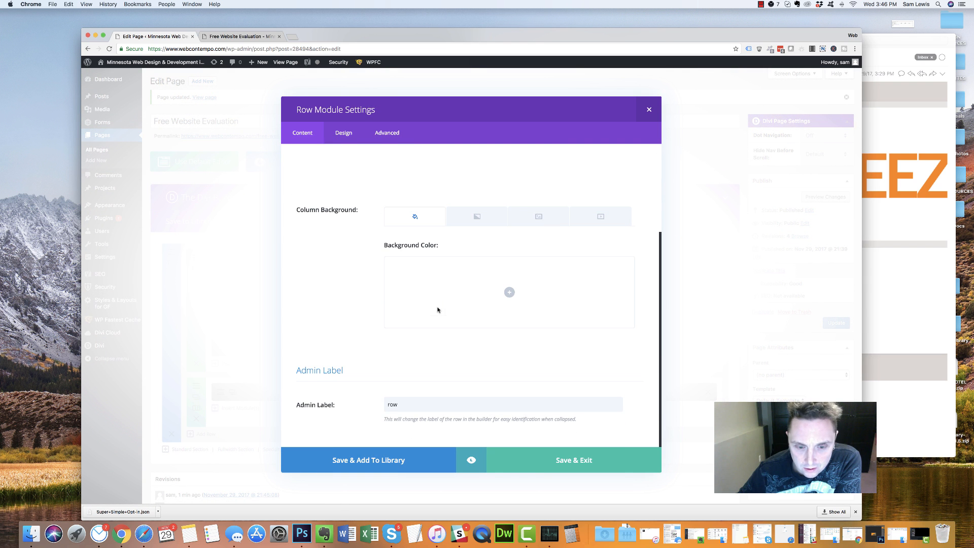
pyautogui.click(339, 133)
pyautogui.scroll(-5, 423, 260)
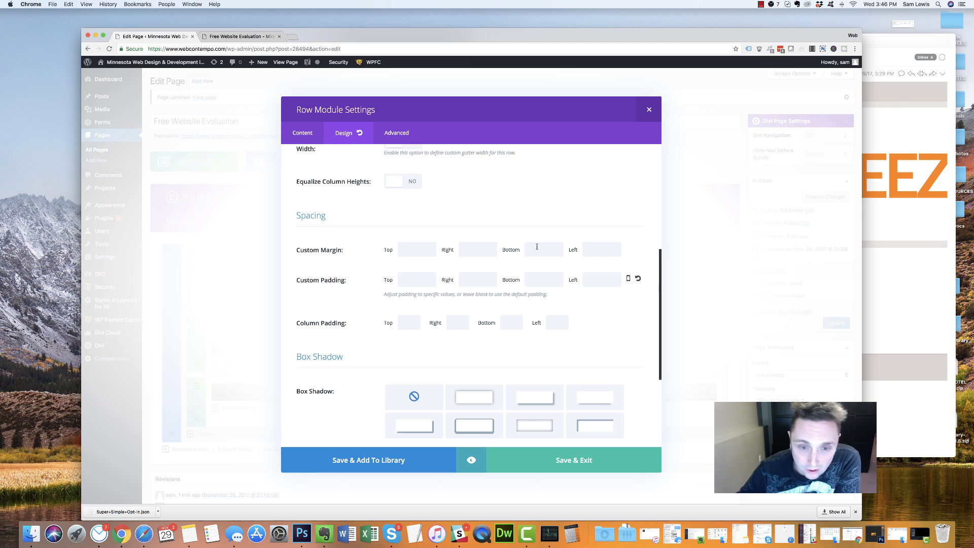
pyautogui.scroll(5, 419, 205)
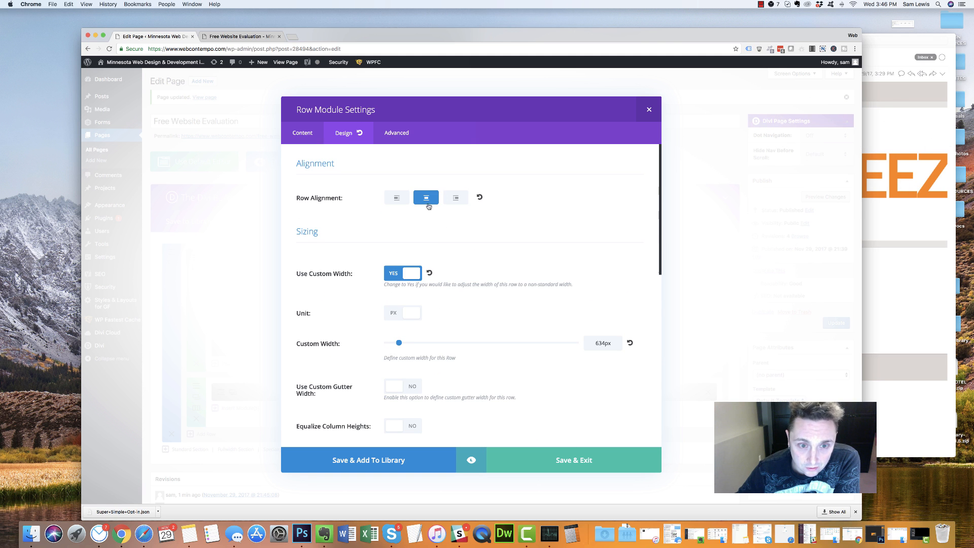
pyautogui.scroll(-4, 508, 312)
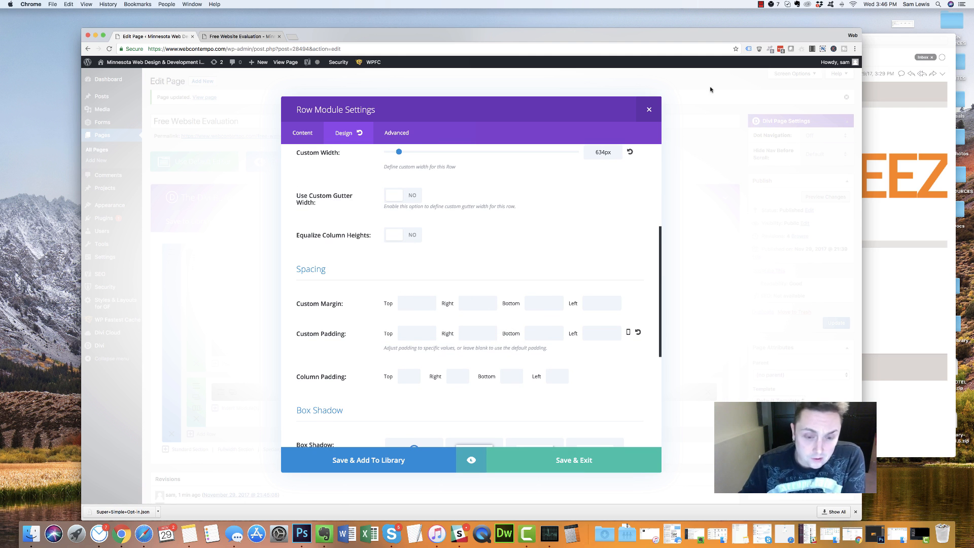
pyautogui.click(547, 470)
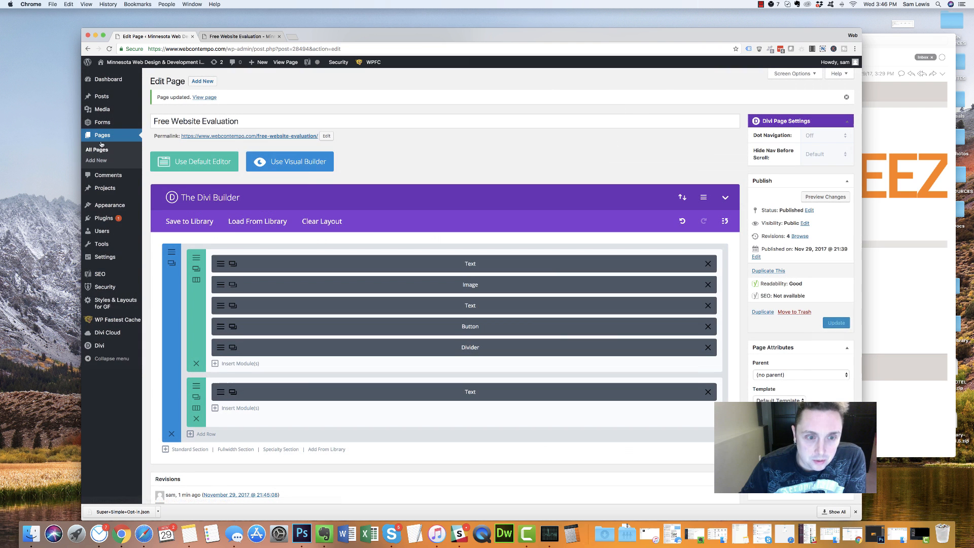
pyautogui.click(264, 36)
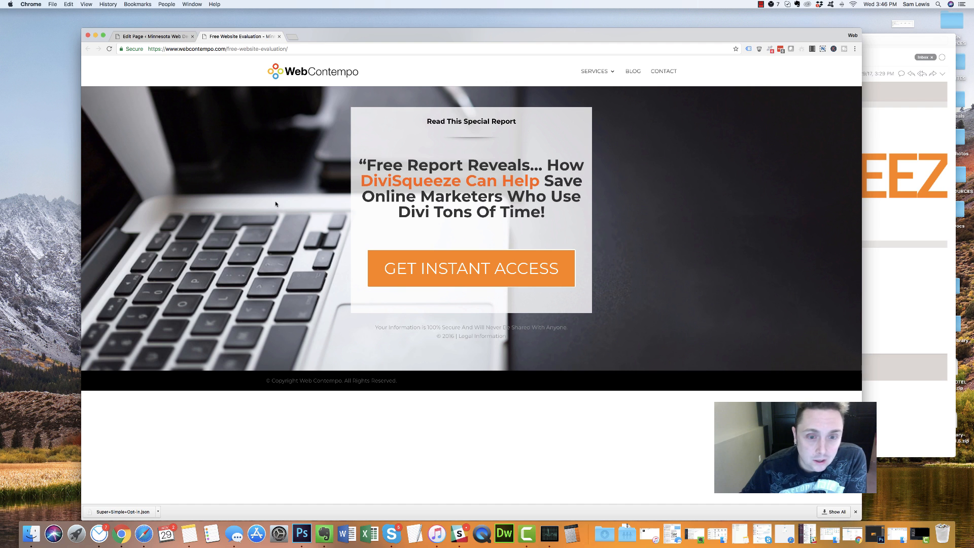
pyautogui.click(172, 38)
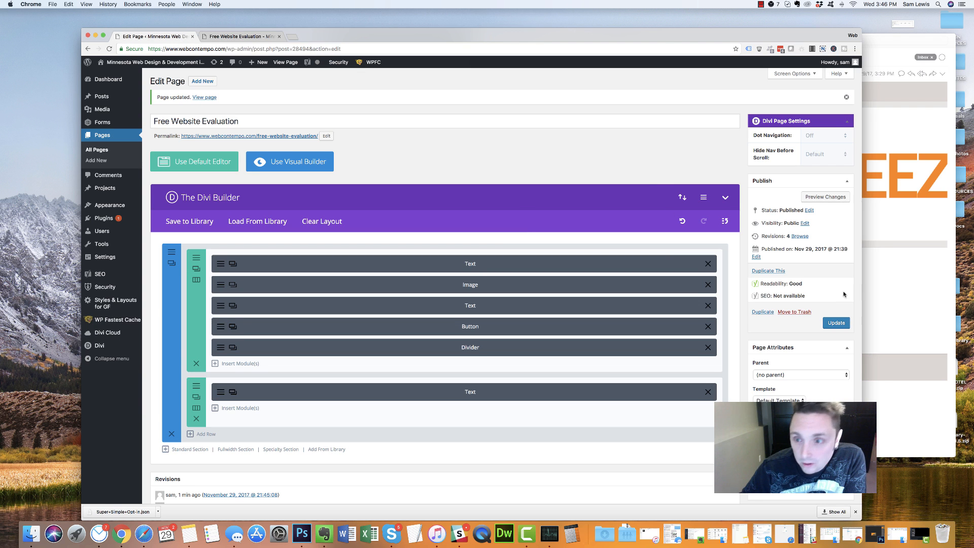
pyautogui.click(725, 198)
pyautogui.click(726, 198)
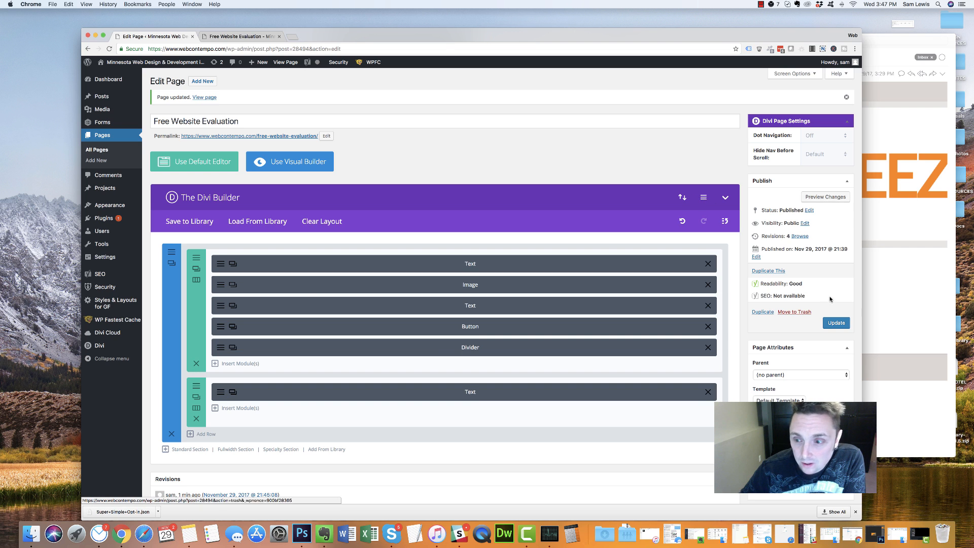
pyautogui.click(218, 264)
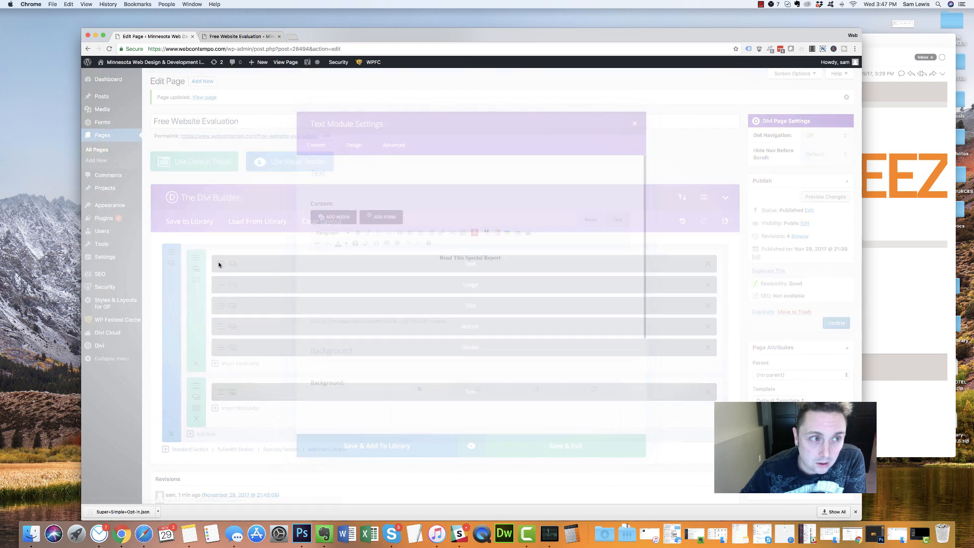
pyautogui.moveTo(503, 263); pyautogui.dragTo(437, 262)
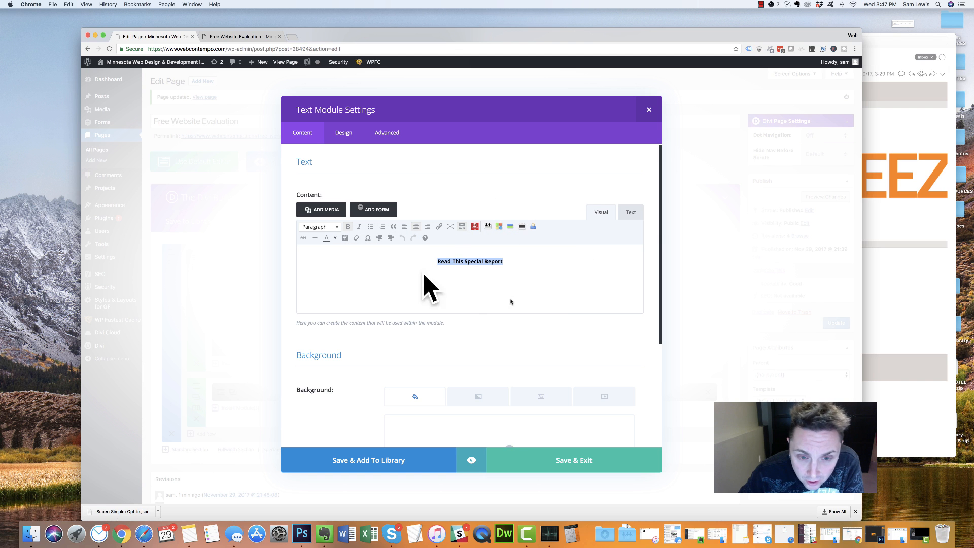
pyautogui.tripleClick(456, 261)
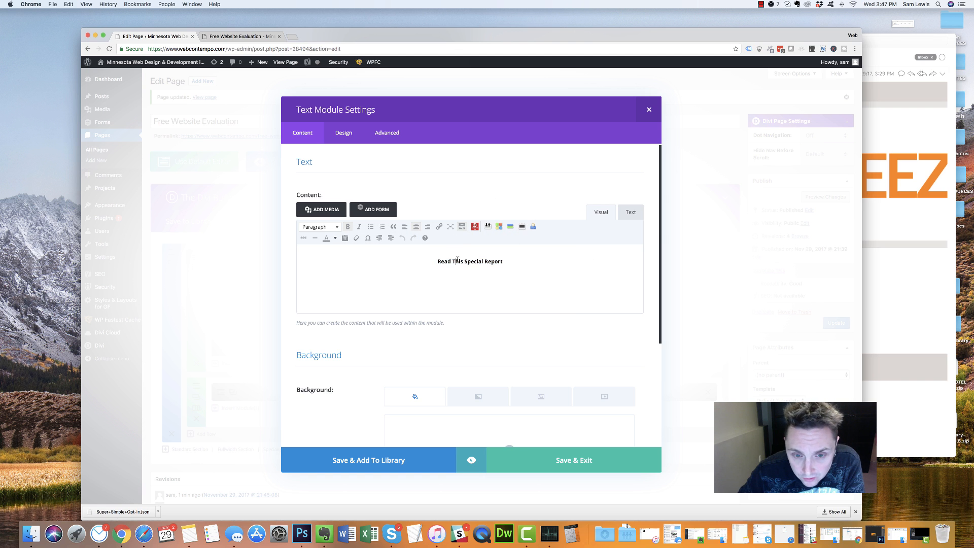
pyautogui.tripleClick(462, 115)
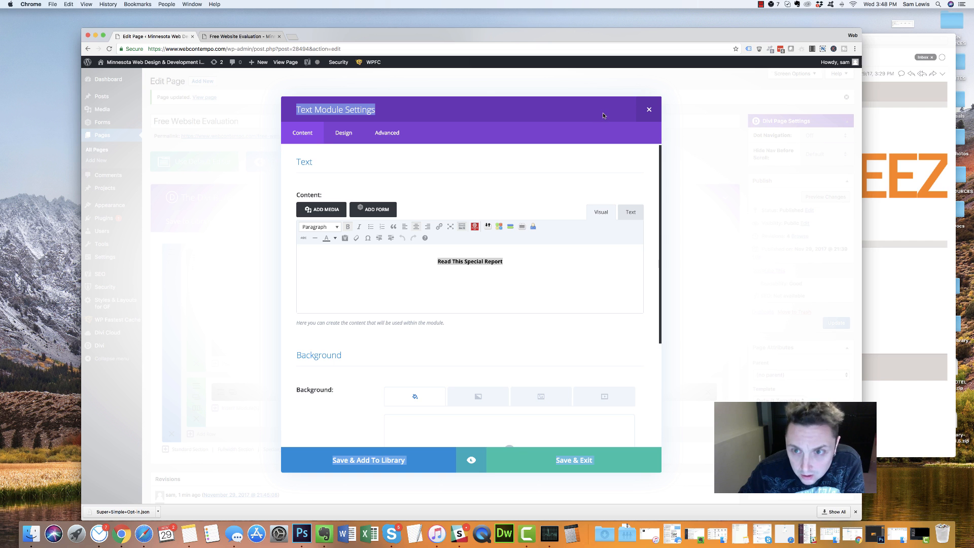
pyautogui.click(359, 112)
pyautogui.tripleClick(360, 106)
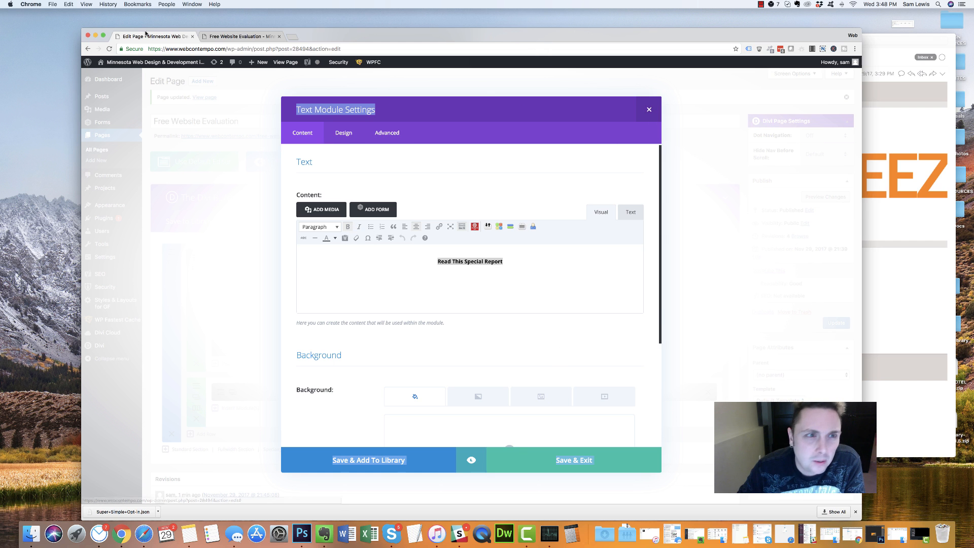
pyautogui.click(239, 36)
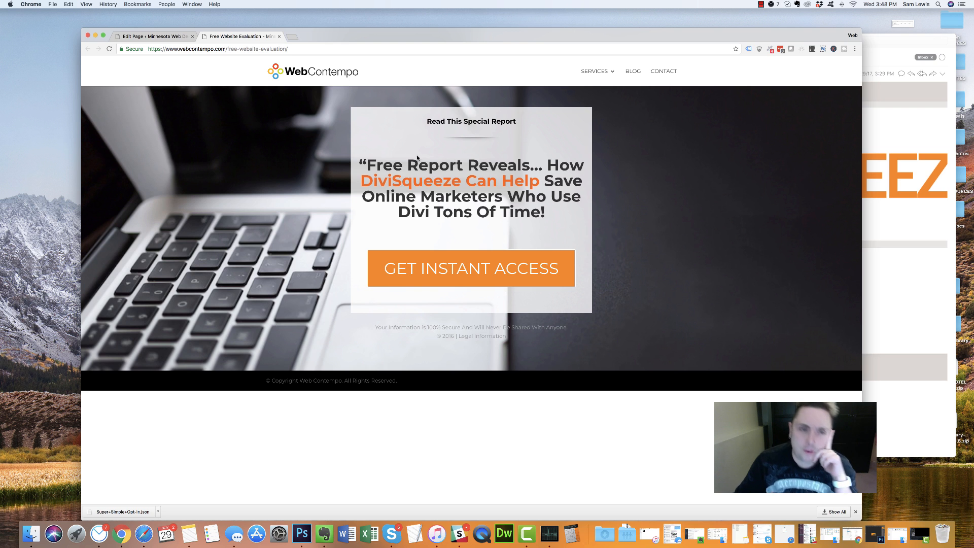
pyautogui.moveTo(370, 162); pyautogui.dragTo(550, 218)
pyautogui.moveTo(451, 239); pyautogui.dragTo(537, 231)
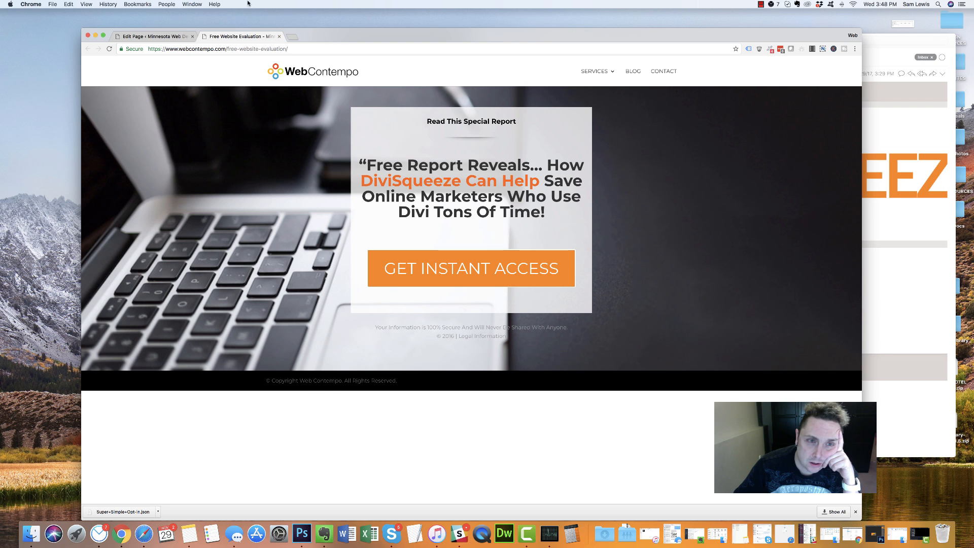
pyautogui.click(155, 36)
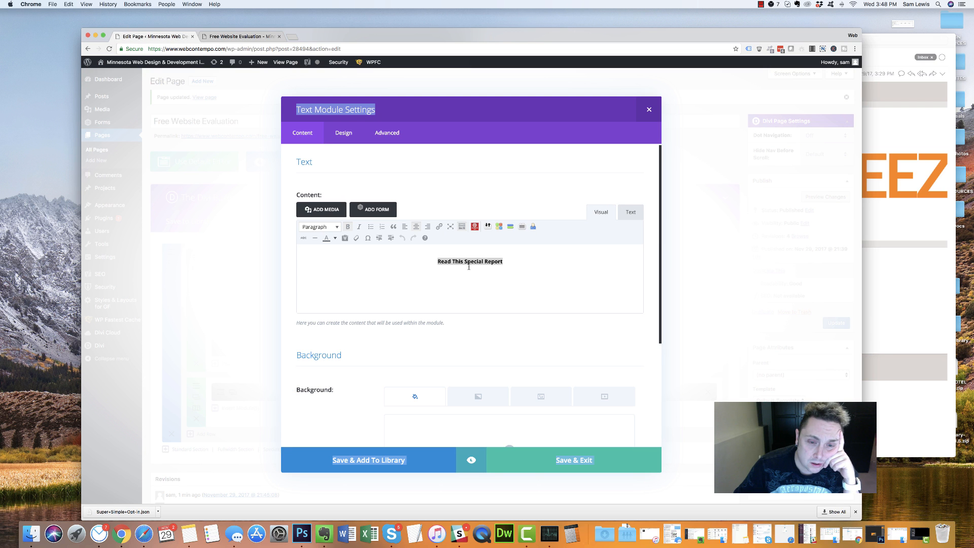
# Start replacing the Read This Special Report line, then discard the partly typed wording
pyautogui.tripleClick(450, 261)
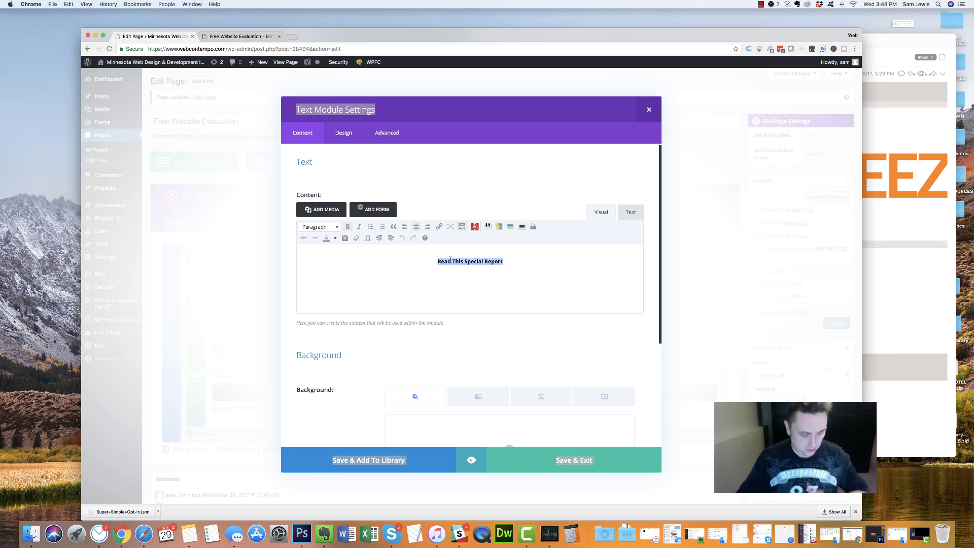
pyautogui.write('Si')
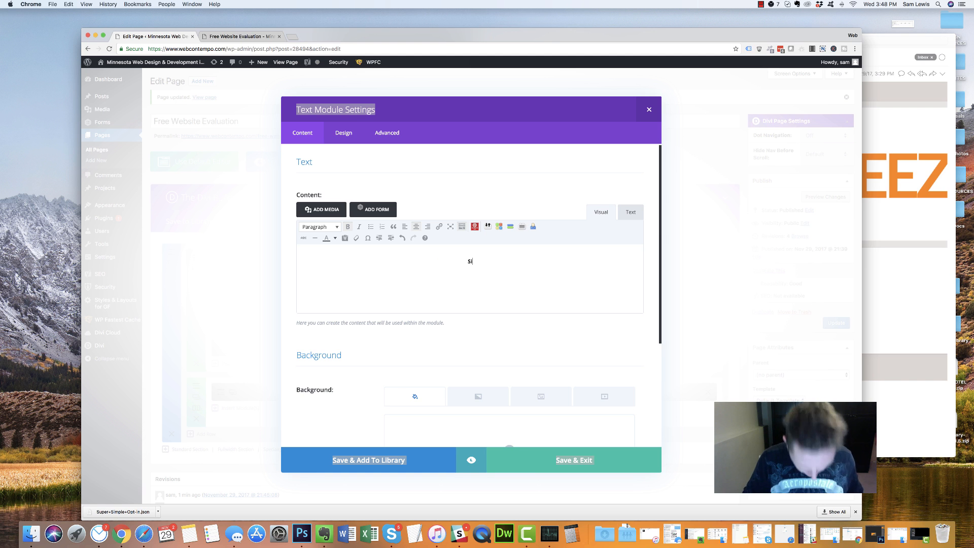
pyautogui.write('te E')
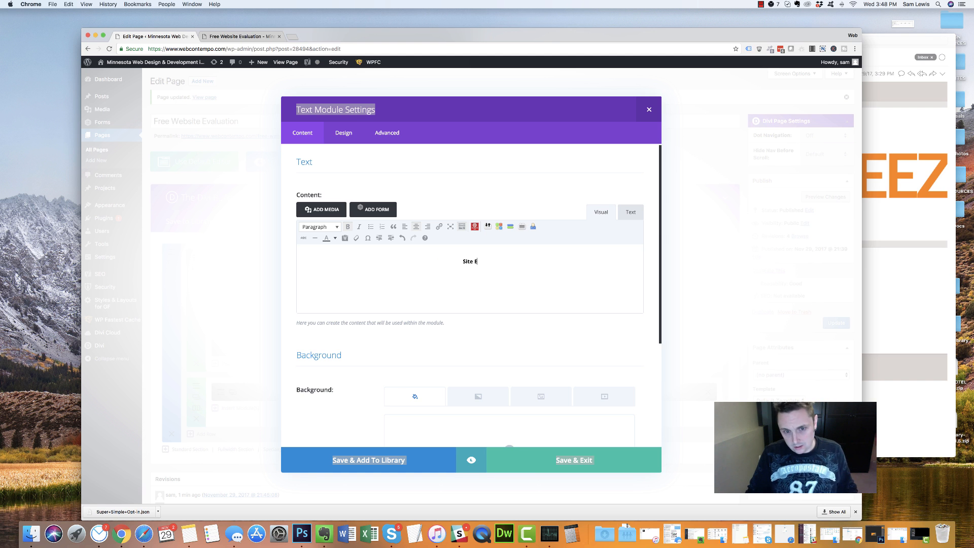
pyautogui.write('valuati')
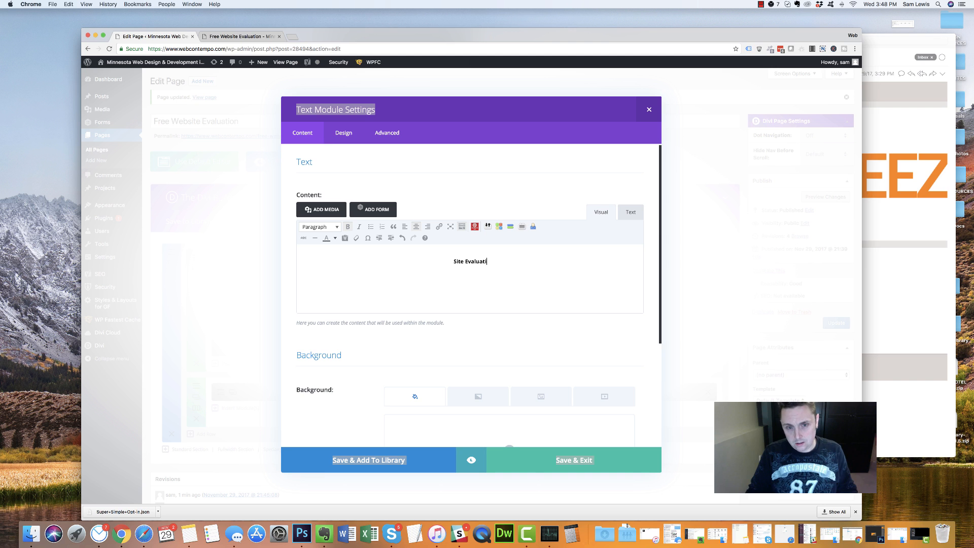
pyautogui.press('BackSpace')
pyautogui.press('BackSpace')
pyautogui.press('BackSpace')
pyautogui.press('BackSpace')
pyautogui.press('BackSpace')
pyautogui.press('BackSpace')
pyautogui.press('BackSpace')
pyautogui.press('BackSpace')
pyautogui.press('BackSpace')
pyautogui.press('BackSpace')
pyautogui.press('BackSpace')
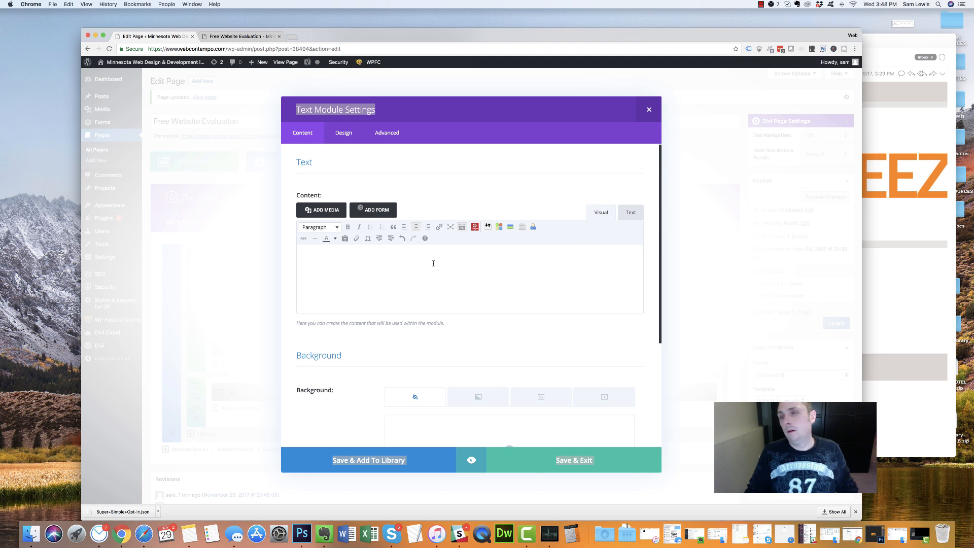
pyautogui.write('Fin')
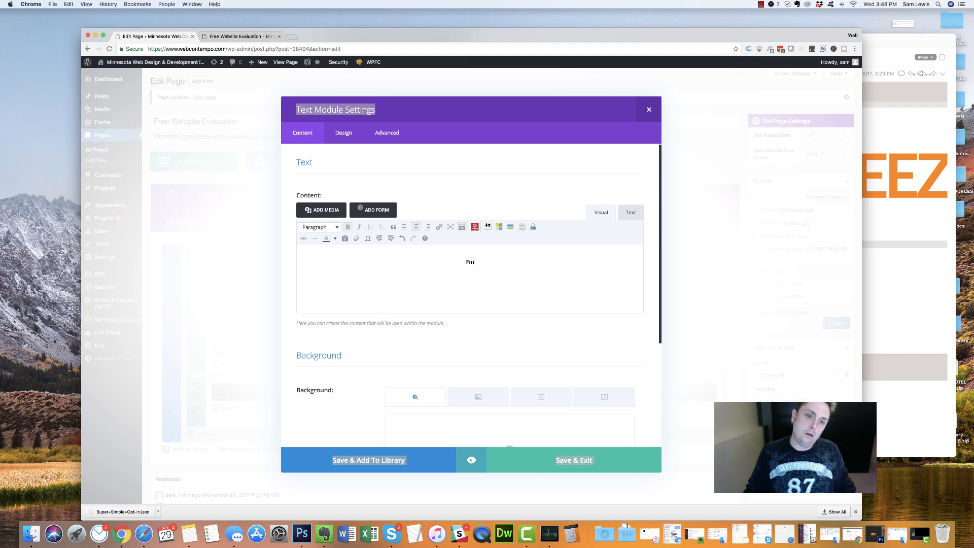
pyautogui.press('BackSpace')
pyautogui.press('BackSpace')
pyautogui.press('BackSpace')
pyautogui.press('BackSpace')
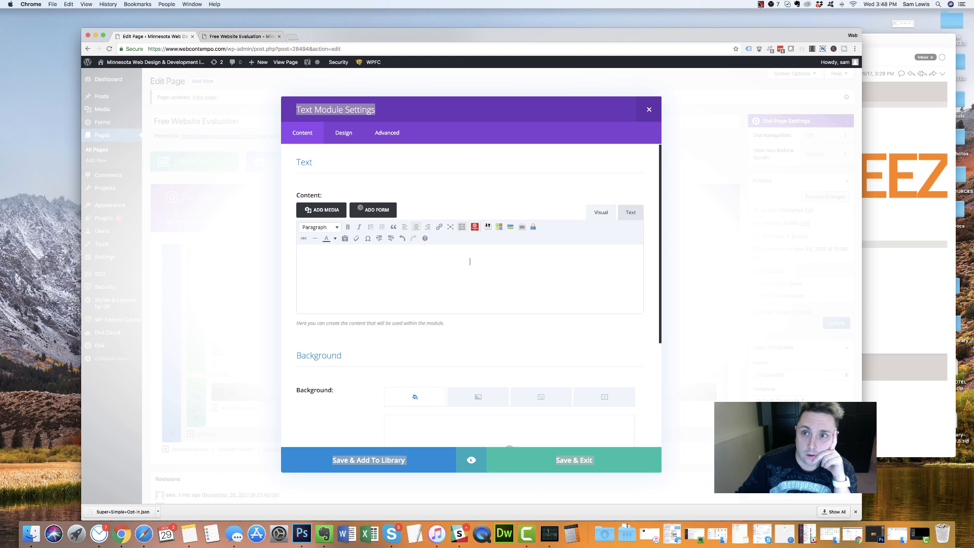
pyautogui.click(760, 4)
pyautogui.click(784, 20)
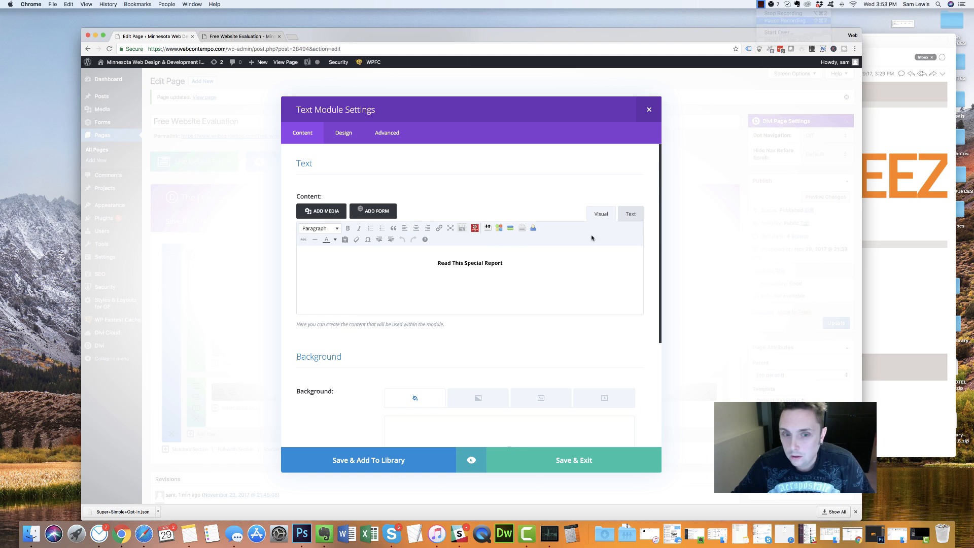
# Replace the Read This Special Report line with 'Get More From Your Website'
pyautogui.moveTo(509, 264); pyautogui.dragTo(427, 264)
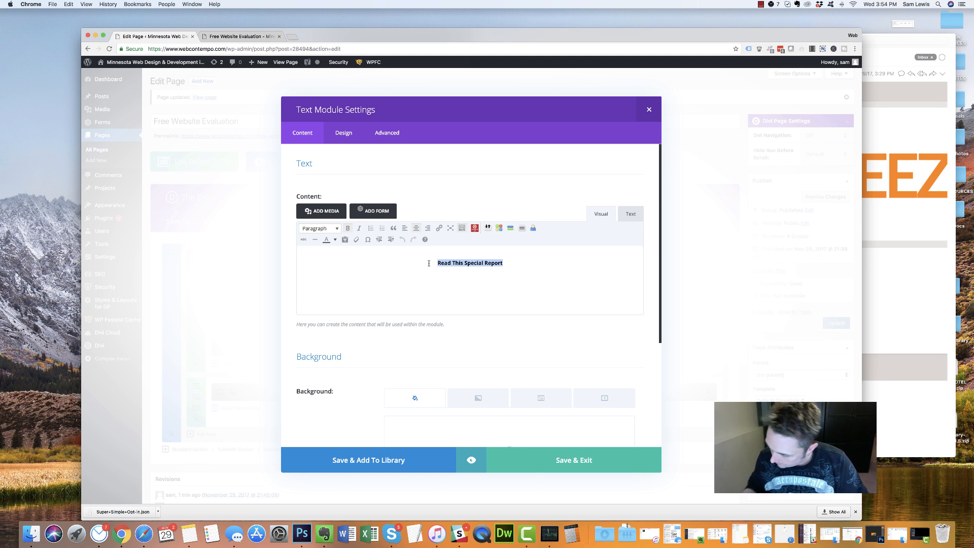
pyautogui.write('Get More f')
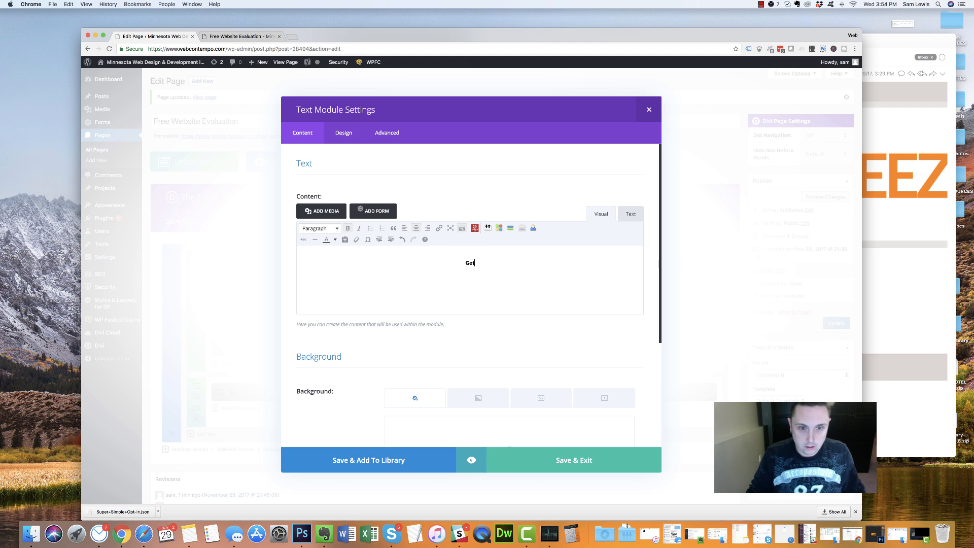
pyautogui.press('BackSpace')
pyautogui.press('BackSpace')
pyautogui.write('From Your Webw')
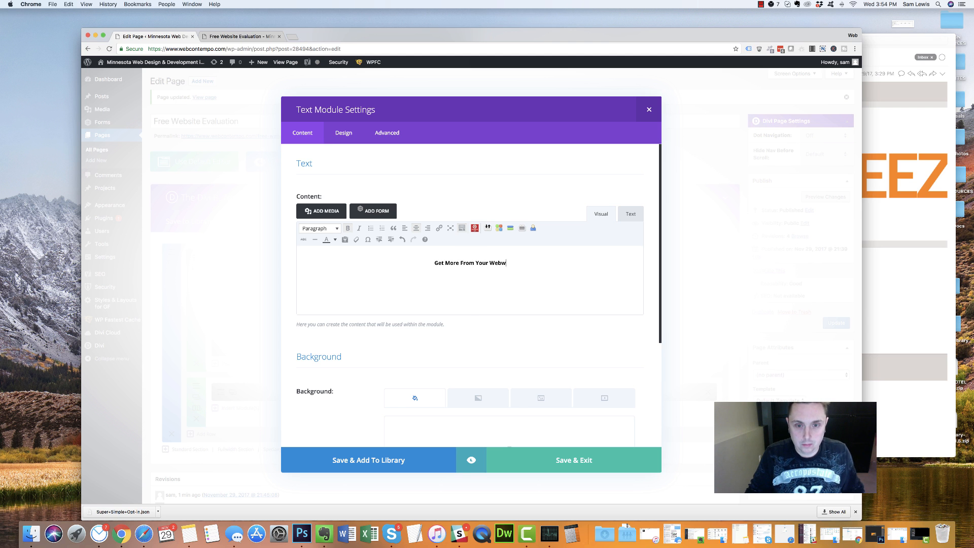
pyautogui.press('BackSpace')
pyautogui.write('site')
# Save the new top line and view the main headline text module as HTML source
pyautogui.click(551, 469)
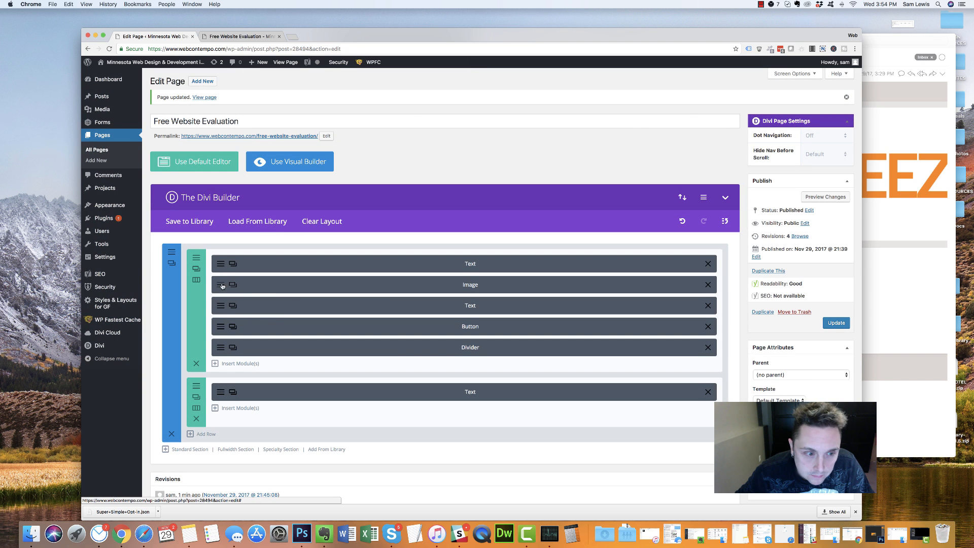
pyautogui.click(222, 285)
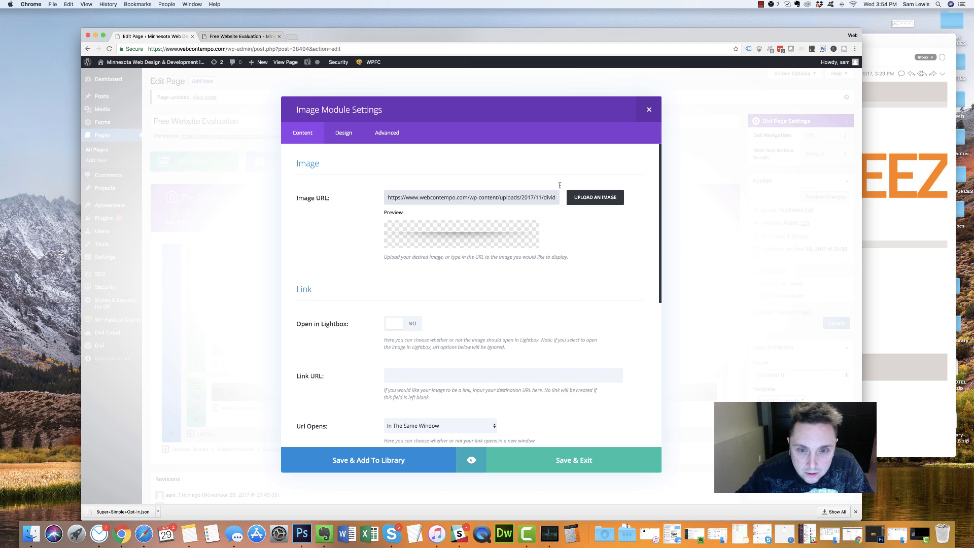
pyautogui.click(649, 109)
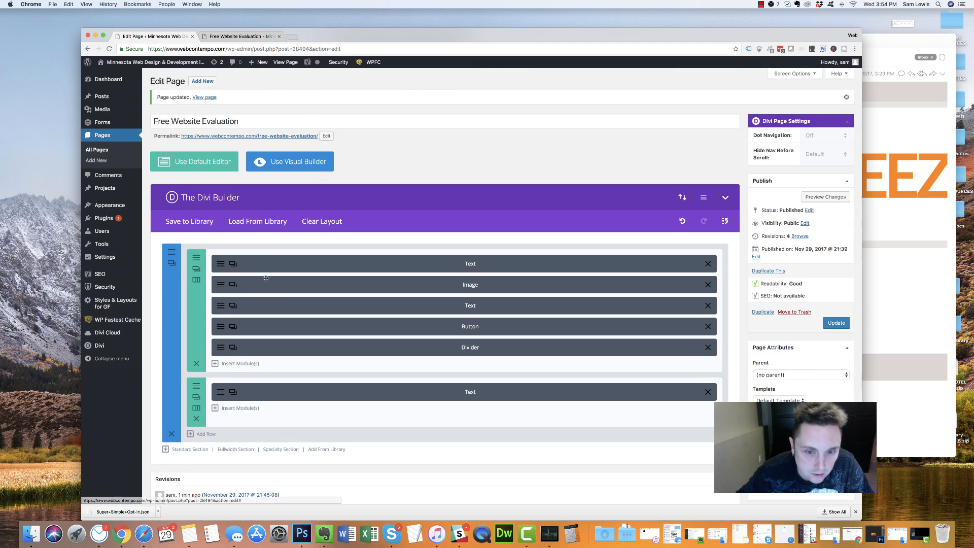
pyautogui.click(220, 305)
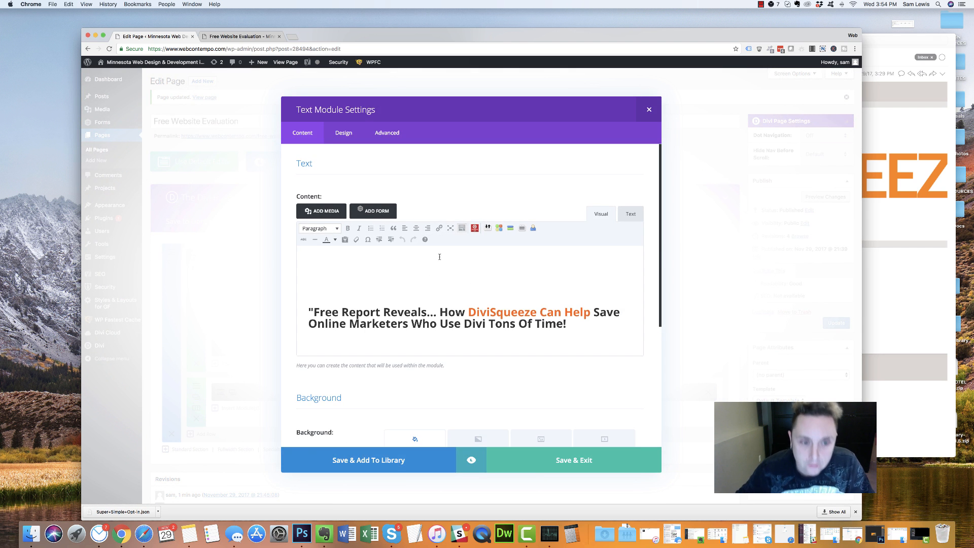
pyautogui.click(624, 213)
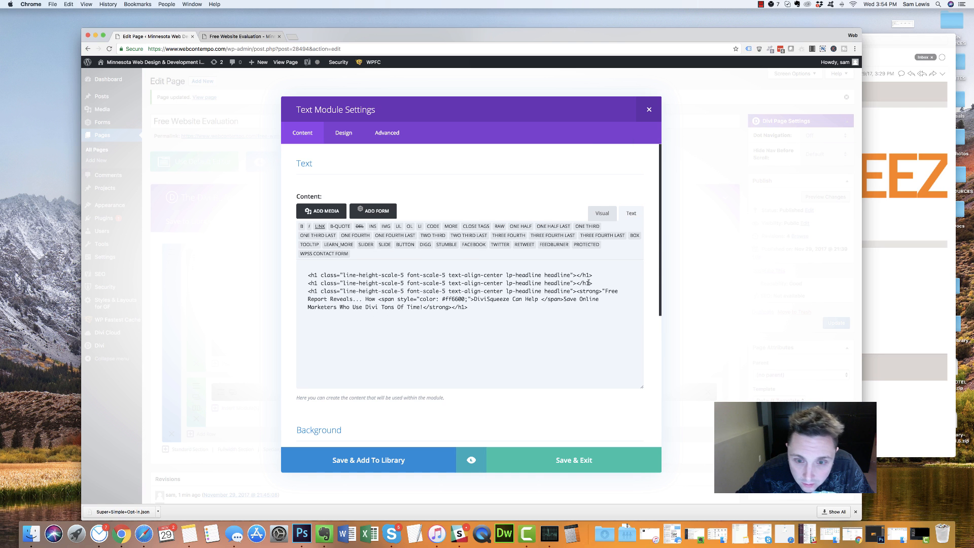
# Move the orange span into the empty second h1 and reword it FREE WEBSITE EVALUATION
pyautogui.moveTo(592, 283); pyautogui.dragTo(553, 283)
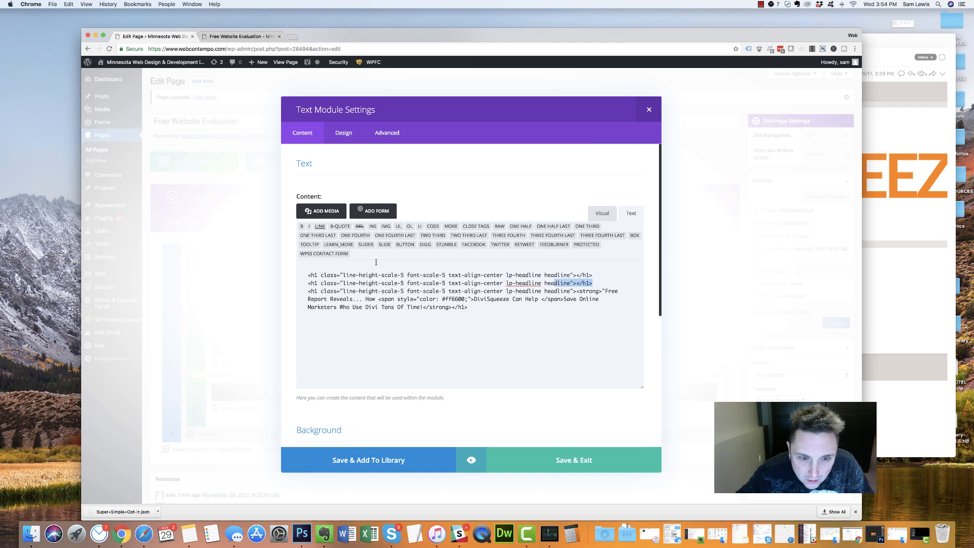
pyautogui.moveTo(419, 267); pyautogui.dragTo(353, 263)
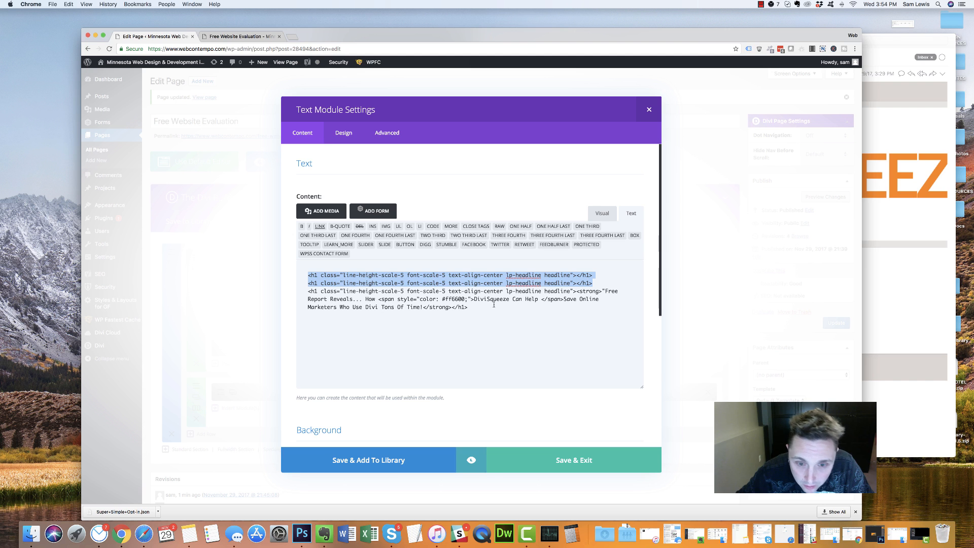
pyautogui.moveTo(563, 299); pyautogui.dragTo(383, 299)
pyautogui.press('cmd+c')
pyautogui.press('BackSpace')
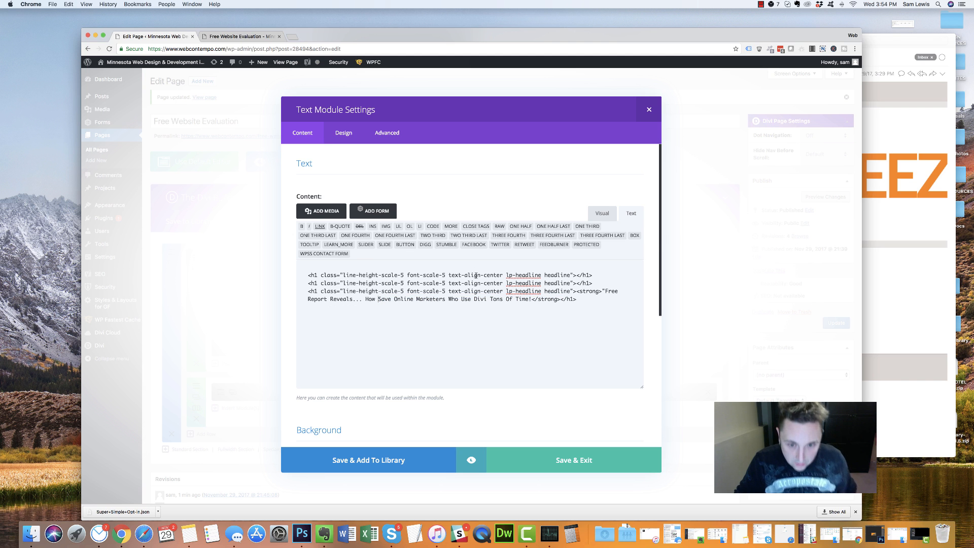
pyautogui.click(574, 282)
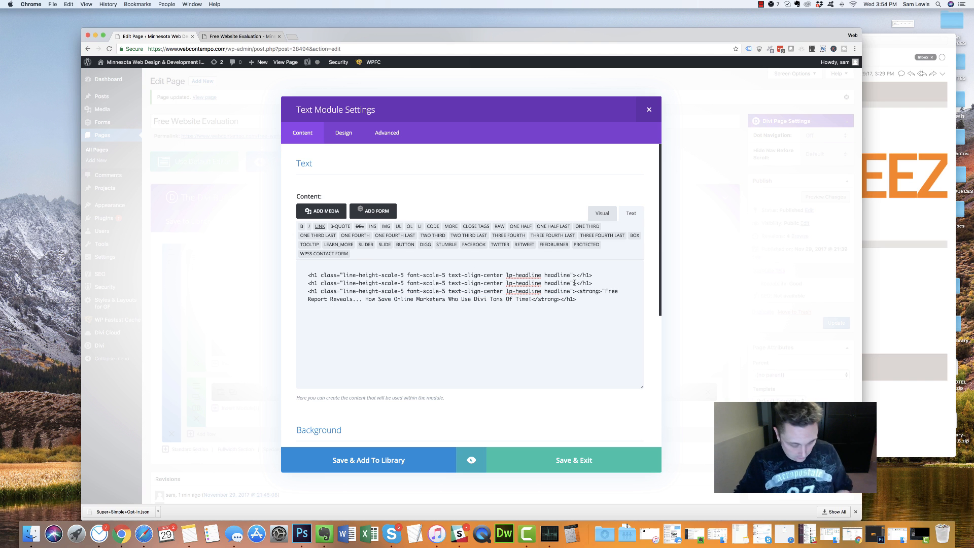
pyautogui.press('cmd+v')
pyautogui.moveTo(385, 291); pyautogui.dragTo(451, 291)
pyautogui.write('FREE WEBSITE EVALUATION')
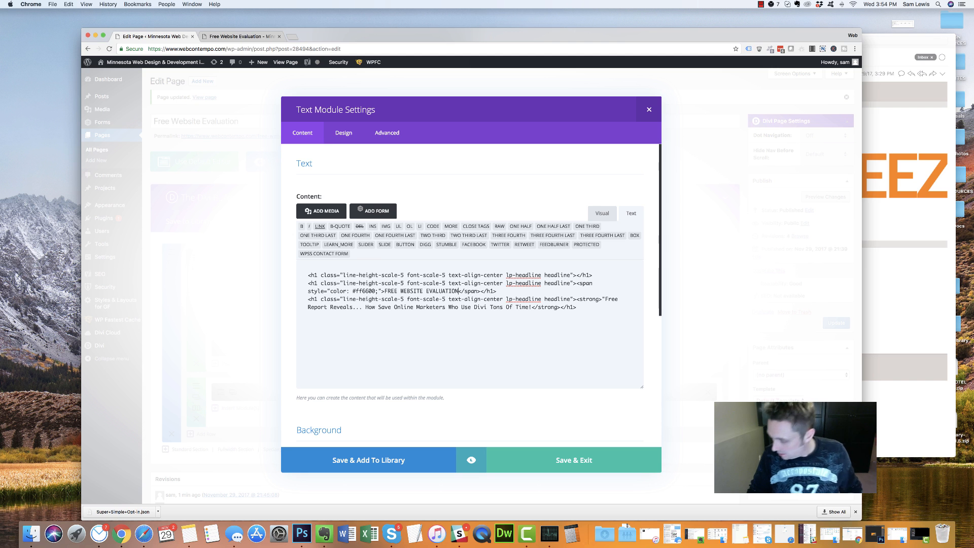
# Reword the orange line to FREE WEBSITE REVIEW and change the main headline to an h2
pyautogui.press('BackSpace')
pyautogui.press('BackSpace')
pyautogui.press('BackSpace')
pyautogui.press('BackSpace')
pyautogui.press('BackSpace')
pyautogui.press('BackSpace')
pyautogui.press('BackSpace')
pyautogui.press('BackSpace')
pyautogui.press('BackSpace')
pyautogui.press('BackSpace')
pyautogui.write('REVIEW')
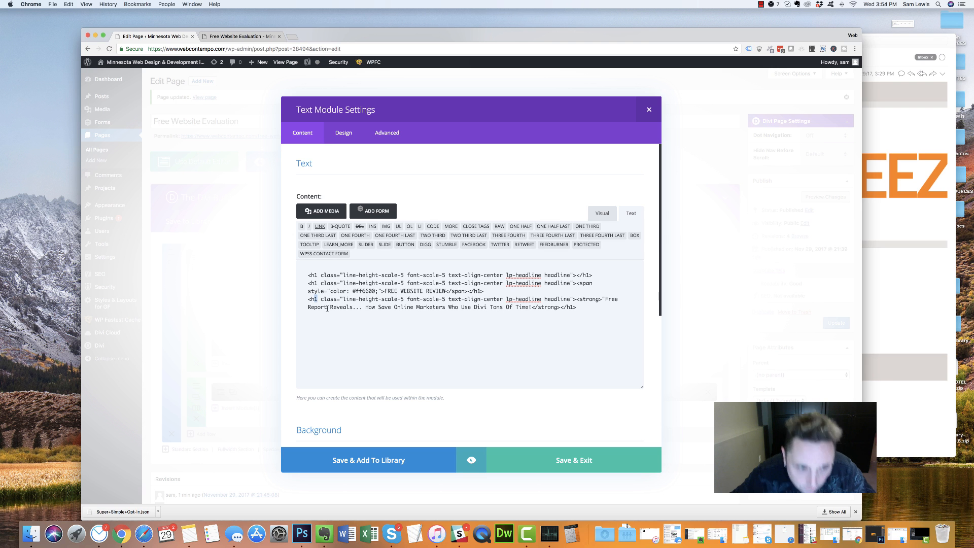
pyautogui.write('2')
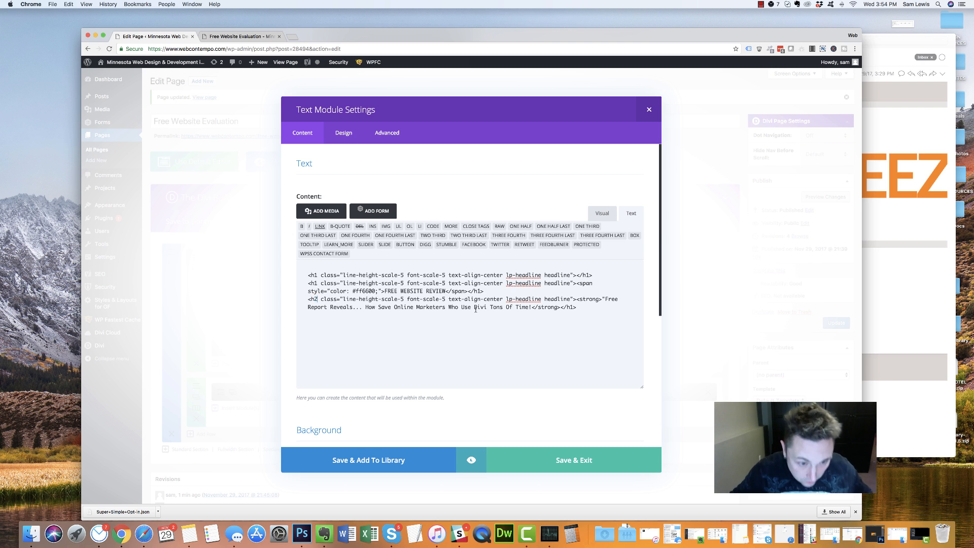
pyautogui.moveTo(573, 307); pyautogui.dragTo(570, 307)
pyautogui.write('2')
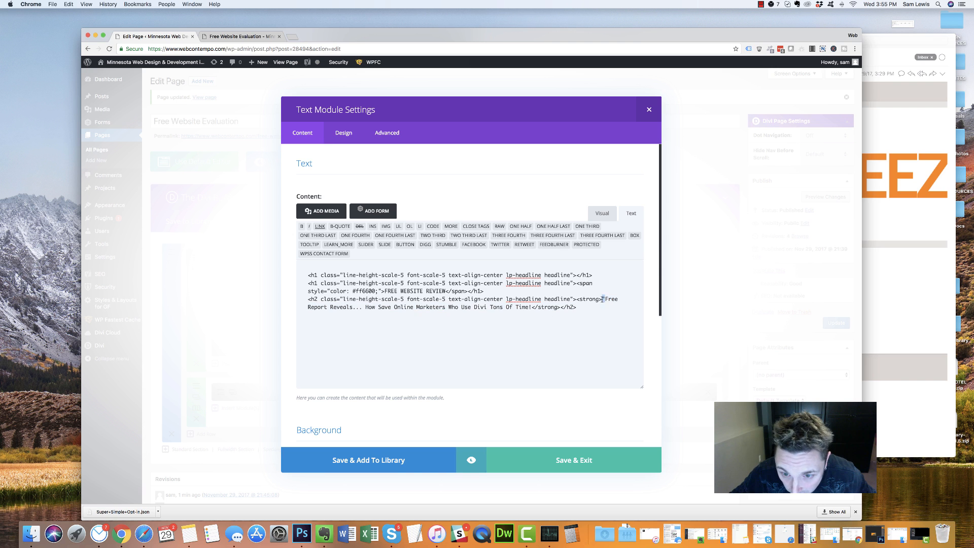
# Rewrite the subheadline as 'Get a personalized video analysis of your website by a professional web designer.'
pyautogui.moveTo(602, 299); pyautogui.dragTo(530, 307)
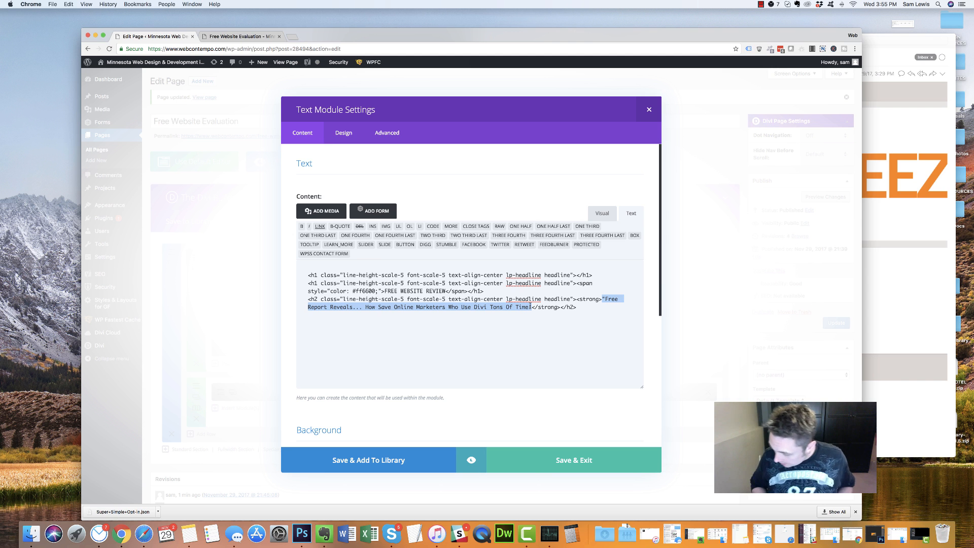
pyautogui.write('Get')
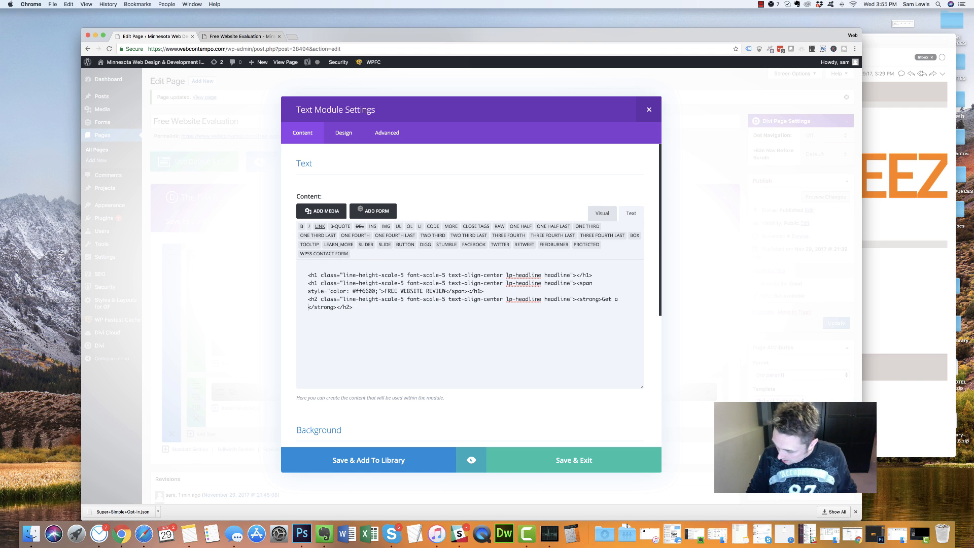
pyautogui.write(' a pesonalize')
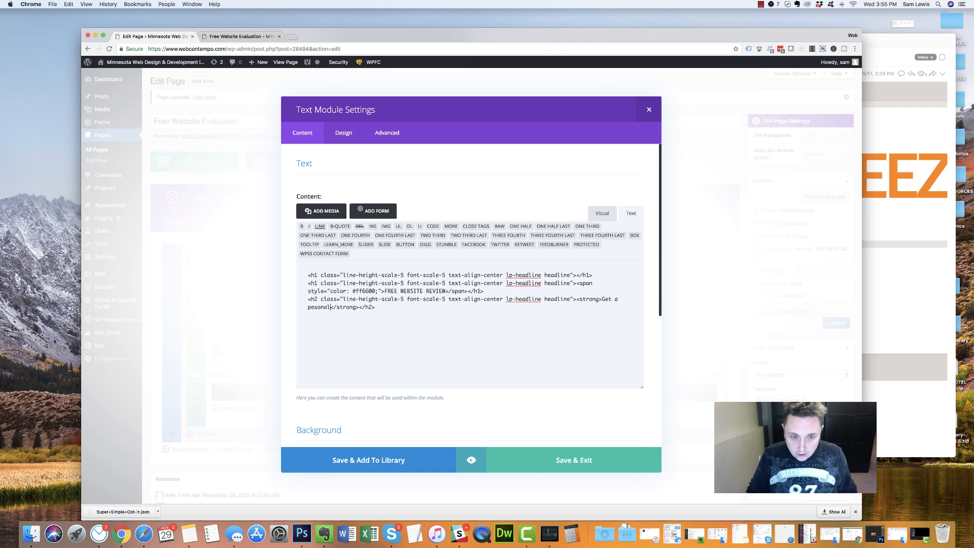
pyautogui.write('d vi')
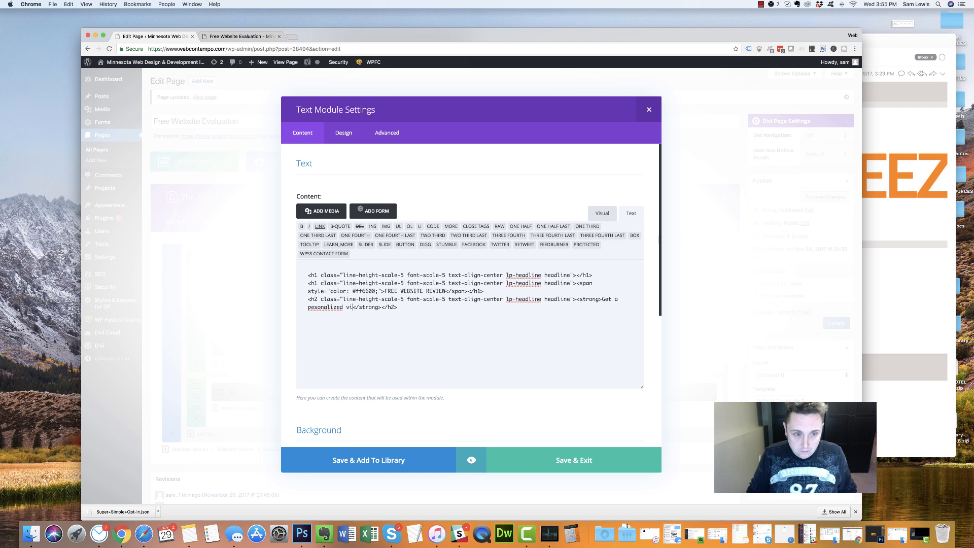
pyautogui.write('deo ')
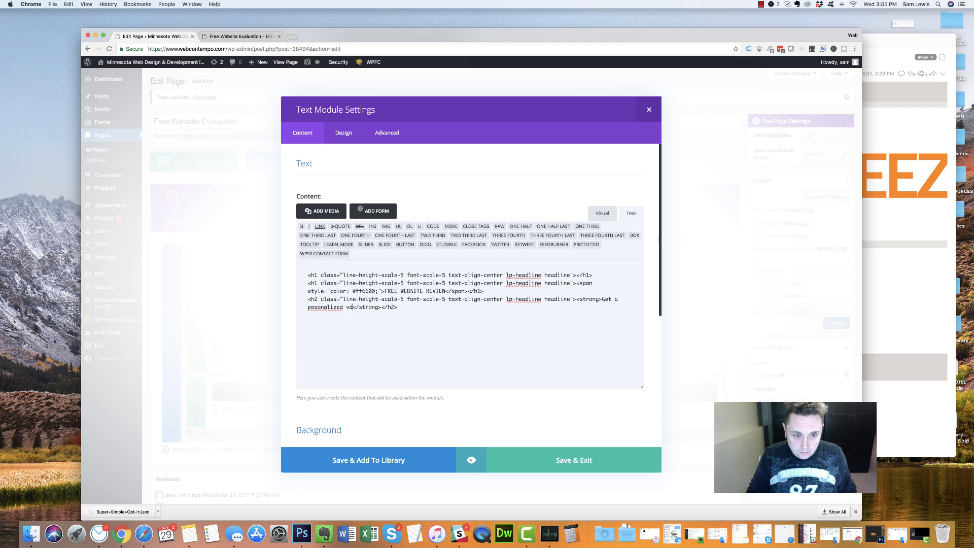
pyautogui.write('review')
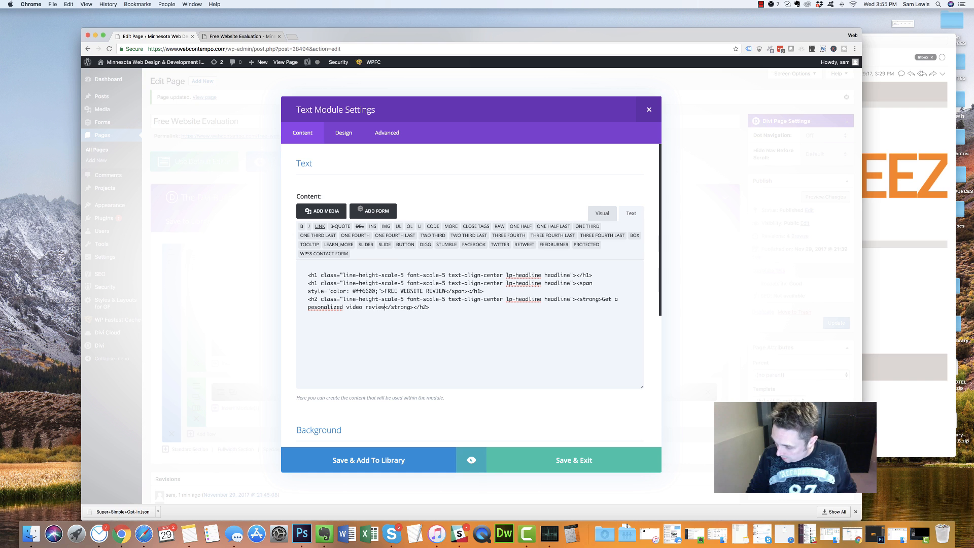
pyautogui.press('BackSpace')
pyautogui.press('BackSpace')
pyautogui.press('BackSpace')
pyautogui.press('BackSpace')
pyautogui.press('BackSpace')
pyautogui.press('BackSpace')
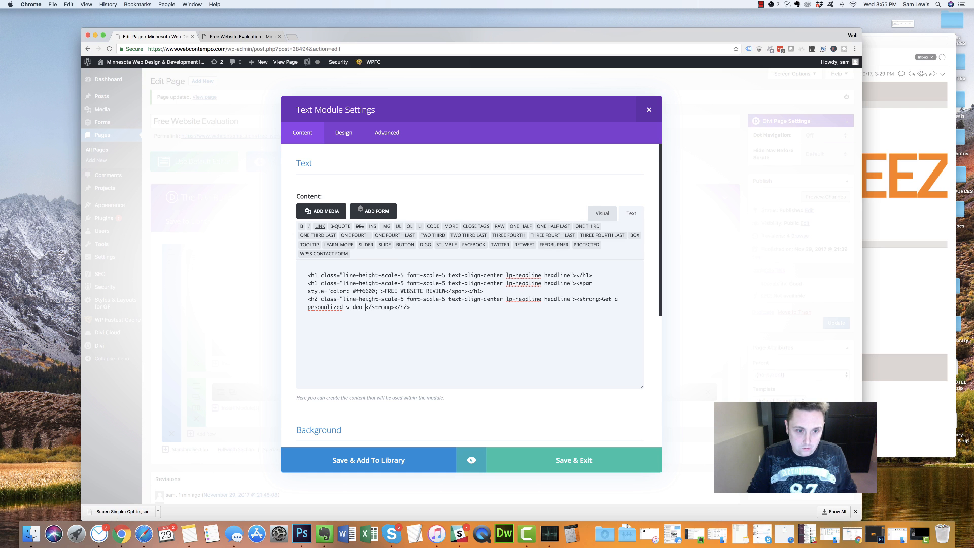
pyautogui.write('analysis ')
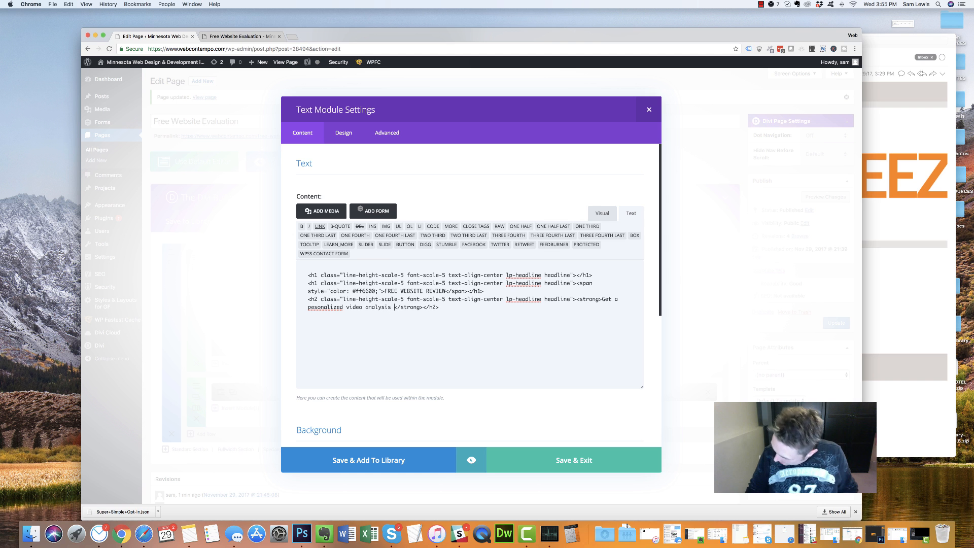
pyautogui.write('of your webs')
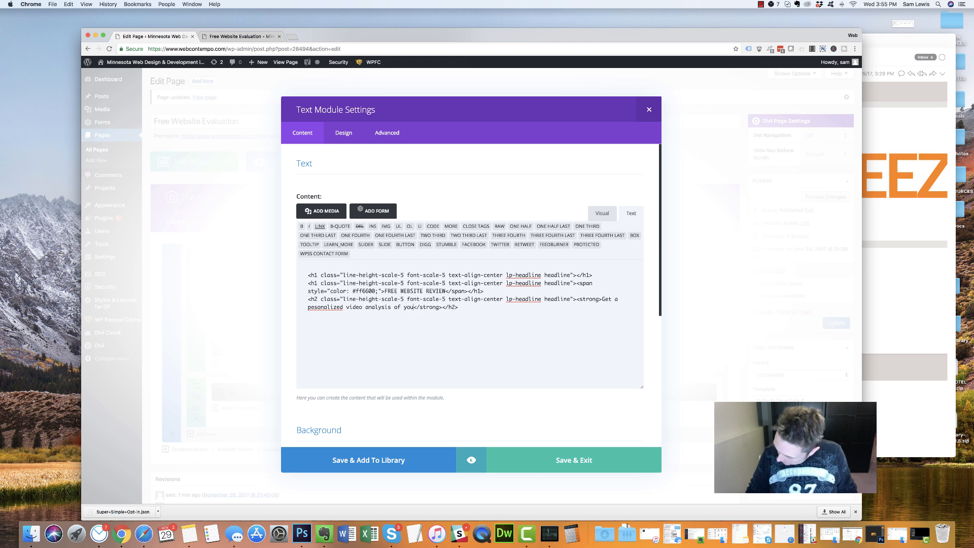
pyautogui.write('ite by a ')
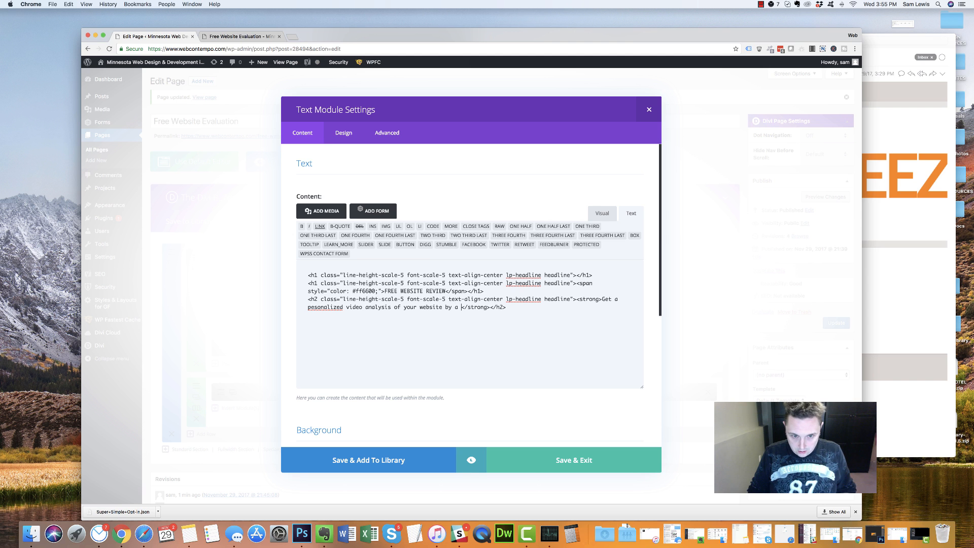
pyautogui.write('professional ')
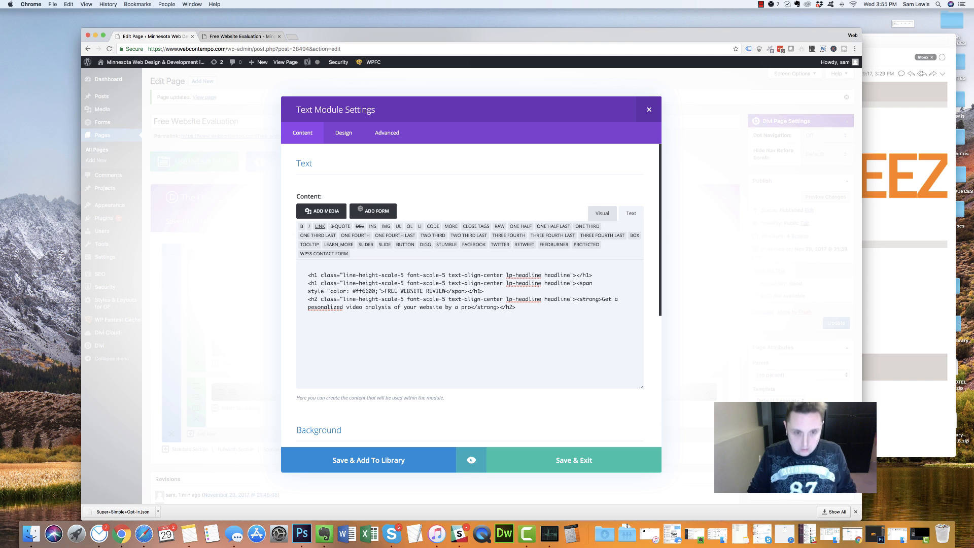
pyautogui.write('web ce')
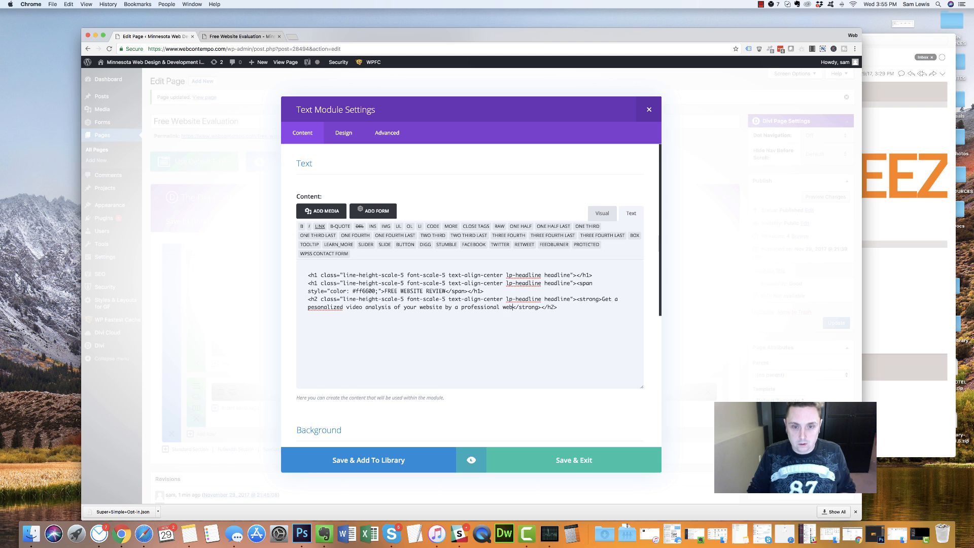
pyautogui.write('signer.')
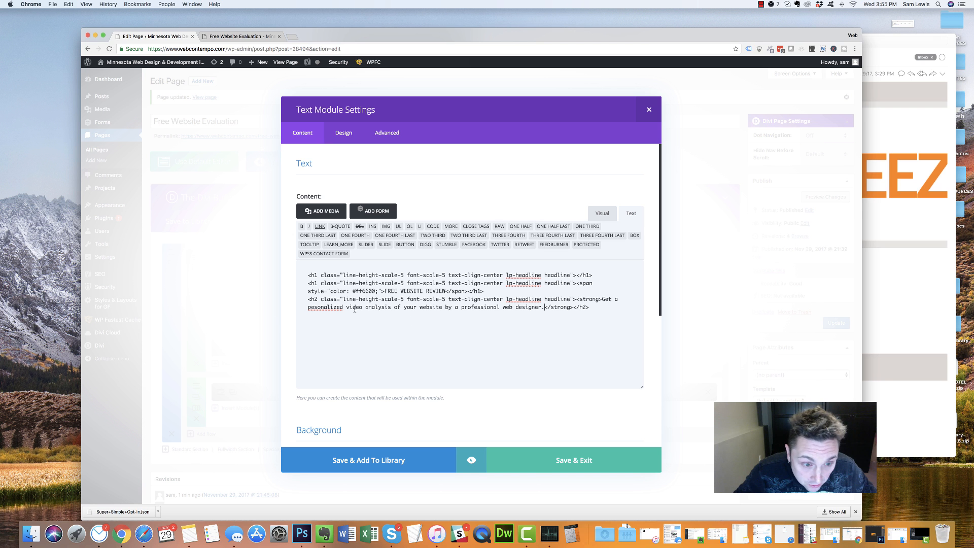
pyautogui.rightClick(324, 306)
pyautogui.click(350, 307)
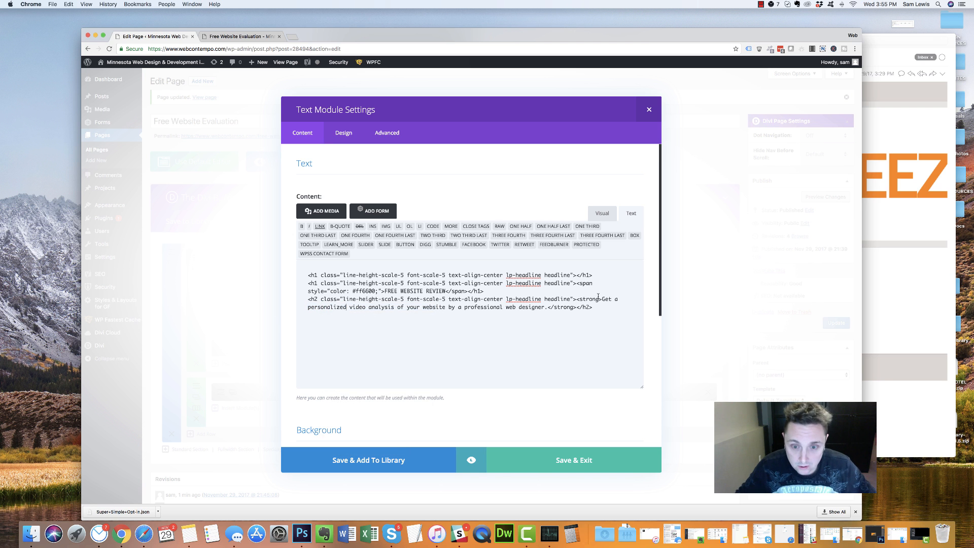
# Save the text module, update the page, and reload the live page
pyautogui.click(552, 467)
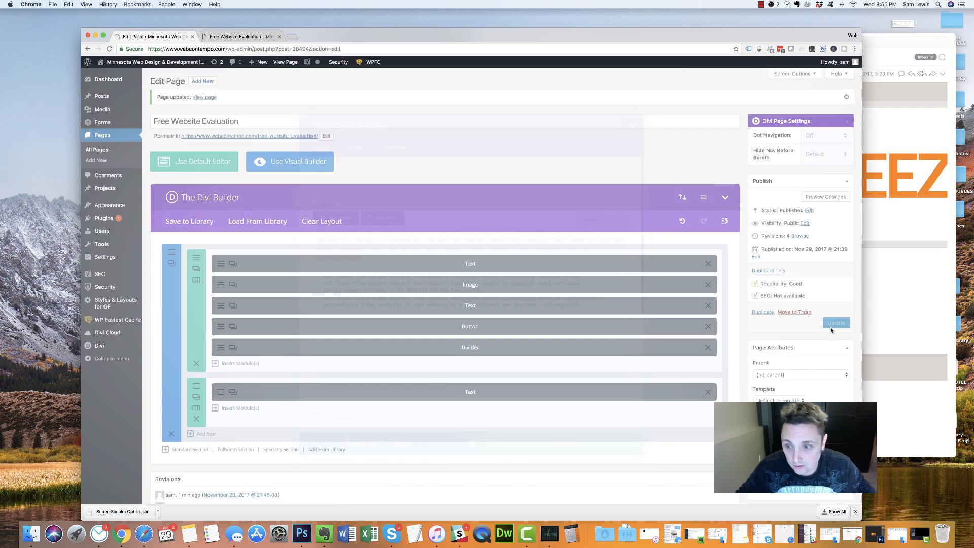
pyautogui.click(836, 323)
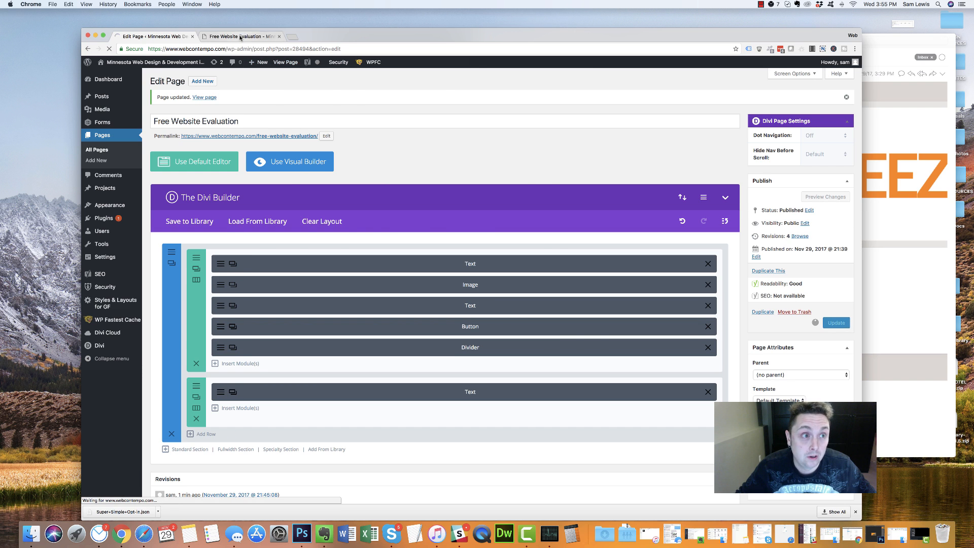
pyautogui.click(241, 36)
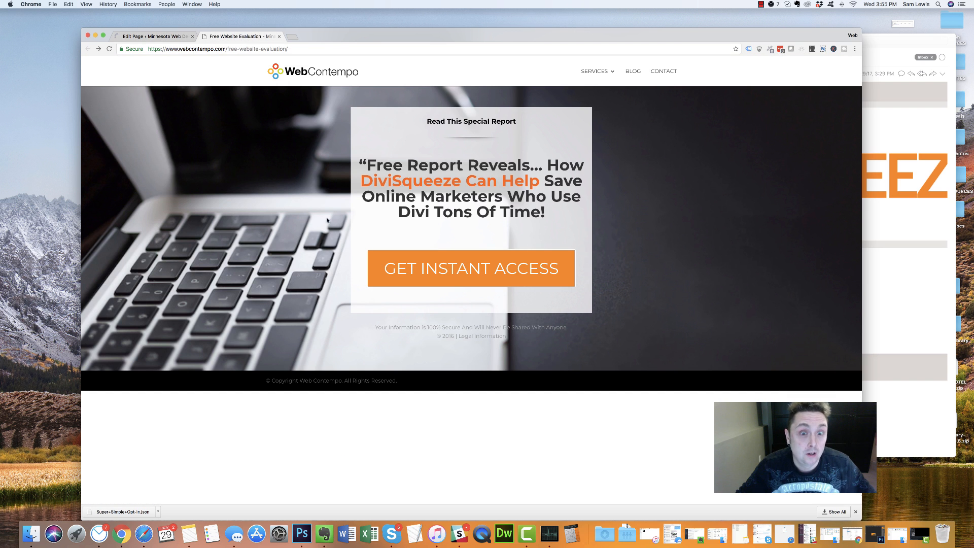
pyautogui.click(108, 49)
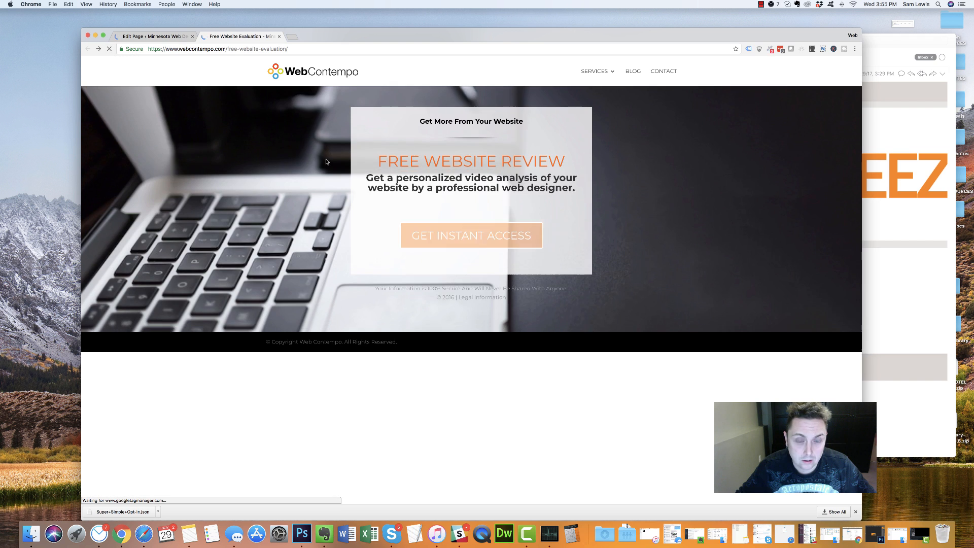
# Check the FREE WEBSITE REVIEW headline and new subheadline on the live page
pyautogui.moveTo(387, 163); pyautogui.dragTo(524, 162)
pyautogui.doubleClick(525, 162)
pyautogui.moveTo(575, 187); pyautogui.dragTo(367, 189)
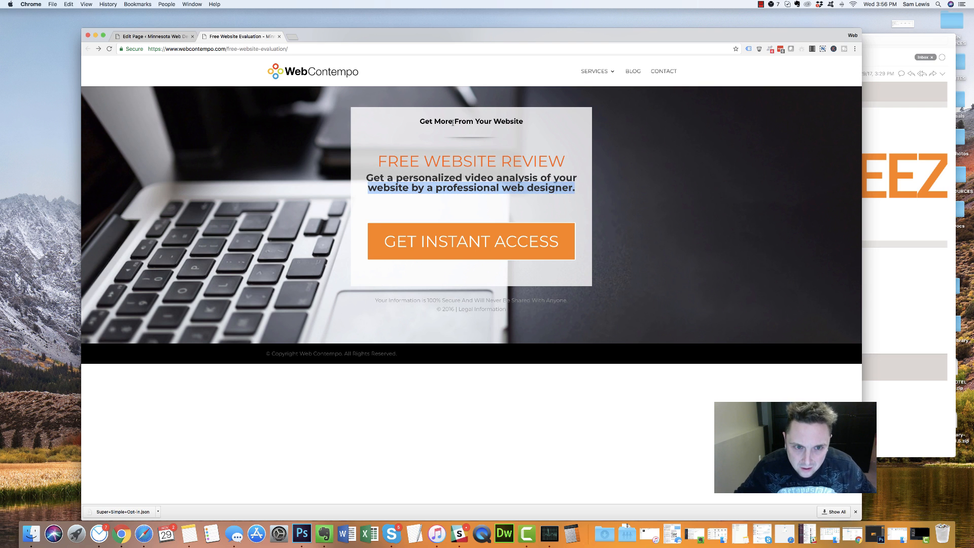
pyautogui.click(452, 191)
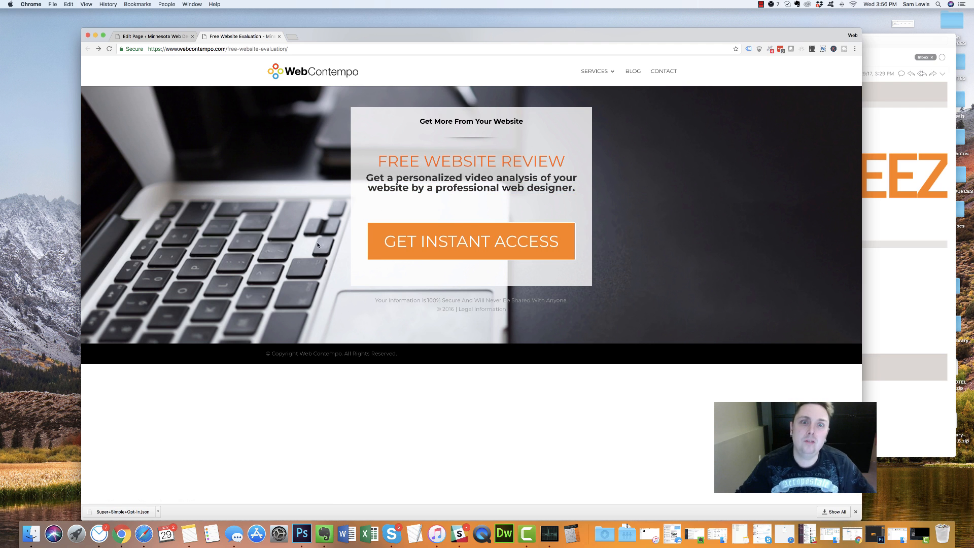
pyautogui.click(152, 36)
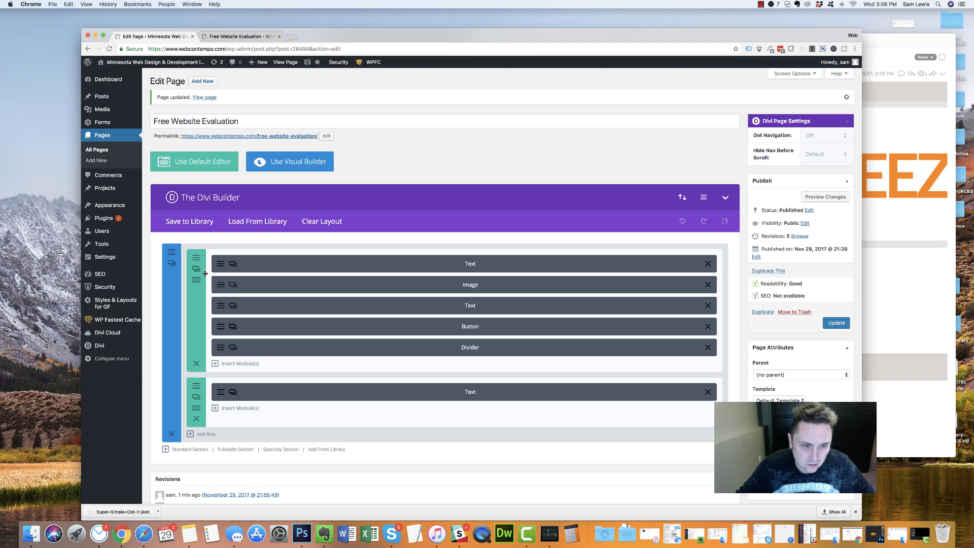
# Open the second text module's settings and compare it with the live page's subheadline
pyautogui.click(222, 306)
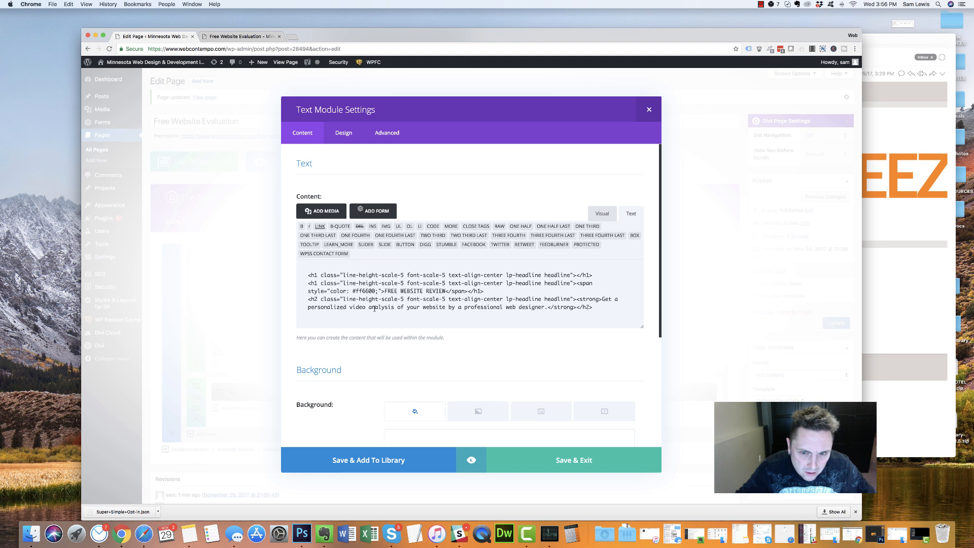
pyautogui.click(241, 36)
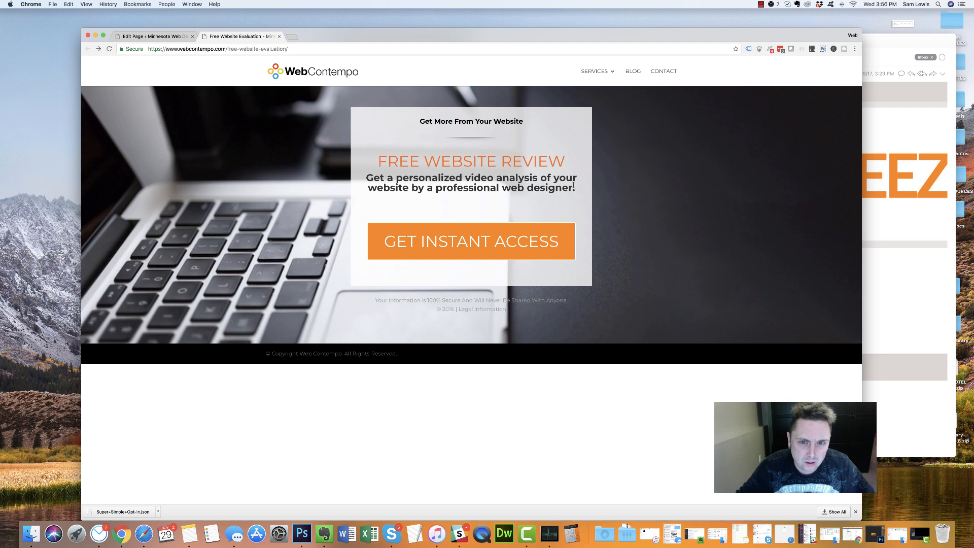
pyautogui.moveTo(575, 187); pyautogui.dragTo(465, 179)
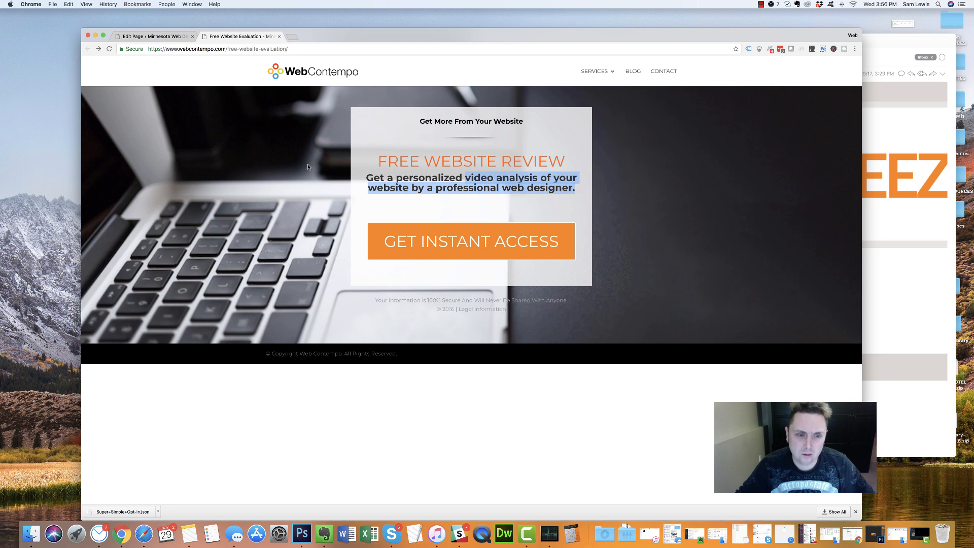
pyautogui.click(486, 198)
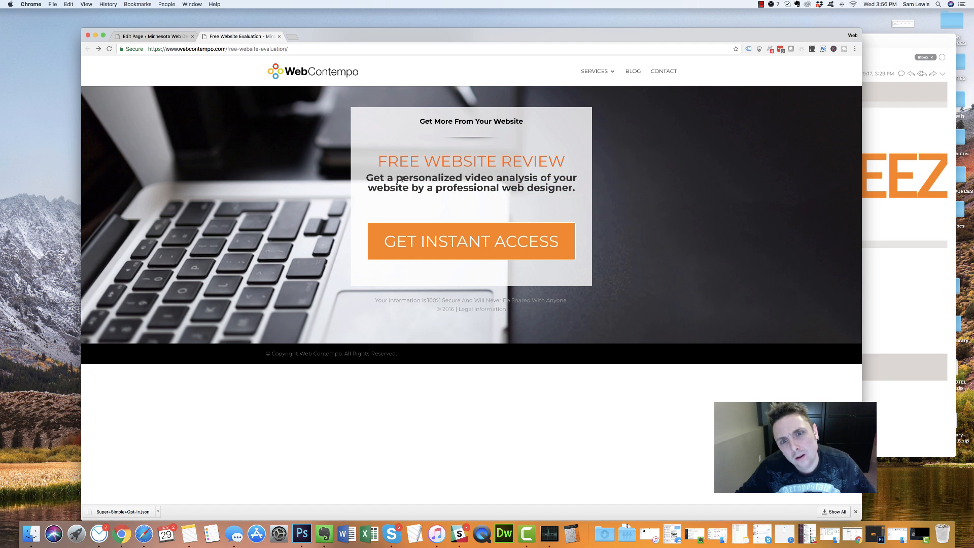
pyautogui.click(152, 36)
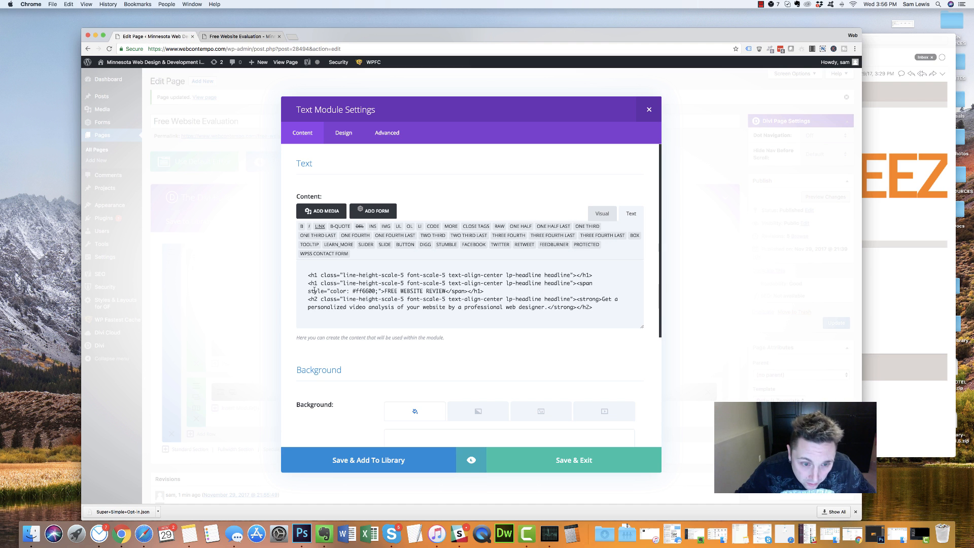
# Delete the heading class attributes and the subheadline's strong tag, then undo those deletions
pyautogui.moveTo(318, 283); pyautogui.dragTo(570, 282)
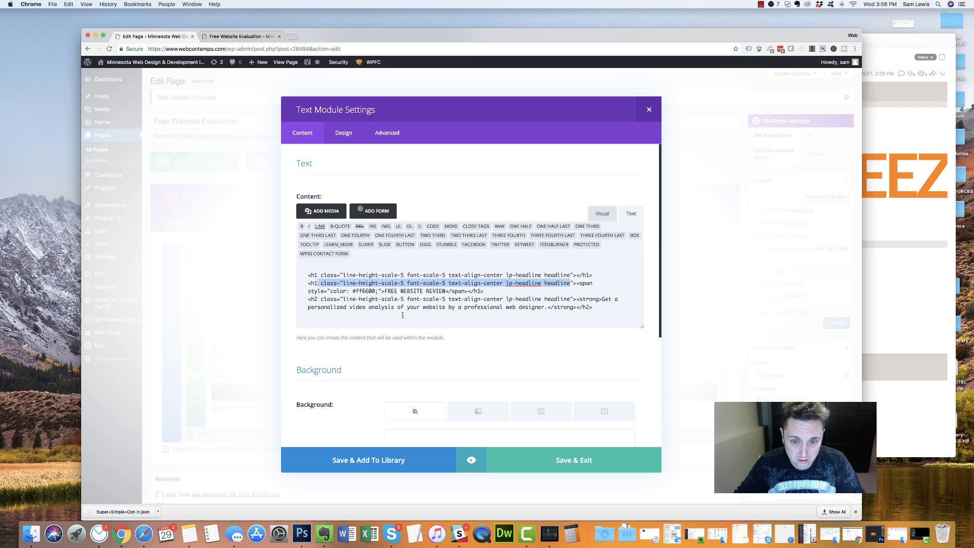
pyautogui.press('BackSpace')
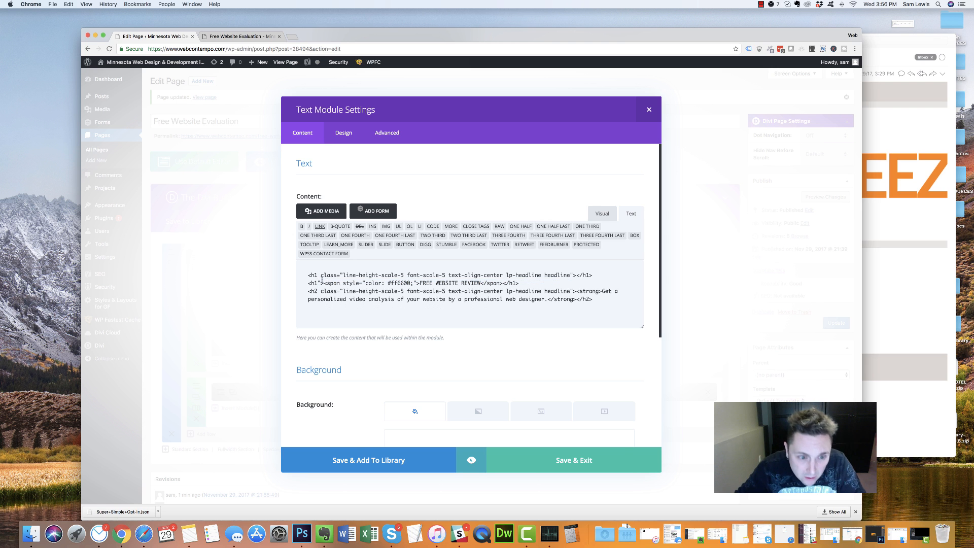
pyautogui.press('BackSpace')
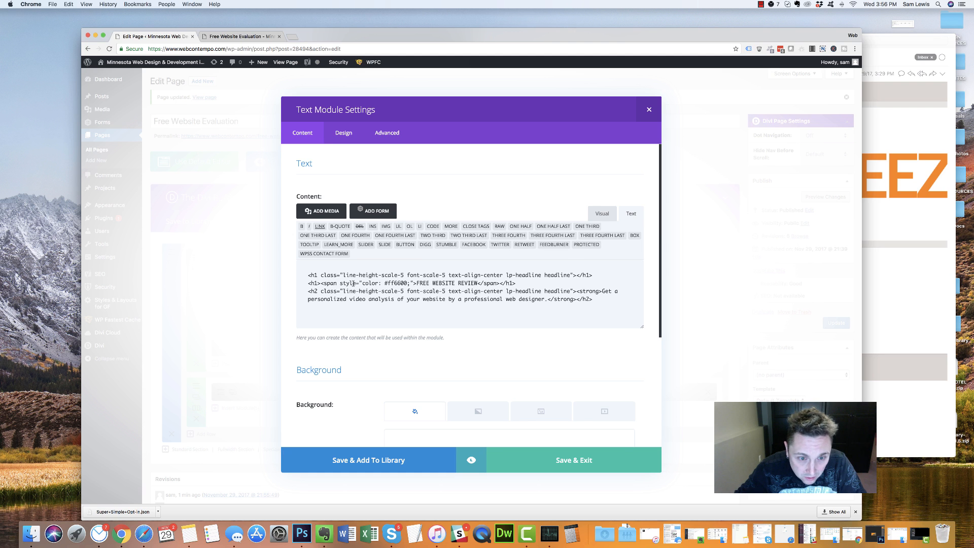
pyautogui.moveTo(318, 291); pyautogui.dragTo(573, 291)
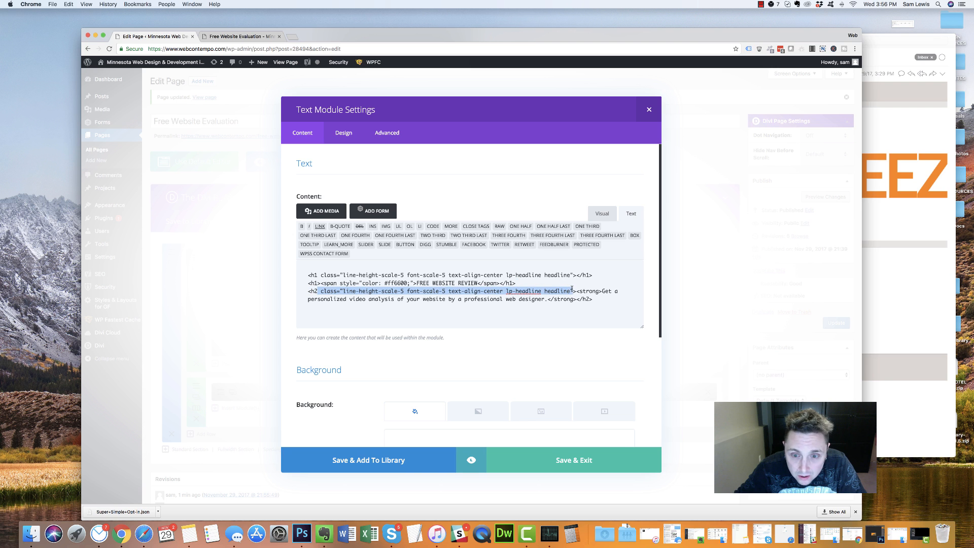
pyautogui.press('BackSpace')
pyautogui.moveTo(321, 291); pyautogui.dragTo(346, 289)
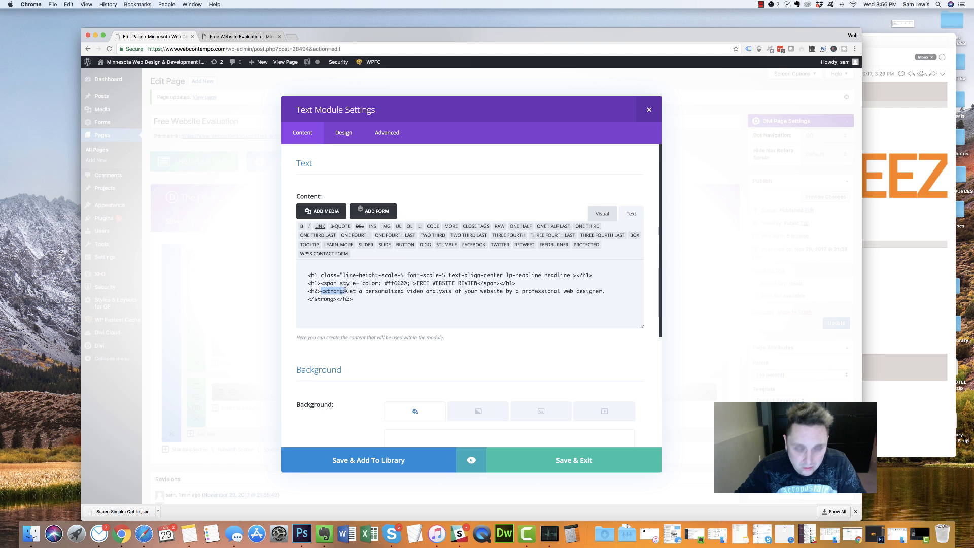
pyautogui.press('BackSpace')
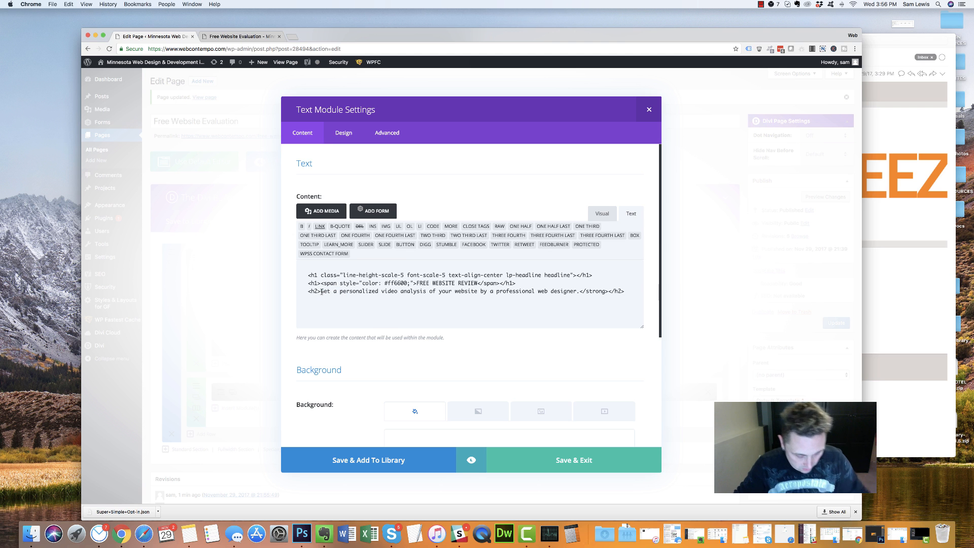
pyautogui.press('super+z')
pyautogui.press('super+z')
pyautogui.press('super+z')
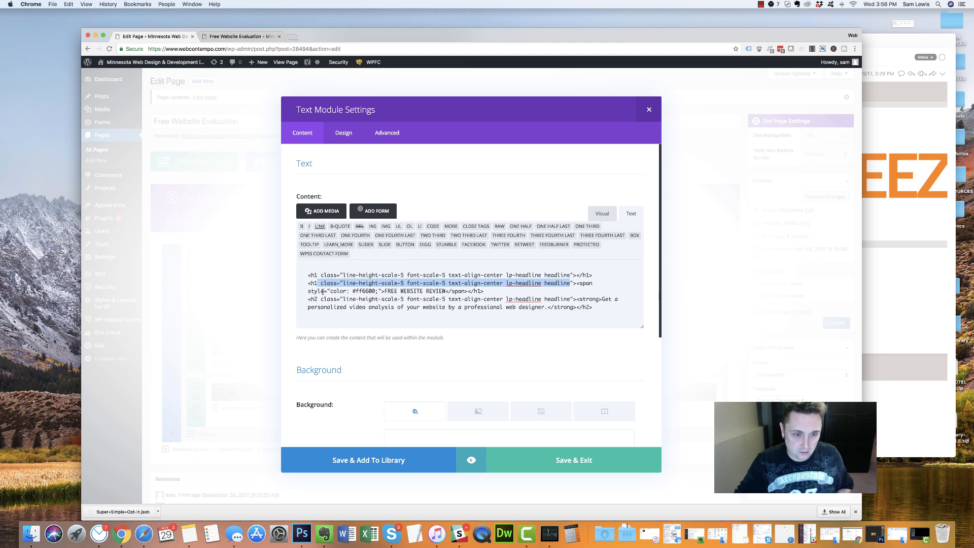
# Wrap FREE WEBSITE REVIEW in <strong></strong> tags to make it bold
pyautogui.click(369, 291)
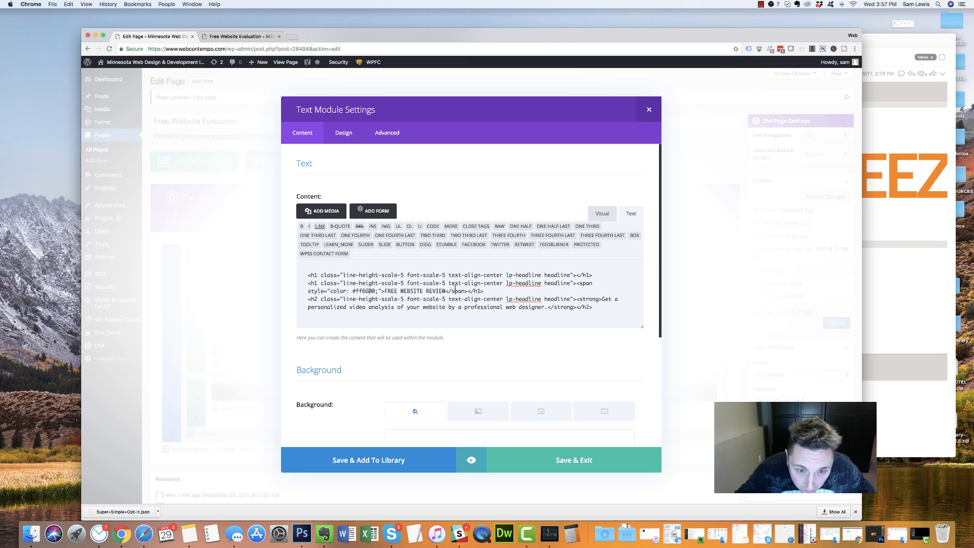
pyautogui.moveTo(446, 290); pyautogui.dragTo(385, 291)
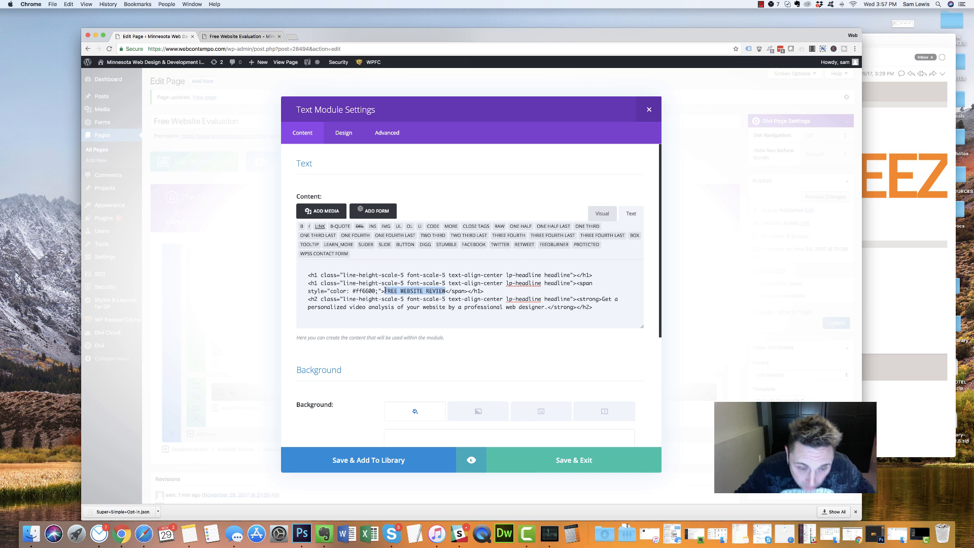
pyautogui.click(385, 291)
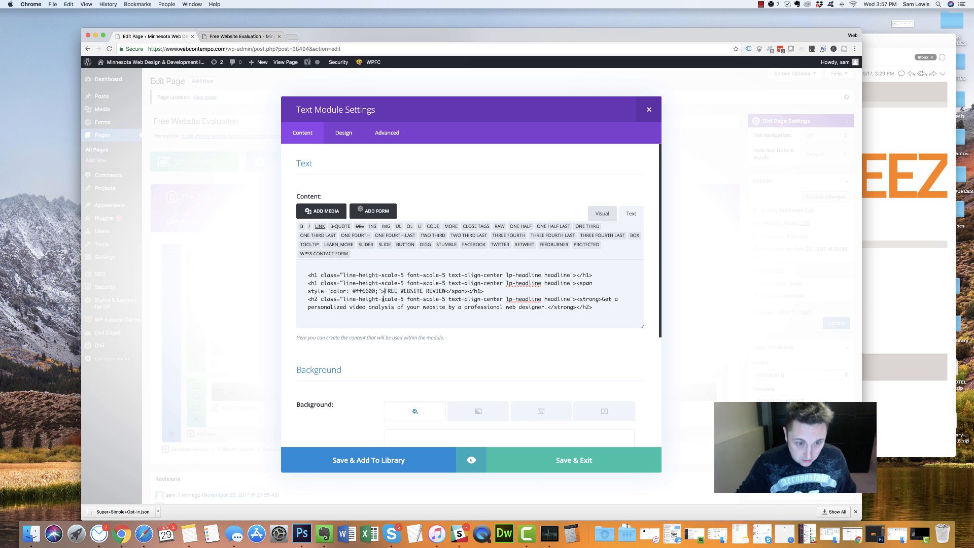
pyautogui.write('<strong>')
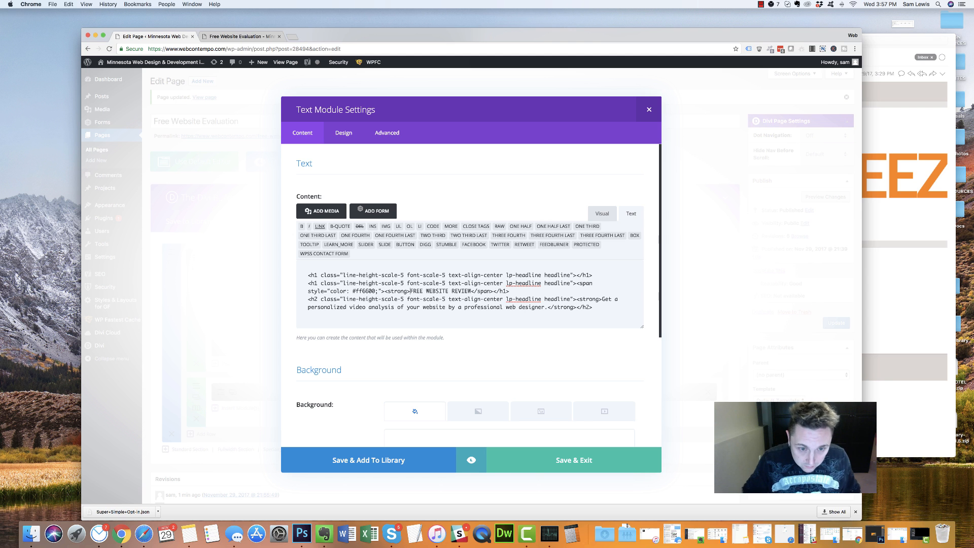
pyautogui.click(471, 291)
pyautogui.write('</strong></s')
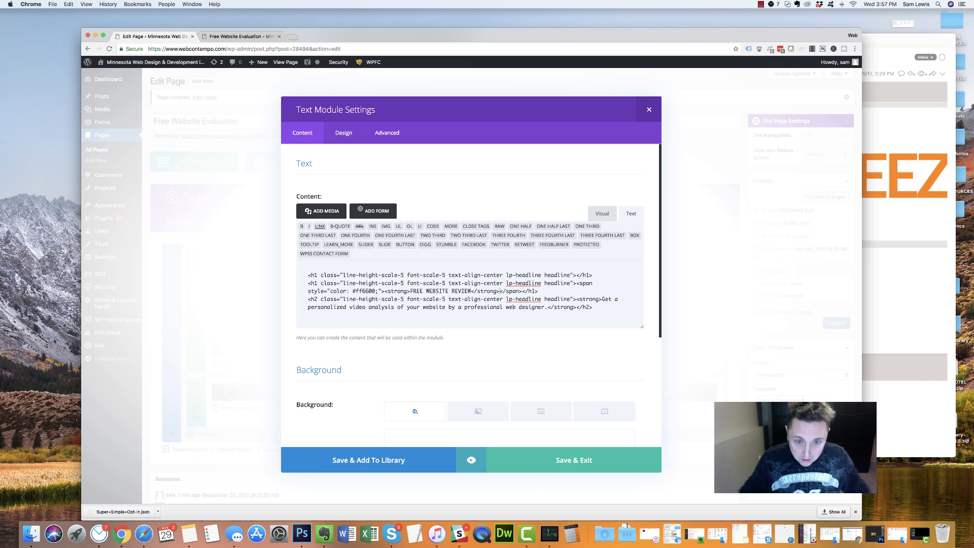
# Save the text module and update the page
pyautogui.click(545, 454)
pyautogui.click(837, 323)
pyautogui.click(240, 36)
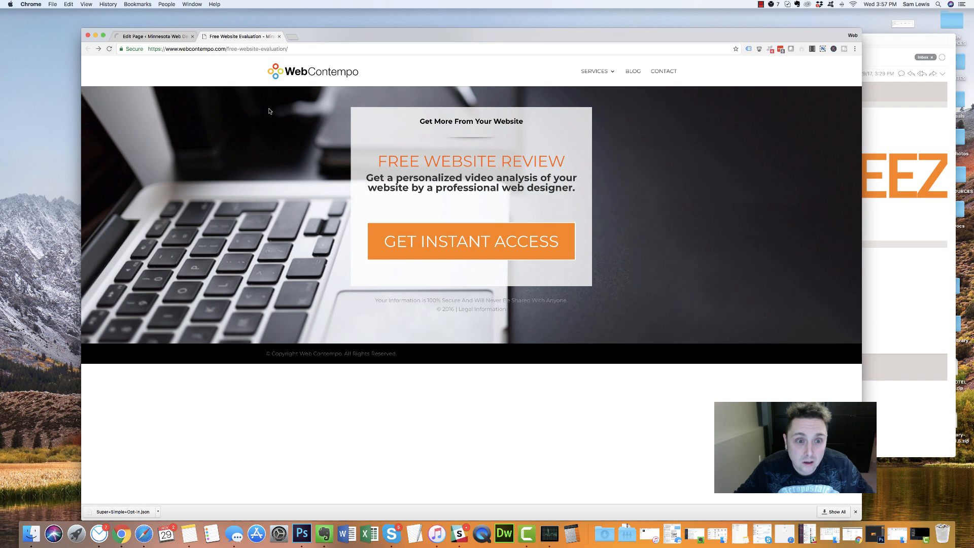
# Reload the live page and test the GET INSTANT ACCESS link
pyautogui.click(109, 49)
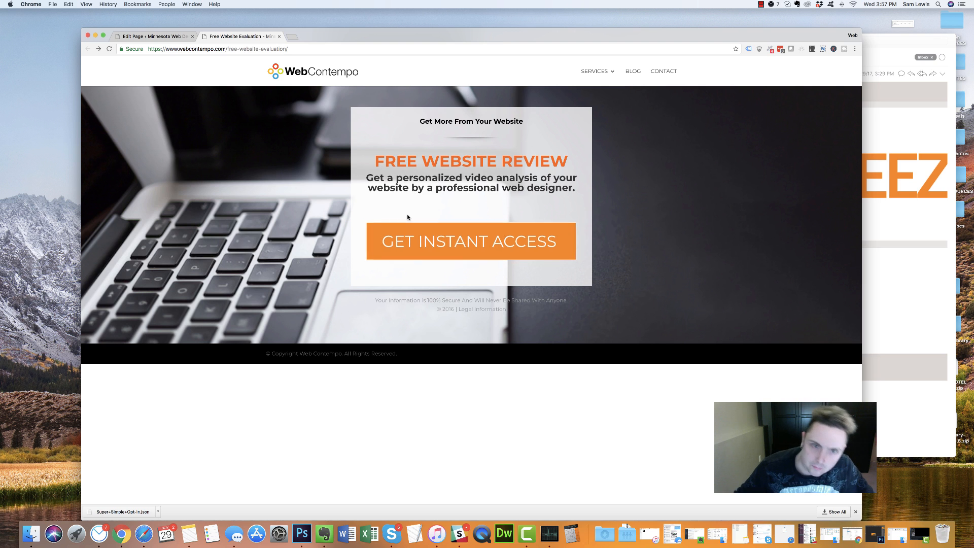
pyautogui.click(464, 234)
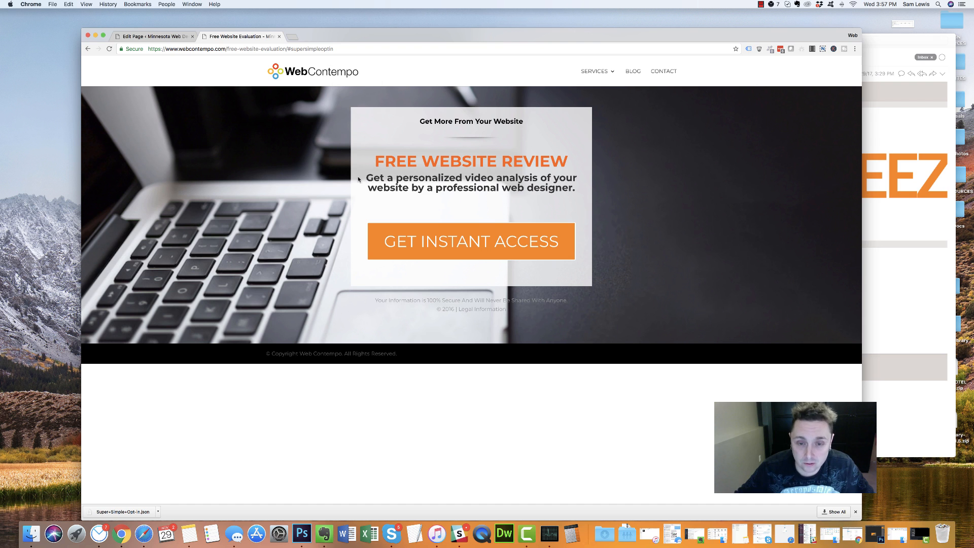
pyautogui.click(142, 36)
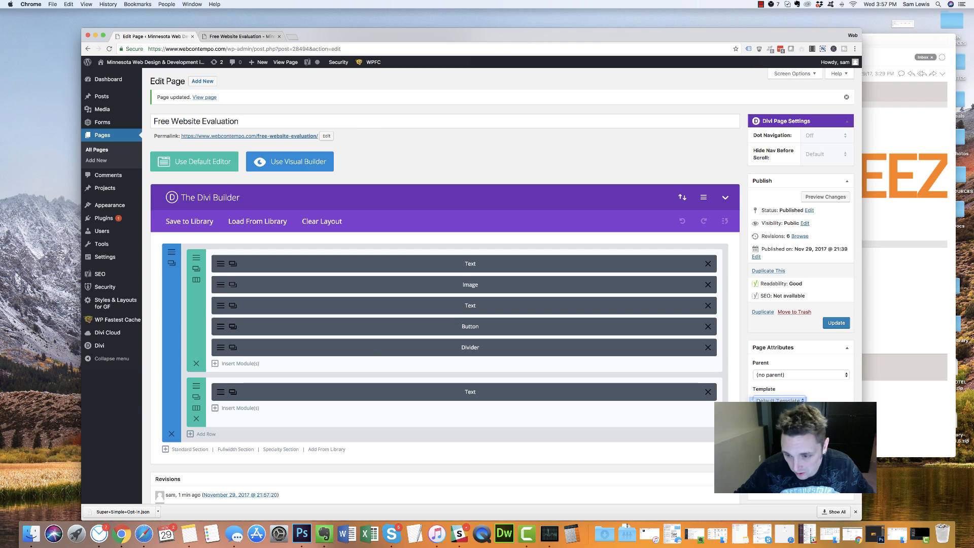
# Update the page again and reload the live page to confirm the bold orange headline
pyautogui.click(835, 323)
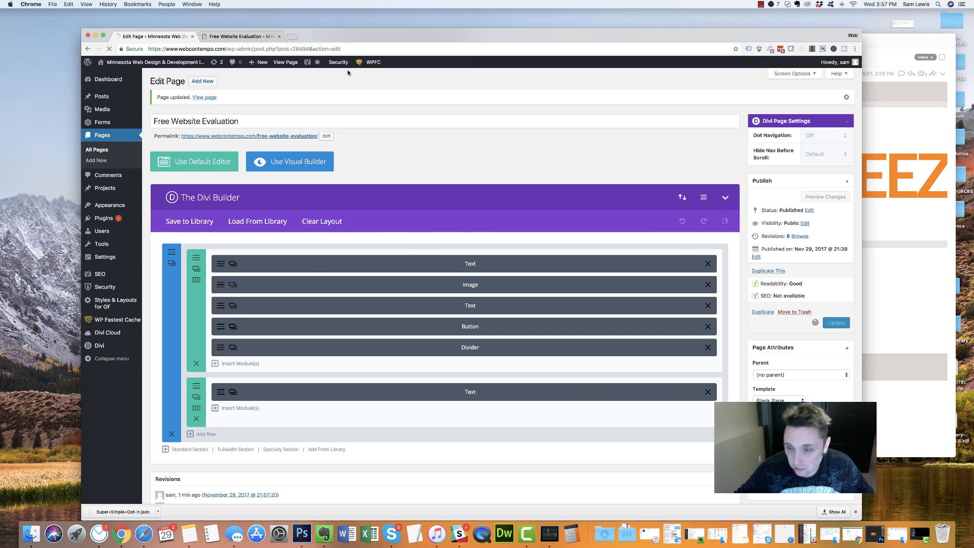
pyautogui.click(243, 36)
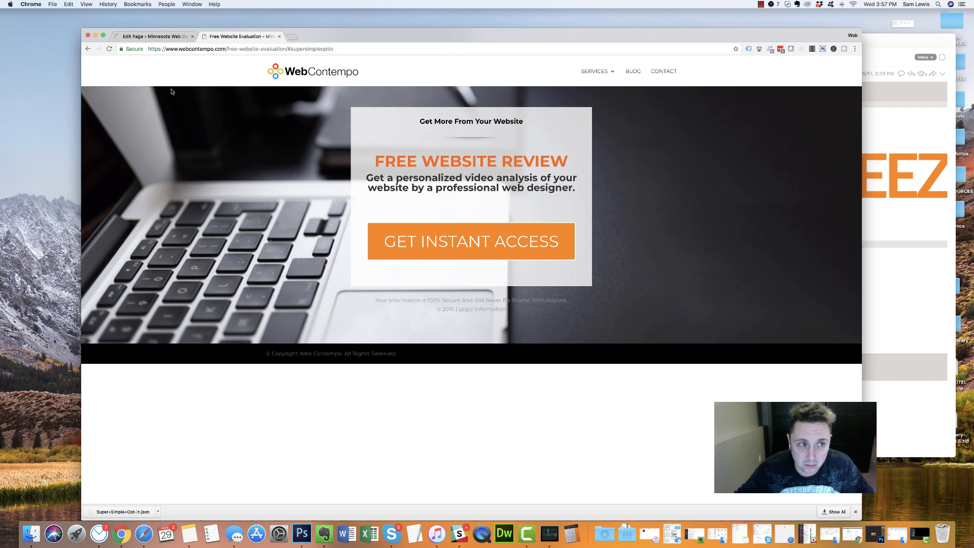
pyautogui.click(110, 50)
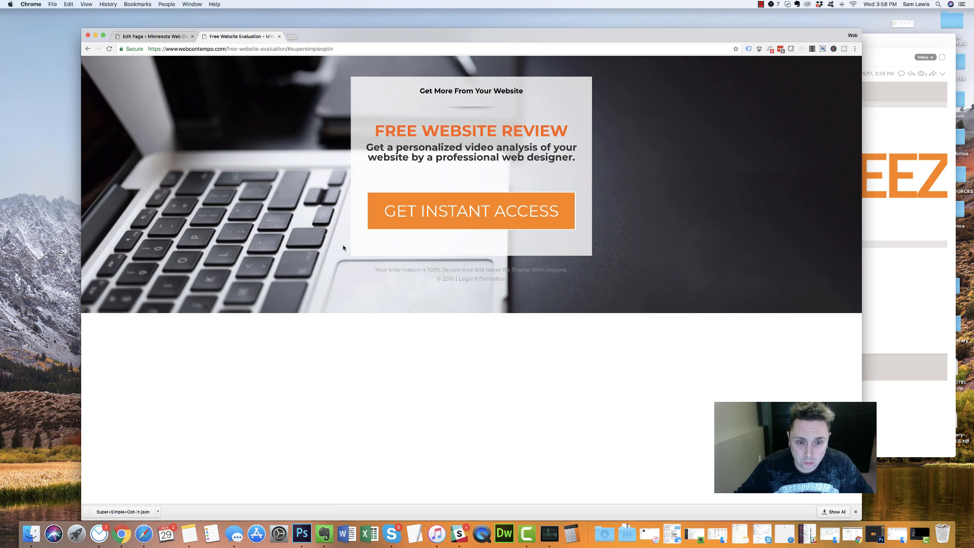
pyautogui.moveTo(375, 270); pyautogui.dragTo(624, 288)
pyautogui.click(446, 277)
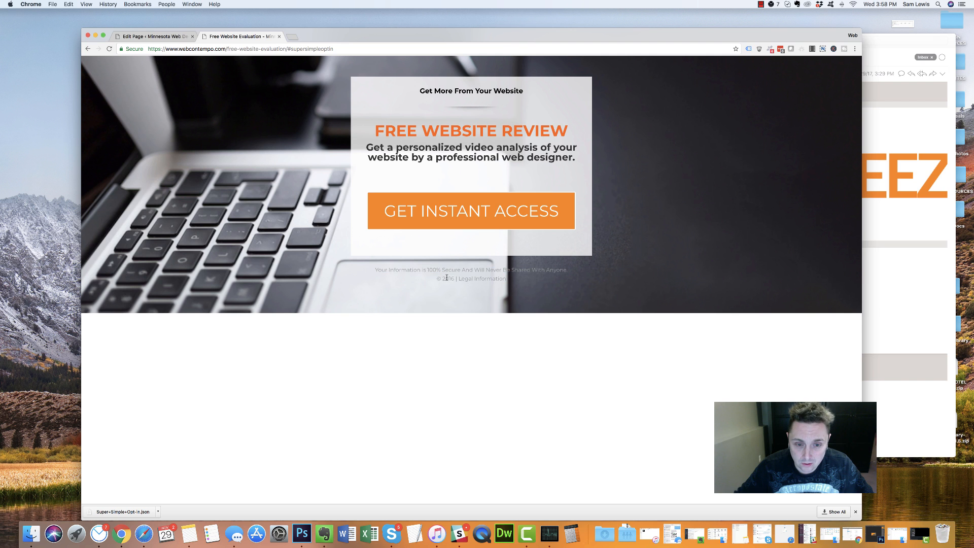
pyautogui.click(158, 36)
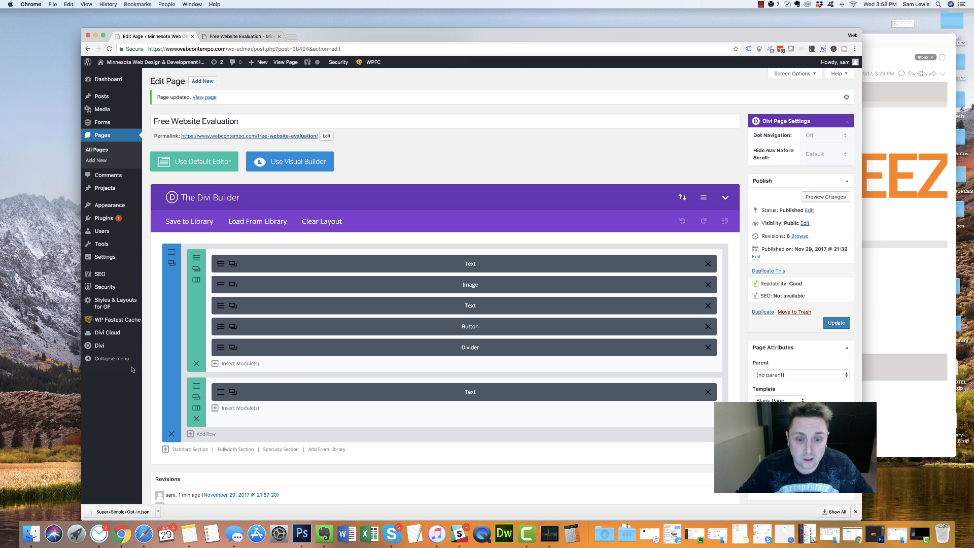
# Add height:100vh; to the background section's Main Element custom CSS and save it
pyautogui.click(172, 253)
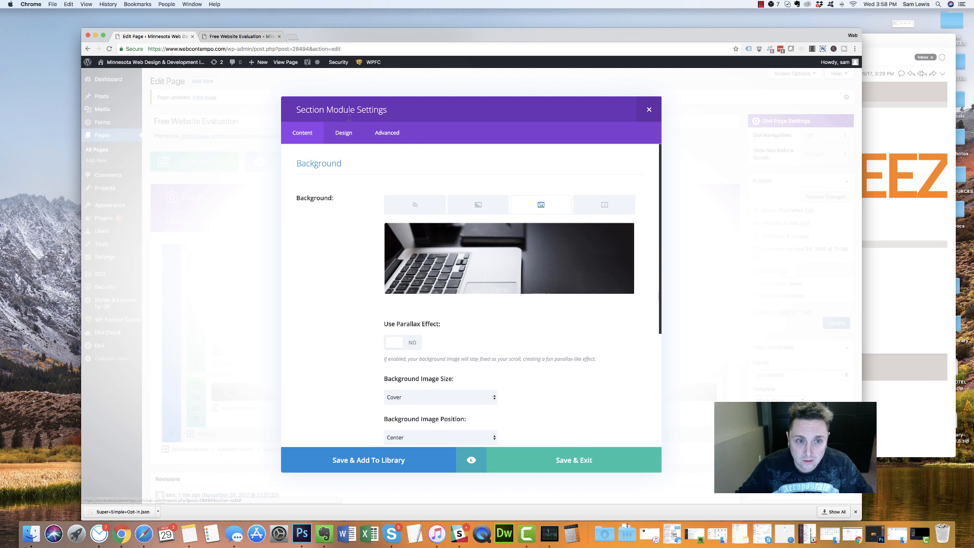
pyautogui.click(397, 136)
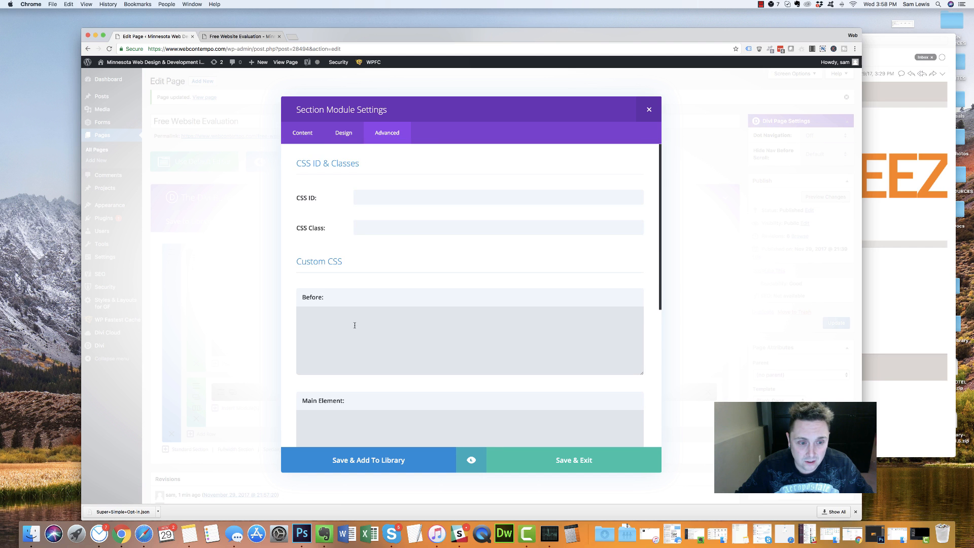
pyautogui.scroll(-2, 353, 326)
pyautogui.click(354, 326)
pyautogui.scroll(2, 360, 325)
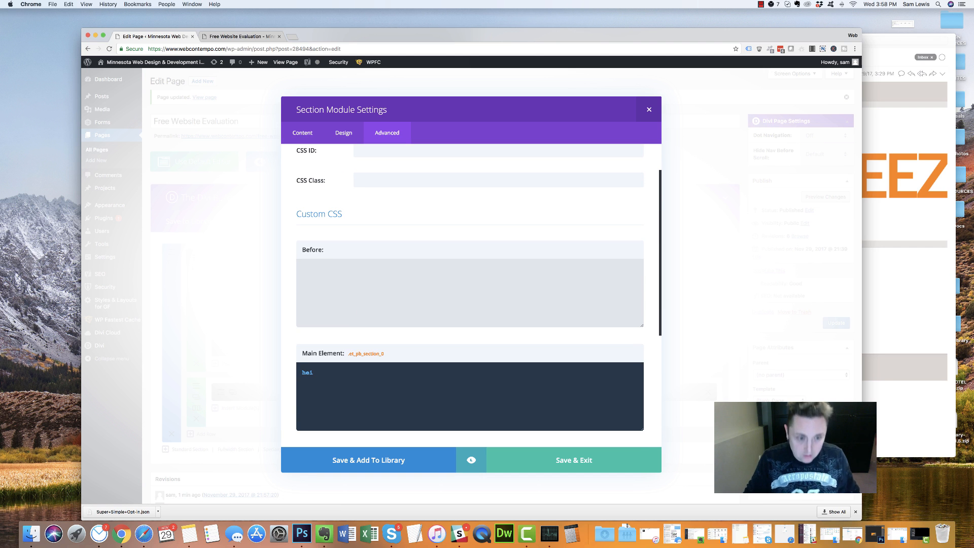
pyautogui.write('height:100vh;')
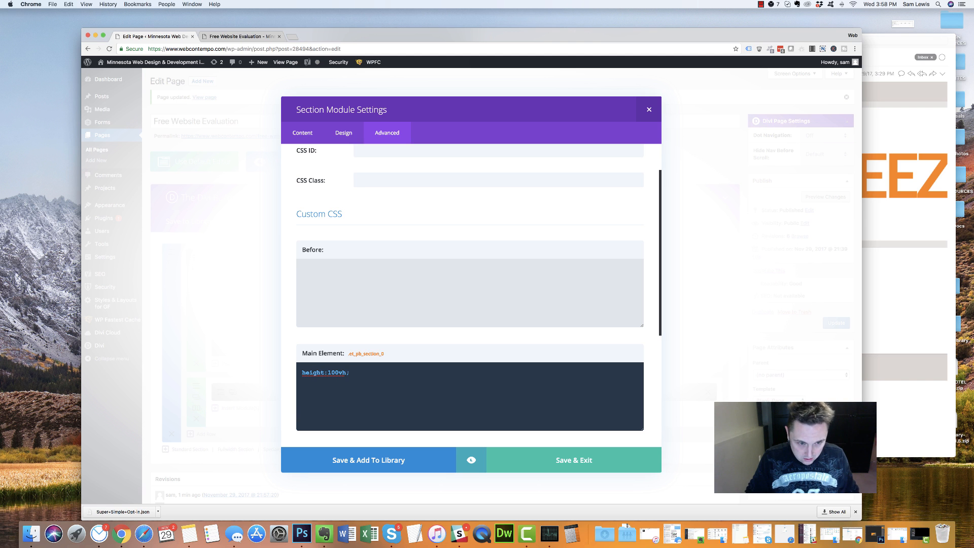
pyautogui.click(516, 469)
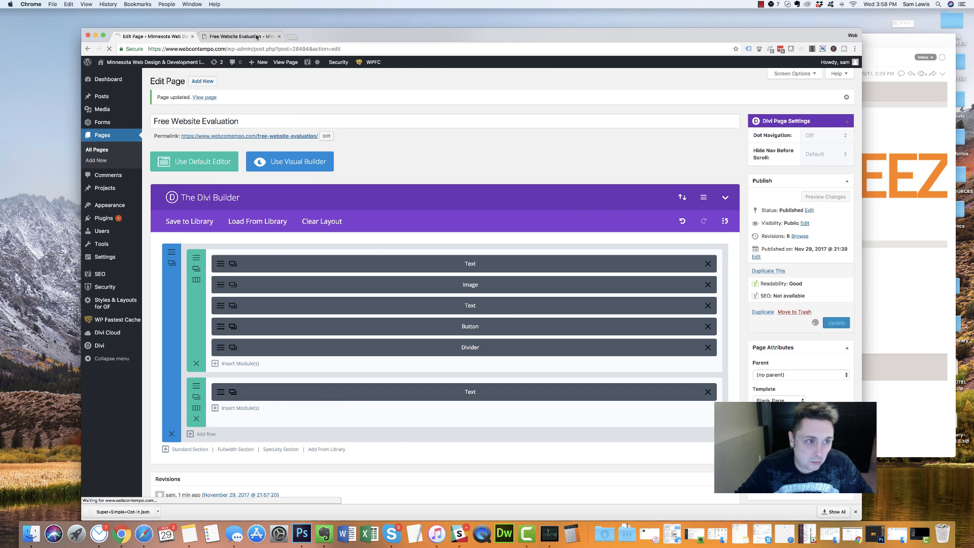
# Update the page and reload the live page to view the full-height section
pyautogui.click(238, 36)
pyautogui.press('super+r')
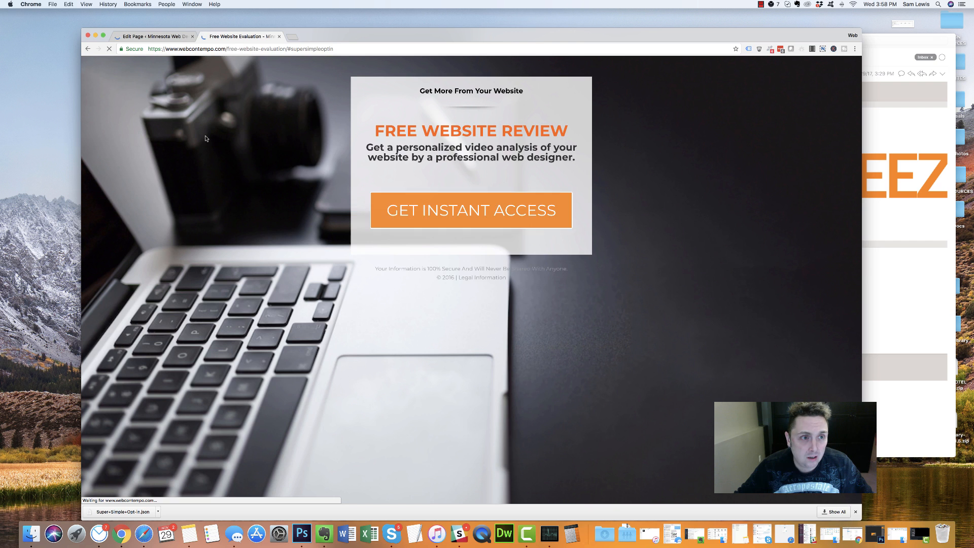
pyautogui.click(856, 512)
pyautogui.moveTo(859, 504); pyautogui.dragTo(922, 493)
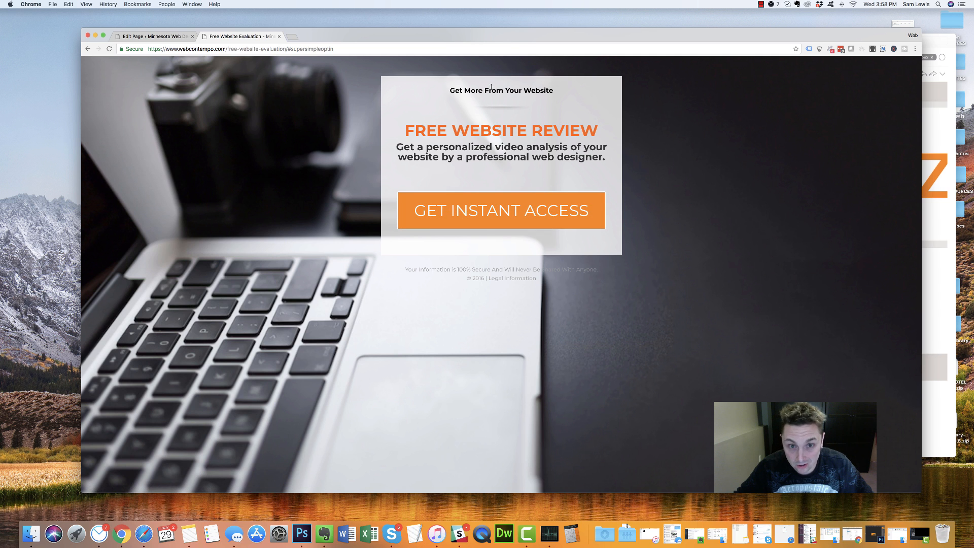
# Give the content row a 30% custom top margin and save the row settings
pyautogui.click(154, 37)
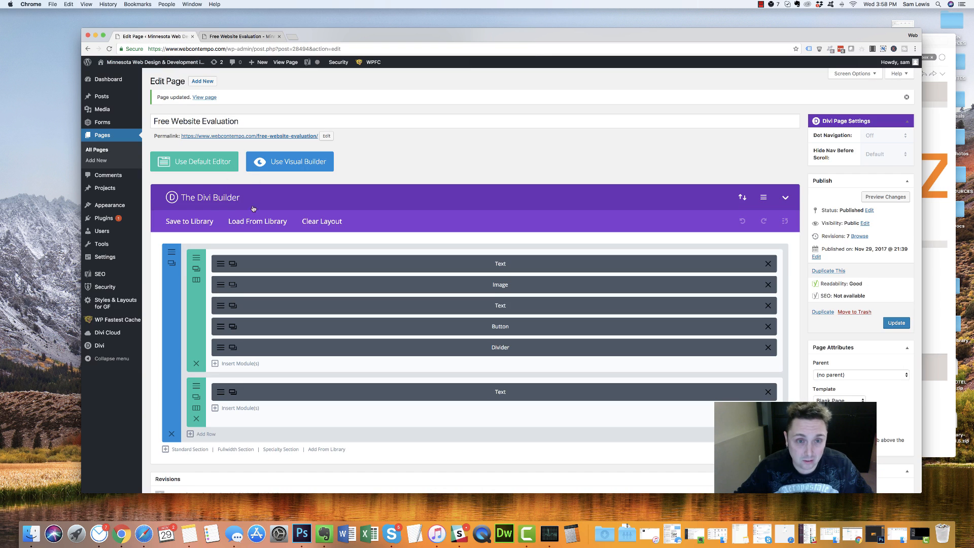
pyautogui.click(196, 268)
pyautogui.click(374, 132)
pyautogui.scroll(-5, 385, 304)
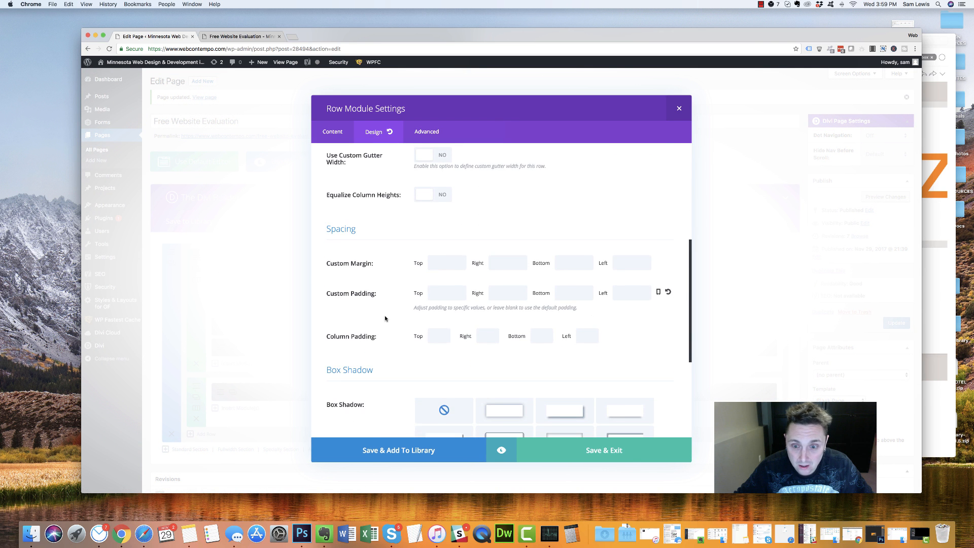
pyautogui.scroll(-4, 381, 318)
pyautogui.scroll(10, 380, 318)
pyautogui.scroll(-2, 380, 318)
pyautogui.scroll(-2, 379, 318)
pyautogui.scroll(1, 379, 318)
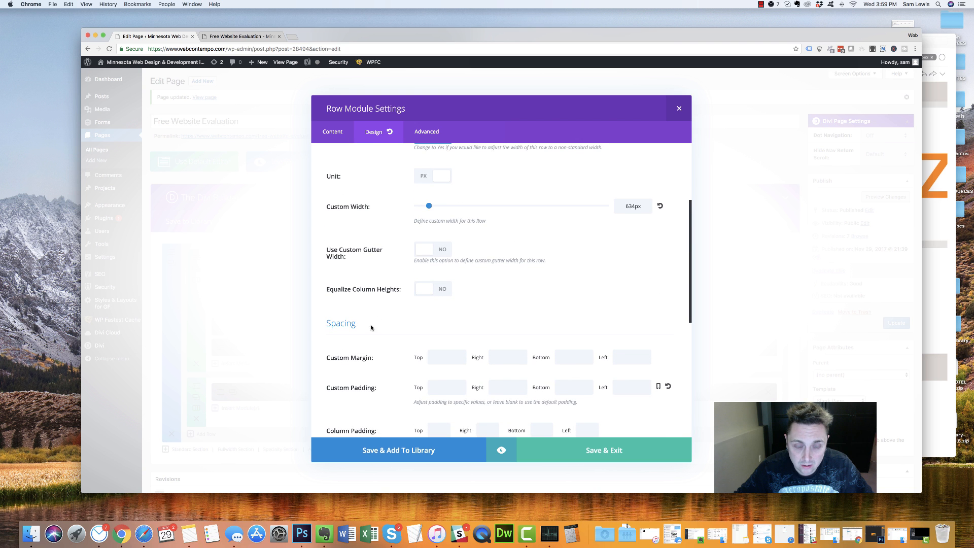
pyautogui.scroll(4, 367, 327)
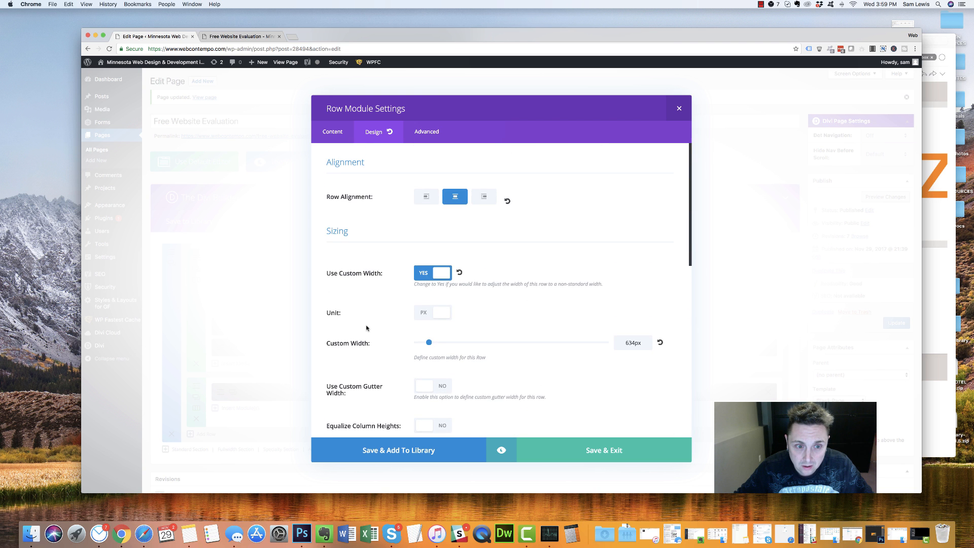
pyautogui.scroll(-5, 366, 328)
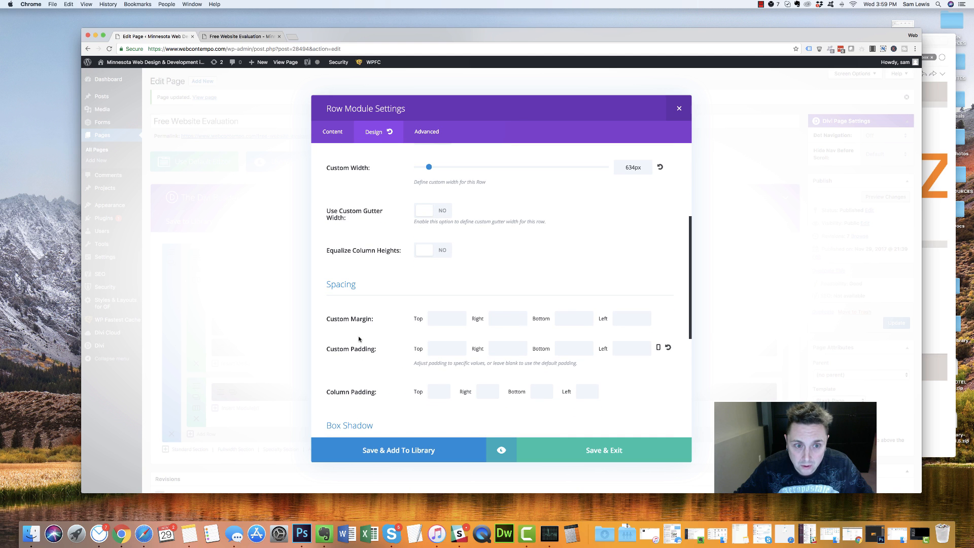
pyautogui.click(450, 318)
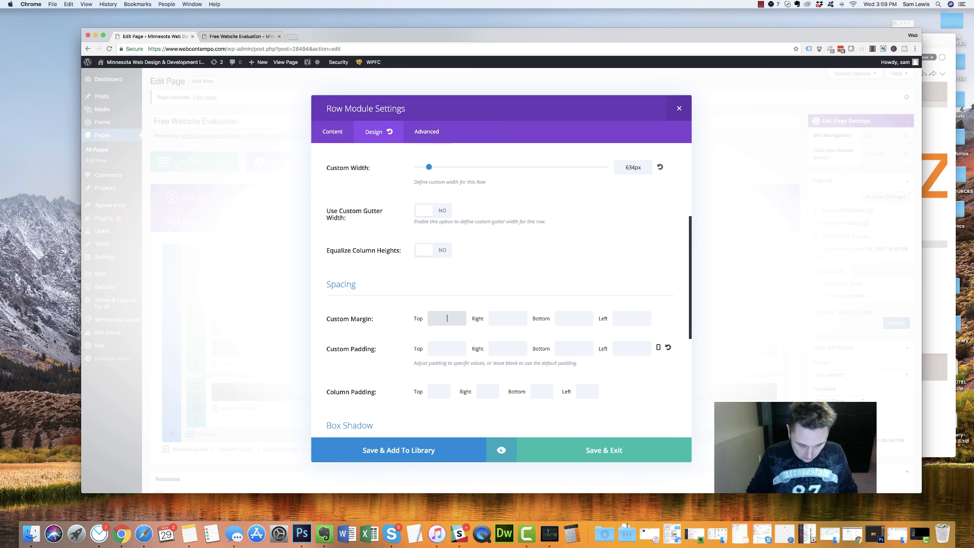
pyautogui.write('30%')
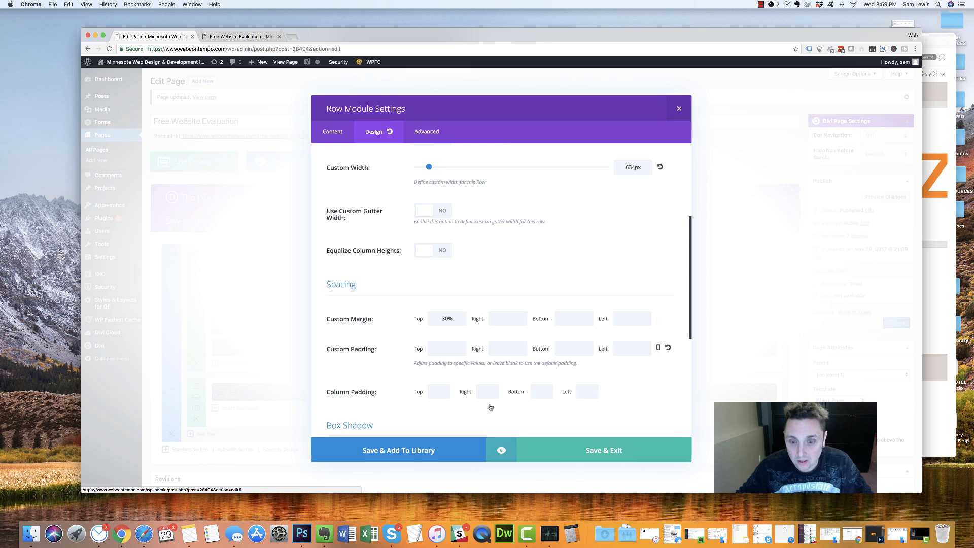
pyautogui.click(514, 445)
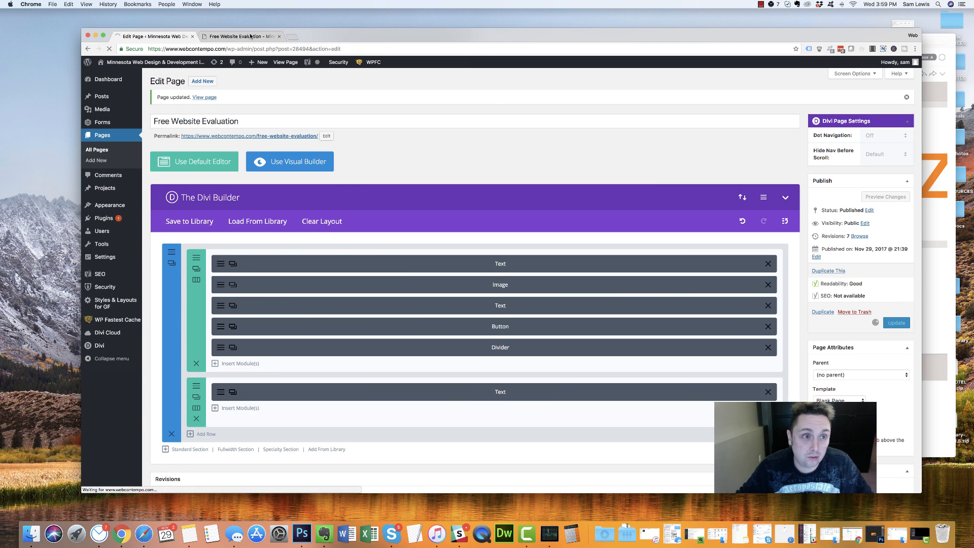
# Reload the live page to check the 30% top margin
pyautogui.click(250, 37)
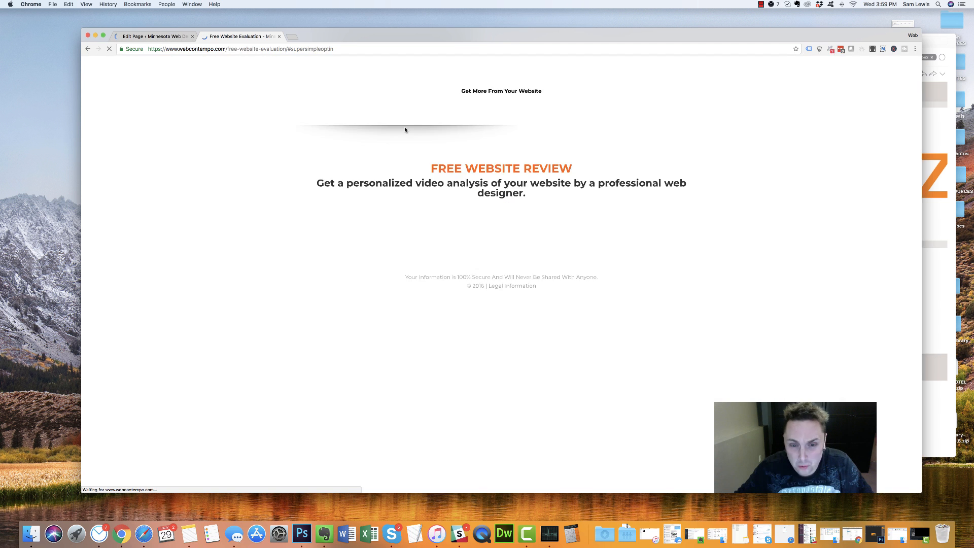
pyautogui.scroll(3, 464, 233)
pyautogui.scroll(-3, 452, 311)
pyautogui.scroll(3, 431, 248)
pyautogui.press('super+r')
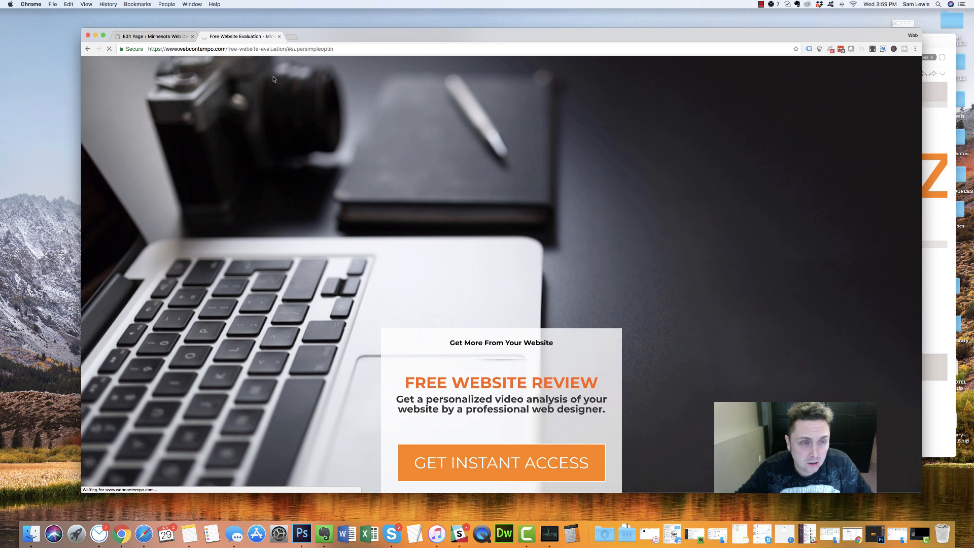
# Change the content row's top margin from 30% to 300px
pyautogui.click(154, 37)
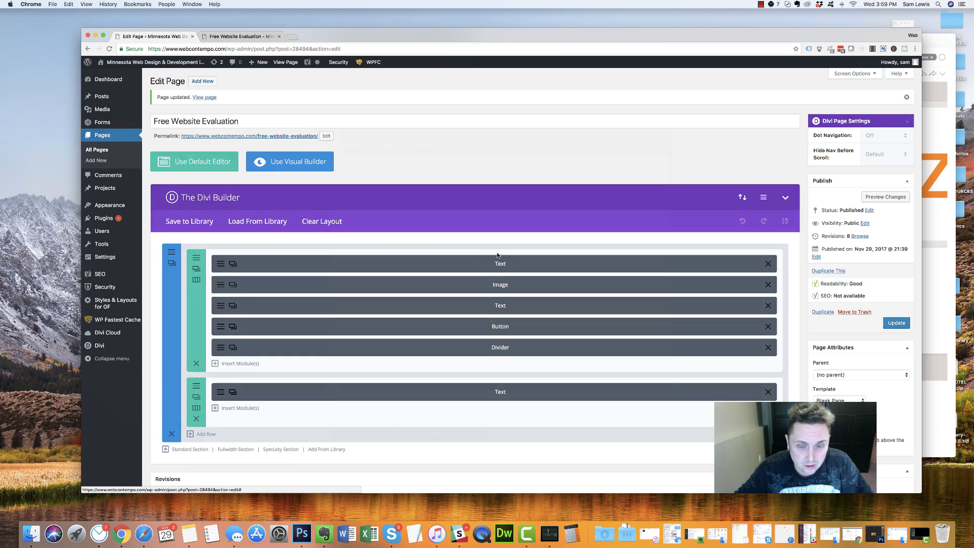
pyautogui.click(197, 268)
pyautogui.click(378, 131)
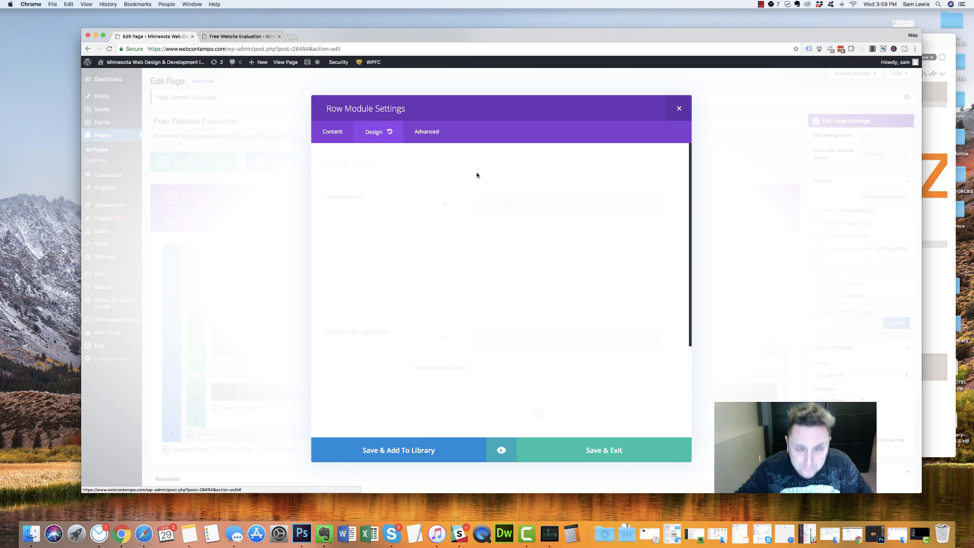
pyautogui.scroll(-10, 507, 355)
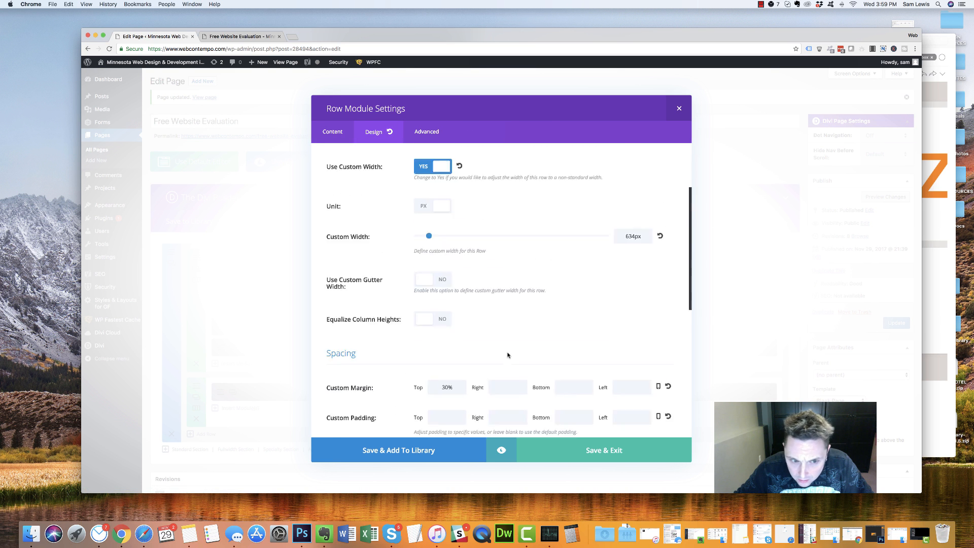
pyautogui.scroll(5, 506, 358)
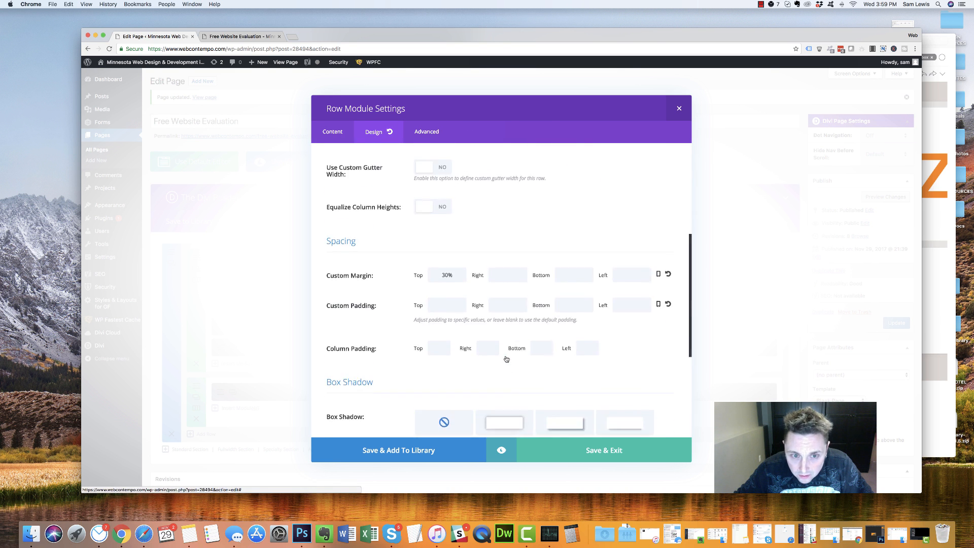
pyautogui.moveTo(453, 310); pyautogui.dragTo(421, 310)
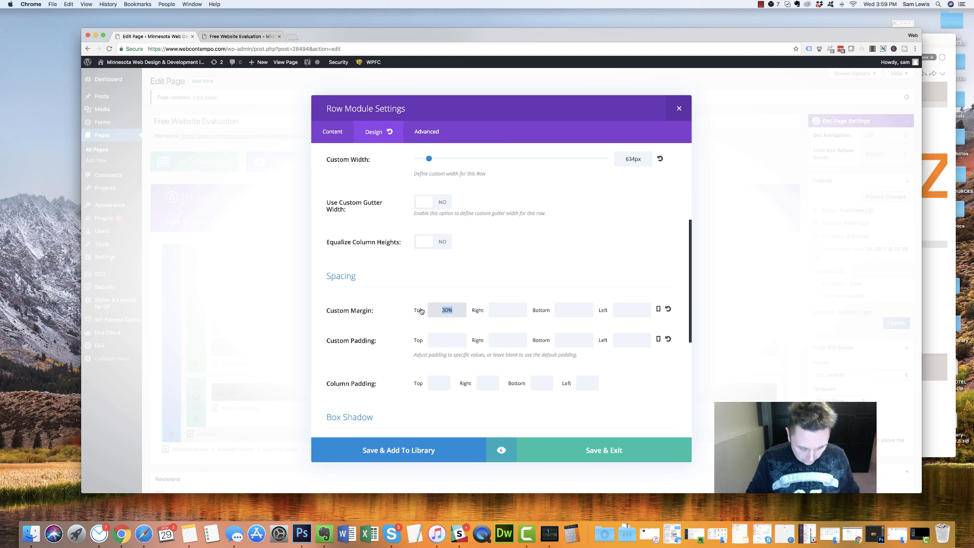
pyautogui.write('3')
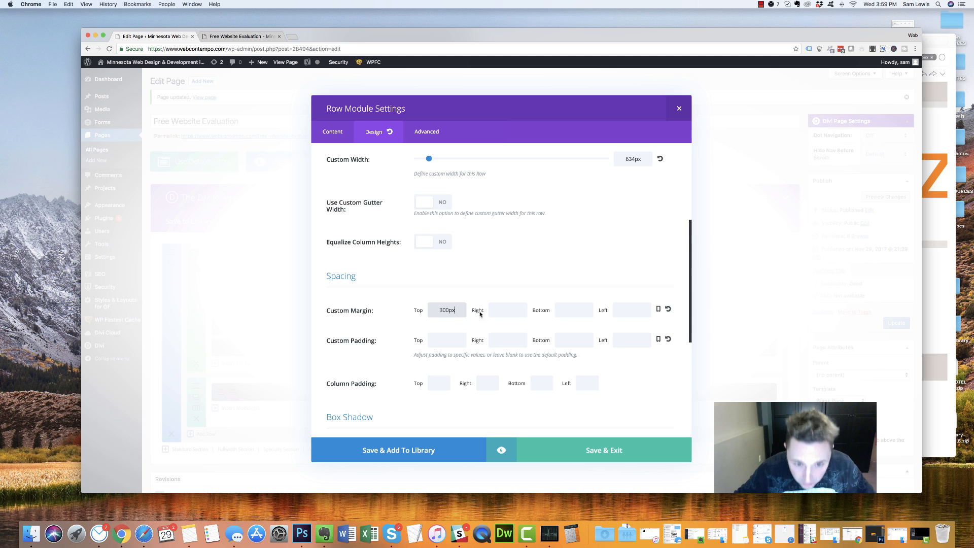
pyautogui.write('00px')
# Clear the row's 100px smartphone top margin and save the row settings
pyautogui.click(658, 309)
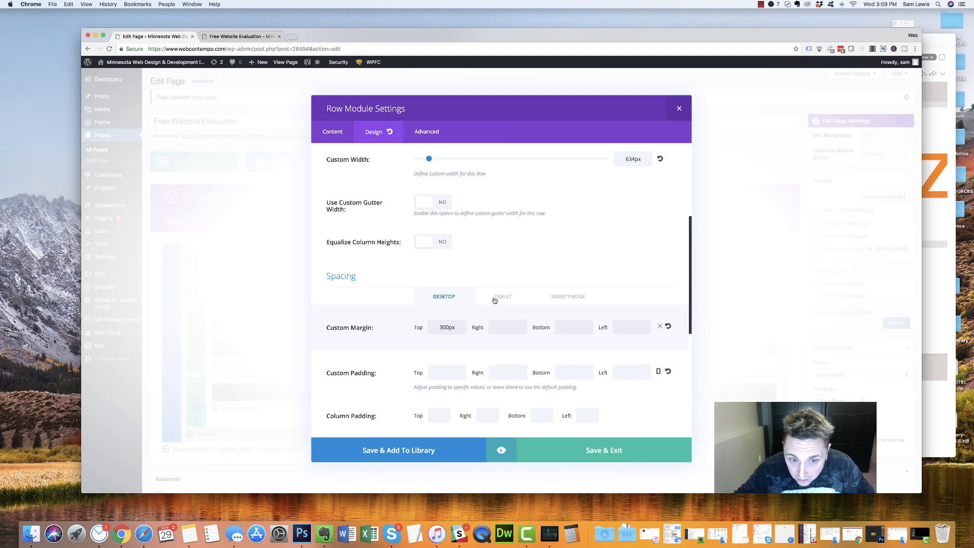
pyautogui.click(499, 301)
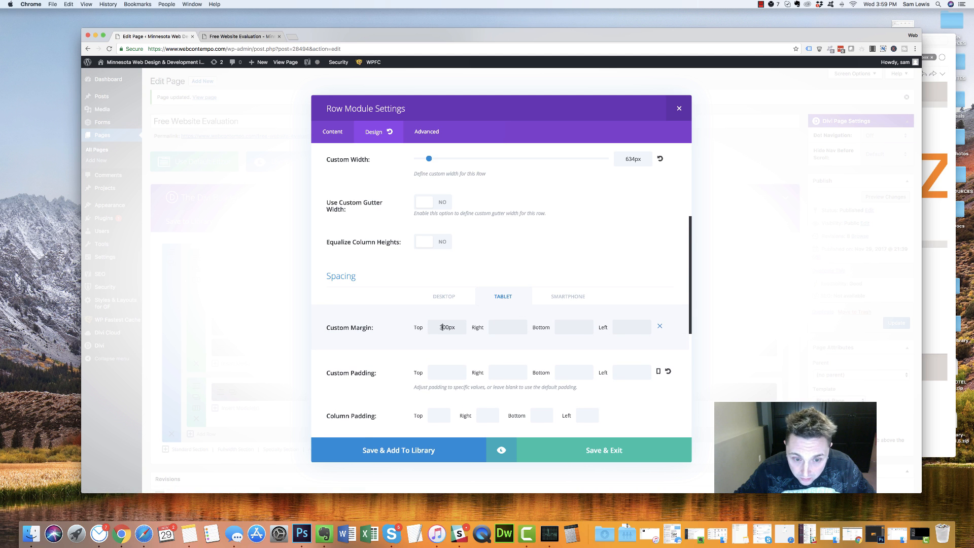
pyautogui.click(563, 297)
pyautogui.doubleClick(445, 325)
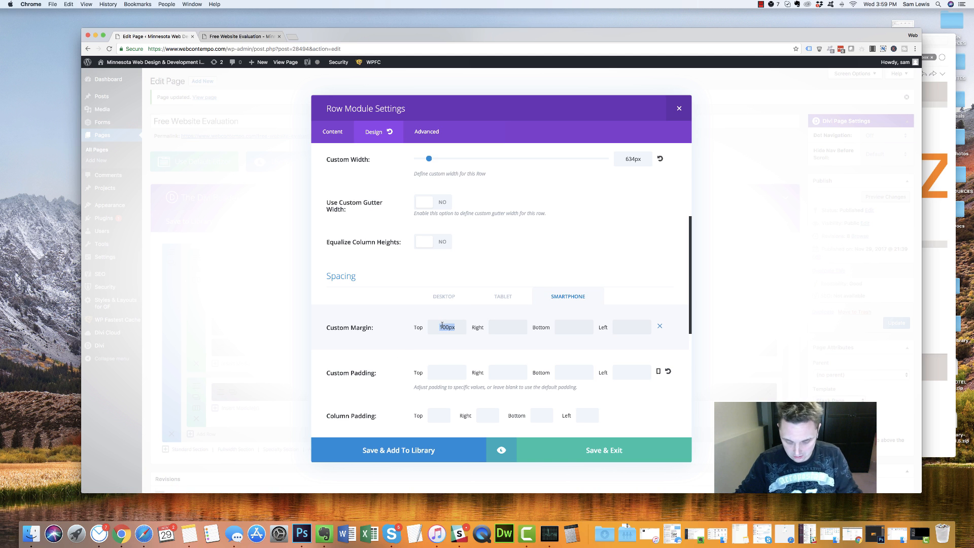
pyautogui.press('BackSpace')
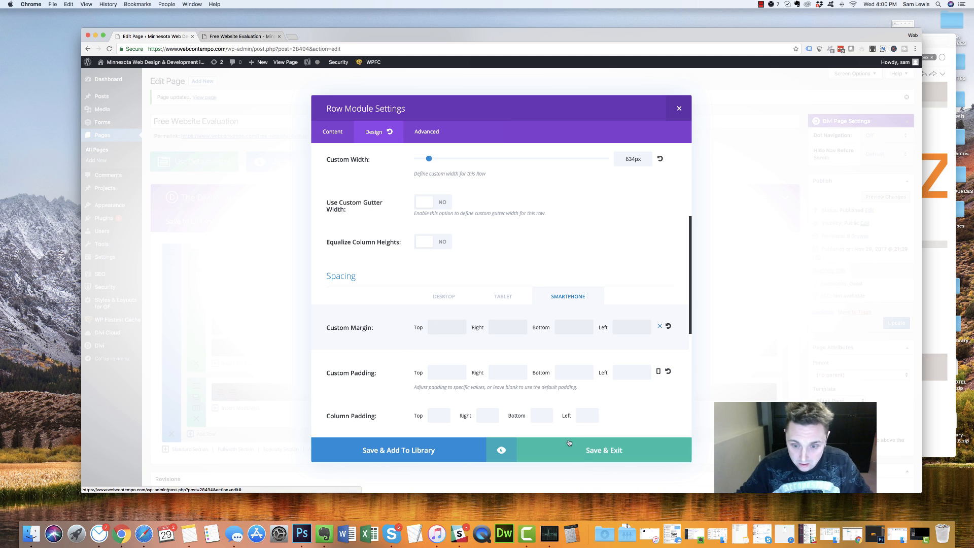
pyautogui.click(578, 449)
# Update the page and reload the live Free Website Evaluation page
pyautogui.click(892, 324)
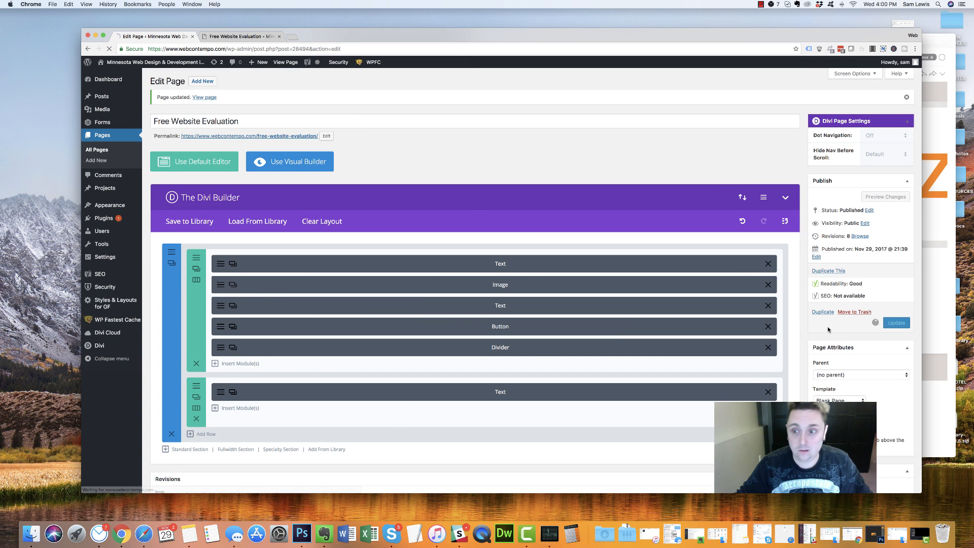
pyautogui.click(238, 36)
pyautogui.click(109, 48)
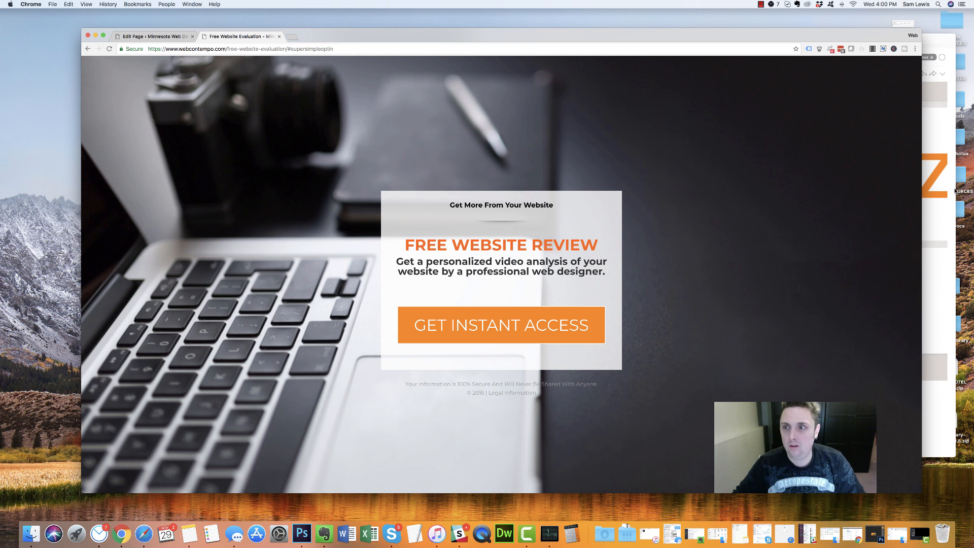
# Test the landing page layout at phone width and full width, then return to the editor
pyautogui.moveTo(913, 191); pyautogui.dragTo(233, 161)
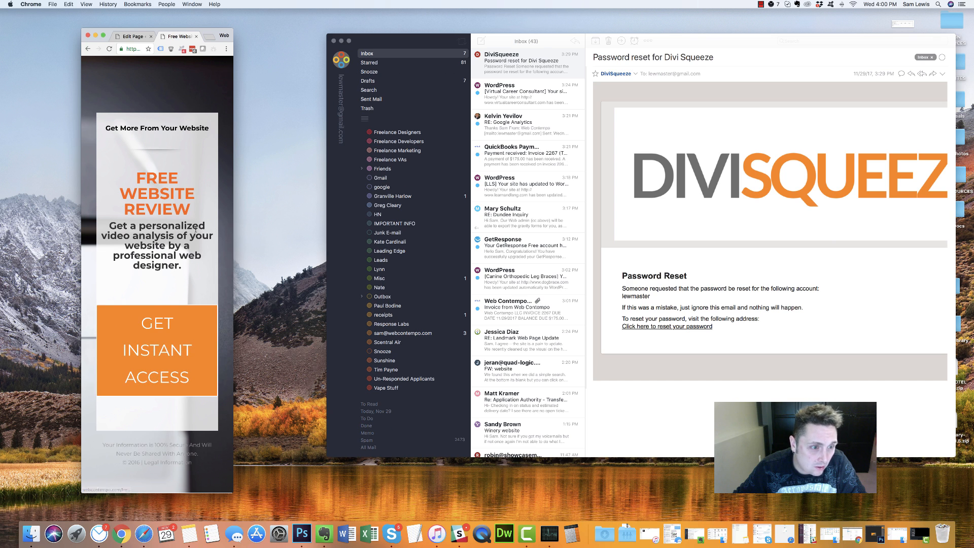
pyautogui.moveTo(234, 173); pyautogui.dragTo(664, 173)
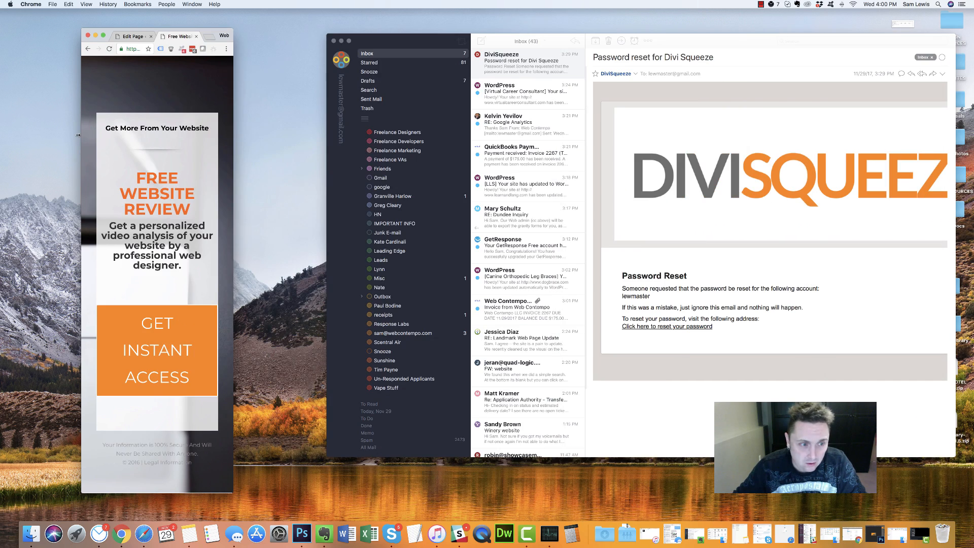
pyautogui.moveTo(77, 135); pyautogui.dragTo(764, 135)
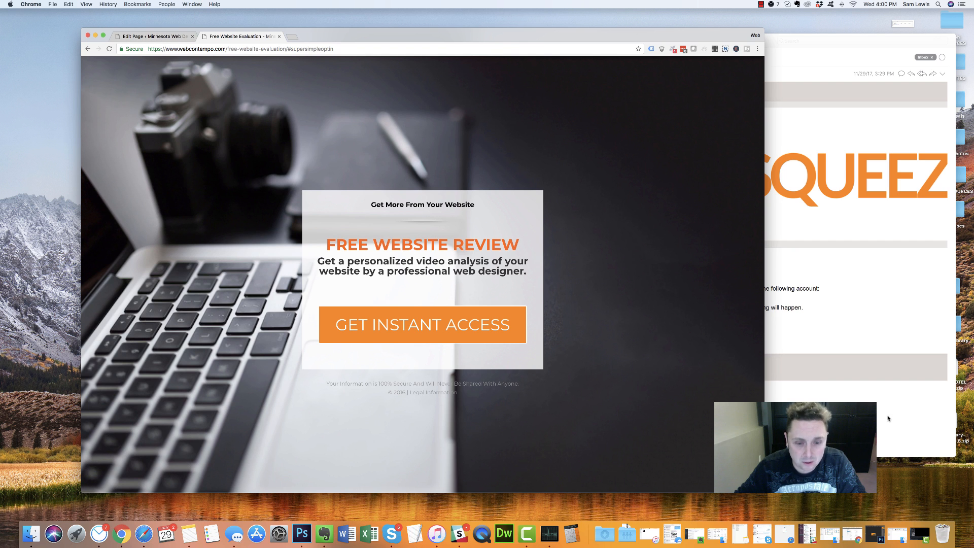
pyautogui.hotkey('ctrl', 'shift', 'Tab')
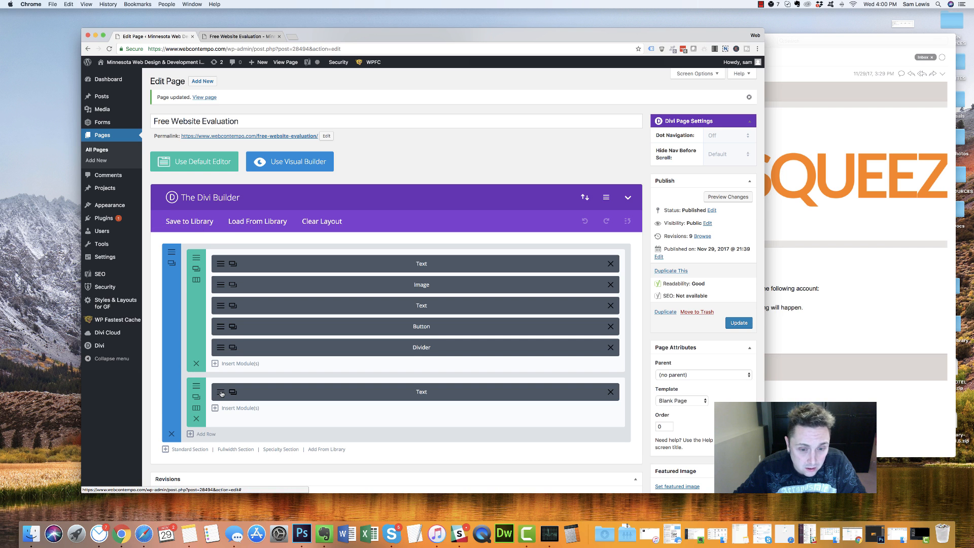
# Open the footer text module's settings and review its content
pyautogui.click(221, 393)
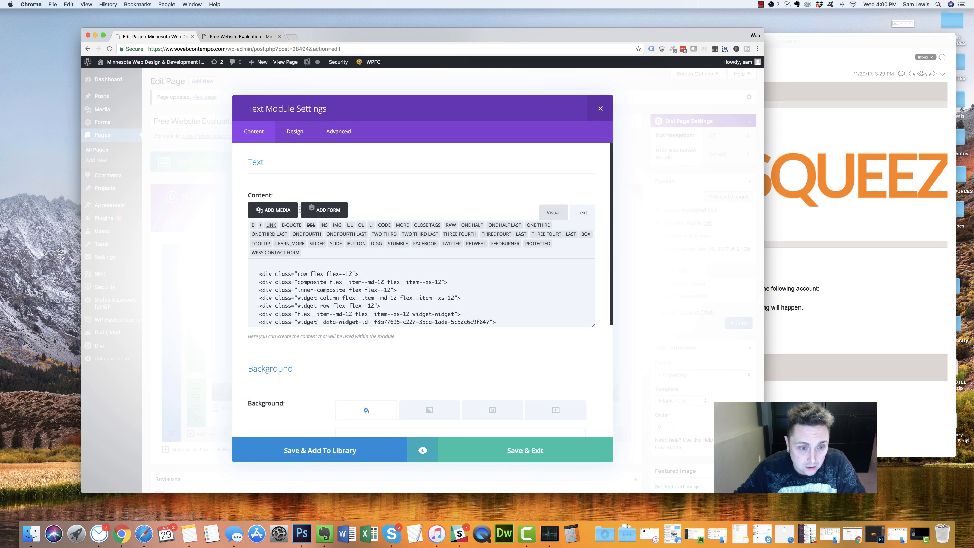
pyautogui.scroll(-10, 335, 306)
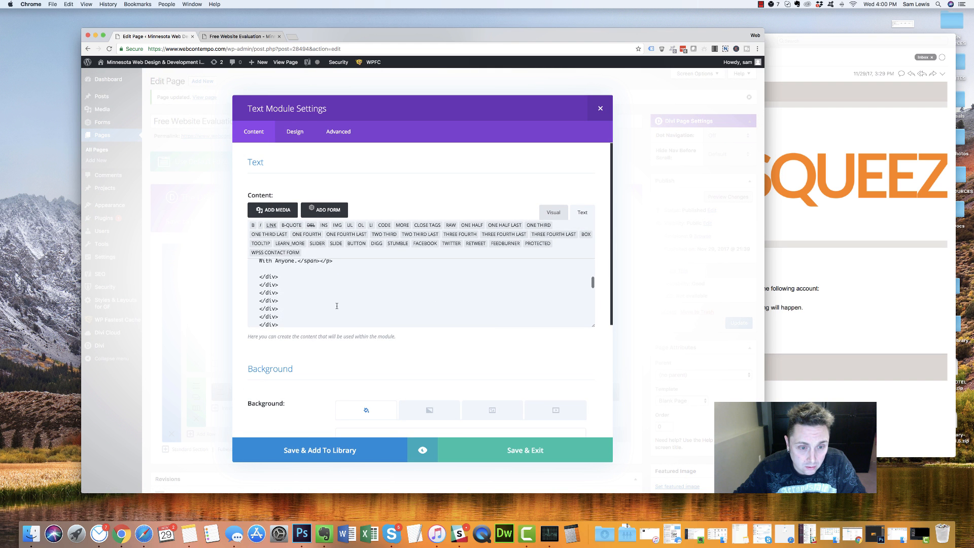
pyautogui.scroll(-5, 336, 305)
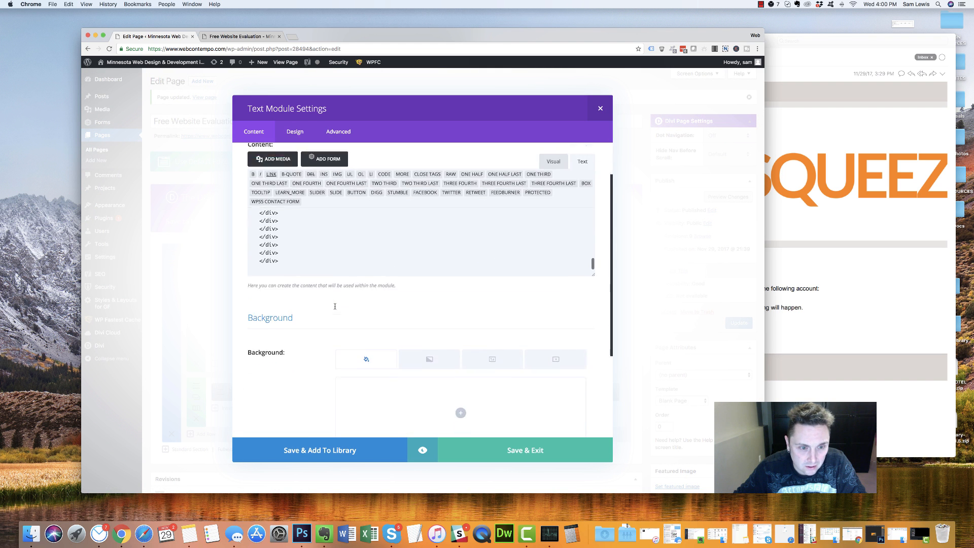
pyautogui.scroll(3, 340, 229)
pyautogui.scroll(10, 330, 230)
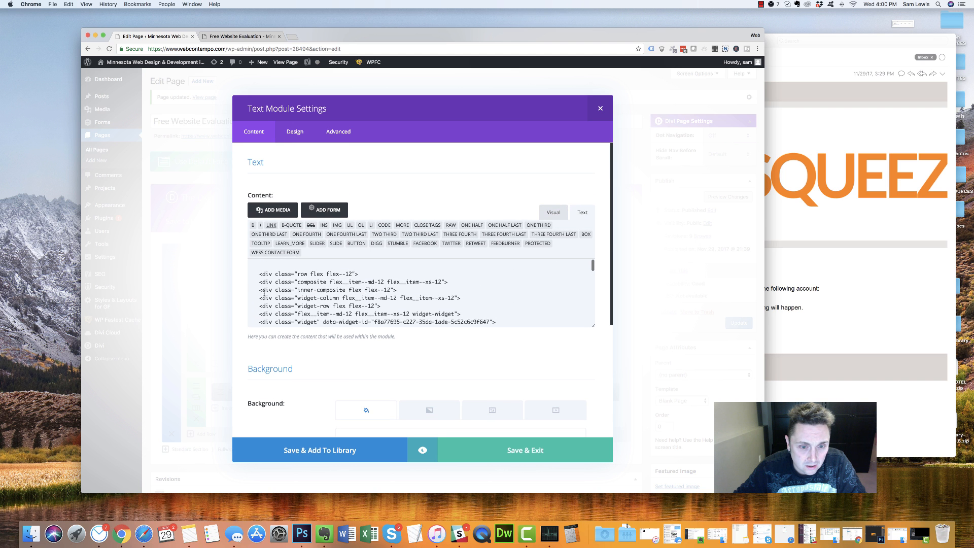
pyautogui.scroll(-10, 248, 292)
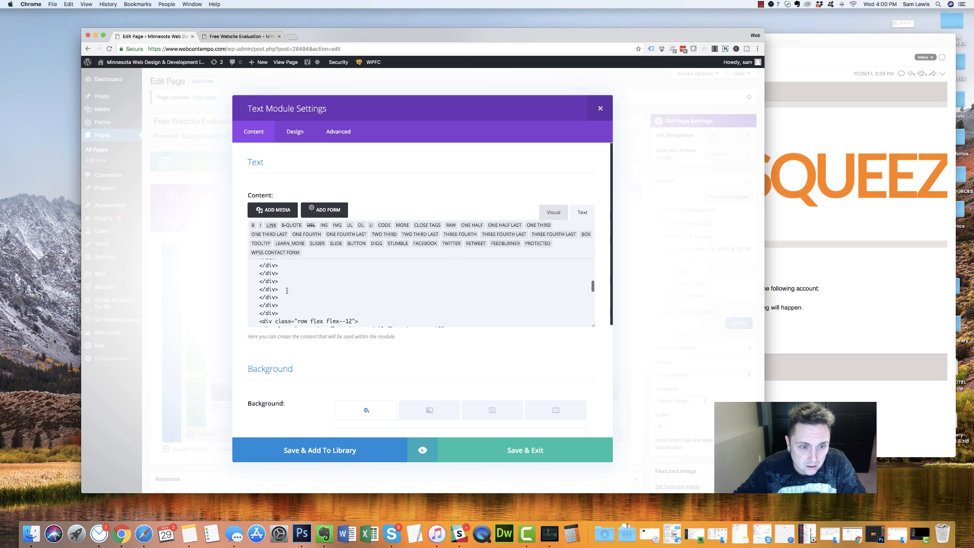
pyautogui.scroll(-1, 287, 290)
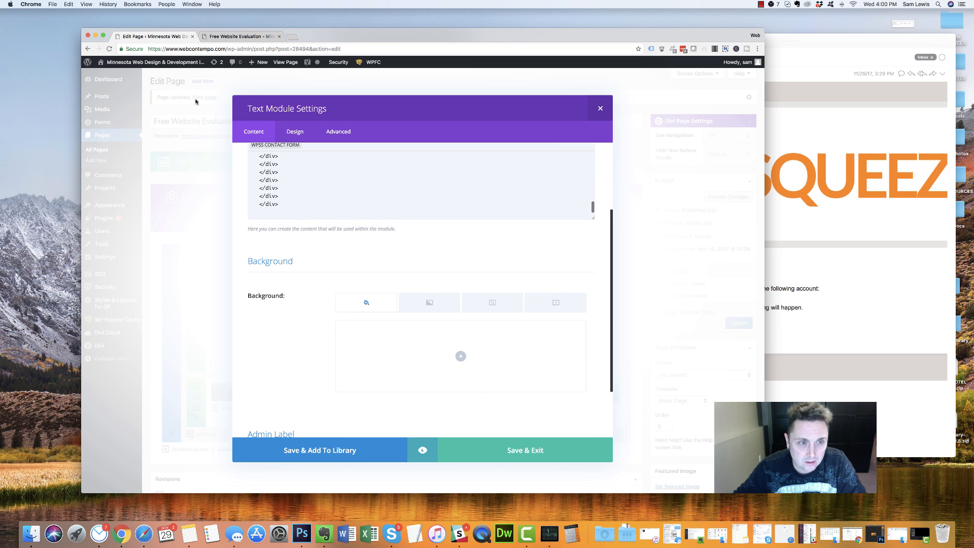
# Take the two footer lines from the live page and paste them over the module's code
pyautogui.click(240, 38)
pyautogui.moveTo(507, 213); pyautogui.dragTo(610, 515)
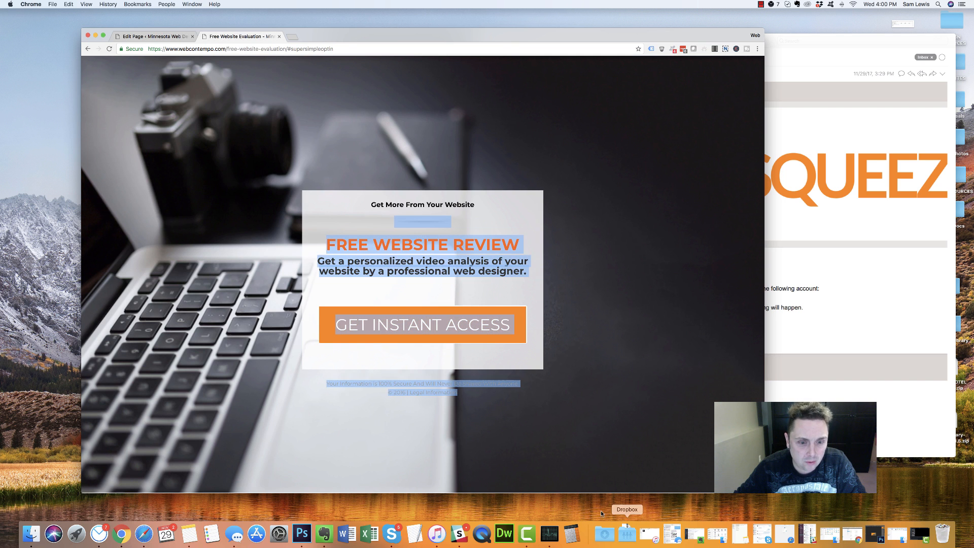
pyautogui.moveTo(466, 395); pyautogui.dragTo(295, 372)
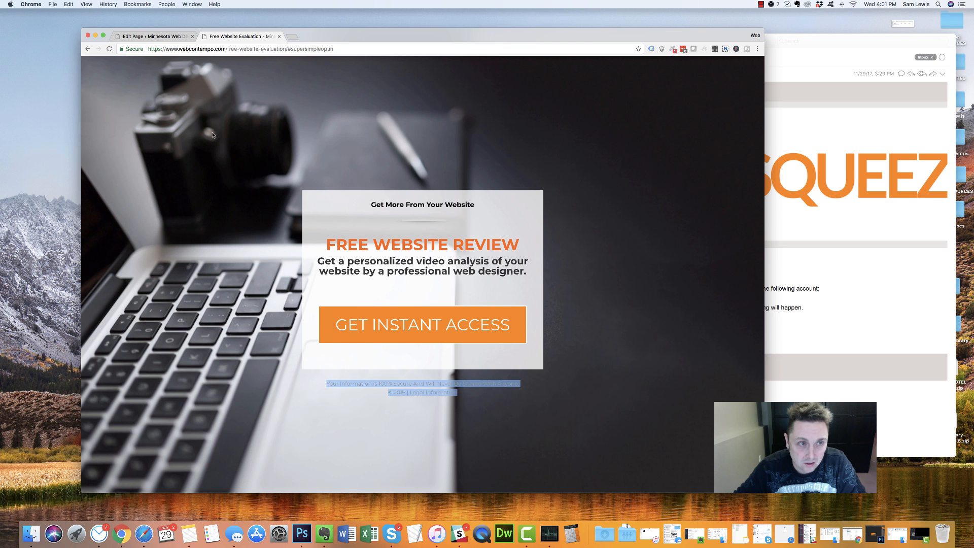
pyautogui.click(166, 39)
pyautogui.scroll(-8, 322, 207)
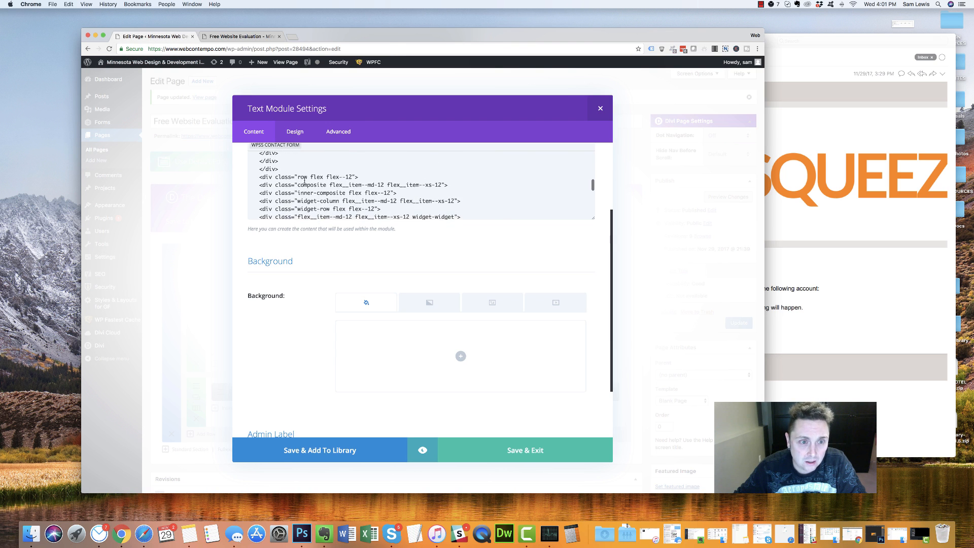
pyautogui.scroll(-2, 297, 188)
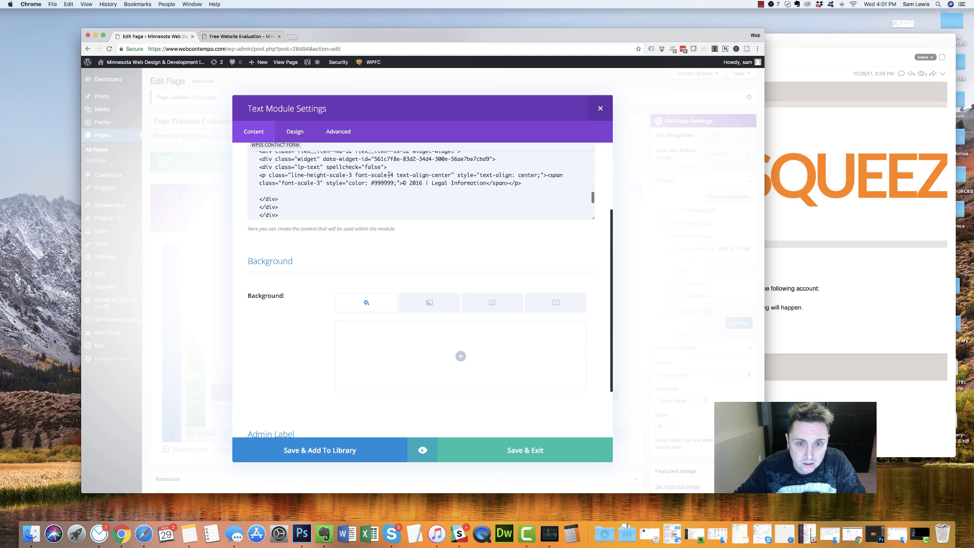
pyautogui.press('super+a')
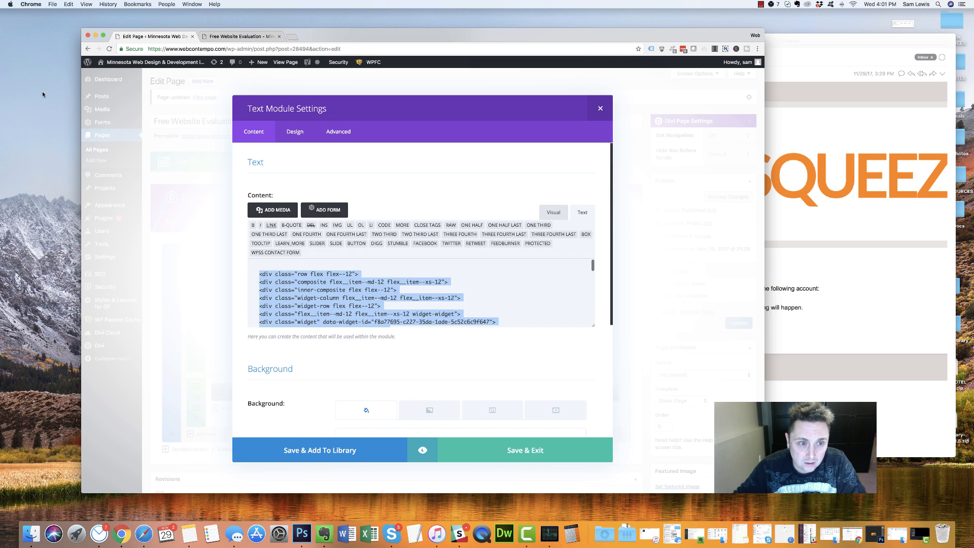
pyautogui.press('super+v')
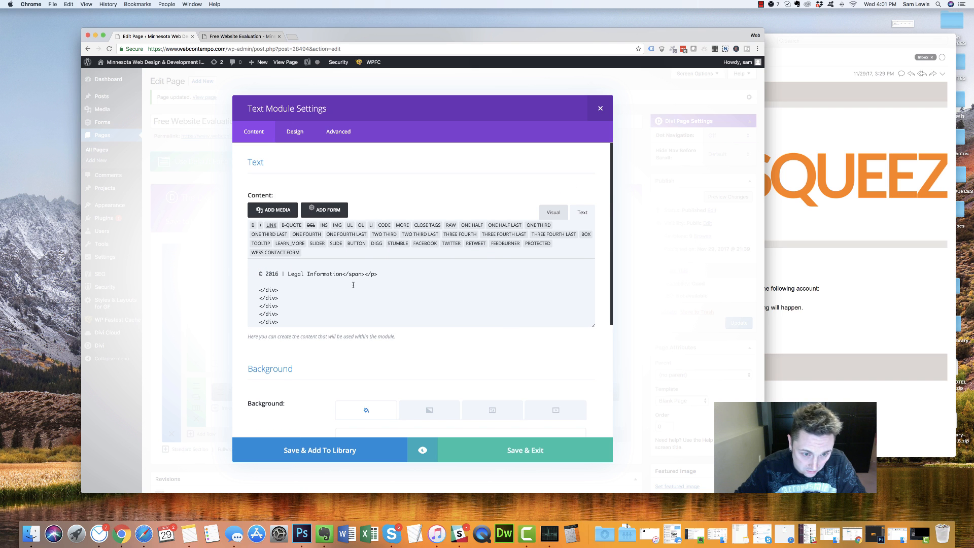
# Delete the wrapper markup above the security note
pyautogui.moveTo(345, 274); pyautogui.dragTo(284, 324)
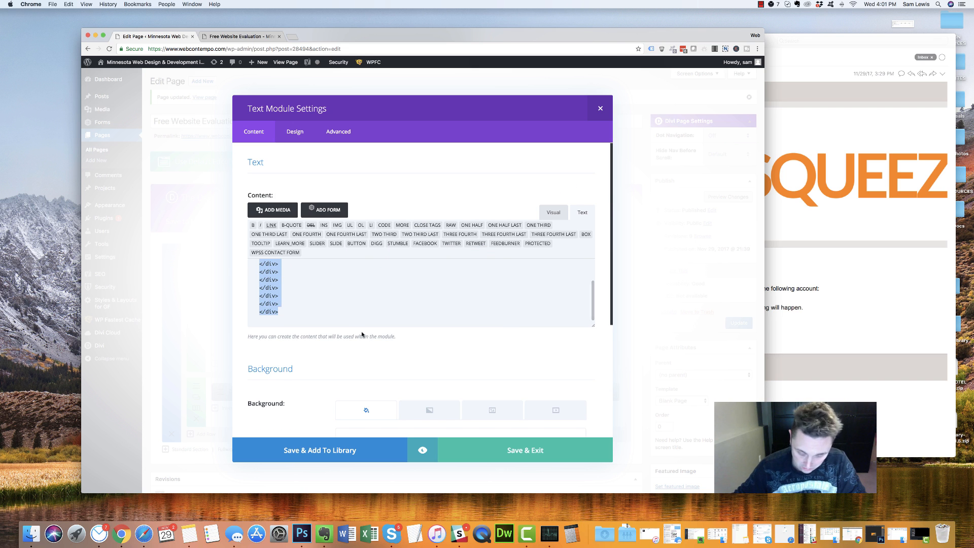
pyautogui.press('BackSpace')
pyautogui.press('super+z')
pyautogui.press('super+z')
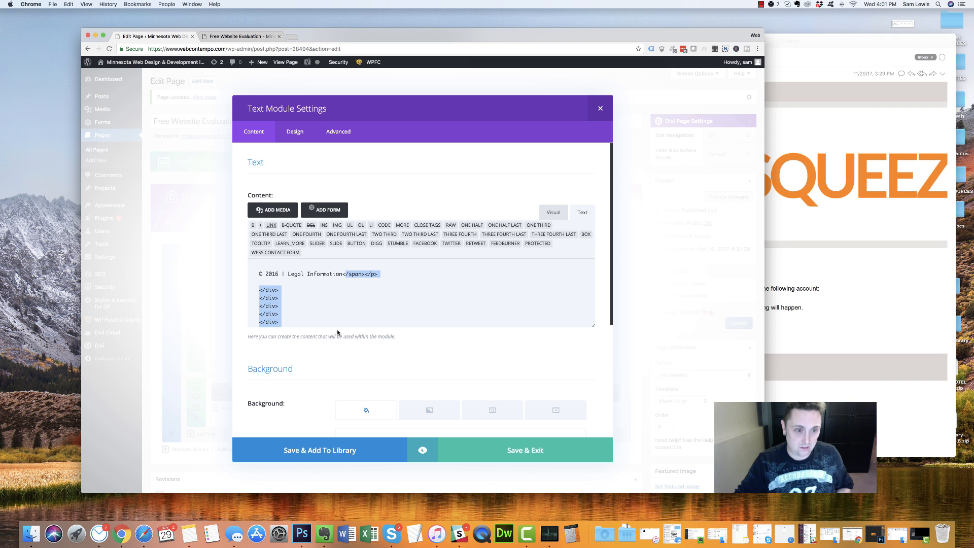
pyautogui.scroll(-2, 361, 300)
pyautogui.scroll(2, 360, 300)
pyautogui.scroll(-3, 361, 301)
pyautogui.scroll(3, 361, 301)
pyautogui.moveTo(403, 304); pyautogui.dragTo(383, 298)
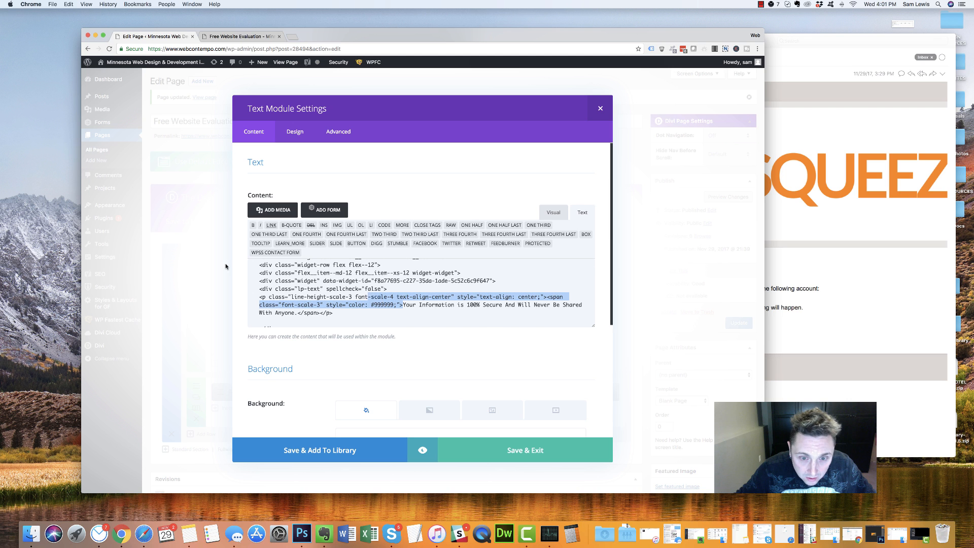
pyautogui.moveTo(267, 276); pyautogui.dragTo(162, 256)
pyautogui.press('BackSpace')
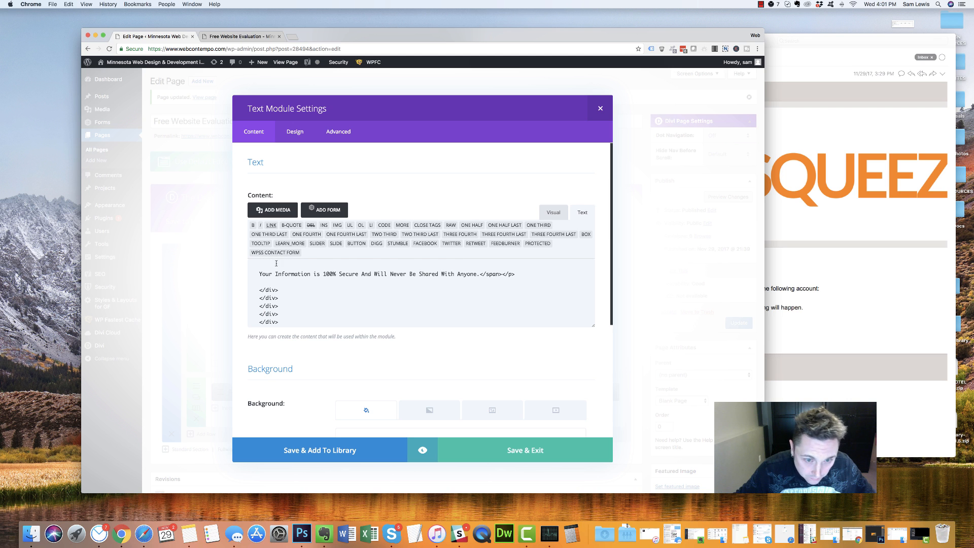
# Strip the leftover markup, leaving the security note and © 2016 line on separate lines
pyautogui.moveTo(482, 274); pyautogui.dragTo(496, 389)
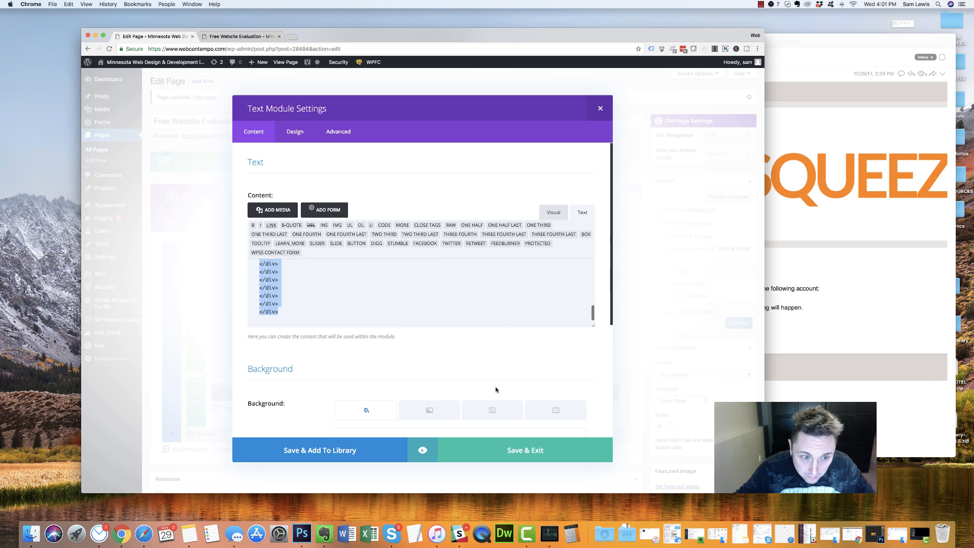
pyautogui.scroll(-1, 367, 315)
pyautogui.scroll(10, 367, 318)
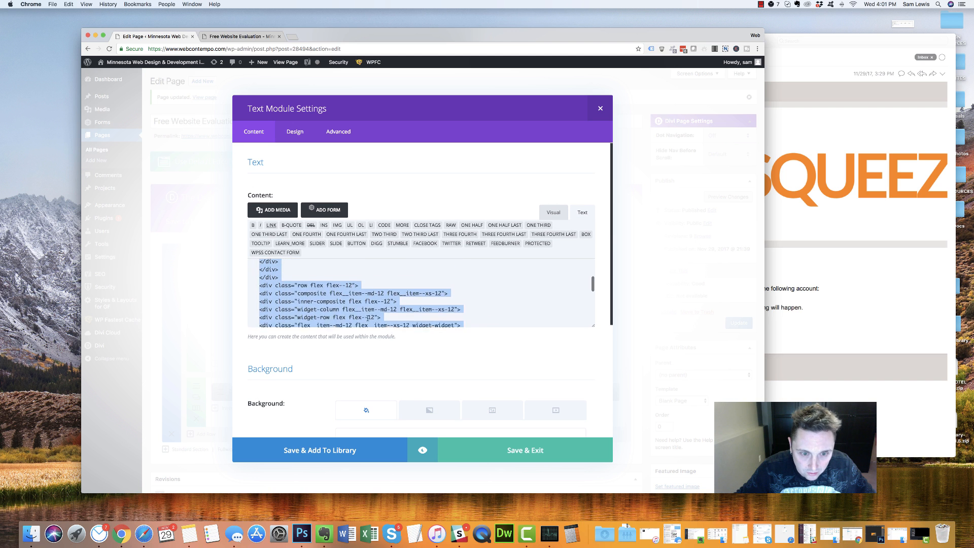
pyautogui.scroll(3, 375, 314)
pyautogui.moveTo(480, 275); pyautogui.dragTo(398, 301)
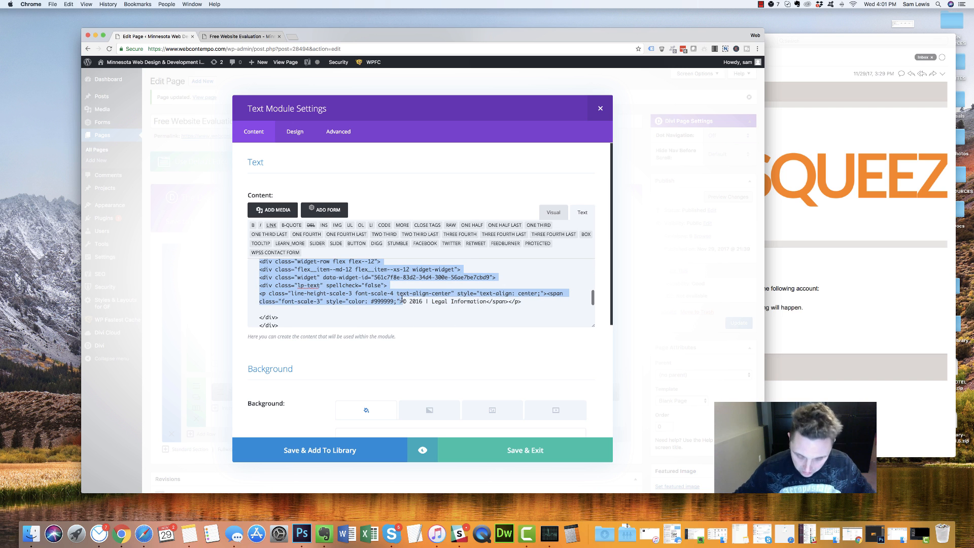
pyautogui.write('Your Information is 100% Secure And Will Never Be Shared With Anyone.')
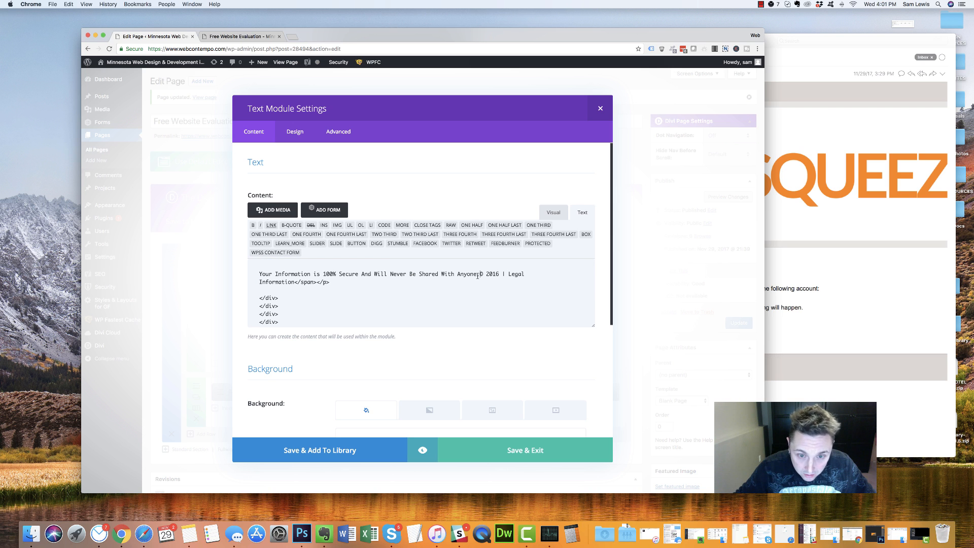
pyautogui.write('\\\\')
pyautogui.press('BackSpace')
pyautogui.press('BackSpace')
pyautogui.press('Return')
pyautogui.press('Return')
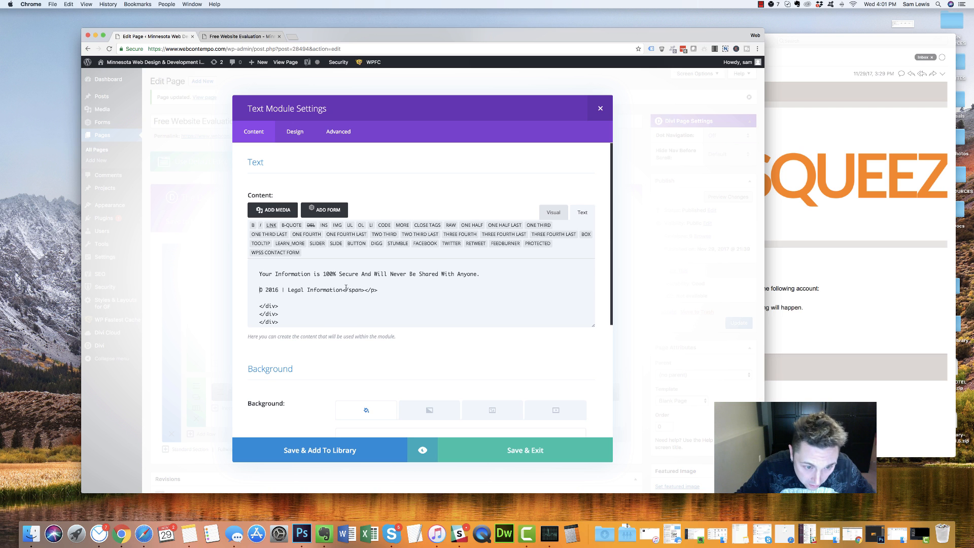
pyautogui.press('super+shift+Down')
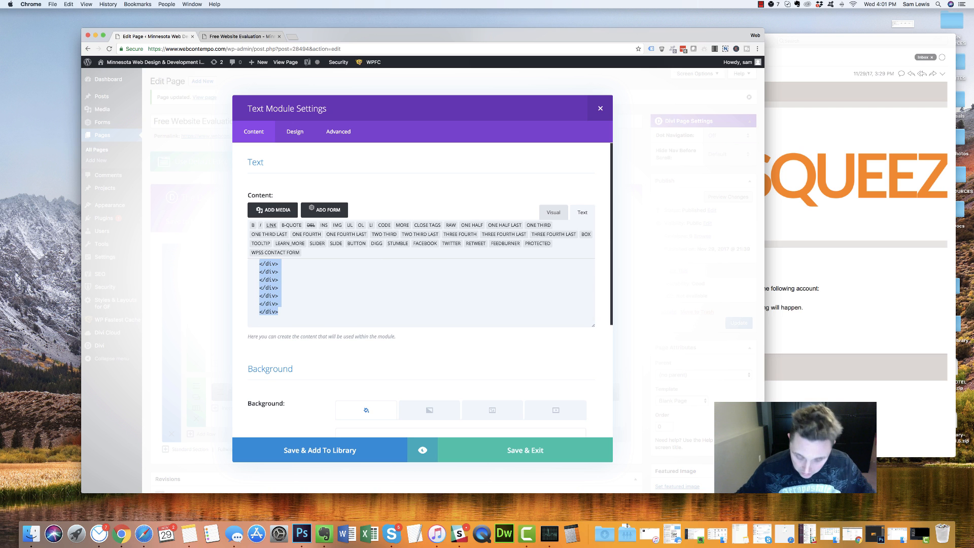
pyautogui.press('BackSpace')
pyautogui.moveTo(335, 300); pyautogui.dragTo(258, 273)
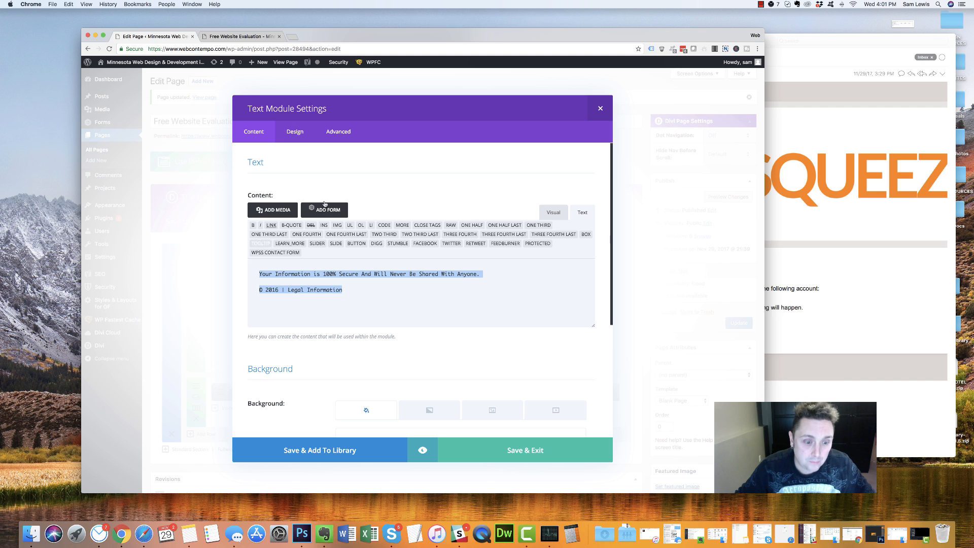
# Set the module's text colour to Light, centre the text, and save it
pyautogui.click(294, 131)
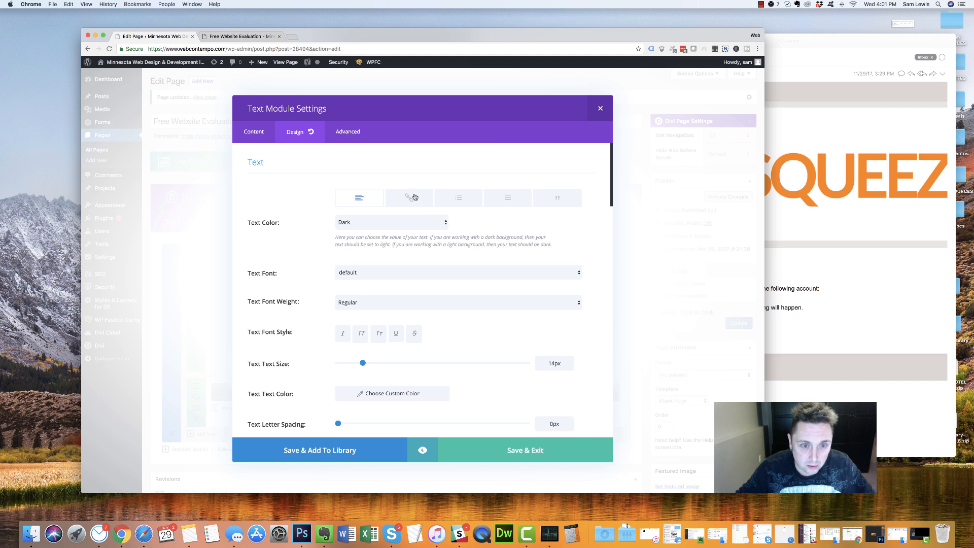
pyautogui.click(380, 225)
pyautogui.click(380, 231)
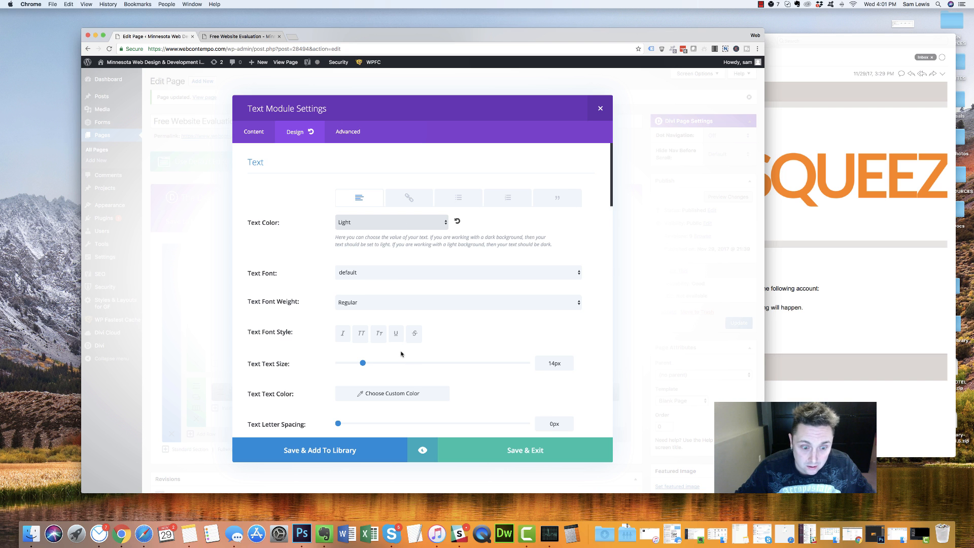
pyautogui.scroll(-10, 408, 363)
pyautogui.scroll(2, 404, 210)
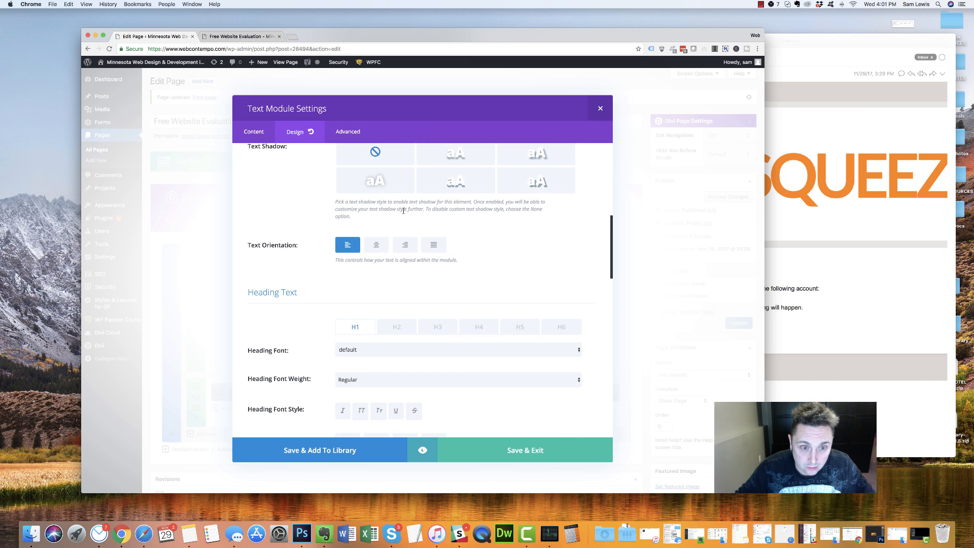
pyautogui.click(378, 245)
pyautogui.click(512, 448)
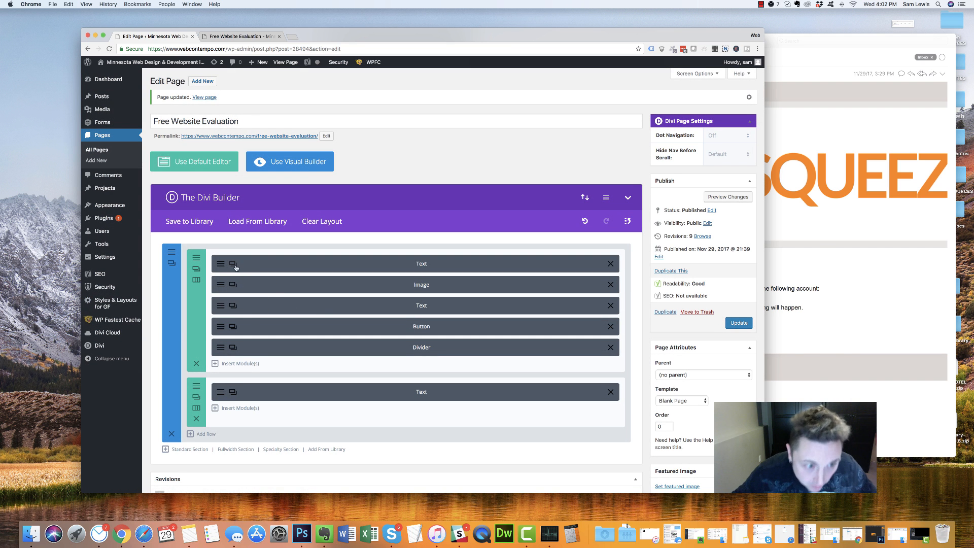
# Replace the heading markup around FREE WEBSITE REVIEW with a plain <h1> tag
pyautogui.click(220, 305)
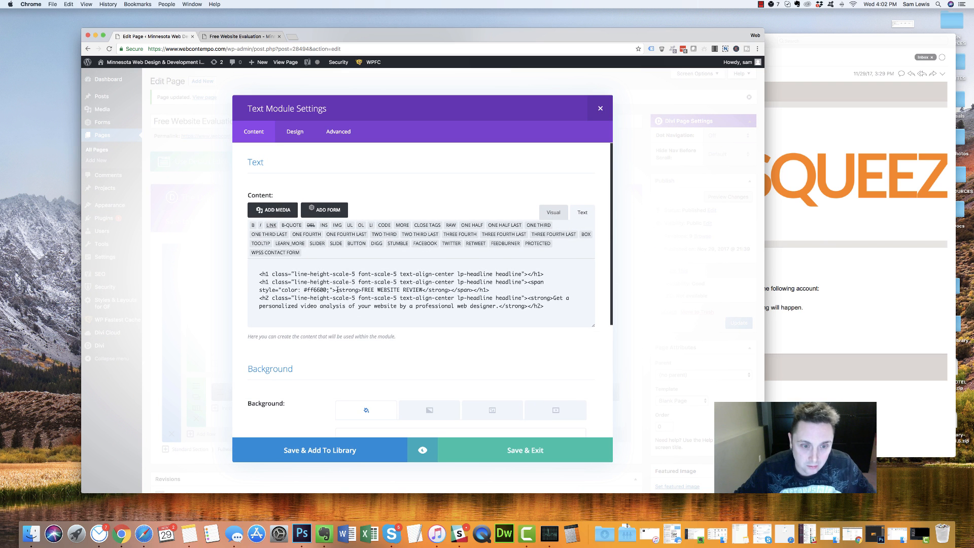
pyautogui.moveTo(362, 289); pyautogui.dragTo(218, 256)
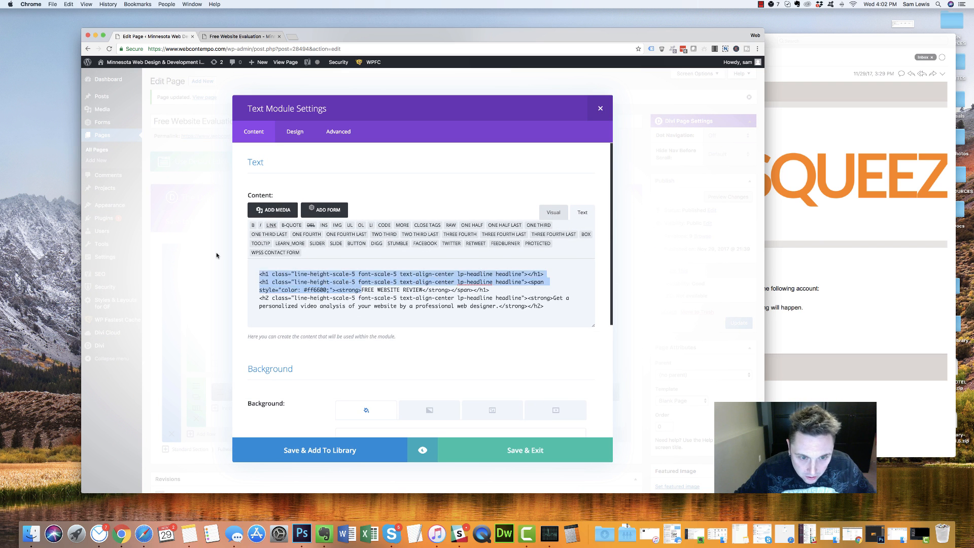
pyautogui.press('BackSpace')
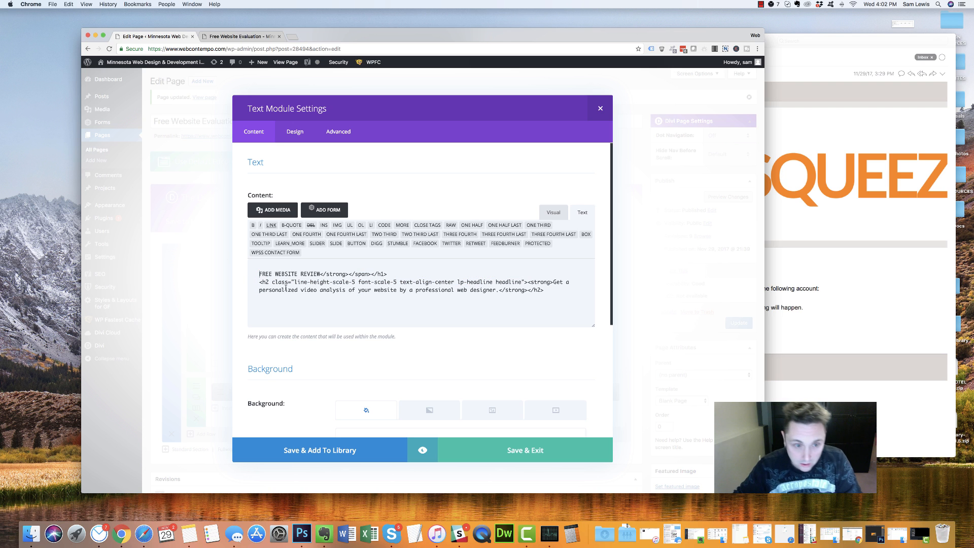
pyautogui.moveTo(321, 273); pyautogui.dragTo(368, 276)
pyautogui.press('BackSpace')
pyautogui.click(256, 273)
pyautogui.write('<h1')
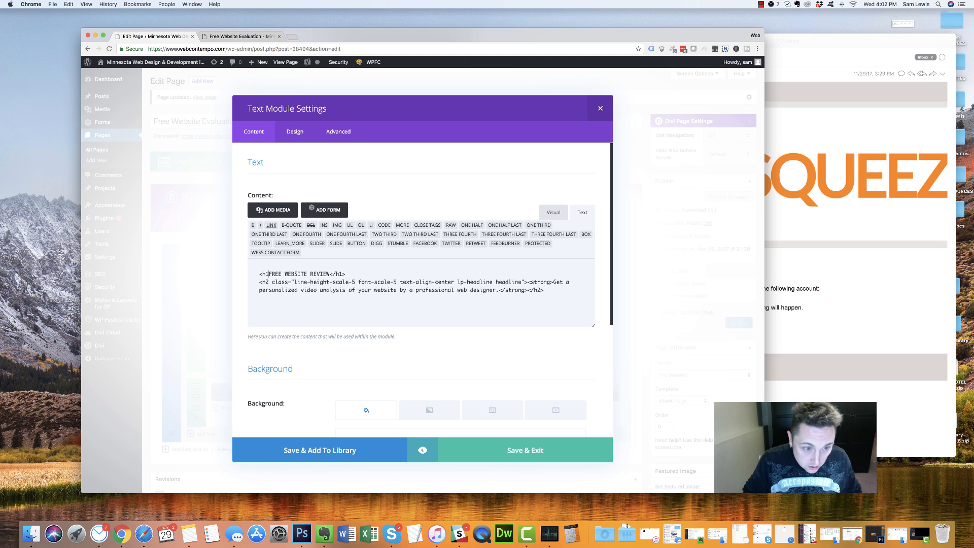
pyautogui.write('>')
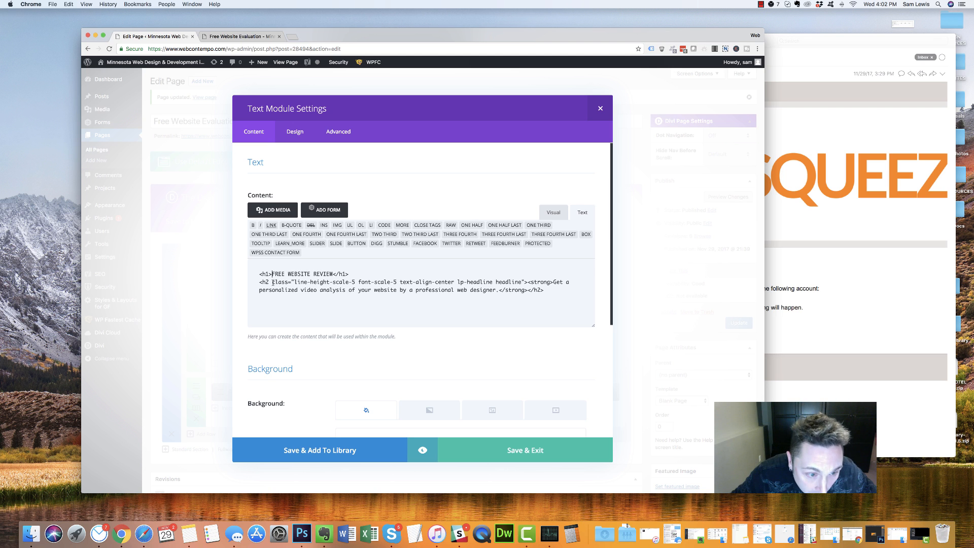
# Remove the class attribute and strong tags from the H2 subheading
pyautogui.moveTo(269, 282); pyautogui.dragTo(525, 282)
pyautogui.press('BackSpace')
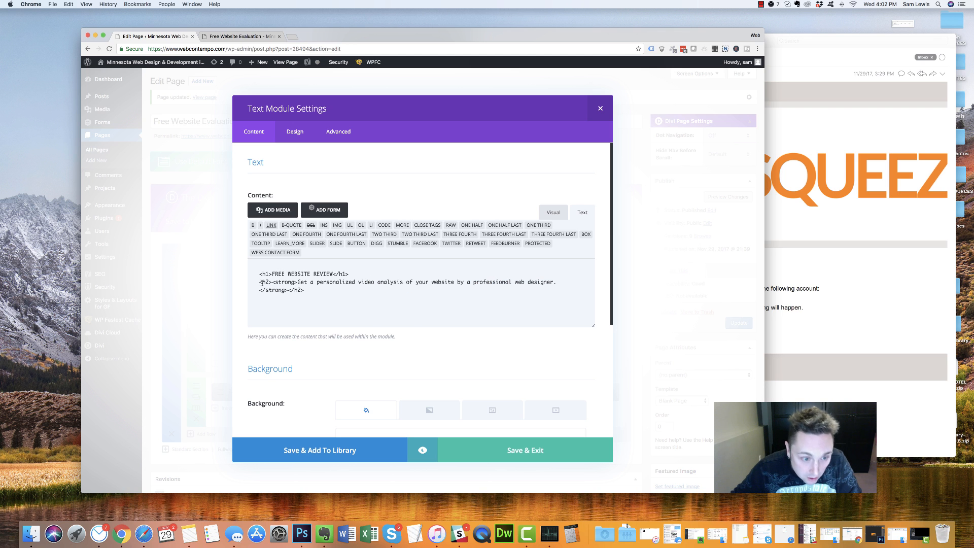
pyautogui.moveTo(272, 282); pyautogui.dragTo(298, 282)
pyautogui.press('BackSpace')
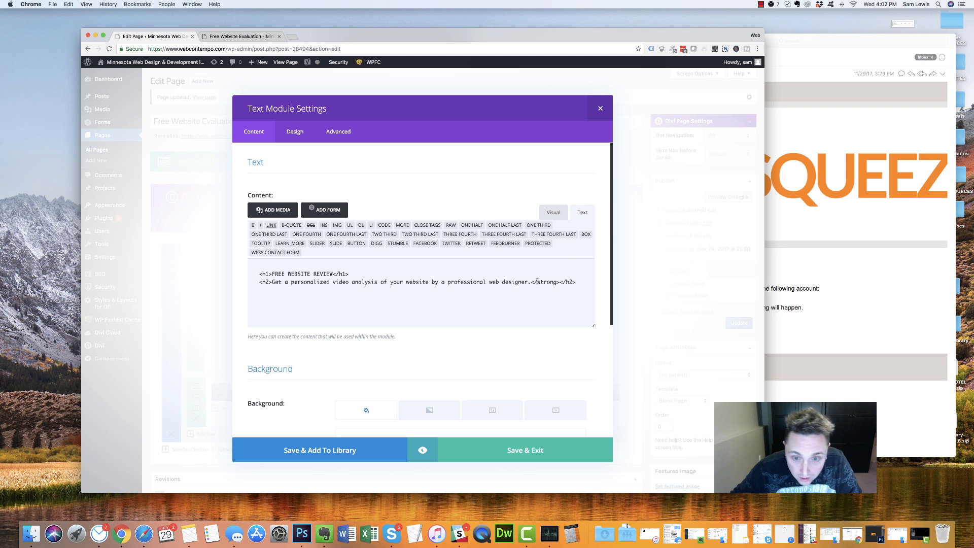
pyautogui.moveTo(531, 282); pyautogui.dragTo(564, 282)
pyautogui.press('BackSpace')
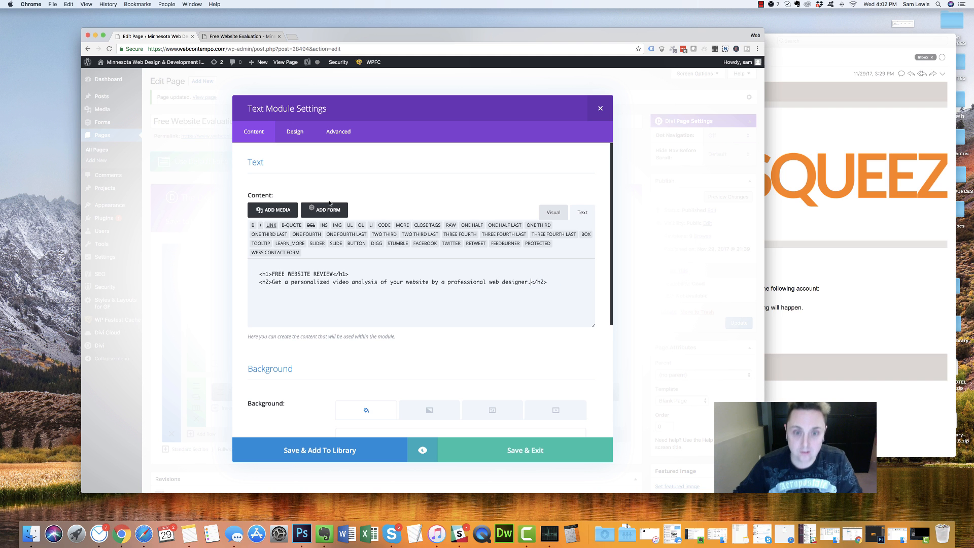
pyautogui.click(293, 131)
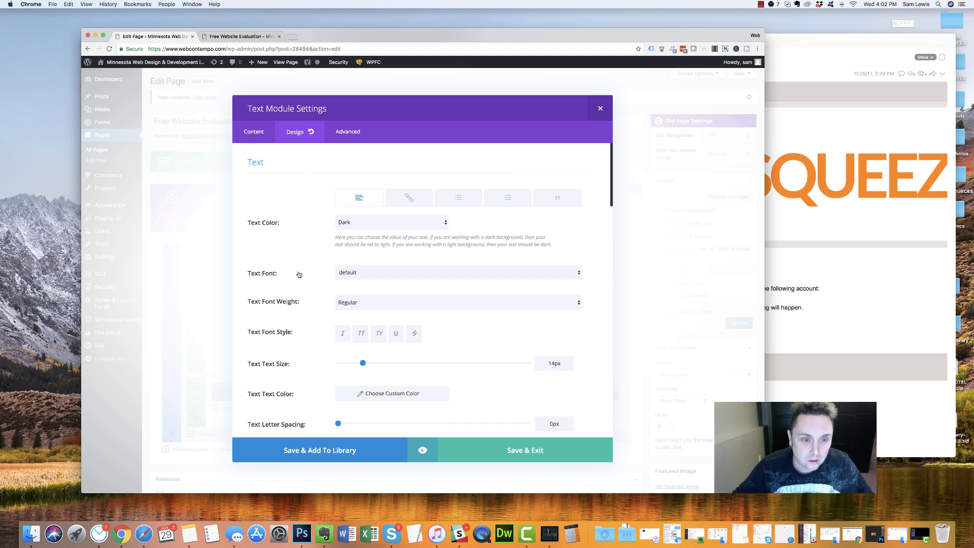
# Make the H1 heading text colour yellow-orange
pyautogui.scroll(-10, 415, 234)
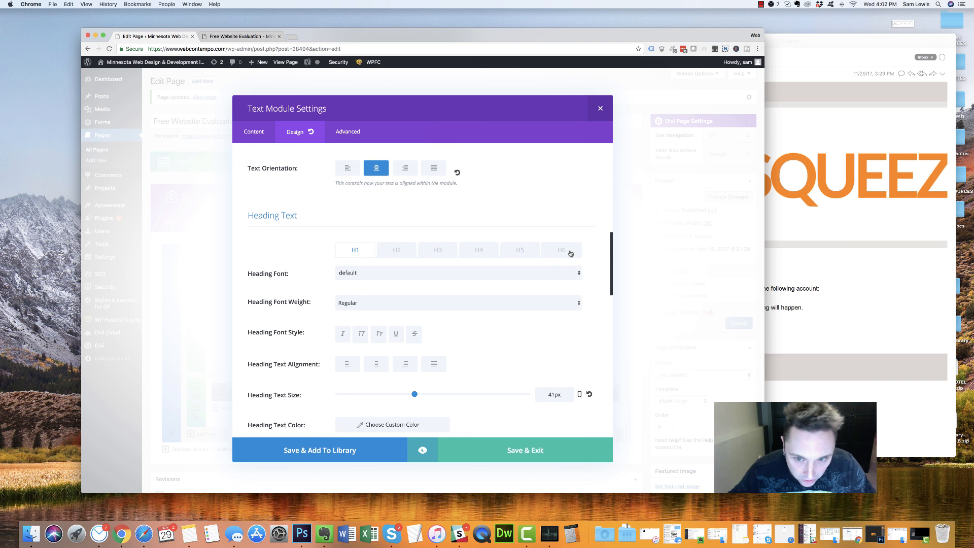
pyautogui.scroll(-5, 304, 324)
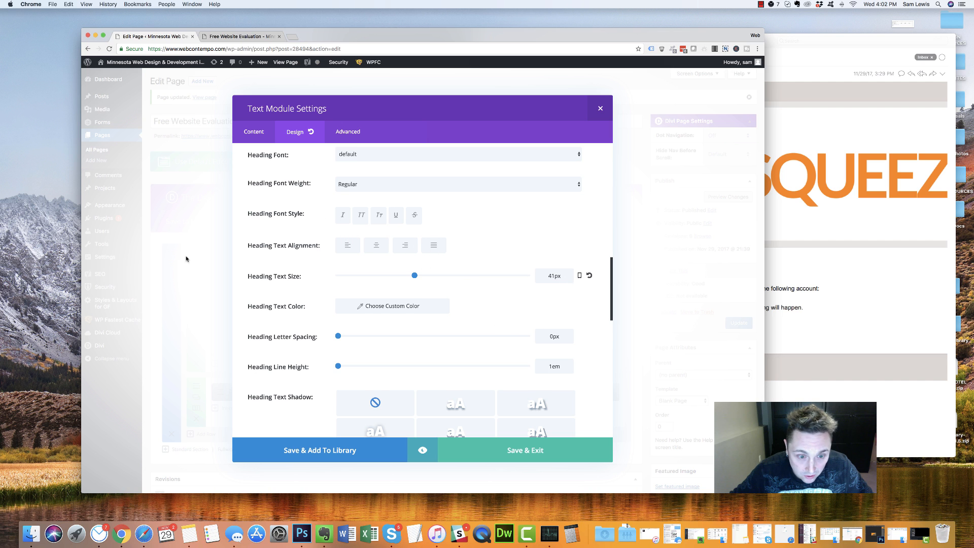
pyautogui.scroll(-1, 355, 263)
pyautogui.click(361, 278)
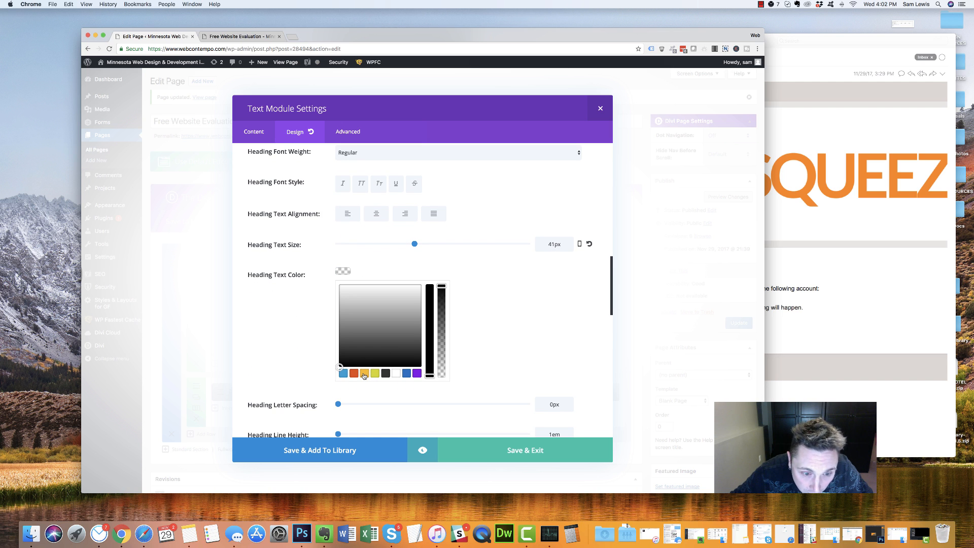
pyautogui.click(363, 374)
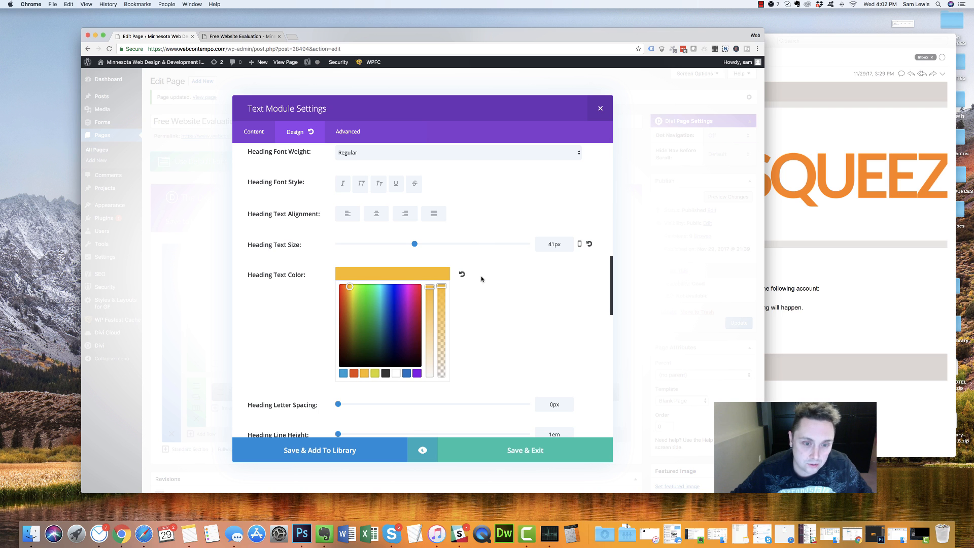
pyautogui.scroll(-3, 481, 272)
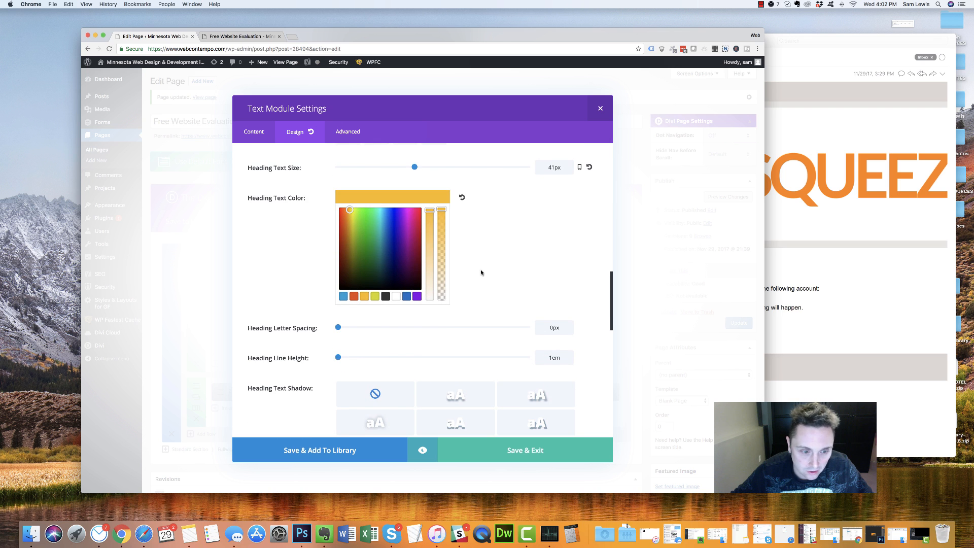
pyautogui.scroll(3, 415, 305)
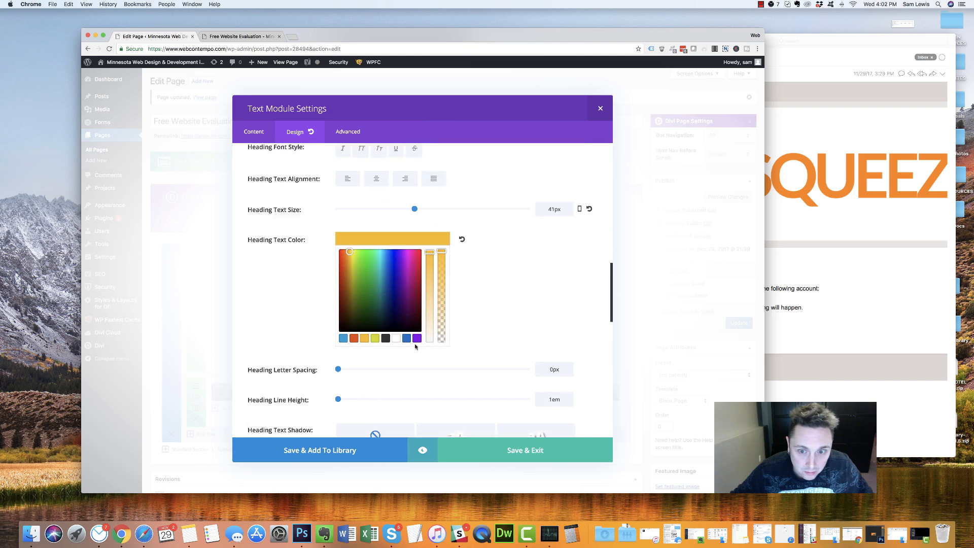
pyautogui.scroll(-2, 424, 187)
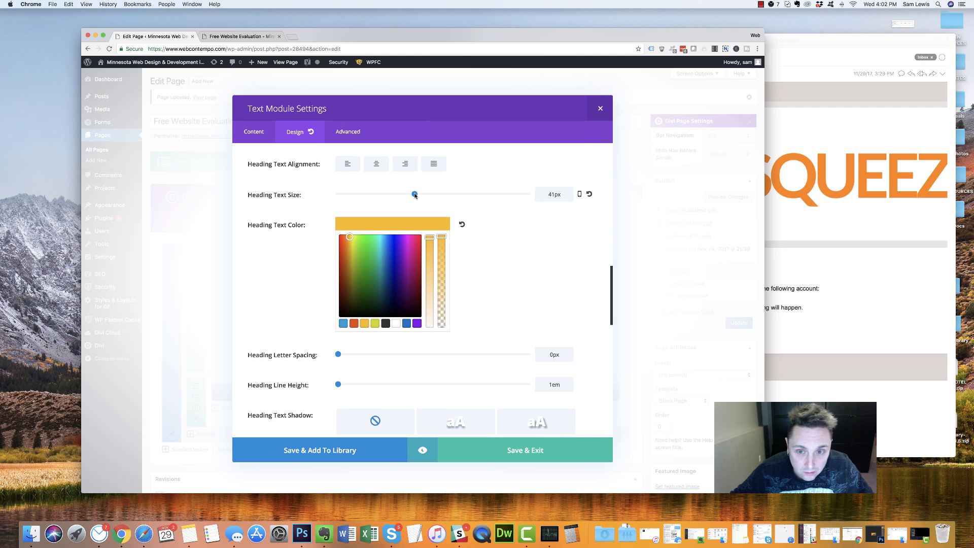
# Set the heading text size to 48px and the line height to 52px
pyautogui.moveTo(416, 195); pyautogui.dragTo(423, 194)
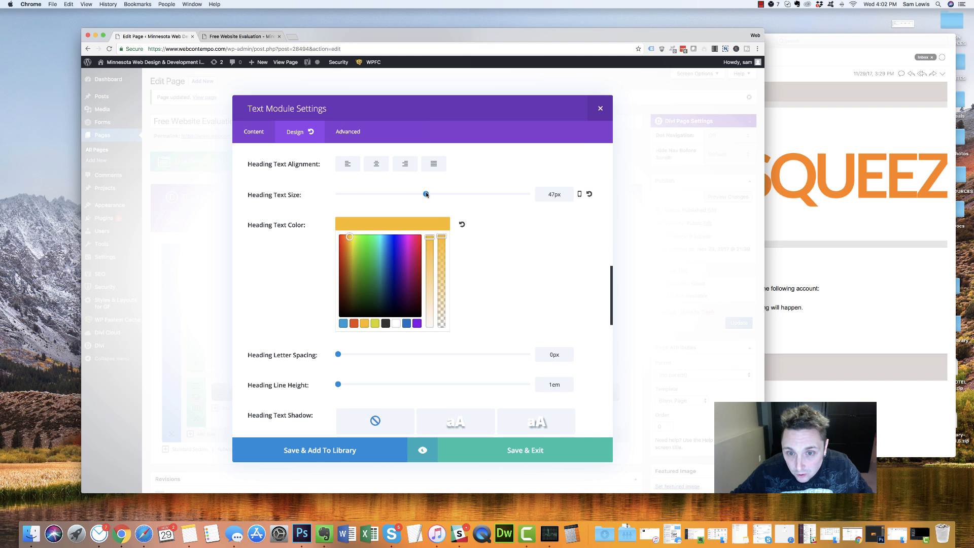
pyautogui.click(550, 384)
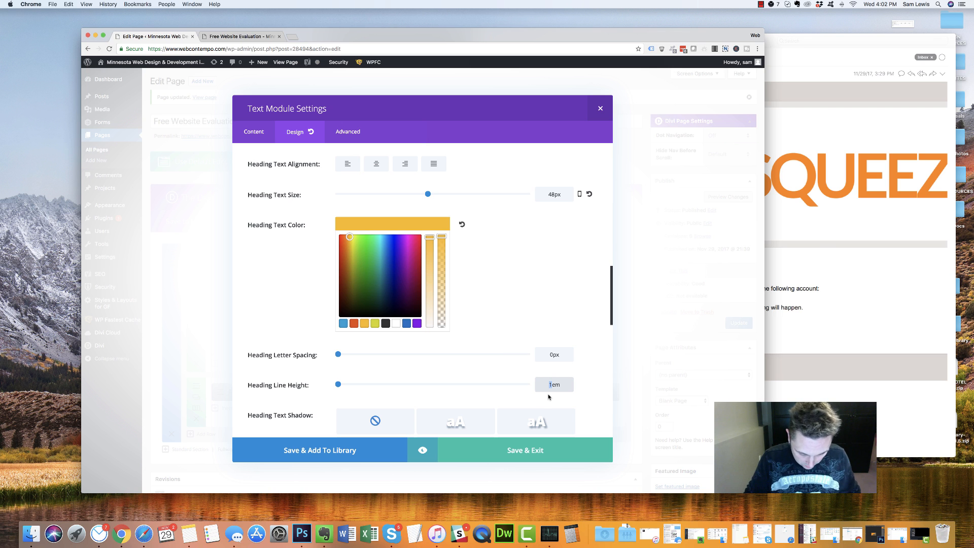
pyautogui.write('52')
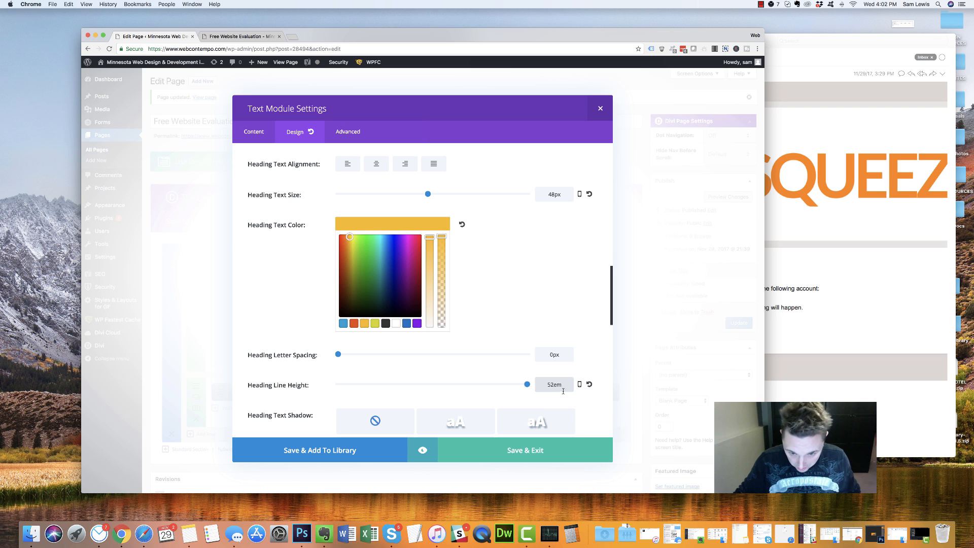
pyautogui.moveTo(554, 385); pyautogui.dragTo(594, 388)
pyautogui.write('px')
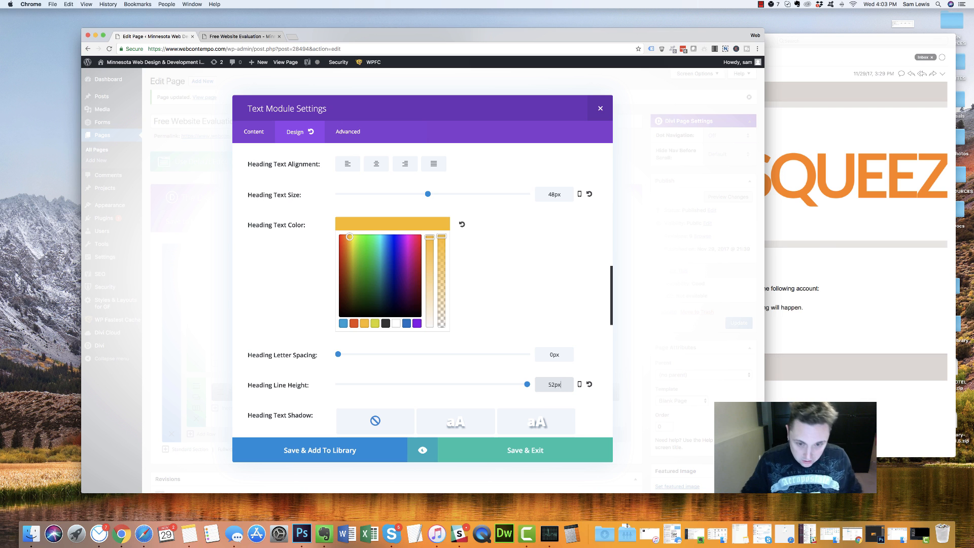
pyautogui.scroll(2, 469, 307)
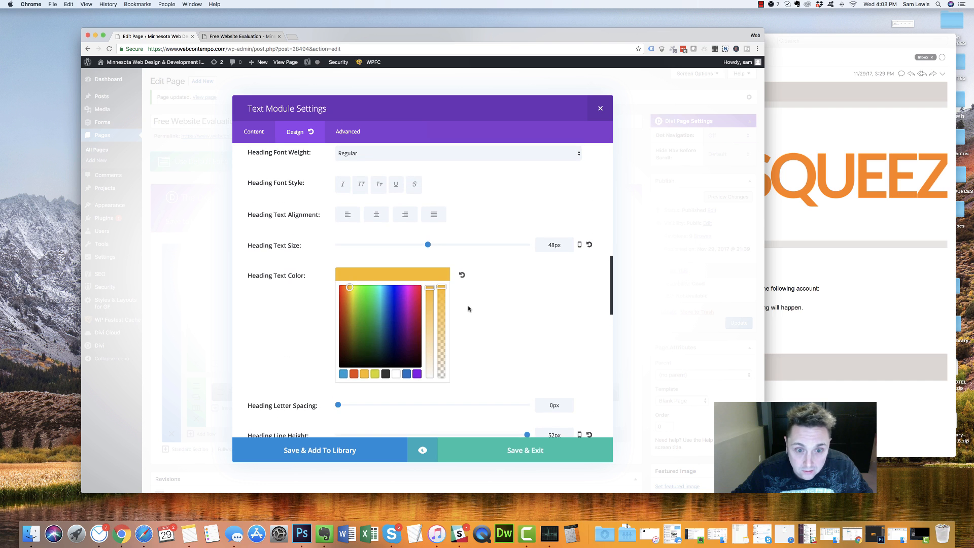
pyautogui.scroll(2, 388, 221)
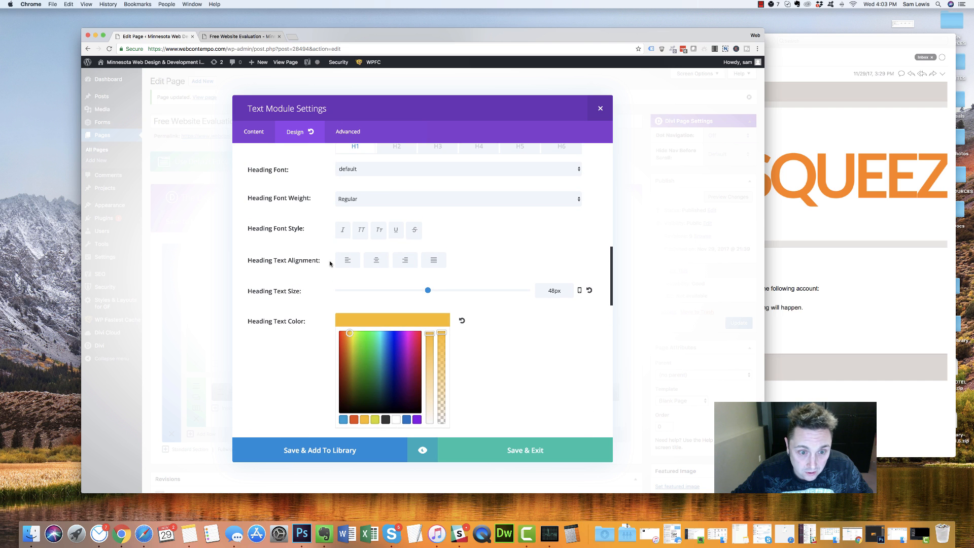
# Centre-align the headline, make it Ultra Bold, and save the settings
pyautogui.click(382, 262)
pyautogui.scroll(2, 276, 245)
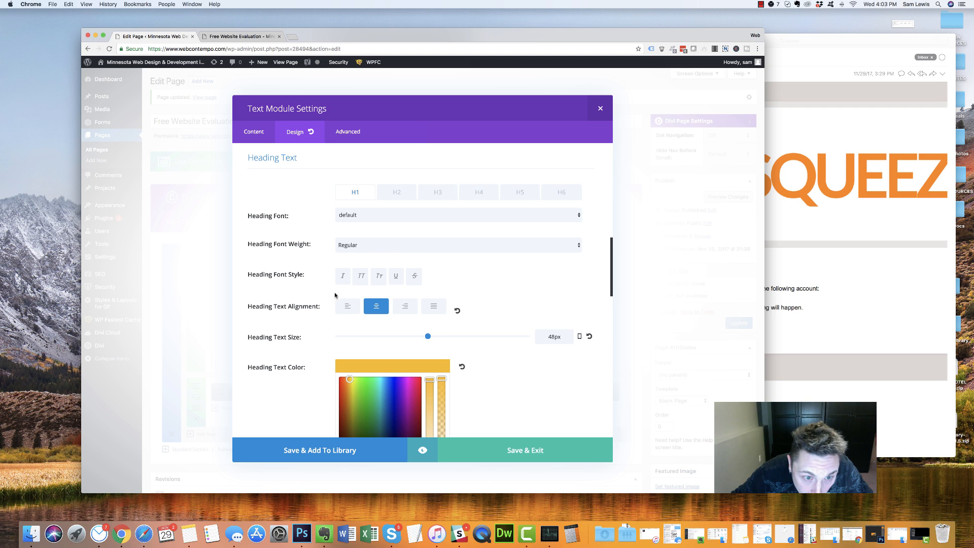
pyautogui.click(379, 245)
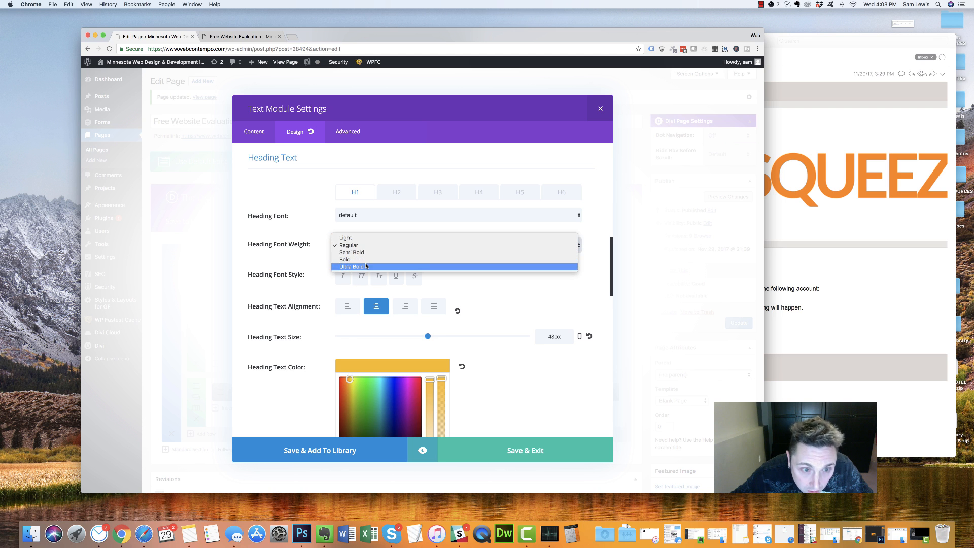
pyautogui.click(380, 267)
pyautogui.click(350, 217)
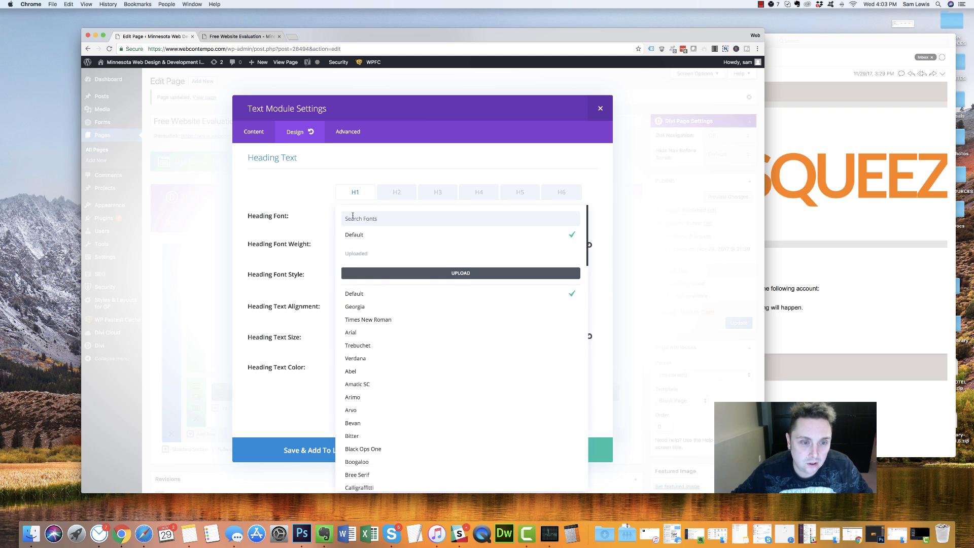
pyautogui.click(306, 204)
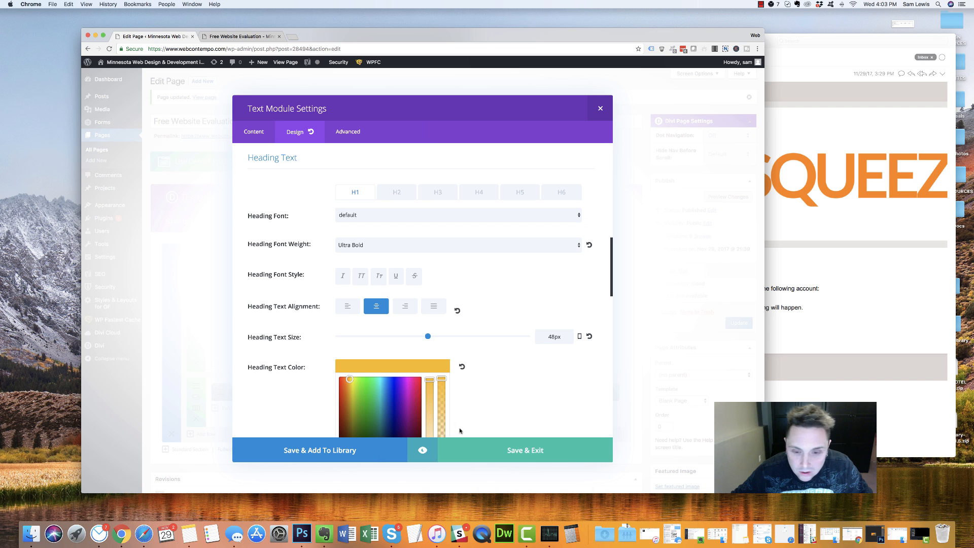
pyautogui.click(516, 449)
# Update the page and reload the live landing page
pyautogui.click(737, 323)
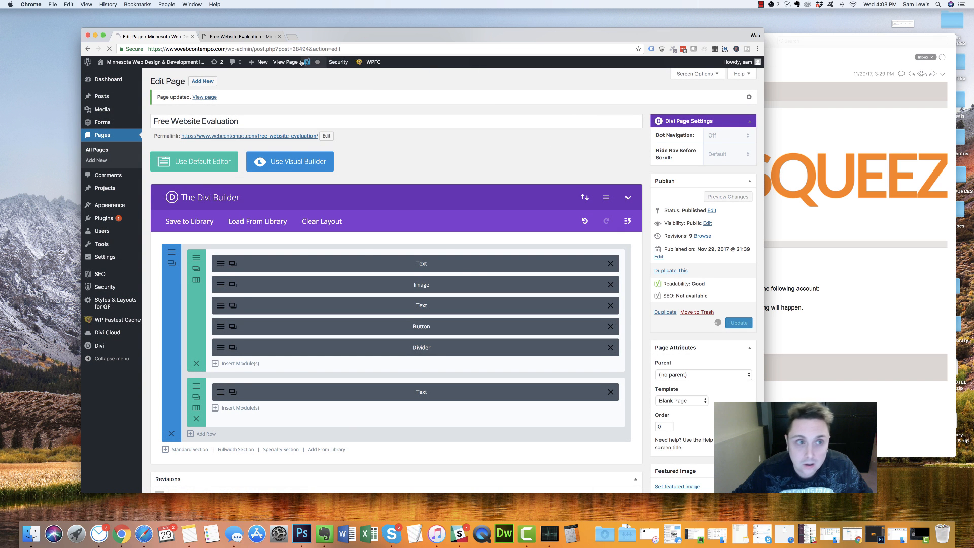
pyautogui.click(238, 36)
pyautogui.click(109, 49)
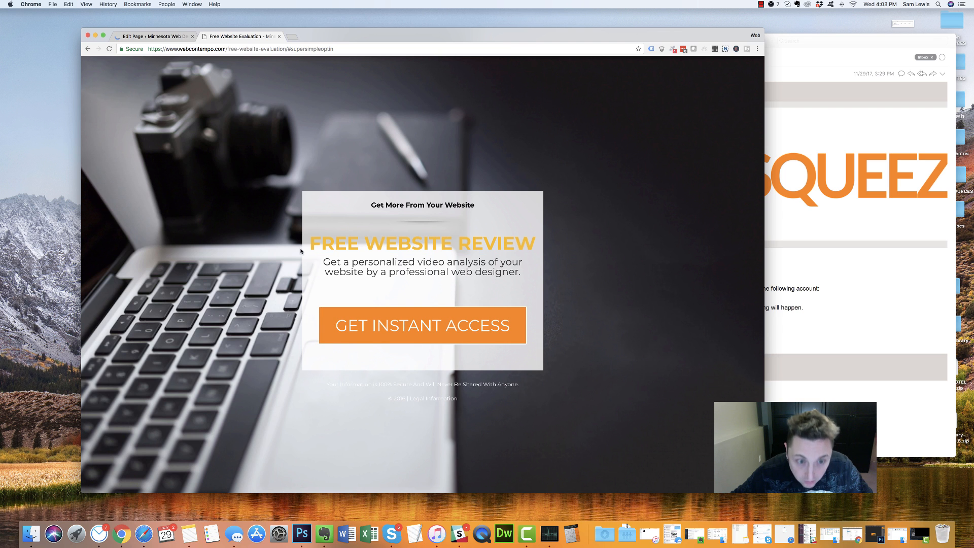
# Inspect the headline and subheading on the live page, then return to the editor
pyautogui.moveTo(519, 270); pyautogui.dragTo(336, 263)
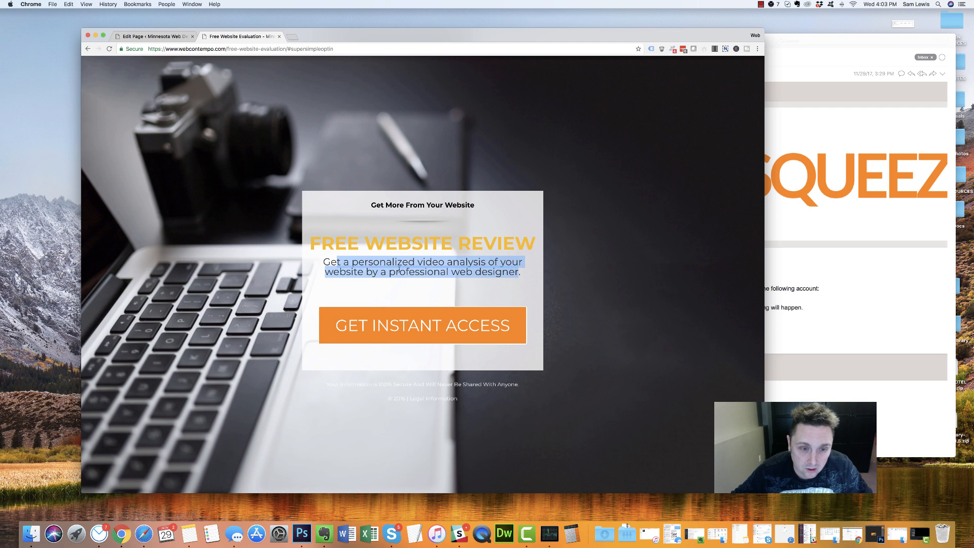
pyautogui.tripleClick(378, 272)
pyautogui.click(379, 285)
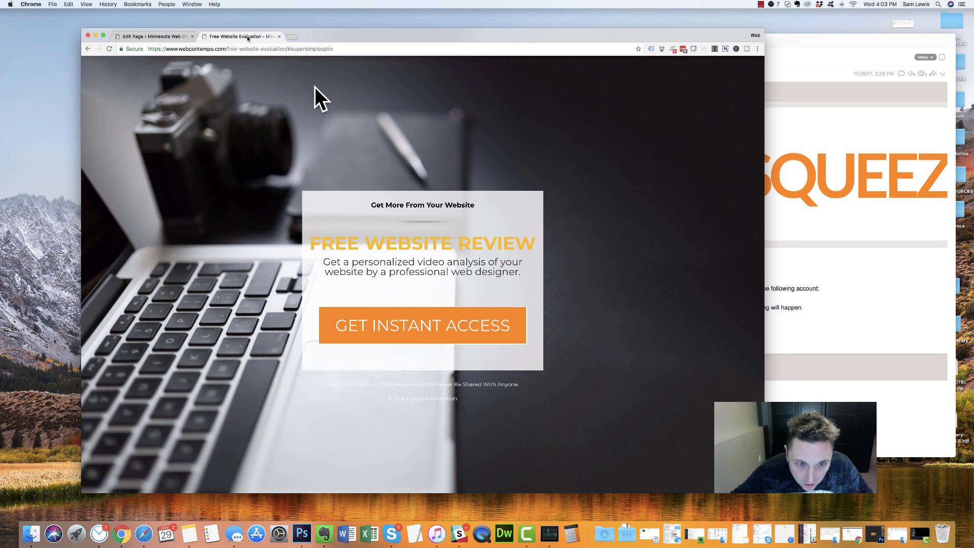
pyautogui.click(153, 36)
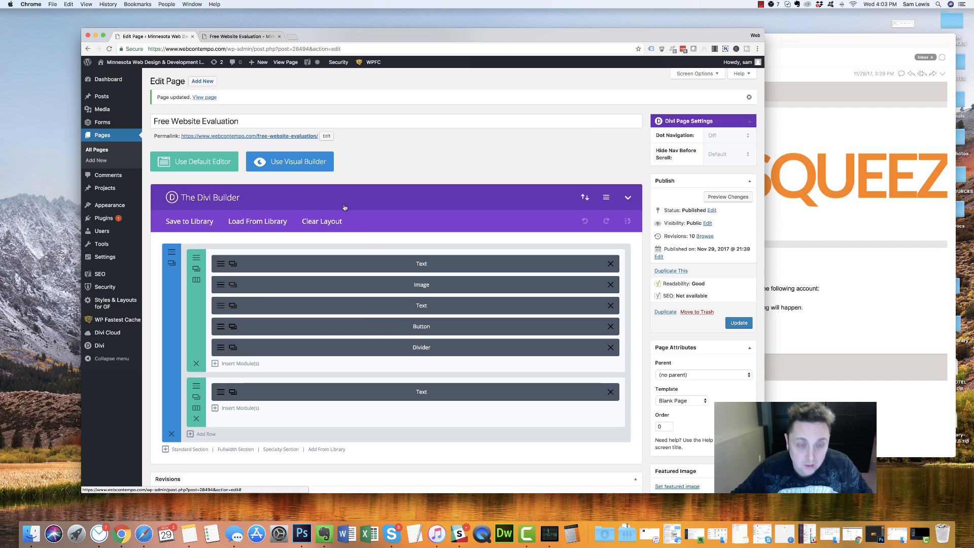
# Enable per-device heading sizes and change the headline colour to orange-red
pyautogui.click(233, 305)
pyautogui.click(305, 136)
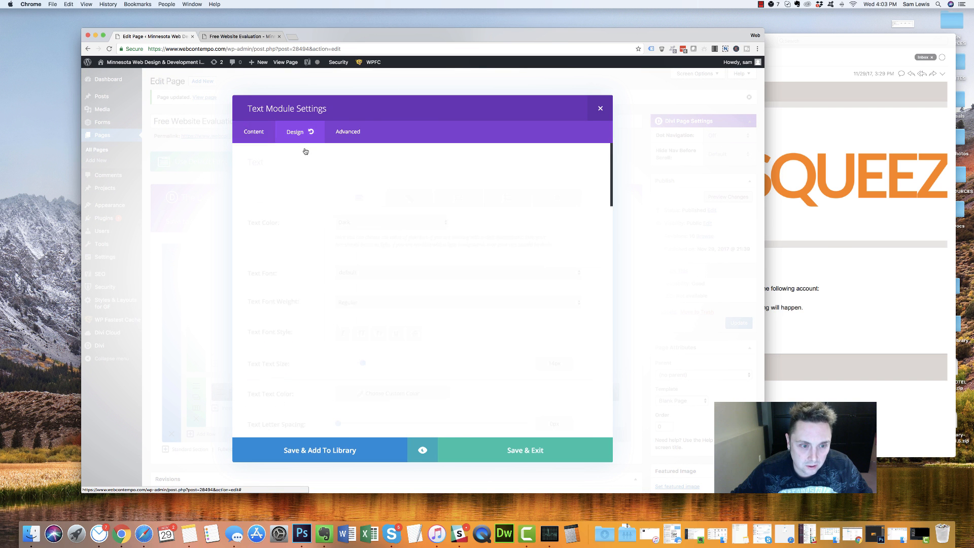
pyautogui.scroll(-10, 302, 285)
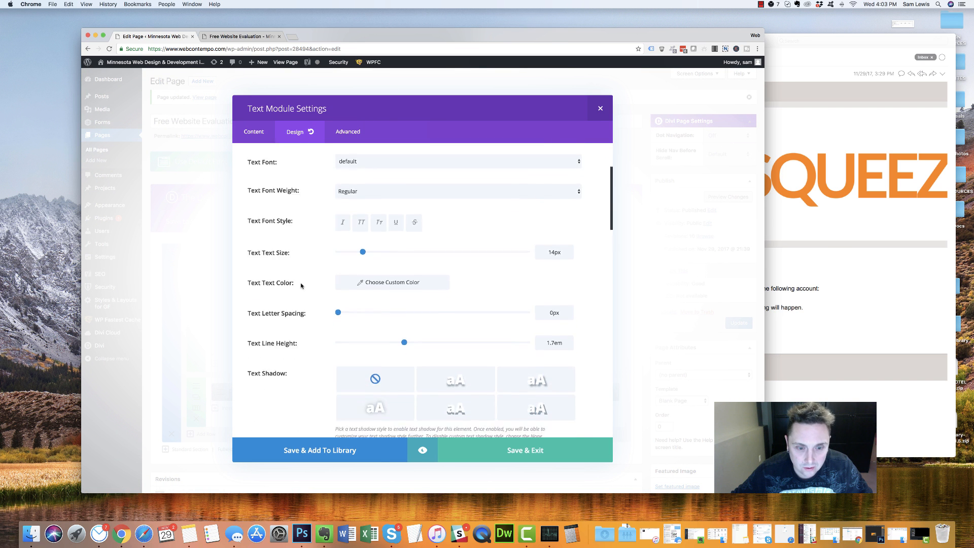
pyautogui.scroll(2, 392, 181)
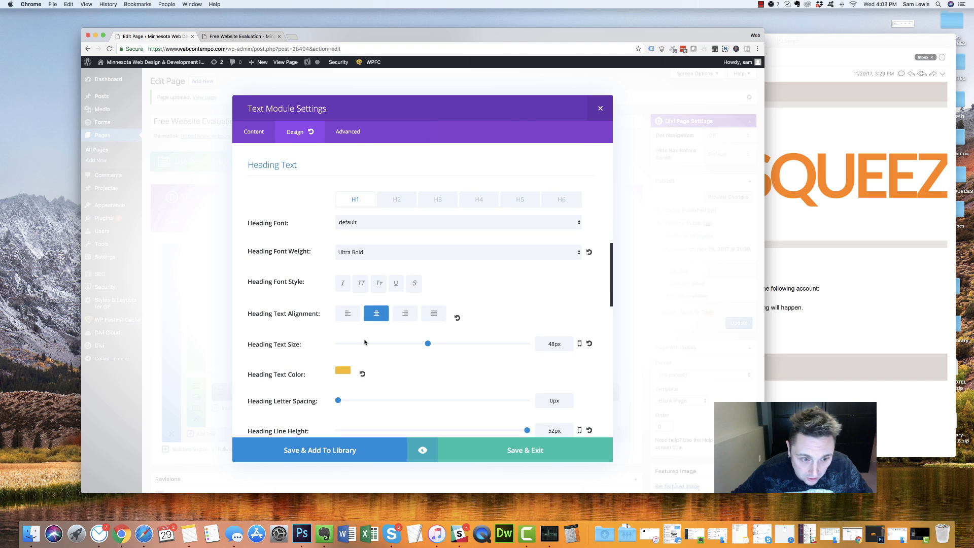
pyautogui.click(580, 344)
pyautogui.scroll(-5, 337, 290)
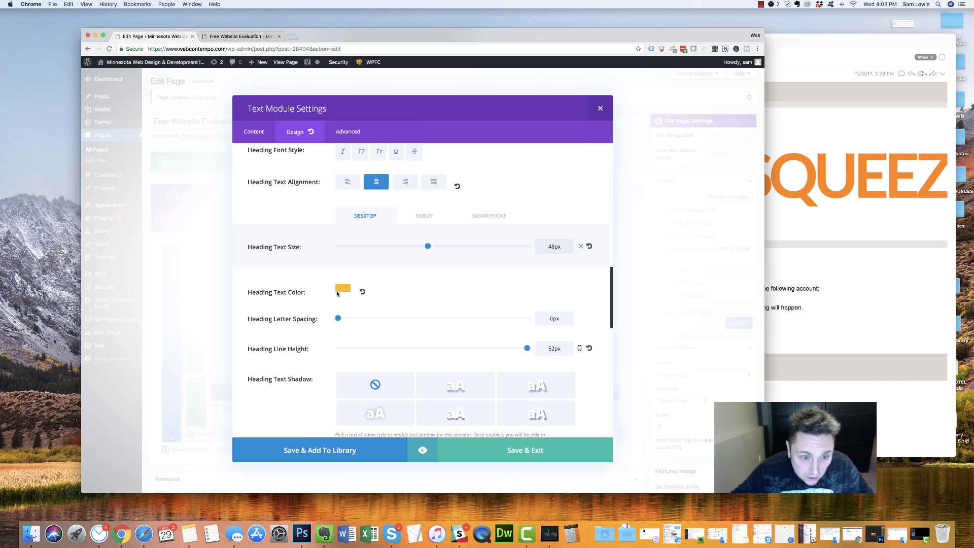
pyautogui.click(339, 288)
pyautogui.click(353, 390)
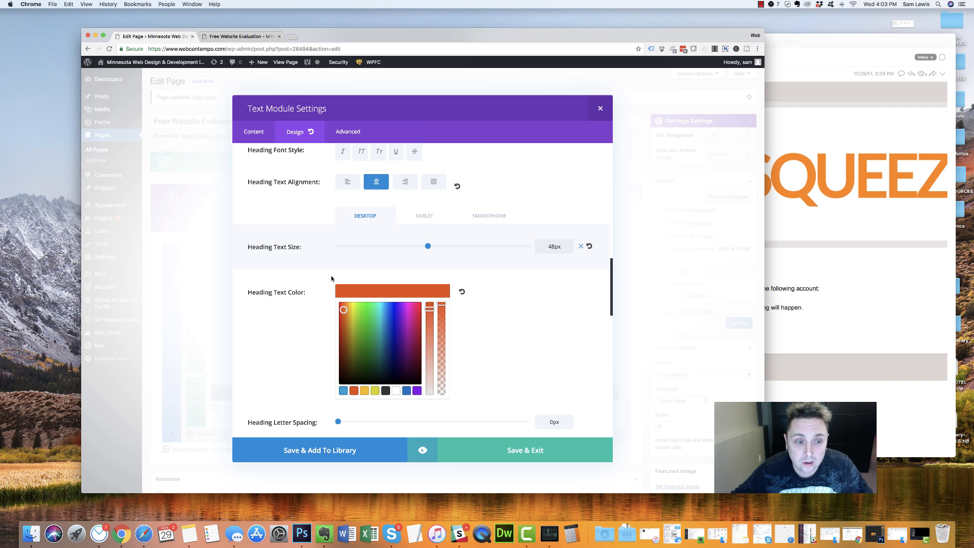
# Set the tablet heading size to 38px with 42px line height, then view the live page
pyautogui.click(425, 217)
pyautogui.moveTo(427, 246); pyautogui.dragTo(406, 247)
pyautogui.scroll(-4, 431, 272)
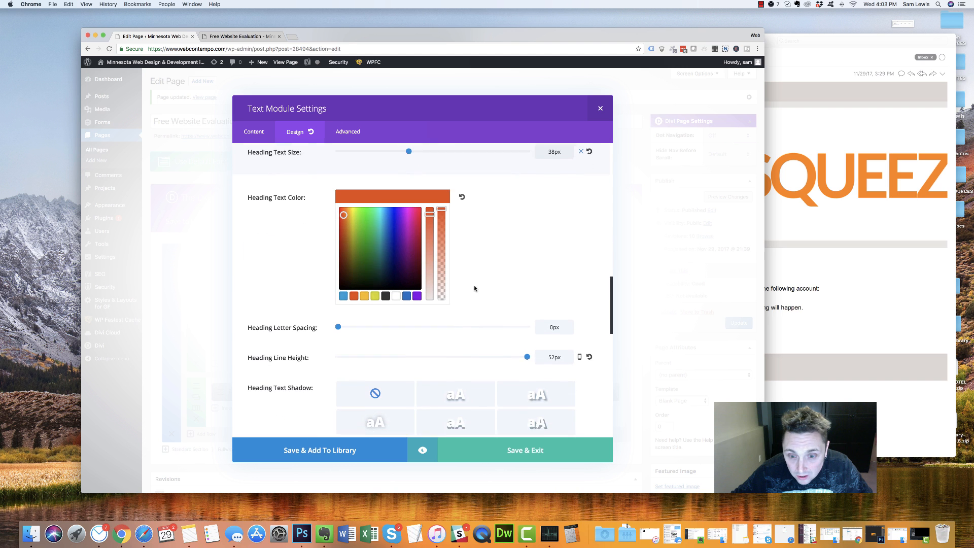
pyautogui.moveTo(551, 344); pyautogui.dragTo(547, 344)
pyautogui.write('4')
pyautogui.scroll(3, 527, 276)
pyautogui.scroll(2, 527, 277)
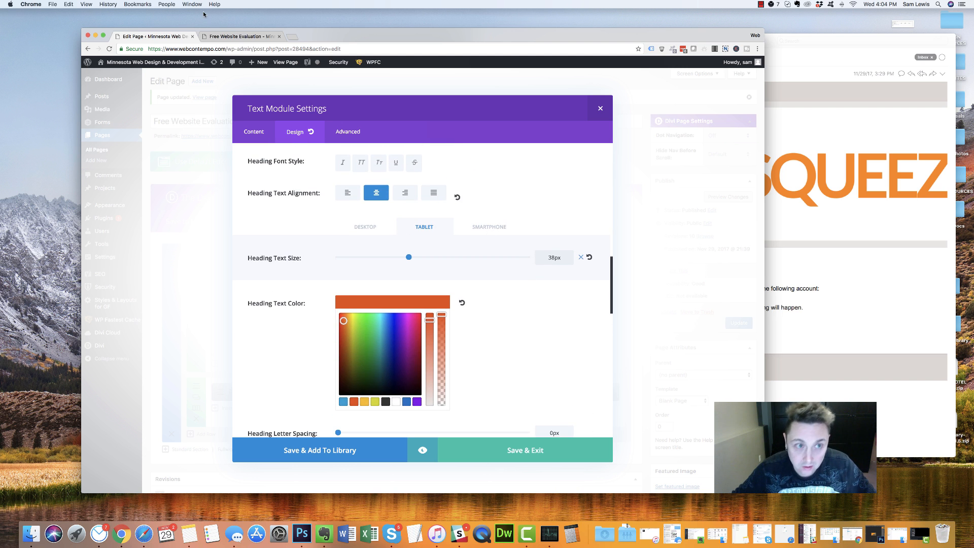
pyautogui.click(475, 232)
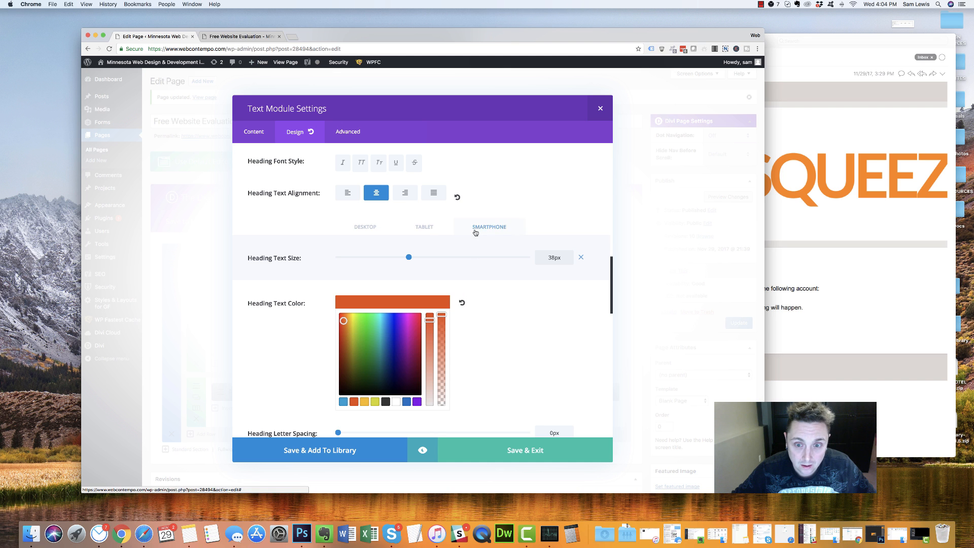
pyautogui.click(428, 231)
pyautogui.scroll(-4, 466, 398)
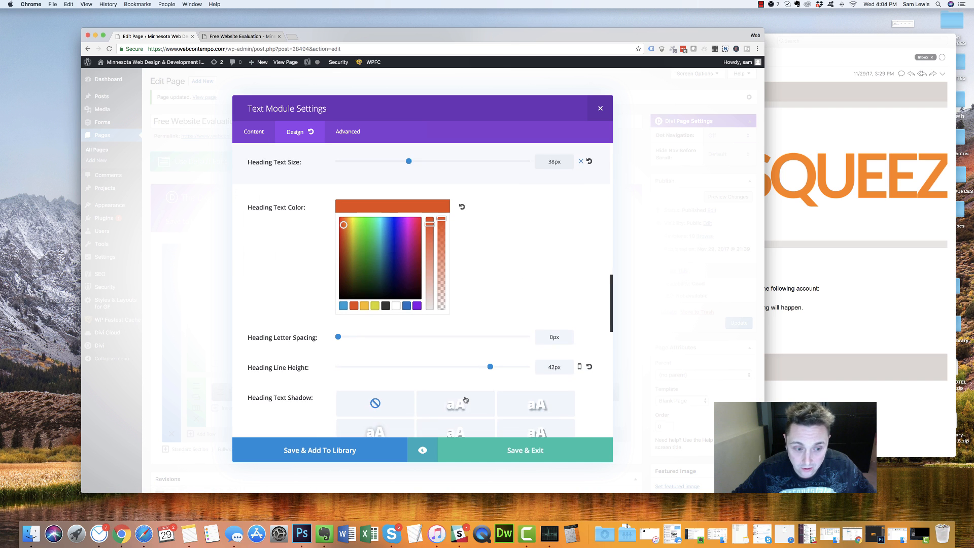
pyautogui.scroll(-2, 466, 398)
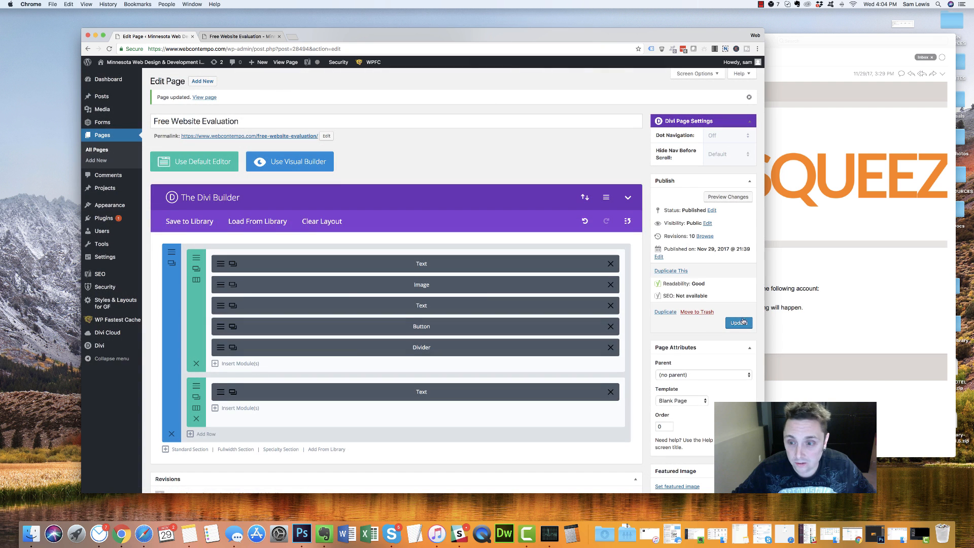
pyautogui.click(235, 40)
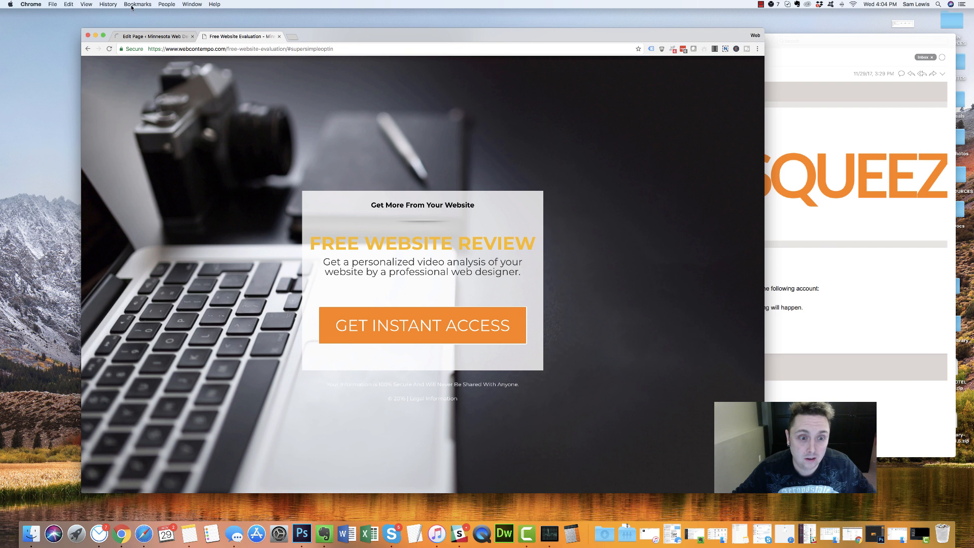
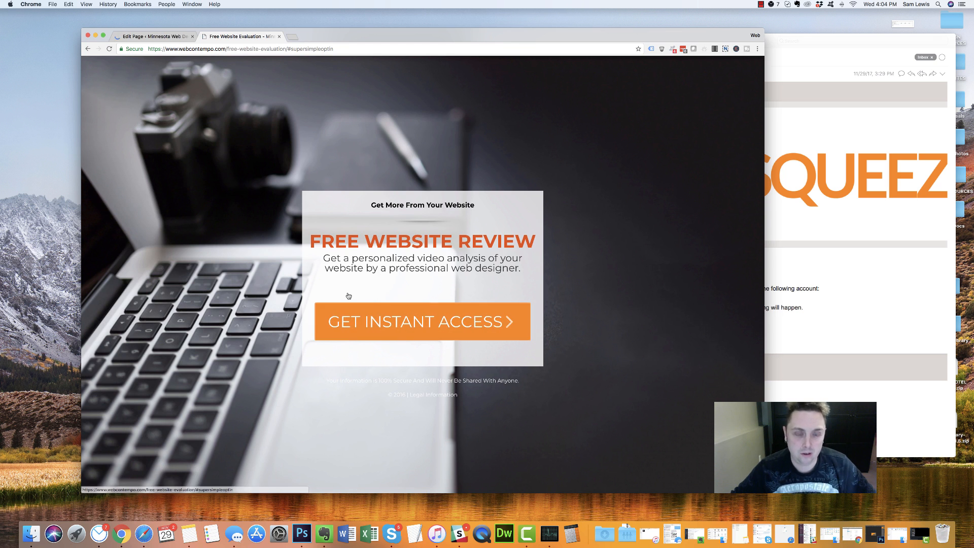
# Select the subtitle sentence on the live page, then return to the page editor
pyautogui.moveTo(324, 259); pyautogui.dragTo(515, 287)
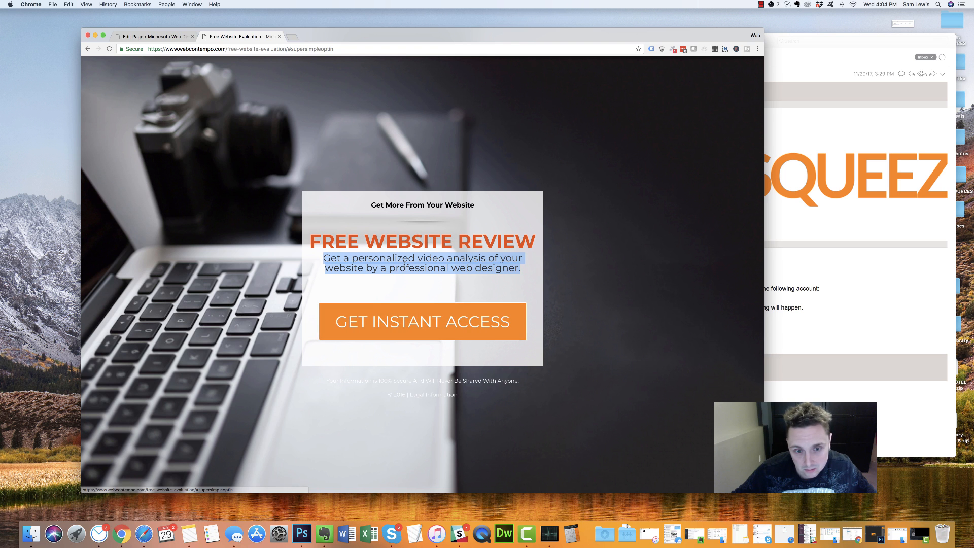
pyautogui.click(175, 37)
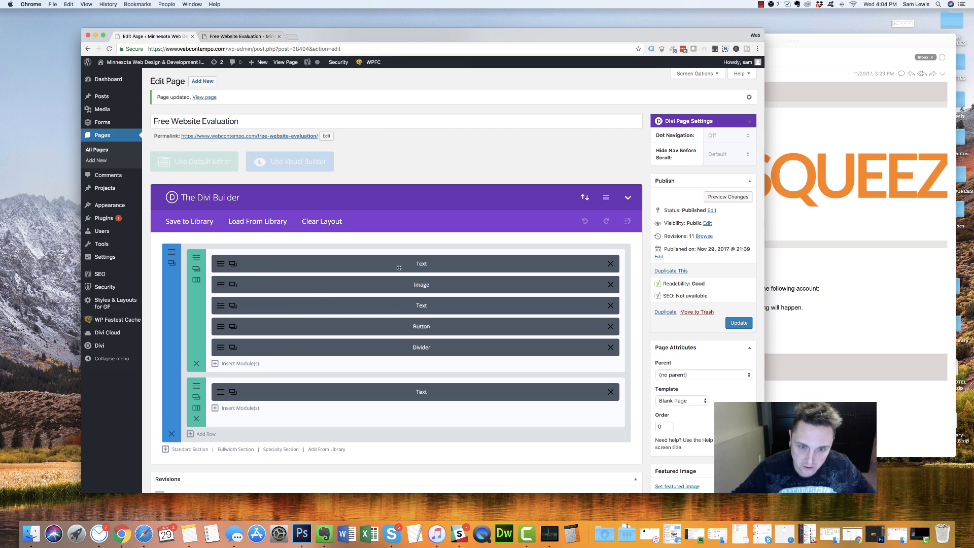
# Make the H2 subtitle bold and centred with a 32px line height
pyautogui.click(219, 309)
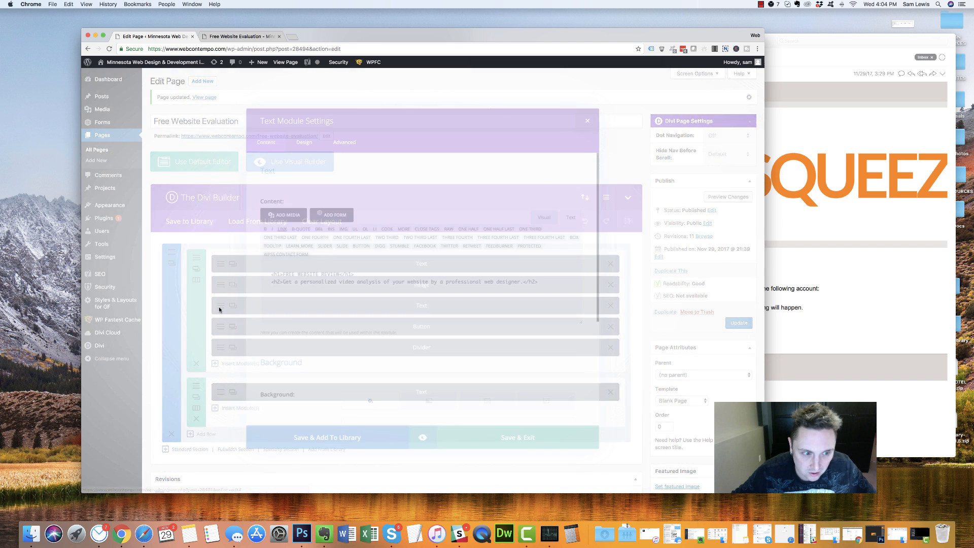
pyautogui.click(296, 131)
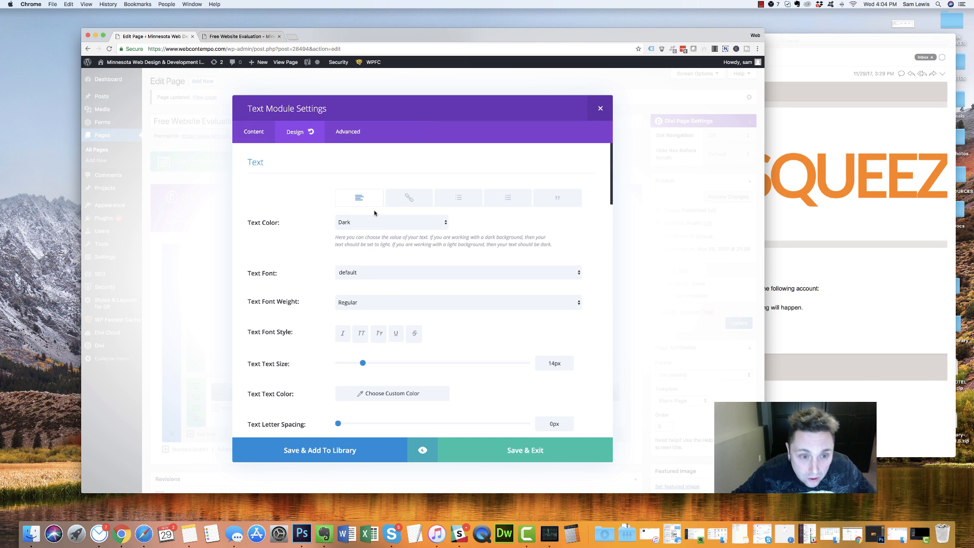
pyautogui.scroll(-15, 401, 299)
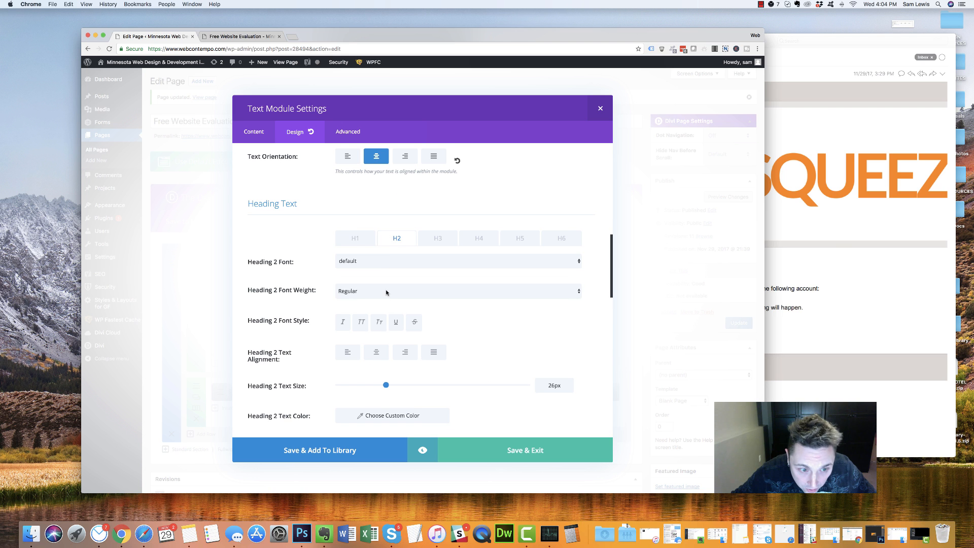
pyautogui.click(386, 293)
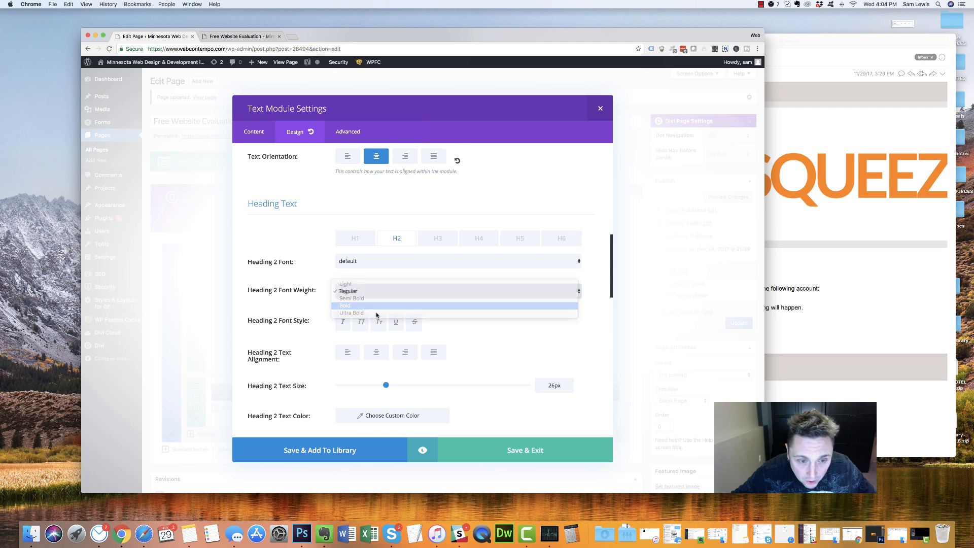
pyautogui.click(378, 305)
pyautogui.scroll(-5, 365, 302)
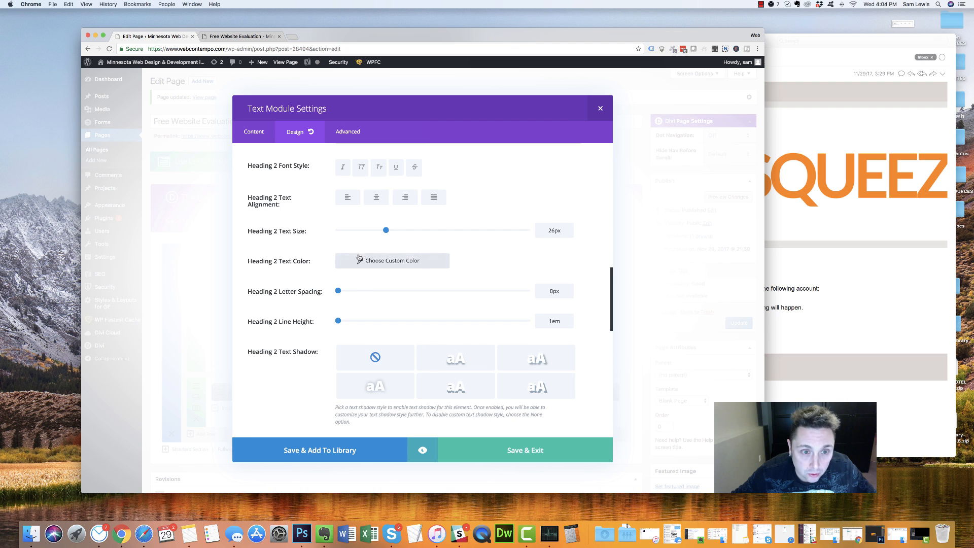
pyautogui.scroll(-2, 386, 284)
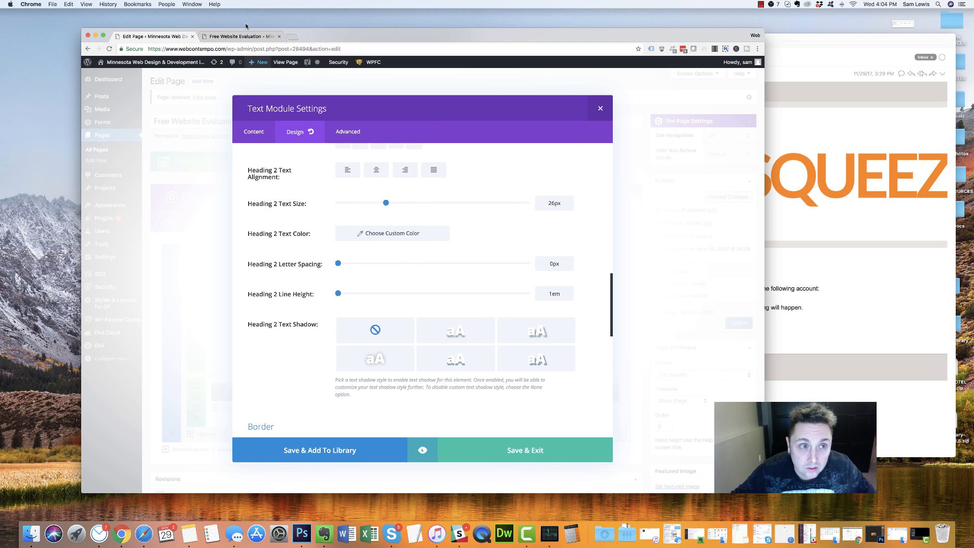
pyautogui.scroll(1, 305, 270)
pyautogui.scroll(5, 305, 270)
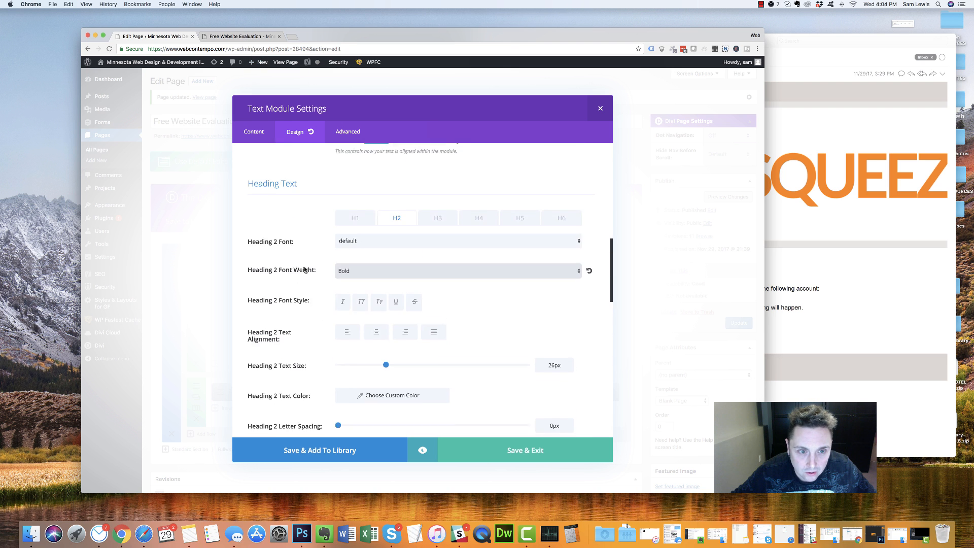
pyautogui.scroll(-3, 507, 304)
pyautogui.scroll(-5, 454, 320)
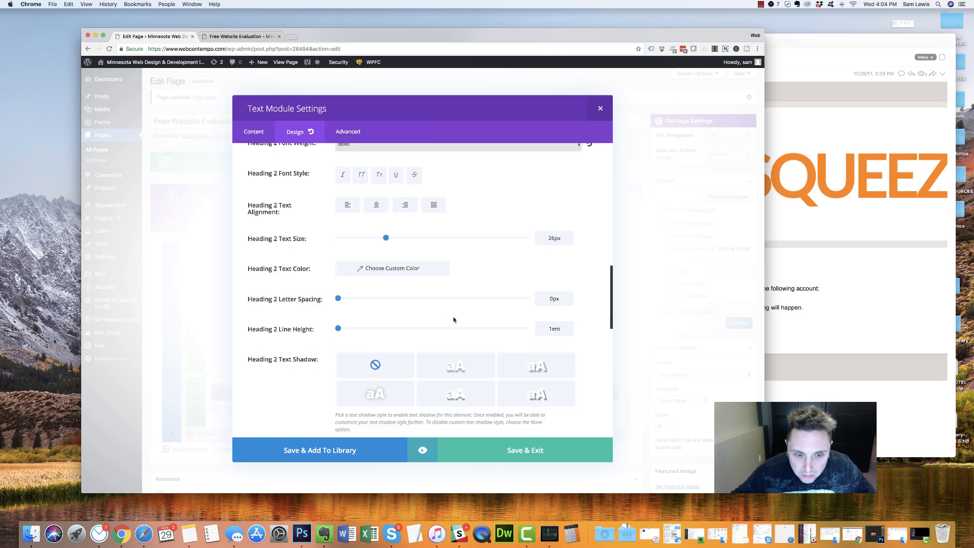
pyautogui.doubleClick(561, 282)
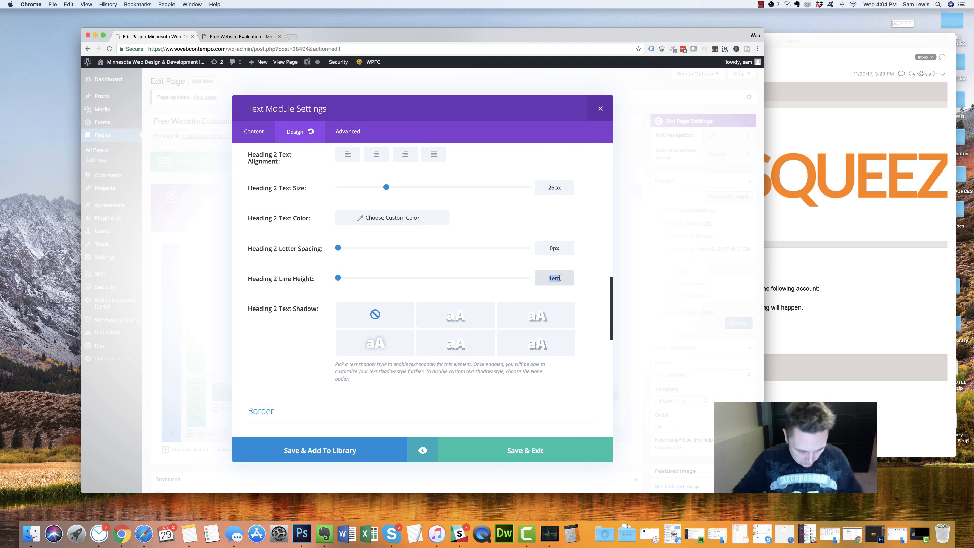
pyautogui.write('32px')
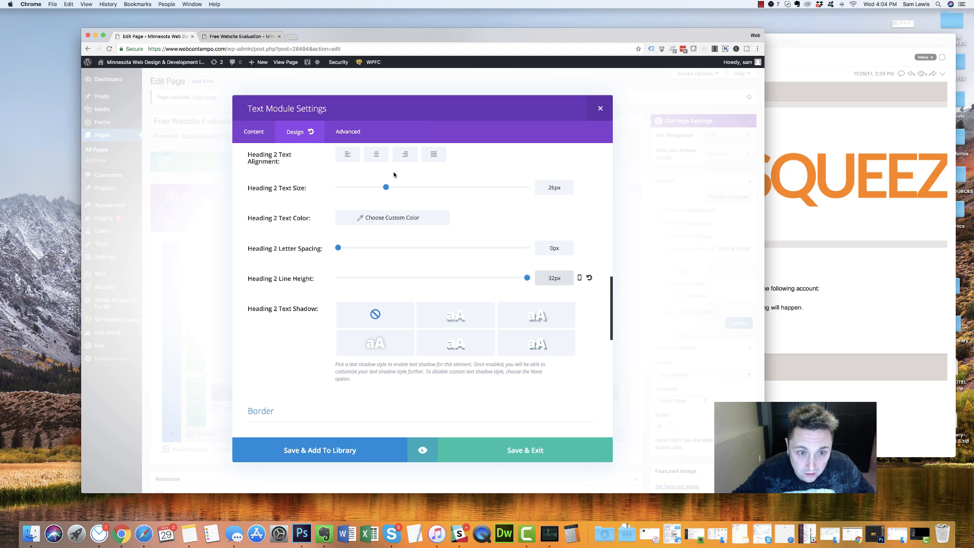
pyautogui.click(378, 159)
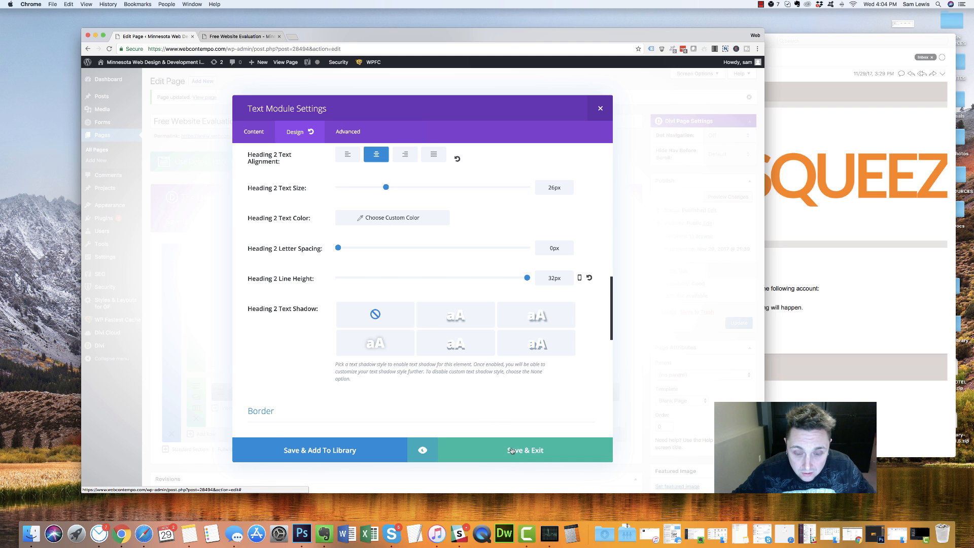
# Apply a text shadow preset to the H1 FREE WEBSITE REVIEW heading and save the module
pyautogui.scroll(5, 355, 233)
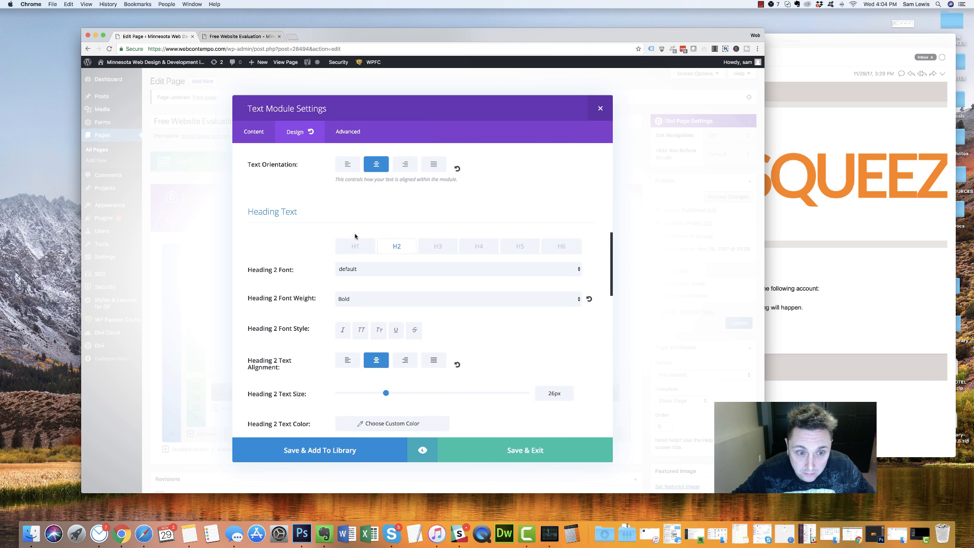
pyautogui.click(354, 238)
pyautogui.scroll(-2, 365, 279)
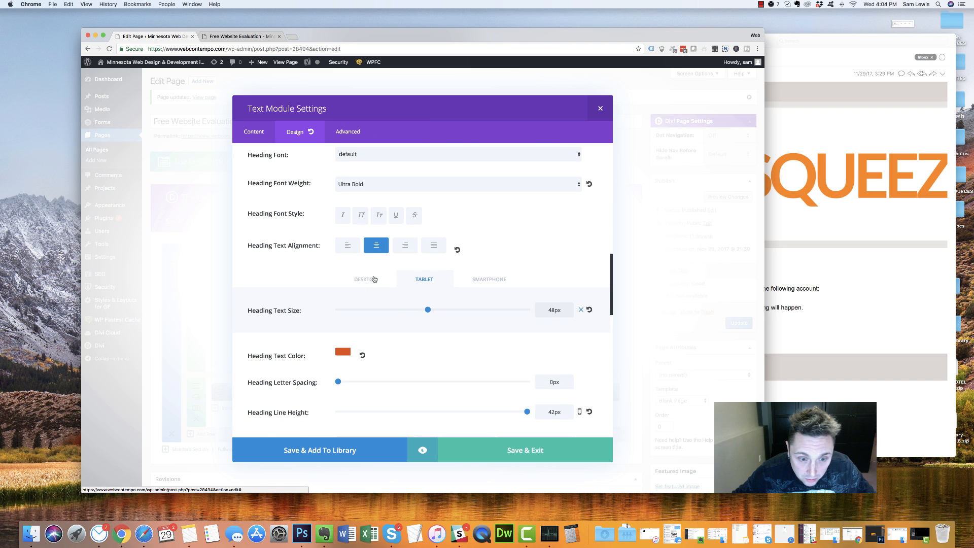
pyautogui.scroll(-4, 370, 303)
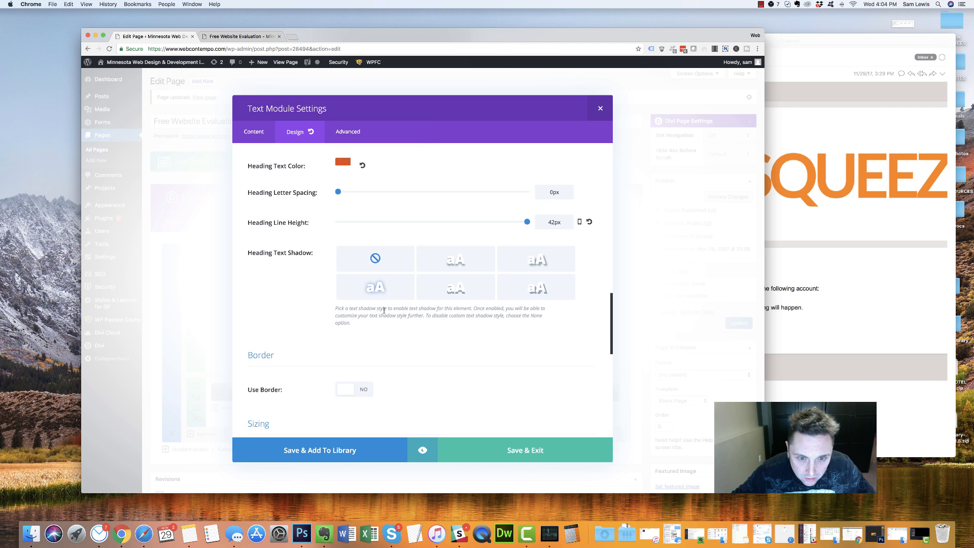
pyautogui.click(380, 289)
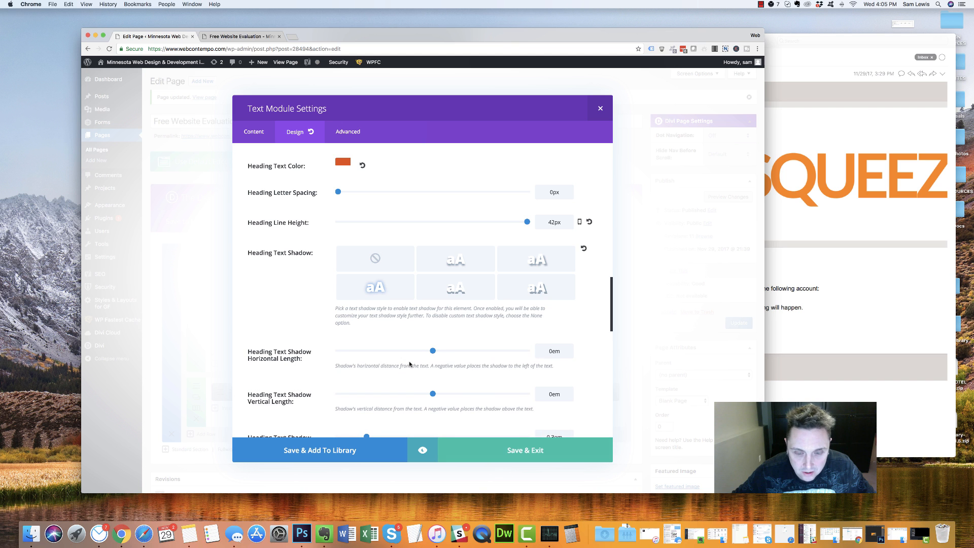
pyautogui.scroll(4, 358, 268)
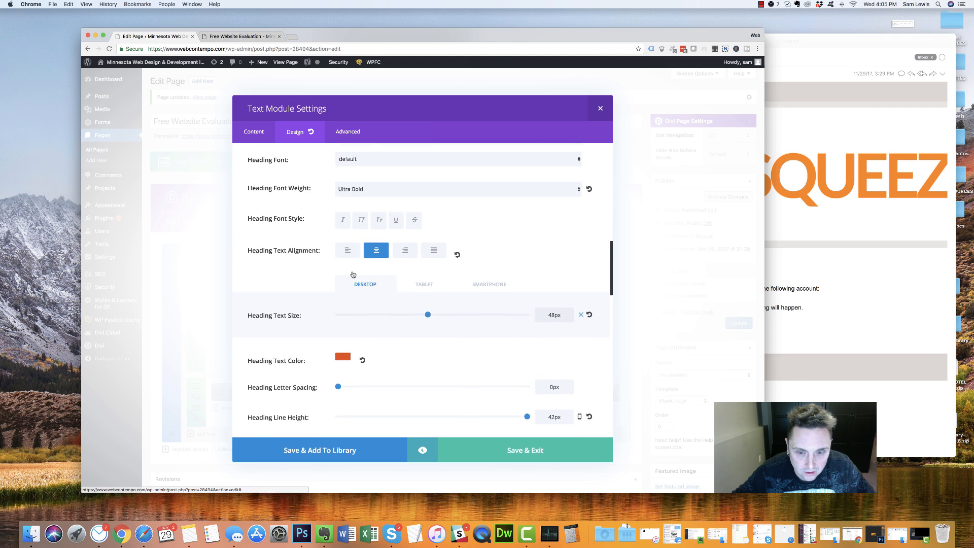
pyautogui.scroll(-3, 344, 307)
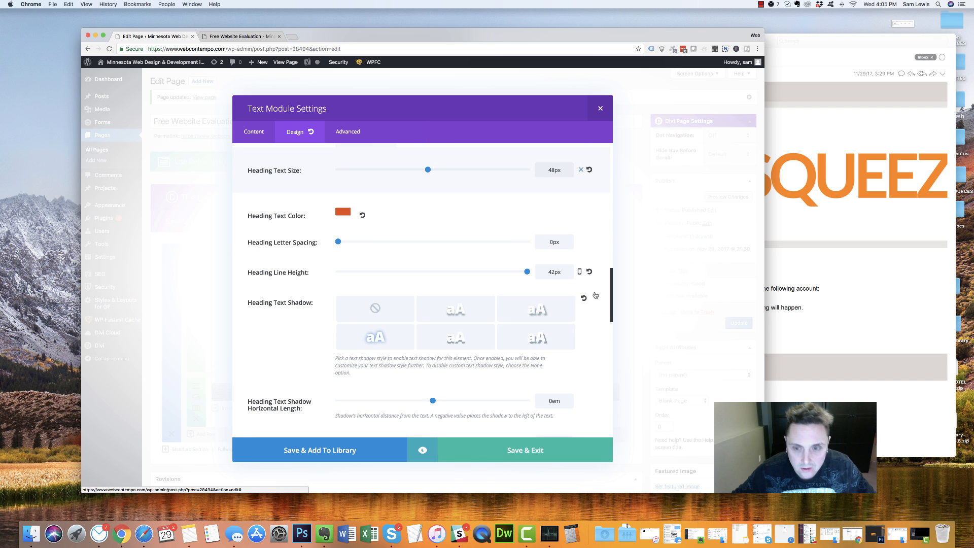
pyautogui.click(534, 450)
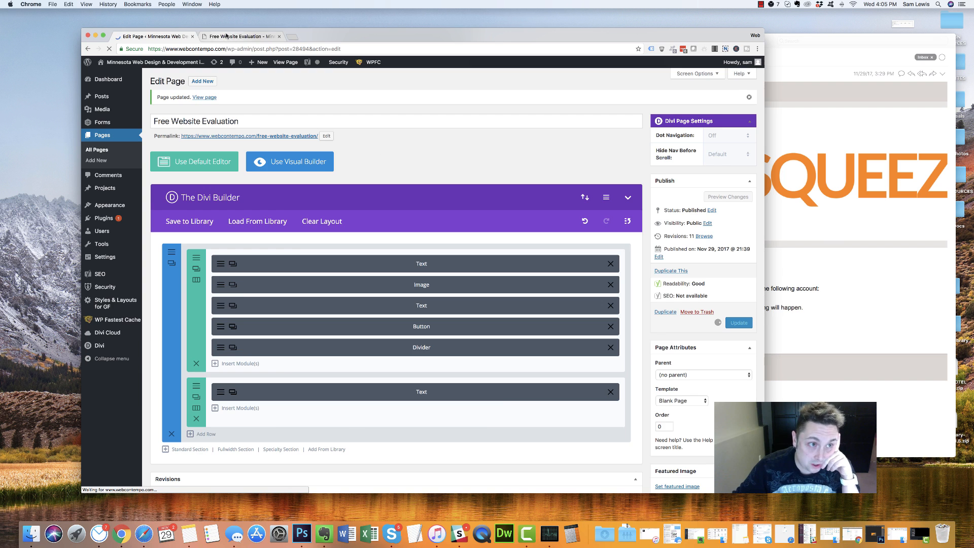
pyautogui.click(230, 36)
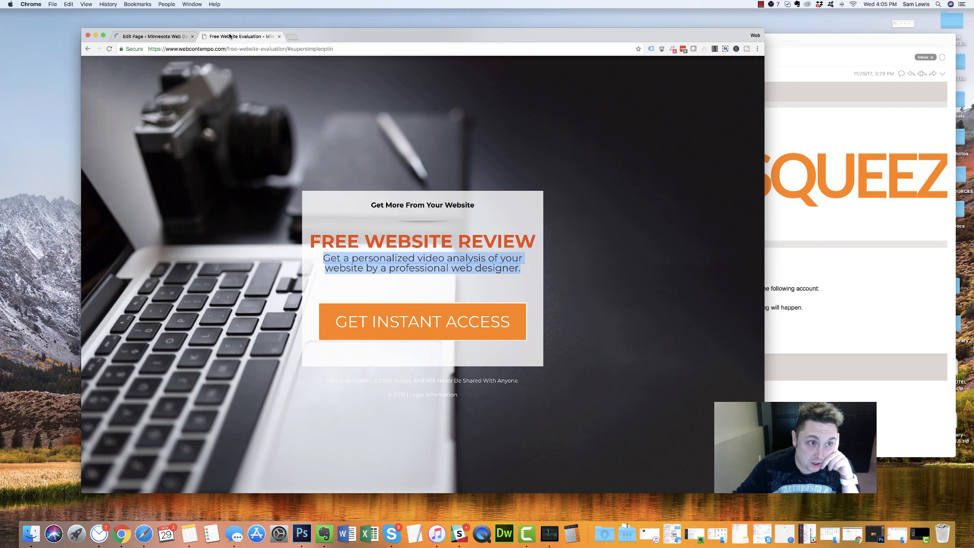
pyautogui.click(110, 49)
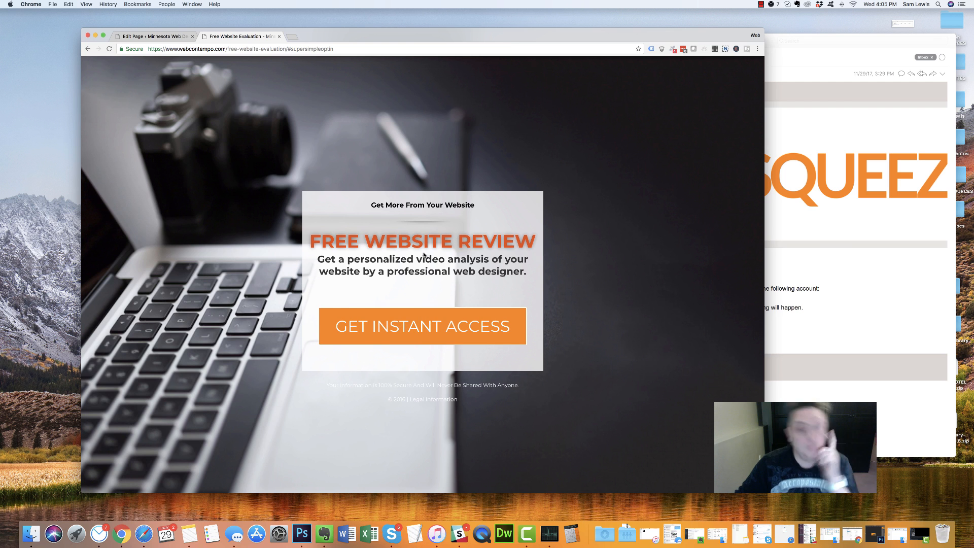
pyautogui.moveTo(524, 272); pyautogui.dragTo(316, 258)
pyautogui.click(382, 300)
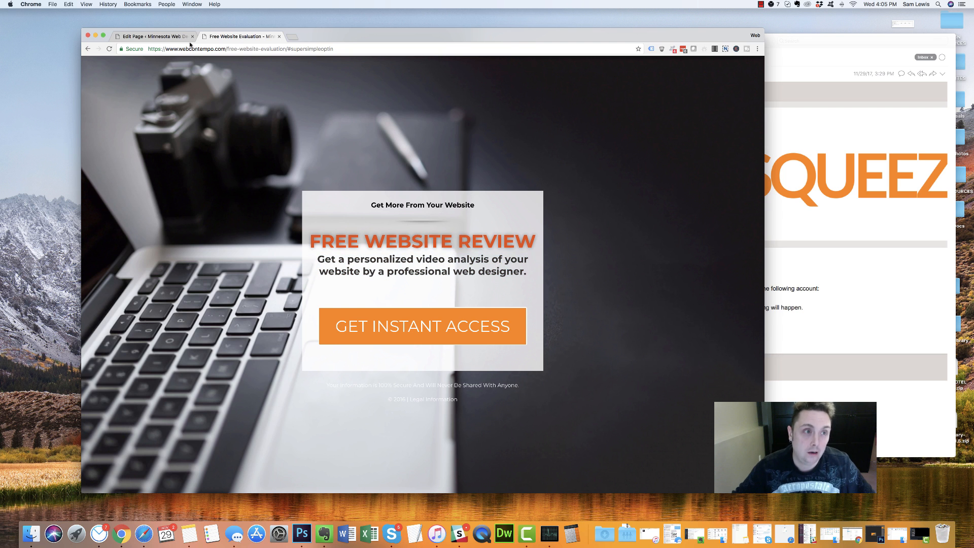
pyautogui.moveTo(538, 245); pyautogui.dragTo(342, 231)
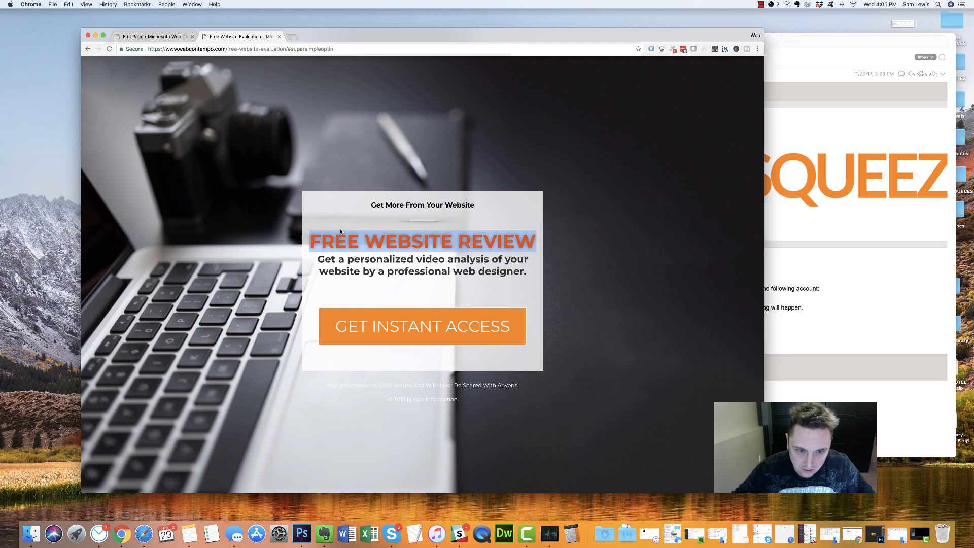
# Reduce the headline's text shadow blur strength to about 0.1em
pyautogui.click(152, 36)
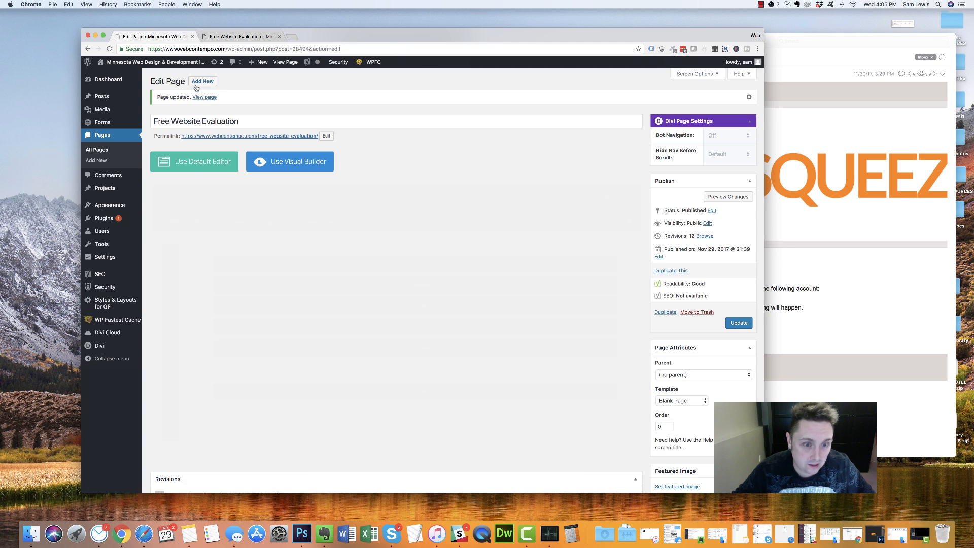
pyautogui.click(232, 305)
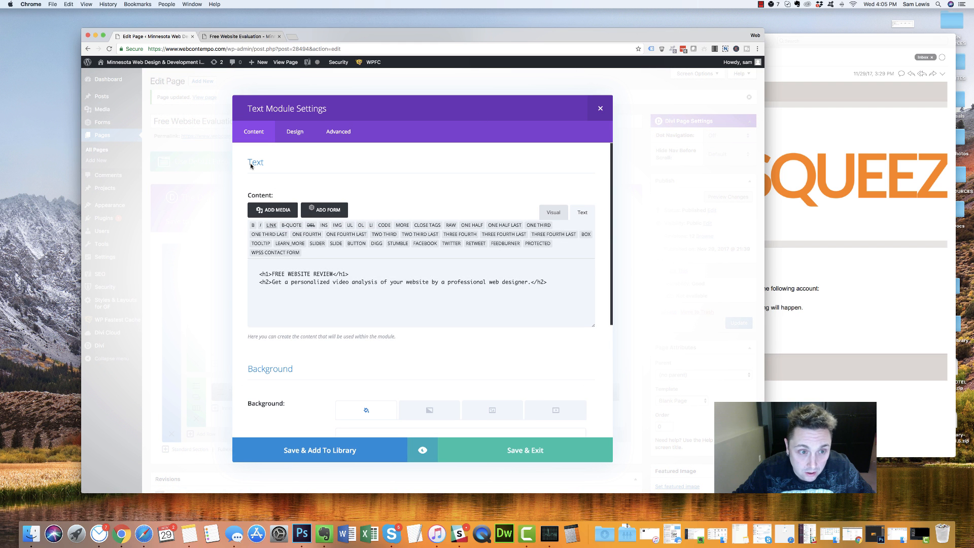
pyautogui.click(299, 135)
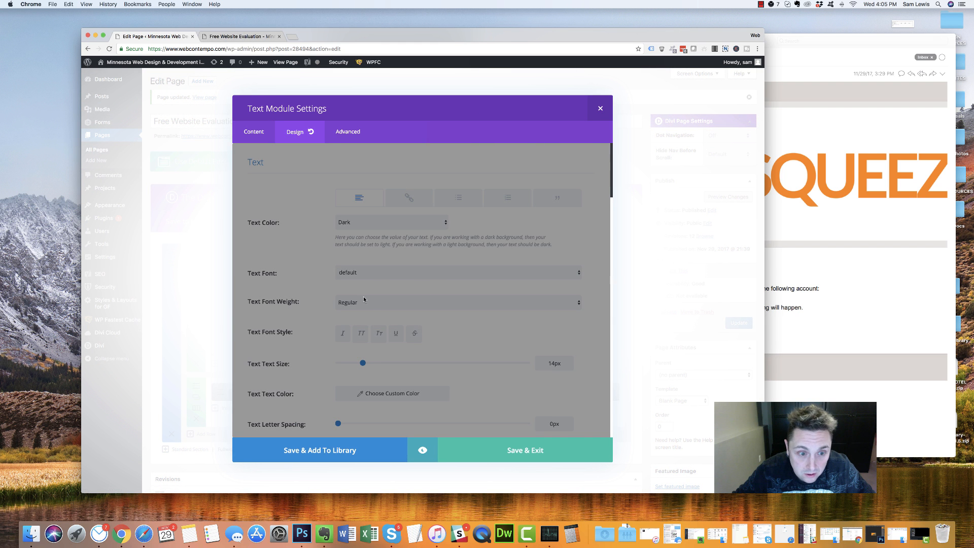
pyautogui.scroll(-15, 312, 270)
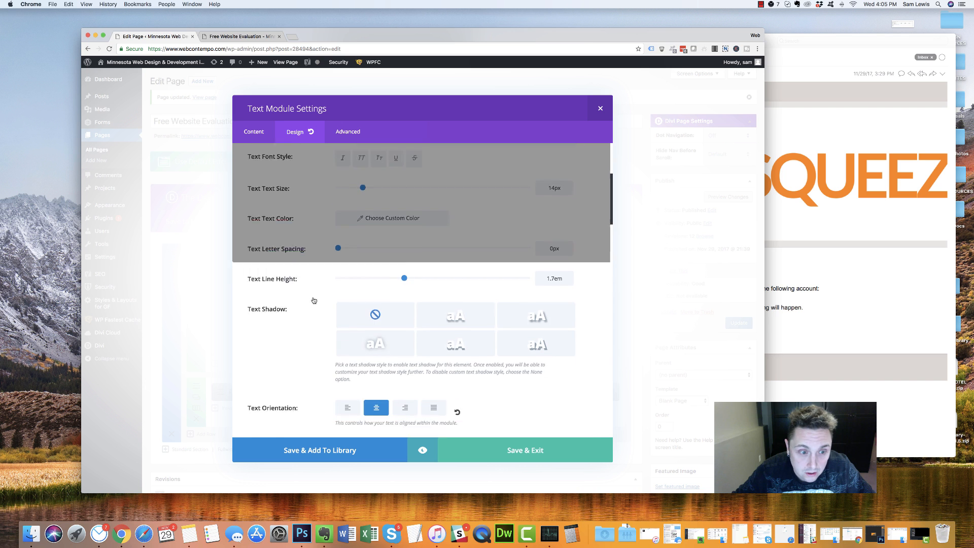
pyautogui.scroll(20, 314, 300)
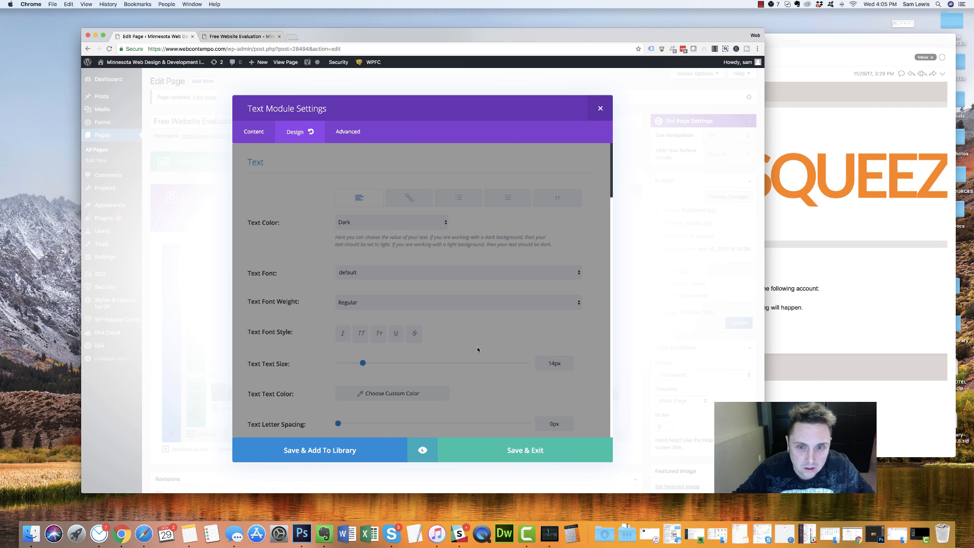
pyautogui.scroll(-6, 351, 286)
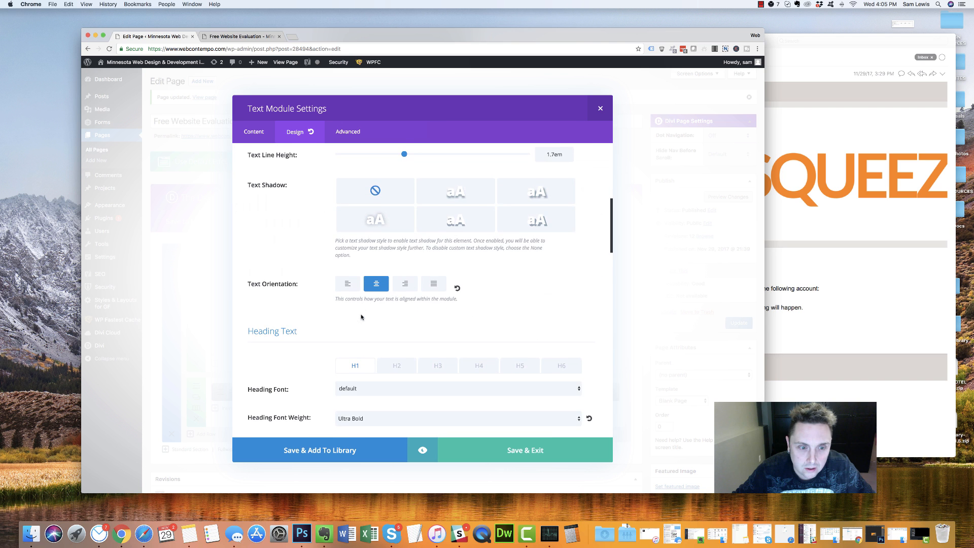
pyautogui.scroll(-10, 396, 385)
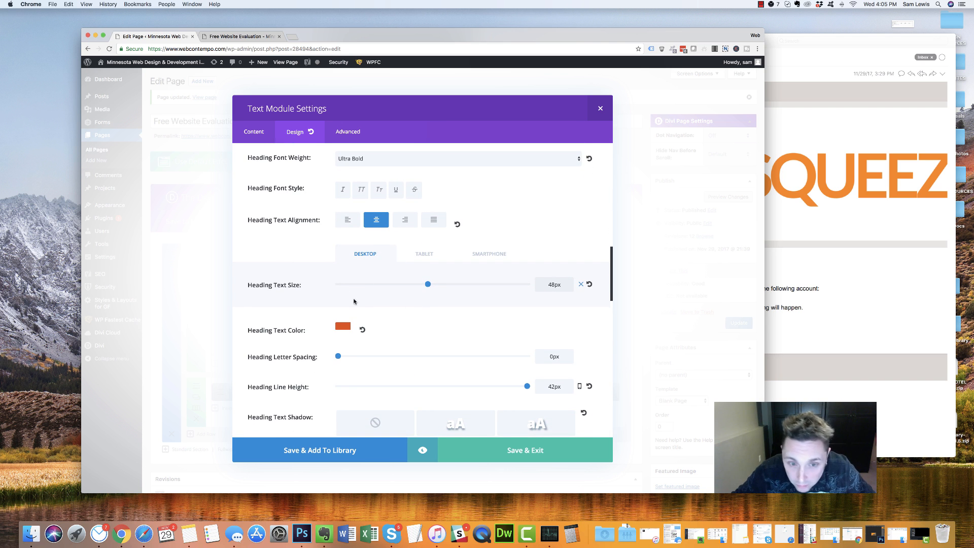
pyautogui.scroll(-4, 377, 322)
pyautogui.scroll(-4, 380, 323)
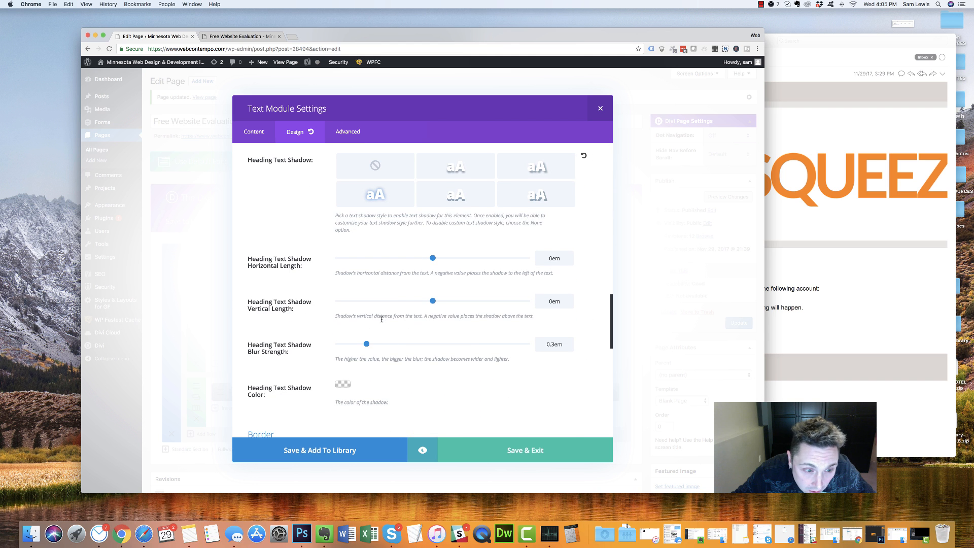
pyautogui.moveTo(366, 344); pyautogui.dragTo(349, 344)
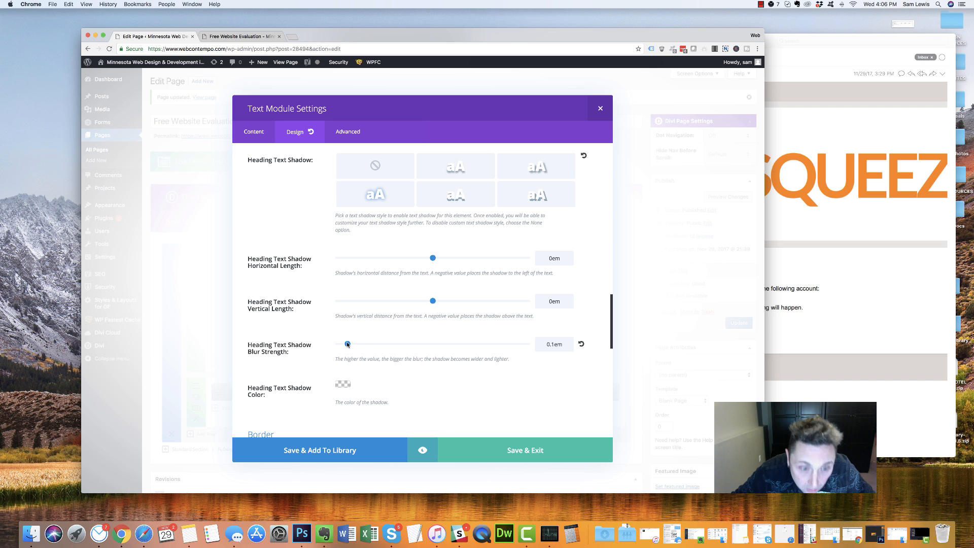
# Raise the desktop heading line height to 52px, save the module and update the page
pyautogui.scroll(1, 347, 340)
pyautogui.scroll(10, 348, 339)
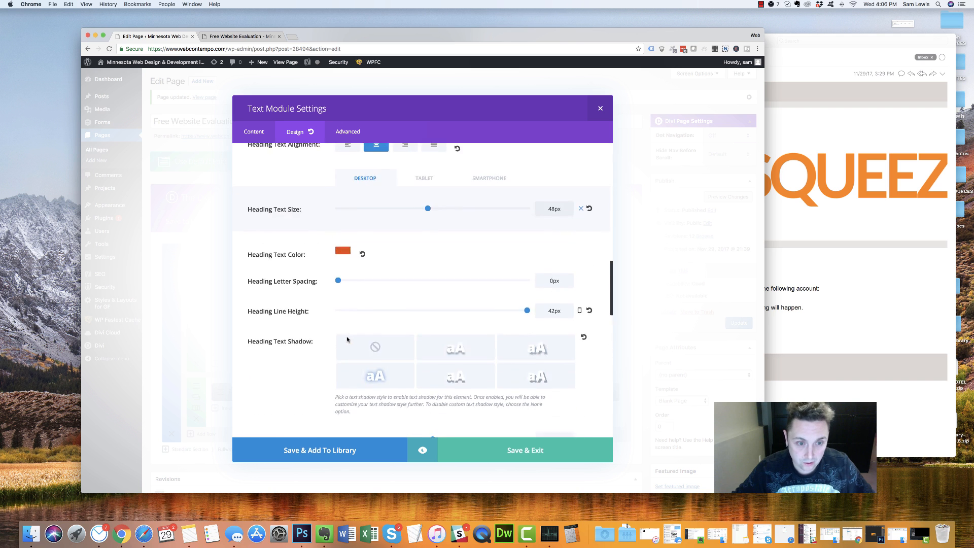
pyautogui.scroll(-4, 312, 304)
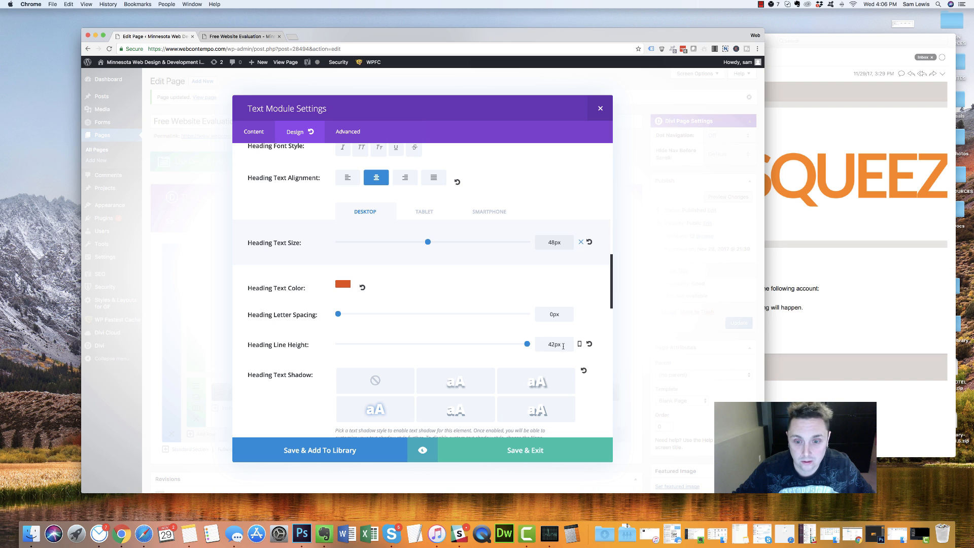
pyautogui.moveTo(551, 346); pyautogui.dragTo(535, 343)
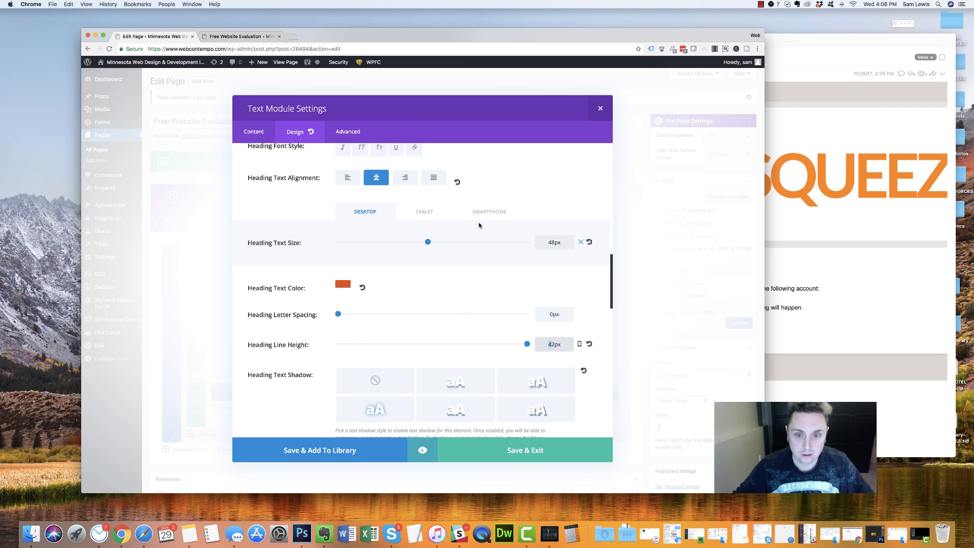
pyautogui.click(419, 212)
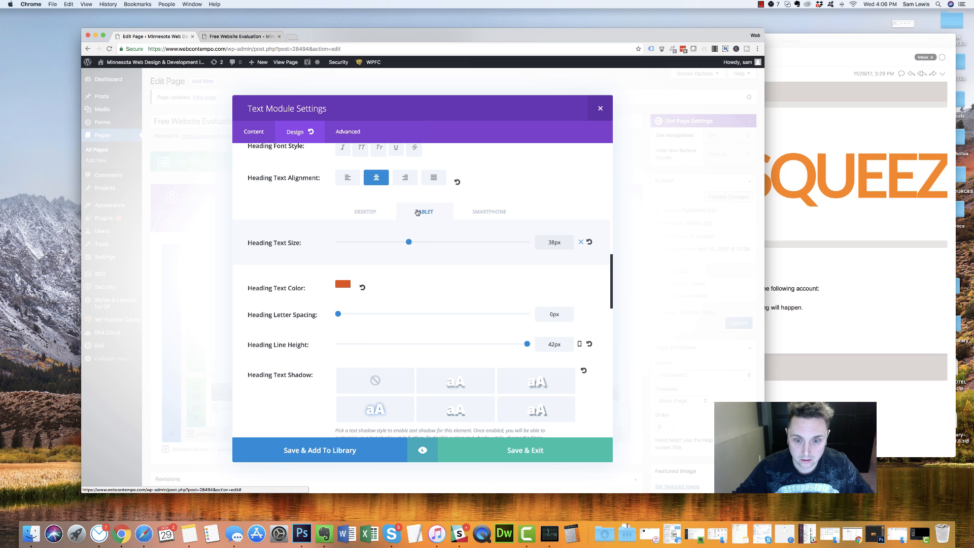
pyautogui.click(386, 212)
pyautogui.moveTo(552, 345); pyautogui.dragTo(537, 342)
pyautogui.write('5')
pyautogui.click(515, 452)
pyautogui.click(739, 322)
# Reload the live landing page to review the heading changes, then return to the editor
pyautogui.click(256, 36)
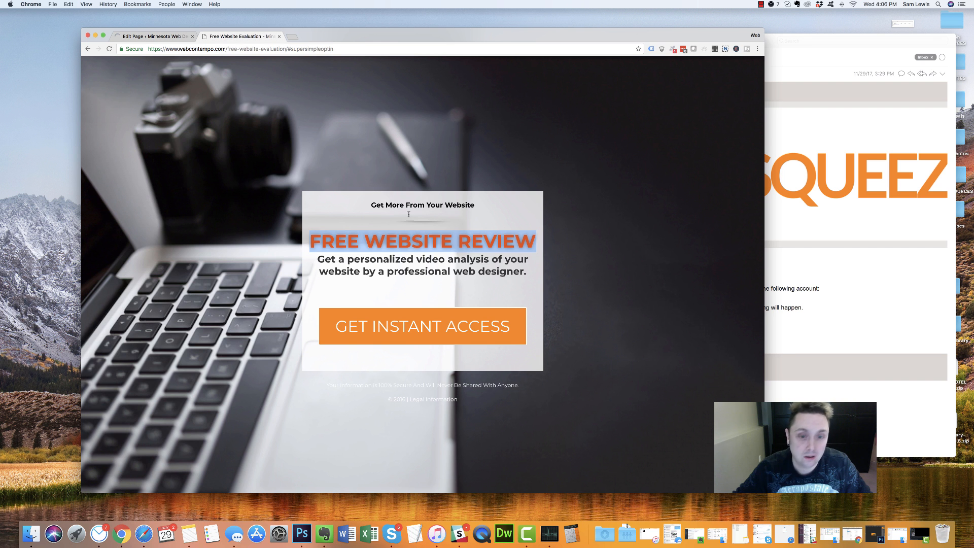
pyautogui.press('super+r')
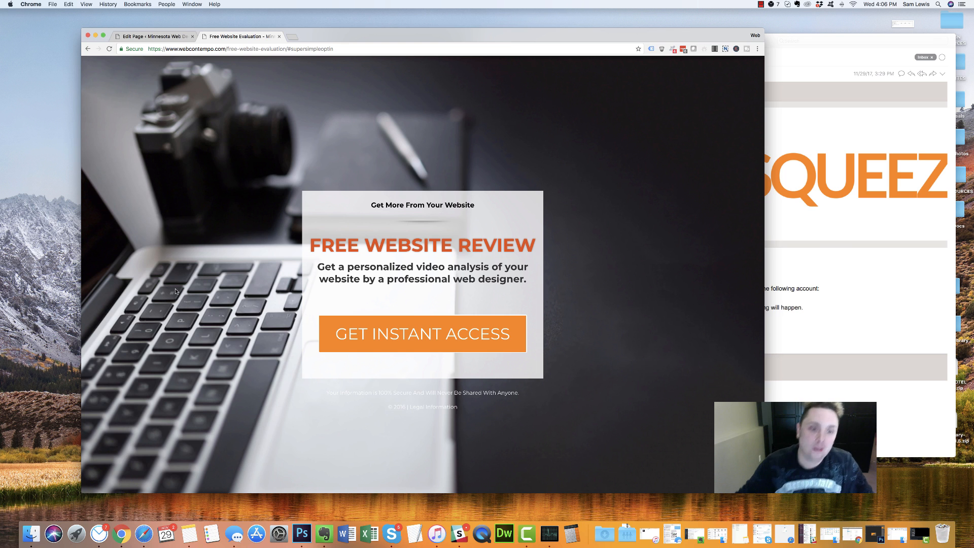
pyautogui.moveTo(404, 279); pyautogui.dragTo(452, 279)
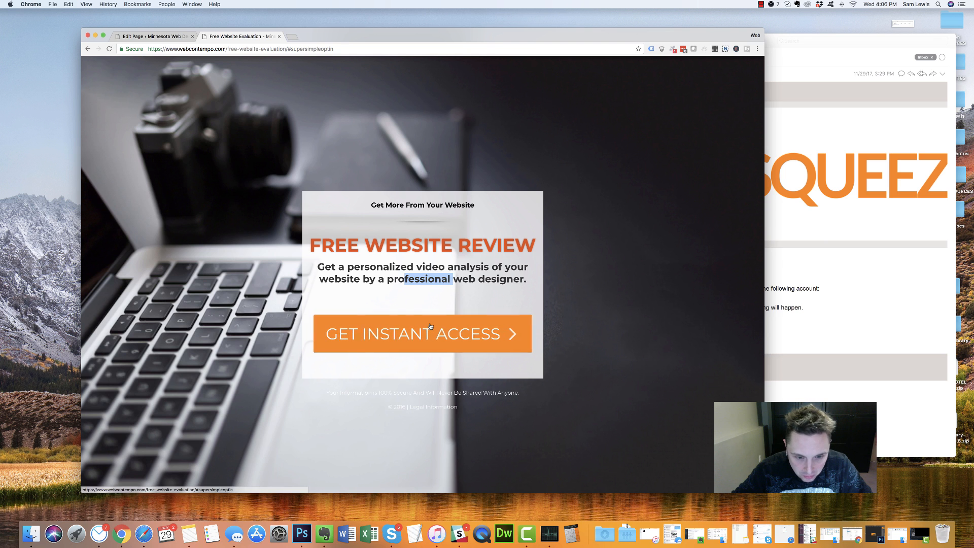
pyautogui.moveTo(522, 396); pyautogui.dragTo(322, 394)
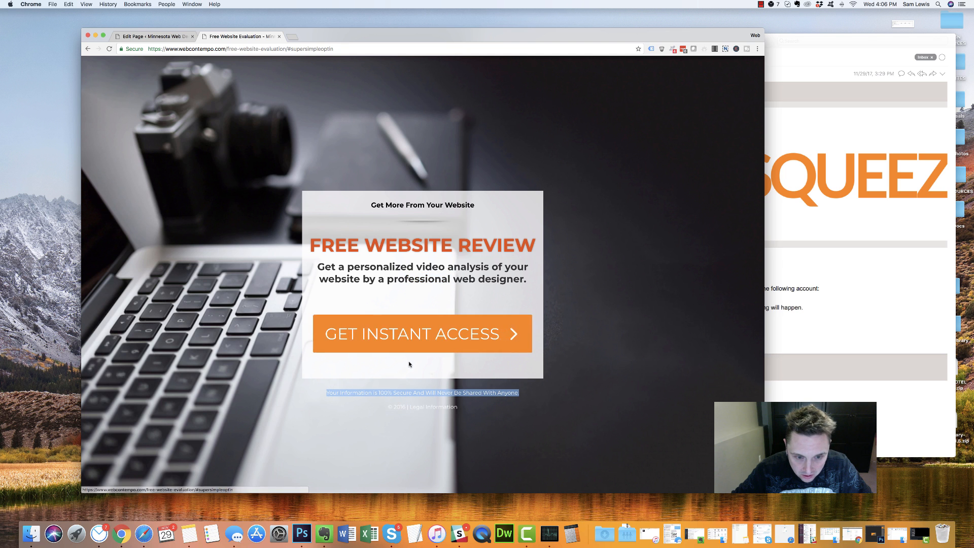
pyautogui.click(152, 37)
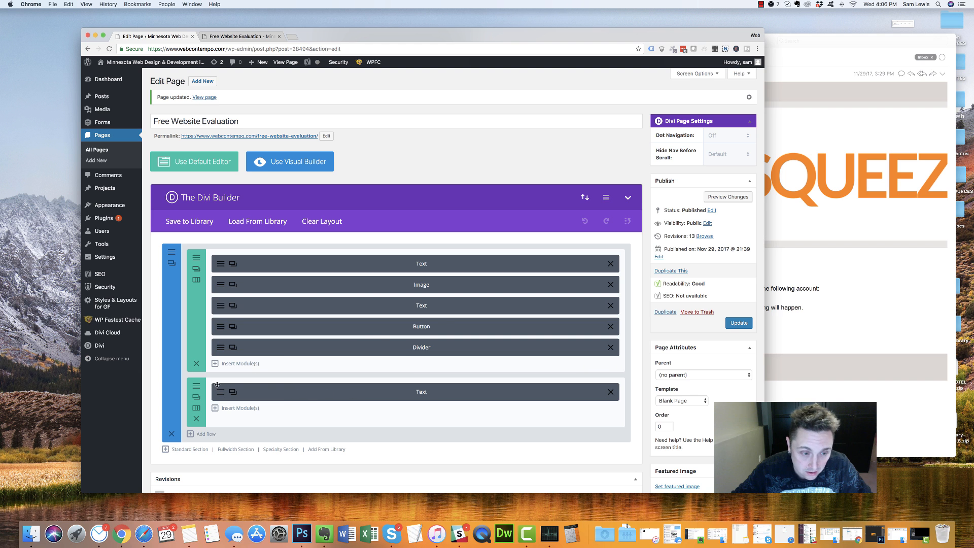
# Delete the GET INSTANT ACCESS button's orange background colour and save the module
pyautogui.click(222, 326)
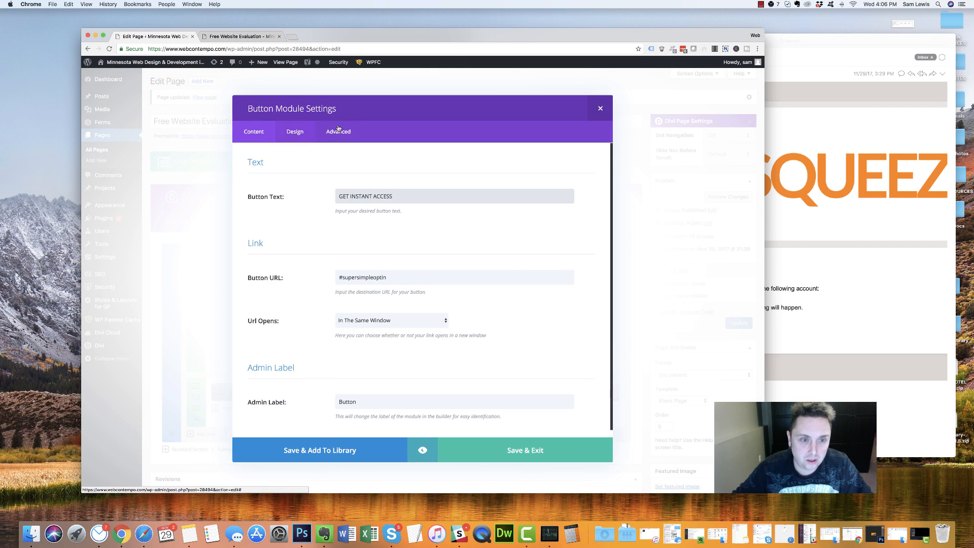
pyautogui.click(296, 132)
pyautogui.scroll(-3, 333, 262)
pyautogui.scroll(-10, 334, 264)
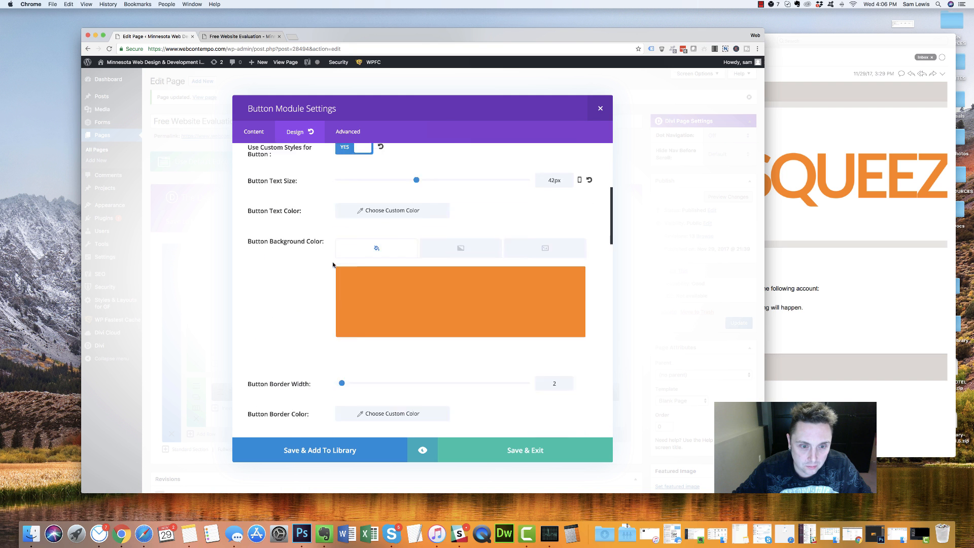
pyautogui.scroll(3, 330, 263)
pyautogui.scroll(-10, 332, 265)
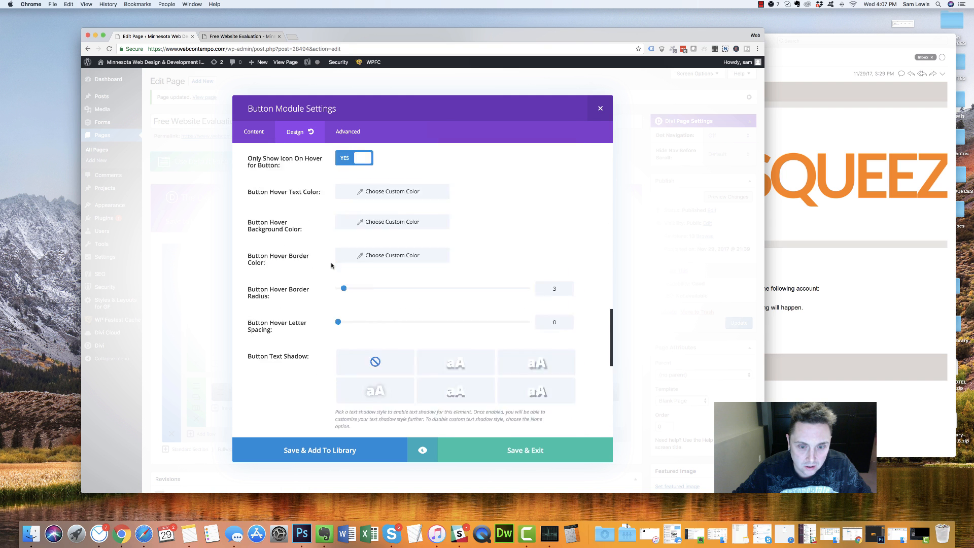
pyautogui.scroll(4, 331, 265)
pyautogui.scroll(-3, 331, 265)
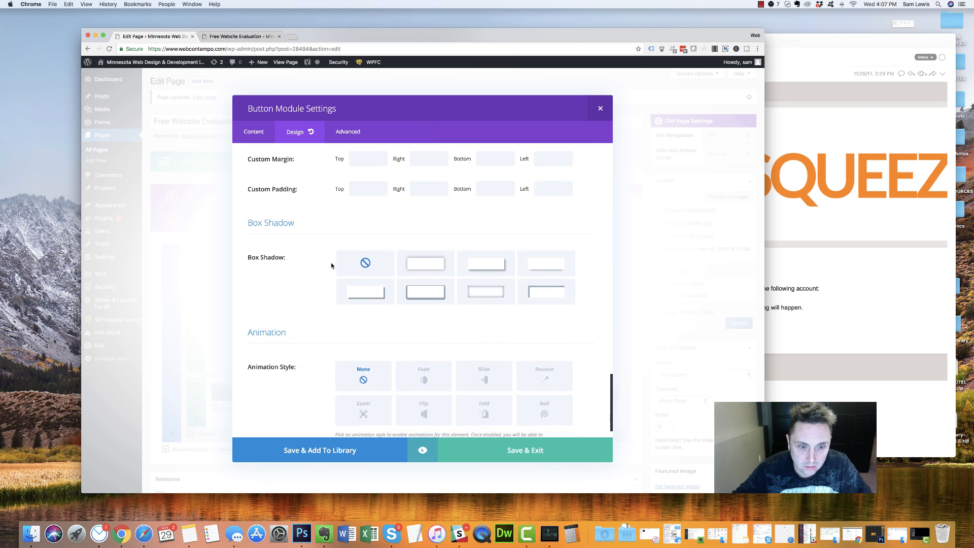
pyautogui.scroll(6, 331, 265)
pyautogui.scroll(12, 331, 265)
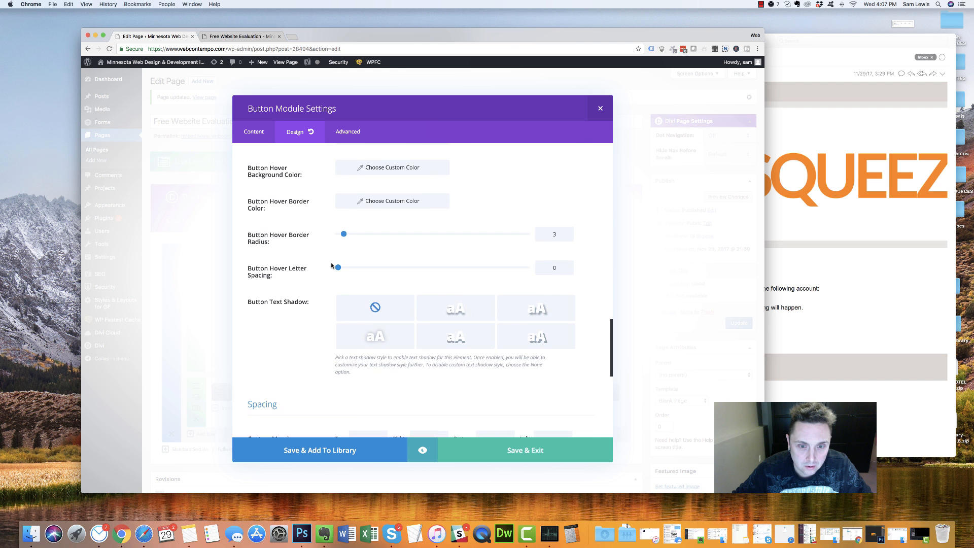
pyautogui.scroll(3, 332, 265)
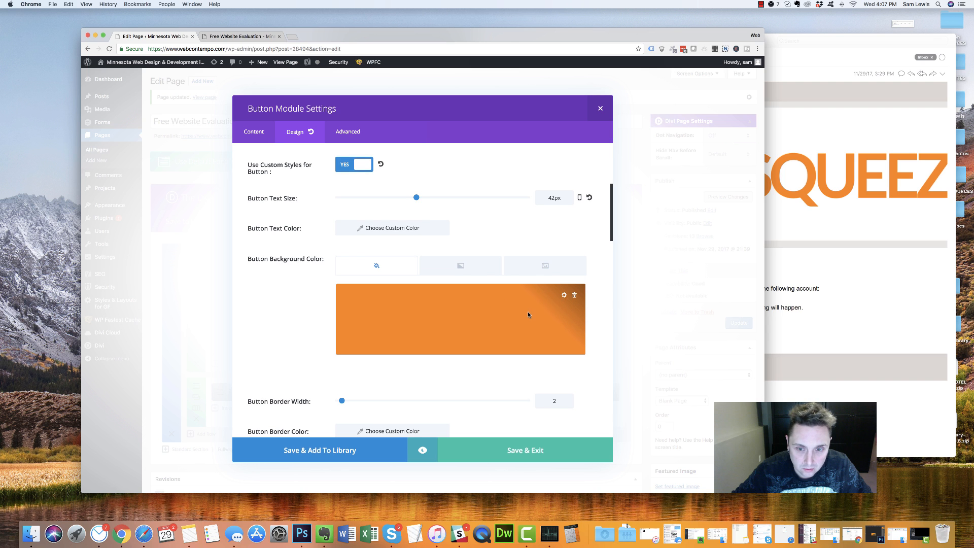
pyautogui.click(574, 295)
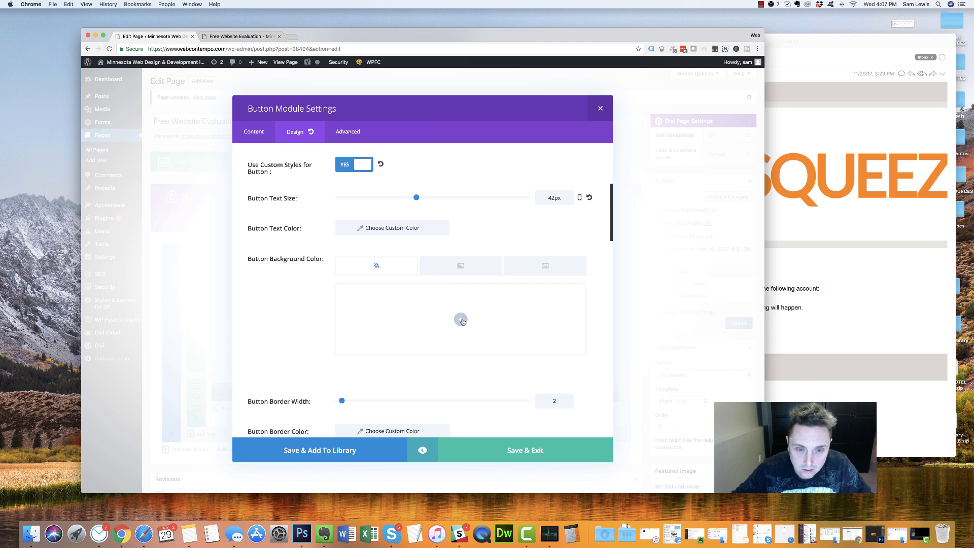
pyautogui.click(504, 451)
# Recheck the button's design settings to confirm the background is gone, then close them
pyautogui.click(233, 326)
pyautogui.scroll(-1, 311, 252)
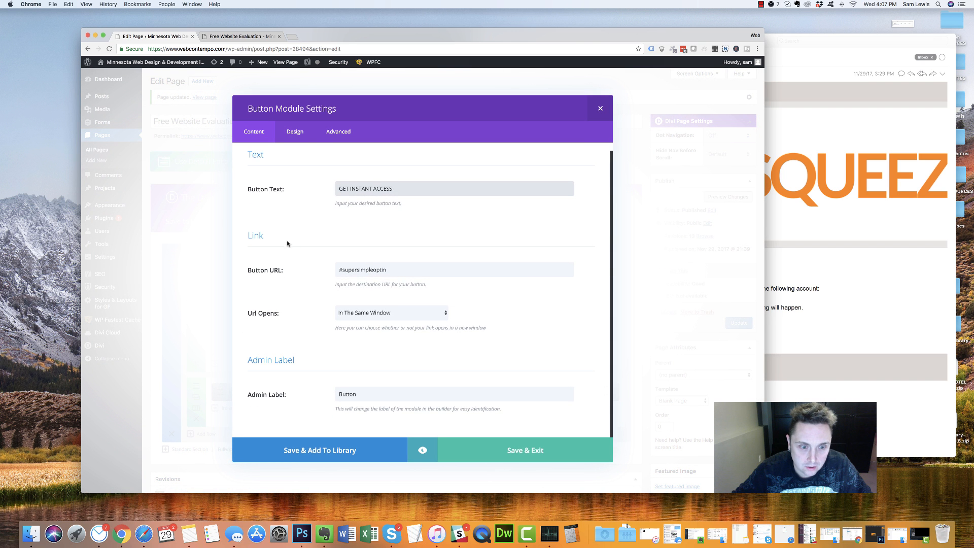
pyautogui.click(295, 133)
pyautogui.scroll(-5, 405, 305)
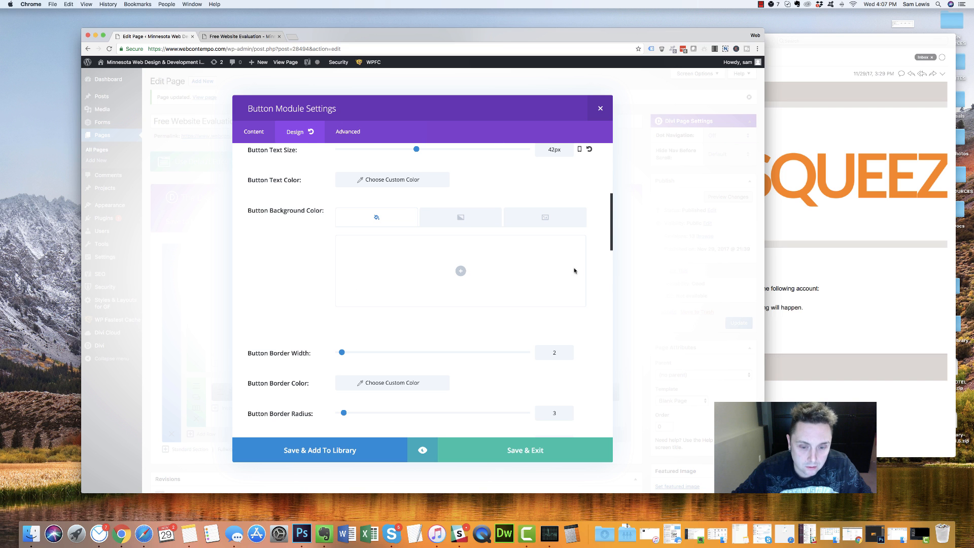
pyautogui.scroll(5, 543, 211)
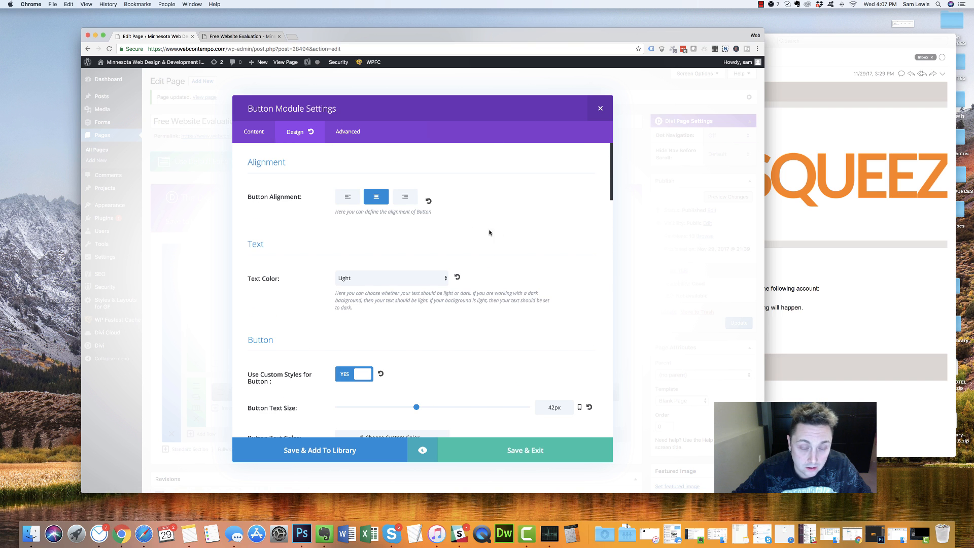
pyautogui.click(600, 108)
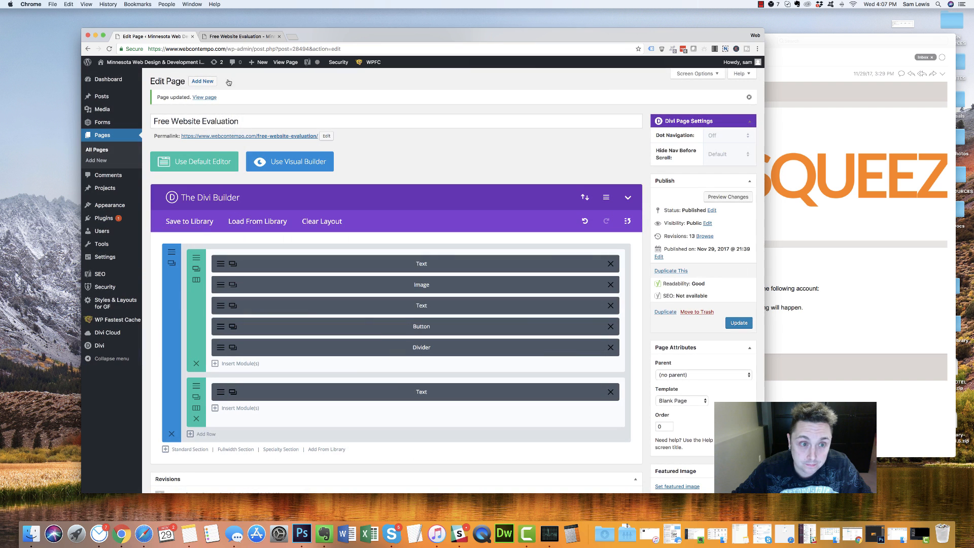
# Keep the unsaved changes by cancelling the reload, and publish the page update
pyautogui.click(109, 49)
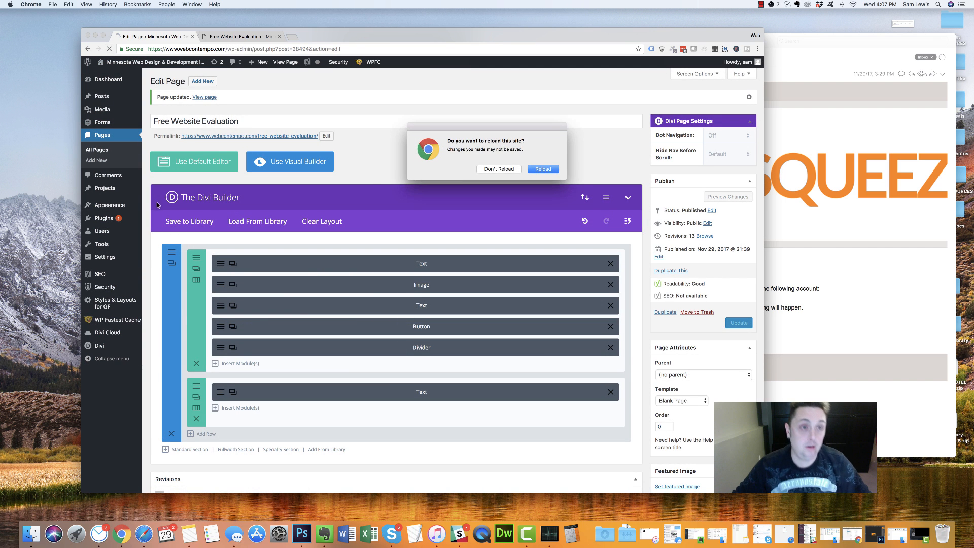
pyautogui.click(498, 170)
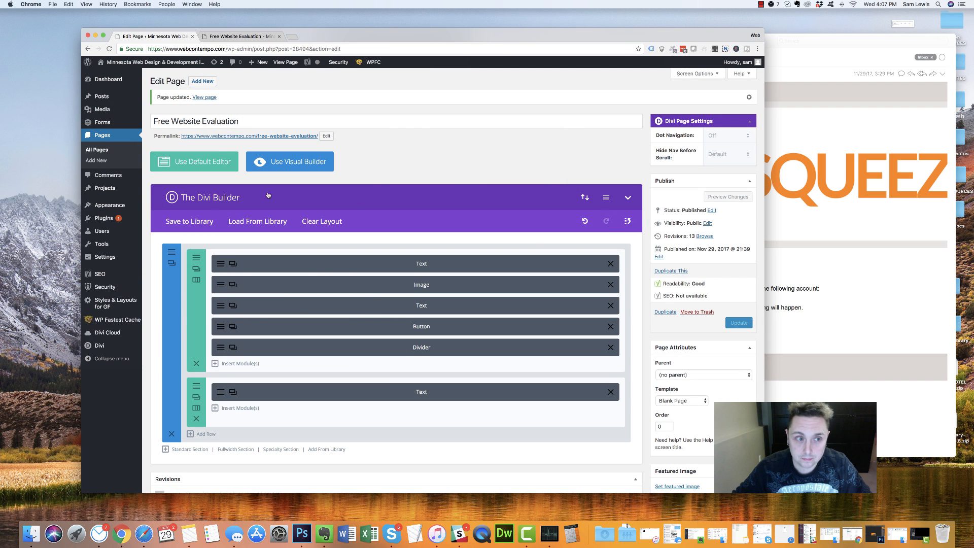
pyautogui.click(739, 323)
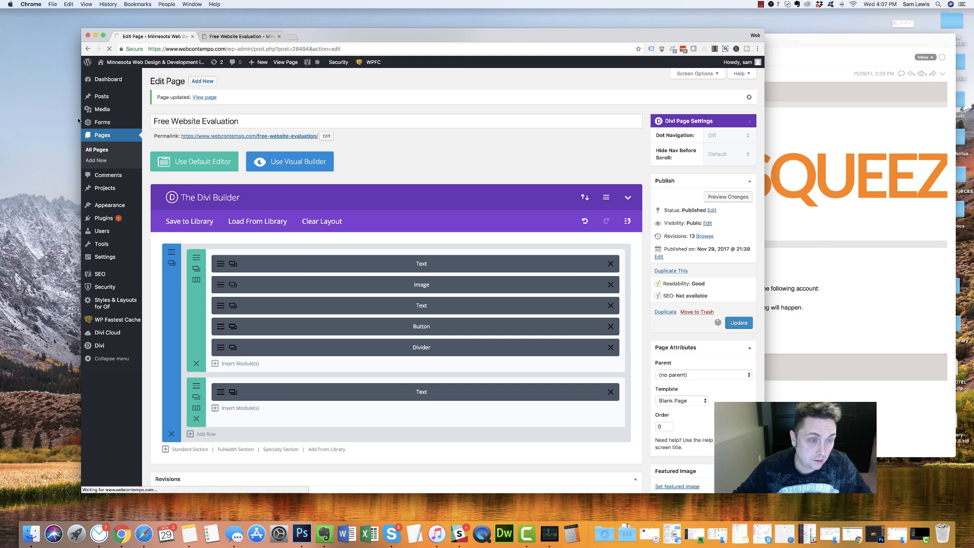
# Open Appearance > Themes in a new browser tab
pyautogui.moveTo(85, 208)
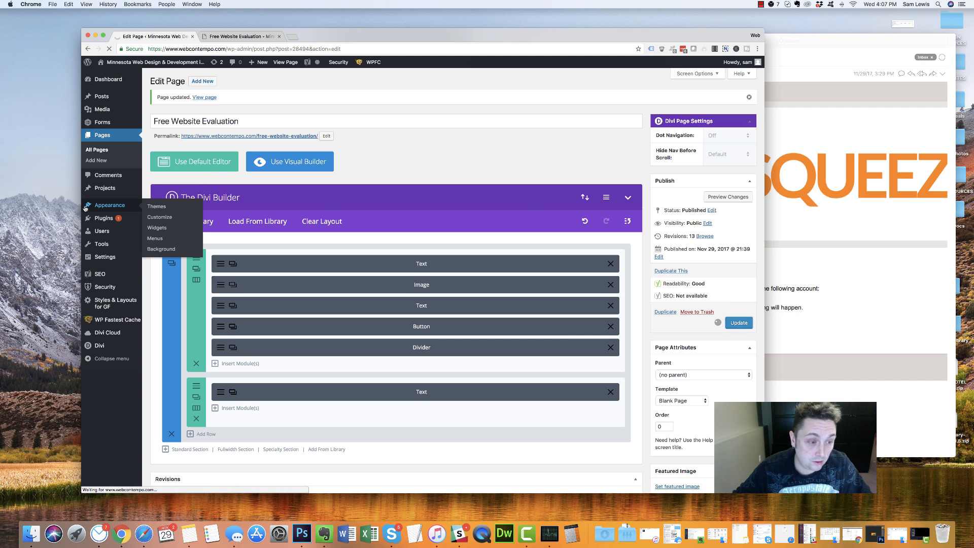
pyautogui.moveTo(101, 231)
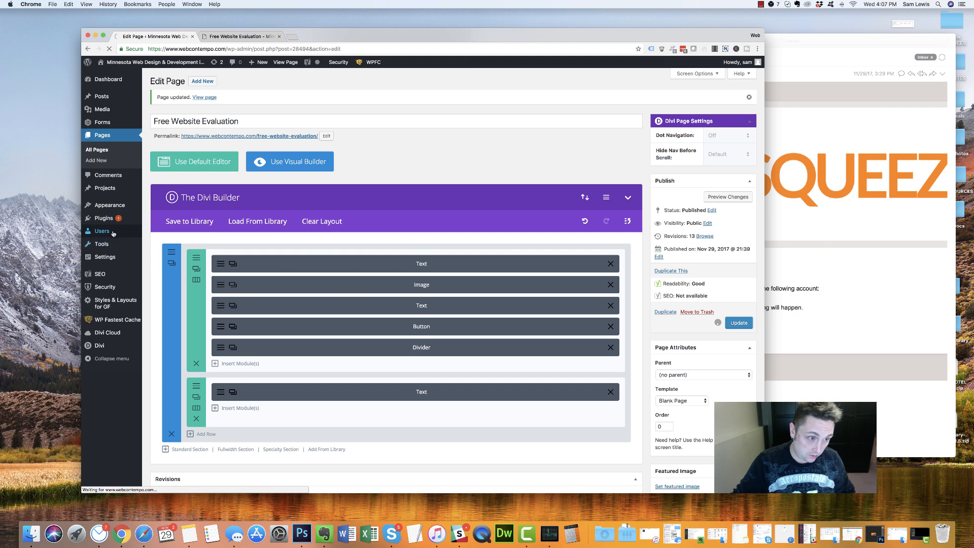
pyautogui.moveTo(100, 248)
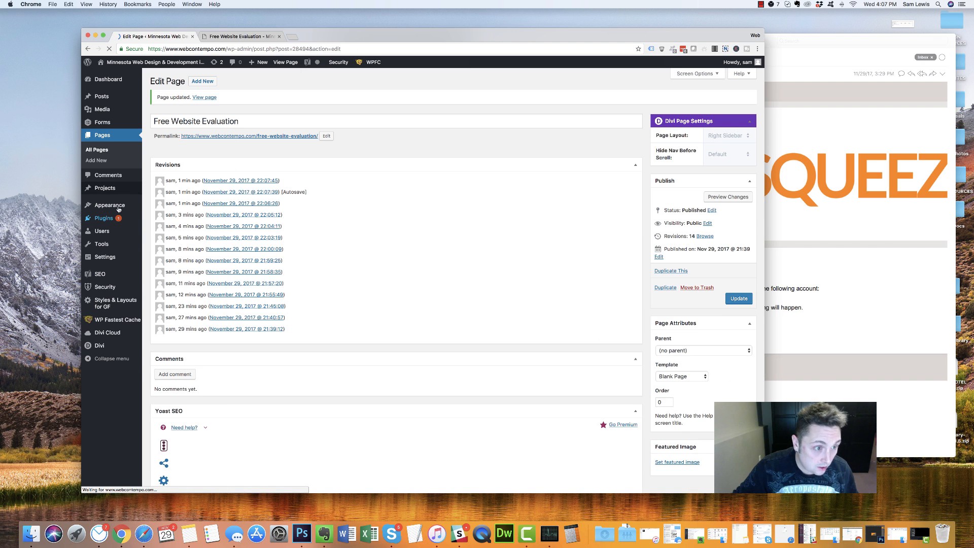
pyautogui.moveTo(137, 205)
pyautogui.keyDown('super'); pyautogui.click(168, 208); pyautogui.keyUp('super')
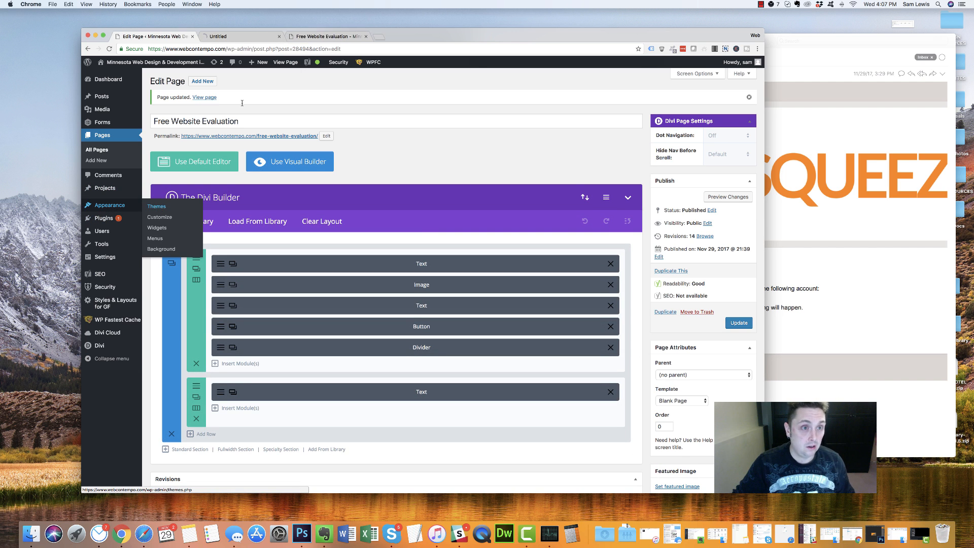
pyautogui.click(245, 34)
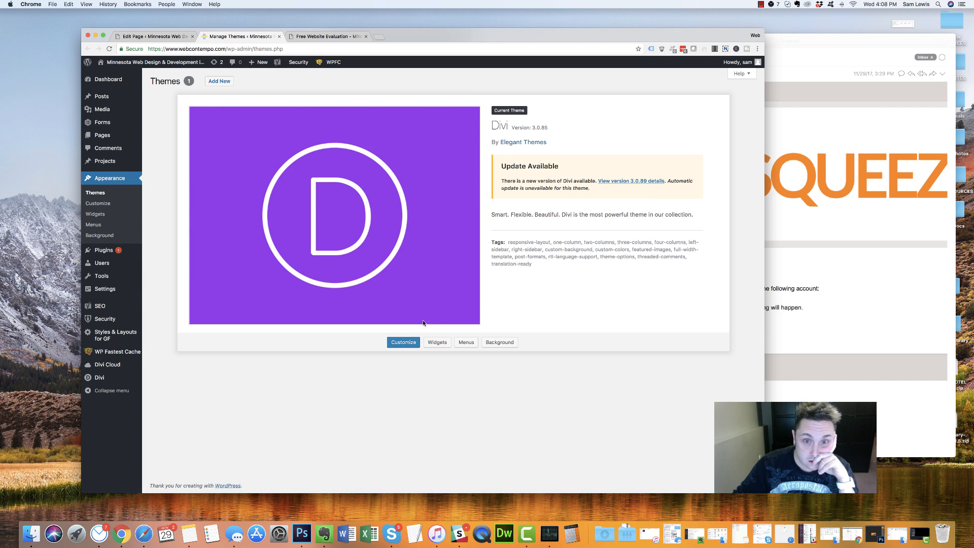
# Review the changelog for the new Divi version
pyautogui.click(636, 181)
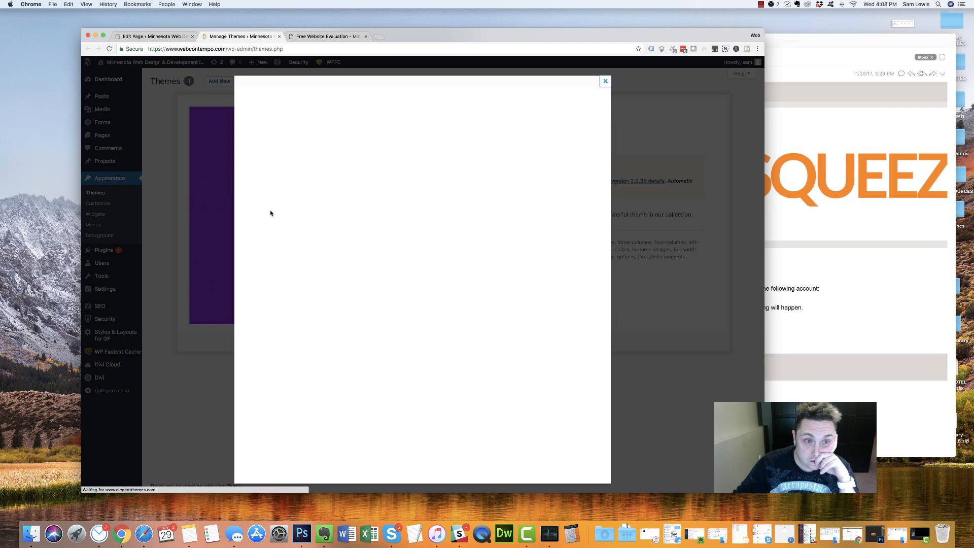
pyautogui.scroll(-15, 408, 198)
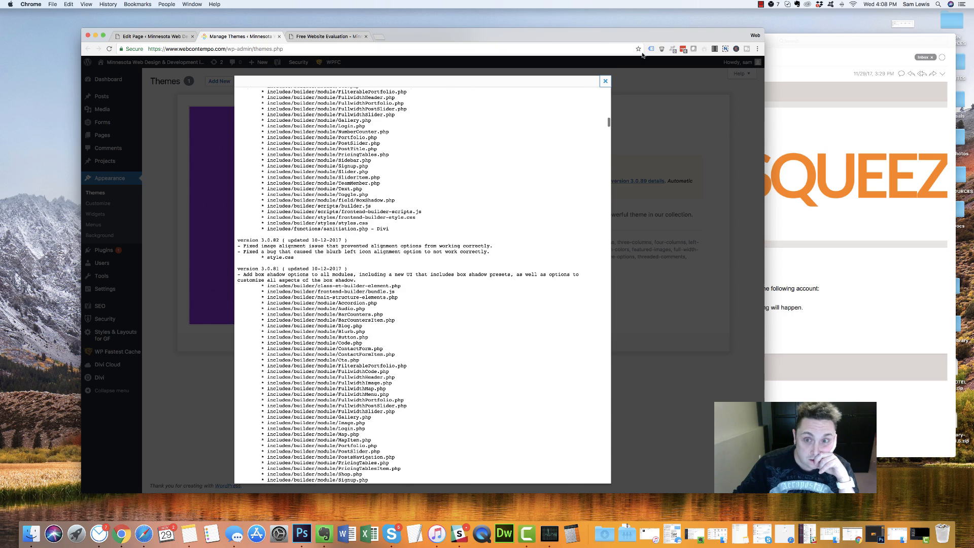
pyautogui.click(605, 81)
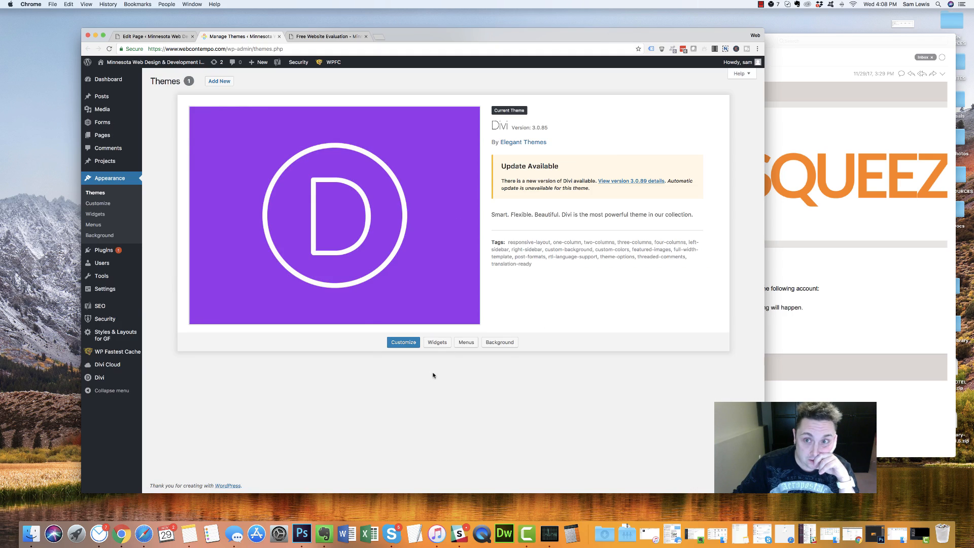
# Install the Twenty Seventeen theme from the Add New themes page
pyautogui.click(219, 81)
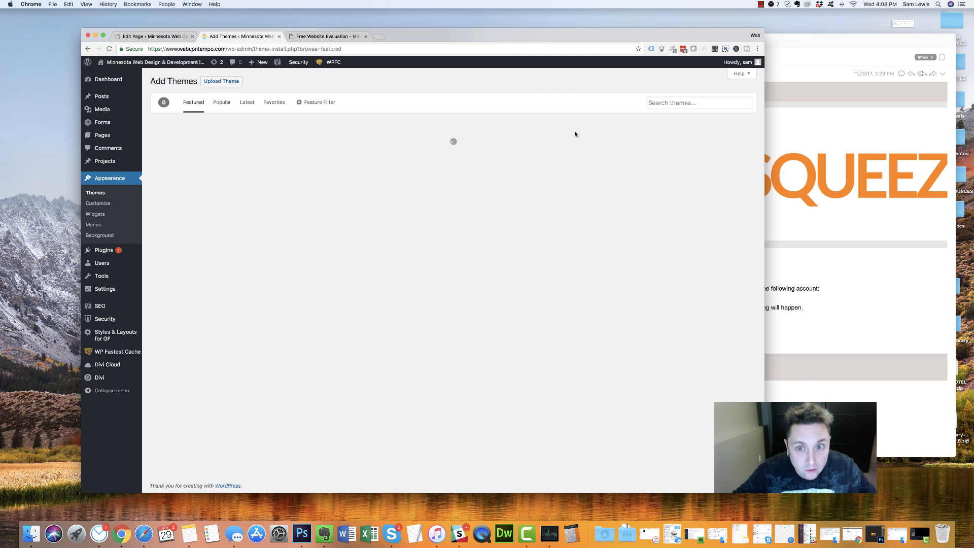
pyautogui.click(682, 107)
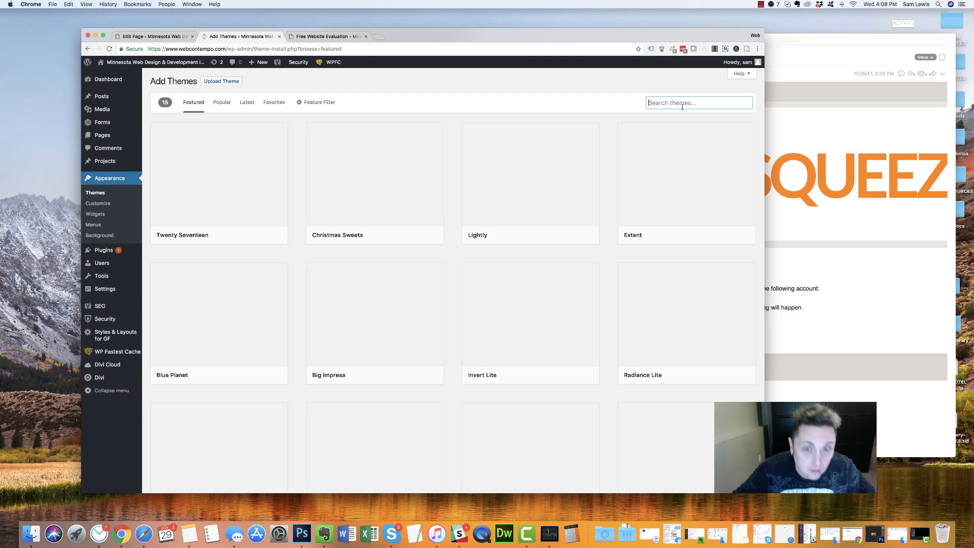
pyautogui.click(229, 213)
pyautogui.click(195, 64)
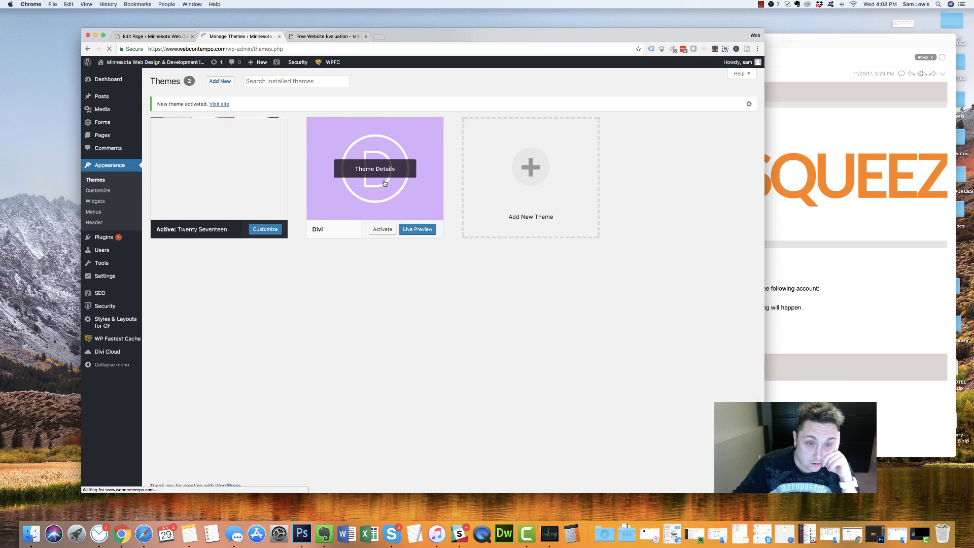
# Delete the Divi theme from its Theme Details
pyautogui.click(386, 212)
pyautogui.click(702, 472)
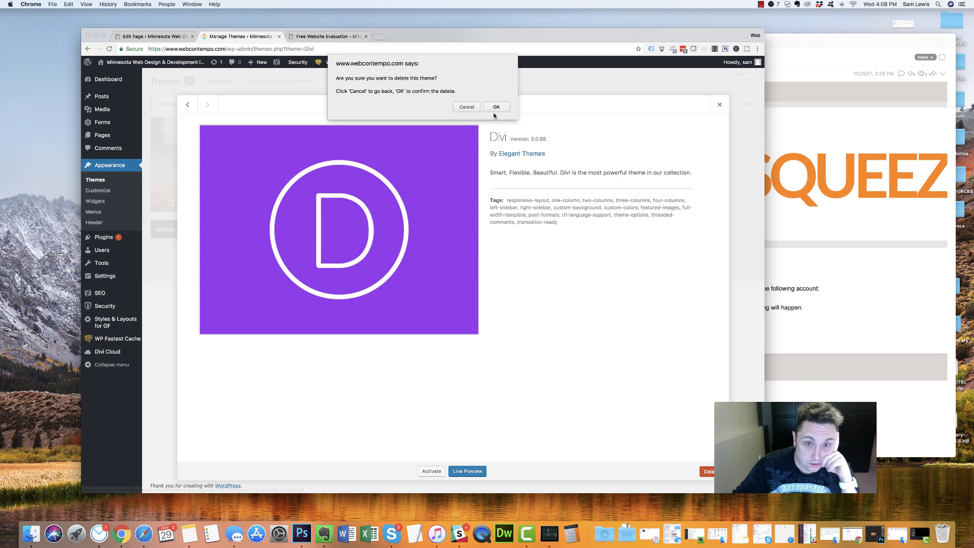
pyautogui.click(495, 103)
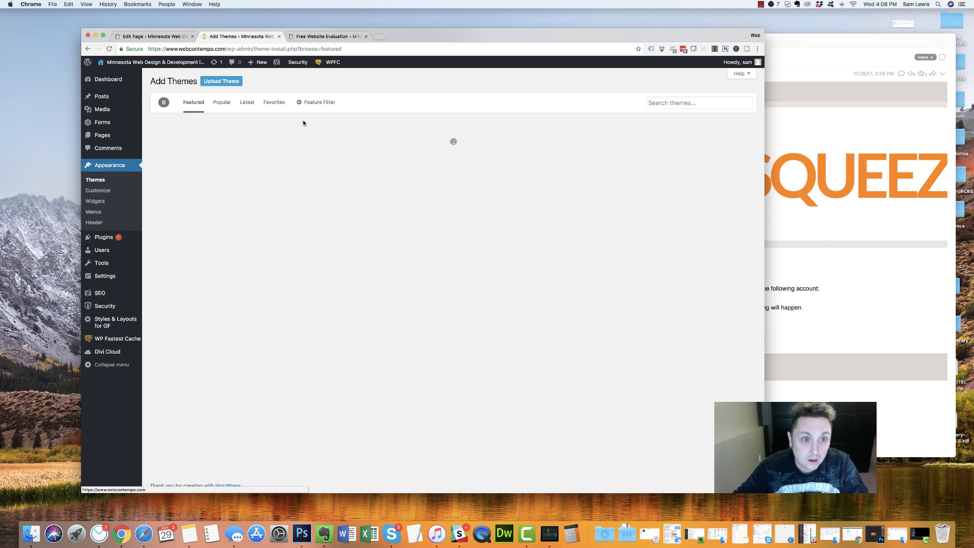
# Upload Divi.zip through Upload Theme and start installing it
pyautogui.click(219, 81)
pyautogui.click(395, 148)
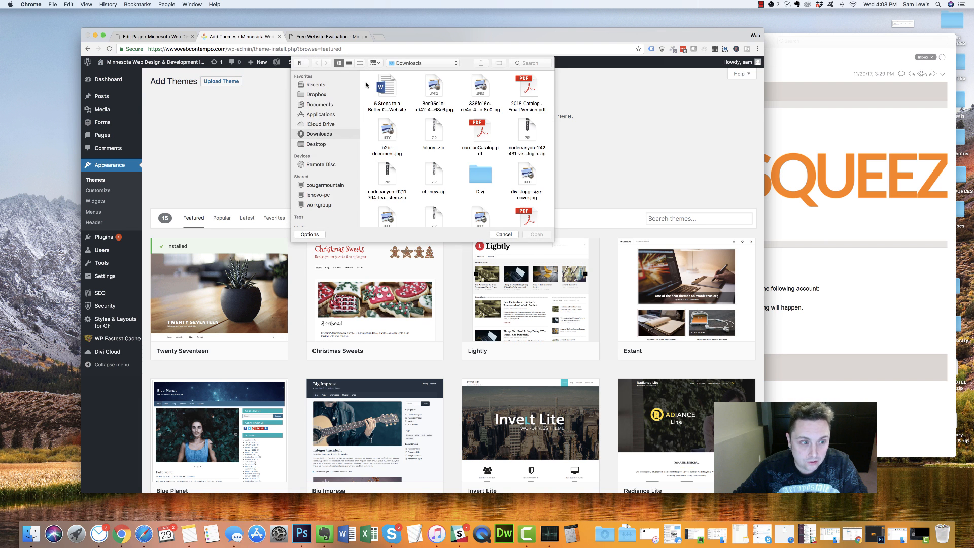
pyautogui.scroll(-10, 425, 171)
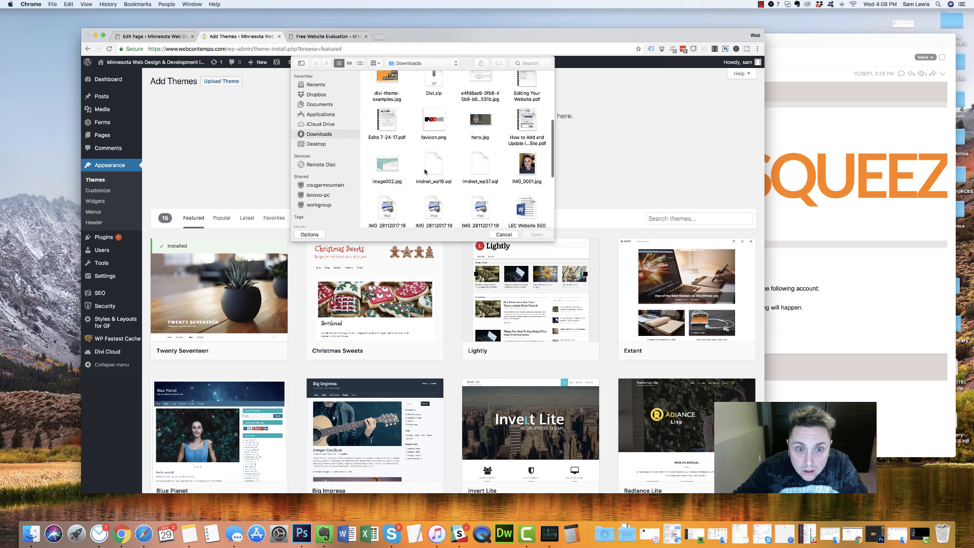
pyautogui.scroll(10, 425, 172)
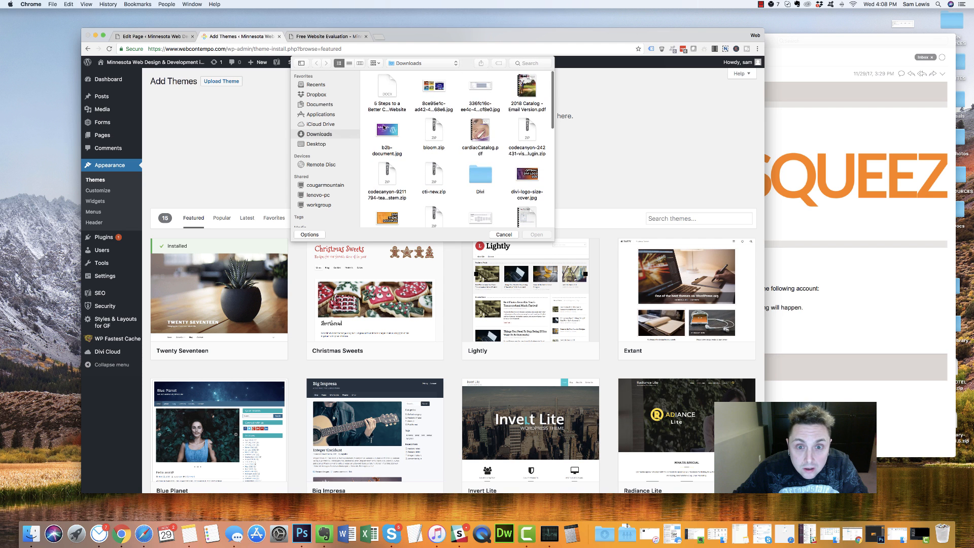
pyautogui.scroll(-3, 440, 201)
pyautogui.doubleClick(435, 140)
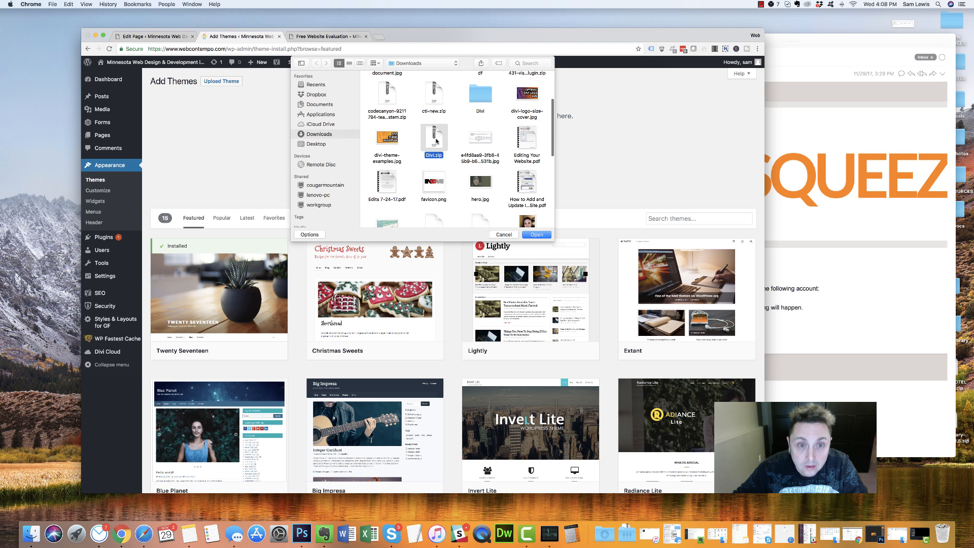
pyautogui.click(404, 161)
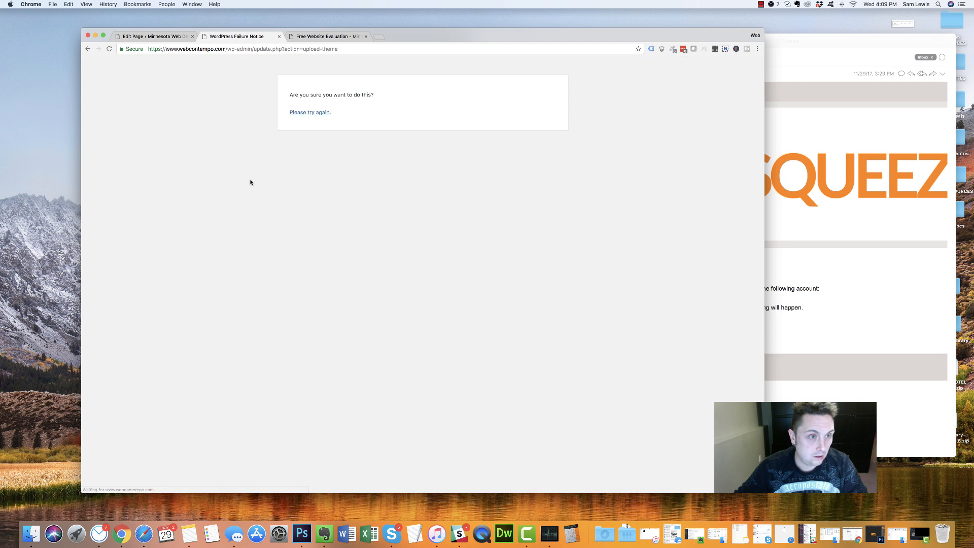
# Retry uploading Divi.zip via Themes > Add New > Upload Theme, and open a new browser tab
pyautogui.click(320, 113)
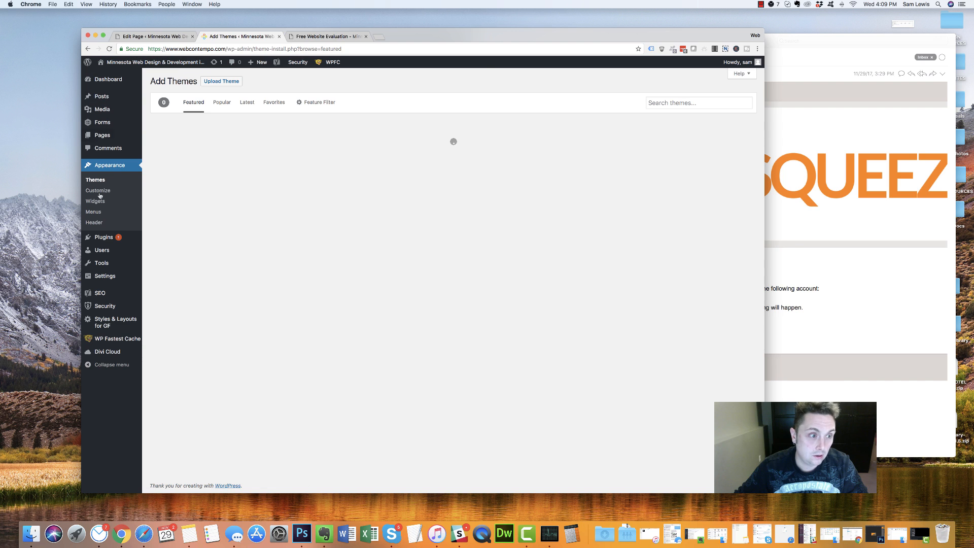
pyautogui.click(94, 179)
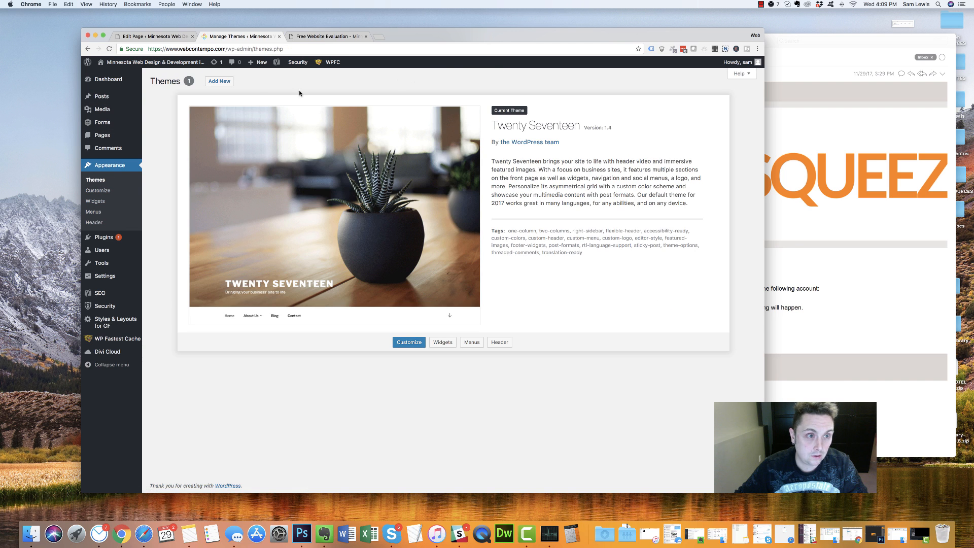
pyautogui.click(222, 83)
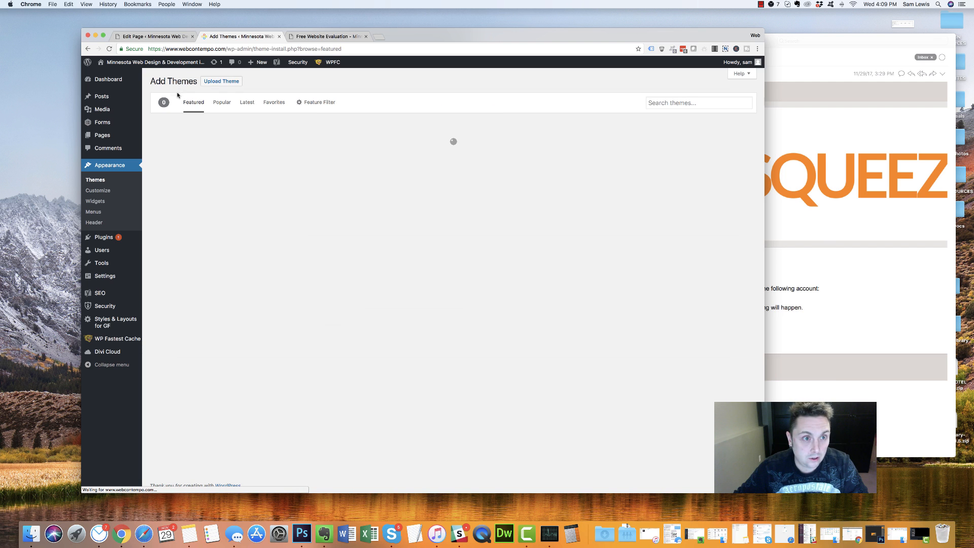
pyautogui.click(235, 81)
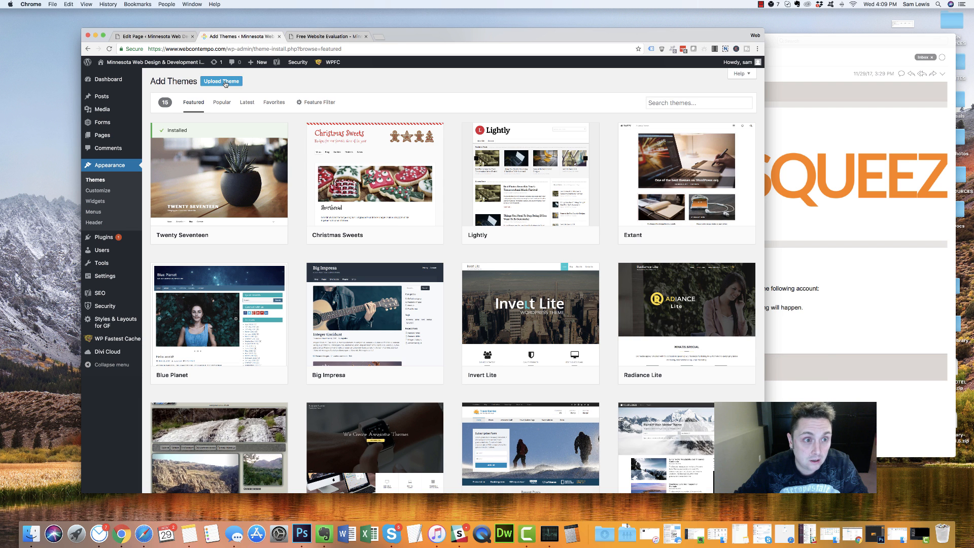
pyautogui.click(395, 150)
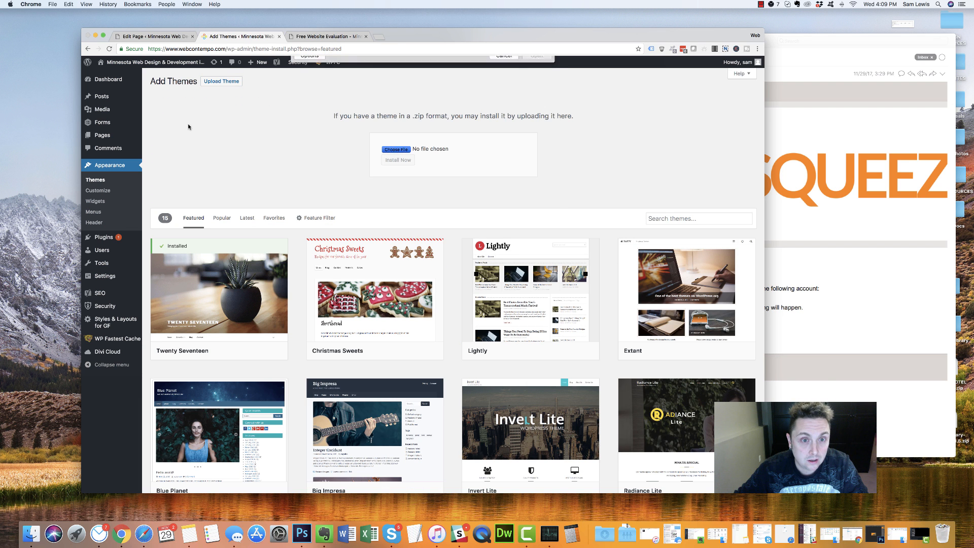
pyautogui.scroll(-2, 398, 165)
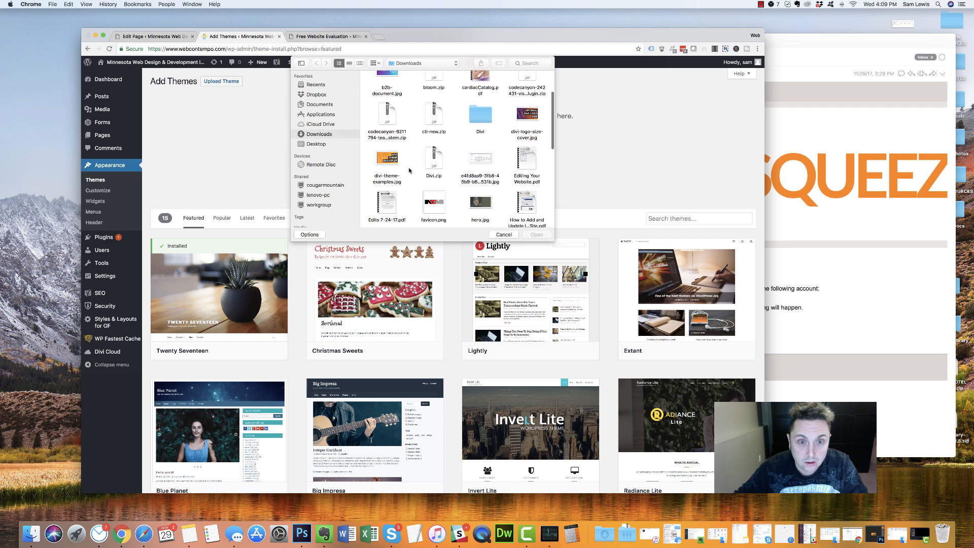
pyautogui.doubleClick(434, 160)
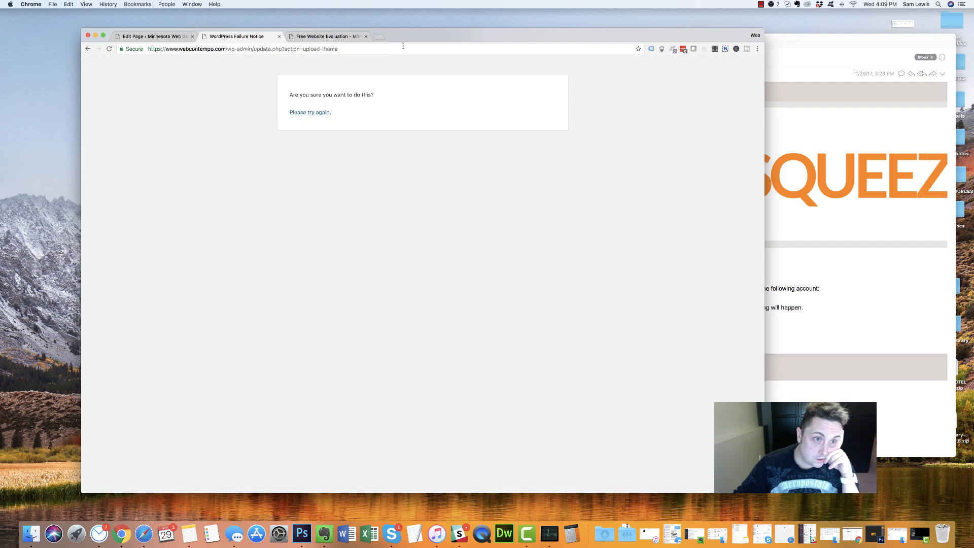
pyautogui.click(378, 36)
# Log in to cPanel at webcontempo.com/cpanel and open the File Manager
pyautogui.write('webcontempo')
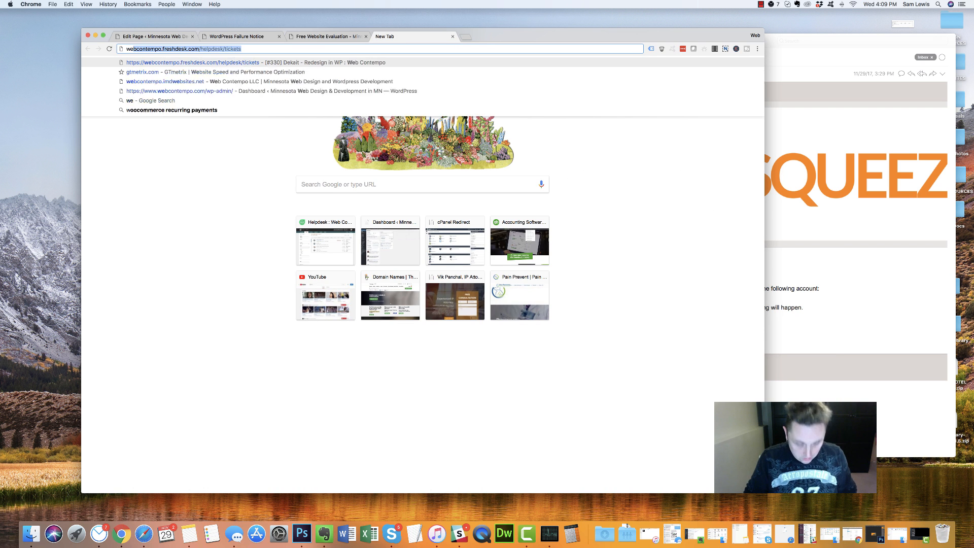
pyautogui.write('.com/cpanel')
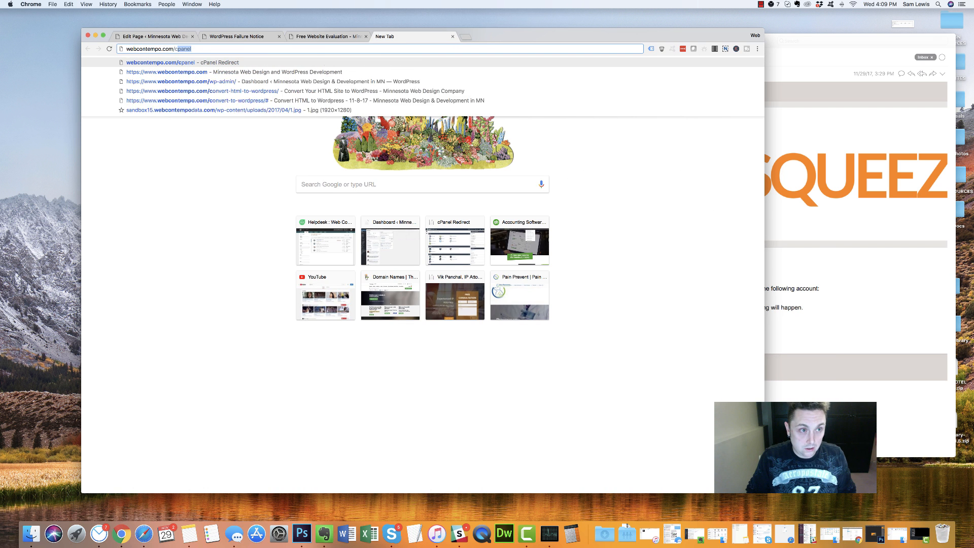
pyautogui.press('Return')
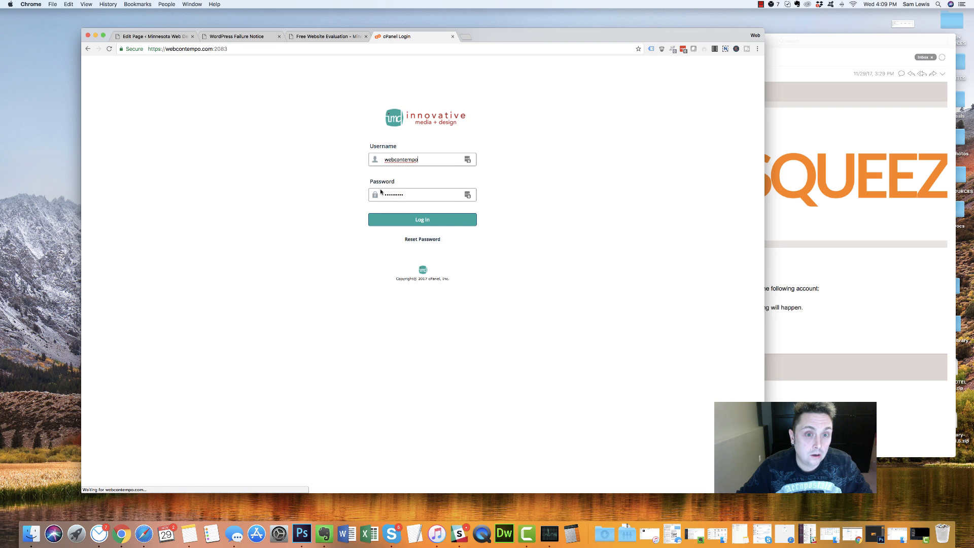
pyautogui.click(431, 225)
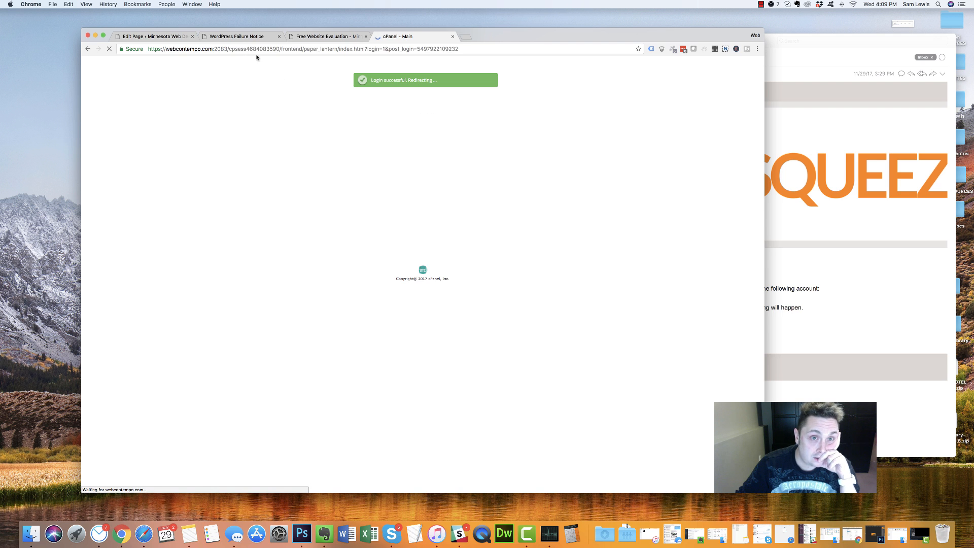
pyautogui.click(160, 130)
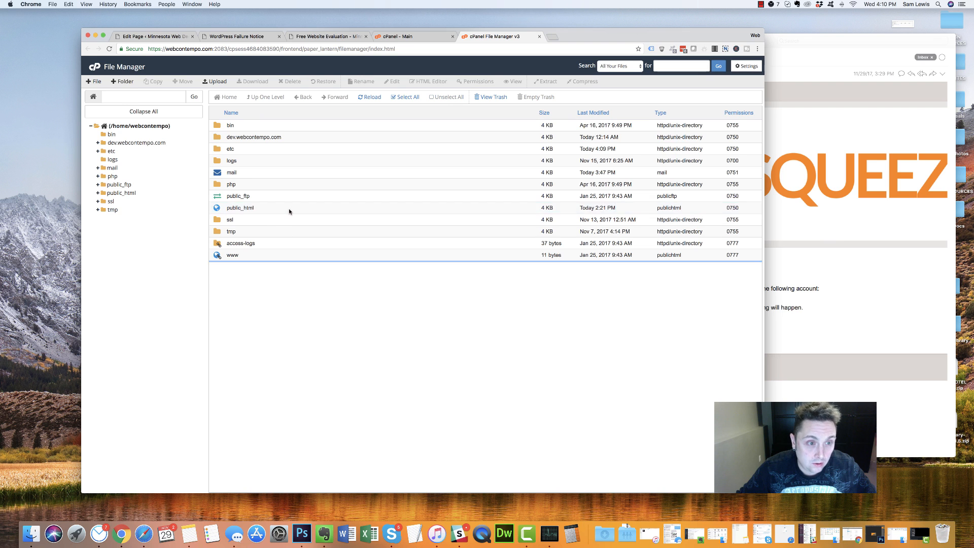
# Open public_html/wp-content/themes and trash the existing Divi.zip
pyautogui.doubleClick(291, 210)
pyautogui.doubleClick(279, 162)
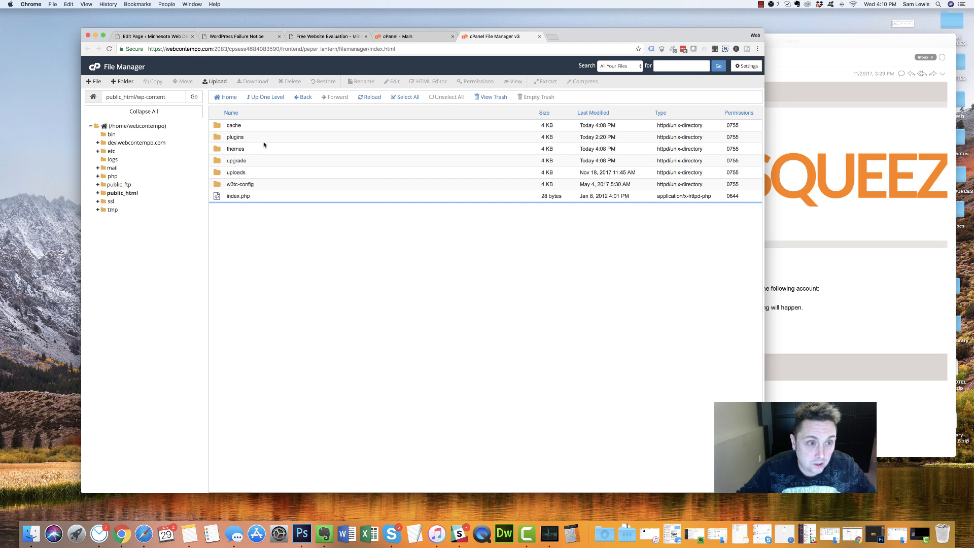
pyautogui.doubleClick(272, 152)
pyautogui.click(266, 140)
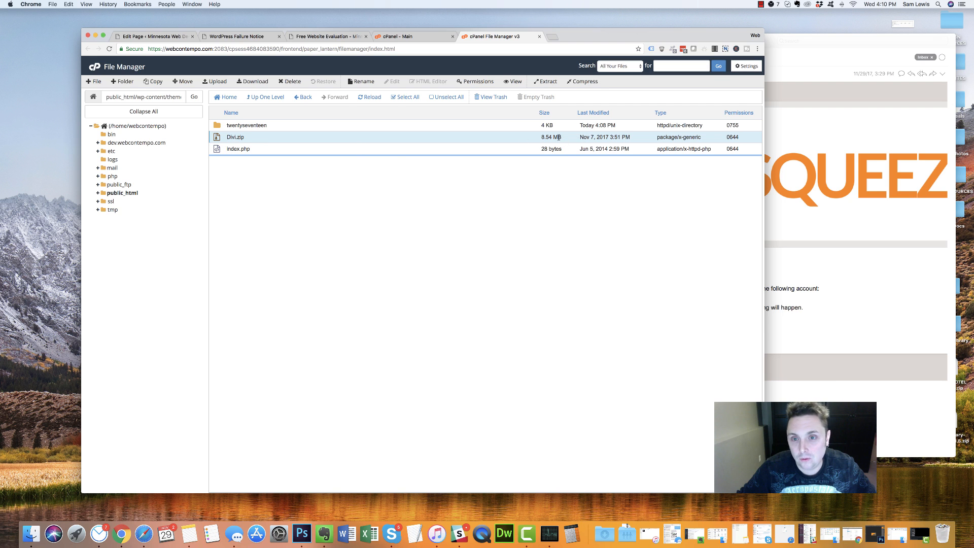
pyautogui.click(290, 81)
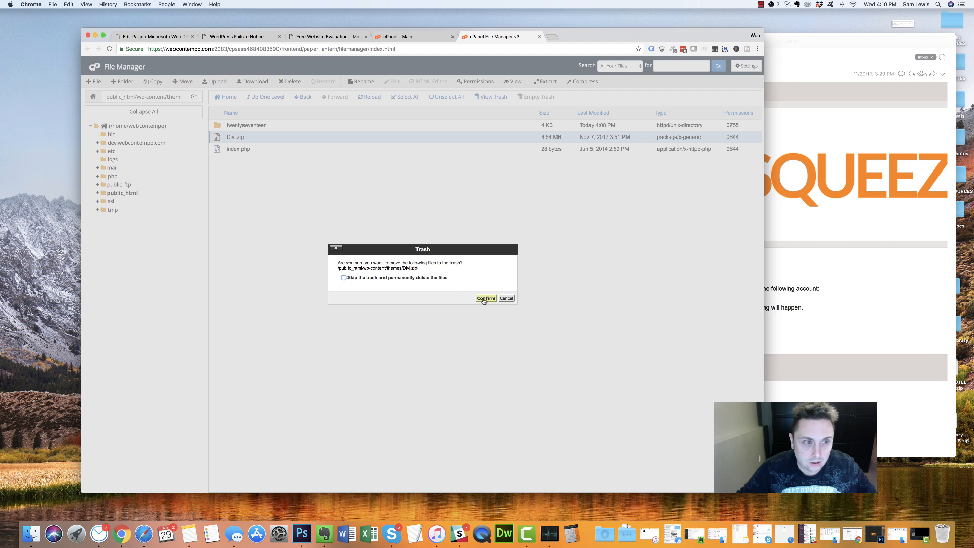
pyautogui.click(484, 298)
# Upload Divi.zip into the themes folder
pyautogui.click(218, 81)
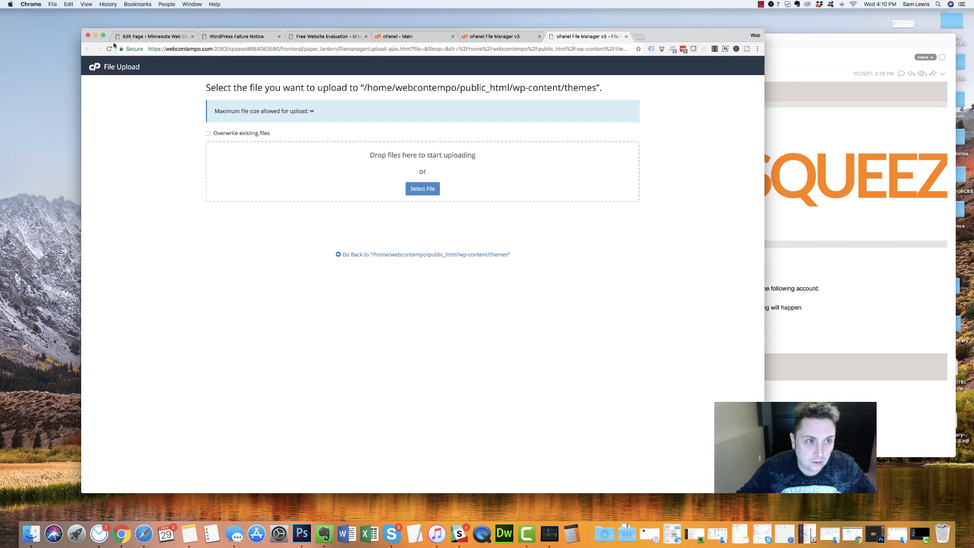
pyautogui.click(409, 192)
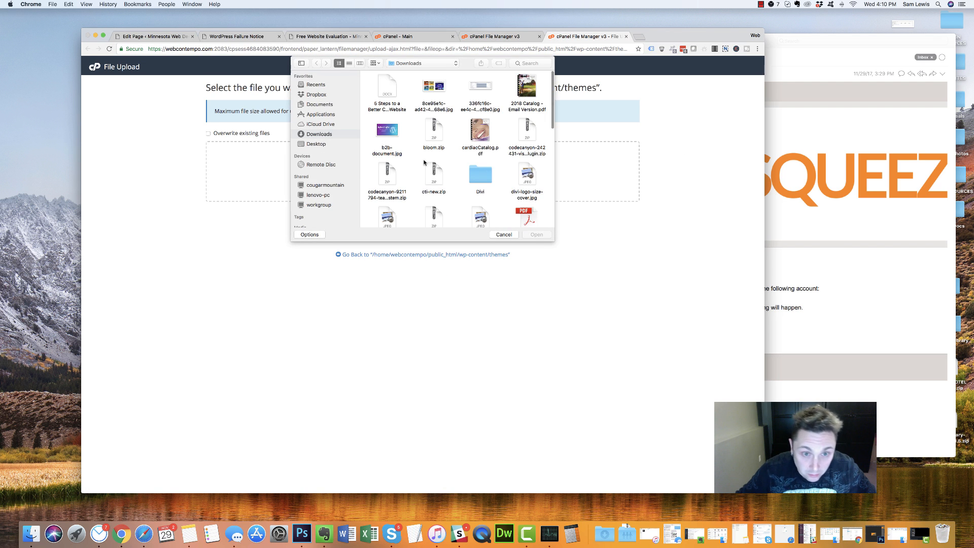
pyautogui.scroll(-5, 411, 142)
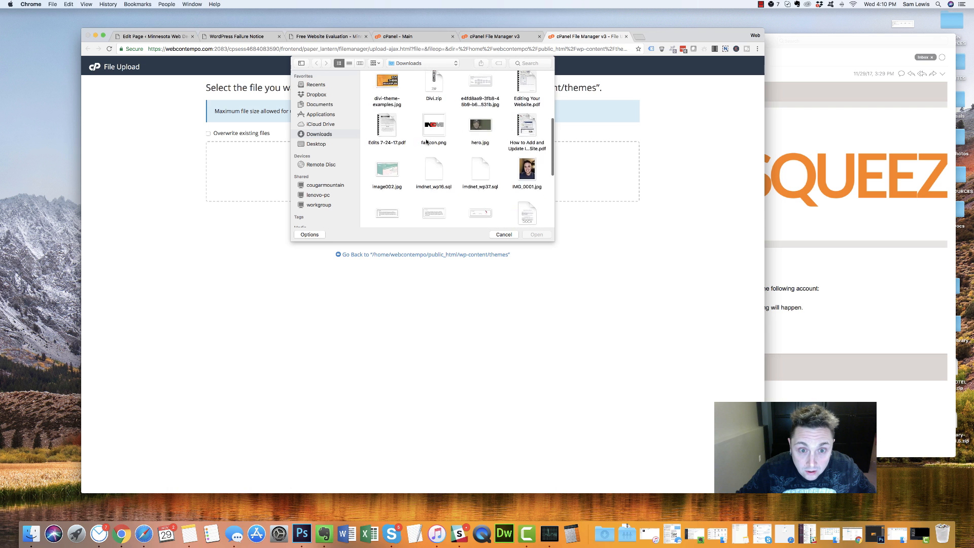
pyautogui.scroll(5, 385, 163)
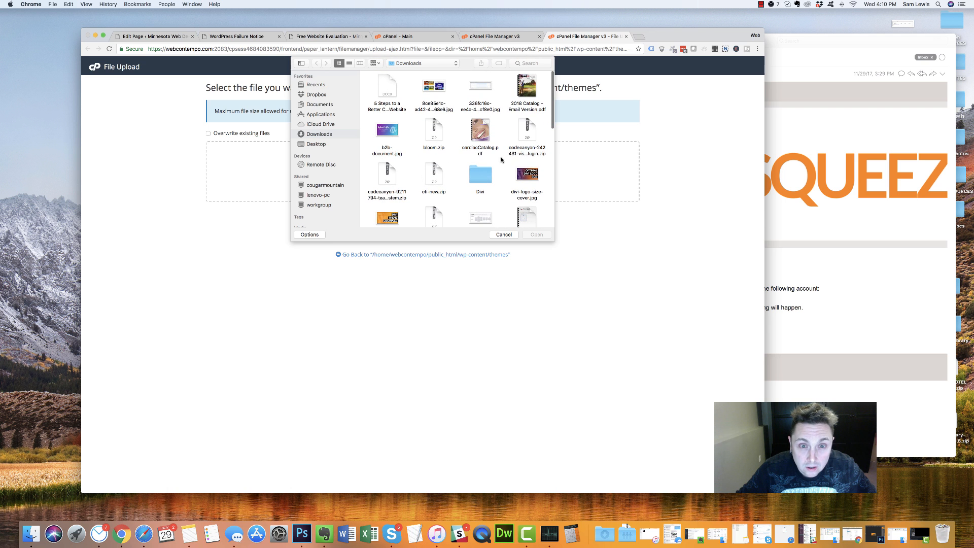
pyautogui.scroll(-3, 446, 160)
pyautogui.doubleClick(430, 158)
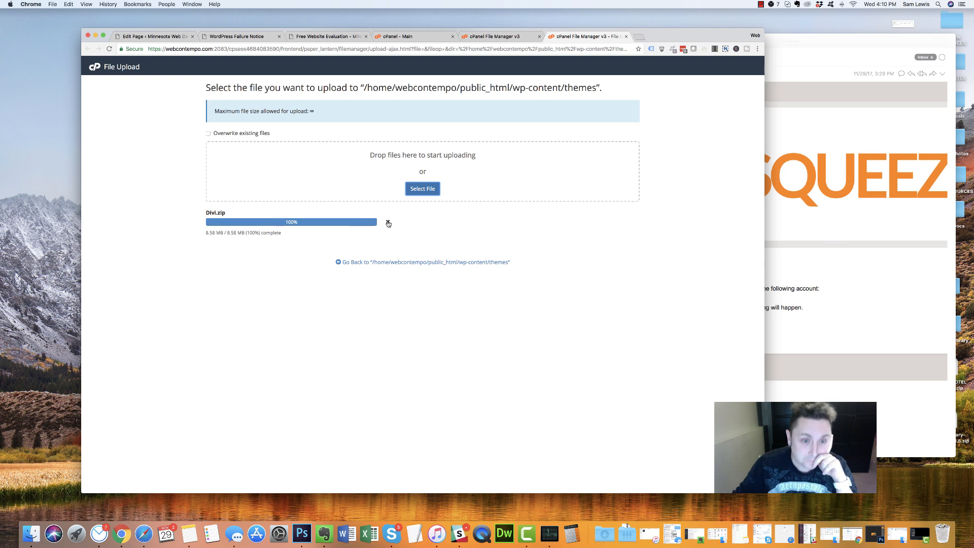
# Reload the themes folder listing several times, then go back to the WordPress tab
pyautogui.click(419, 263)
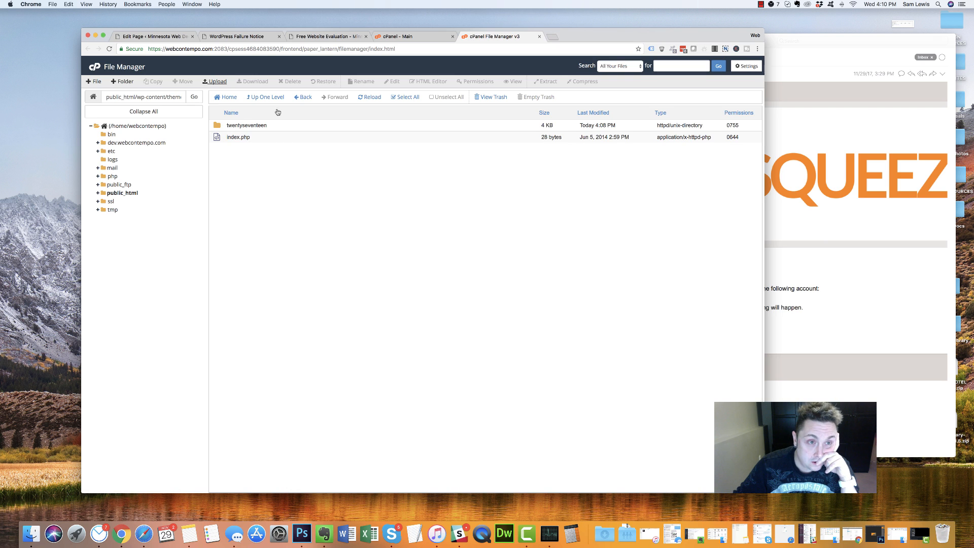
pyautogui.click(377, 97)
pyautogui.click(373, 98)
pyautogui.click(373, 97)
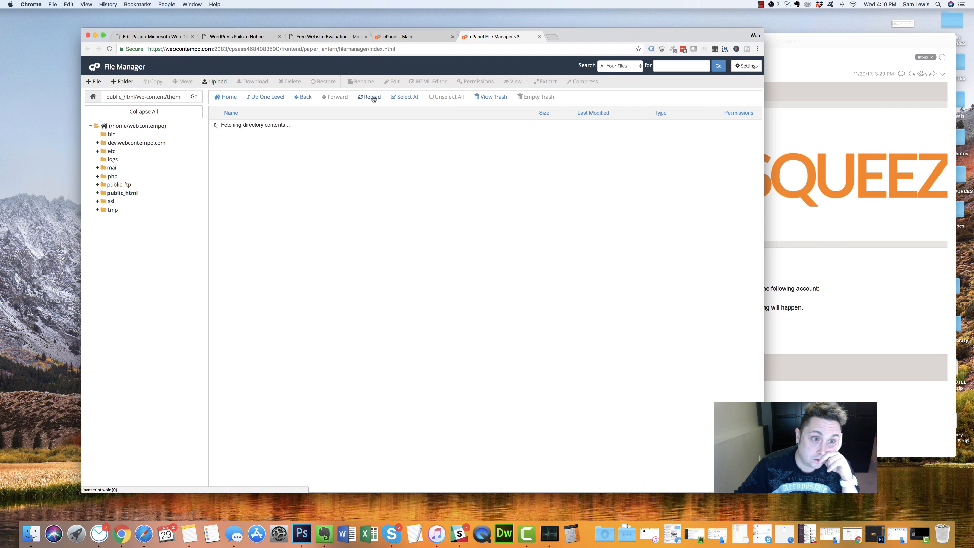
pyautogui.click(371, 97)
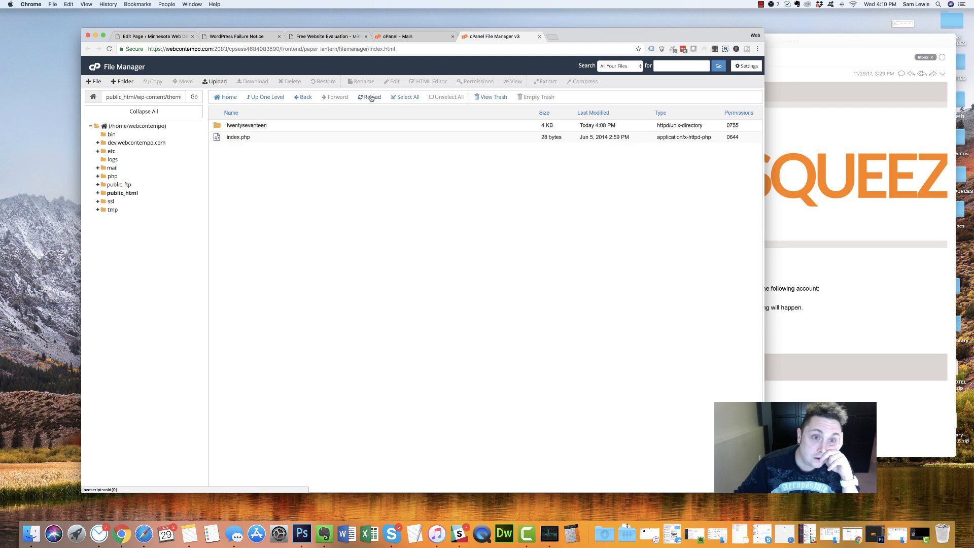
pyautogui.click(371, 98)
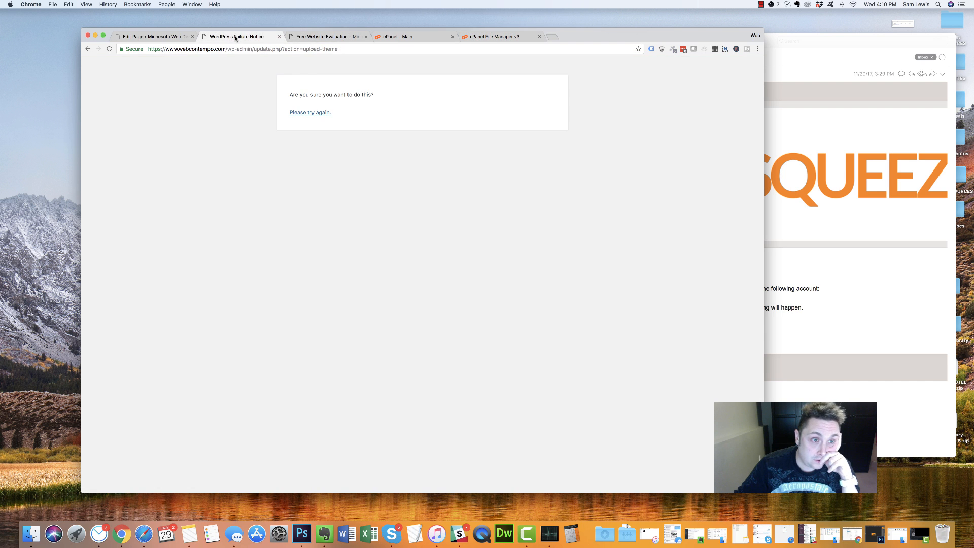
pyautogui.click(238, 37)
# Upload bloom.zip as a plugin and install it
pyautogui.press('super+Left')
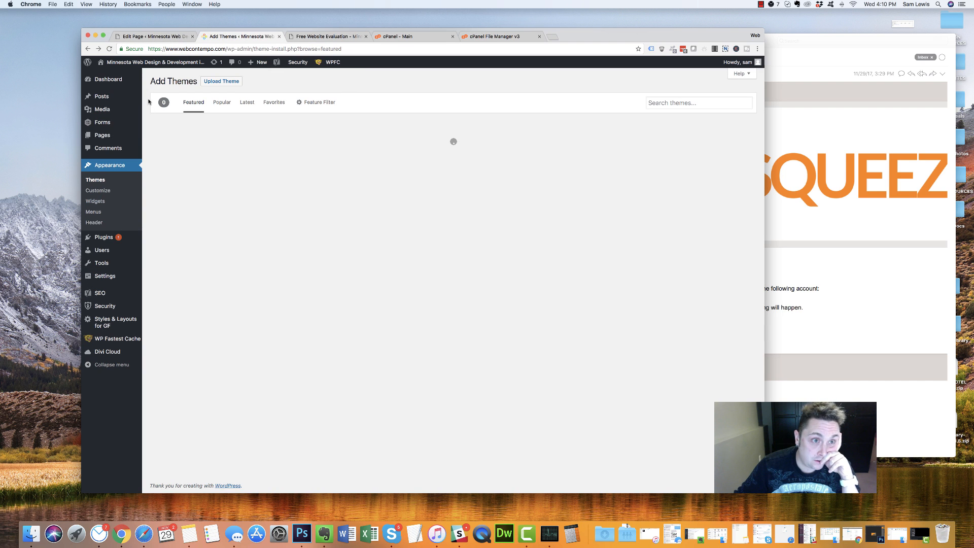
pyautogui.moveTo(114, 246)
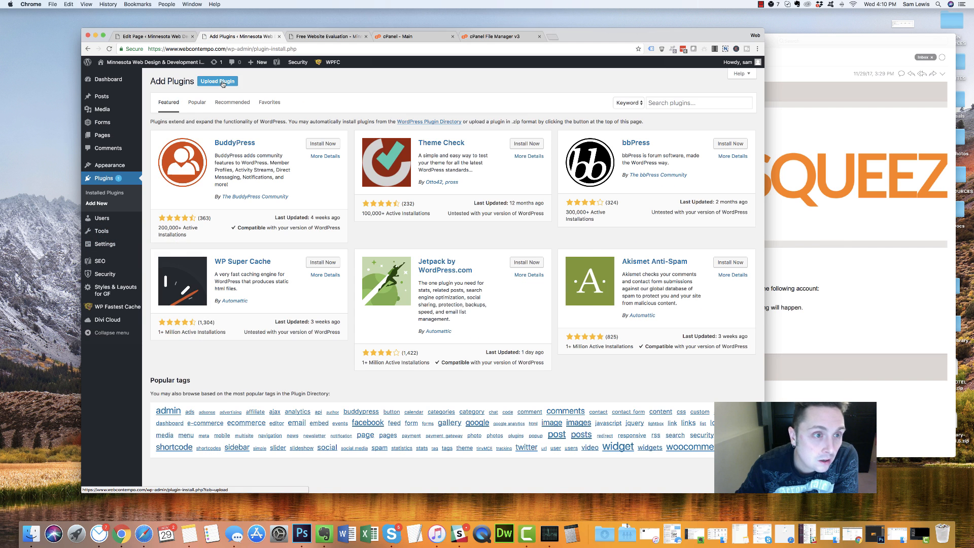
pyautogui.click(221, 82)
pyautogui.click(398, 151)
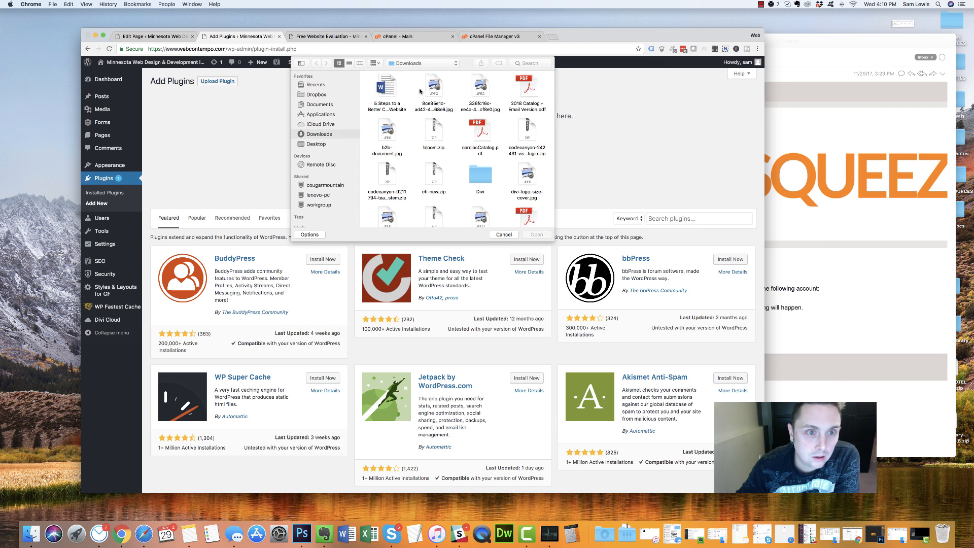
pyautogui.doubleClick(434, 131)
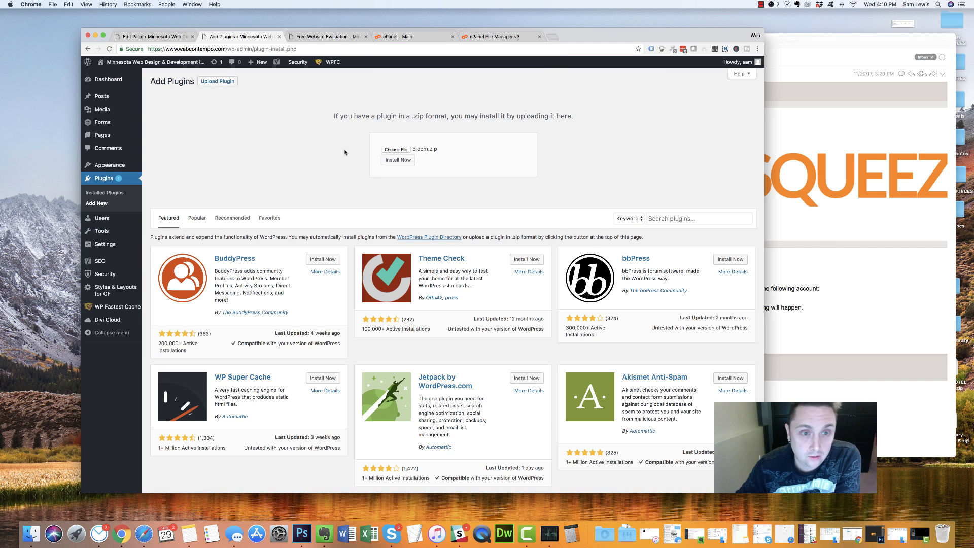
pyautogui.click(398, 160)
# Refresh the cPanel themes listing, then activate the newly installed Bloom plugin
pyautogui.moveTo(266, 62)
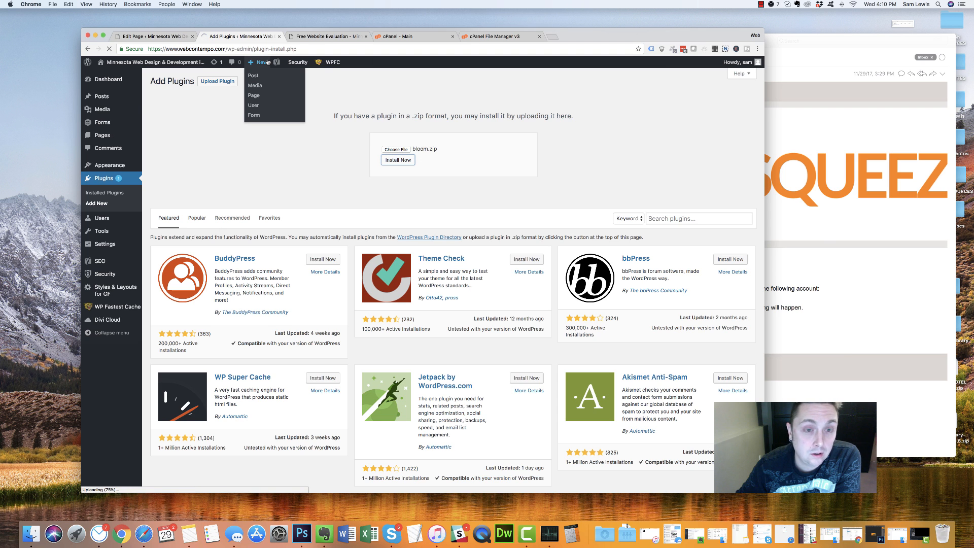
pyautogui.click(398, 38)
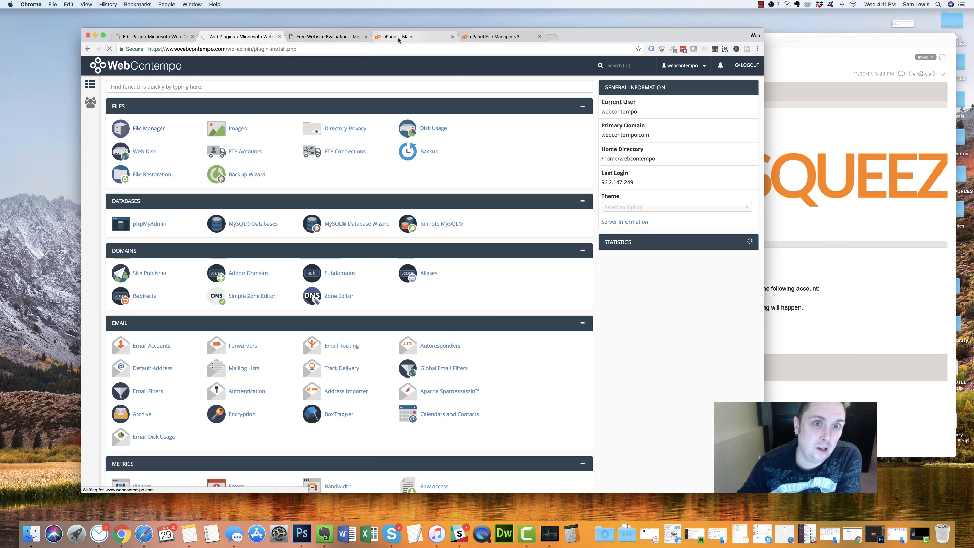
pyautogui.click(478, 39)
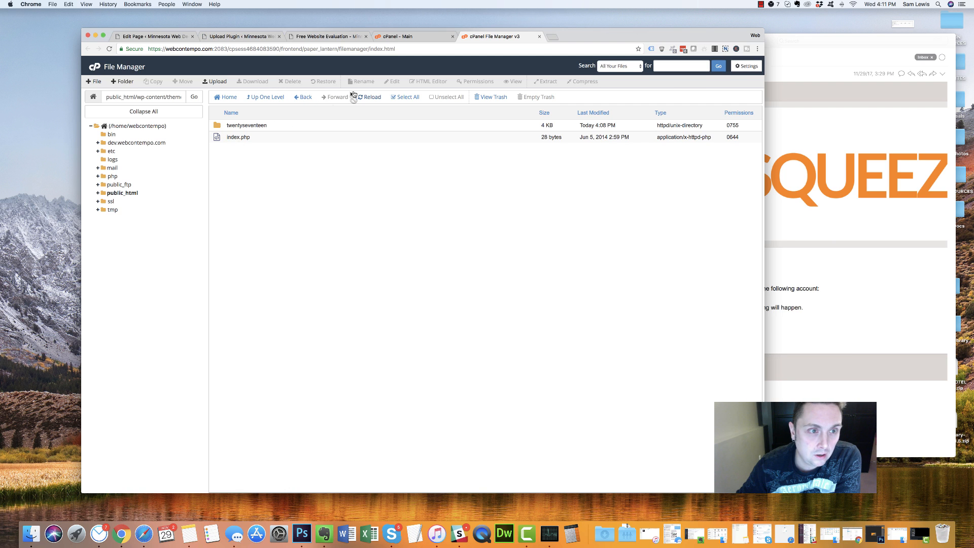
pyautogui.click(374, 98)
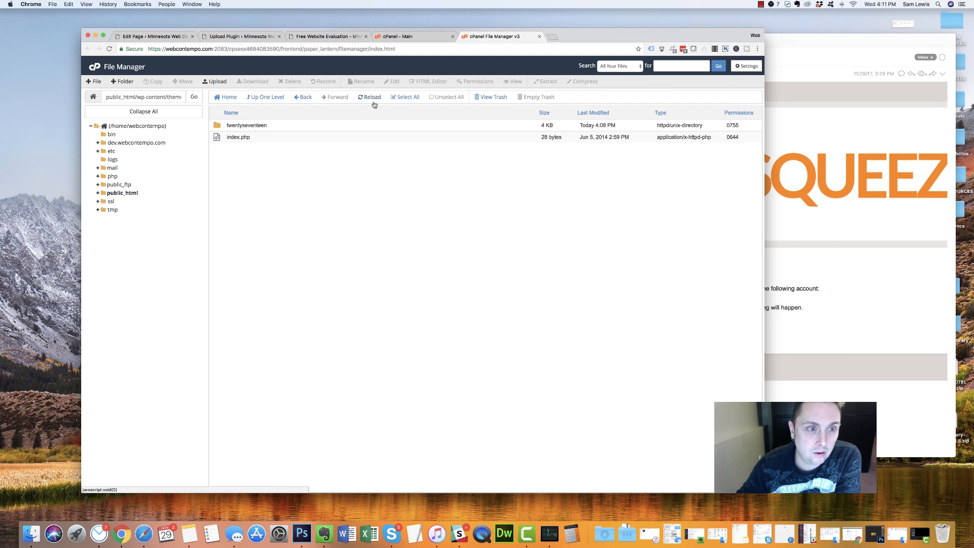
pyautogui.click(263, 36)
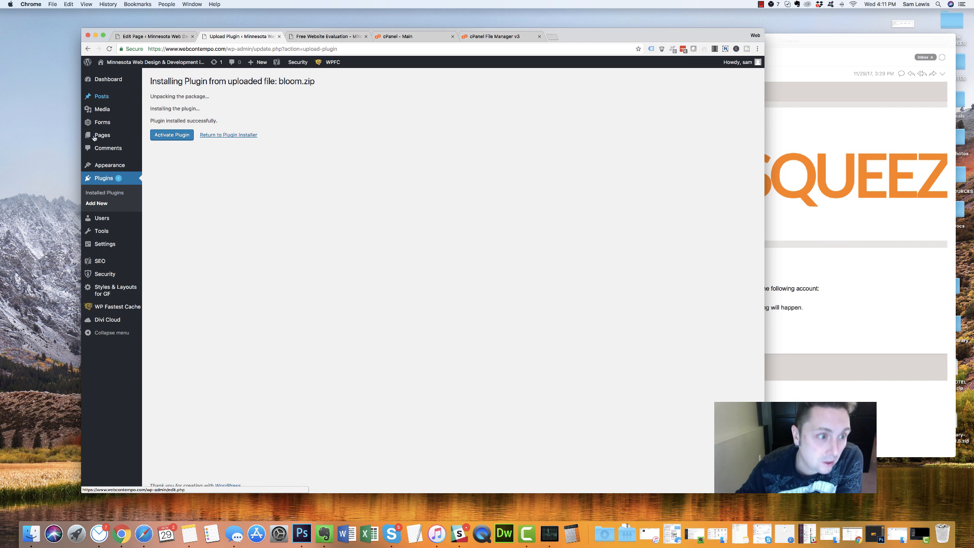
pyautogui.click(168, 134)
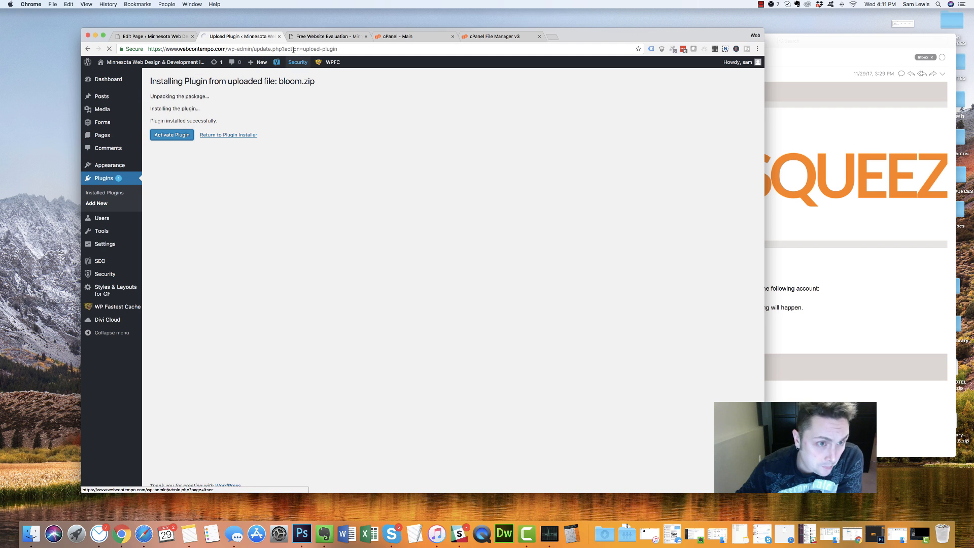
# Extract Divi.zip into the themes folder as a Divi folder
pyautogui.click(488, 38)
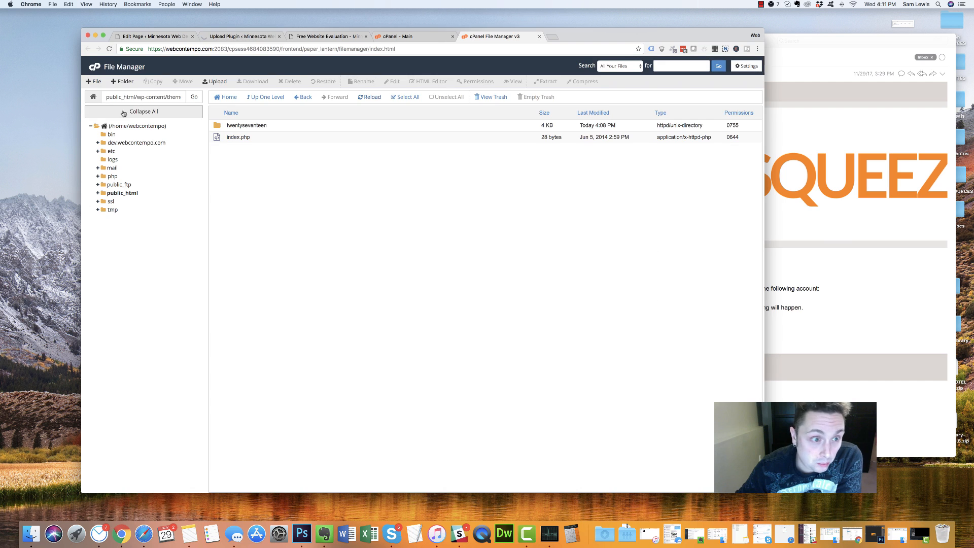
pyautogui.click(362, 98)
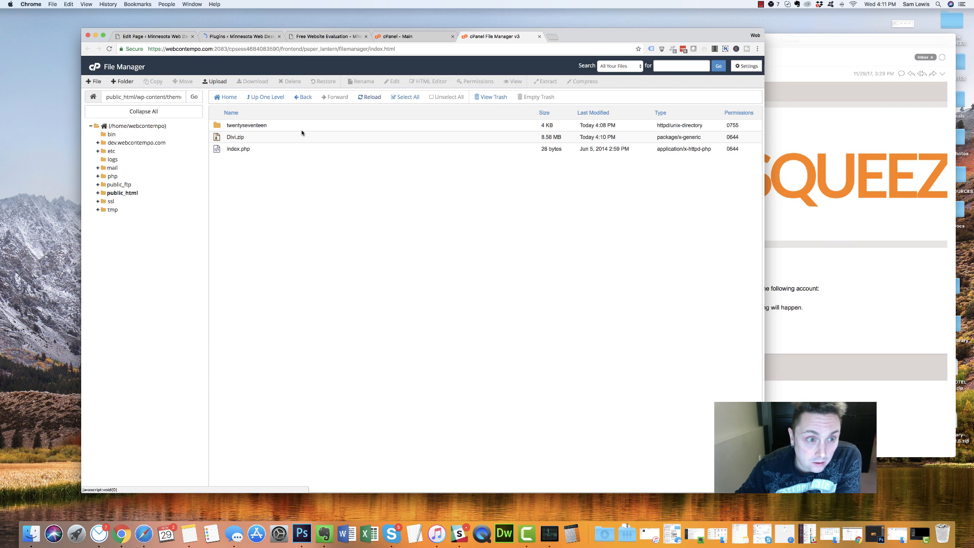
pyautogui.click(284, 138)
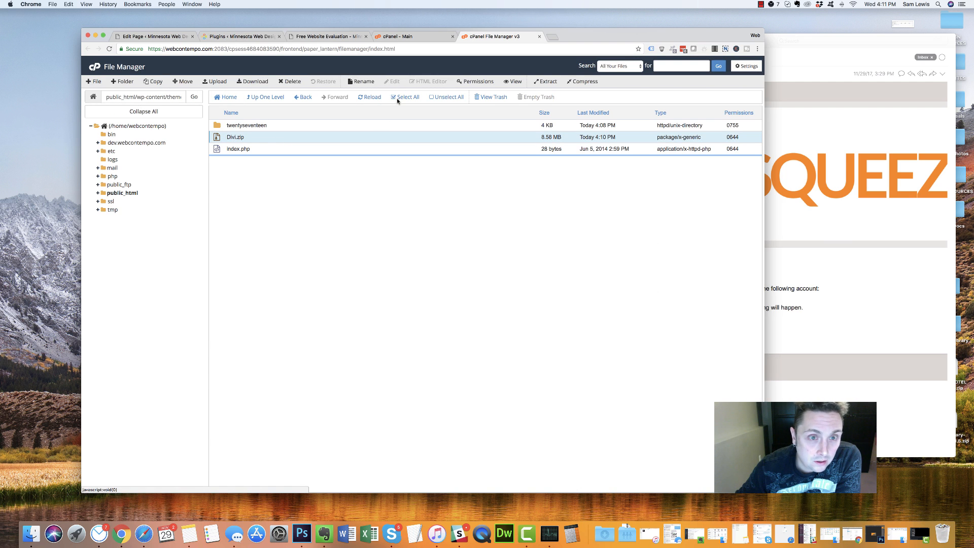
pyautogui.click(544, 82)
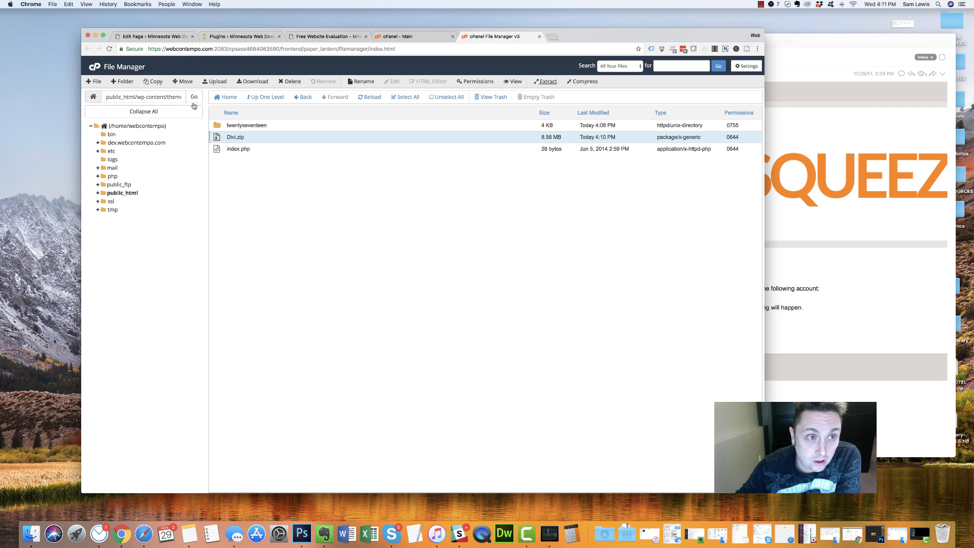
pyautogui.click(545, 82)
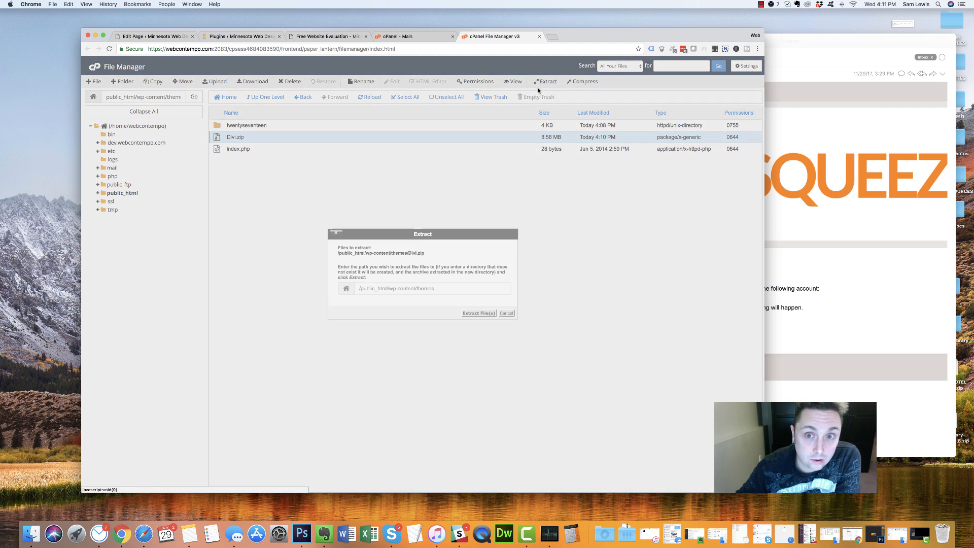
pyautogui.click(472, 313)
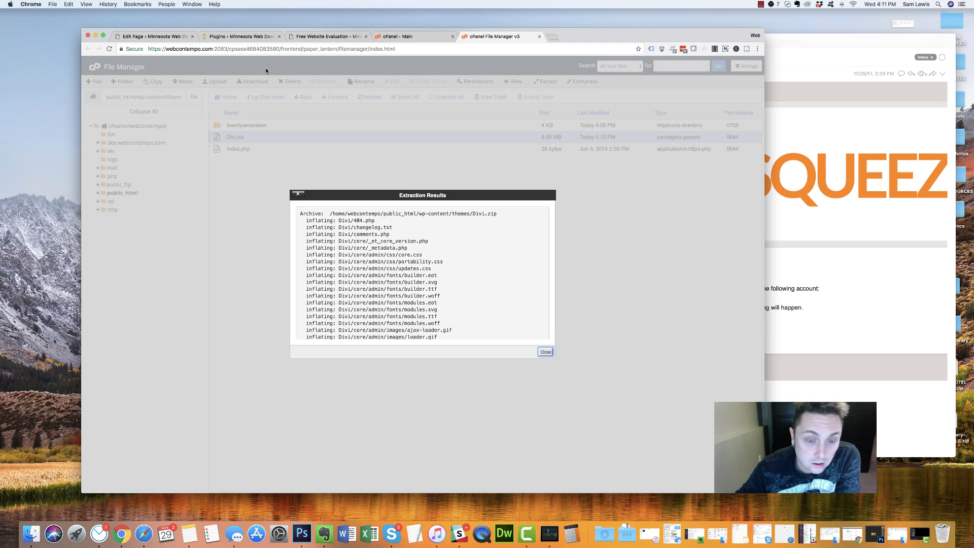
pyautogui.click(545, 351)
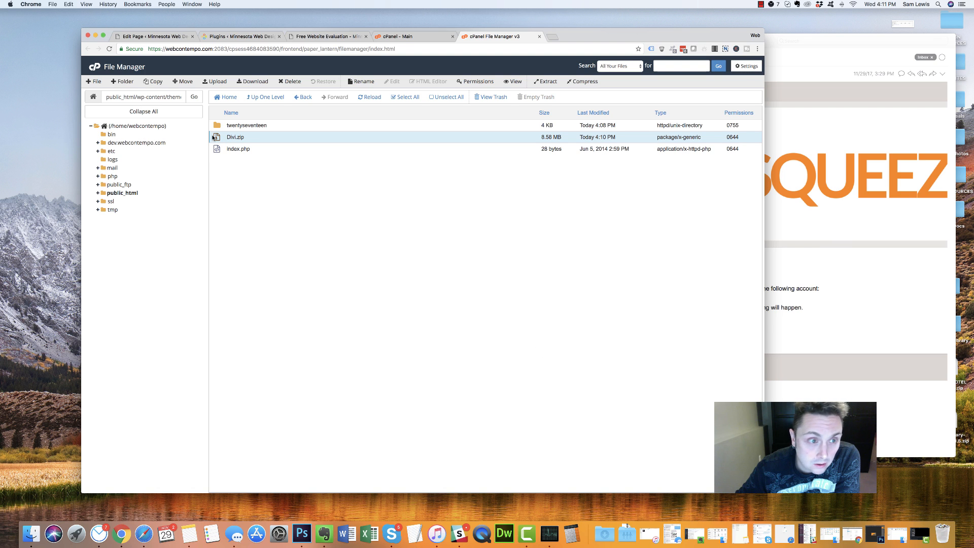
# Trash the leftover Divi.zip and return to the WordPress Plugins tab
pyautogui.click(372, 96)
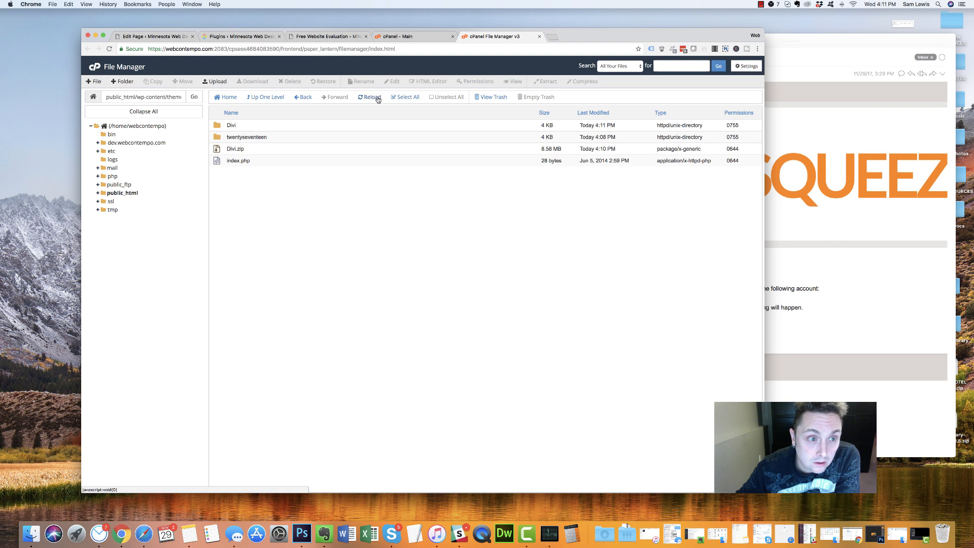
pyautogui.click(256, 149)
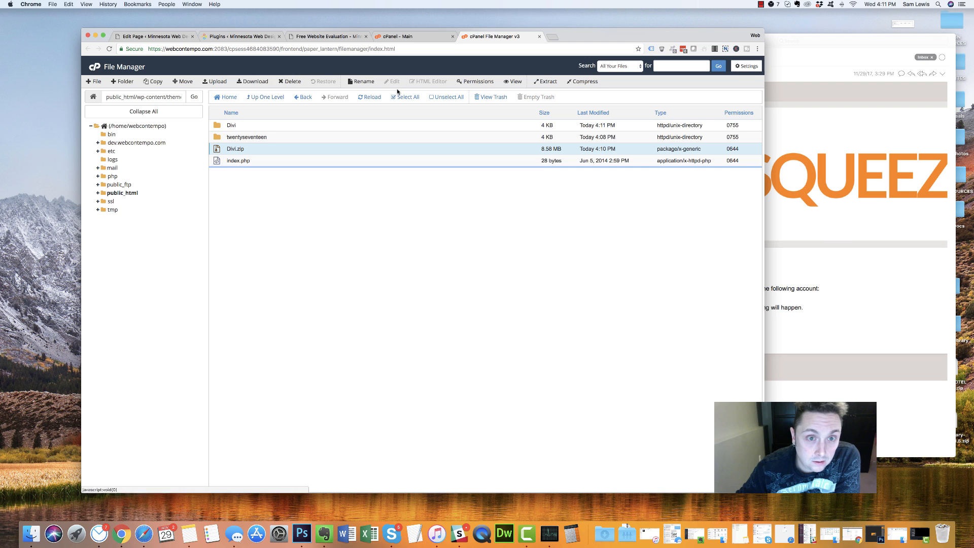
pyautogui.click(293, 81)
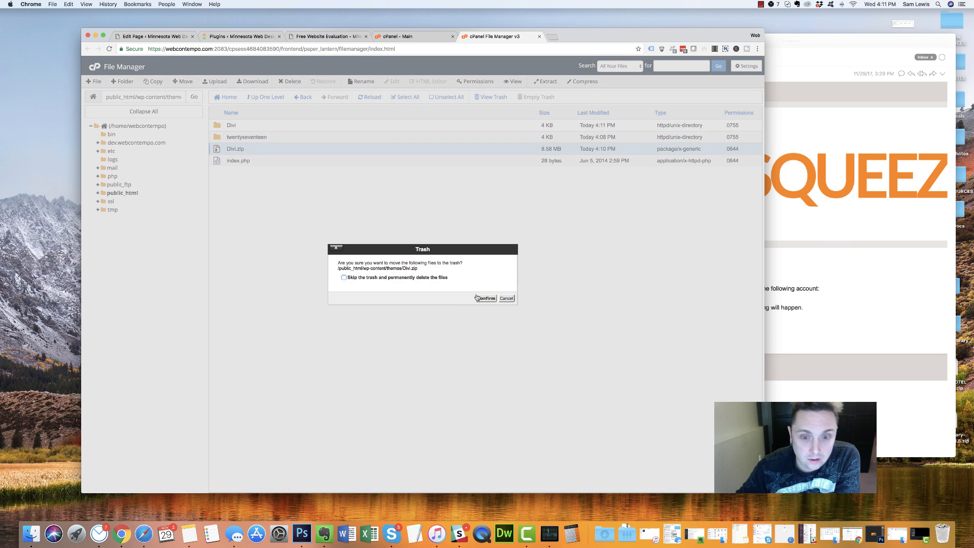
pyautogui.click(486, 298)
pyautogui.click(311, 35)
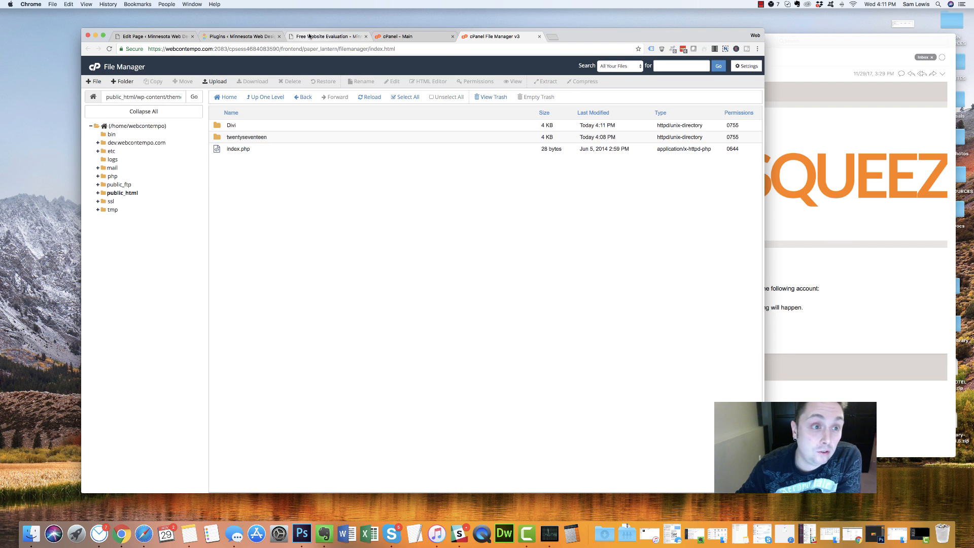
pyautogui.click(235, 35)
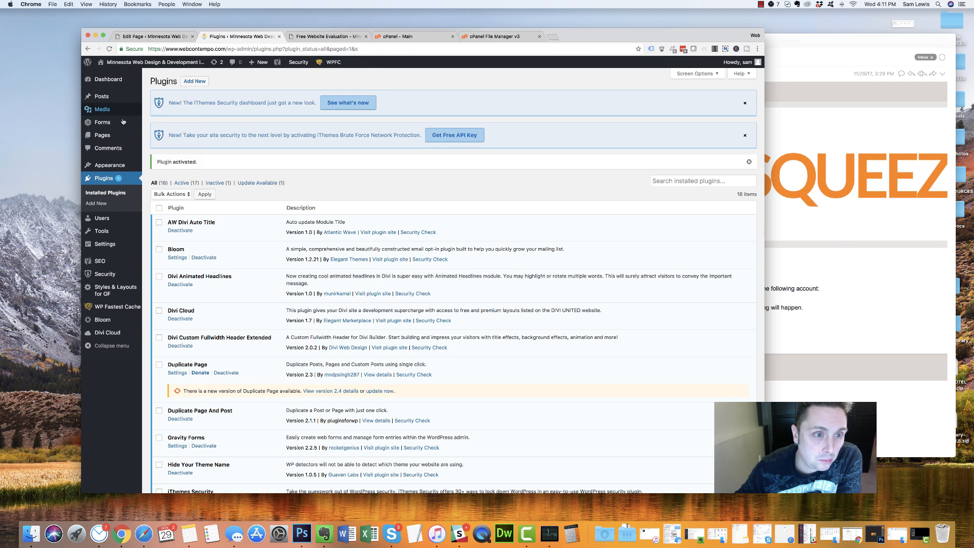
# Duplicate the Divider module, delete the extra copies, and reload the page editor
pyautogui.moveTo(110, 166)
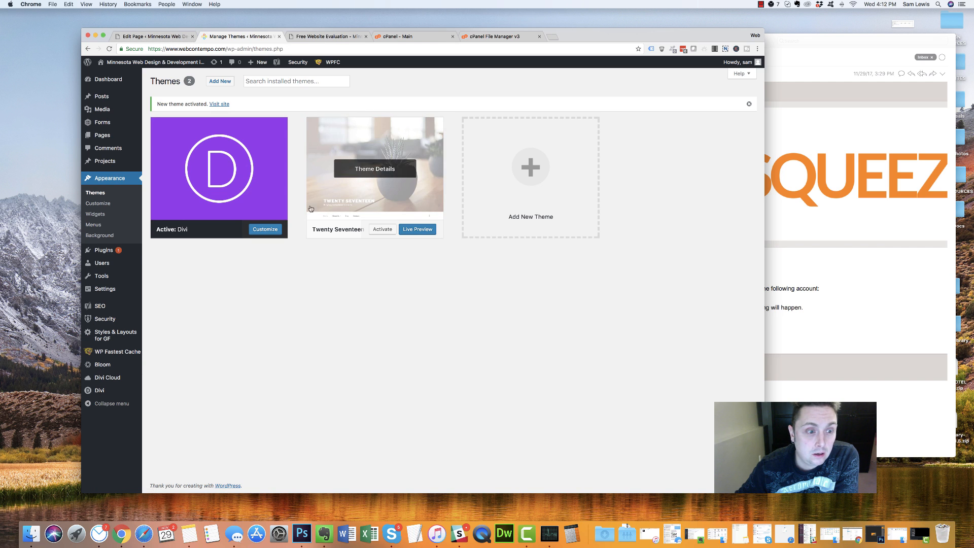
pyautogui.click(159, 36)
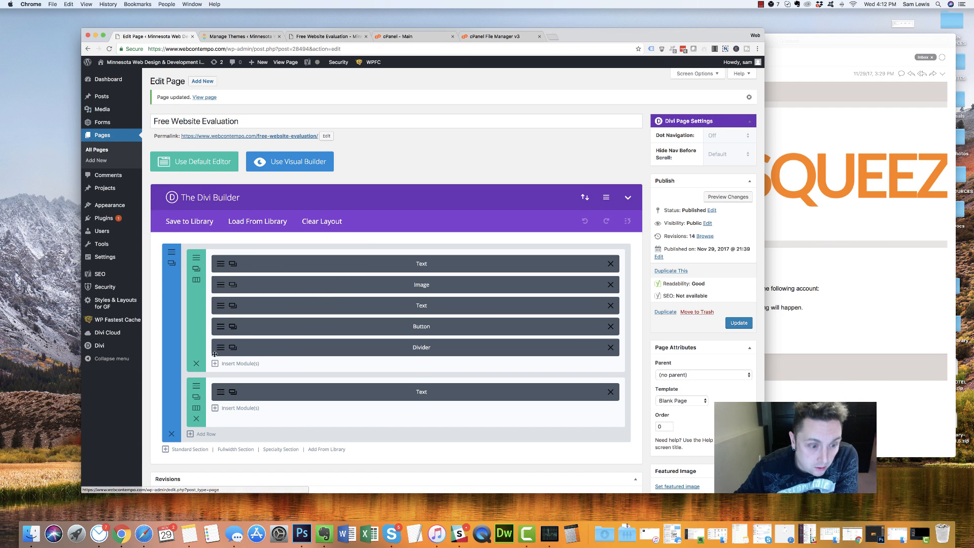
pyautogui.click(232, 347)
pyautogui.click(232, 346)
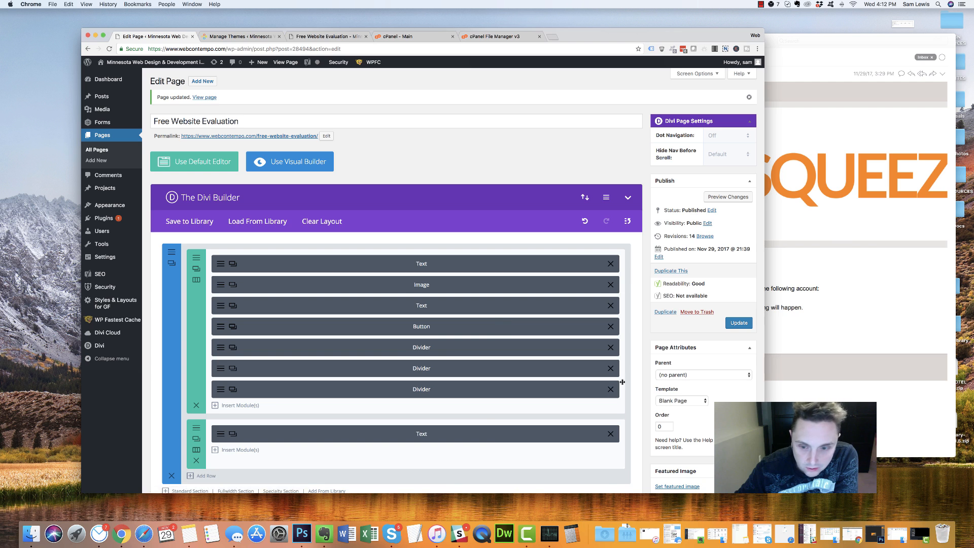
pyautogui.click(610, 389)
pyautogui.click(610, 368)
pyautogui.click(110, 50)
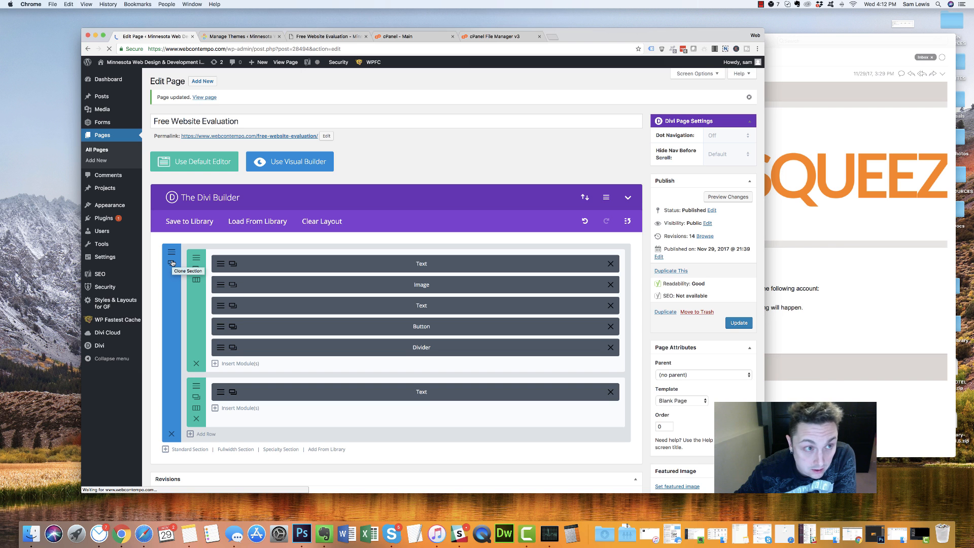
# Preview the live page at phone width, then restore desktop width and resume editing
pyautogui.click(327, 37)
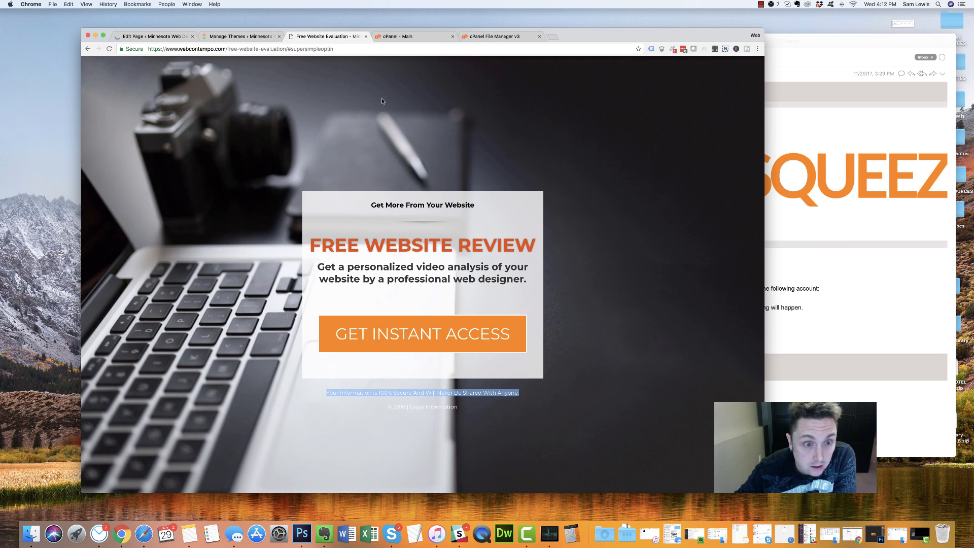
pyautogui.click(765, 123)
pyautogui.click(254, 115)
pyautogui.moveTo(744, 151); pyautogui.dragTo(226, 123)
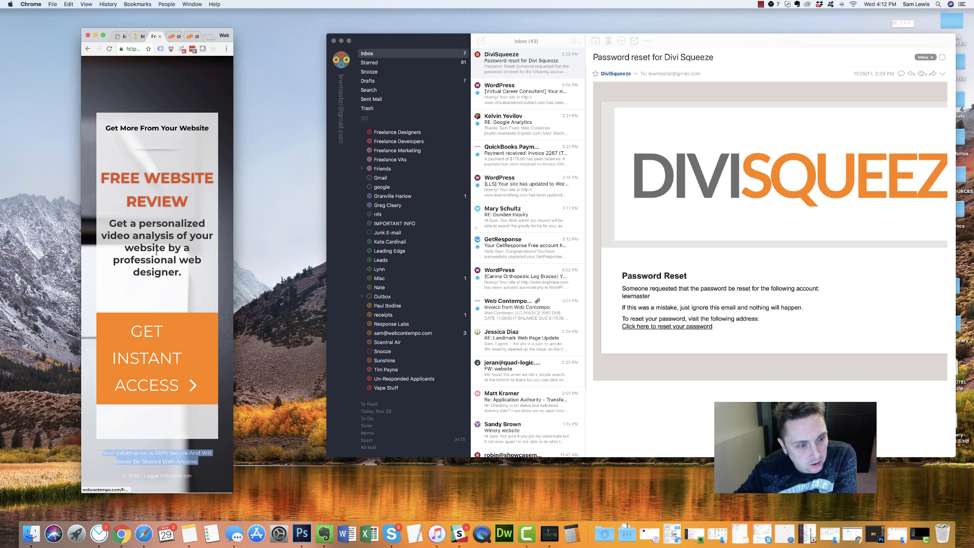
pyautogui.moveTo(194, 204); pyautogui.dragTo(87, 174)
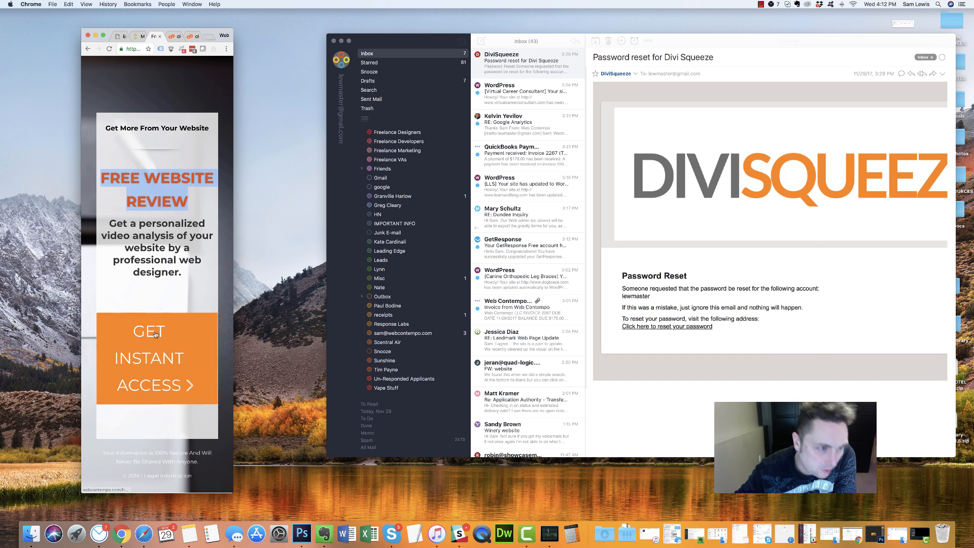
pyautogui.click(151, 291)
pyautogui.moveTo(325, 236); pyautogui.dragTo(233, 236)
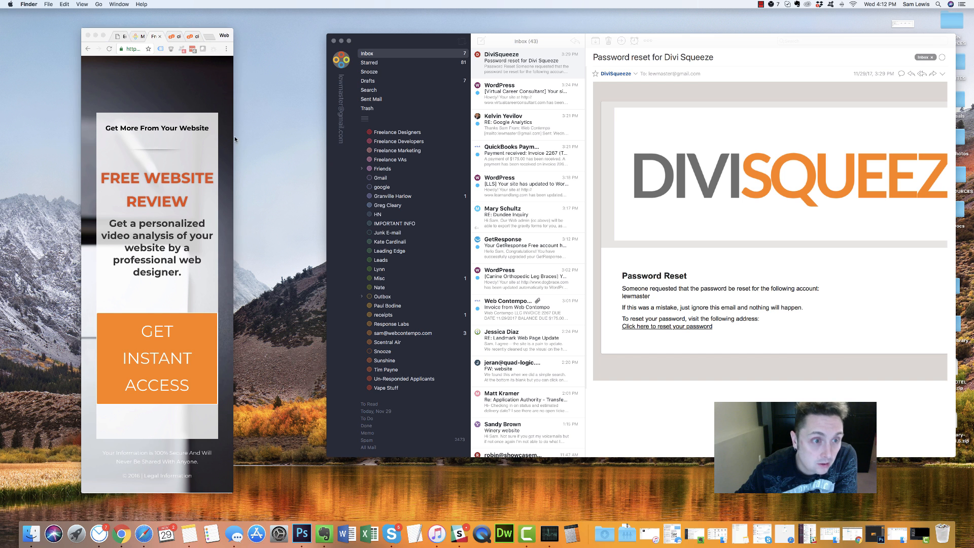
pyautogui.moveTo(234, 139); pyautogui.dragTo(888, 140)
pyautogui.click(242, 35)
pyautogui.click(152, 36)
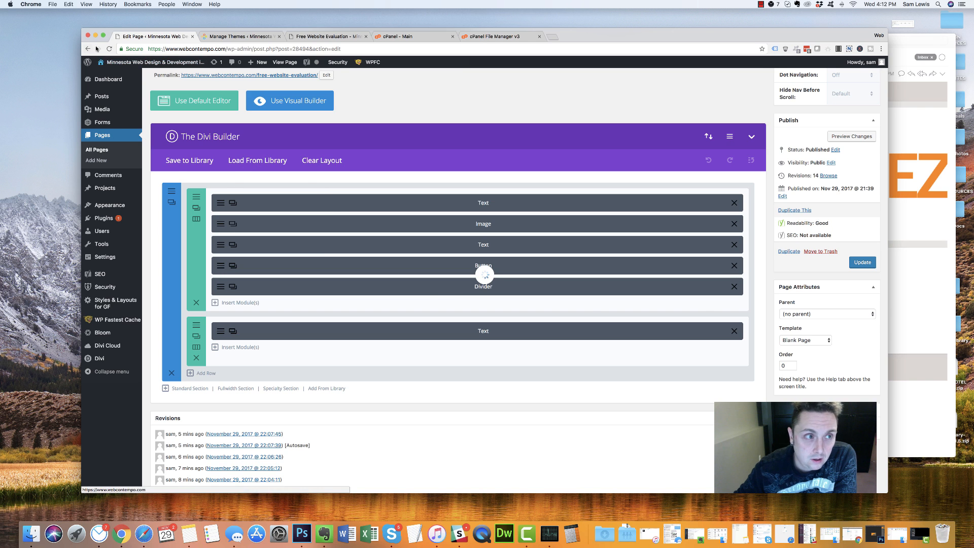
# Reload the editor and open the FREE WEBSITE REVIEW Text module's settings
pyautogui.click(109, 49)
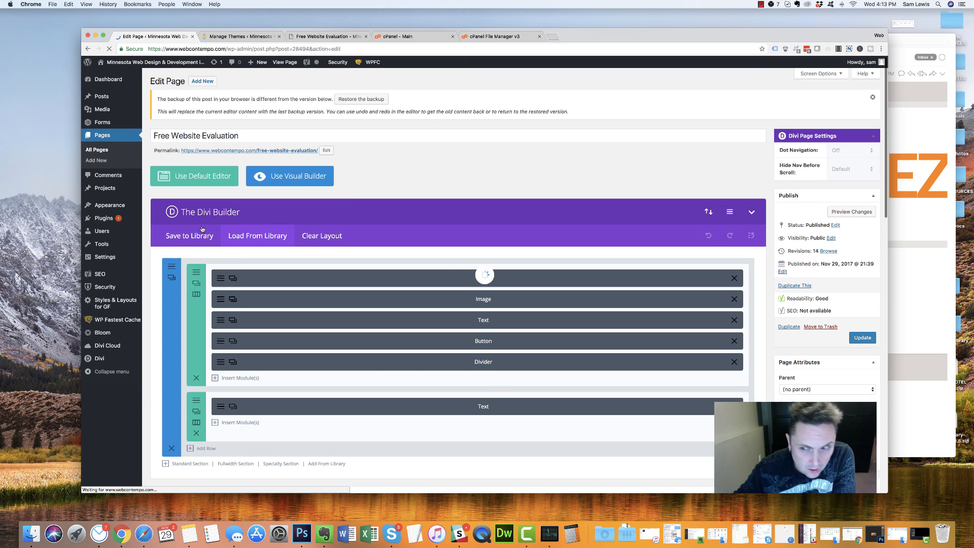
pyautogui.click(277, 176)
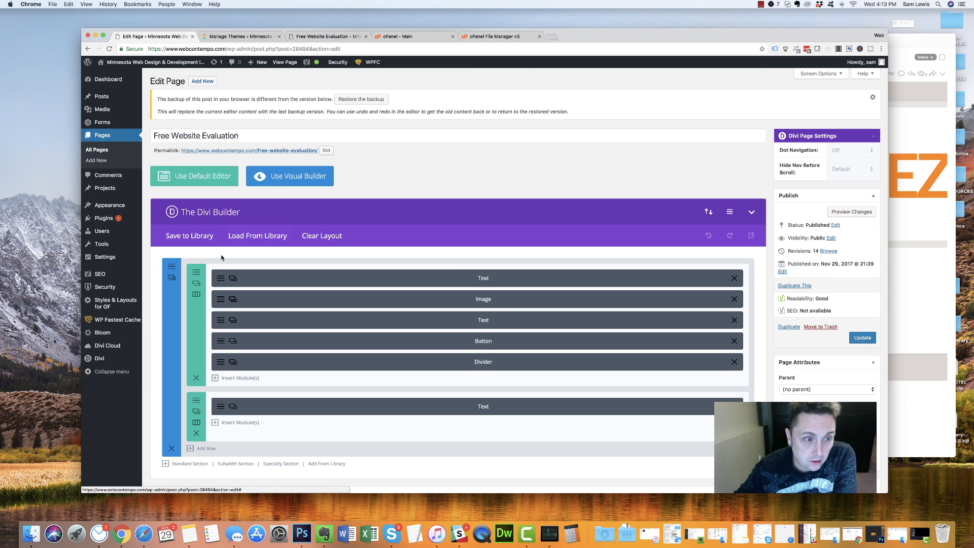
pyautogui.scroll(-3, 221, 257)
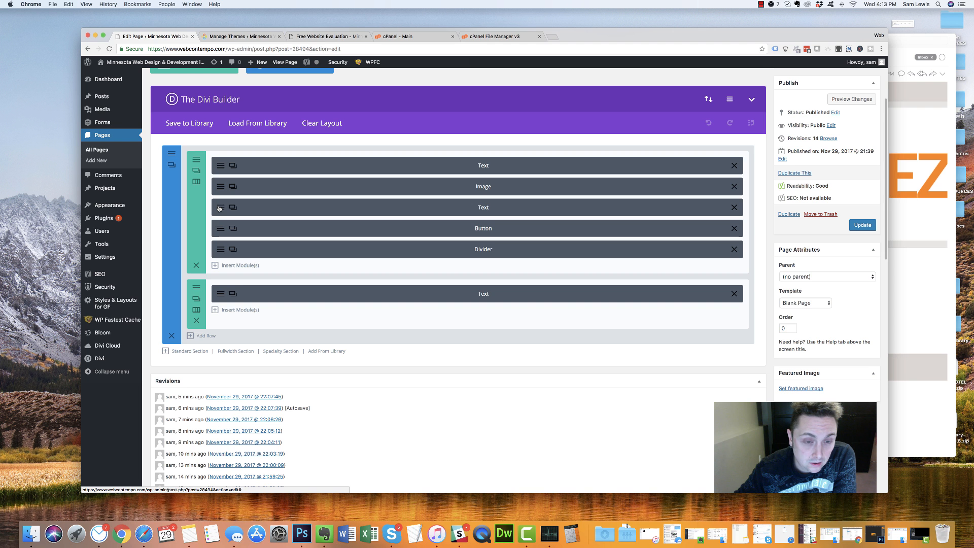
pyautogui.click(219, 208)
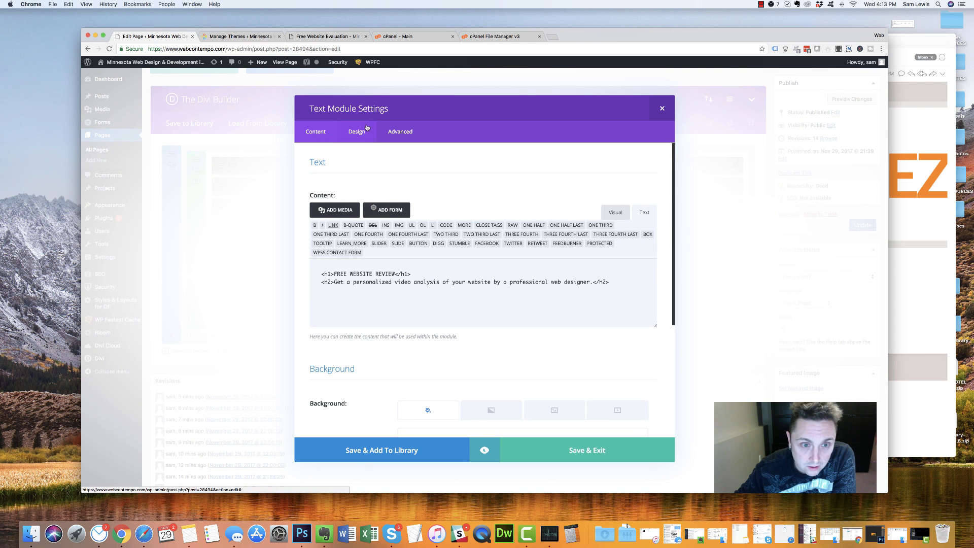
# Set the heading line height to 42px for smartphones in the Design settings
pyautogui.click(357, 133)
pyautogui.scroll(-3, 469, 291)
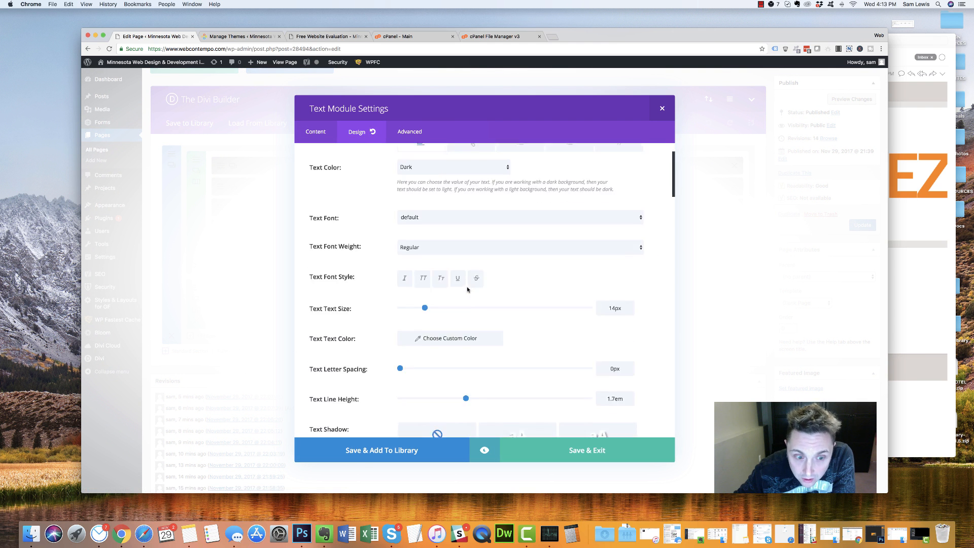
pyautogui.scroll(-10, 575, 336)
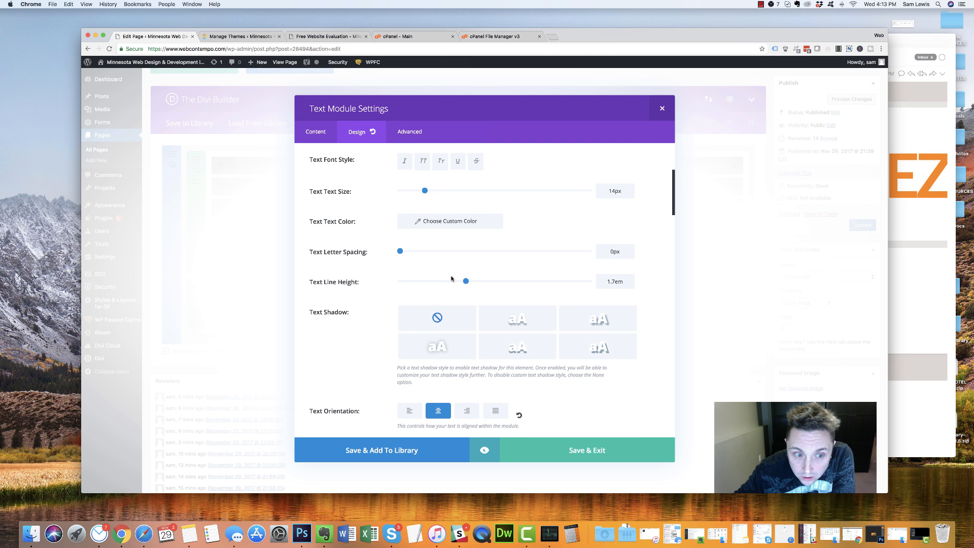
pyautogui.scroll(-2, 447, 282)
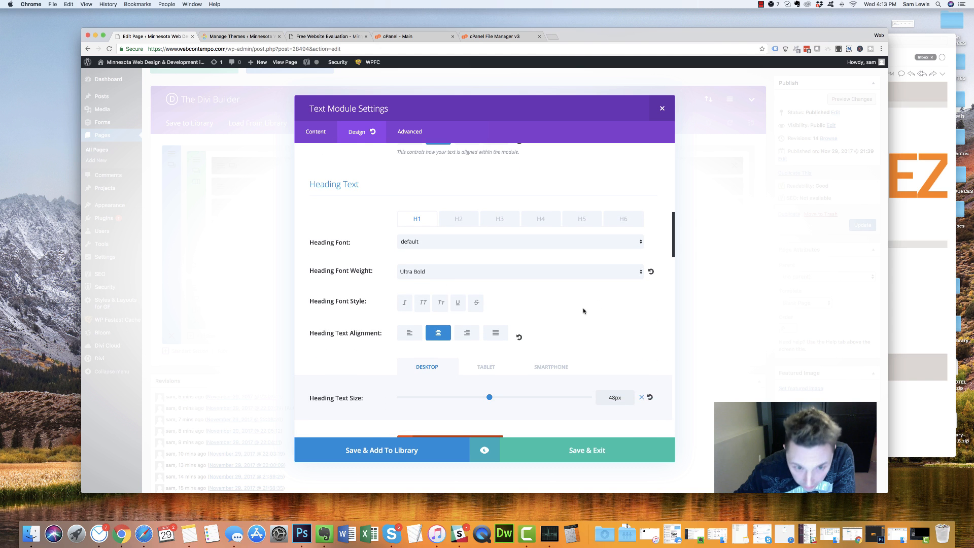
pyautogui.scroll(-4, 598, 304)
pyautogui.scroll(-4, 497, 313)
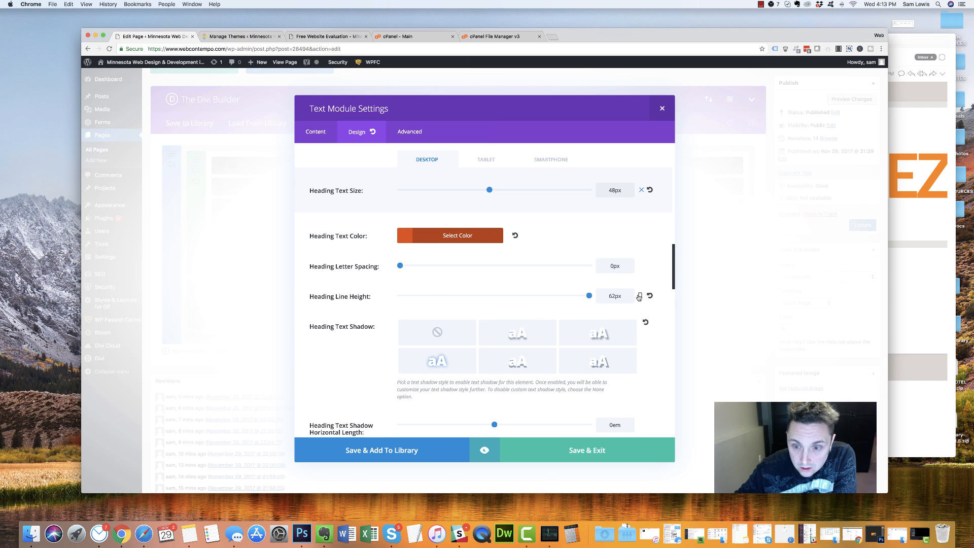
pyautogui.click(639, 296)
pyautogui.click(548, 301)
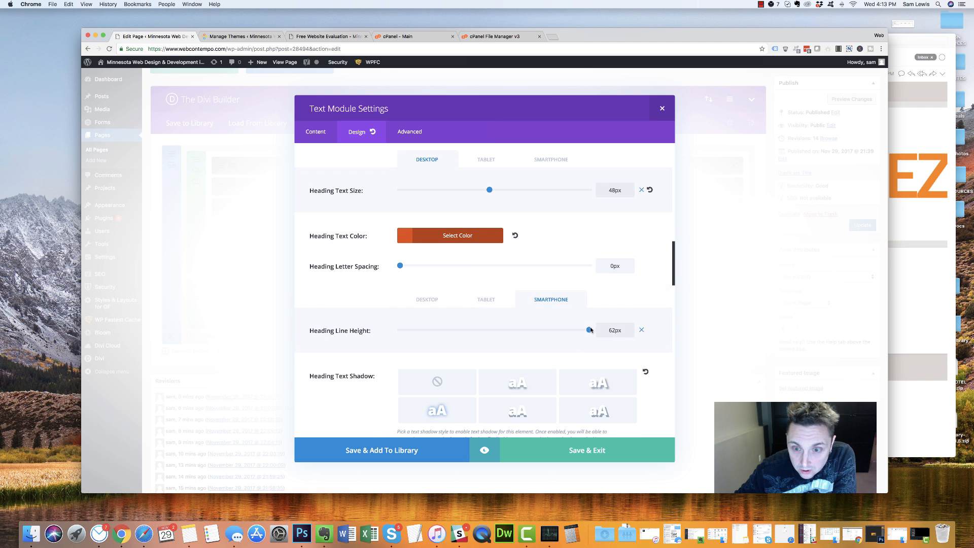
pyautogui.scroll(-1, 577, 326)
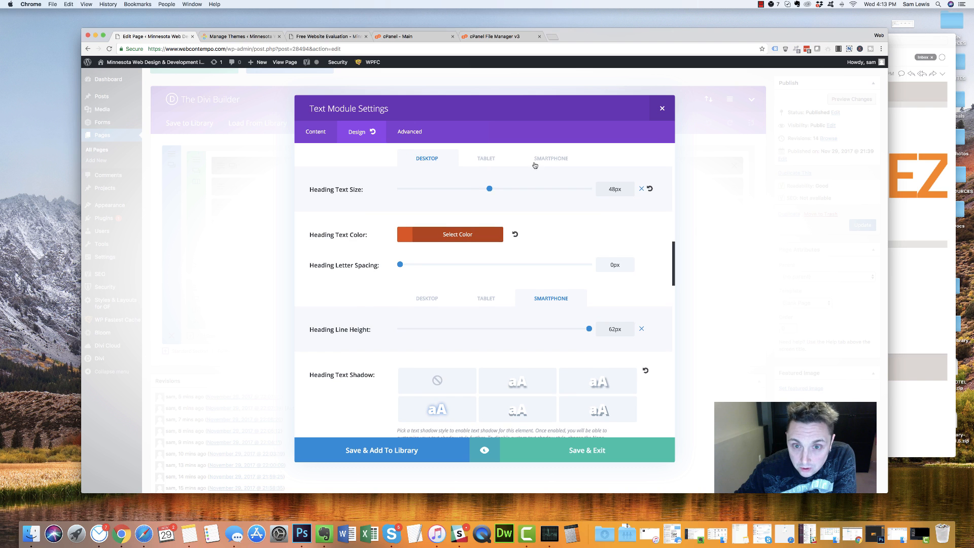
pyautogui.click(540, 159)
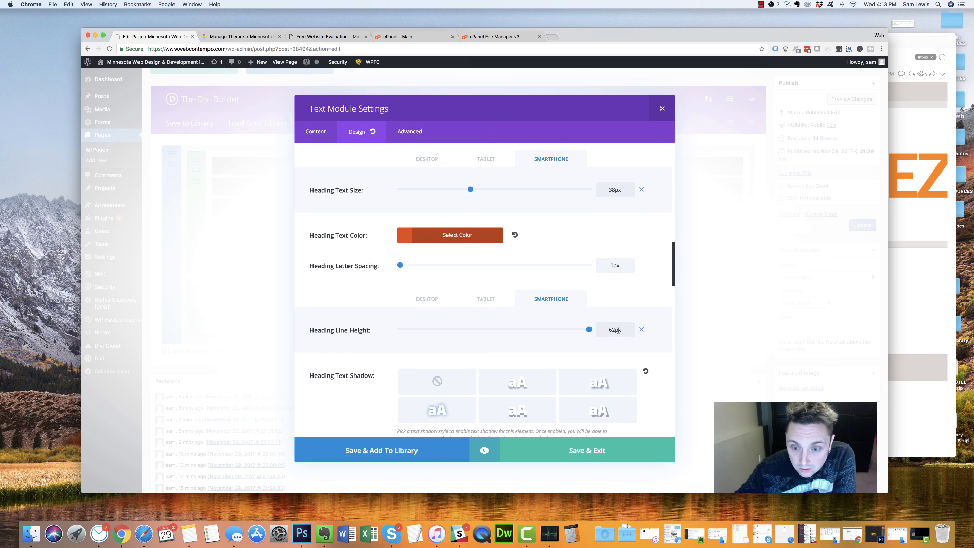
pyautogui.write('4')
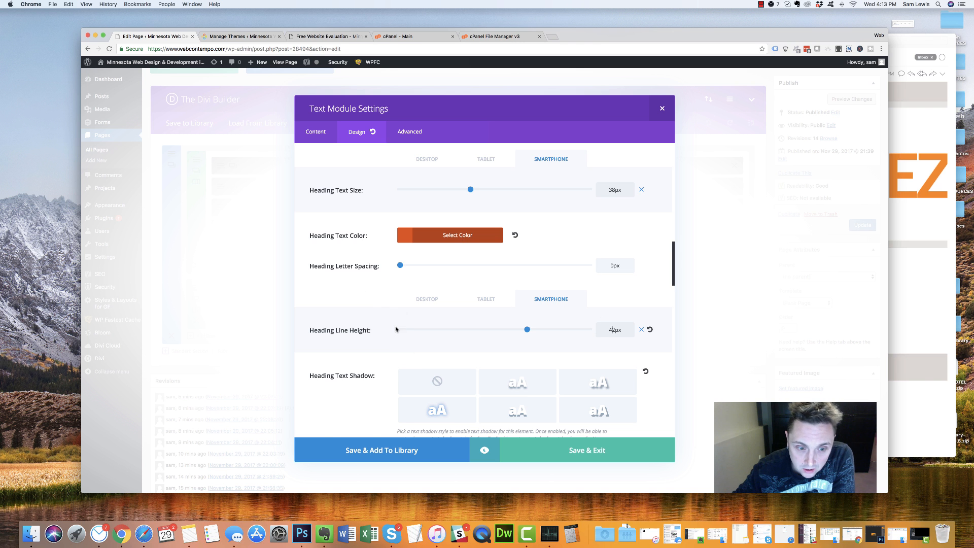
# Check the Heading 2 styles, close the text module, and open the GET INSTANT ACCESS button
pyautogui.scroll(-4, 395, 329)
pyautogui.scroll(6, 395, 329)
pyautogui.scroll(-3, 395, 329)
pyautogui.scroll(5, 406, 304)
pyautogui.click(459, 204)
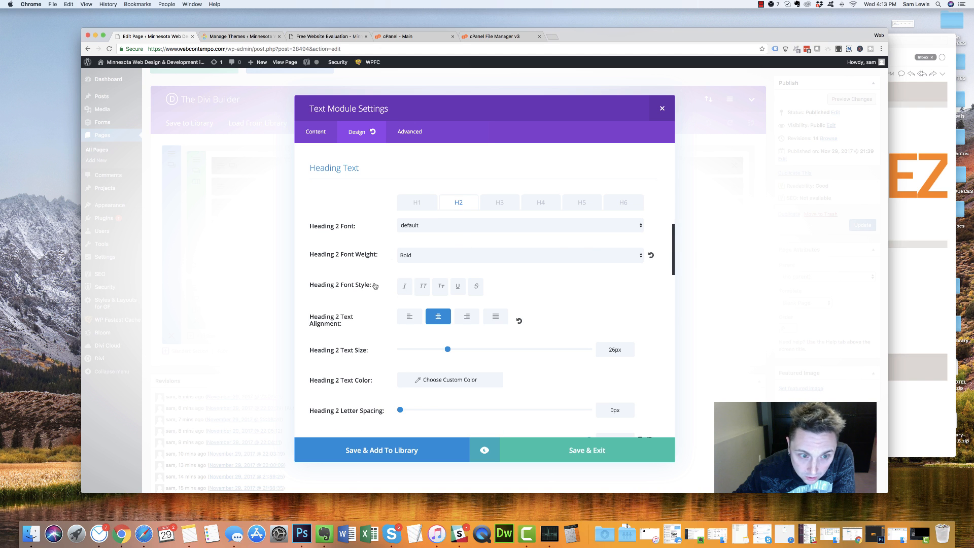
pyautogui.scroll(-3, 340, 297)
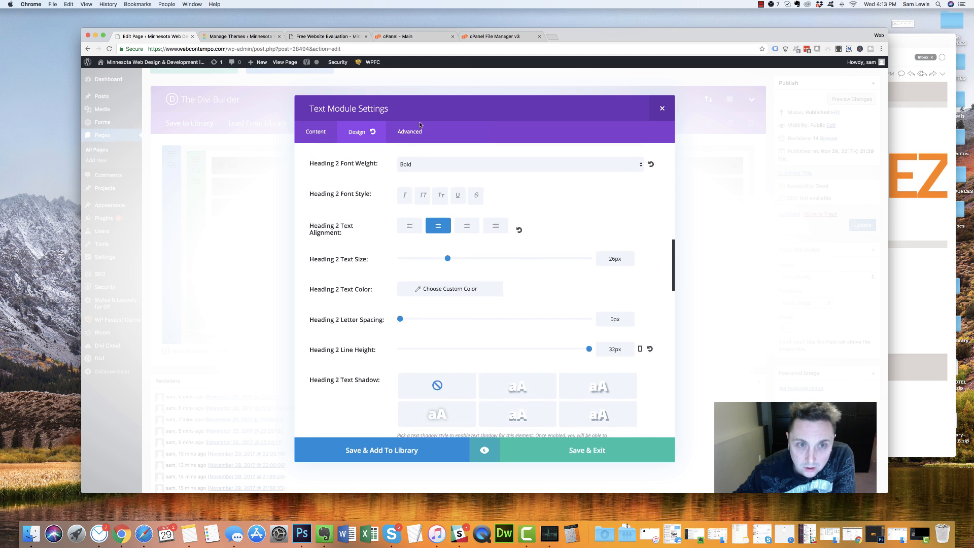
pyautogui.click(571, 457)
pyautogui.click(222, 229)
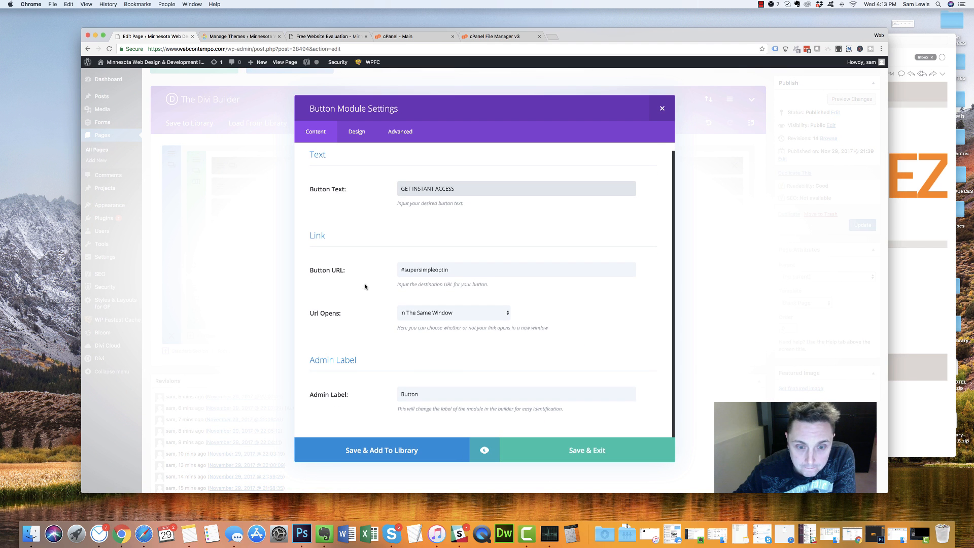
# Set the GET INSTANT ACCESS button's background colour to orange #e84e0d
pyautogui.click(357, 131)
pyautogui.scroll(-5, 447, 330)
pyautogui.scroll(-3, 452, 325)
pyautogui.click(524, 276)
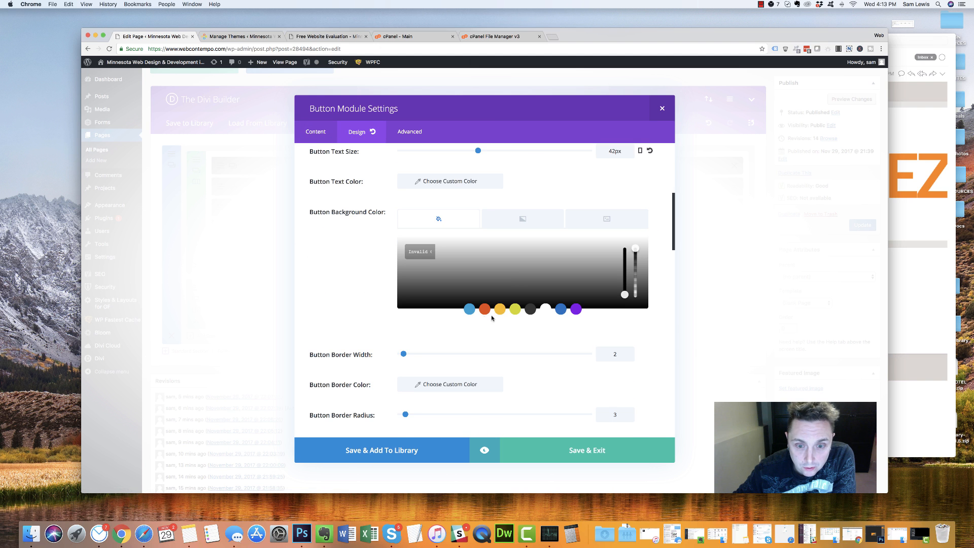
pyautogui.click(484, 309)
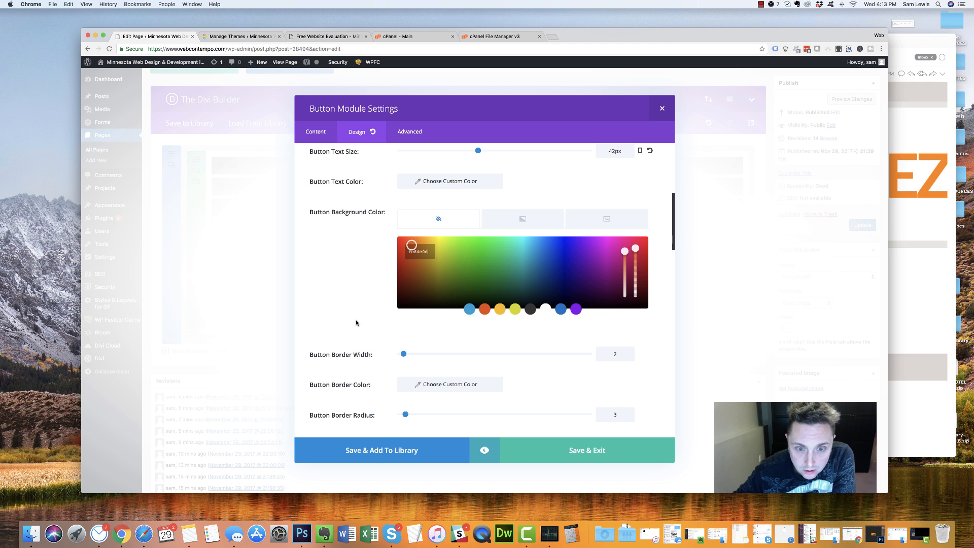
pyautogui.click(354, 321)
pyautogui.scroll(-8, 437, 358)
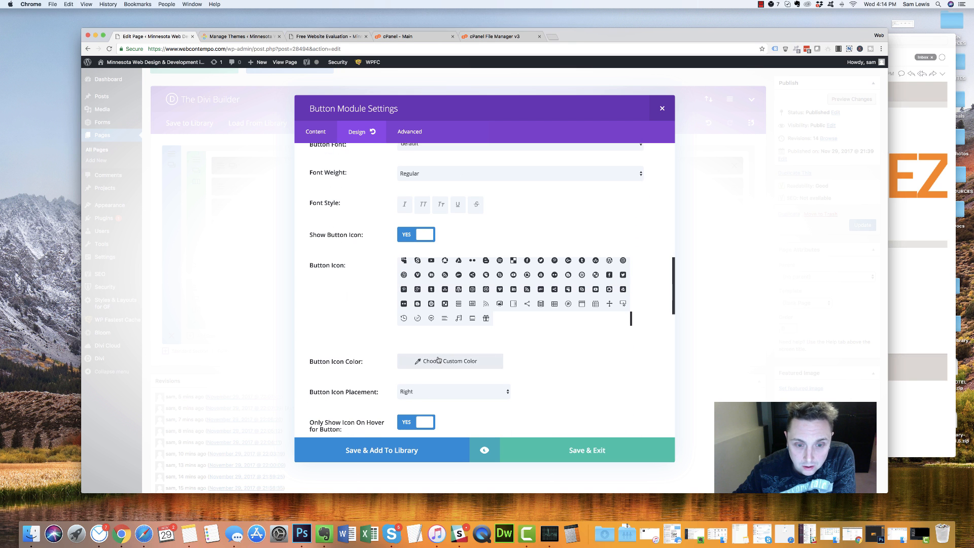
pyautogui.scroll(-15, 357, 322)
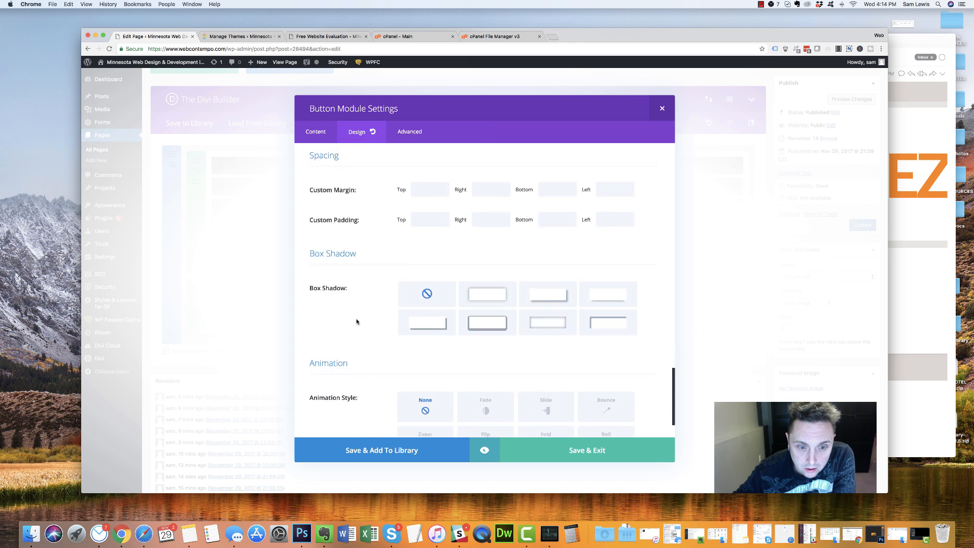
pyautogui.scroll(12, 357, 321)
pyautogui.scroll(10, 357, 322)
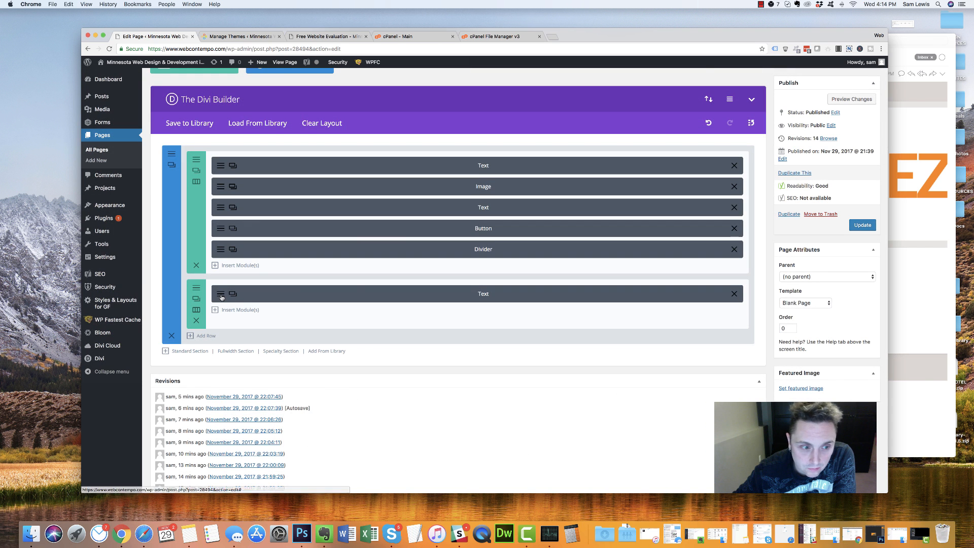
pyautogui.click(216, 291)
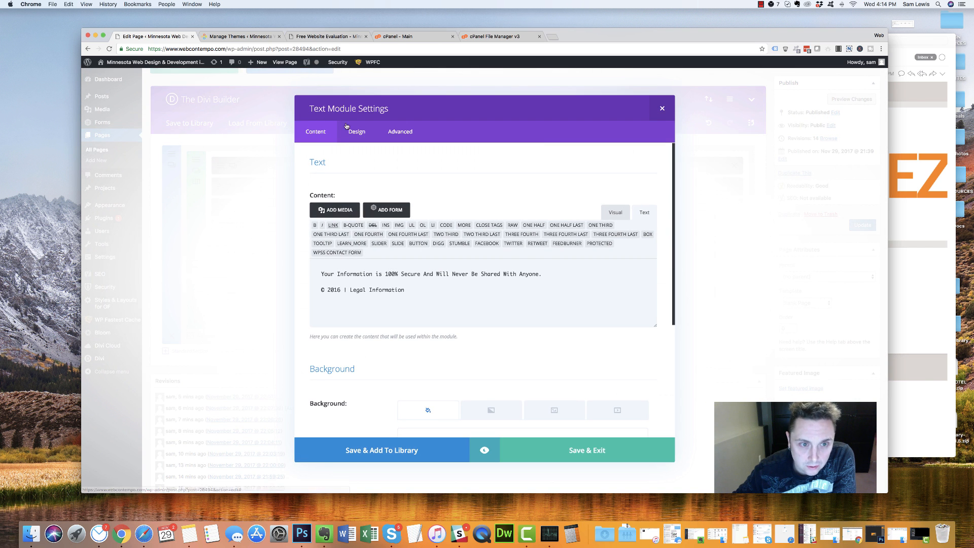
pyautogui.click(661, 108)
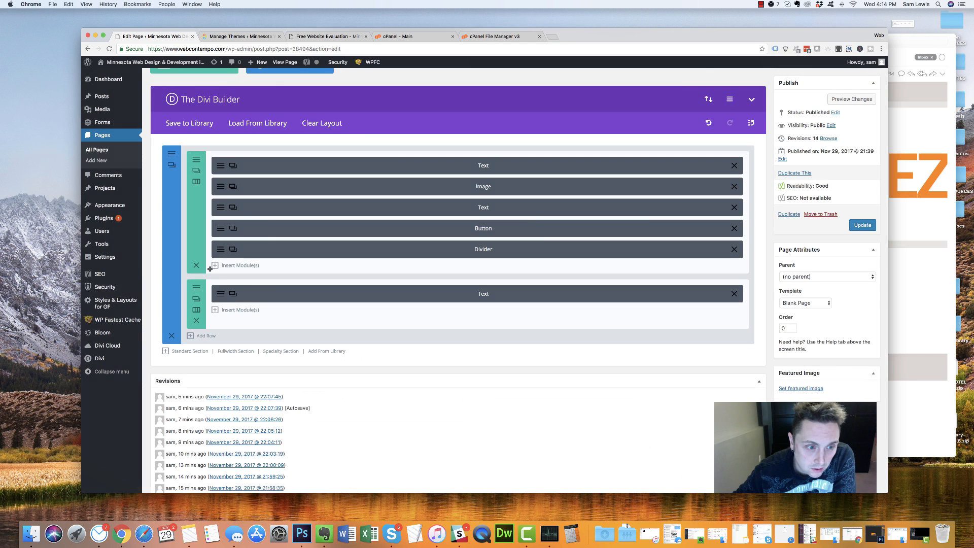
pyautogui.click(221, 229)
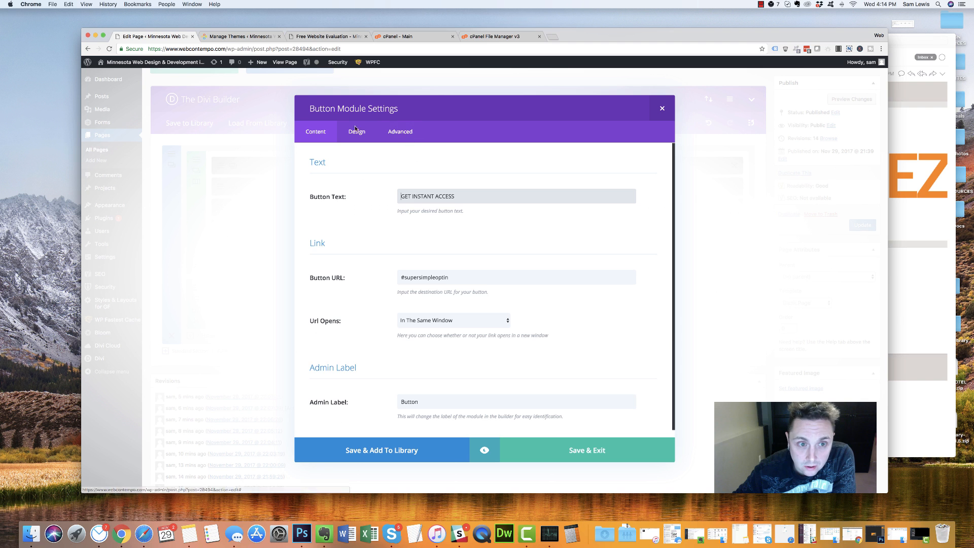
pyautogui.click(362, 131)
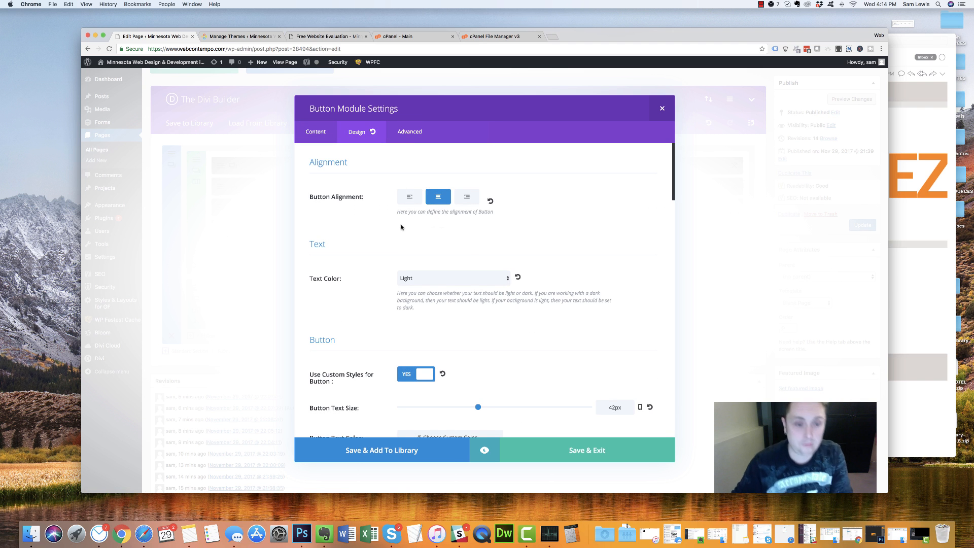
pyautogui.scroll(-10, 367, 246)
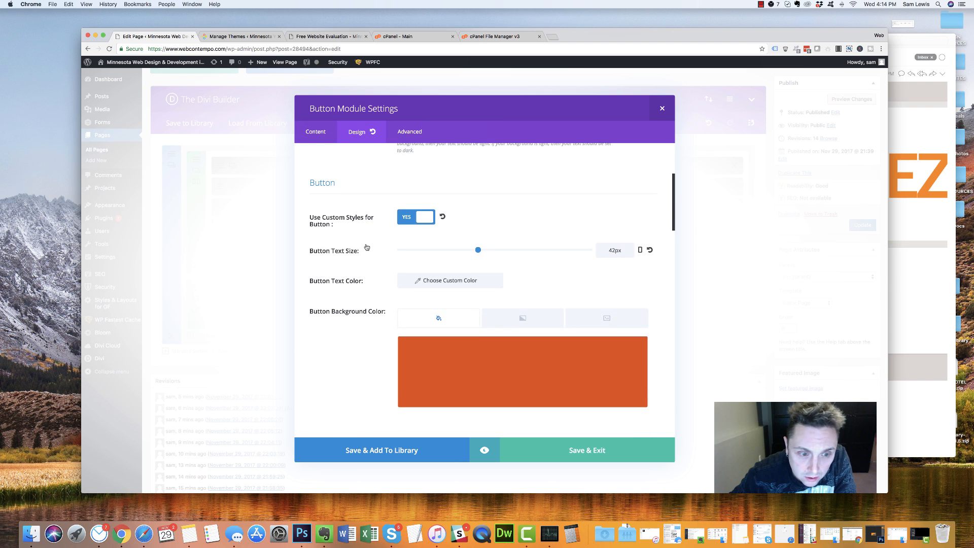
pyautogui.scroll(-1, 366, 247)
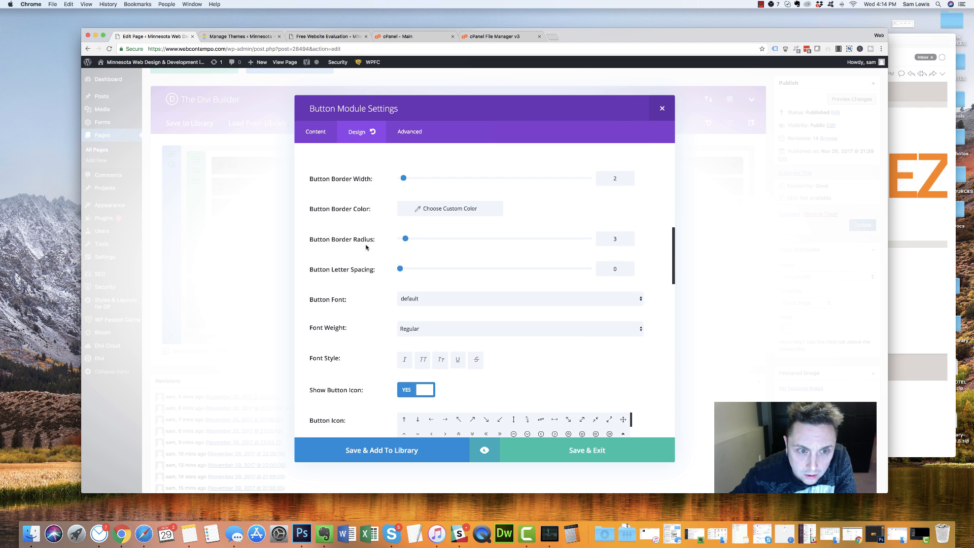
pyautogui.scroll(-15, 367, 247)
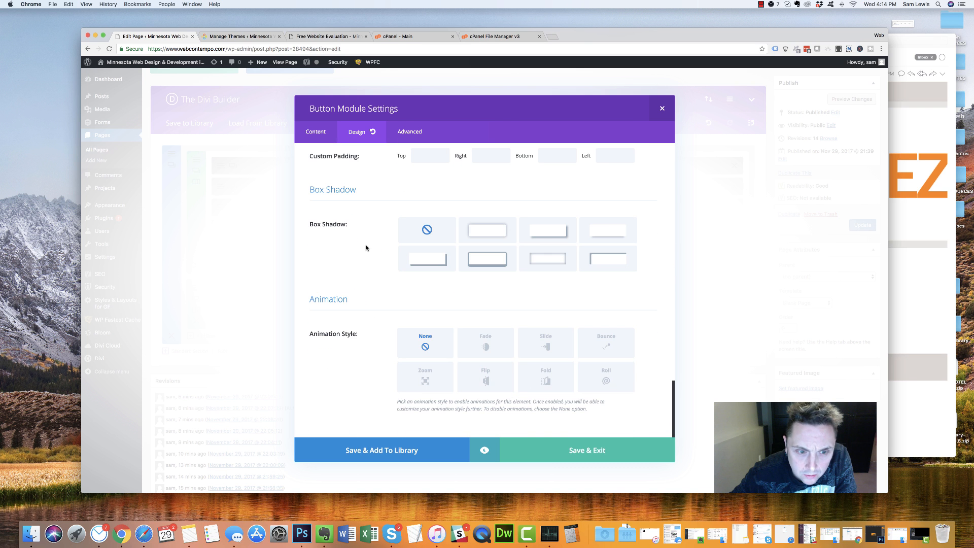
pyautogui.scroll(20, 366, 247)
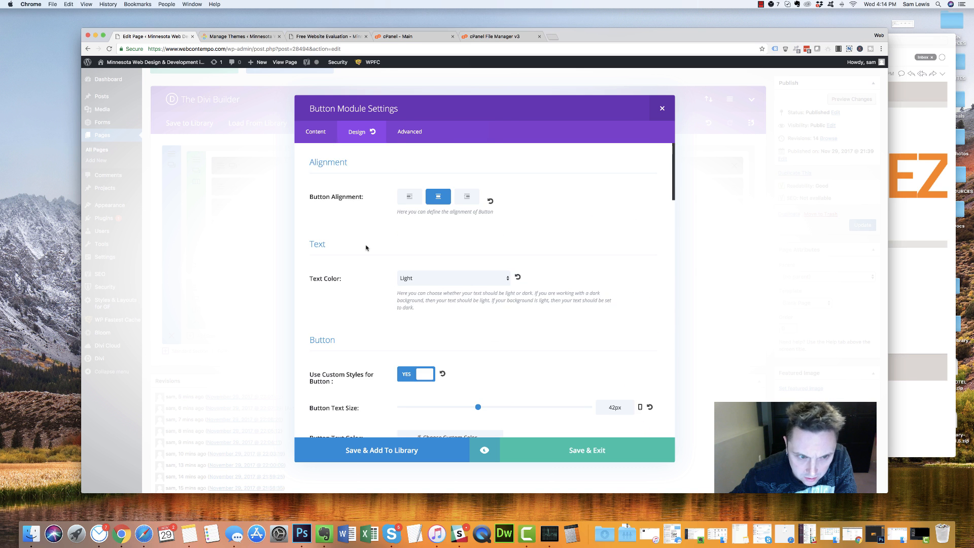
pyautogui.click(398, 132)
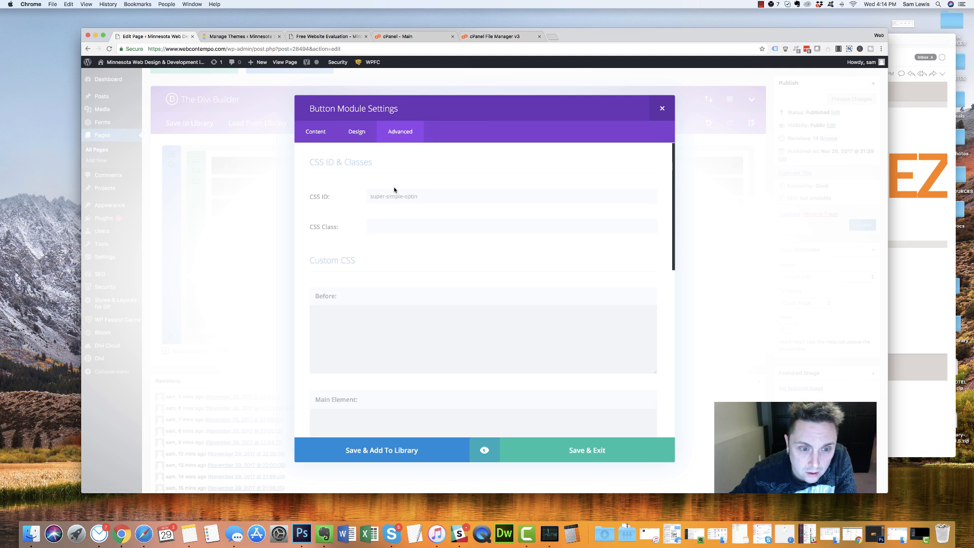
pyautogui.scroll(-15, 382, 229)
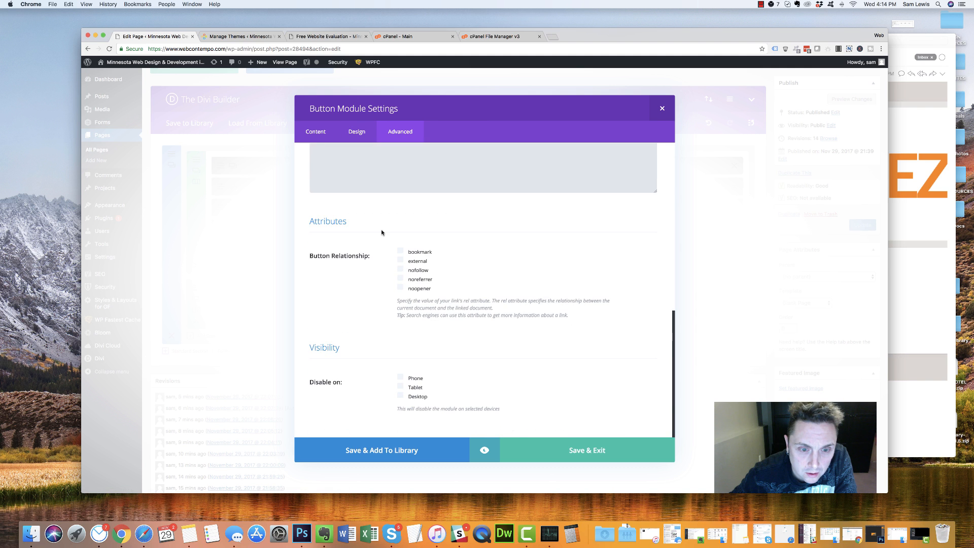
pyautogui.scroll(15, 382, 232)
pyautogui.click(350, 132)
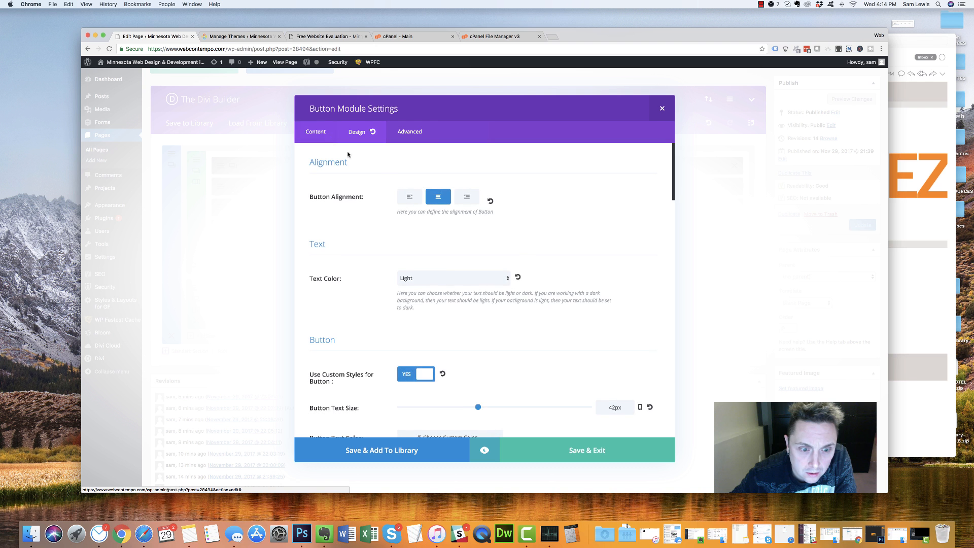
pyautogui.scroll(-5, 383, 193)
pyautogui.scroll(-8, 383, 193)
pyautogui.scroll(5, 382, 193)
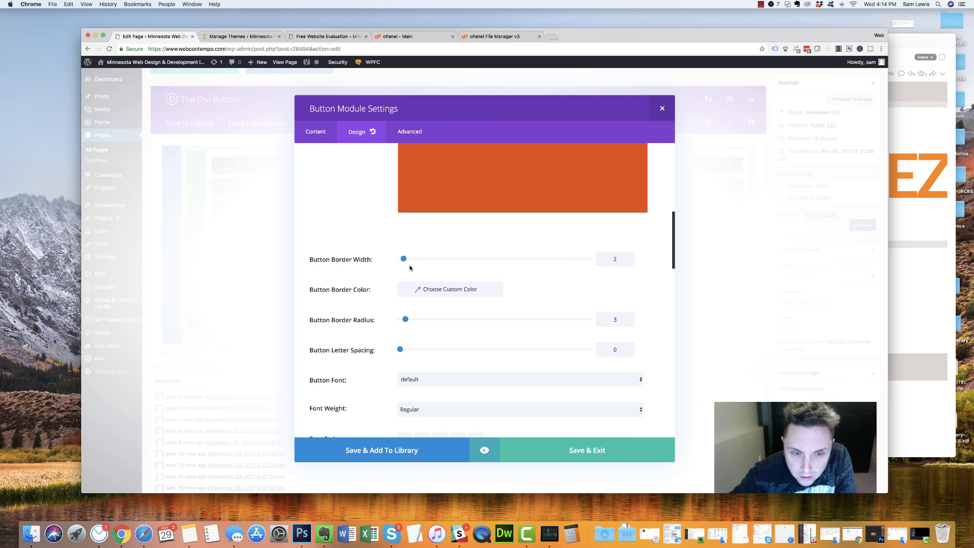
pyautogui.scroll(5, 403, 265)
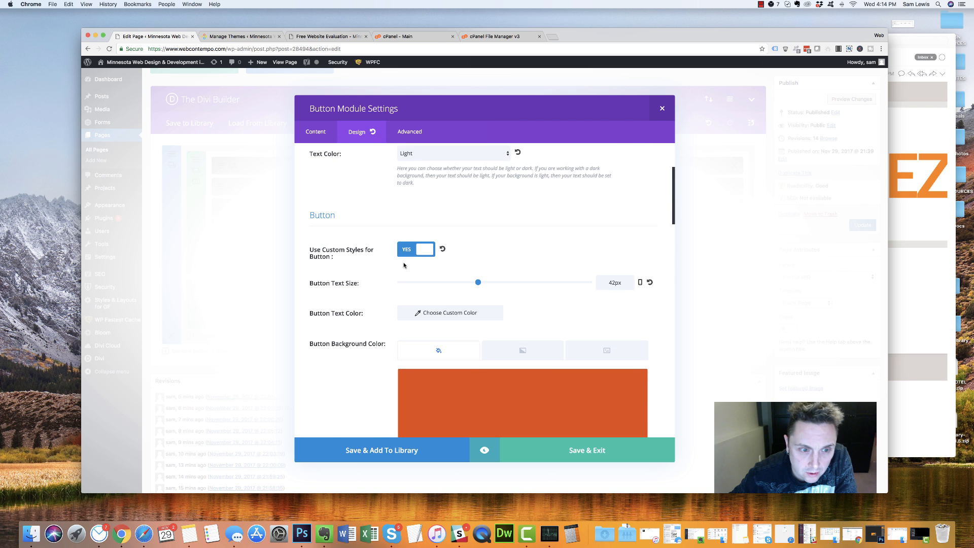
pyautogui.scroll(5, 404, 264)
pyautogui.scroll(-3, 404, 264)
pyautogui.scroll(-10, 403, 264)
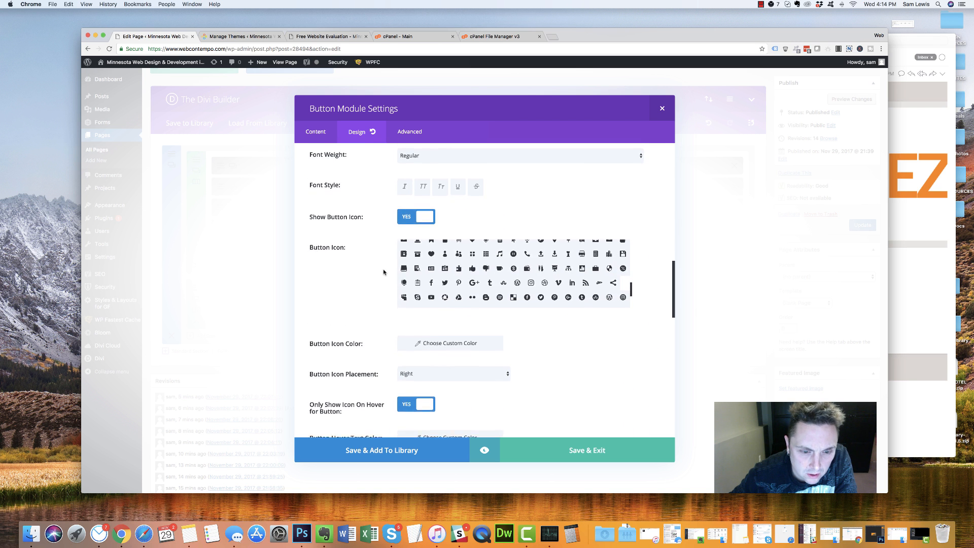
pyautogui.scroll(-10, 384, 273)
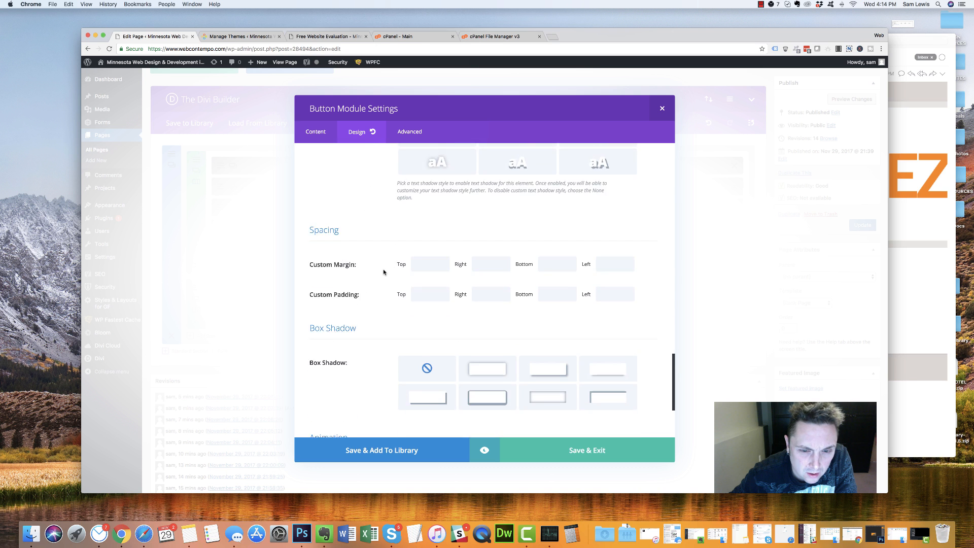
# Enter 20px in the button's Custom Margin right and left fields
pyautogui.scroll(-2, 383, 272)
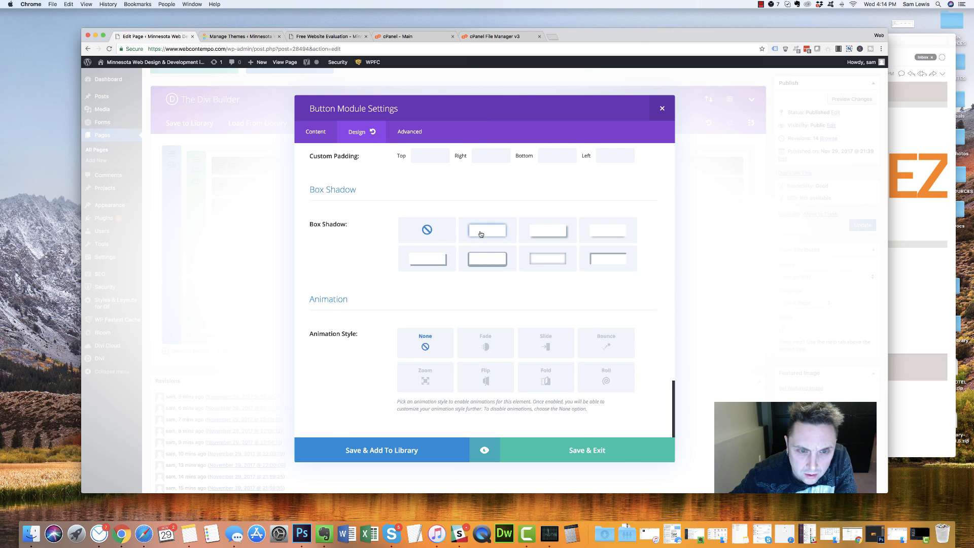
pyautogui.scroll(4, 441, 241)
pyautogui.click(425, 269)
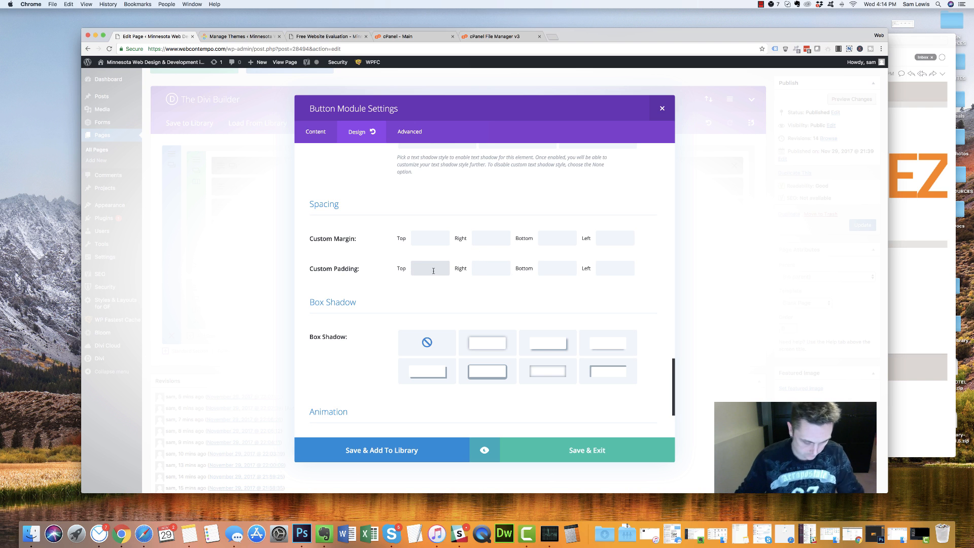
pyautogui.click(490, 268)
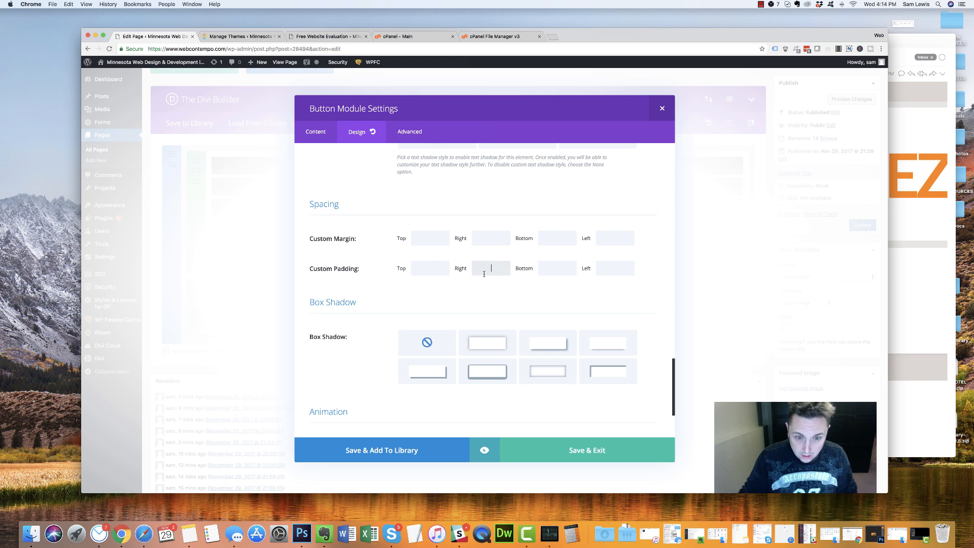
pyautogui.click(492, 238)
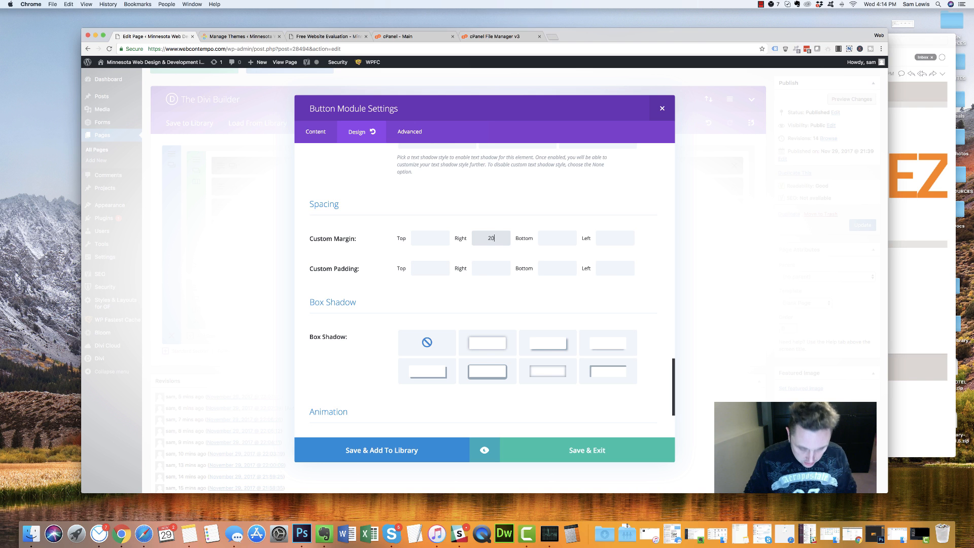
pyautogui.click(616, 236)
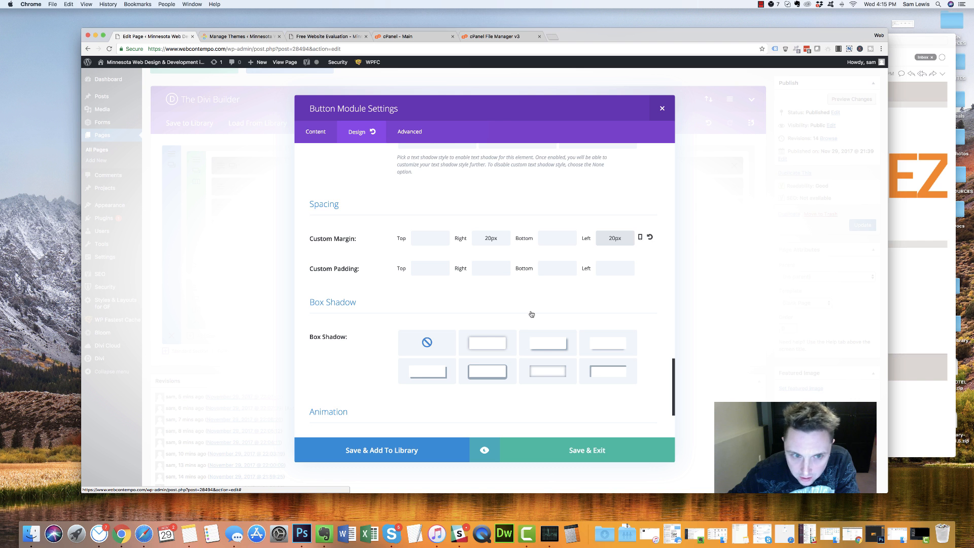
pyautogui.scroll(15, 374, 221)
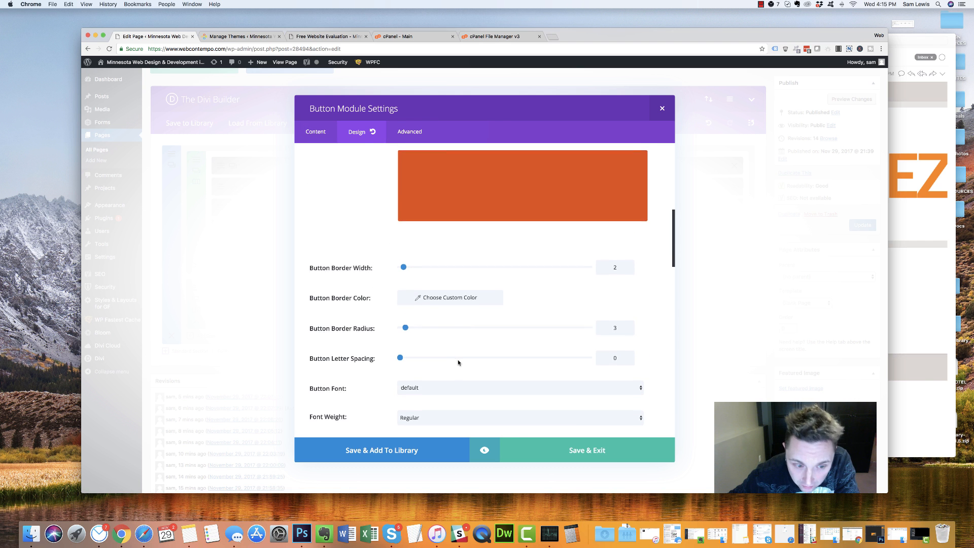
pyautogui.scroll(-8, 458, 362)
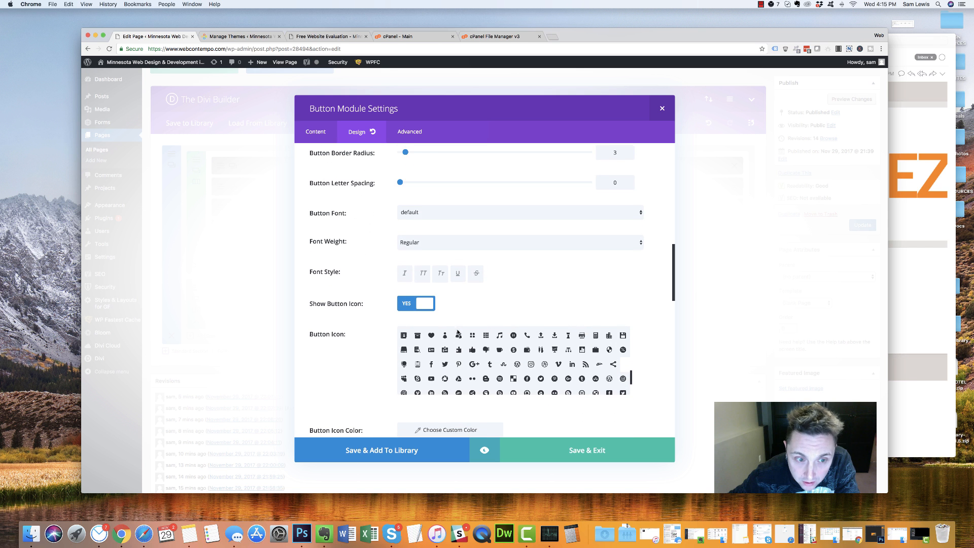
pyautogui.scroll(-5, 518, 277)
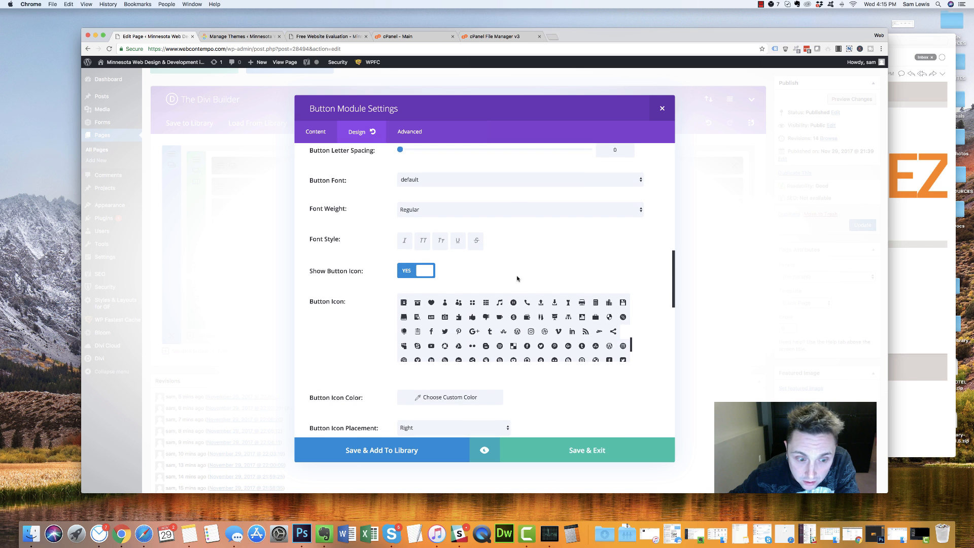
pyautogui.scroll(10, 392, 288)
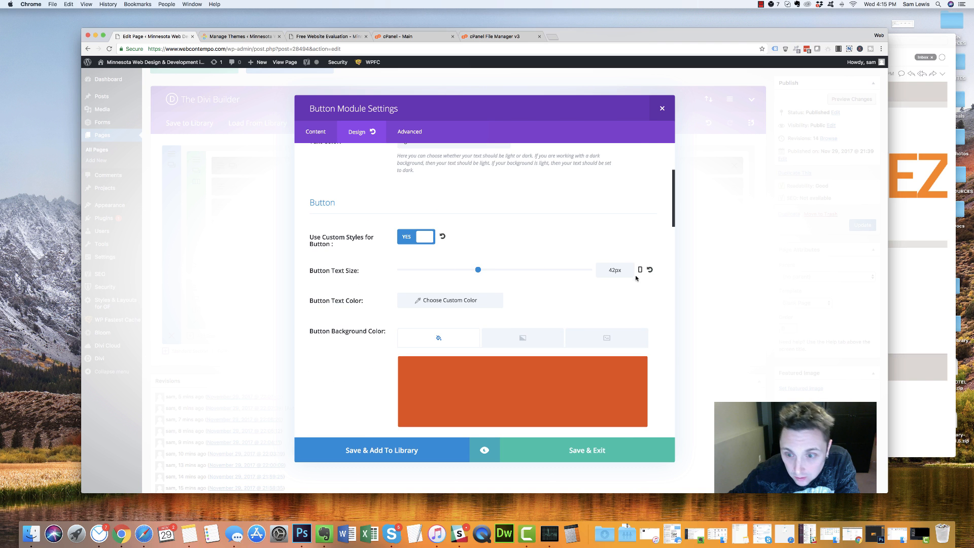
# Enable per-device button text size and preview the live page at narrow widths
pyautogui.click(639, 270)
pyautogui.click(486, 273)
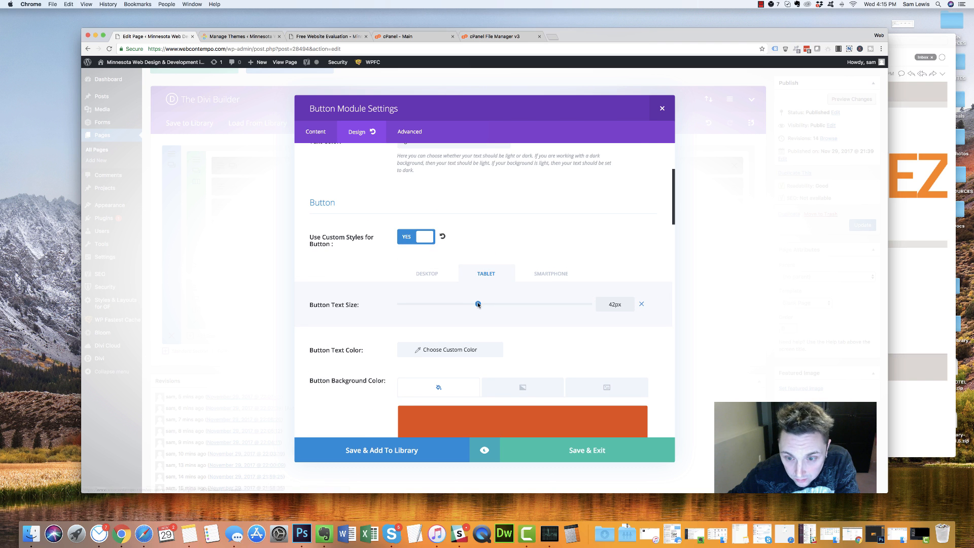
pyautogui.click(327, 36)
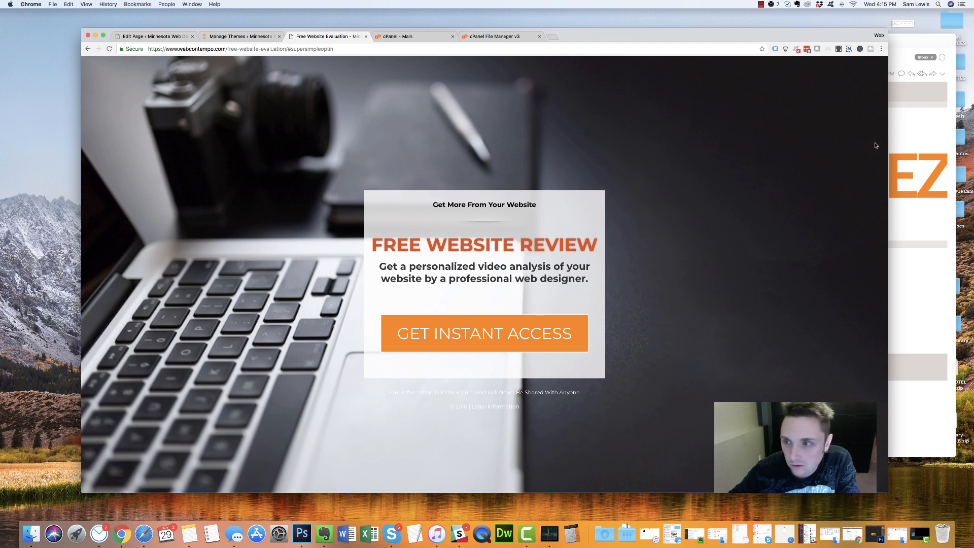
pyautogui.moveTo(887, 135); pyautogui.dragTo(344, 59)
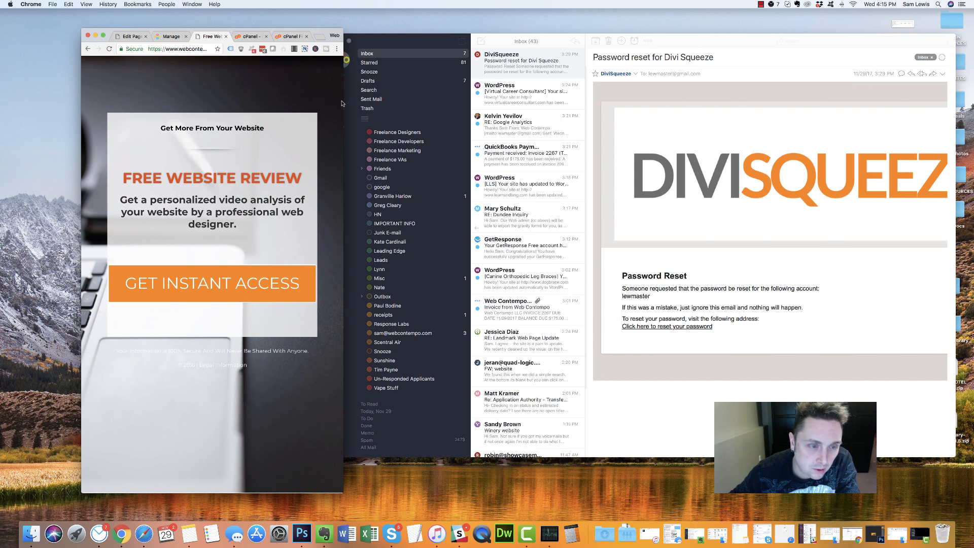
pyautogui.moveTo(344, 100); pyautogui.dragTo(683, 76)
pyautogui.click(257, 39)
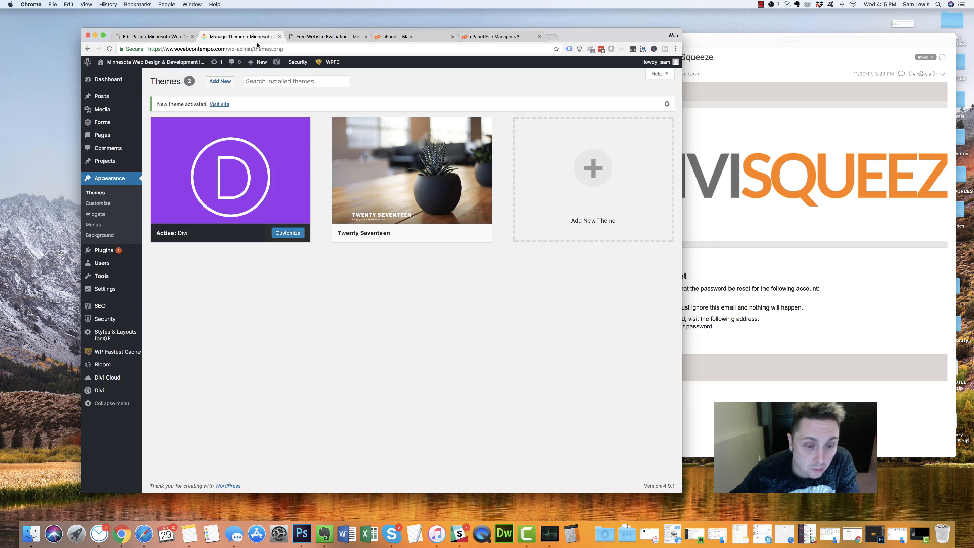
pyautogui.click(151, 36)
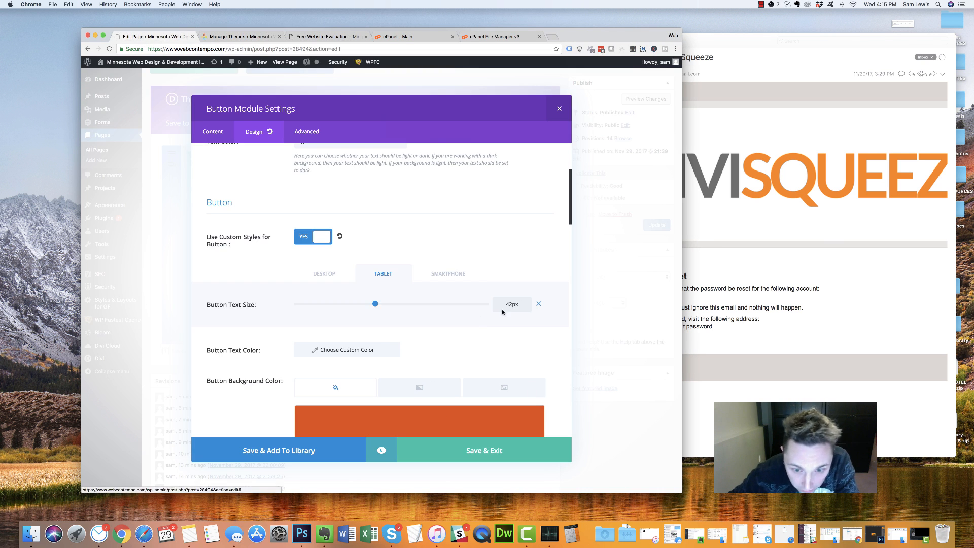
# Change the smartphone button text size from 42px to 28px and save & exit
pyautogui.click(449, 274)
pyautogui.moveTo(513, 306); pyautogui.dragTo(492, 306)
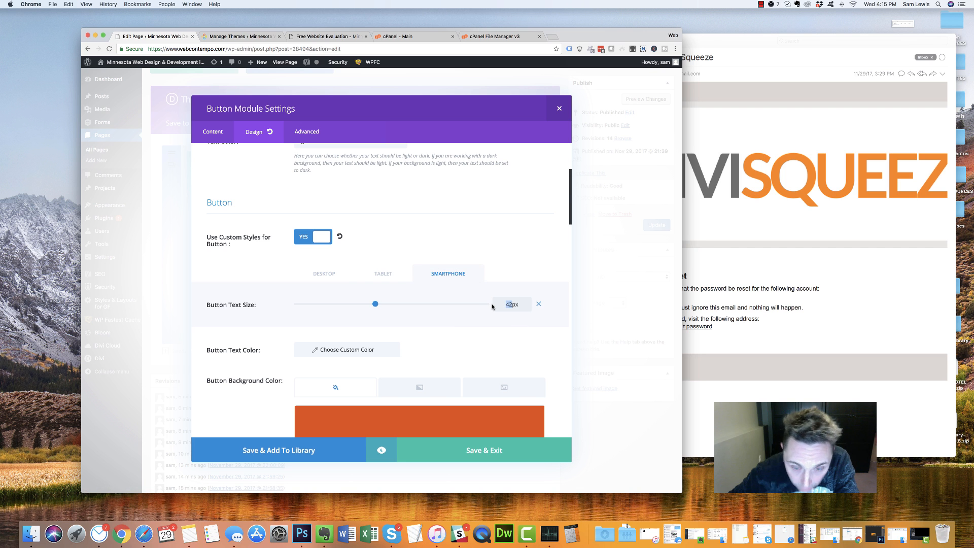
pyautogui.write('28')
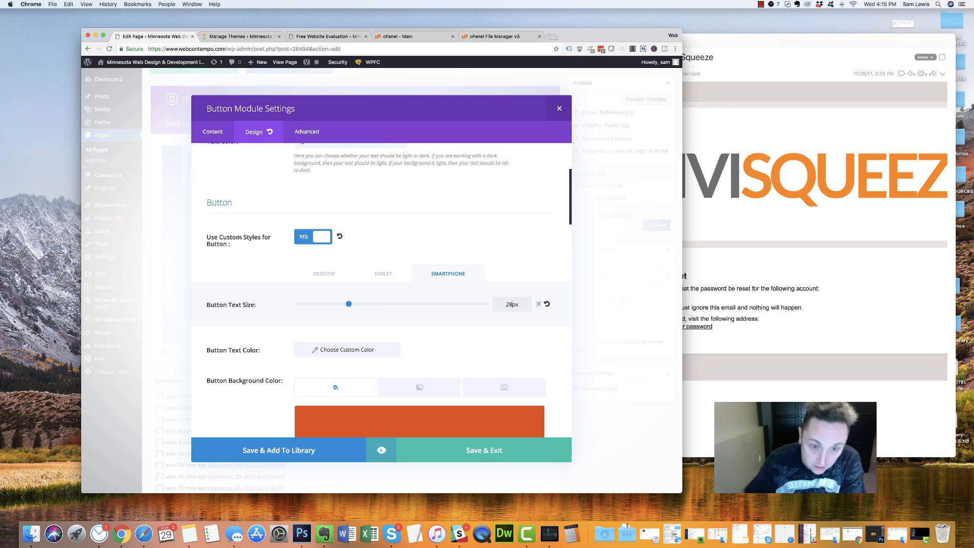
pyautogui.click(488, 450)
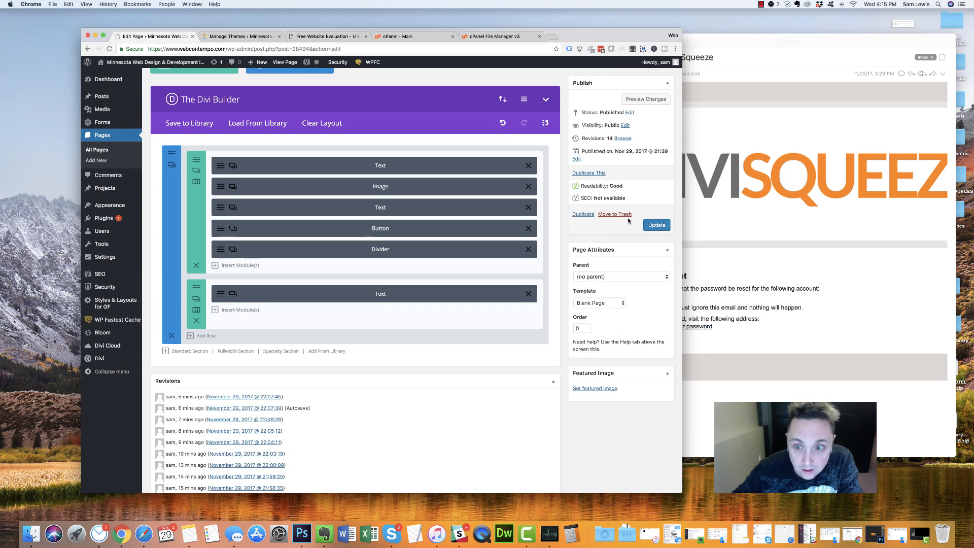
# Publish the update, then view and reload the live landing page at phone width
pyautogui.click(654, 225)
pyautogui.click(238, 36)
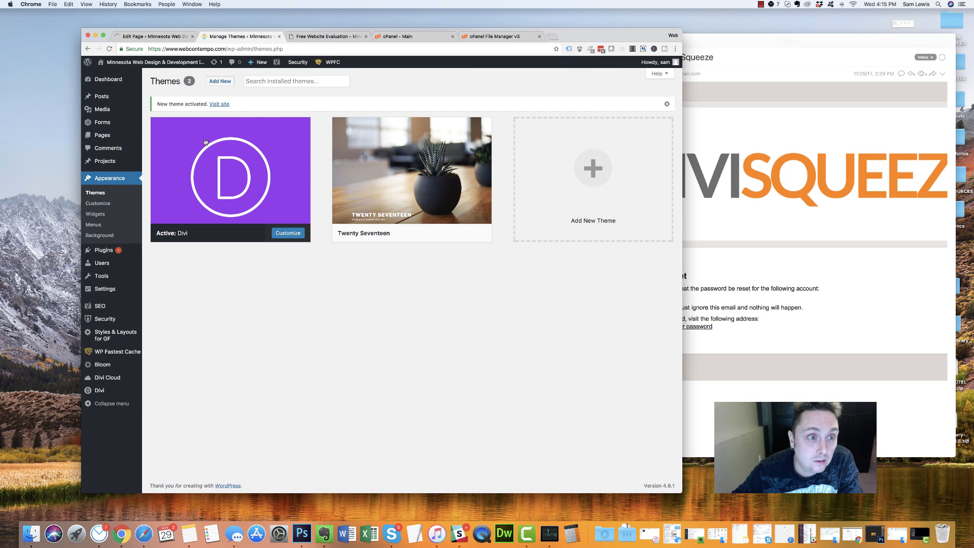
pyautogui.click(304, 37)
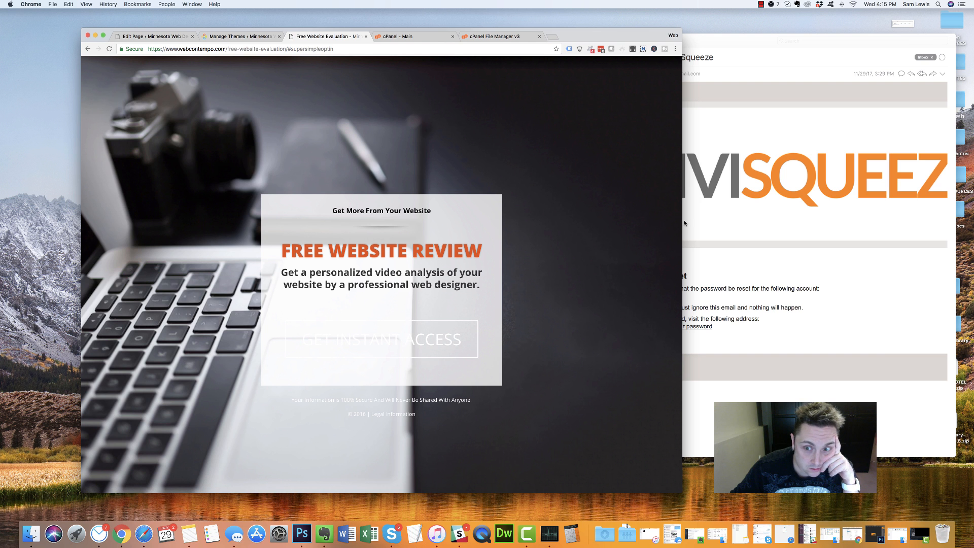
pyautogui.moveTo(683, 221); pyautogui.dragTo(1, 169)
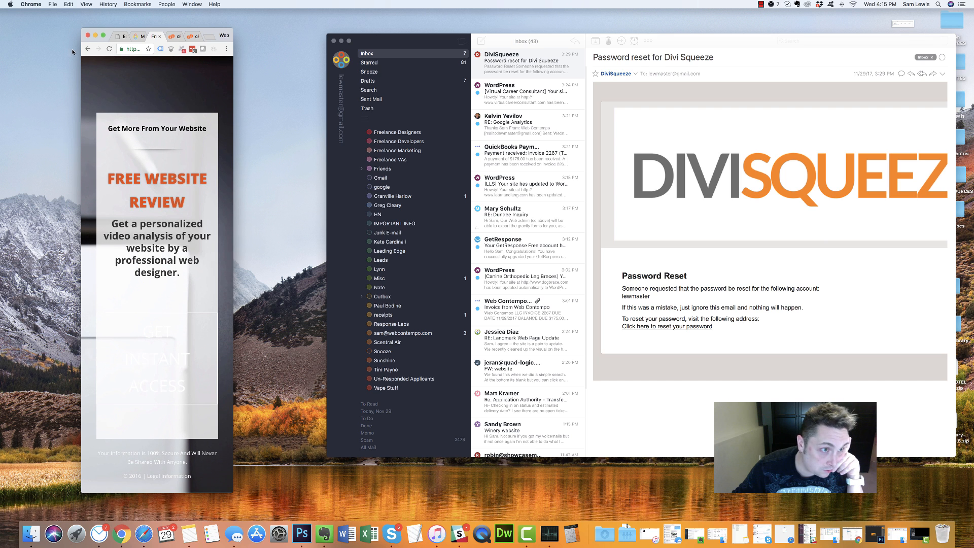
pyautogui.click(109, 50)
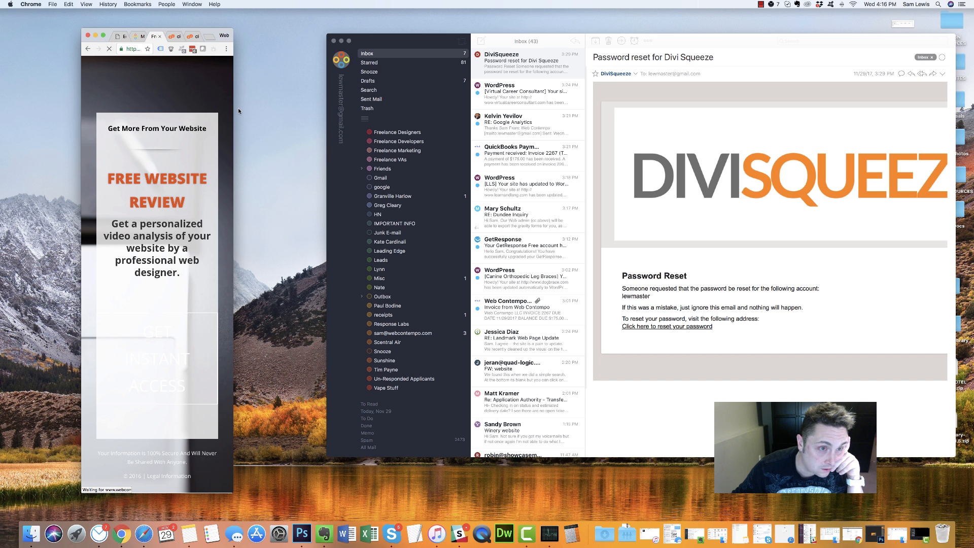
# Toggle the window between desktop and phone widths, ending at full desktop width
pyautogui.moveTo(233, 110); pyautogui.dragTo(800, 152)
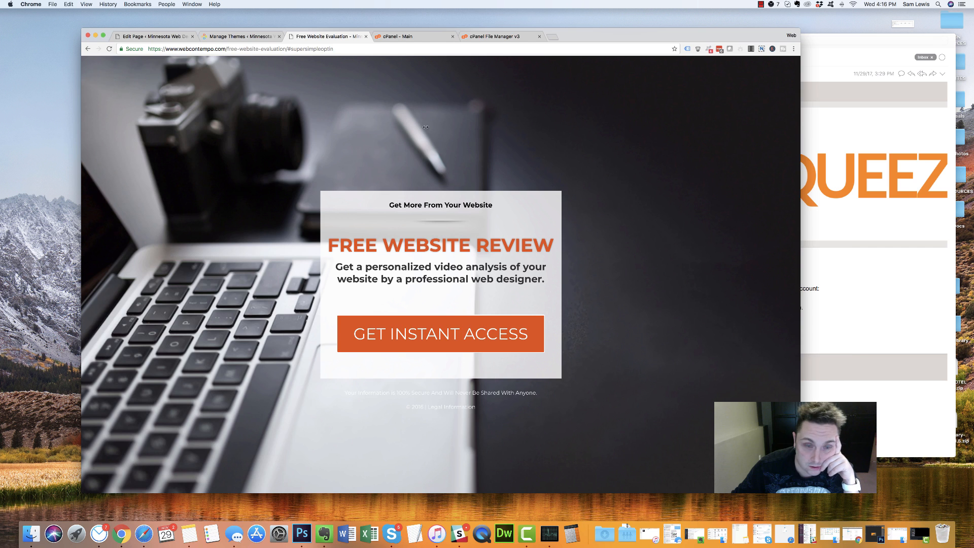
pyautogui.moveTo(690, 144); pyautogui.dragTo(2, 49)
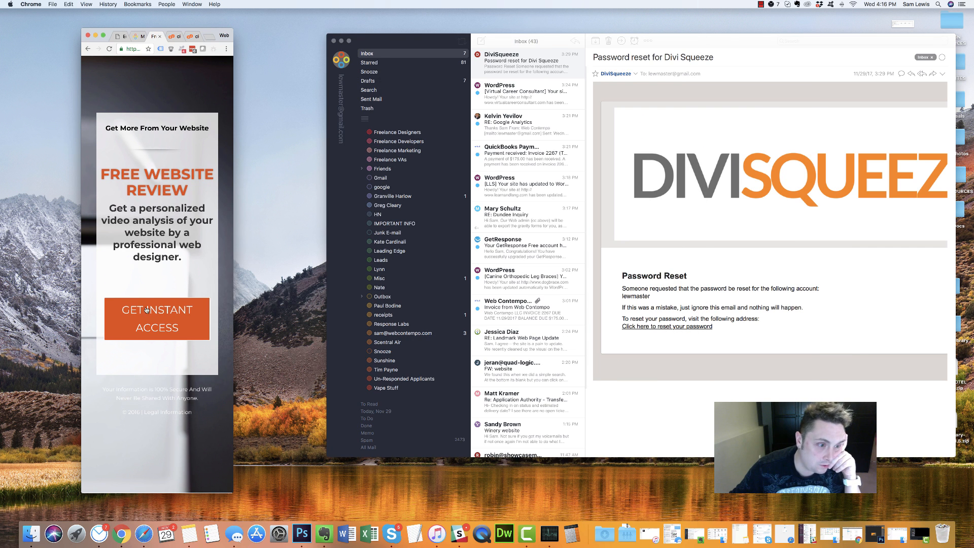
pyautogui.moveTo(276, 236); pyautogui.dragTo(661, 239)
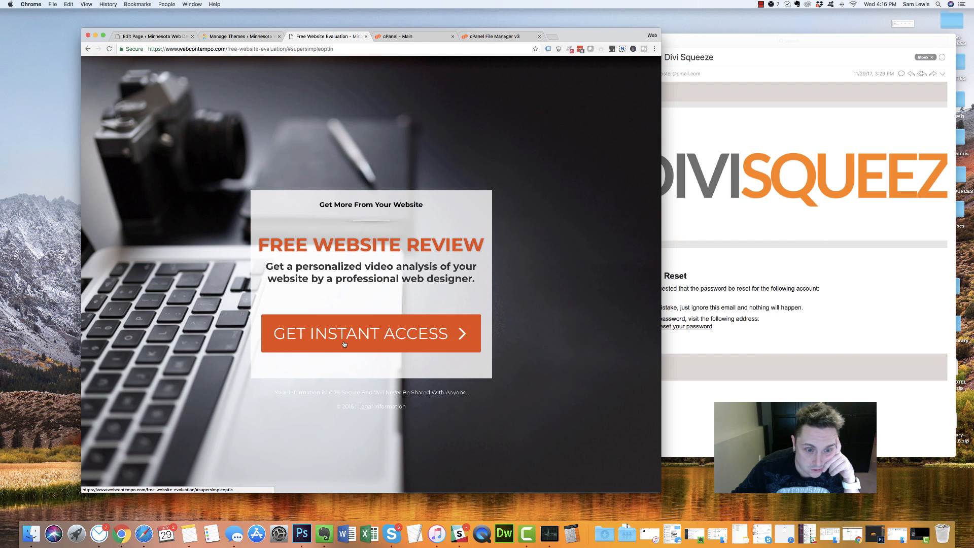
pyautogui.moveTo(649, 276); pyautogui.dragTo(233, 279)
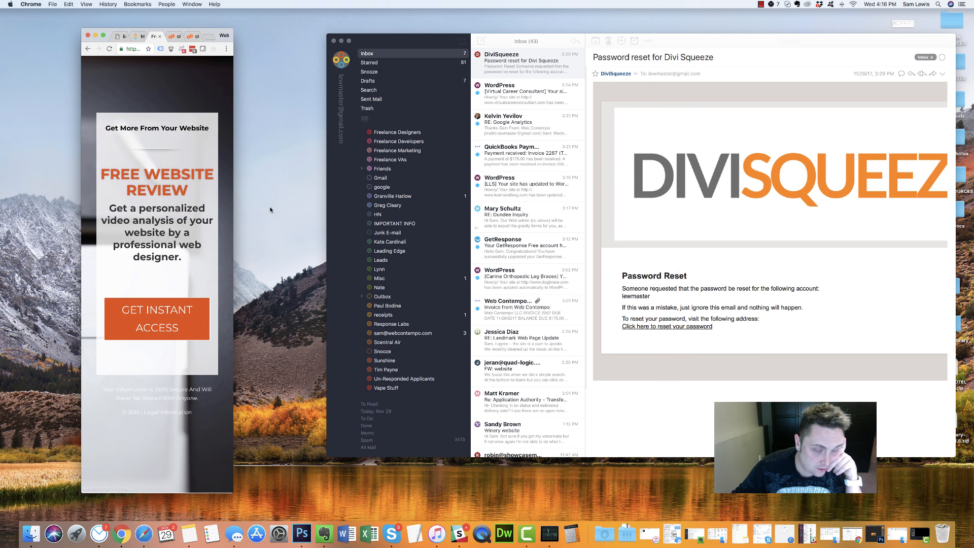
pyautogui.moveTo(237, 191); pyautogui.dragTo(692, 199)
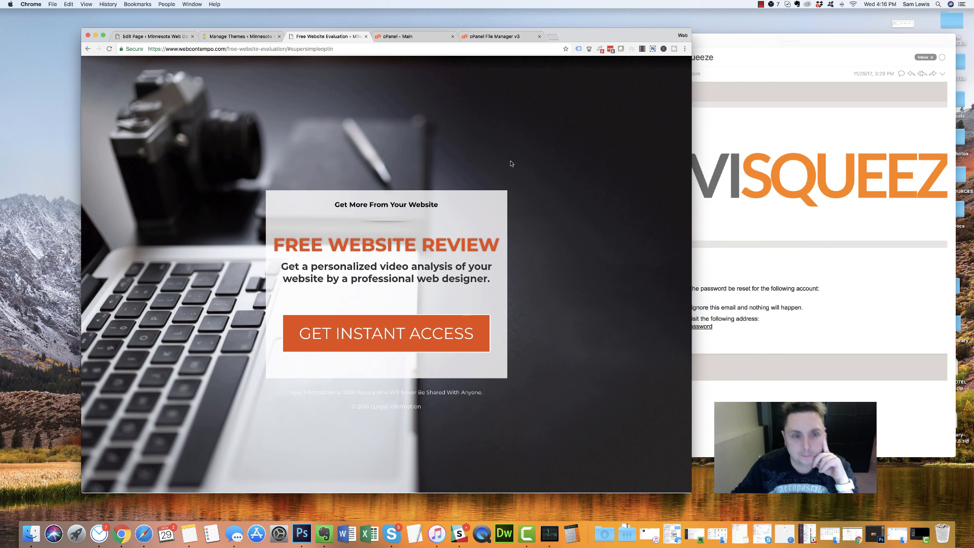
# Return to the Divi page editor for Free Website Evaluation
pyautogui.click(247, 36)
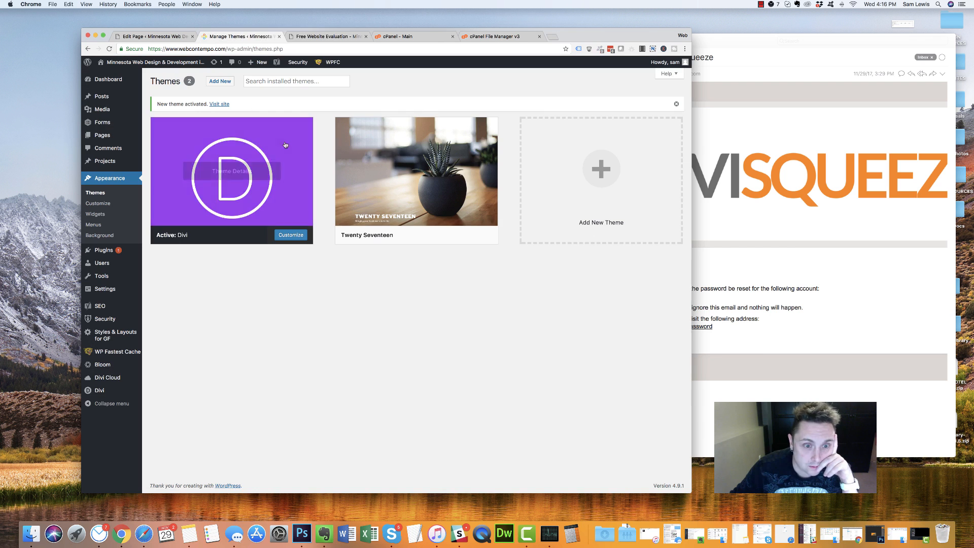
pyautogui.click(397, 36)
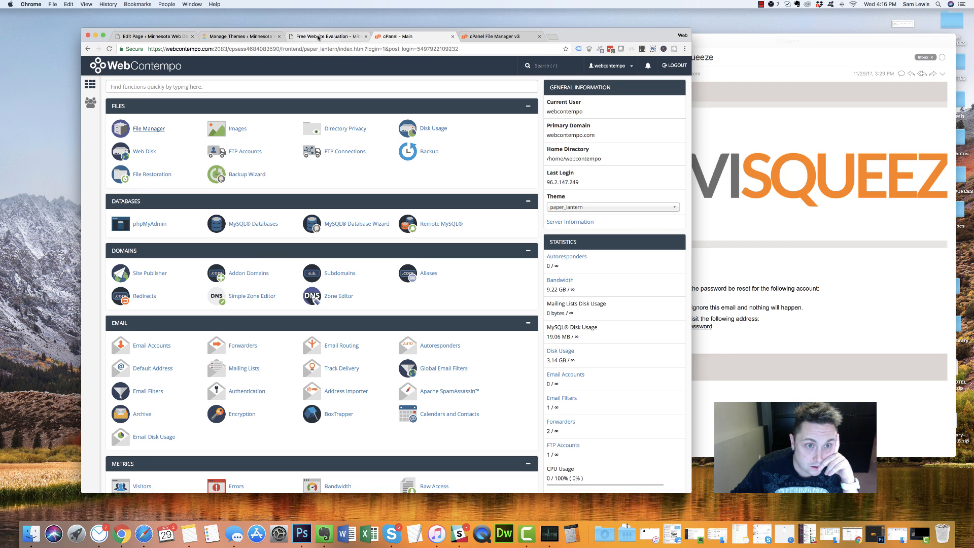
pyautogui.click(318, 37)
pyautogui.click(229, 36)
pyautogui.click(152, 37)
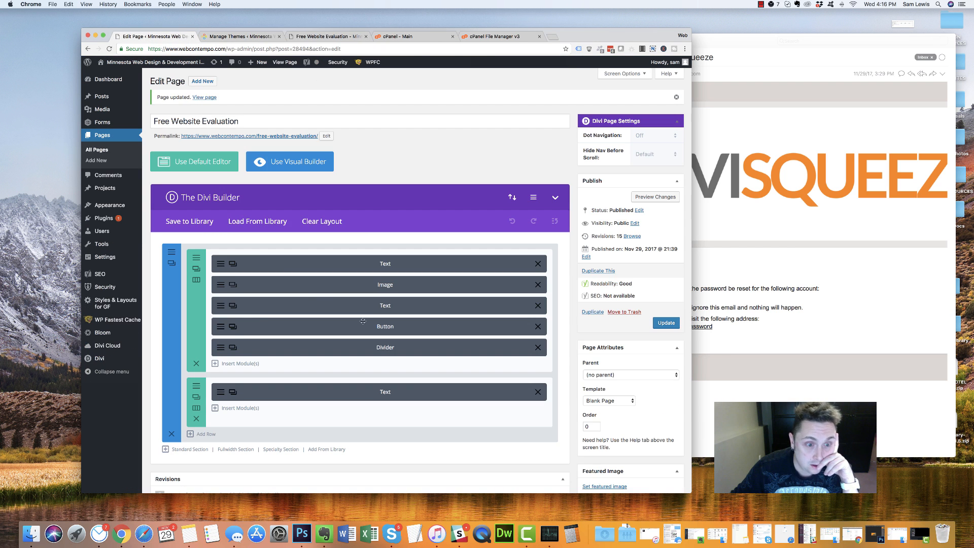
# Change the heading Text module's custom bottom padding from 50px to 10px and save
pyautogui.click(233, 305)
pyautogui.click(258, 132)
pyautogui.scroll(-20, 363, 295)
pyautogui.scroll(3, 356, 298)
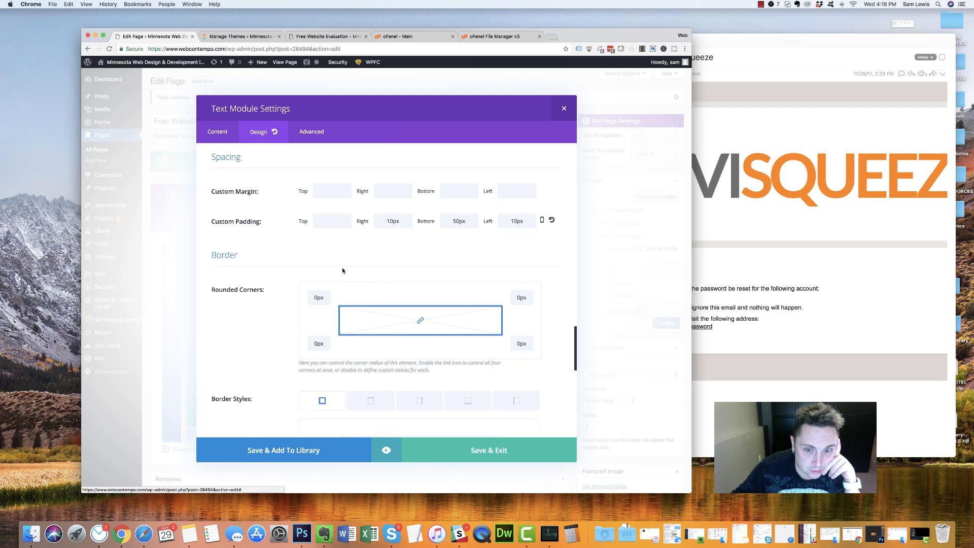
pyautogui.scroll(2, 343, 272)
pyautogui.click(459, 310)
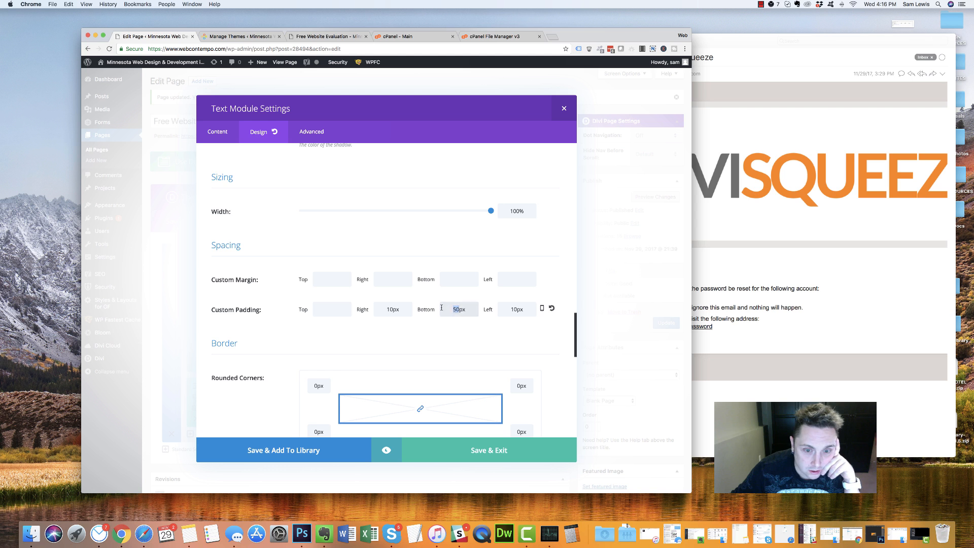
pyautogui.moveTo(457, 308); pyautogui.dragTo(454, 308)
pyautogui.write('1')
pyautogui.click(485, 456)
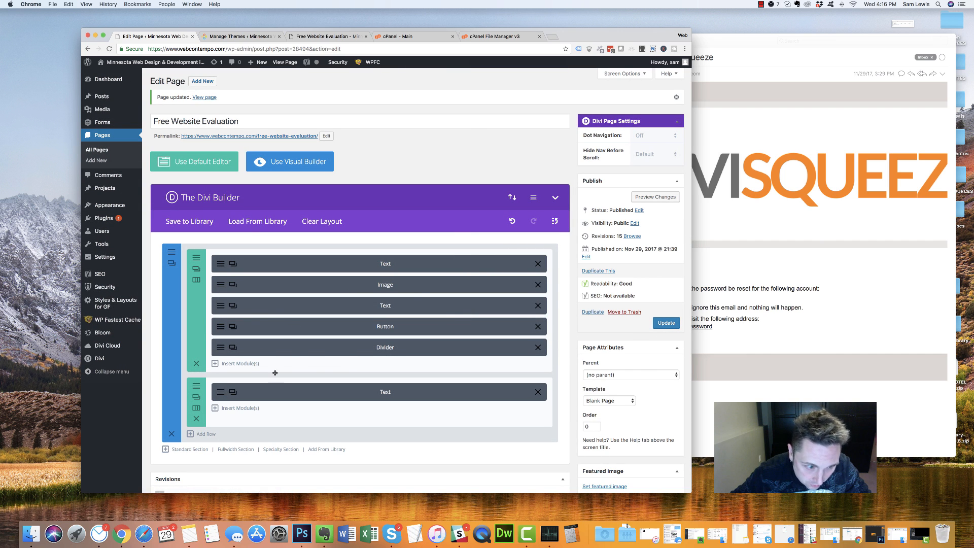
# Move the privacy note Text module into the main row and delete its copyright line
pyautogui.moveTo(274, 384); pyautogui.dragTo(231, 346)
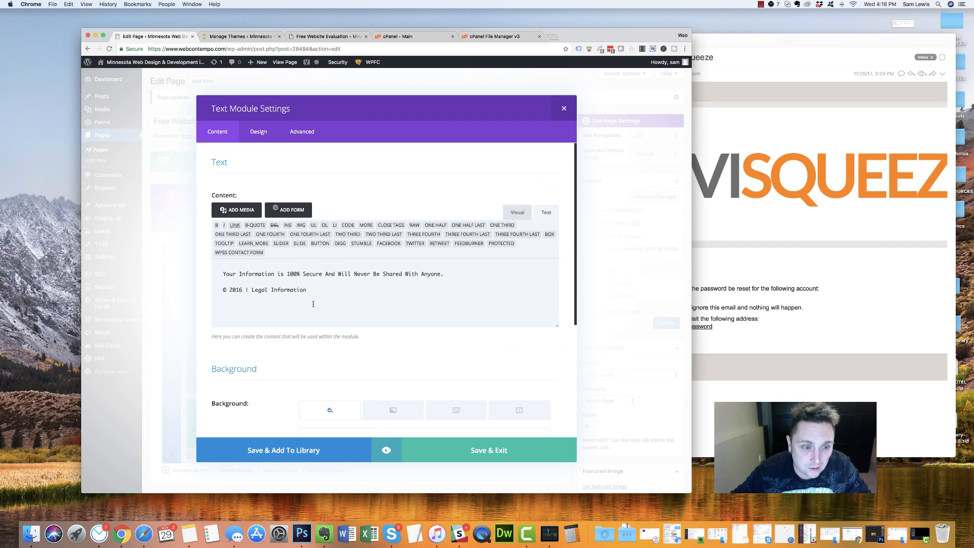
pyautogui.moveTo(313, 304); pyautogui.dragTo(124, 248)
pyautogui.click(285, 289)
pyautogui.moveTo(307, 289); pyautogui.dragTo(162, 282)
pyautogui.press('BackSpace')
pyautogui.press('BackSpace')
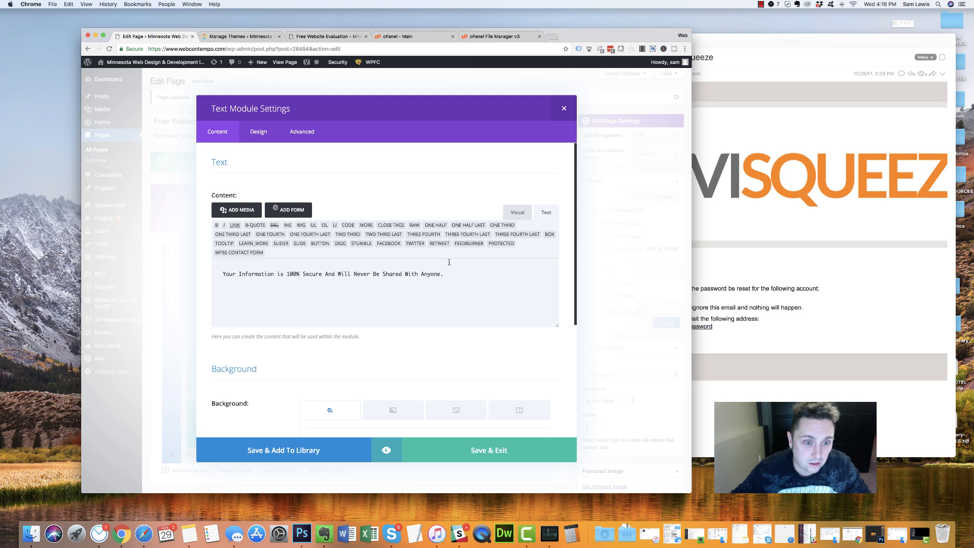
# Set the privacy note's text colour to Dark and save the module
pyautogui.click(260, 133)
pyautogui.click(330, 222)
pyautogui.click(308, 214)
pyautogui.click(455, 459)
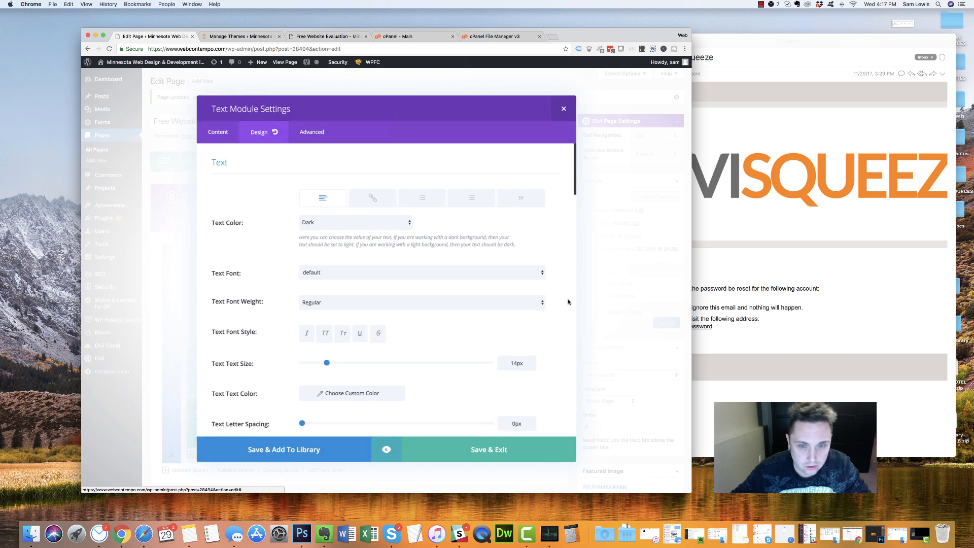
# Update the page and reload the live Free Website Evaluation tab
pyautogui.click(666, 323)
pyautogui.click(239, 36)
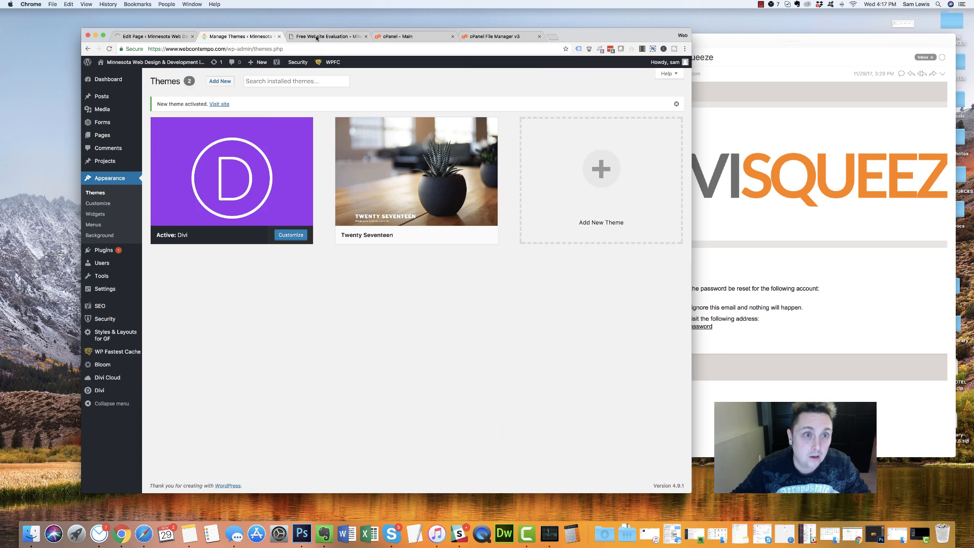
pyautogui.click(317, 36)
pyautogui.click(107, 49)
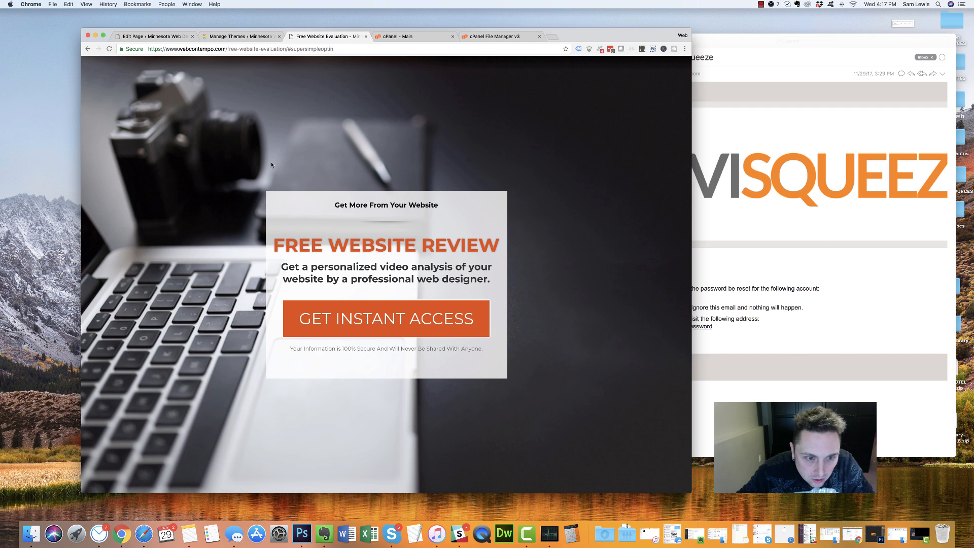
# Go from the live page back to the Divi page editor
pyautogui.click(246, 34)
pyautogui.press('super+alt+Left')
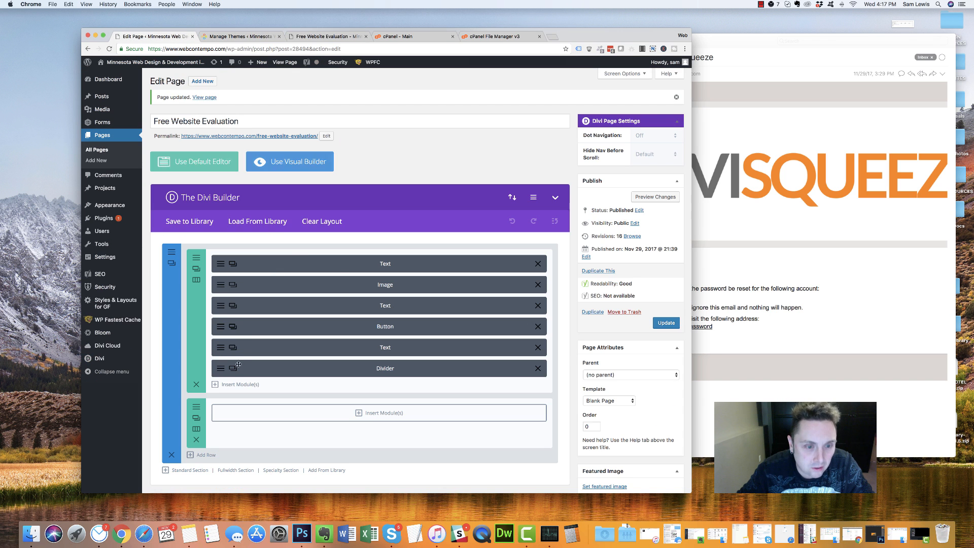
# Review the heading Text module's Design settings and close it with Save & Exit
pyautogui.click(262, 263)
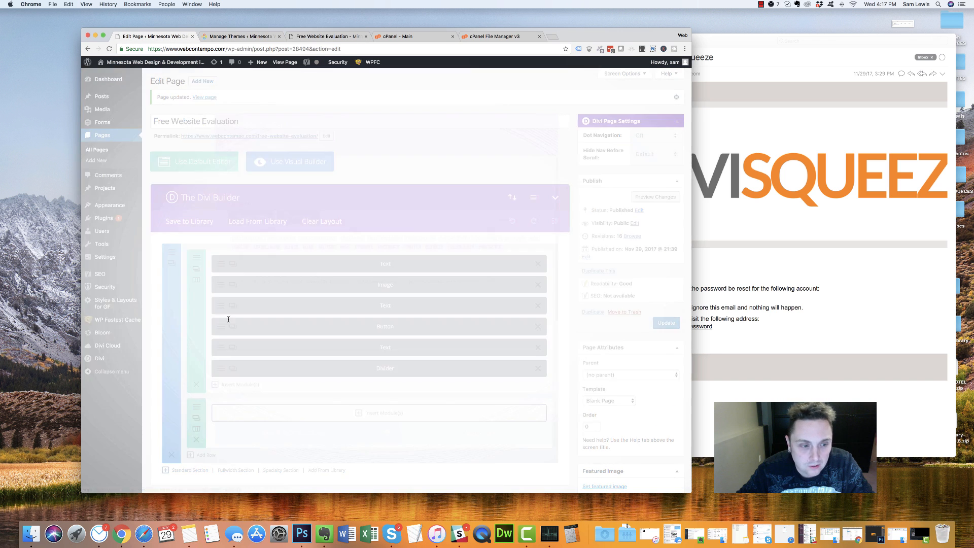
pyautogui.scroll(-10, 400, 234)
pyautogui.scroll(-10, 399, 233)
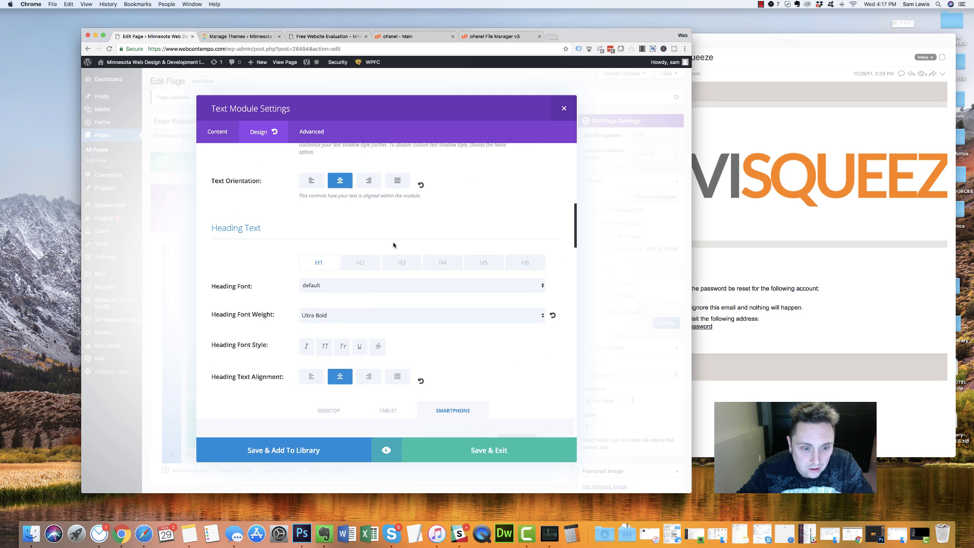
pyautogui.scroll(-8, 309, 259)
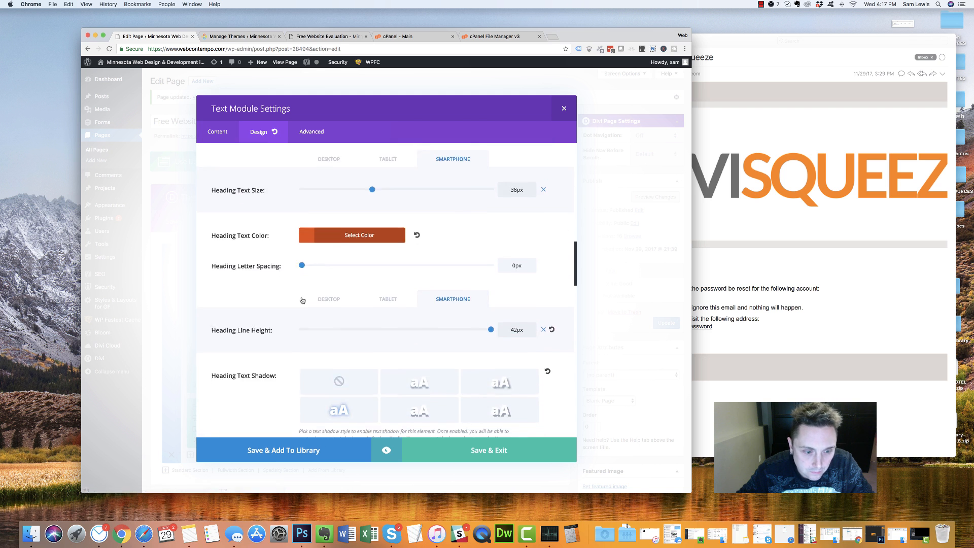
pyautogui.click(486, 450)
# Update the page and view the live Free Website Evaluation tab
pyautogui.scroll(-5, 317, 303)
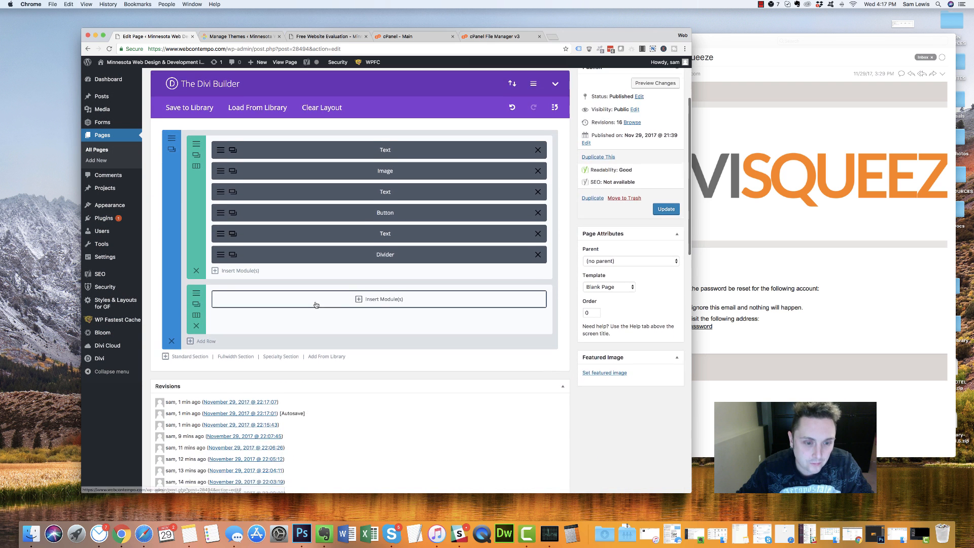
pyautogui.click(659, 196)
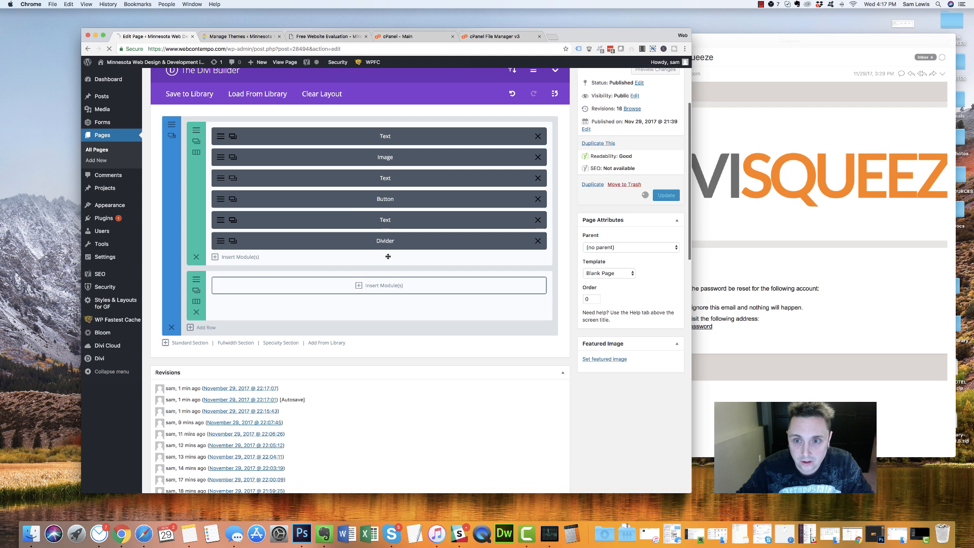
pyautogui.click(341, 38)
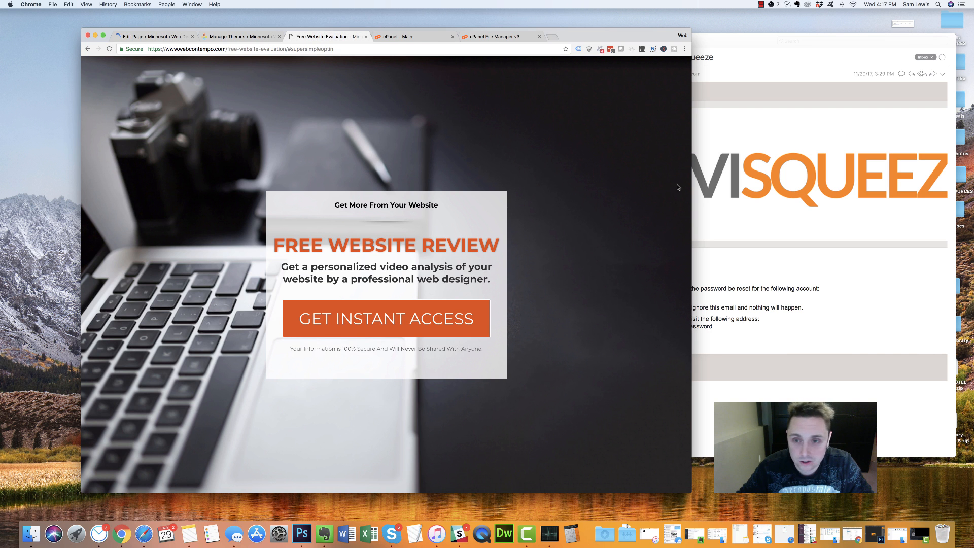
# Reload the live landing page and widen the window to check the privacy note placement
pyautogui.click(109, 49)
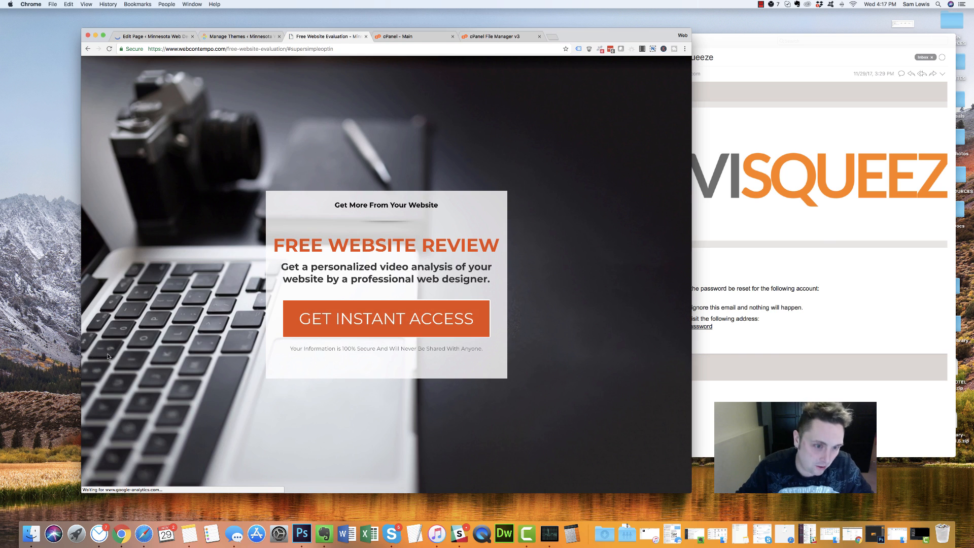
pyautogui.moveTo(691, 158); pyautogui.dragTo(757, 152)
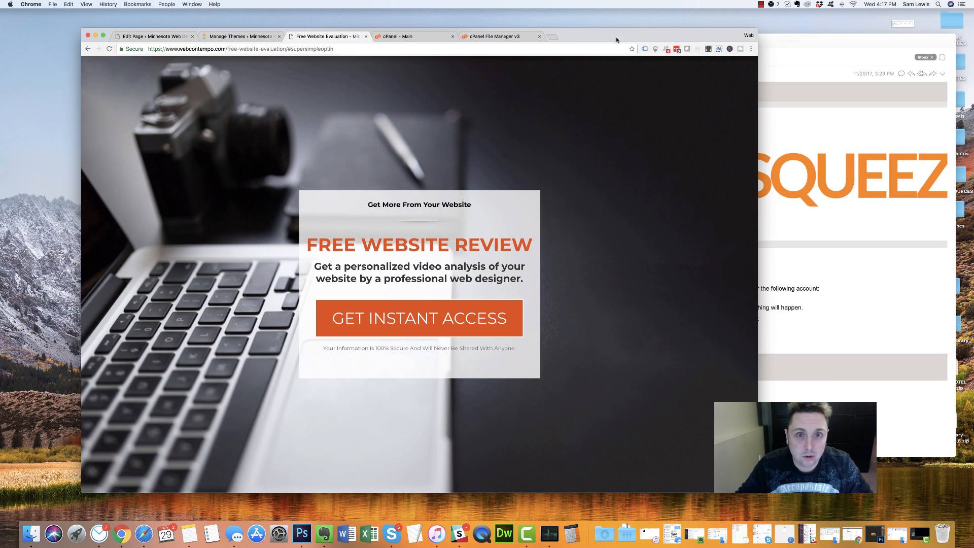
# Open Pexels in a new tab and search for 'webs' photos
pyautogui.click(553, 38)
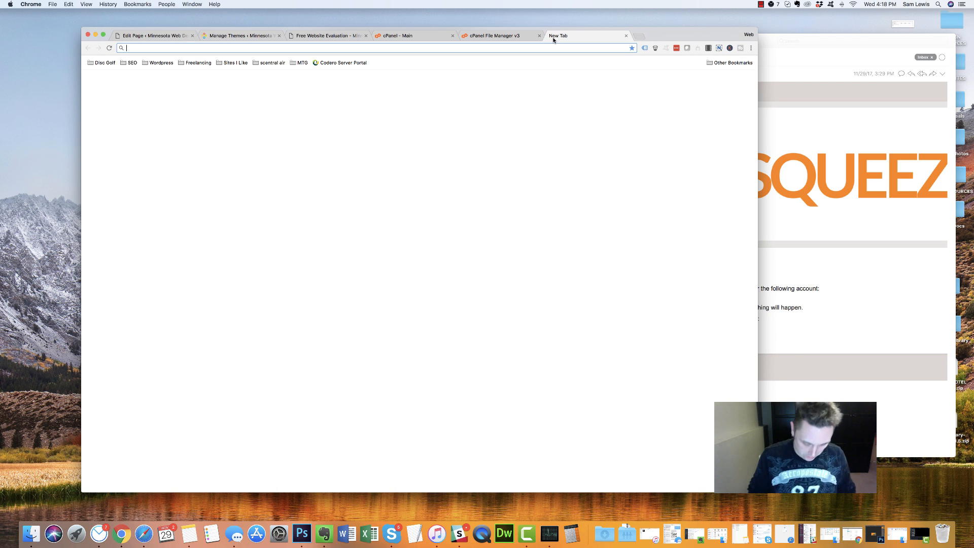
pyautogui.write('pexels')
pyautogui.press('Return')
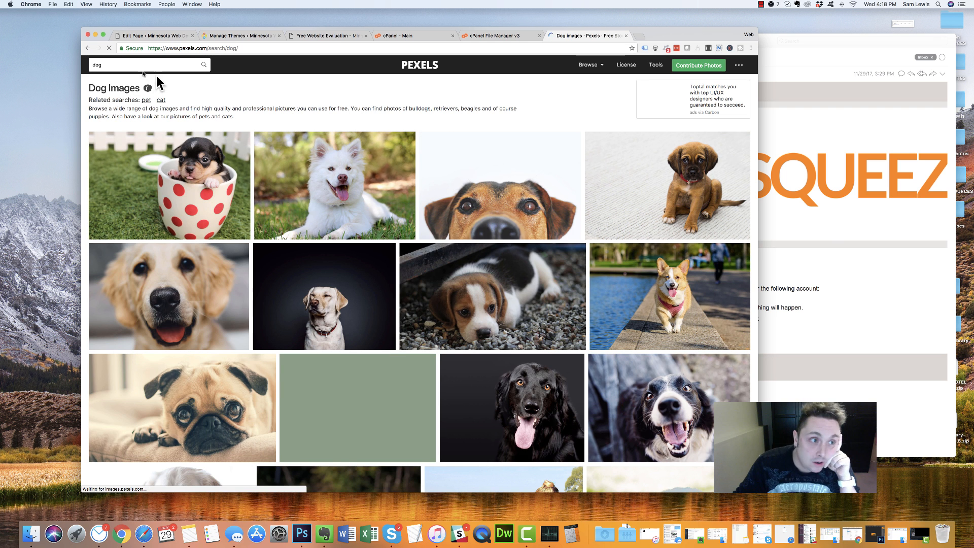
pyautogui.click(142, 69)
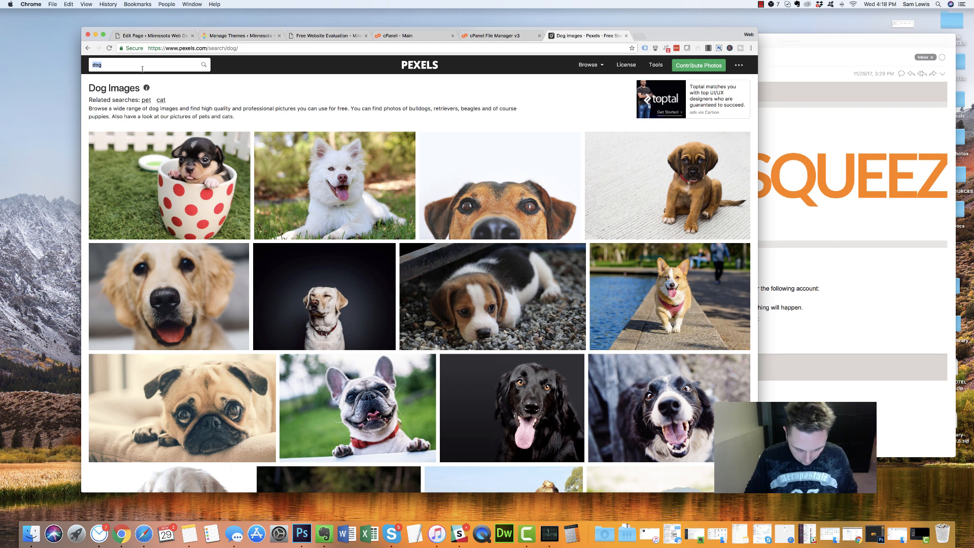
pyautogui.write('website')
pyautogui.press('Return')
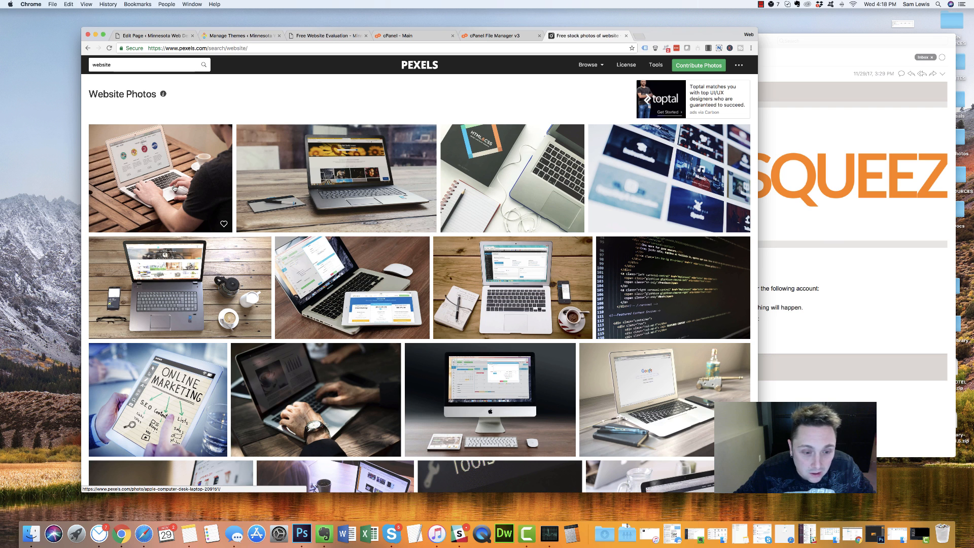
# Open the laptop-on-desk photo and choose the Large 1920 x 1440 download size
pyautogui.click(175, 189)
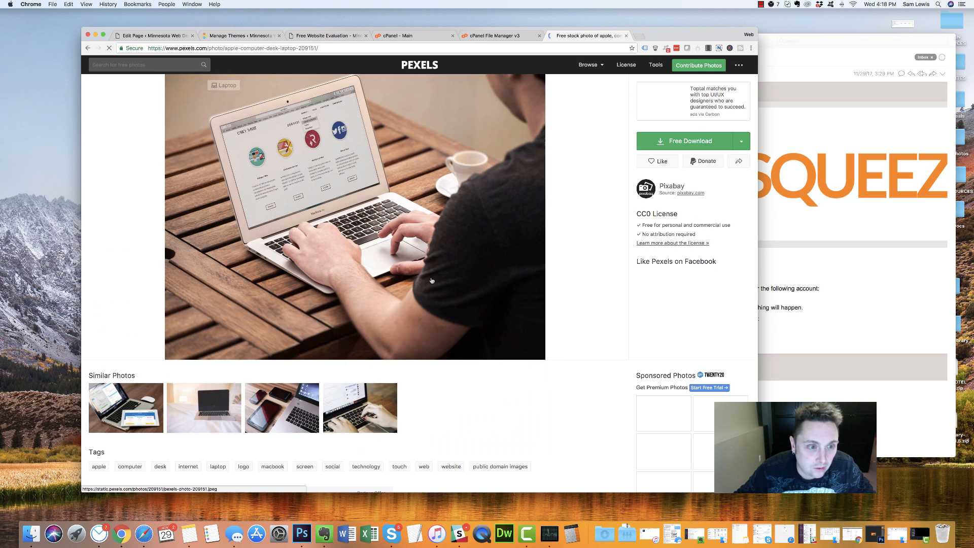
pyautogui.click(742, 142)
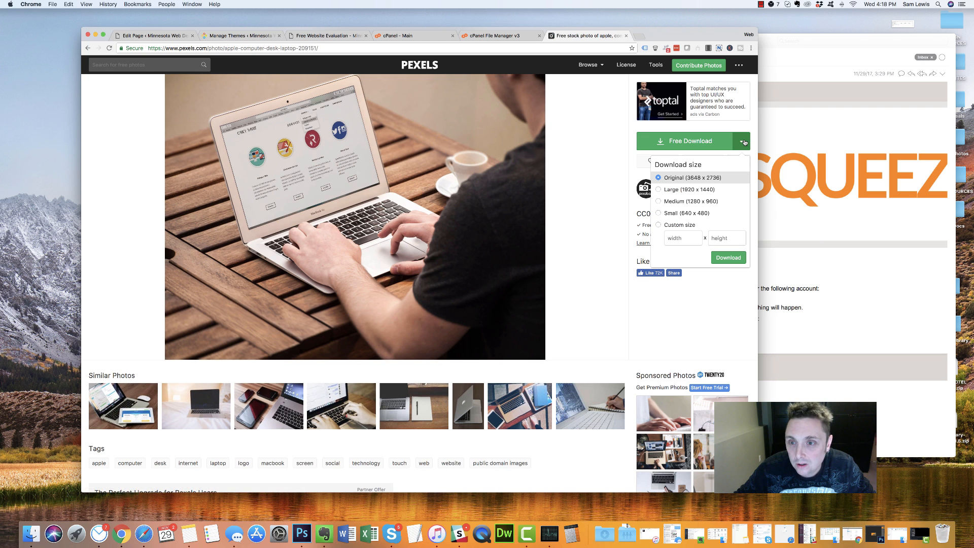
pyautogui.click(686, 190)
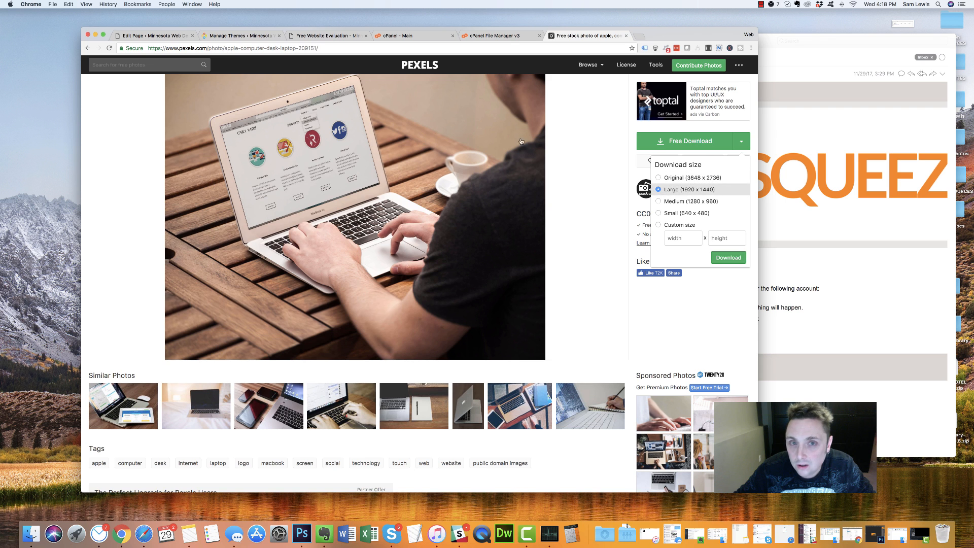
pyautogui.click(575, 84)
# Inspect the live page's hero section to find its background-image URL
pyautogui.click(495, 35)
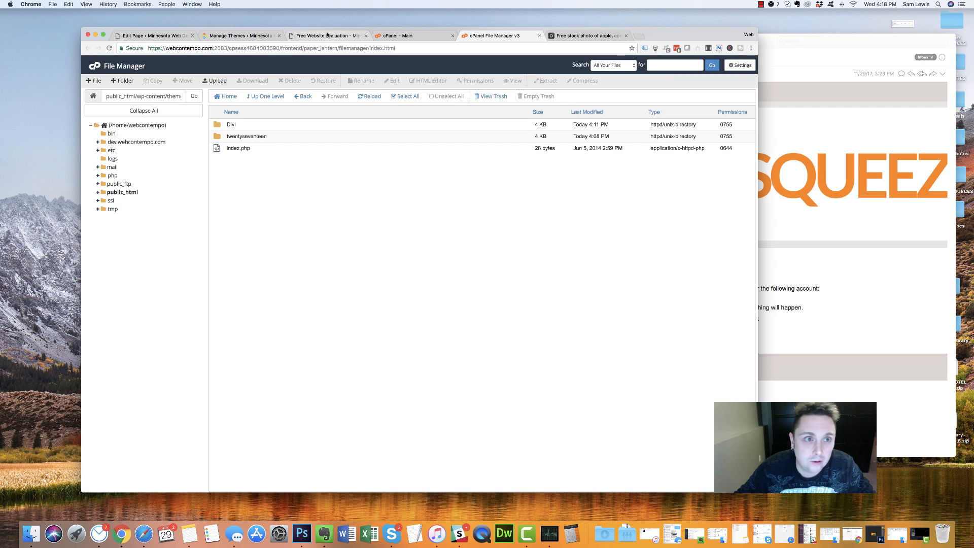
pyautogui.click(324, 35)
pyautogui.rightClick(218, 103)
pyautogui.click(248, 207)
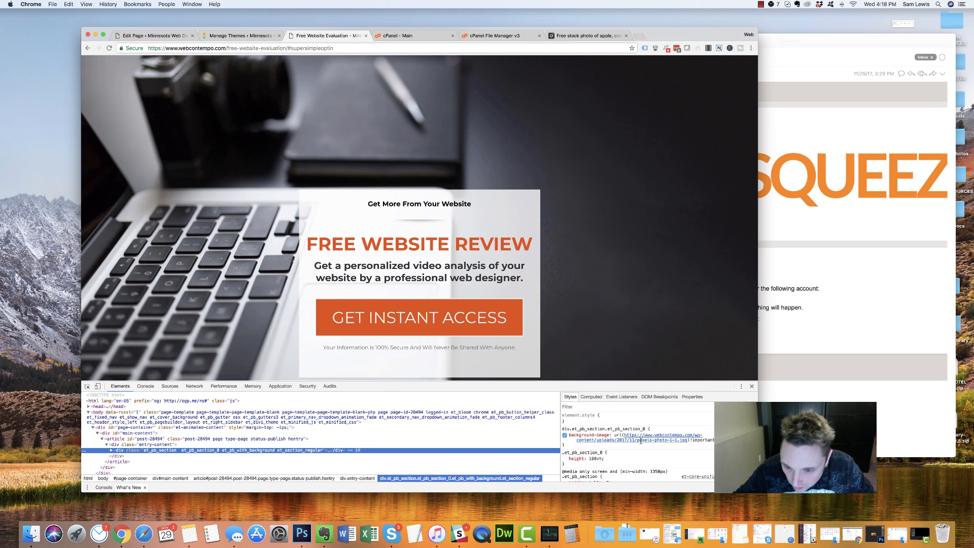
pyautogui.click(640, 440)
pyautogui.click(629, 451)
# Open the background image in a new tab and inspect it, confirming 1080 × 720
pyautogui.rightClick(633, 436)
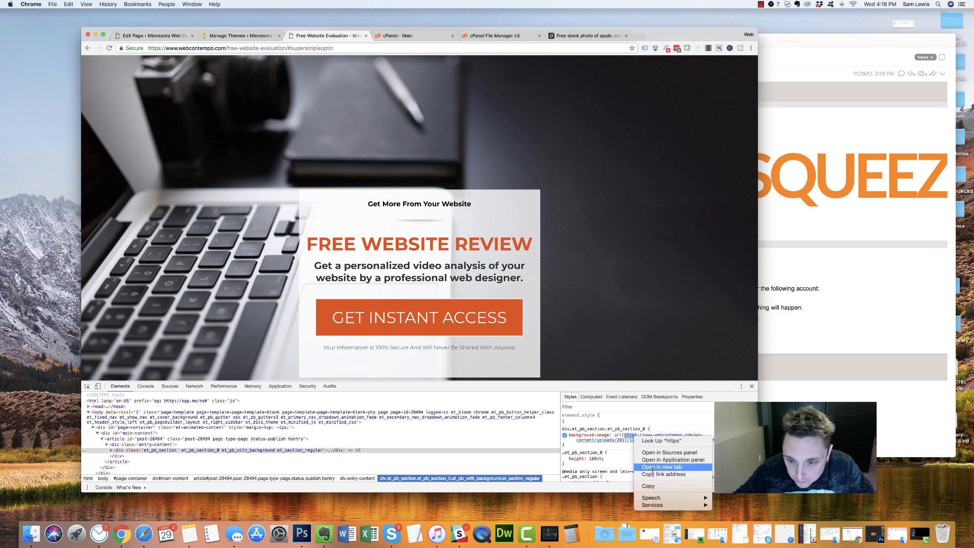
pyautogui.click(654, 467)
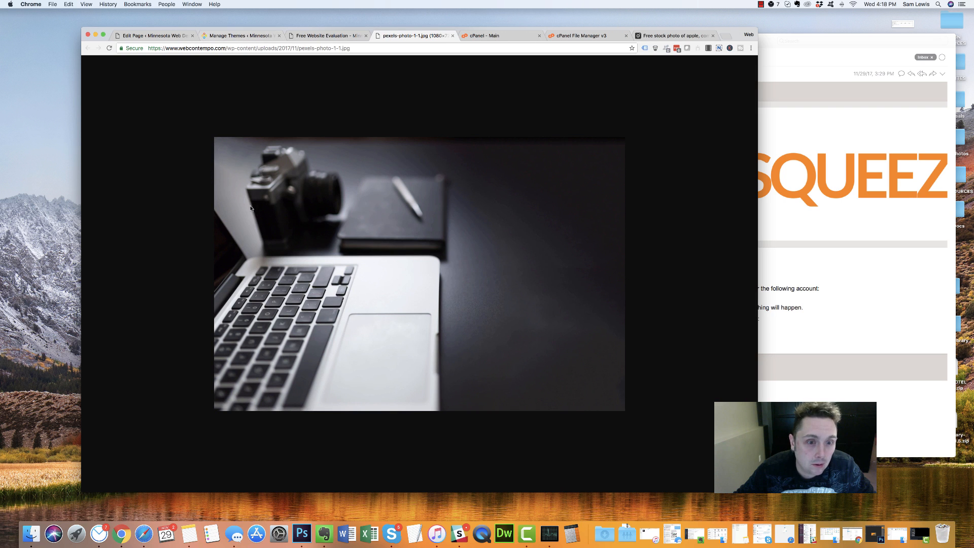
pyautogui.rightClick(357, 231)
pyautogui.click(388, 291)
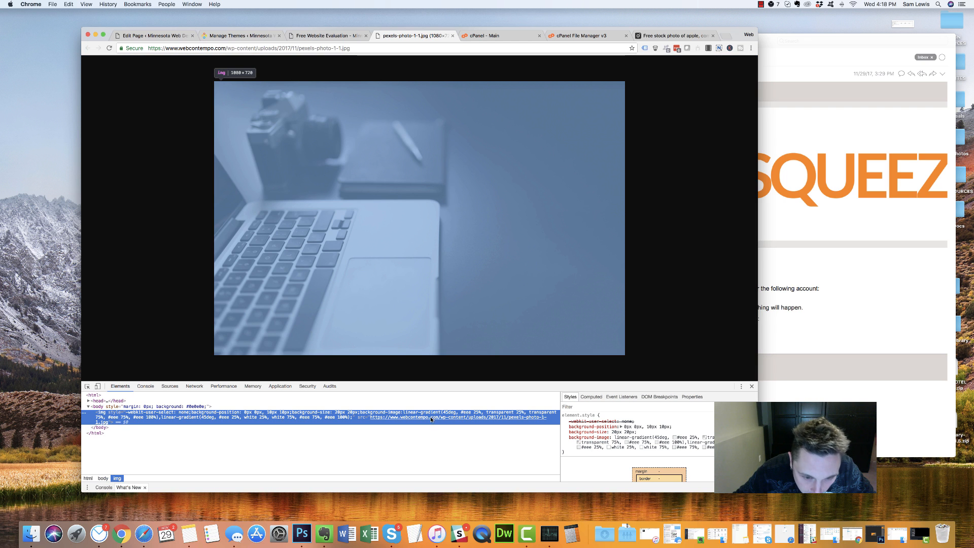
pyautogui.click(399, 460)
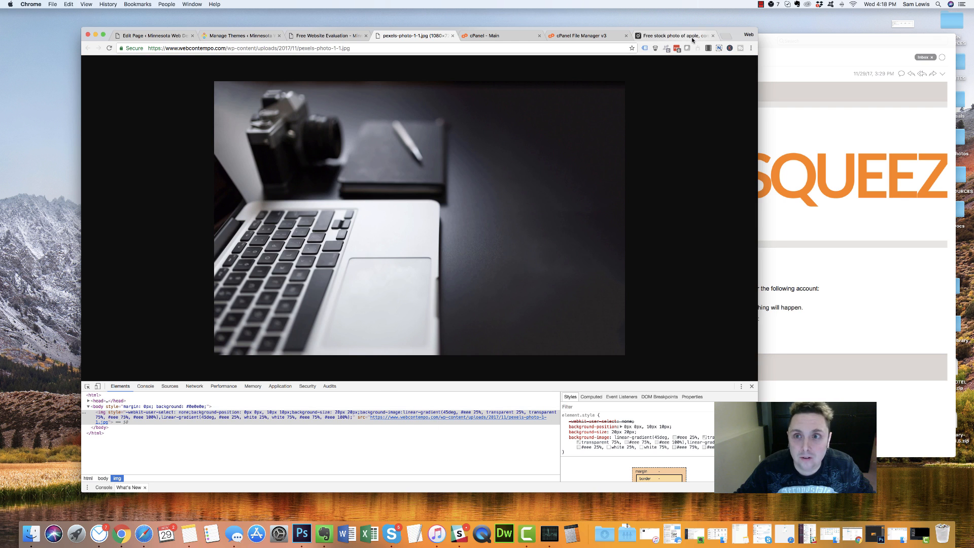
# Download the Pexels laptop photo at Medium 1280 x 960 size
pyautogui.click(674, 35)
pyautogui.click(741, 142)
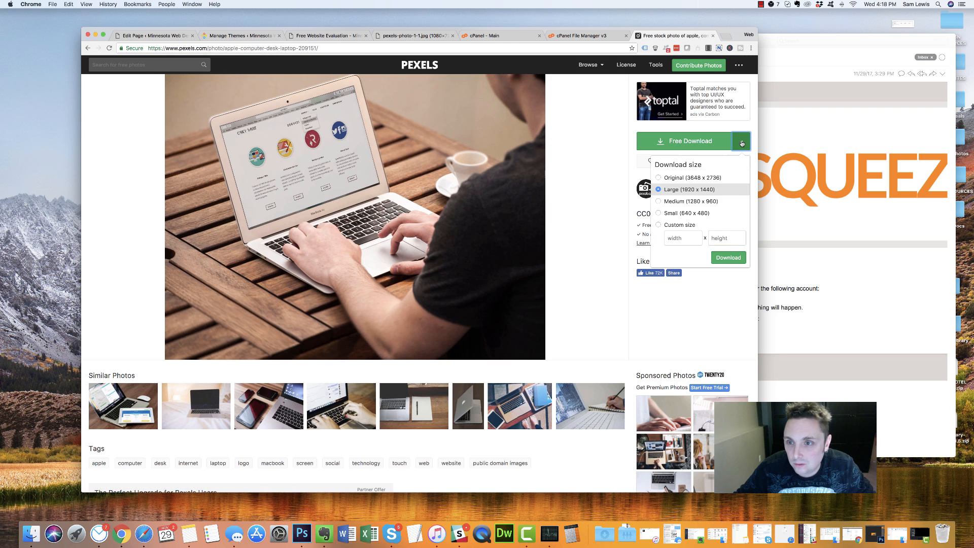
pyautogui.click(676, 201)
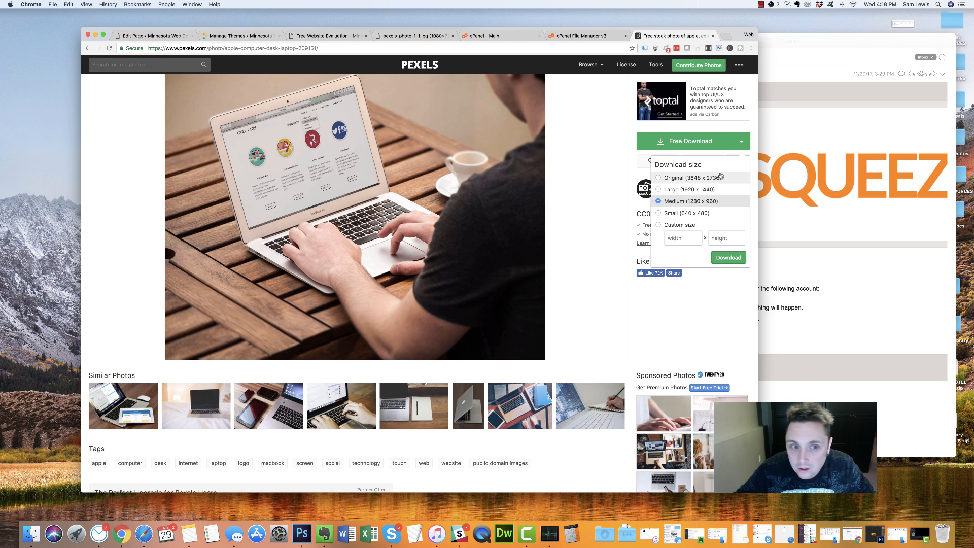
pyautogui.click(725, 258)
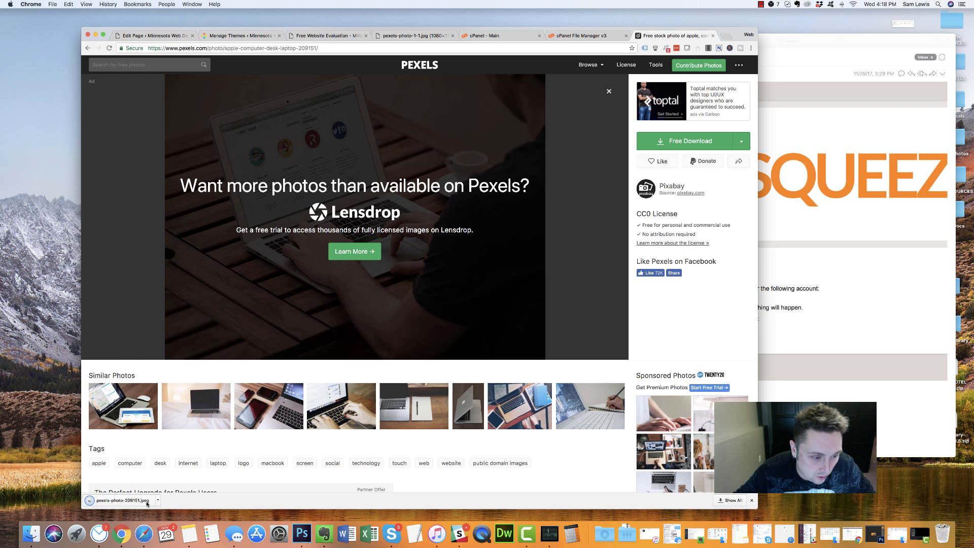
pyautogui.click(158, 501)
pyautogui.click(302, 532)
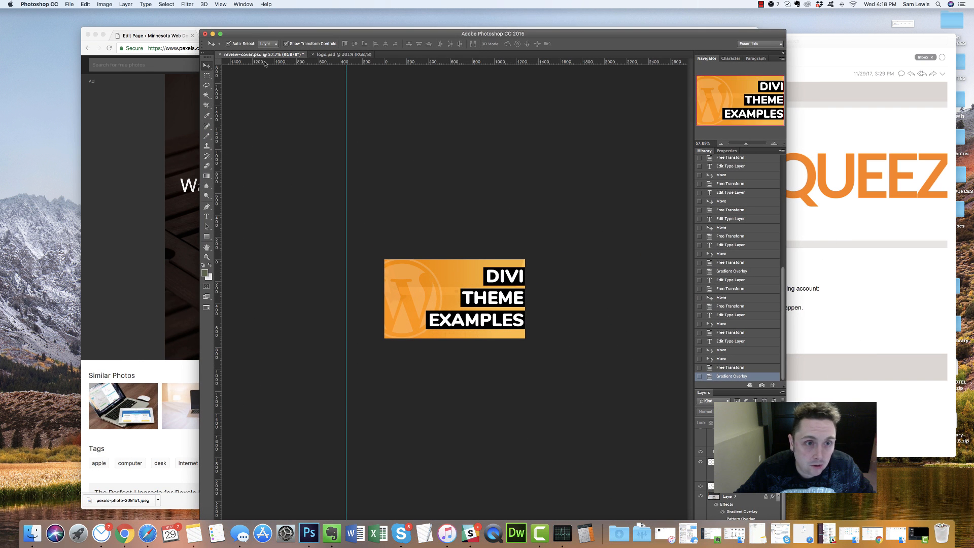
# Keep review-cover.psd open and open pexels-photo-209151.jpeg from the Downloads folder
pyautogui.click(219, 54)
pyautogui.click(512, 169)
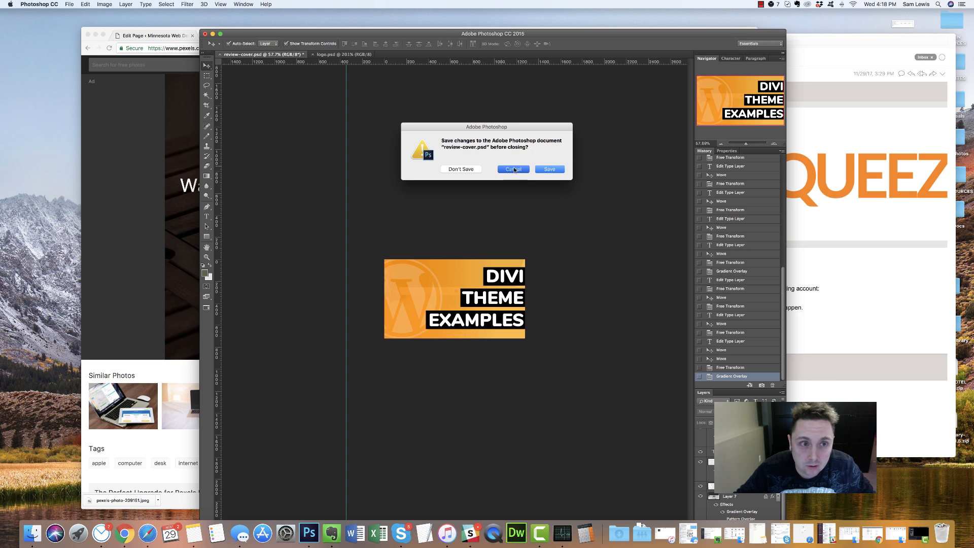
pyautogui.click(68, 5)
pyautogui.click(81, 24)
pyautogui.scroll(-3, 472, 147)
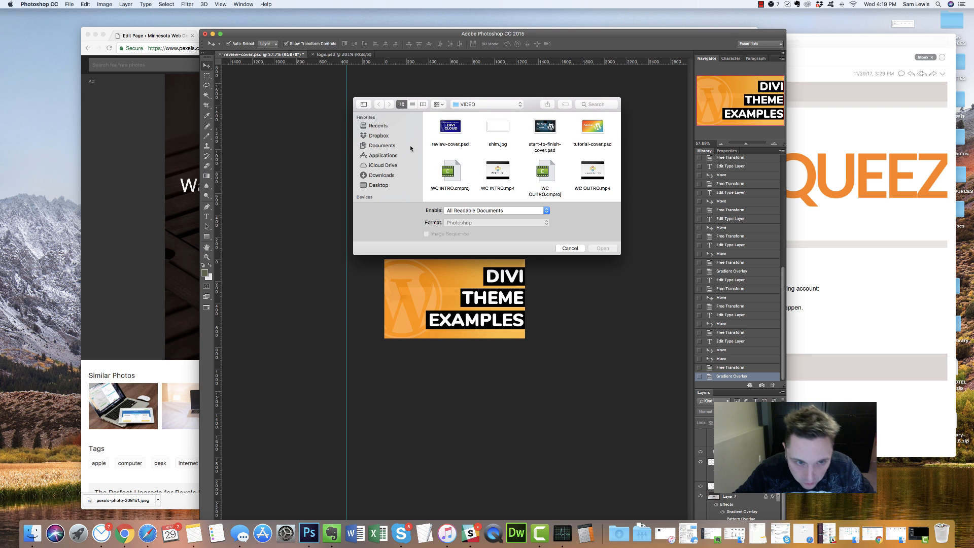
pyautogui.click(388, 175)
pyautogui.scroll(-10, 459, 144)
pyautogui.scroll(-10, 458, 147)
pyautogui.click(450, 129)
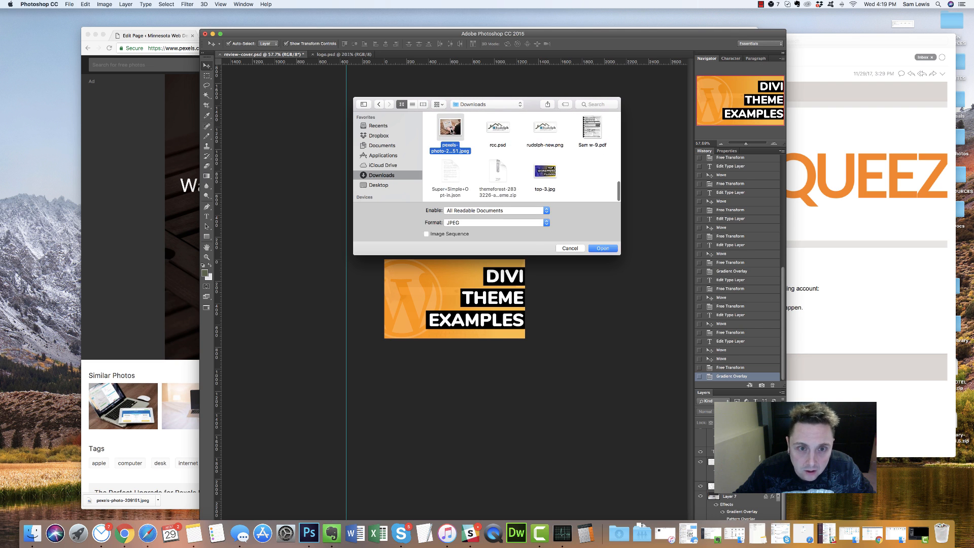
pyautogui.doubleClick(451, 130)
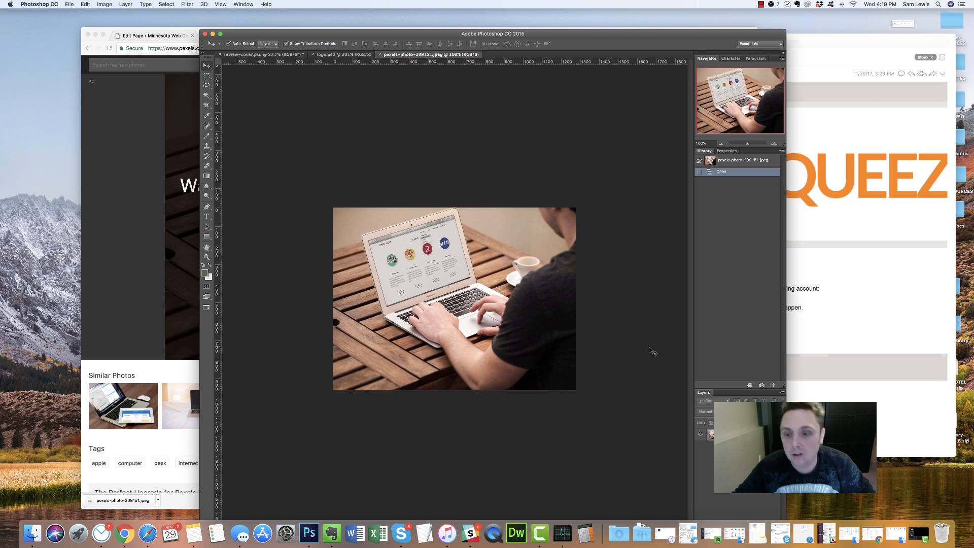
# Convert the locked Background layer into an editable Layer 0
pyautogui.doubleClick(740, 435)
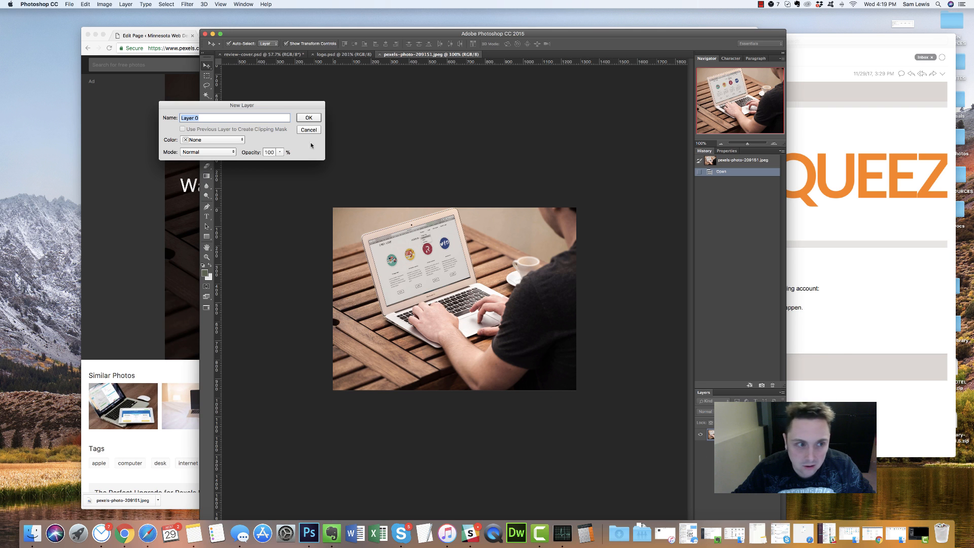
pyautogui.click(312, 118)
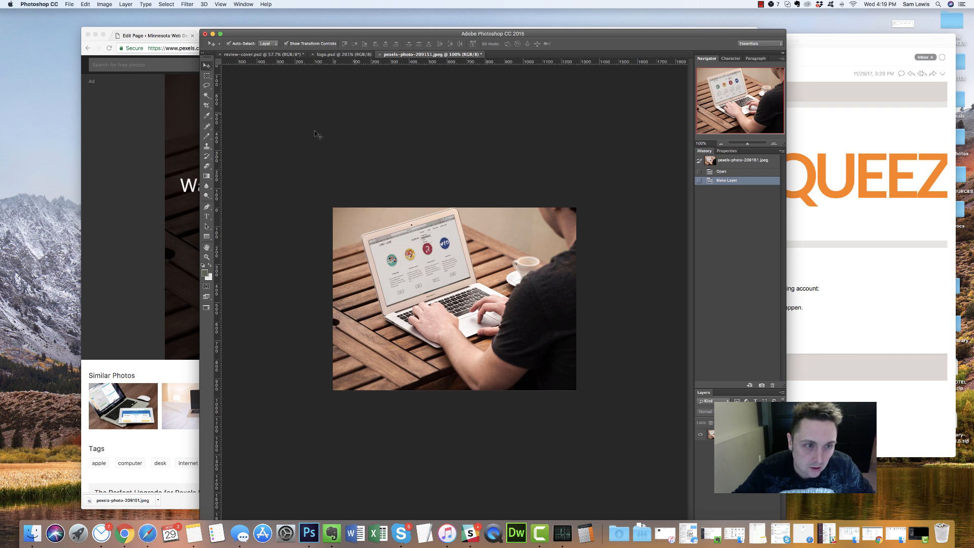
pyautogui.click(183, 5)
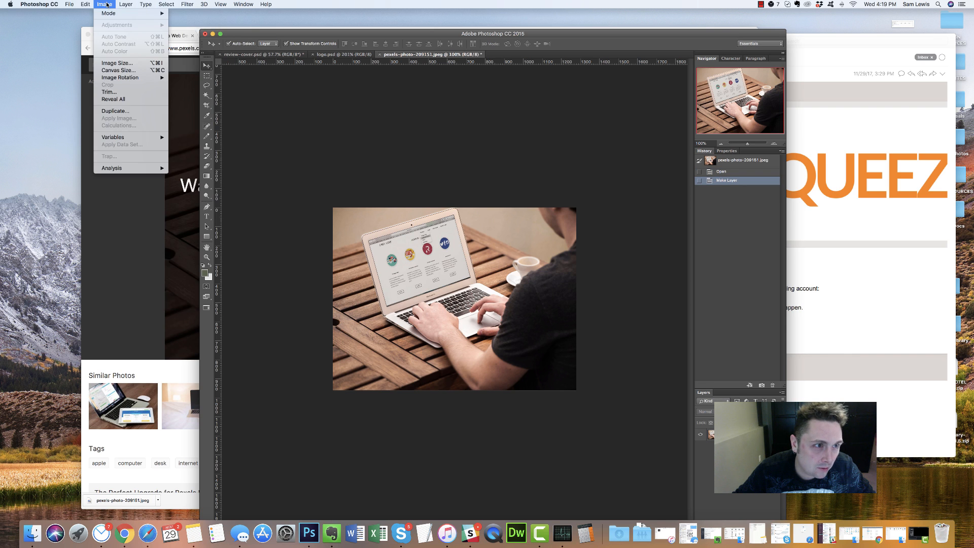
pyautogui.moveTo(114, 14)
pyautogui.click(440, 176)
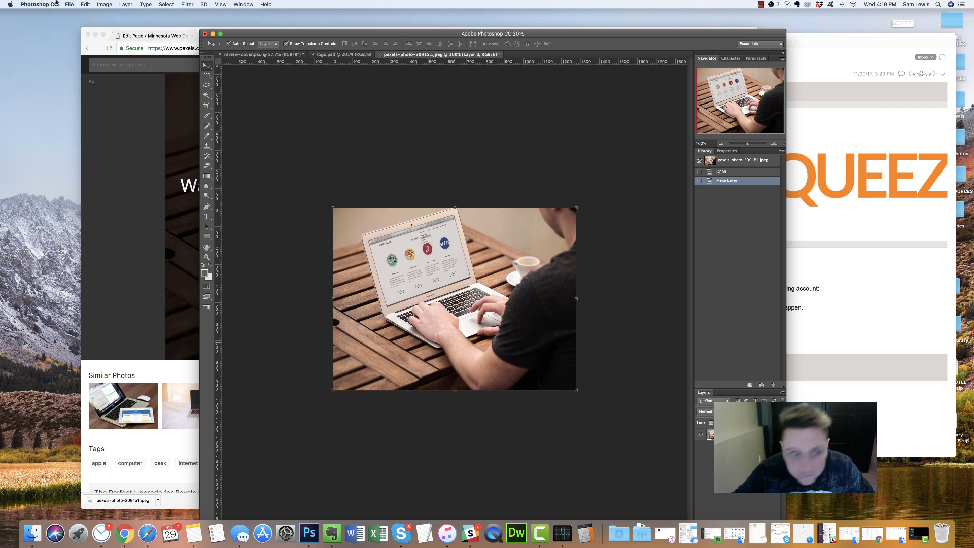
# Apply Filter > Blur > Smart Blur to the laptop photo with the default settings
pyautogui.click(187, 5)
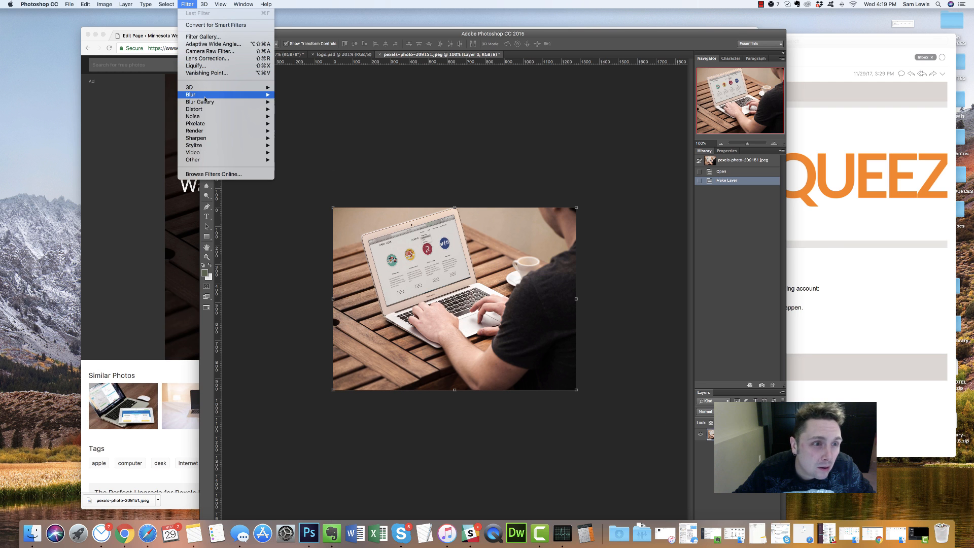
pyautogui.moveTo(188, 95)
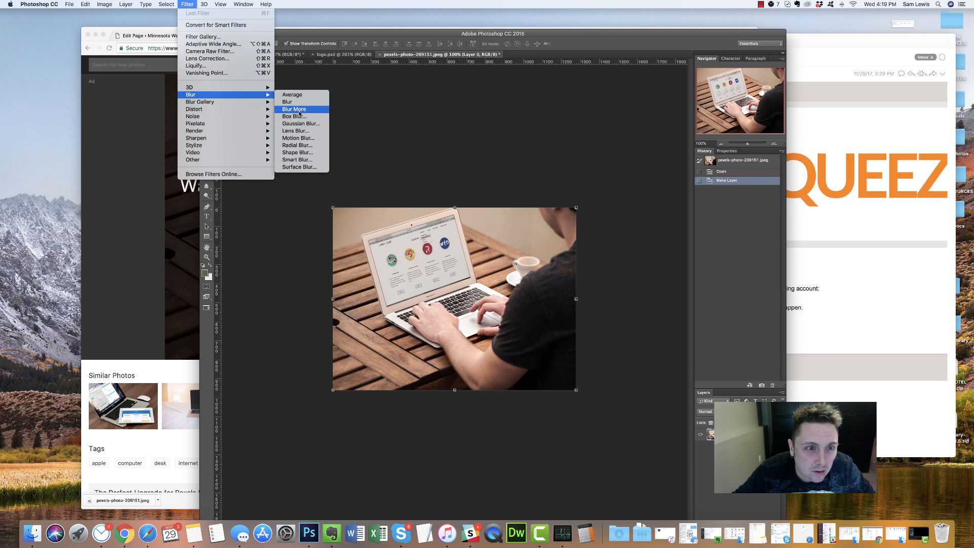
pyautogui.click(296, 160)
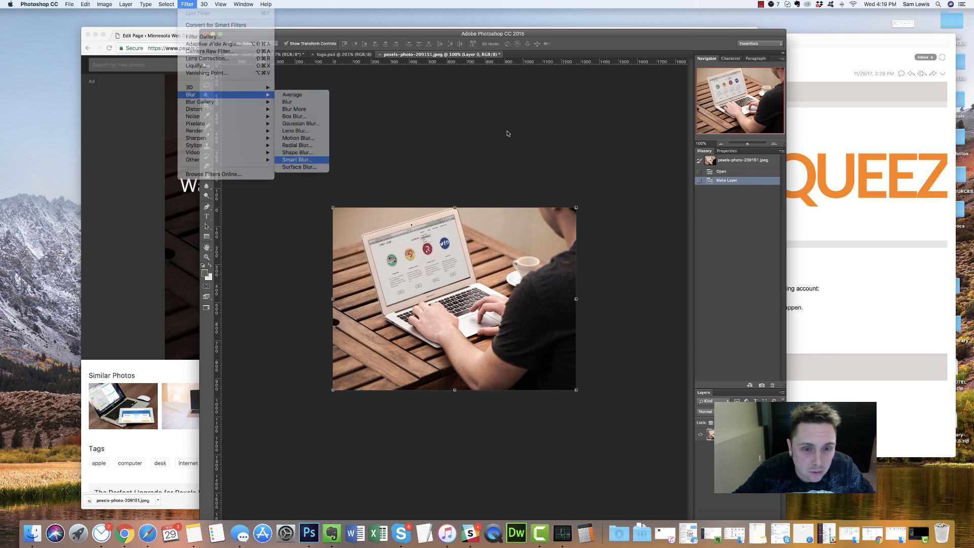
pyautogui.moveTo(508, 124); pyautogui.dragTo(665, 120)
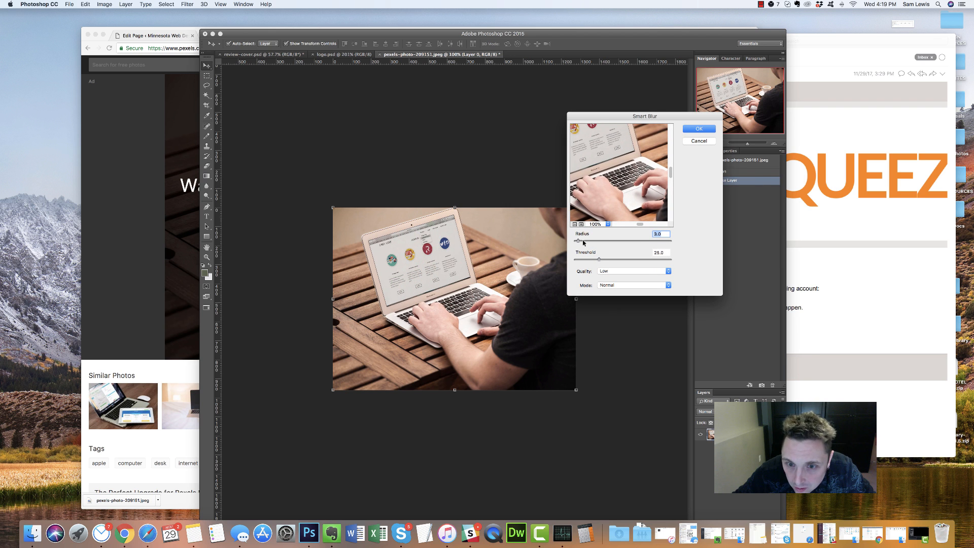
pyautogui.click(708, 130)
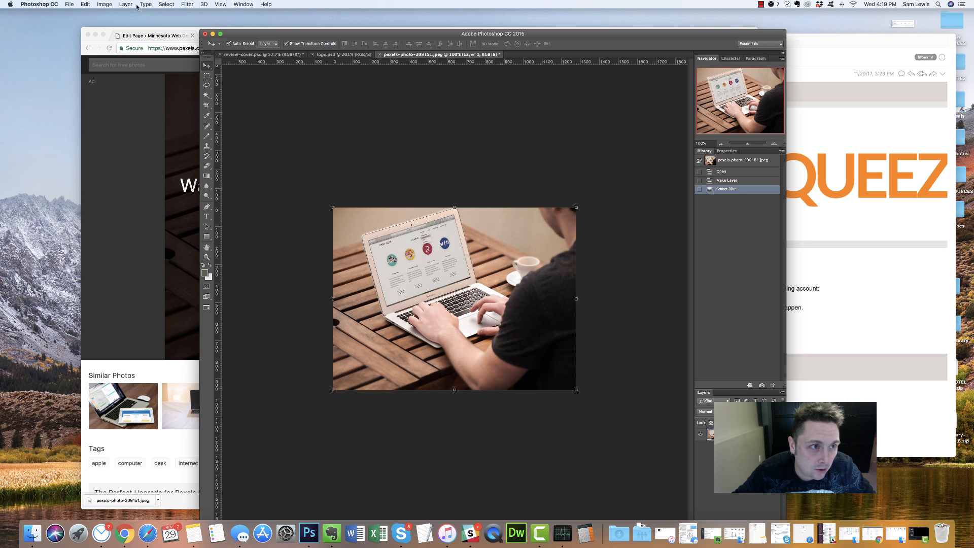
# Apply a Field Blur to the laptop photo, easing the amount below the initial 15 px
pyautogui.click(104, 4)
pyautogui.moveTo(188, 4)
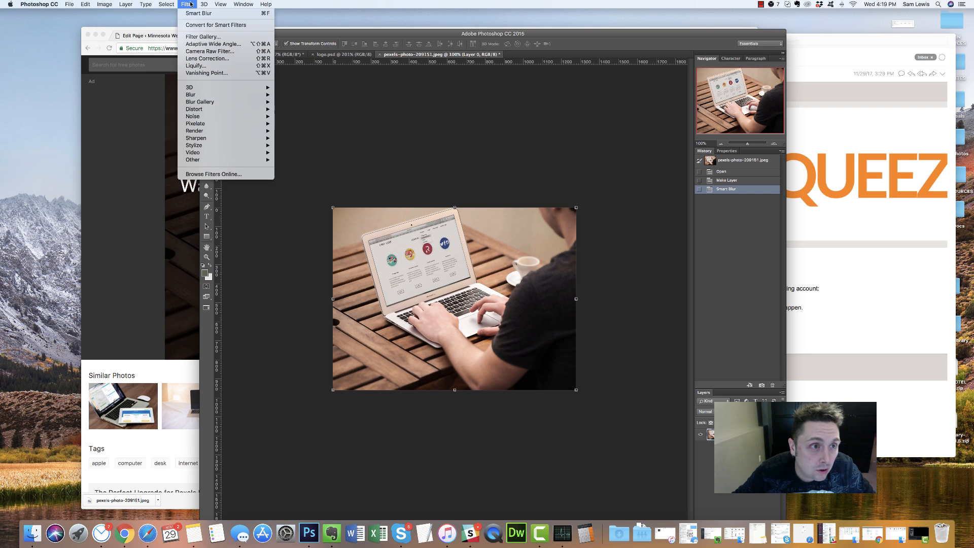
pyautogui.moveTo(227, 99)
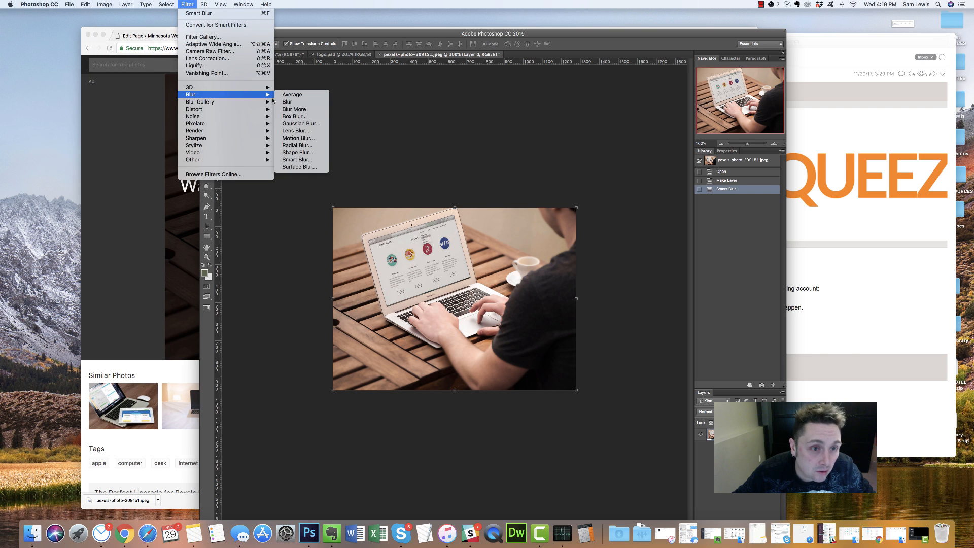
pyautogui.moveTo(260, 103)
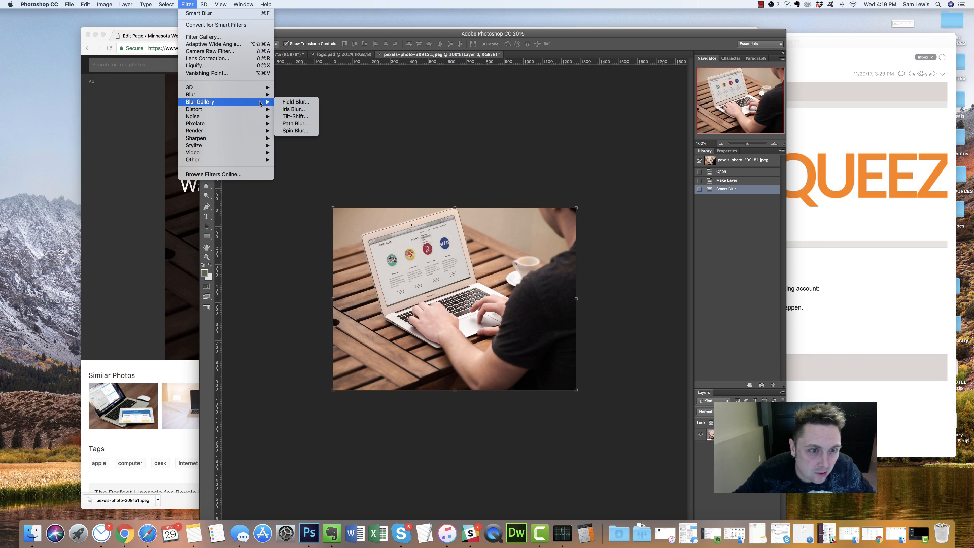
pyautogui.click(295, 102)
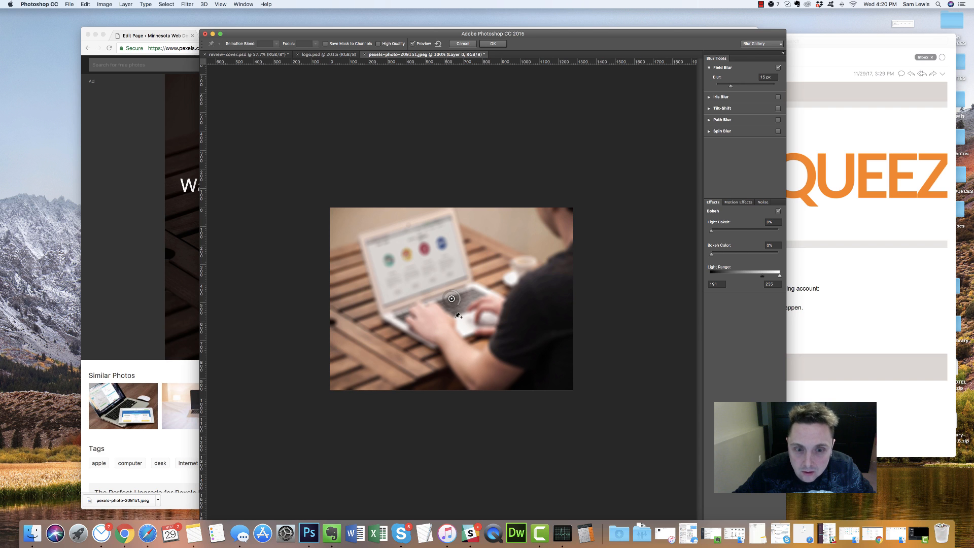
pyautogui.moveTo(731, 88); pyautogui.dragTo(727, 88)
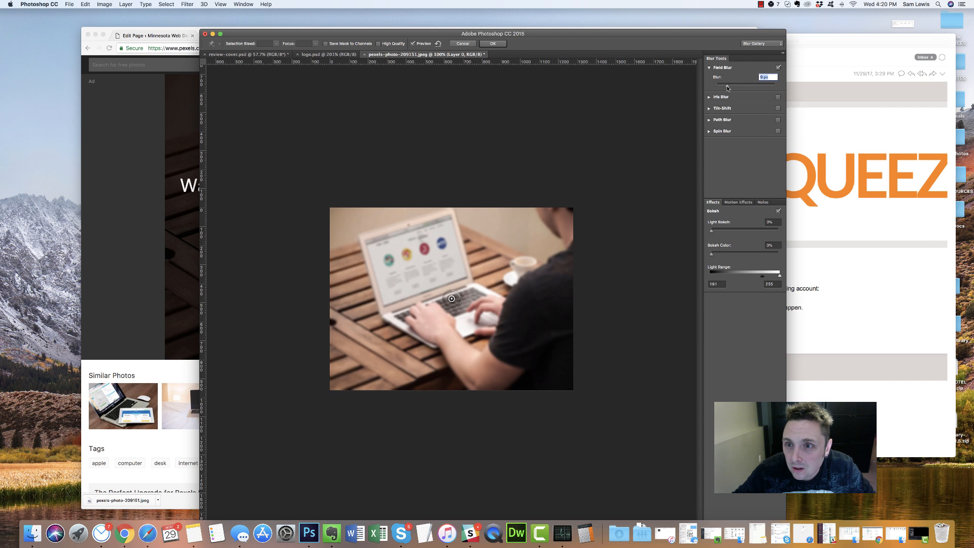
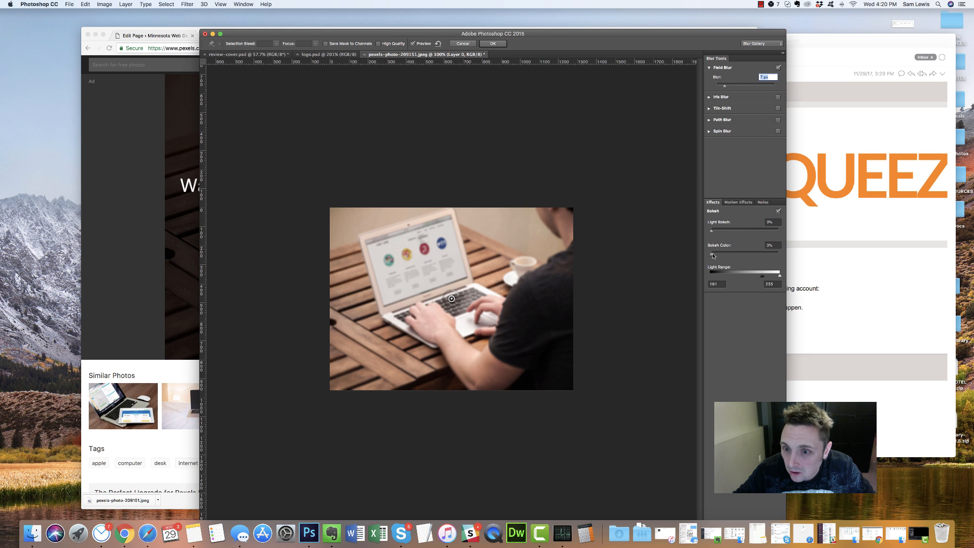
# Set the bokeh colour to about 40% and apply the 7 px Field Blur
pyautogui.moveTo(711, 254)
pyautogui.mouseDown()
pyautogui.moveTo(762, 253)
pyautogui.moveTo(711, 255)
pyautogui.mouseUp()
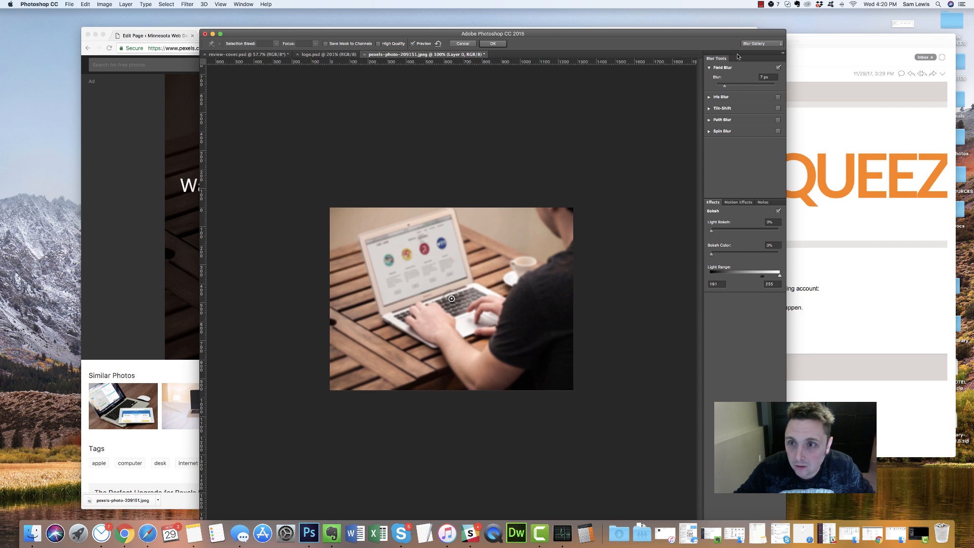
pyautogui.click(495, 44)
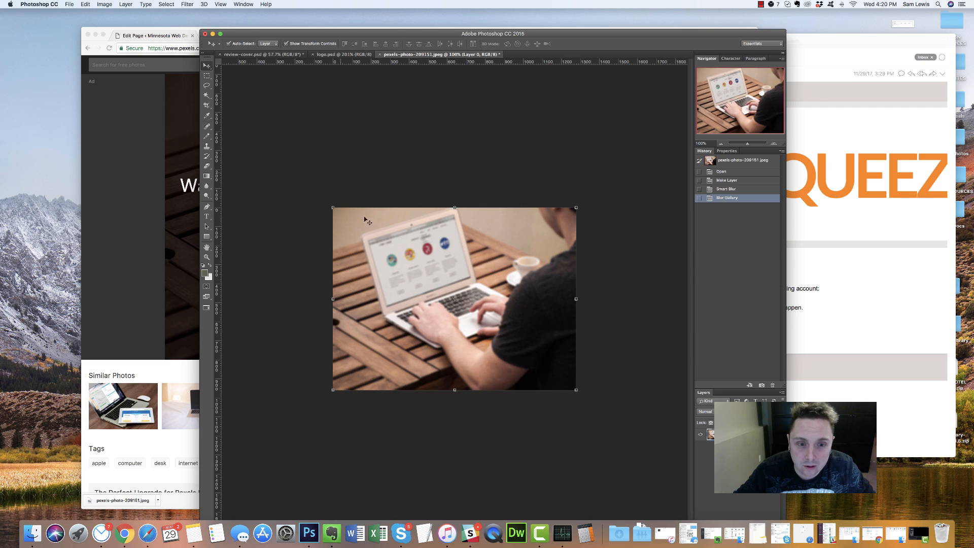
# Add a Gradient Overlay to the photo using the Blue 1 - 3D gradient preset
pyautogui.doubleClick(753, 435)
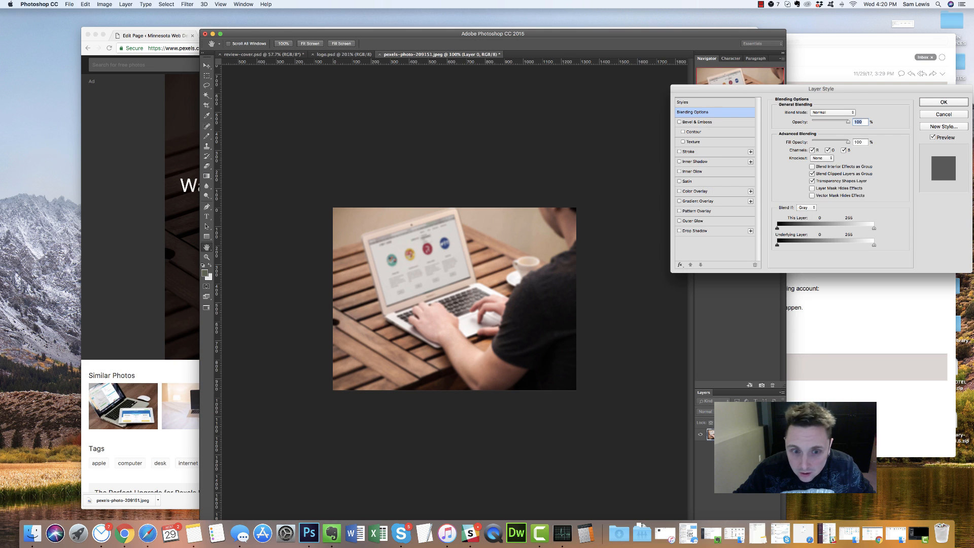
pyautogui.click(701, 201)
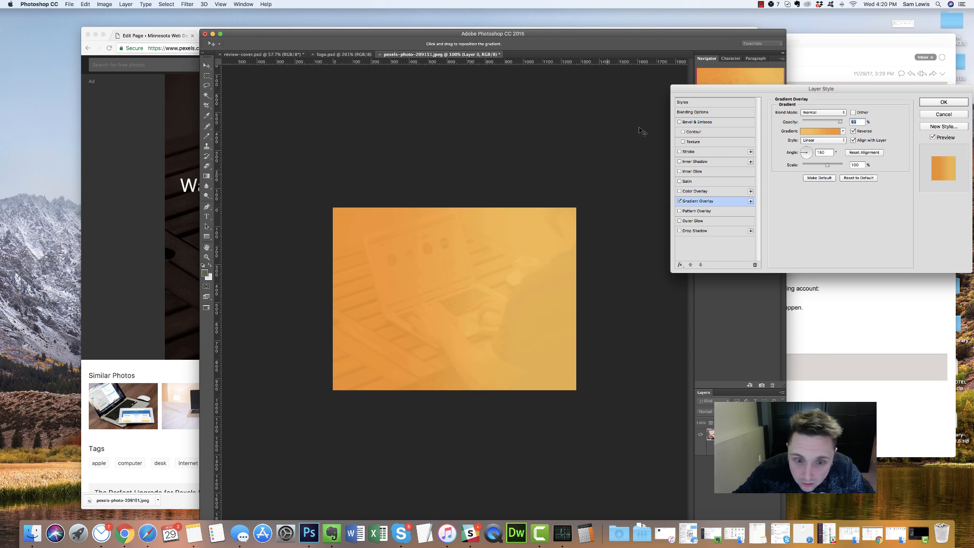
pyautogui.click(818, 132)
pyautogui.scroll(-5, 805, 345)
pyautogui.click(716, 325)
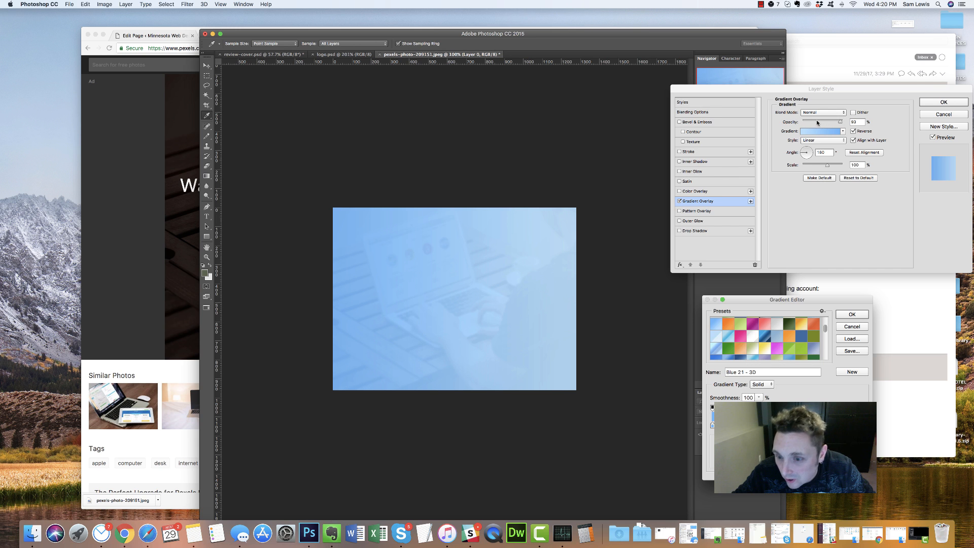
pyautogui.scroll(-2, 758, 347)
pyautogui.click(740, 319)
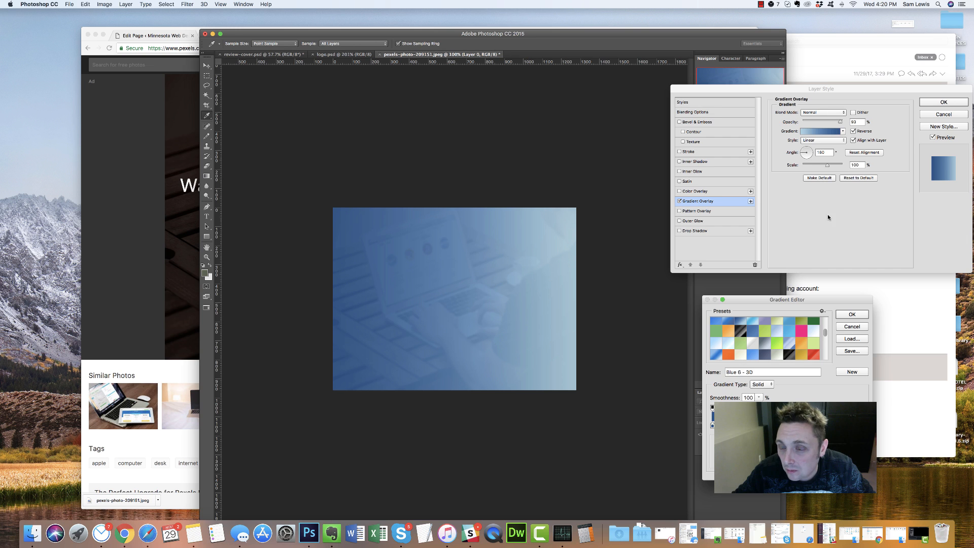
pyautogui.scroll(-4, 758, 333)
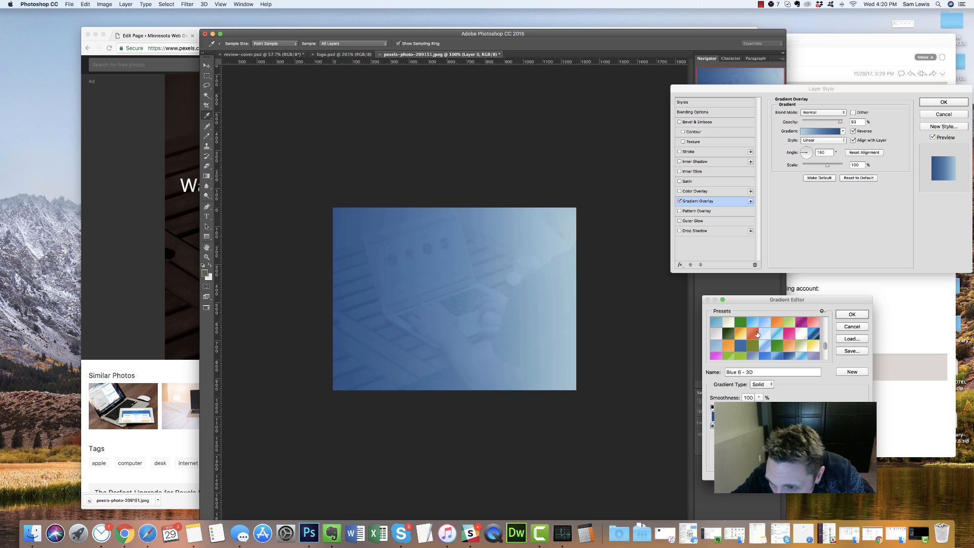
pyautogui.scroll(-3, 757, 333)
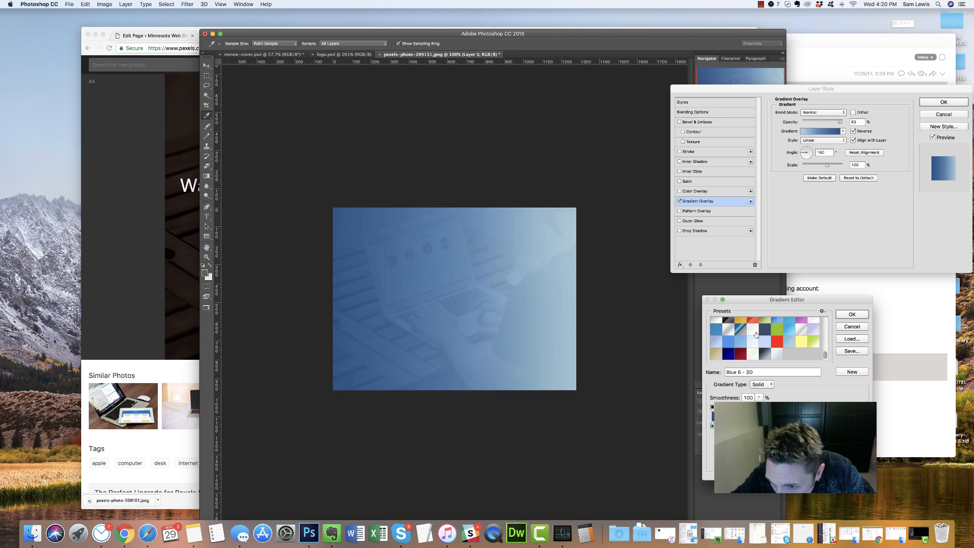
pyautogui.click(733, 354)
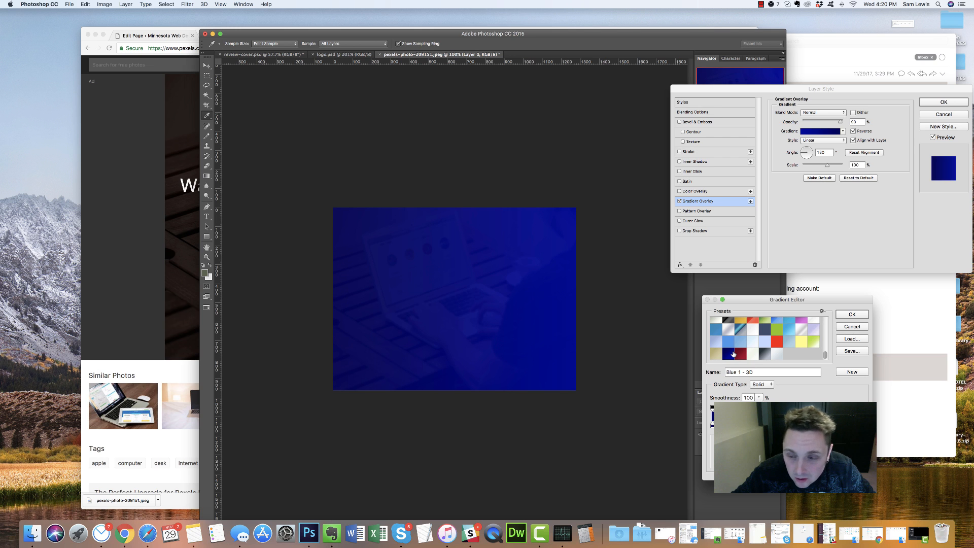
pyautogui.click(849, 314)
# Blend the gradient overlay in Multiply mode and raise its opacity
pyautogui.click(822, 112)
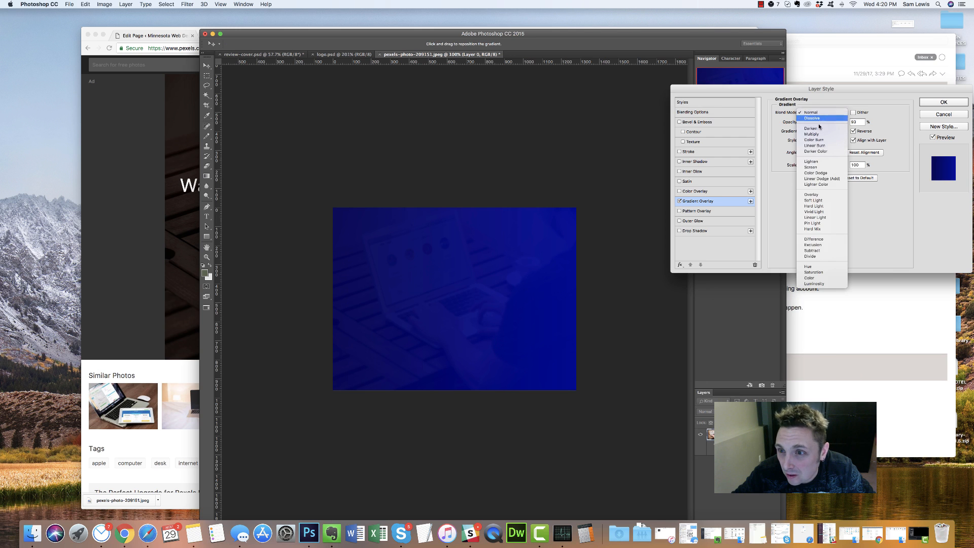
pyautogui.click(818, 134)
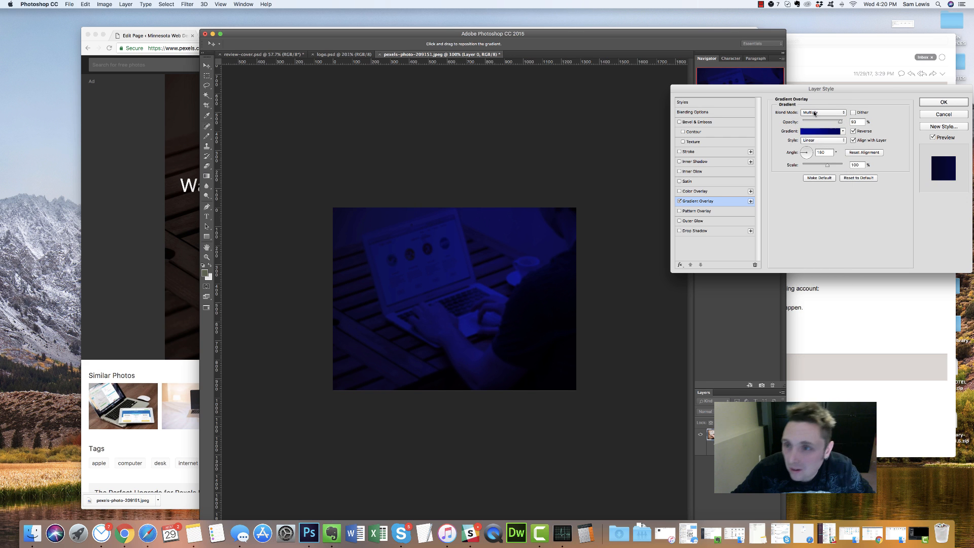
pyautogui.click(828, 113)
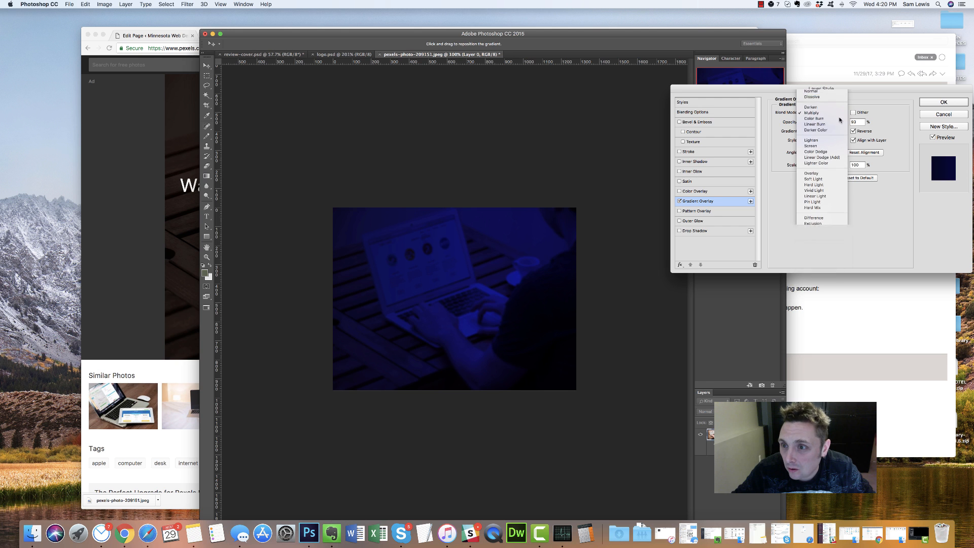
pyautogui.click(814, 90)
pyautogui.moveTo(838, 123)
pyautogui.mouseDown()
pyautogui.moveTo(817, 122)
pyautogui.moveTo(827, 120)
pyautogui.mouseUp()
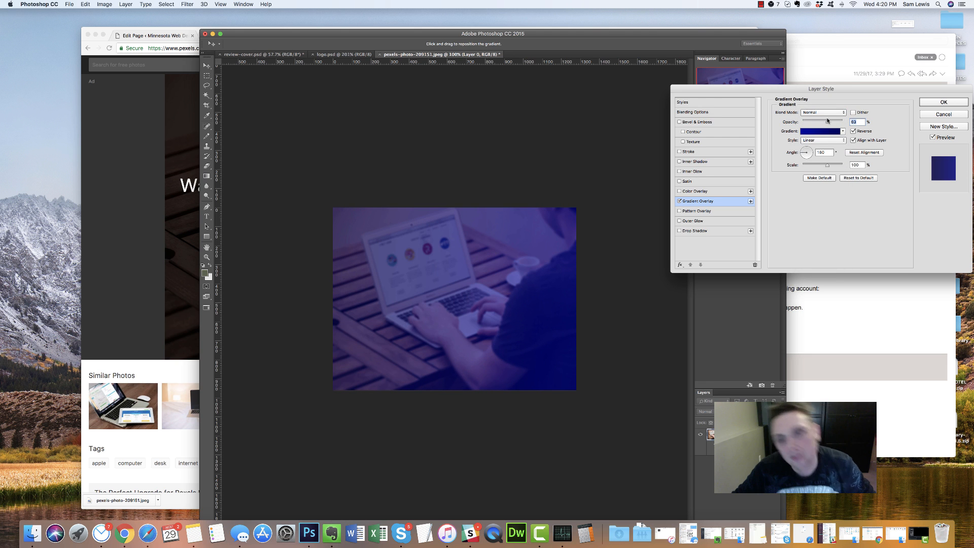
pyautogui.click(823, 112)
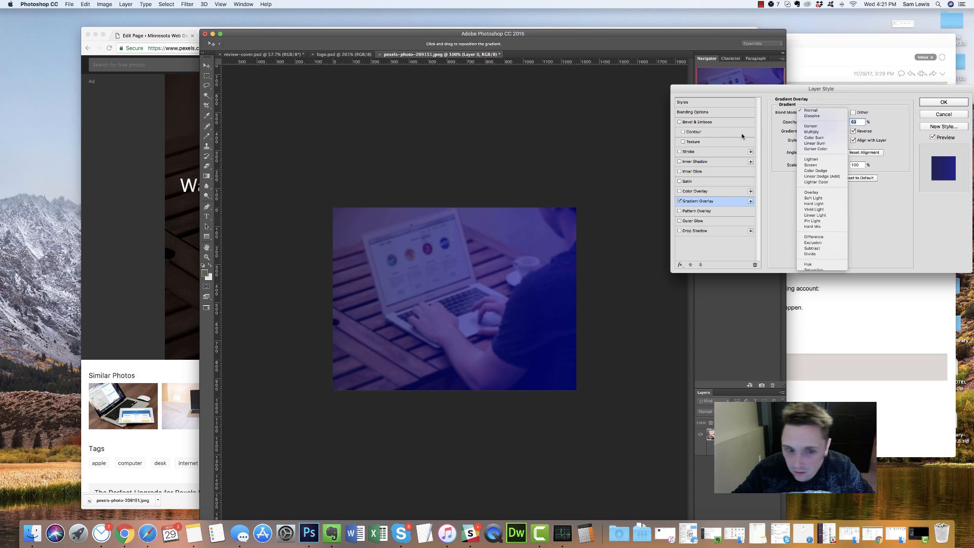
pyautogui.click(811, 132)
pyautogui.moveTo(830, 123); pyautogui.dragTo(836, 123)
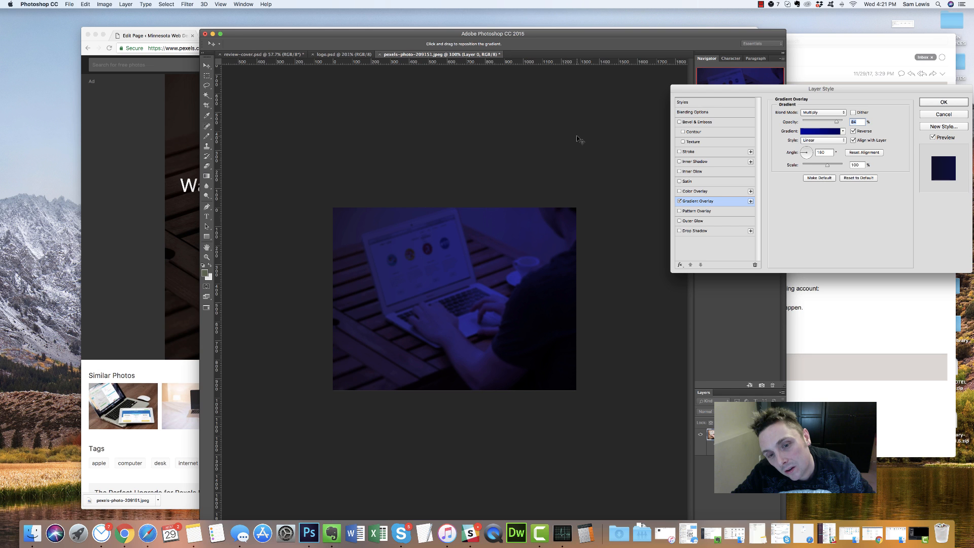
# Make the gradient overlay radial, at 100% opacity with Normal blending
pyautogui.click(820, 140)
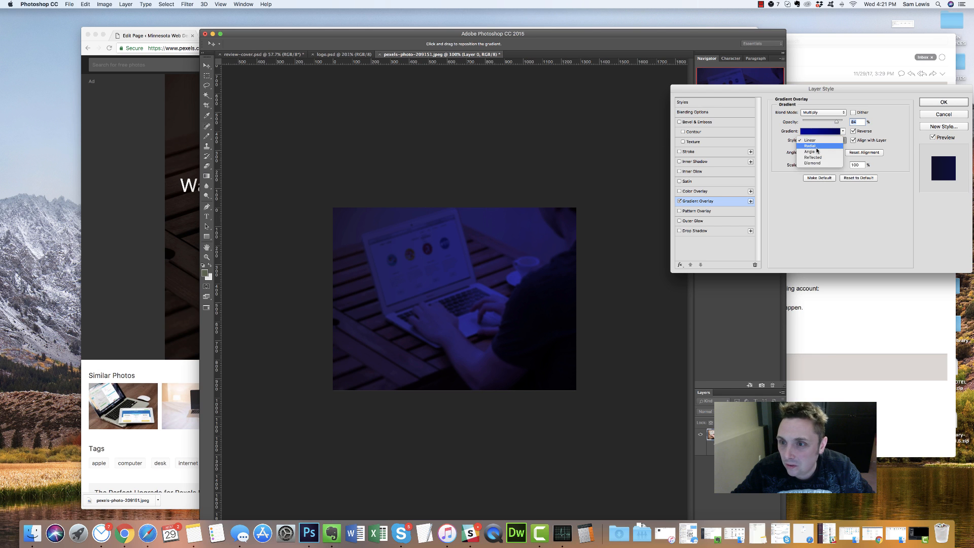
pyautogui.click(817, 147)
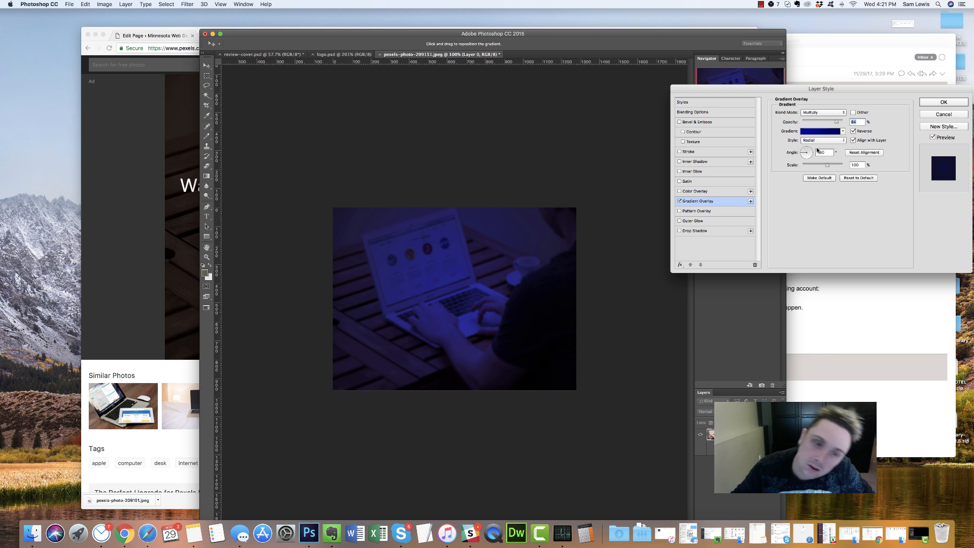
pyautogui.moveTo(836, 123)
pyautogui.mouseDown()
pyautogui.moveTo(858, 122)
pyautogui.moveTo(808, 122)
pyautogui.moveTo(840, 123)
pyautogui.mouseUp()
pyautogui.click(837, 112)
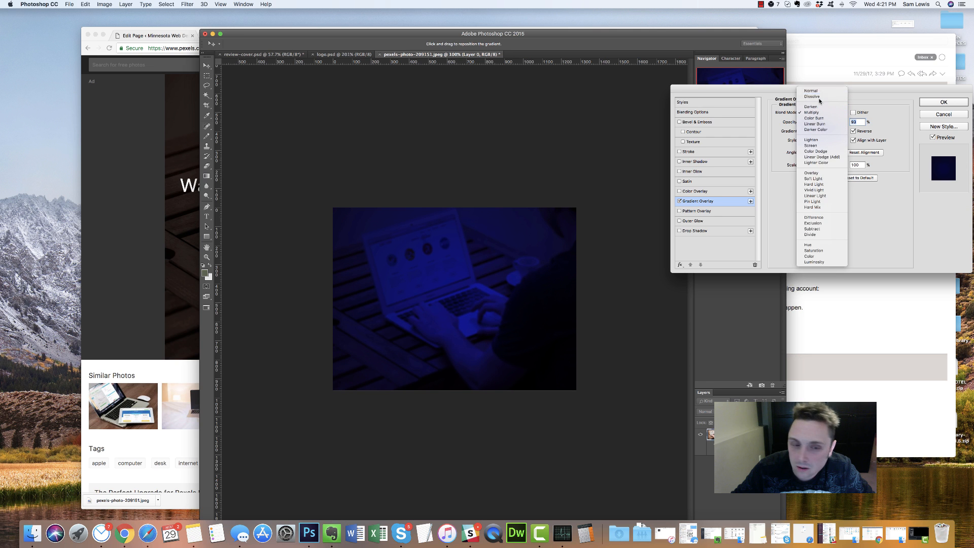
pyautogui.click(821, 92)
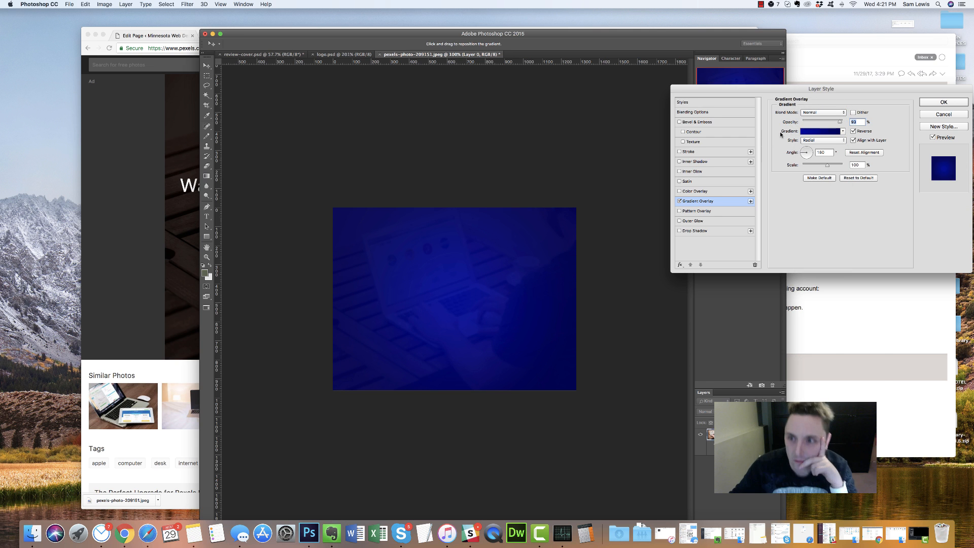
# Switch the overlay to the Blue 32 - 3D gradient at about 79% opacity and apply it
pyautogui.click(816, 132)
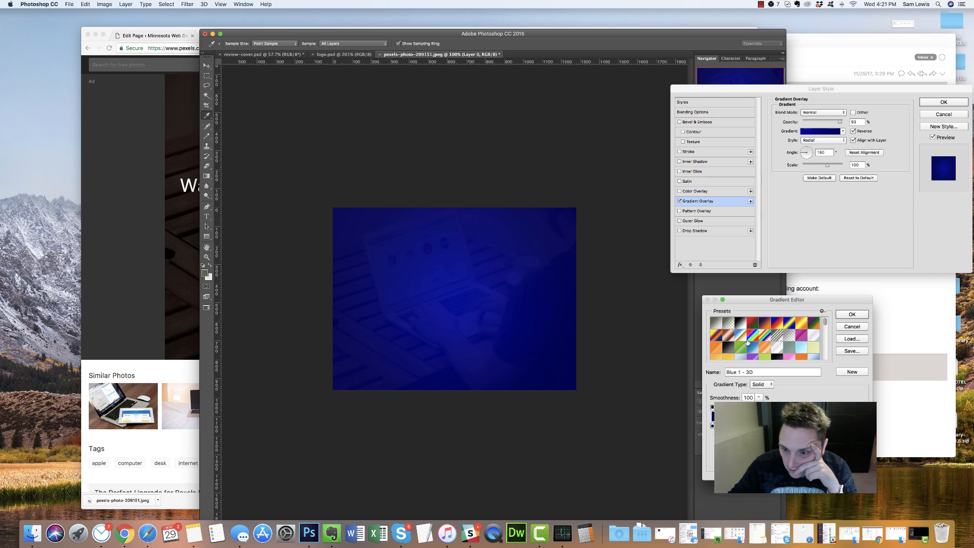
pyautogui.scroll(-5, 791, 334)
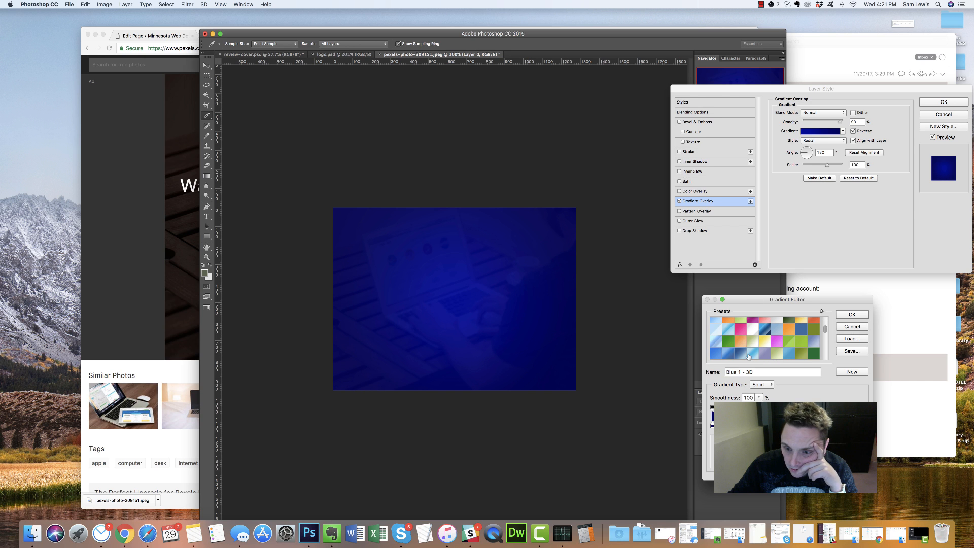
pyautogui.click(740, 354)
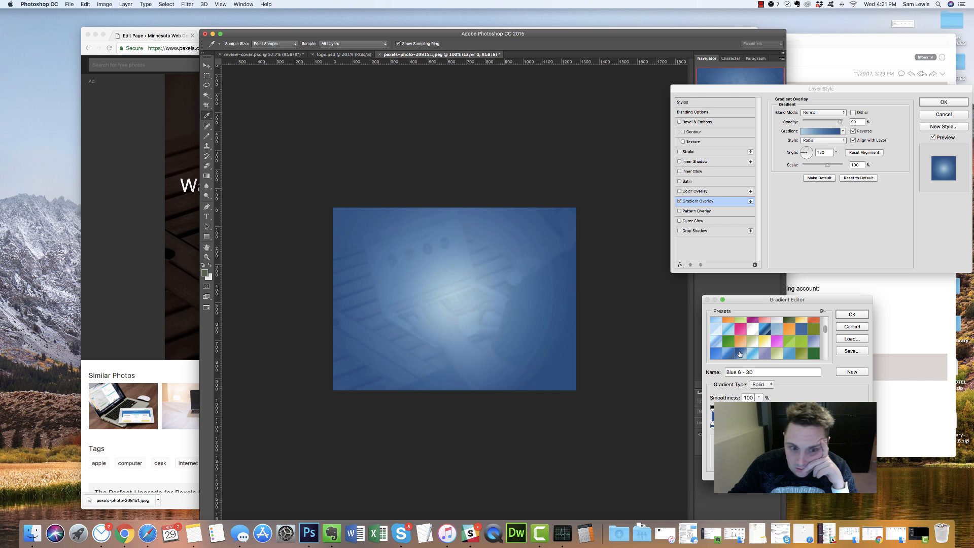
pyautogui.click(788, 354)
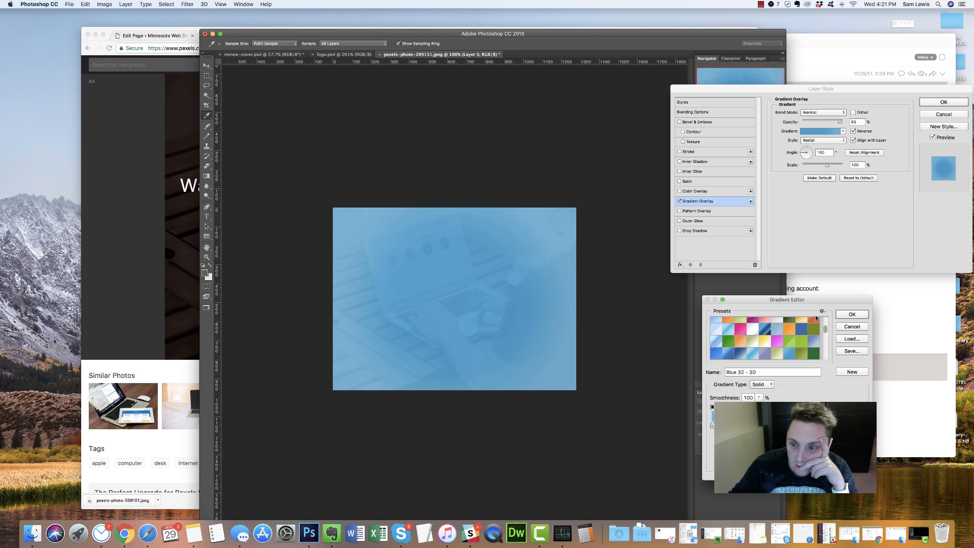
pyautogui.click(850, 315)
pyautogui.moveTo(841, 122)
pyautogui.mouseDown()
pyautogui.moveTo(827, 121)
pyautogui.moveTo(838, 123)
pyautogui.mouseUp()
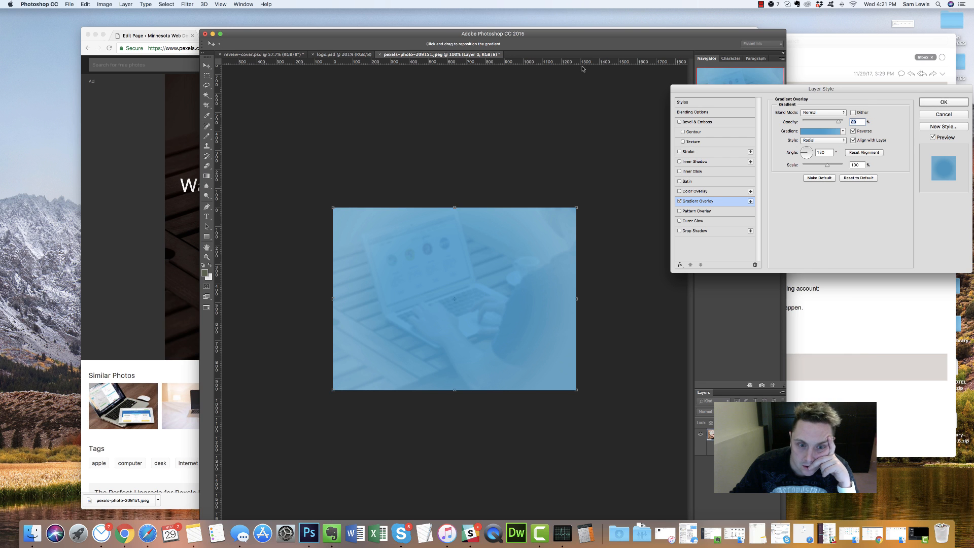
pyautogui.press('Return')
# Try converting the image to Grayscale, discarding colour, then undo it
pyautogui.click(103, 4)
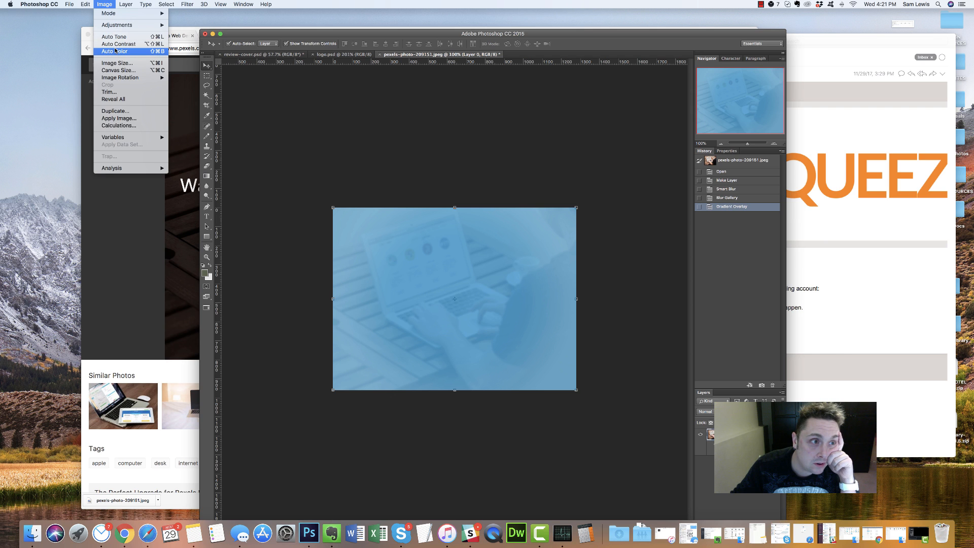
pyautogui.moveTo(134, 18)
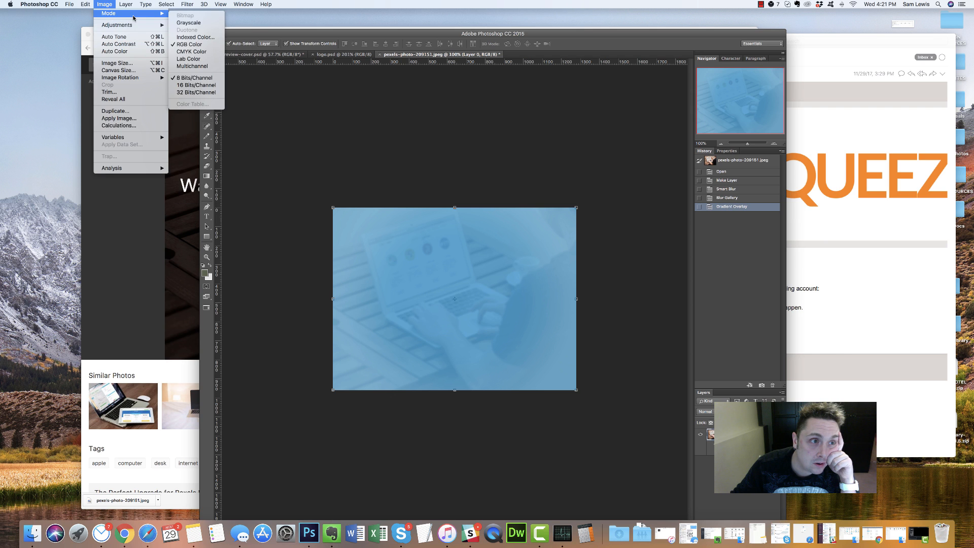
pyautogui.click(183, 23)
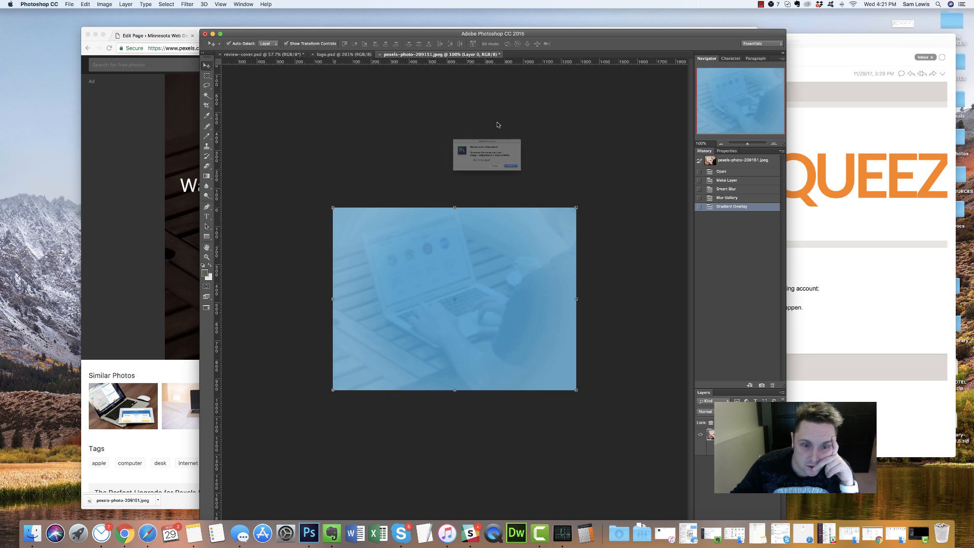
pyautogui.click(542, 180)
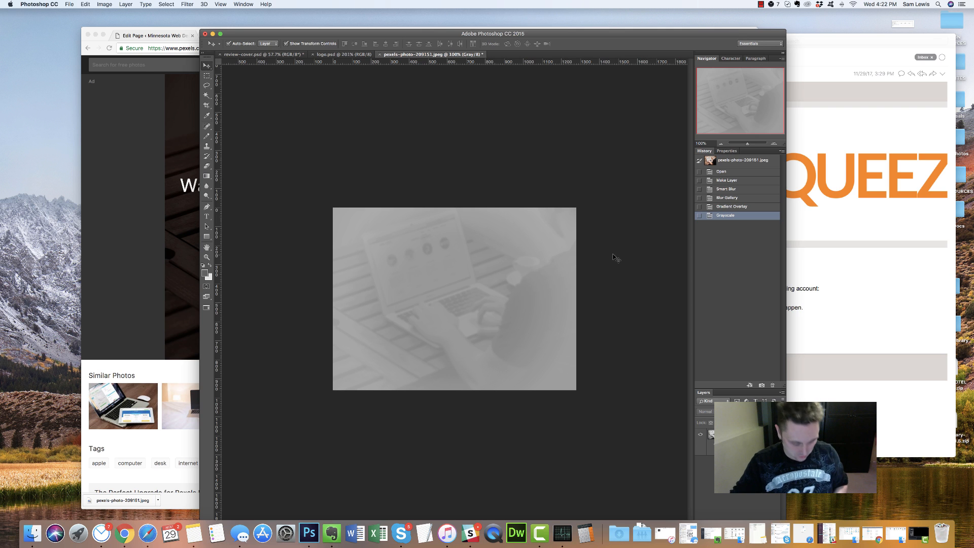
pyautogui.click(726, 207)
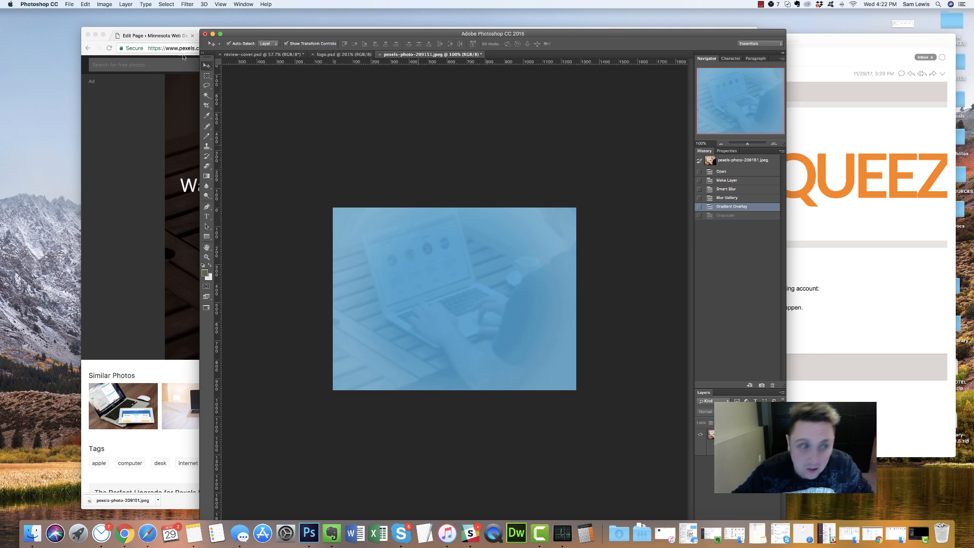
# Select Layer 0 and apply a default Black & White adjustment
pyautogui.click(104, 4)
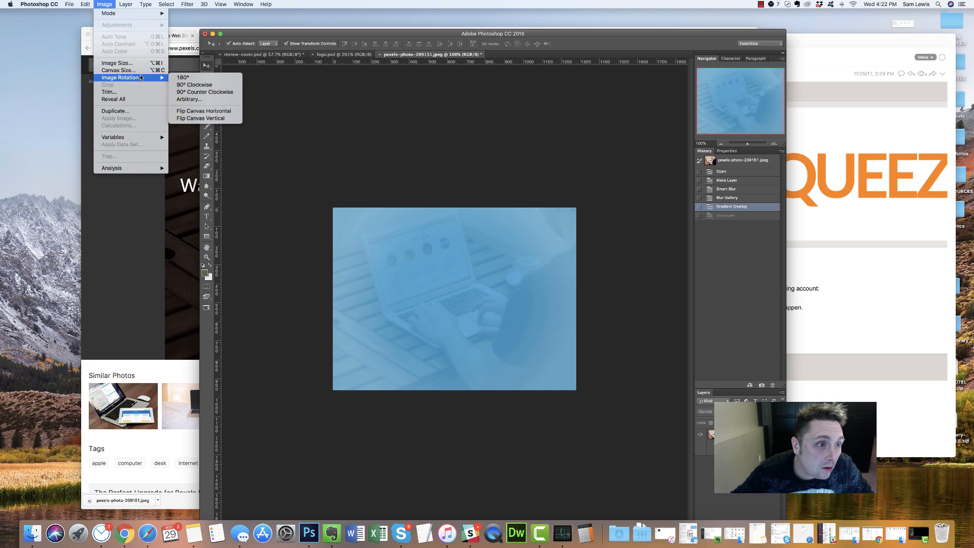
pyautogui.moveTo(126, 4)
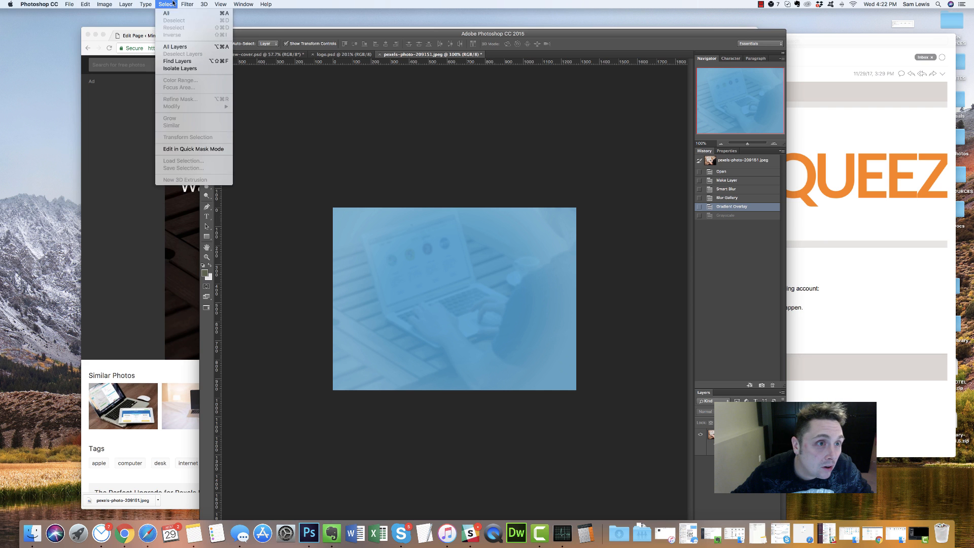
pyautogui.moveTo(189, 4)
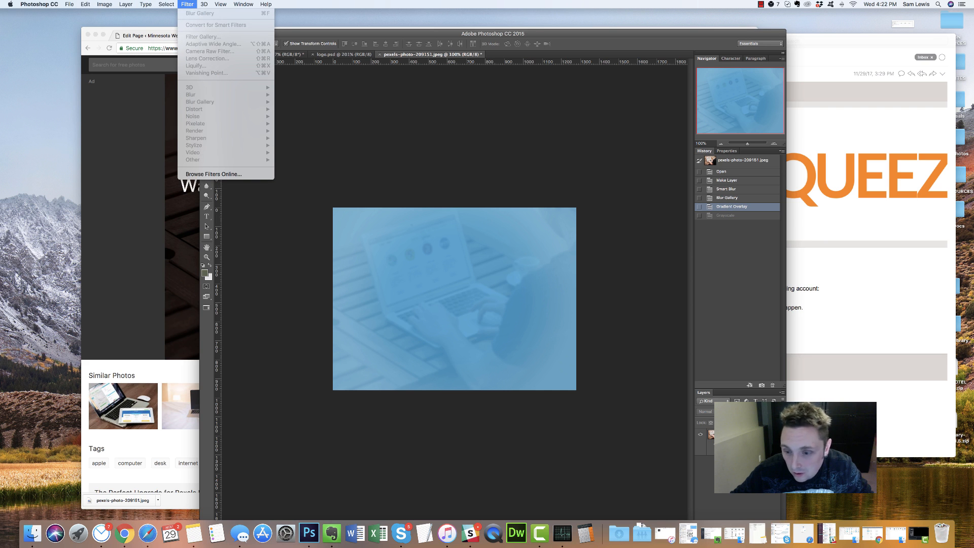
pyautogui.click(736, 435)
pyautogui.click(735, 434)
pyautogui.click(188, 4)
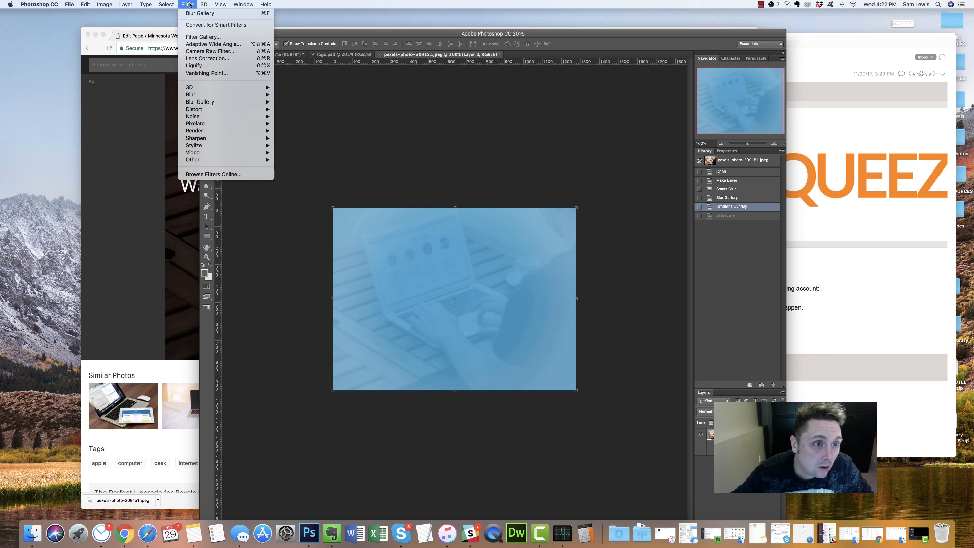
pyautogui.moveTo(132, 4)
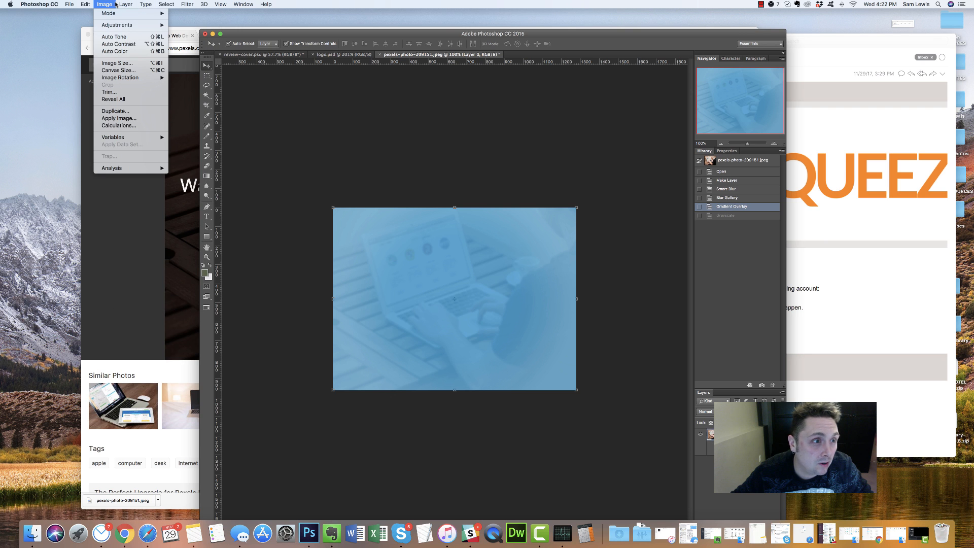
pyautogui.moveTo(131, 25)
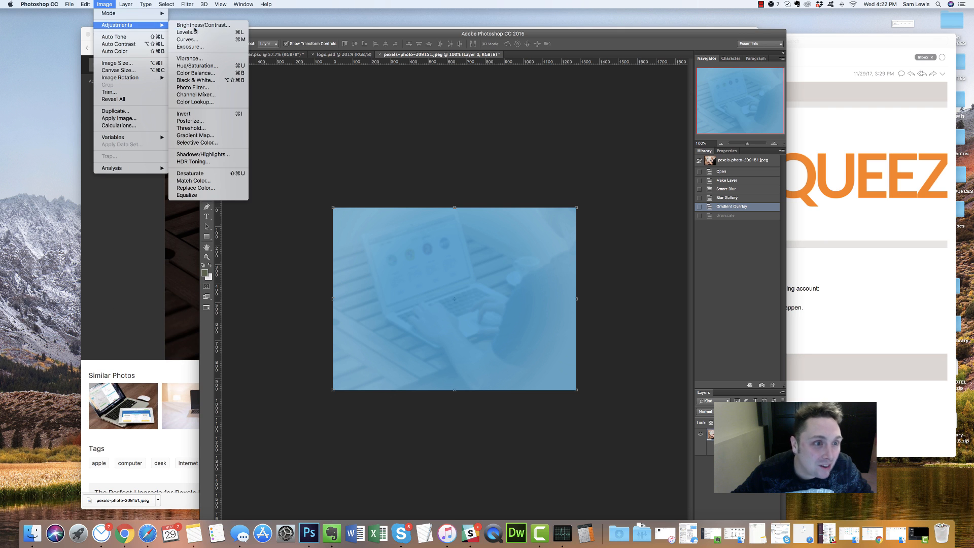
pyautogui.click(195, 80)
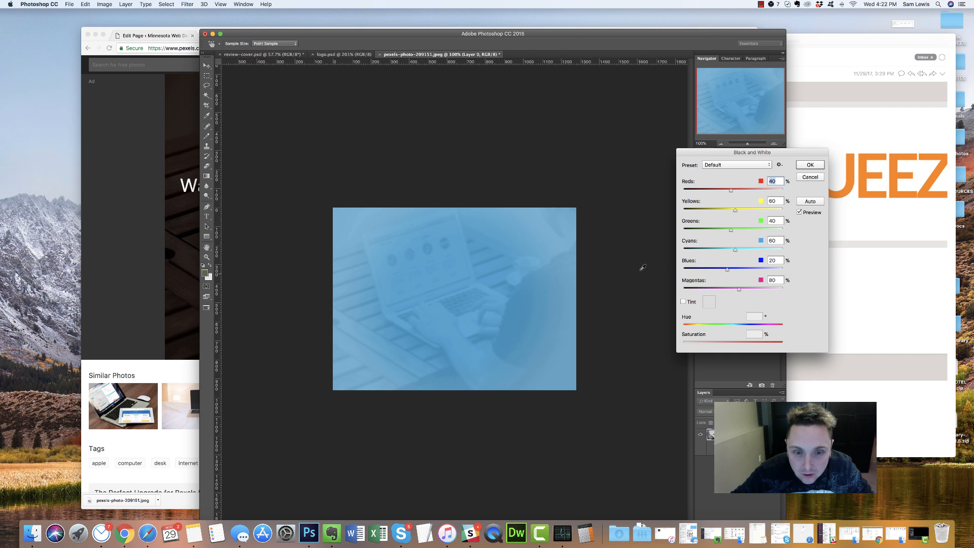
pyautogui.click(810, 165)
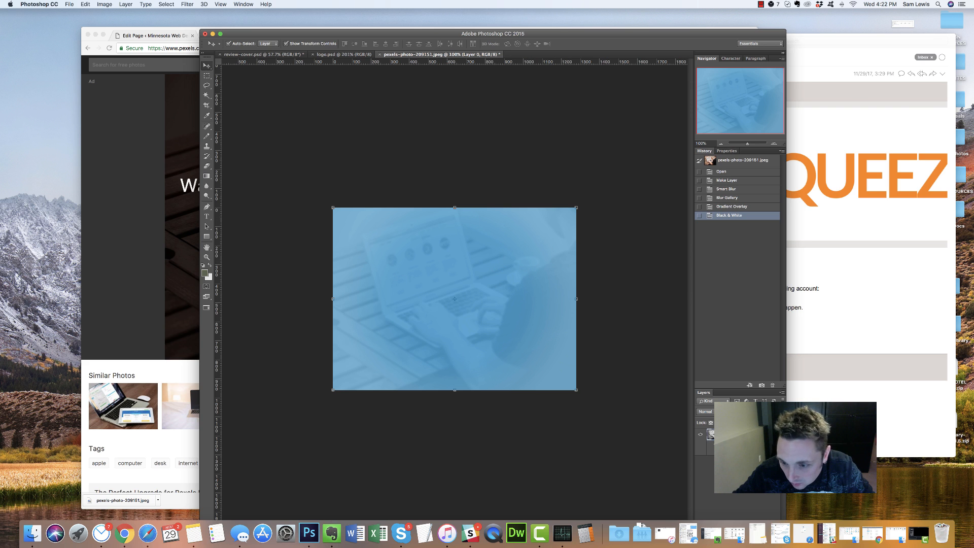
pyautogui.doubleClick(736, 450)
# Change the gradient overlay's style from Radial to Linear
pyautogui.click(826, 131)
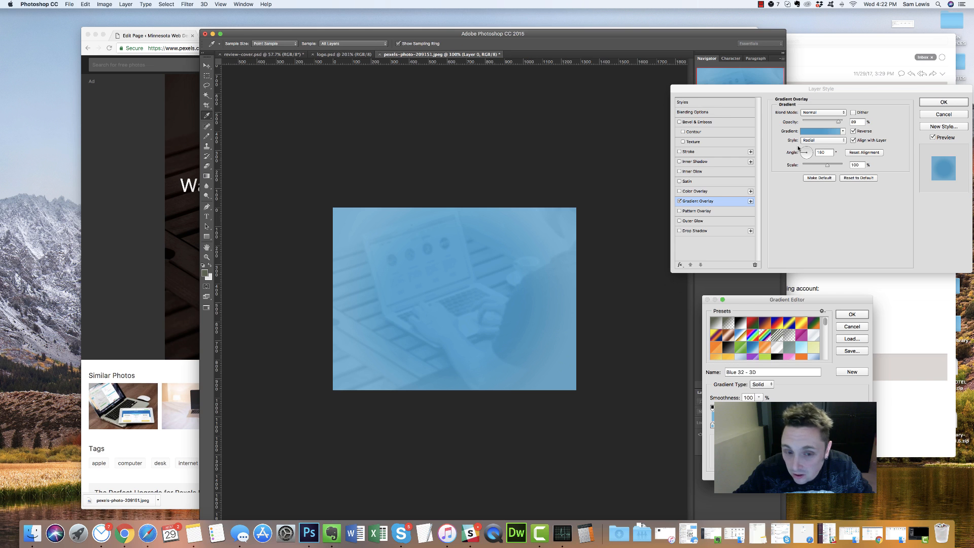
pyautogui.click(851, 314)
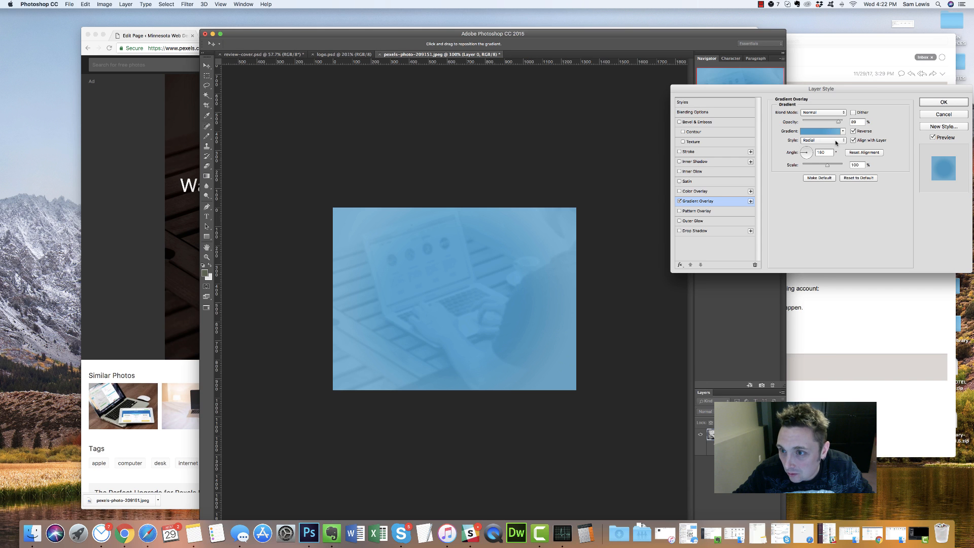
pyautogui.click(836, 142)
pyautogui.click(813, 135)
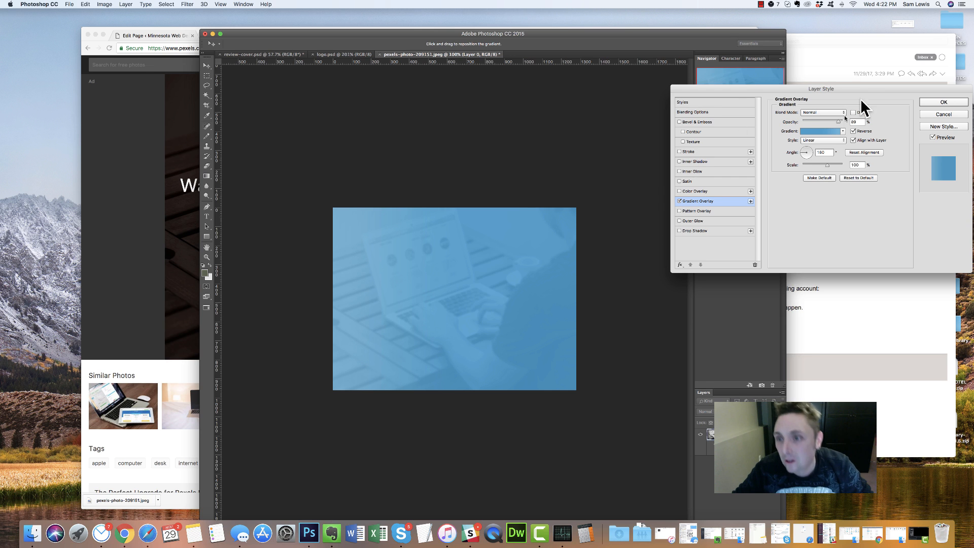
# Preview the Blue 33 - 3D, Blue 31 and Blue 30 Semi Flat, and Black 1 - 3D gradients
pyautogui.click(820, 132)
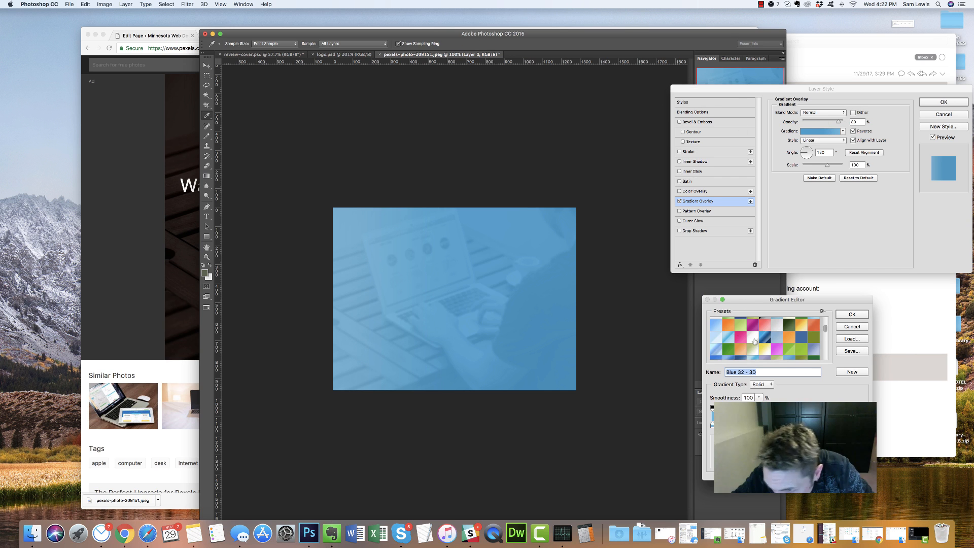
pyautogui.scroll(-8, 745, 339)
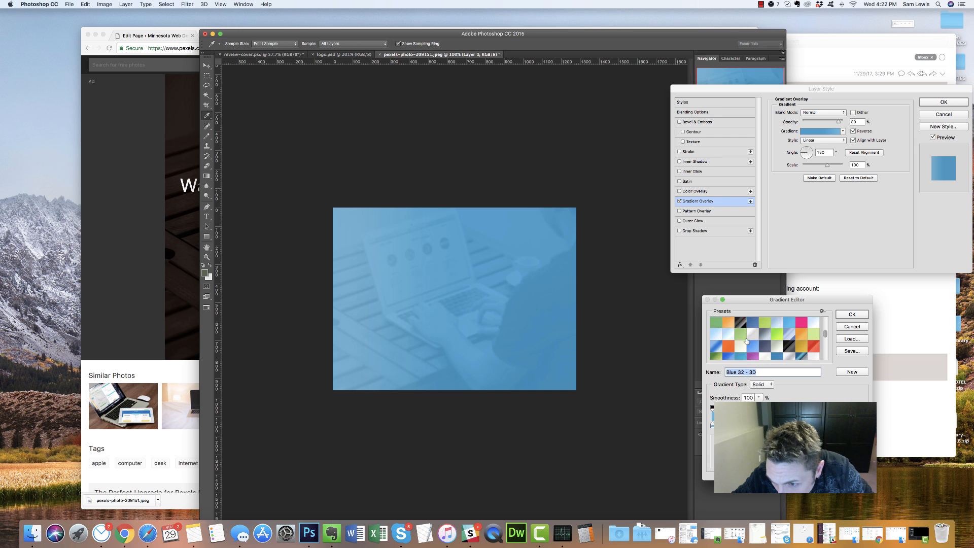
pyautogui.scroll(-5, 746, 341)
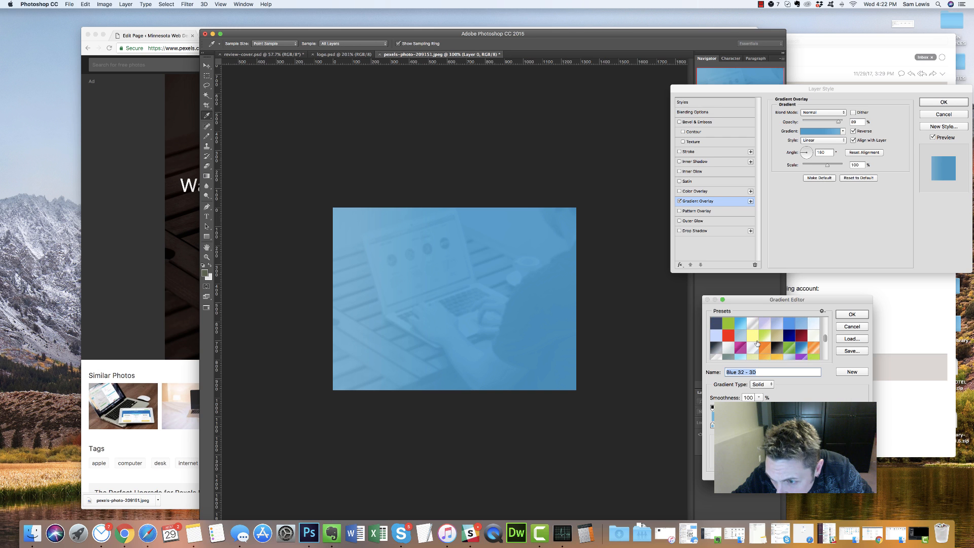
pyautogui.scroll(-6, 751, 339)
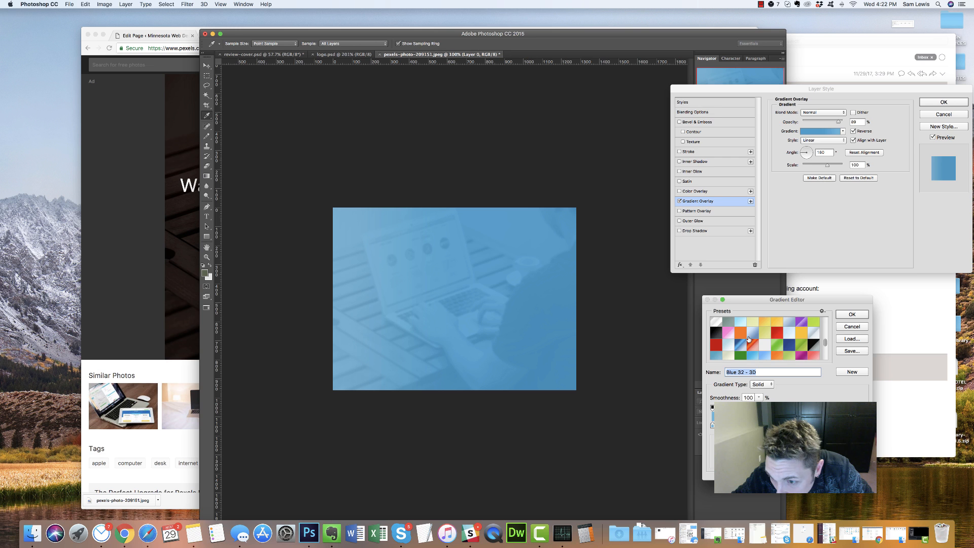
pyautogui.scroll(-4, 748, 338)
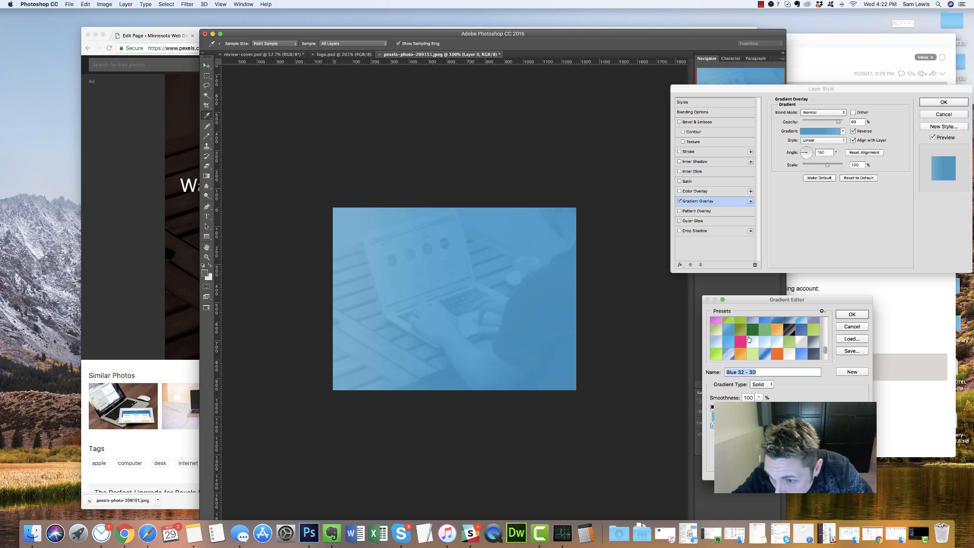
pyautogui.scroll(-4, 749, 339)
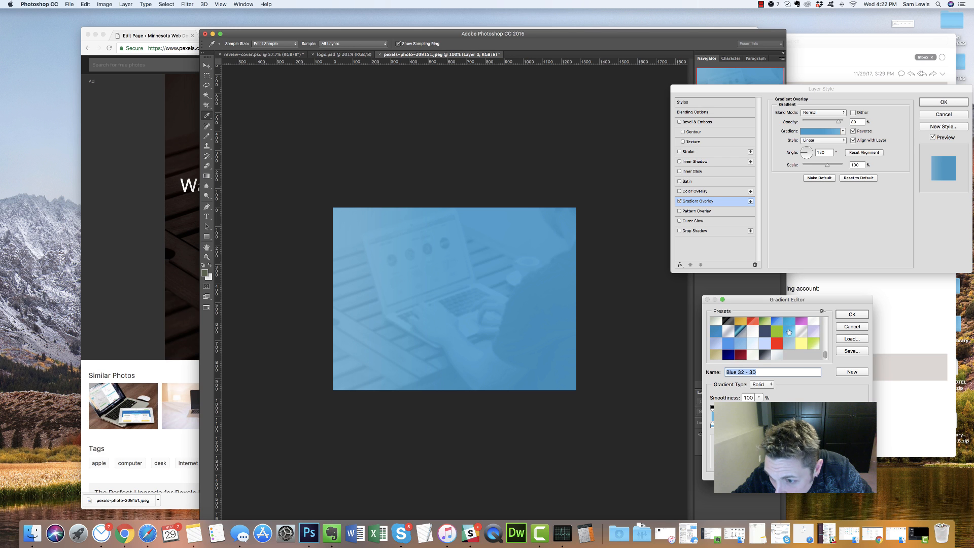
pyautogui.click(793, 331)
pyautogui.click(728, 339)
pyautogui.click(727, 351)
pyautogui.click(716, 332)
pyautogui.scroll(6, 752, 334)
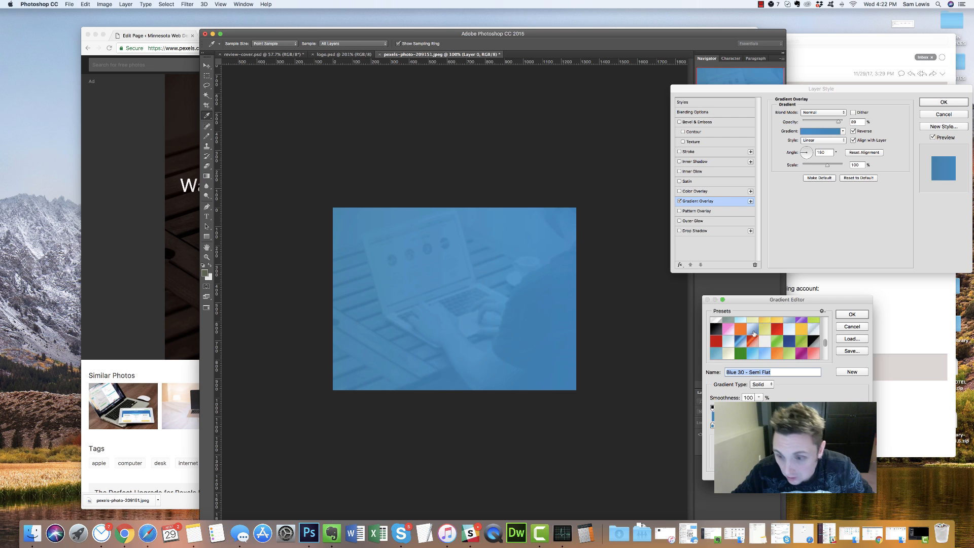
pyautogui.scroll(8, 751, 336)
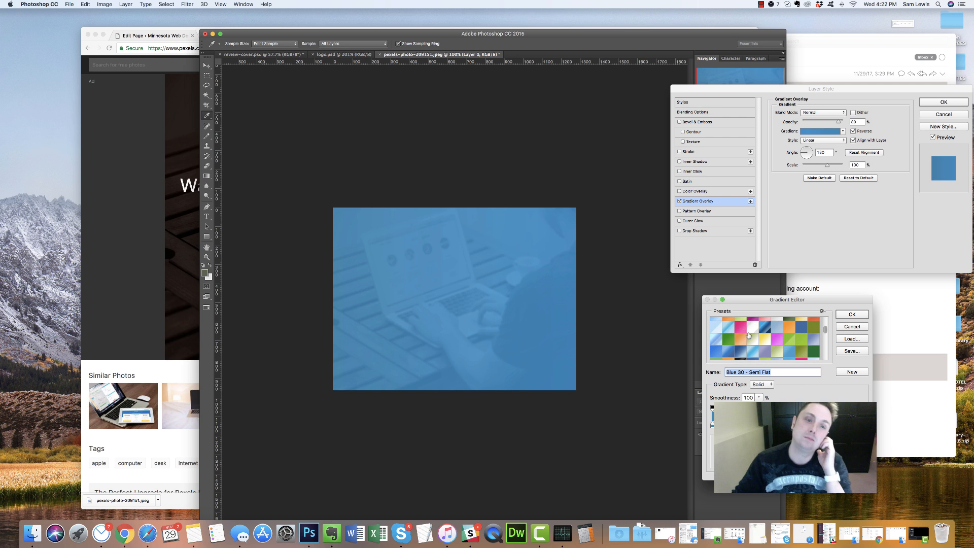
pyautogui.scroll(5, 756, 337)
pyautogui.scroll(-3, 763, 340)
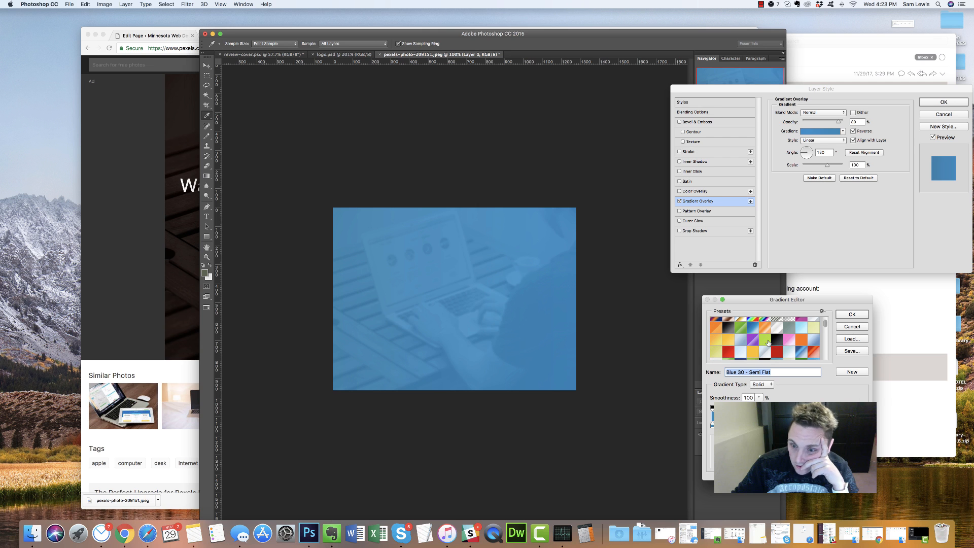
pyautogui.click(728, 328)
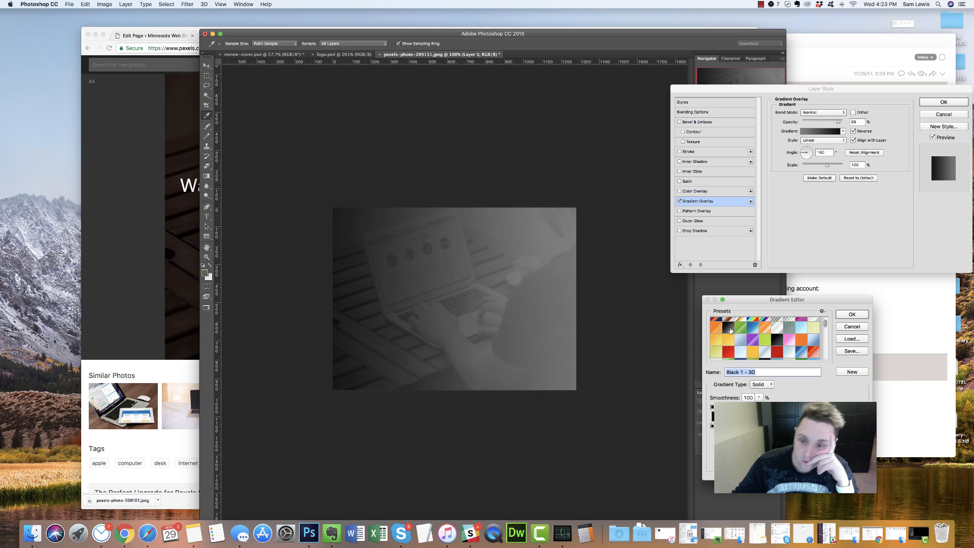
# Try Blue 50 - Pipe, Green 2 - 3D and Blue 40 - Semi Flat, then settle on Blue 32 - 3D
pyautogui.scroll(-5, 760, 346)
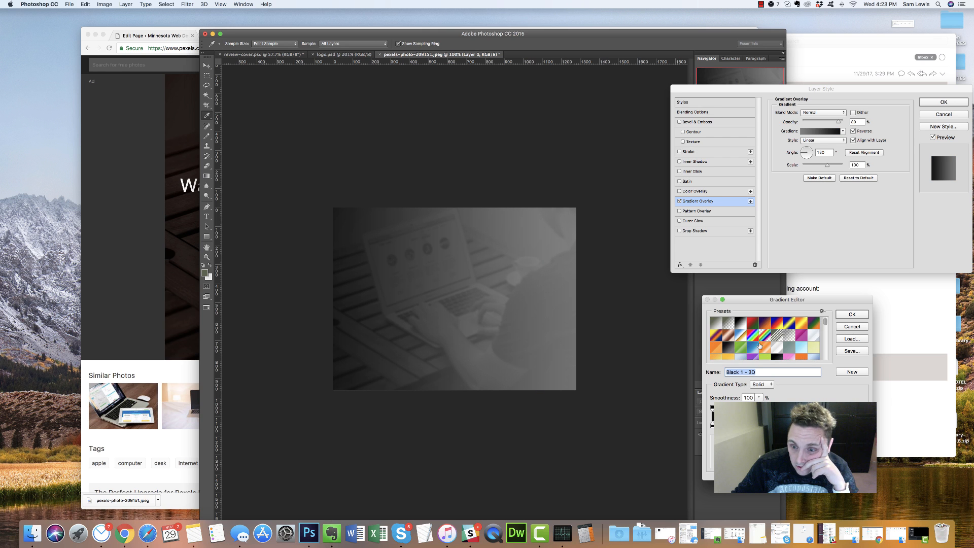
pyautogui.scroll(-8, 759, 345)
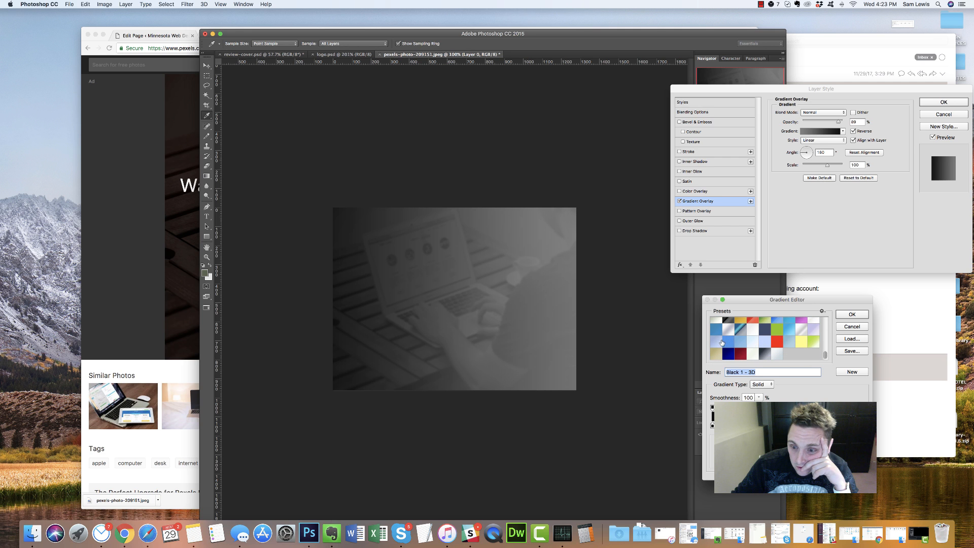
pyautogui.scroll(3, 780, 348)
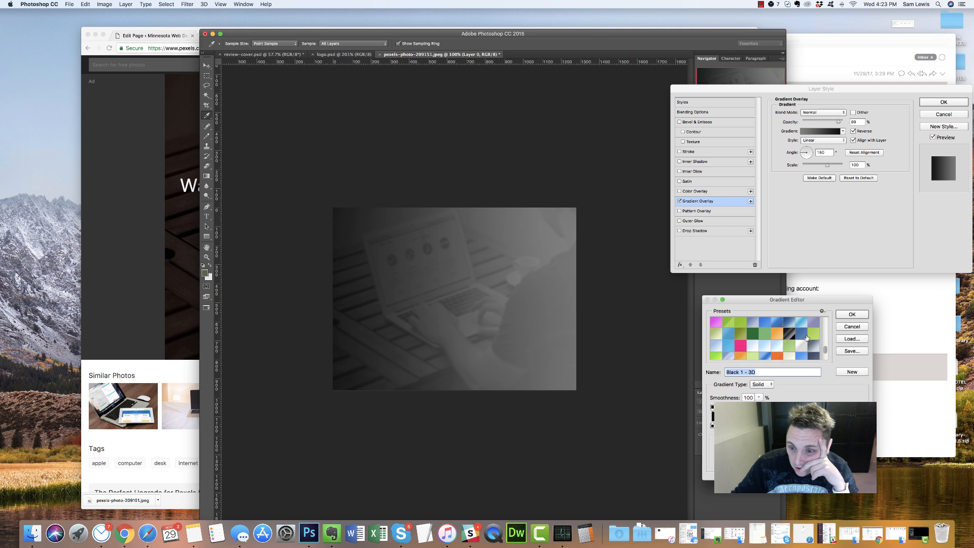
pyautogui.click(801, 333)
pyautogui.click(803, 345)
pyautogui.click(744, 346)
pyautogui.click(744, 346)
pyautogui.click(752, 332)
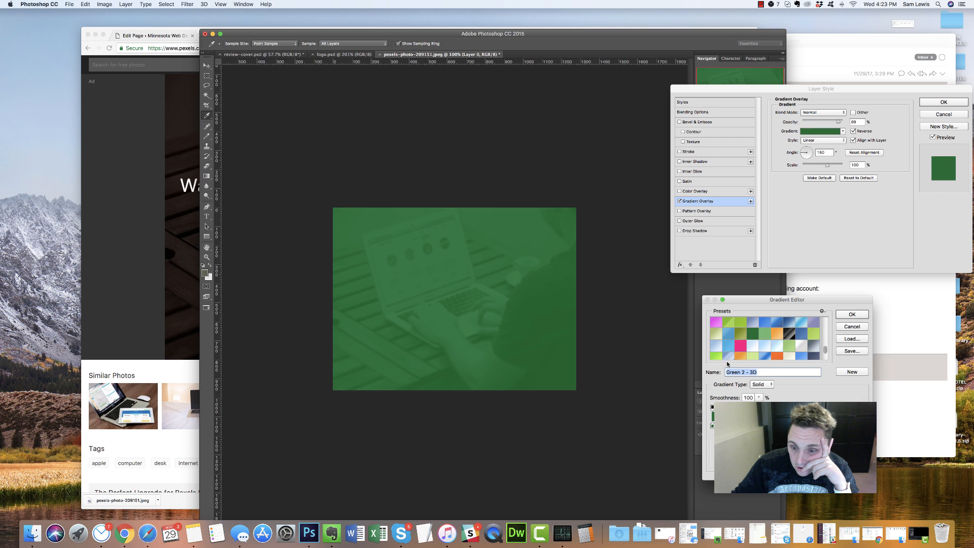
pyautogui.scroll(-1, 761, 337)
pyautogui.click(731, 341)
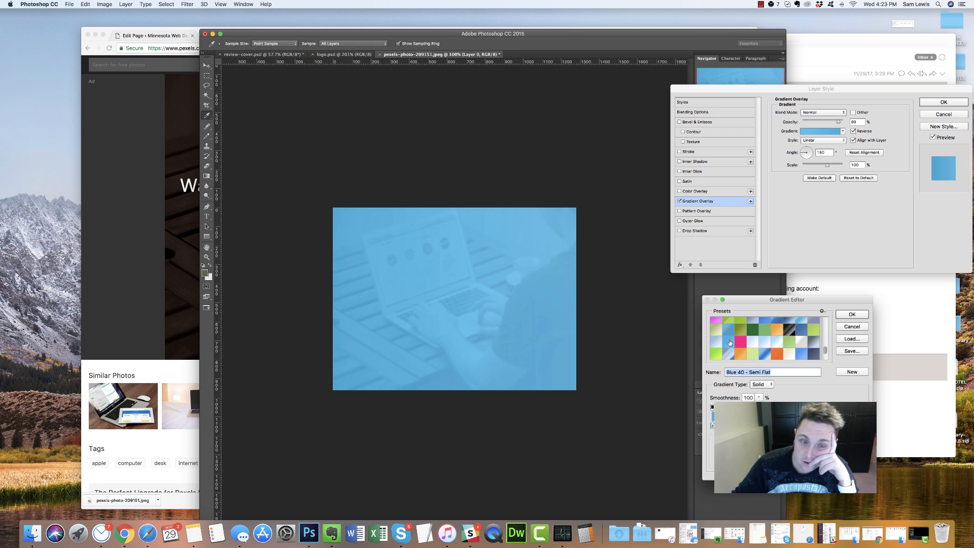
pyautogui.click(731, 334)
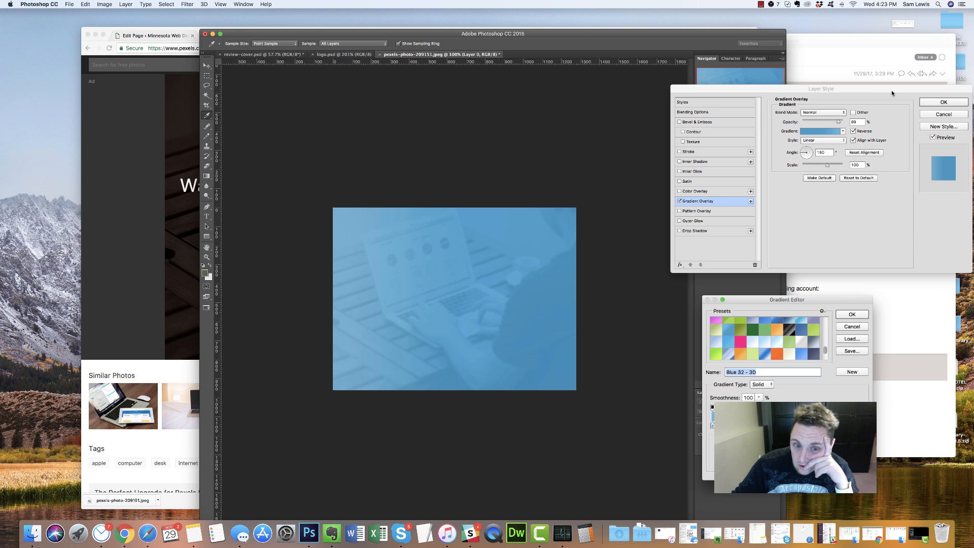
# Set the gradient overlay style back to Radial
pyautogui.click(848, 315)
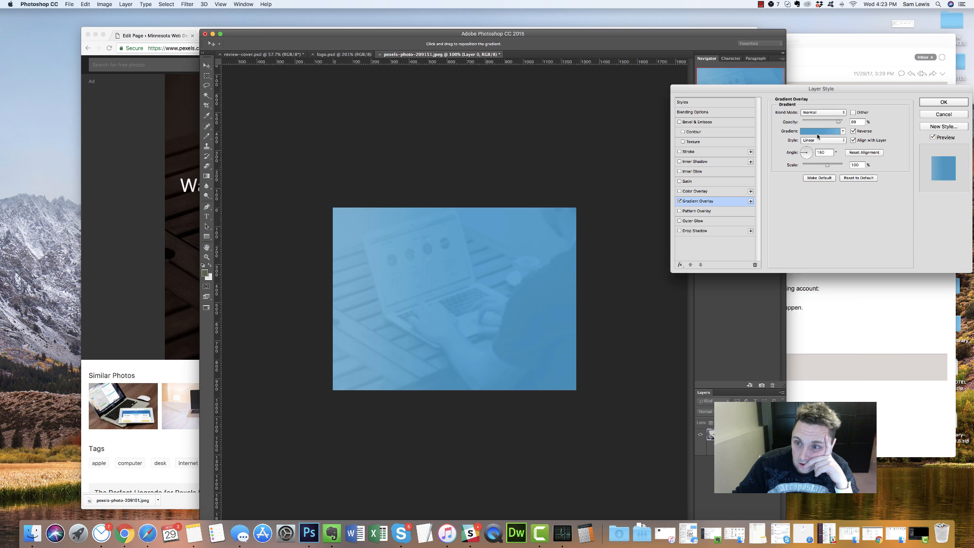
pyautogui.click(819, 131)
pyautogui.click(862, 319)
pyautogui.click(822, 140)
pyautogui.click(810, 143)
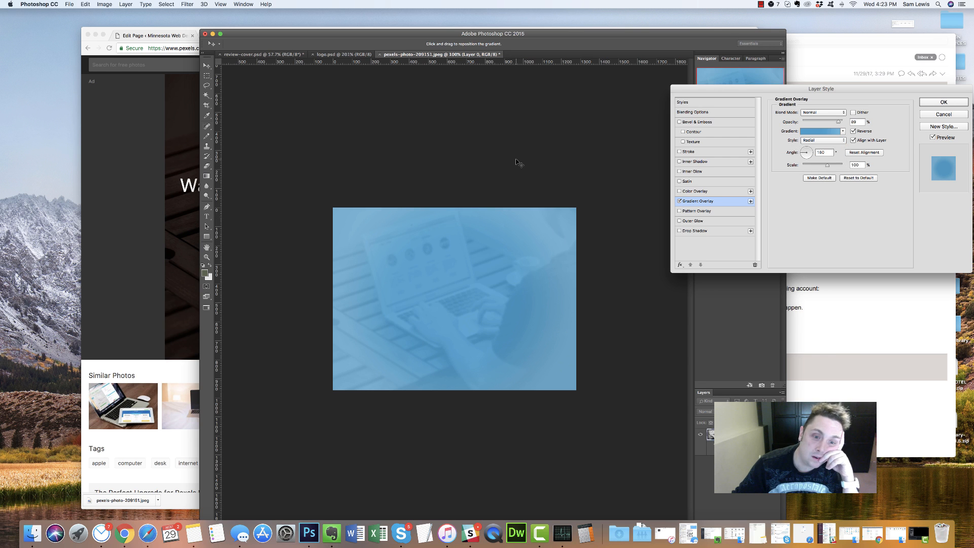
# Try recolouring the gradient's left stop, discard it, and swap Gradient Overlay for a sepia Color Overlay
pyautogui.click(822, 130)
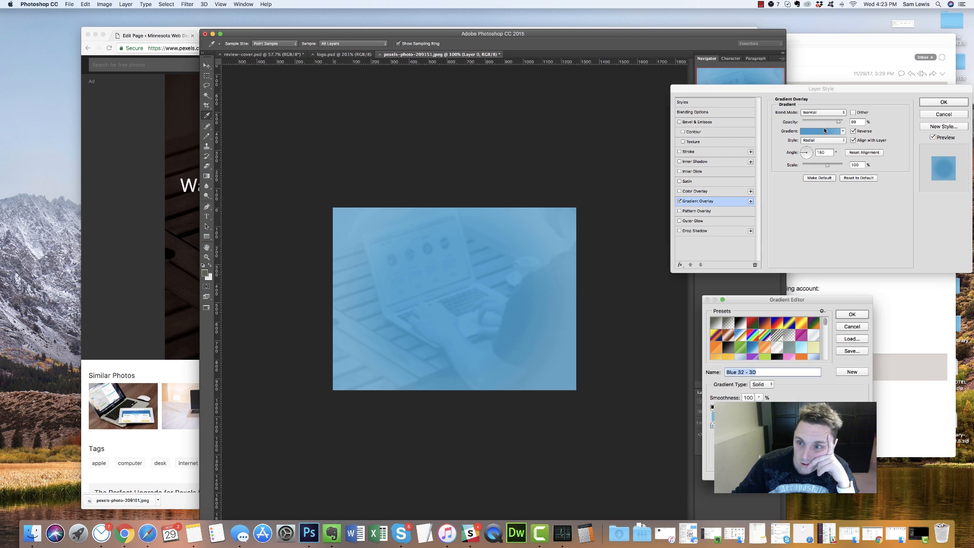
pyautogui.click(863, 425)
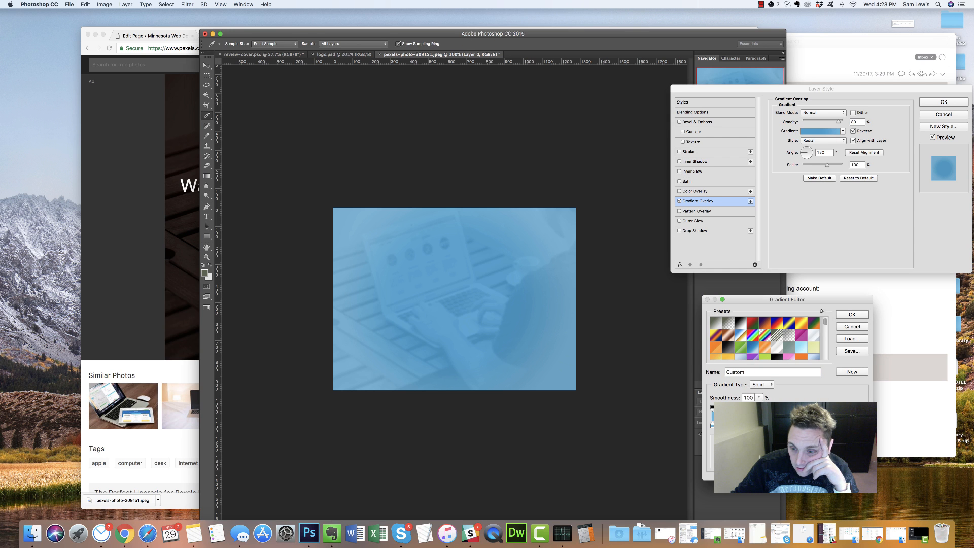
pyautogui.click(712, 425)
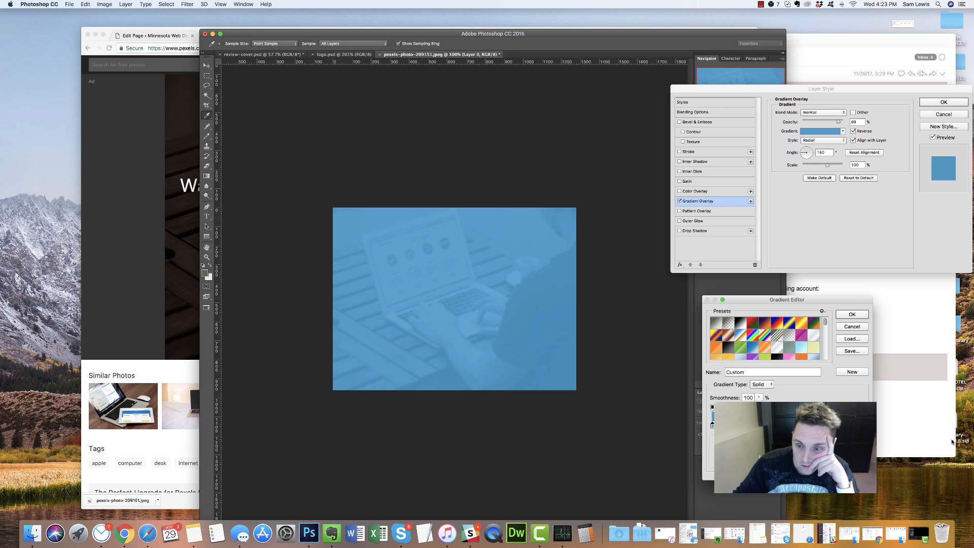
pyautogui.click(749, 460)
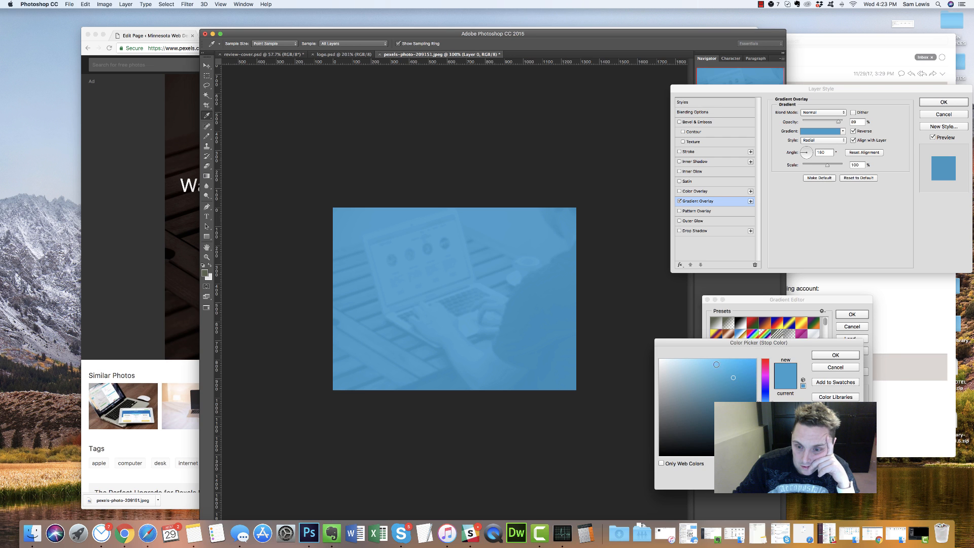
pyautogui.click(679, 374)
pyautogui.moveTo(716, 366)
pyautogui.mouseDown()
pyautogui.moveTo(725, 367)
pyautogui.moveTo(729, 441)
pyautogui.moveTo(741, 400)
pyautogui.mouseUp()
pyautogui.click(821, 367)
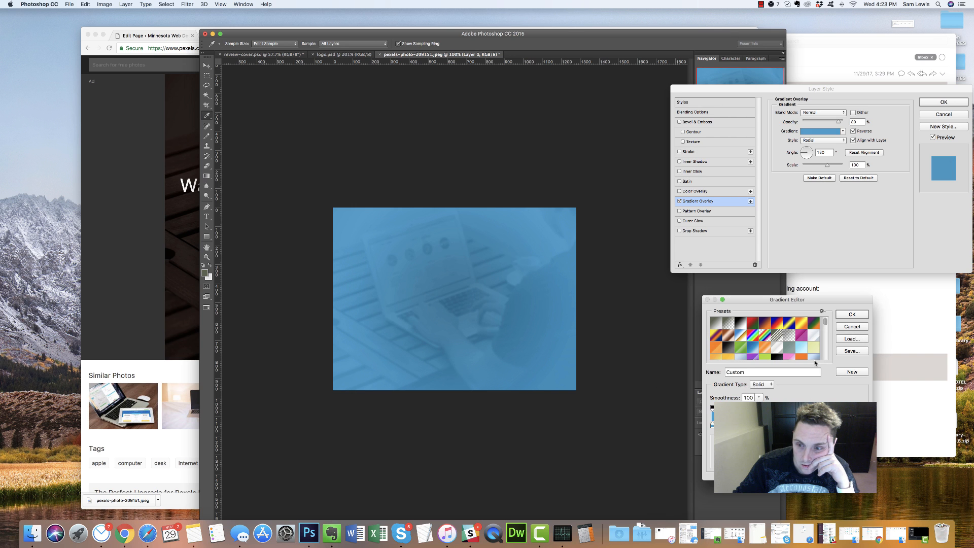
pyautogui.click(855, 329)
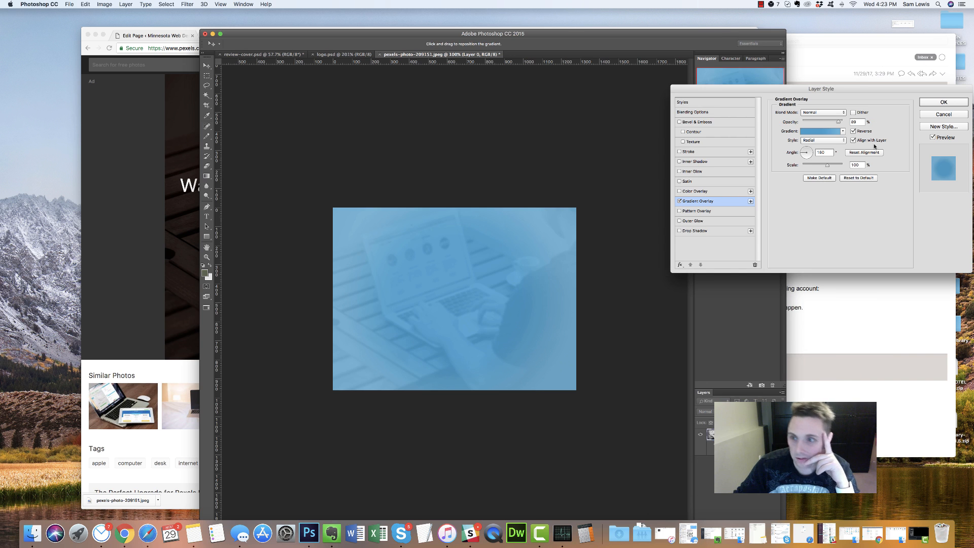
pyautogui.click(679, 201)
pyautogui.click(694, 191)
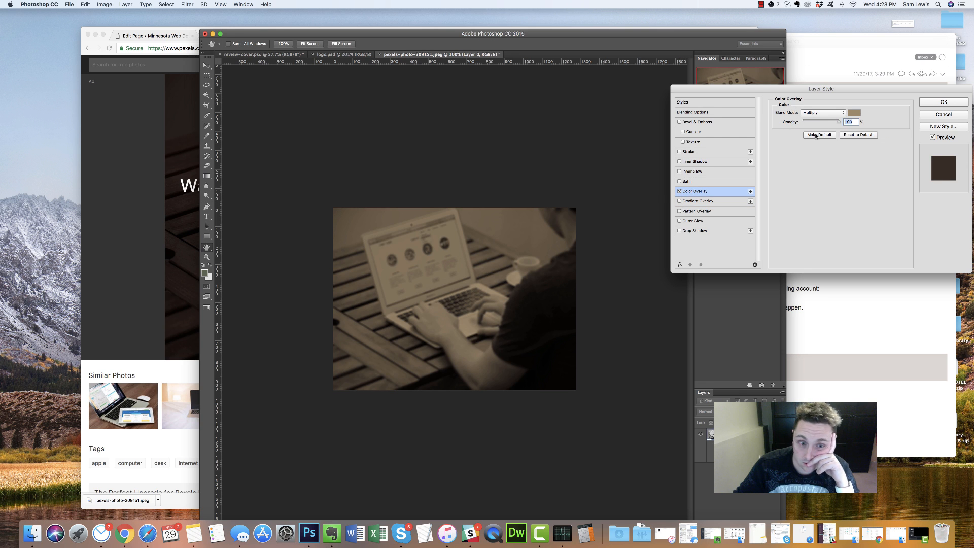
# Set the Color Overlay to Normal blending at 81% opacity
pyautogui.click(838, 112)
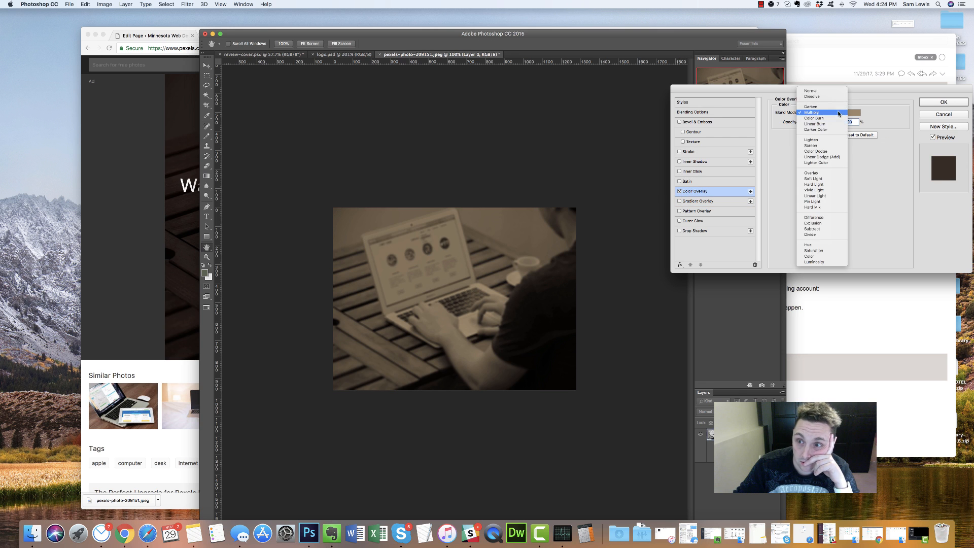
pyautogui.click(817, 91)
pyautogui.moveTo(838, 122); pyautogui.dragTo(832, 122)
# Try various dark brown shades for the overlay colour in the Color Picker
pyautogui.click(853, 113)
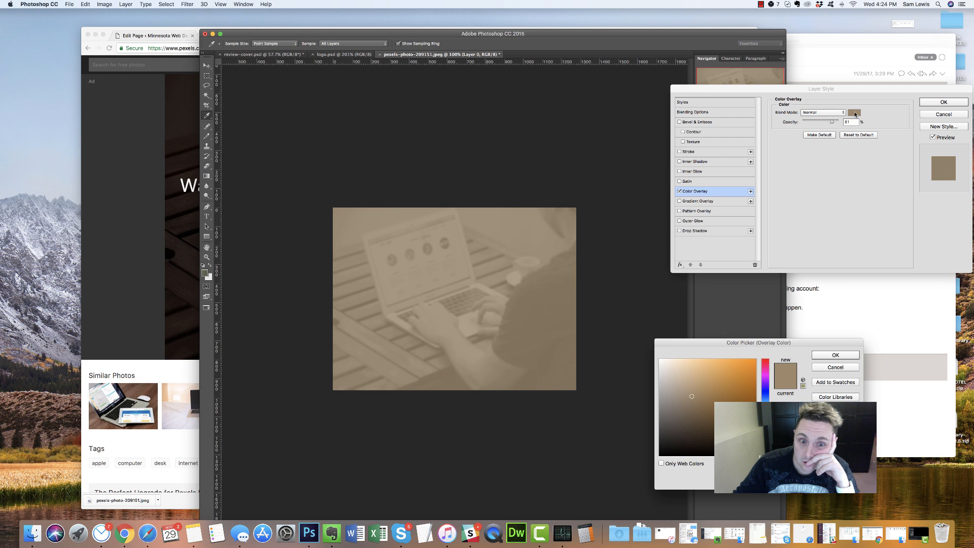
pyautogui.click(697, 428)
pyautogui.click(720, 417)
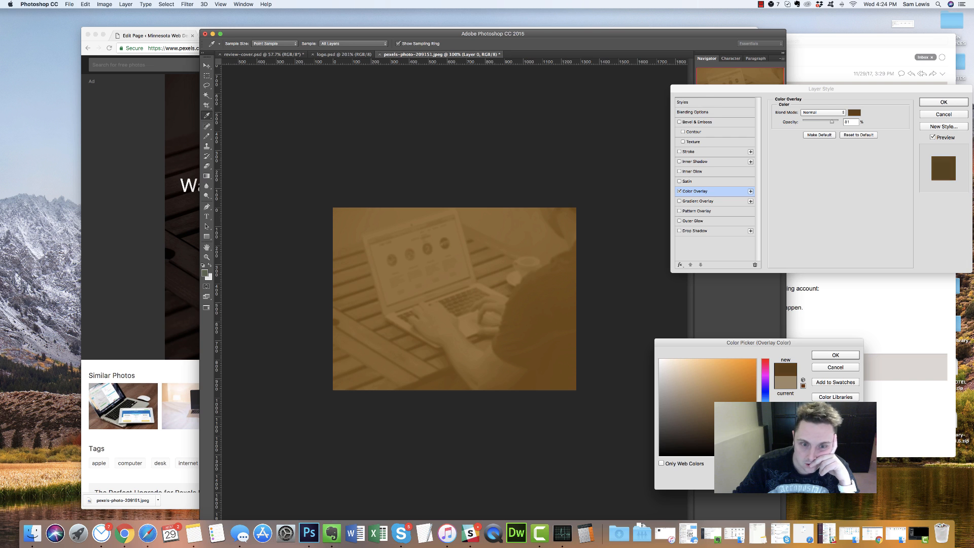
pyautogui.click(724, 424)
pyautogui.click(727, 435)
pyautogui.click(726, 431)
pyautogui.click(728, 425)
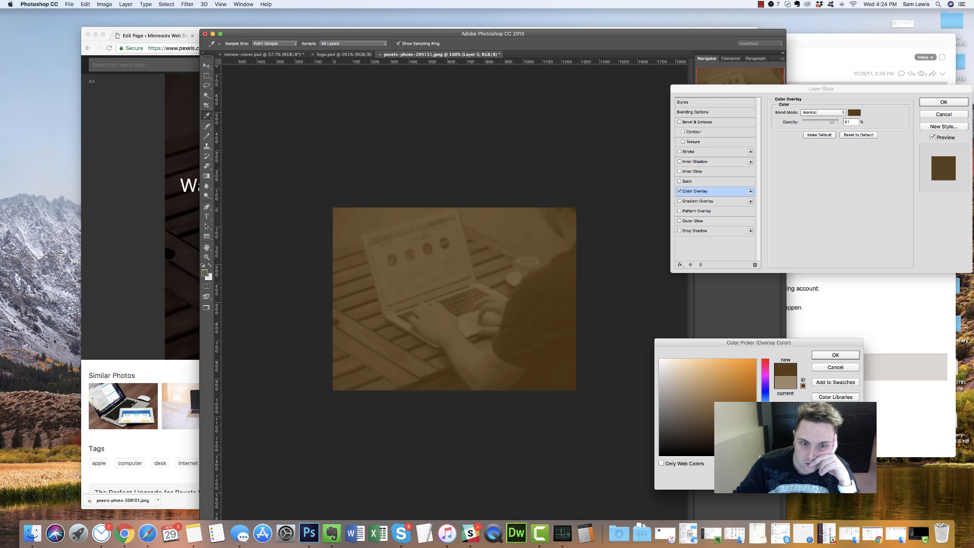
pyautogui.click(725, 414)
pyautogui.click(737, 438)
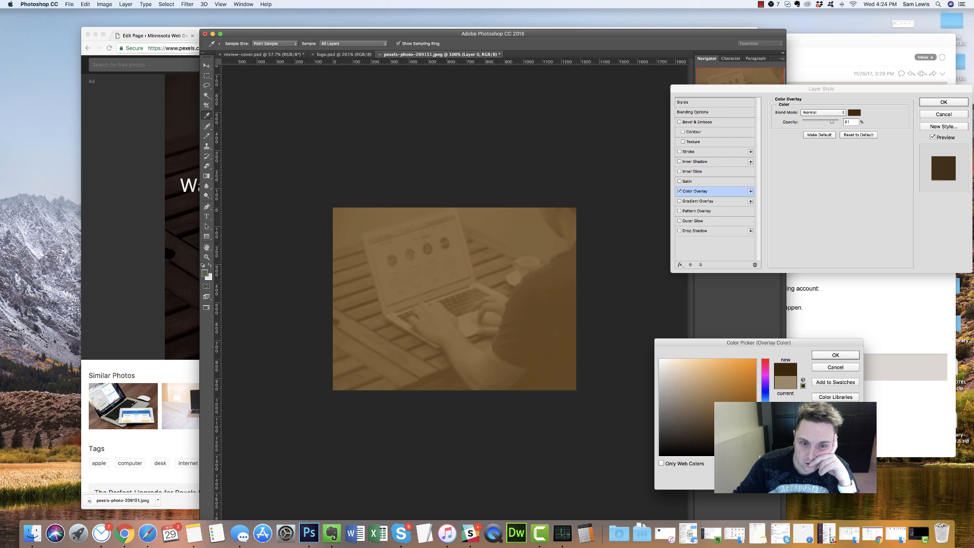
pyautogui.click(740, 444)
pyautogui.click(738, 437)
pyautogui.click(736, 452)
pyautogui.click(738, 447)
pyautogui.click(741, 443)
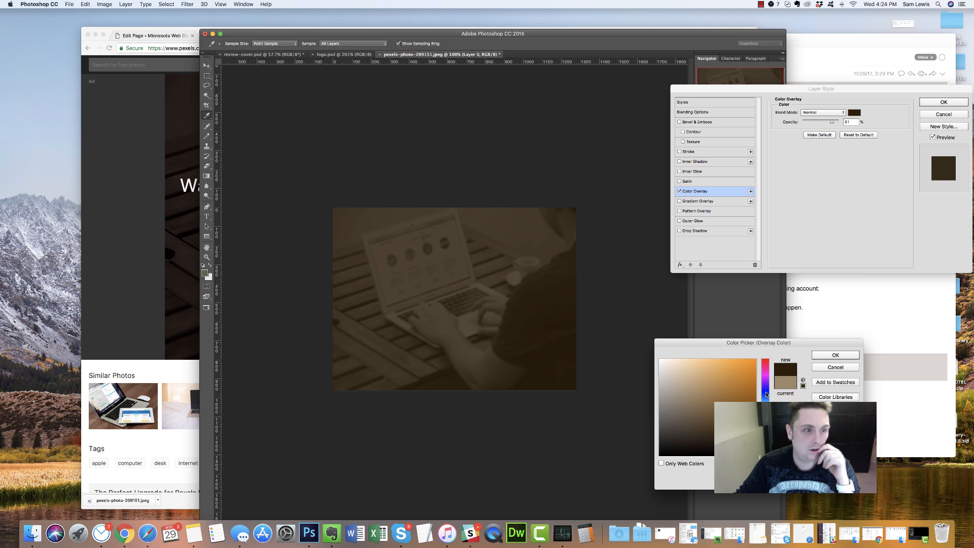
# Match the live landing page by choosing a deep navy overlay colour, then apply the layer style
pyautogui.click(183, 229)
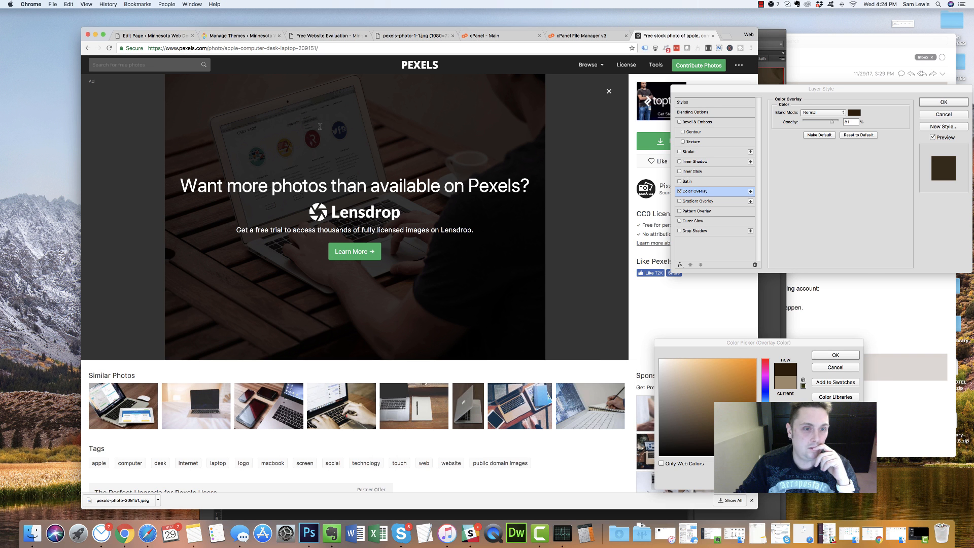
pyautogui.click(263, 35)
pyautogui.click(309, 36)
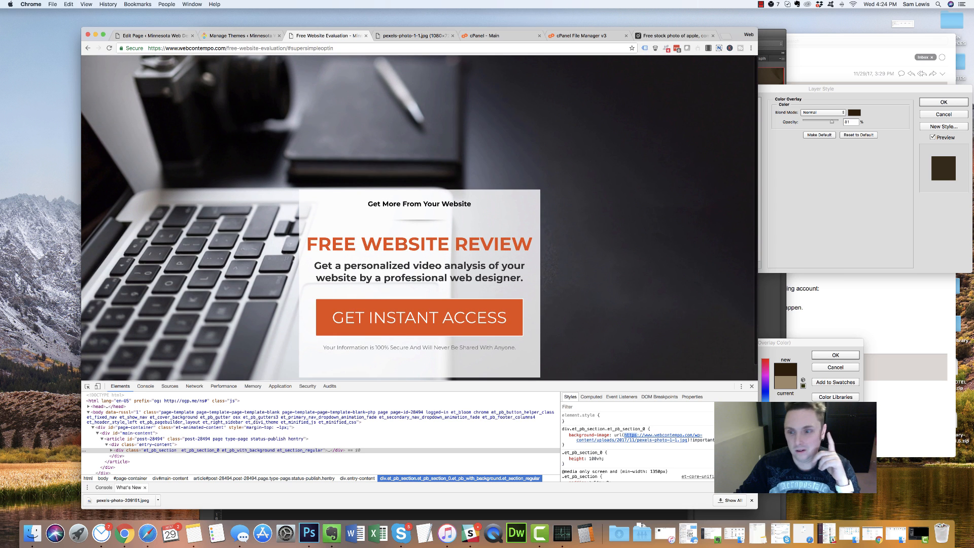
pyautogui.press('super+Tab')
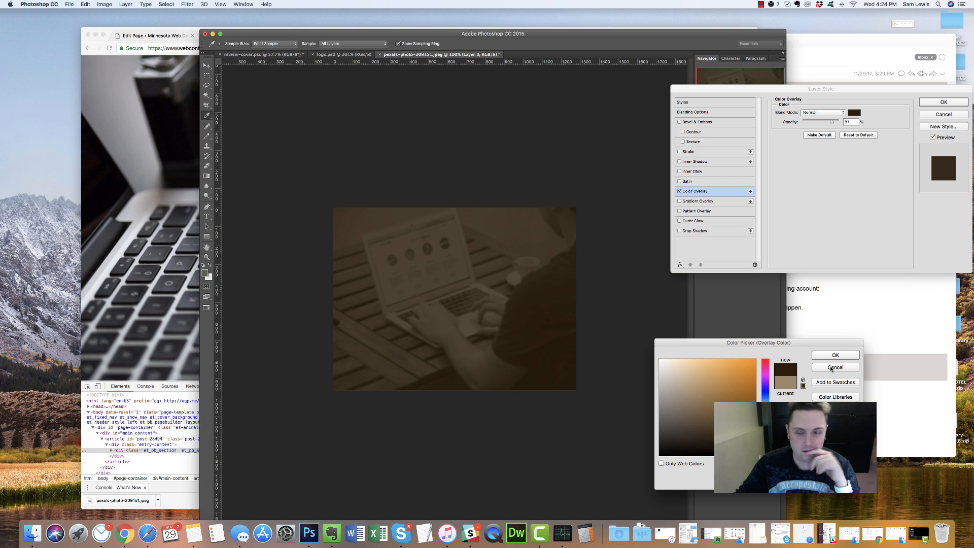
pyautogui.click(765, 392)
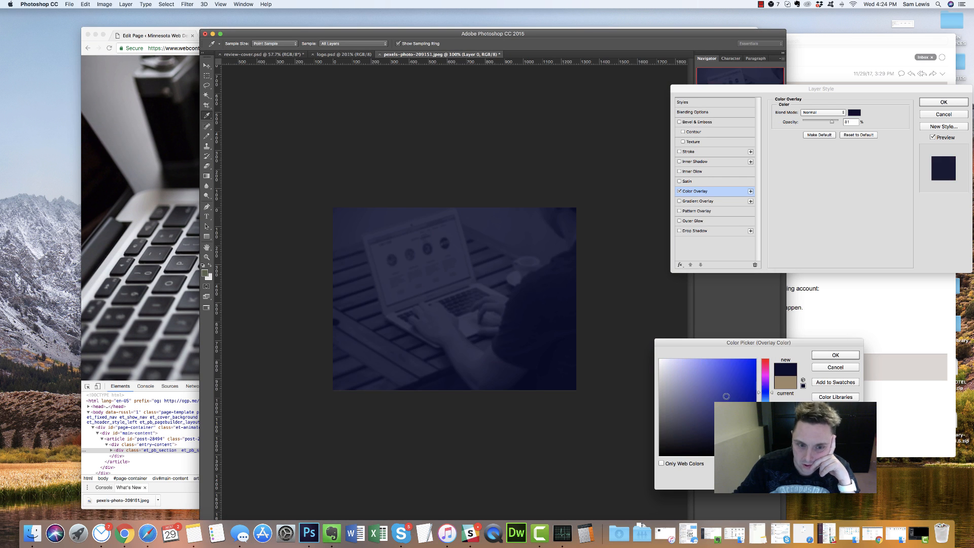
pyautogui.click(740, 422)
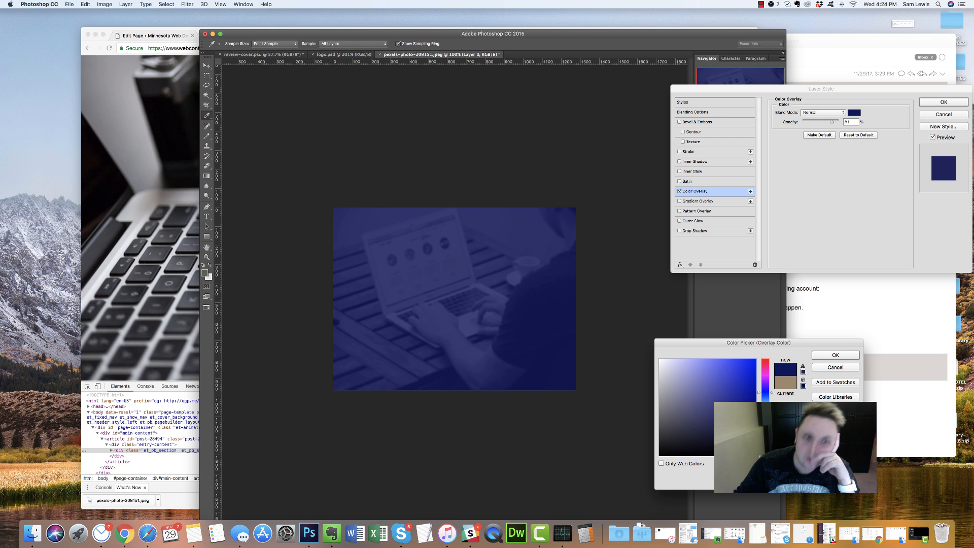
pyautogui.click(135, 187)
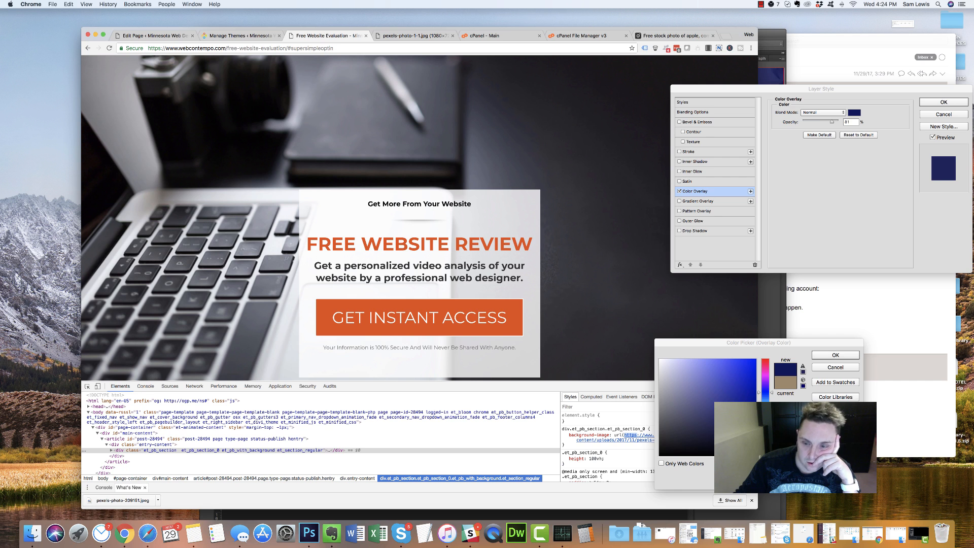
pyautogui.click(741, 425)
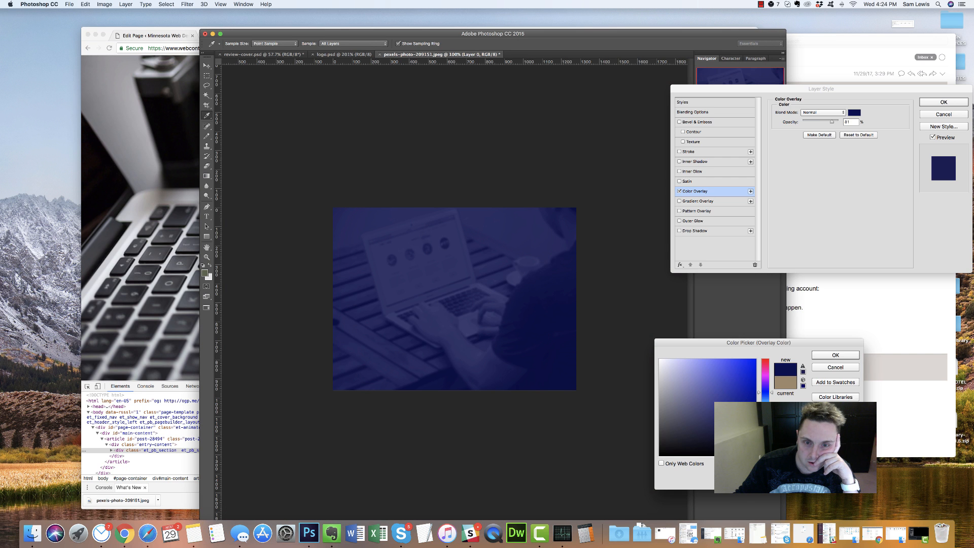
pyautogui.click(751, 426)
pyautogui.click(834, 355)
pyautogui.click(944, 102)
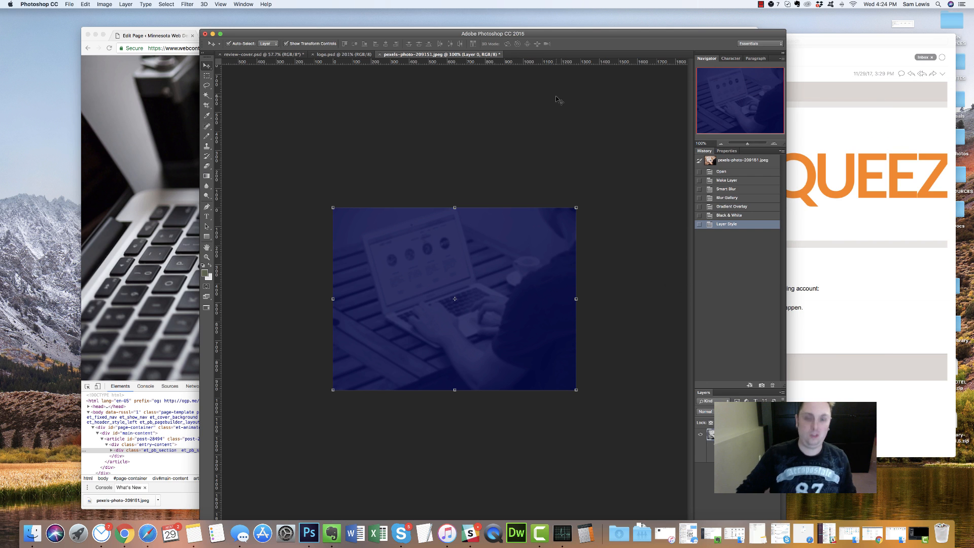
# Save the photo for web as a JPEG named bg.jpg
pyautogui.press('super+s')
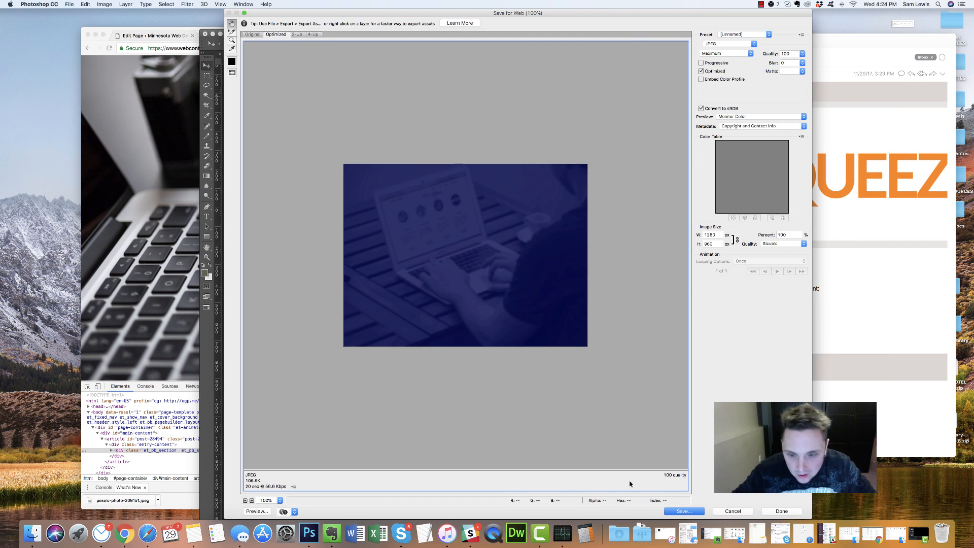
pyautogui.click(679, 512)
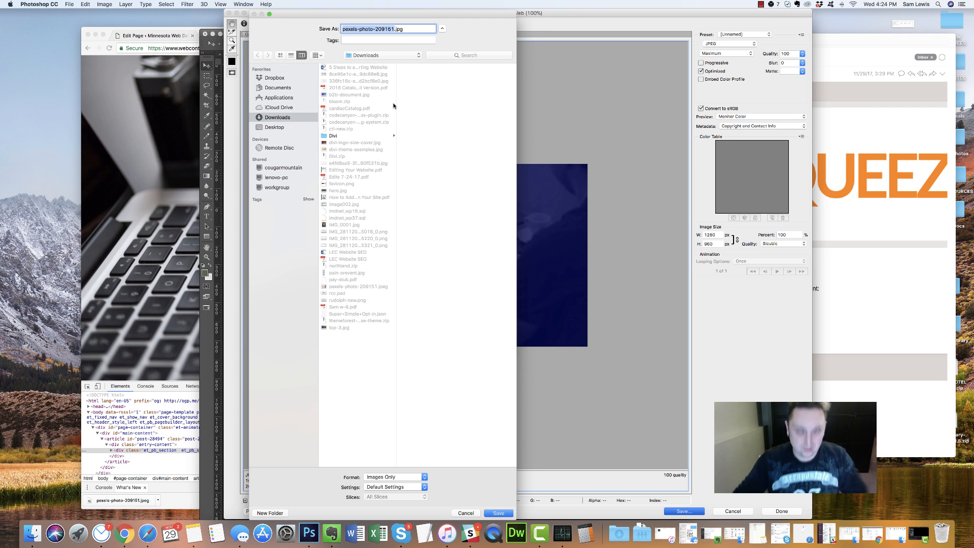
pyautogui.write('her')
pyautogui.press('BackSpace')
pyautogui.press('BackSpace')
pyautogui.press('BackSpace')
pyautogui.write('bg')
pyautogui.press('Return')
pyautogui.click(148, 115)
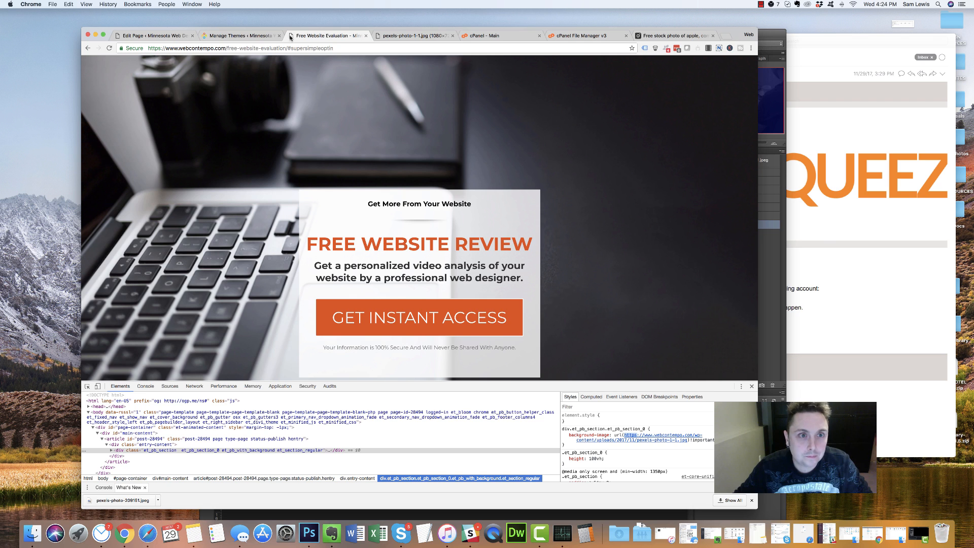
# Open the main section's settings in the page editor and remove its current background image
pyautogui.click(277, 36)
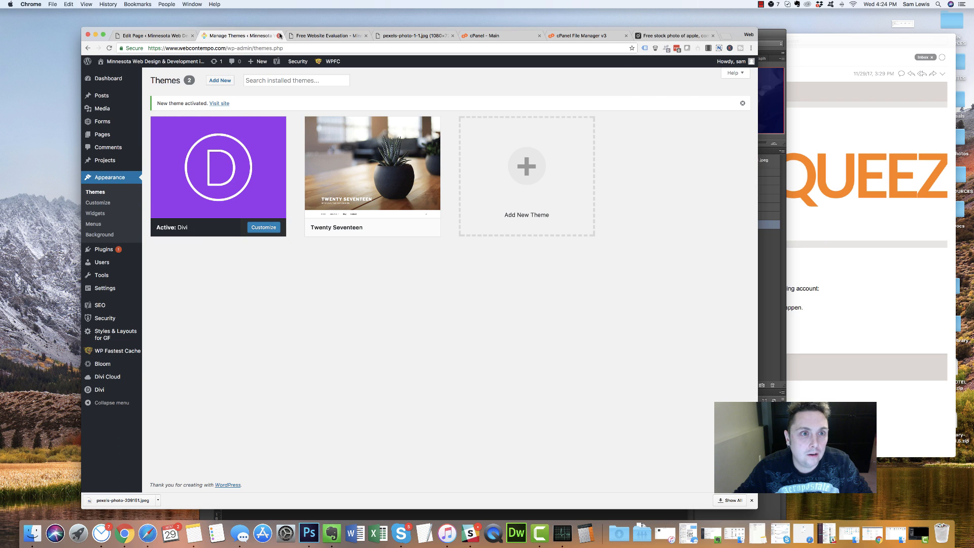
pyautogui.click(279, 36)
pyautogui.click(152, 35)
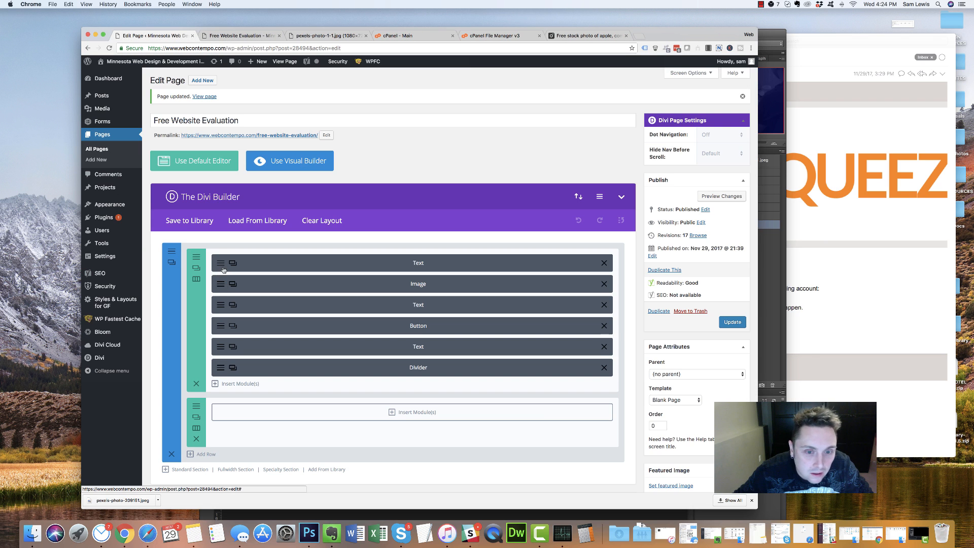
pyautogui.click(172, 251)
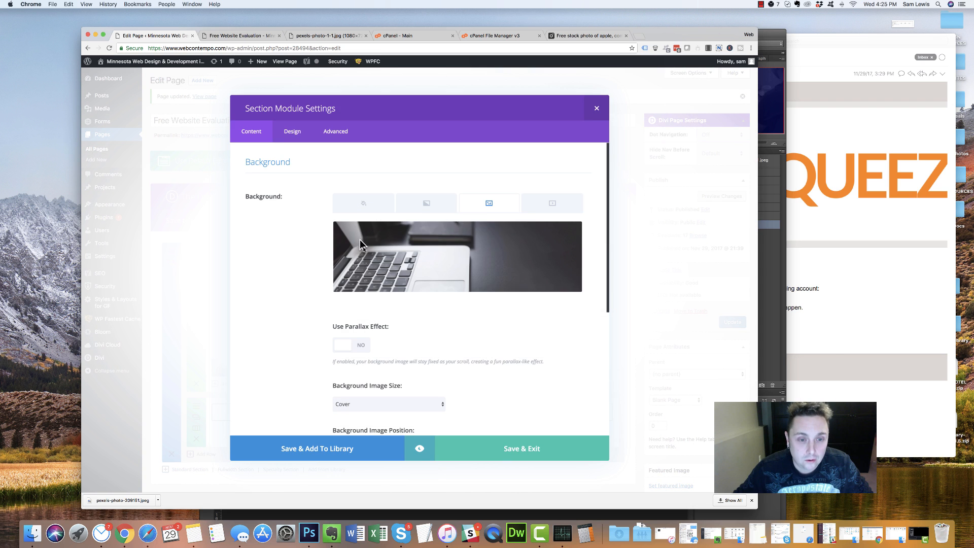
pyautogui.click(571, 233)
# Upload bg.jpg, set it as the section background, and save the section settings
pyautogui.click(449, 262)
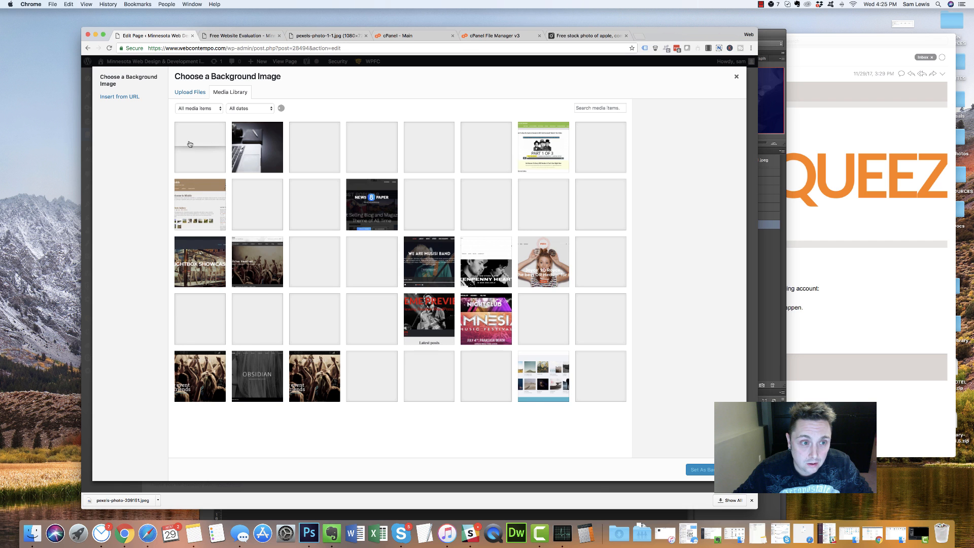
pyautogui.click(190, 92)
pyautogui.click(456, 248)
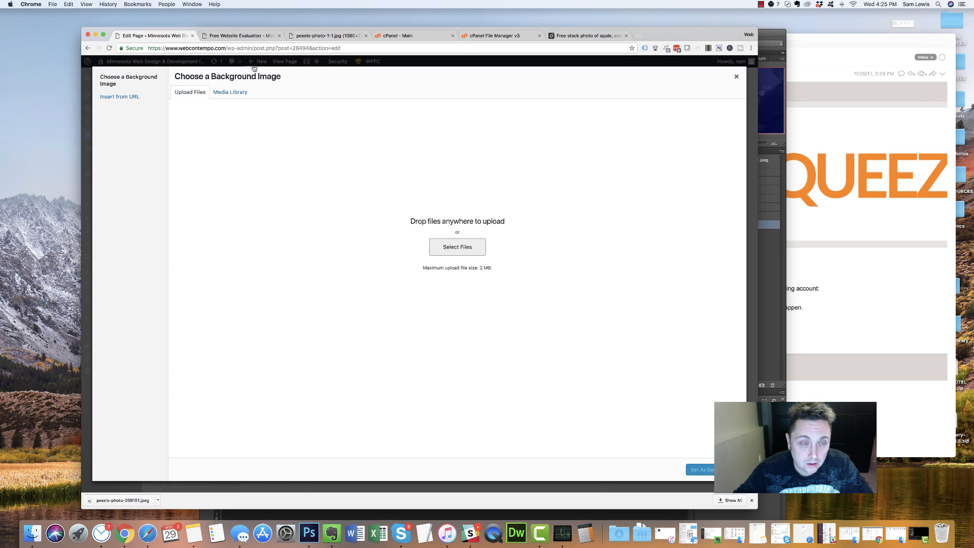
pyautogui.click(430, 129)
pyautogui.click(534, 233)
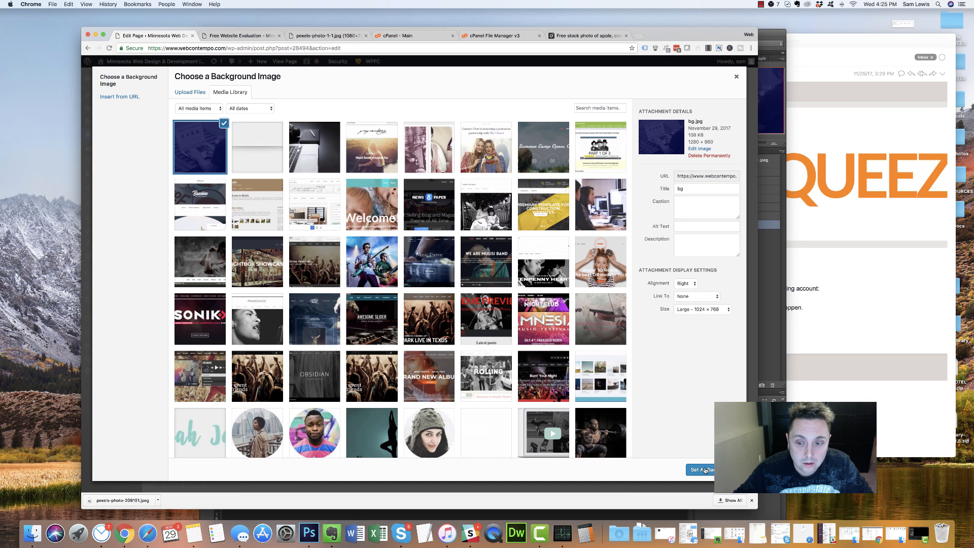
pyautogui.click(692, 467)
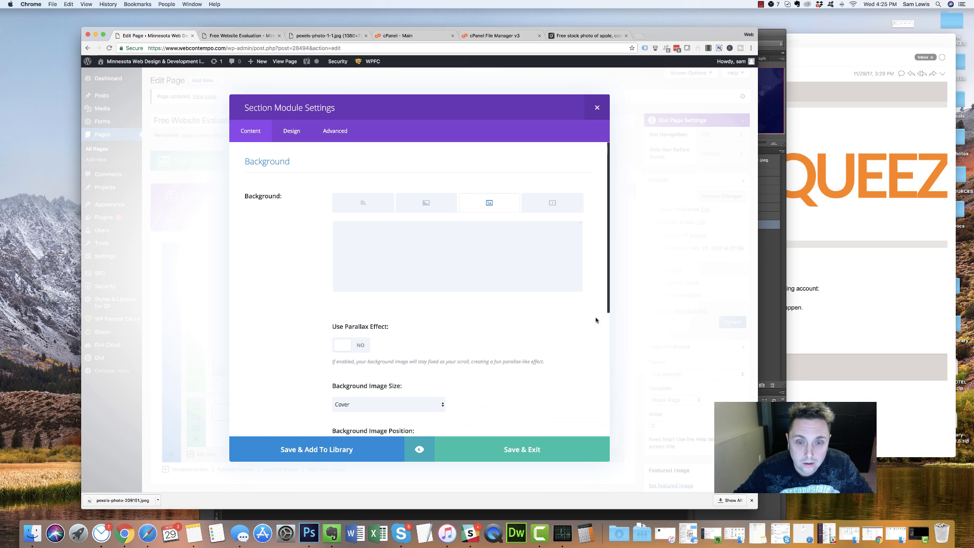
pyautogui.click(371, 202)
pyautogui.click(489, 202)
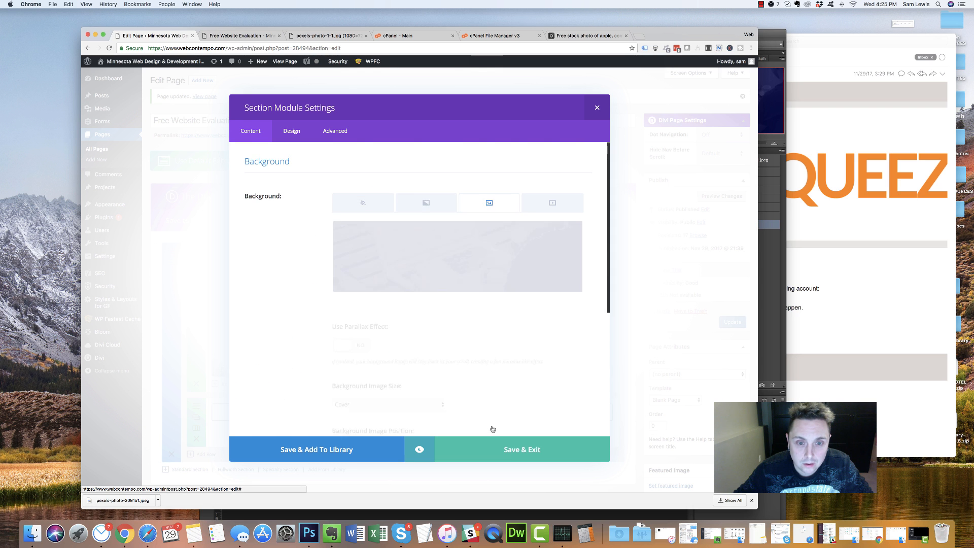
pyautogui.click(524, 454)
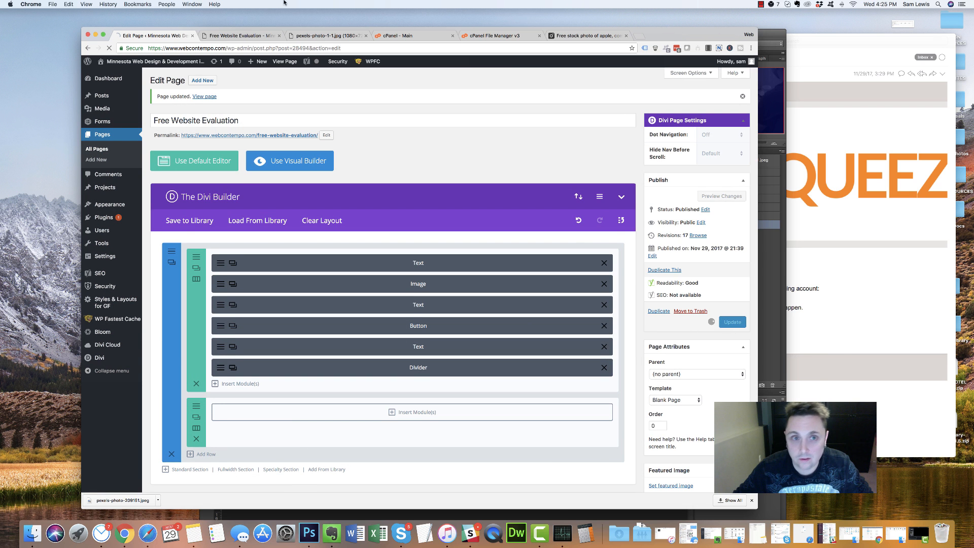
# Close DevTools on the live Free Website Evaluation page and reload it to show the navy background
pyautogui.click(327, 35)
pyautogui.click(241, 36)
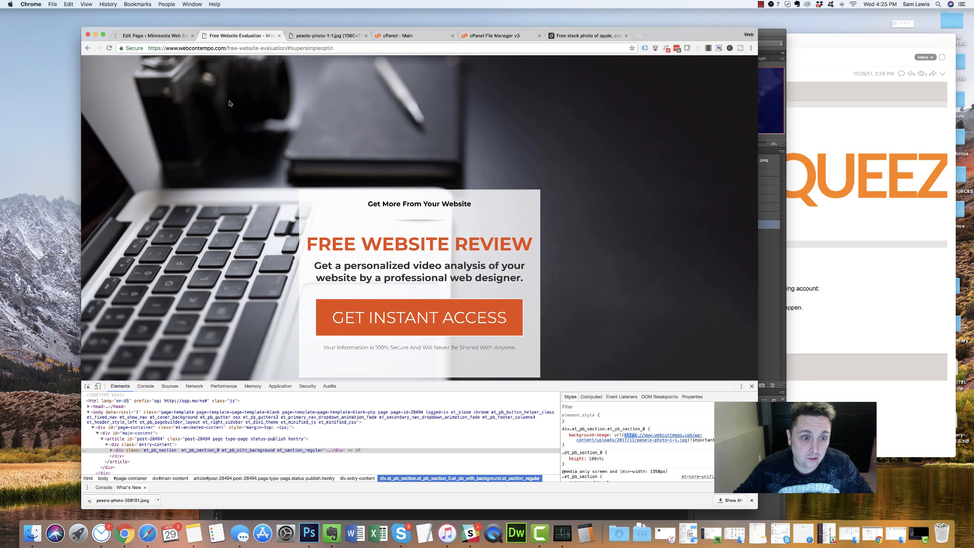
pyautogui.click(752, 386)
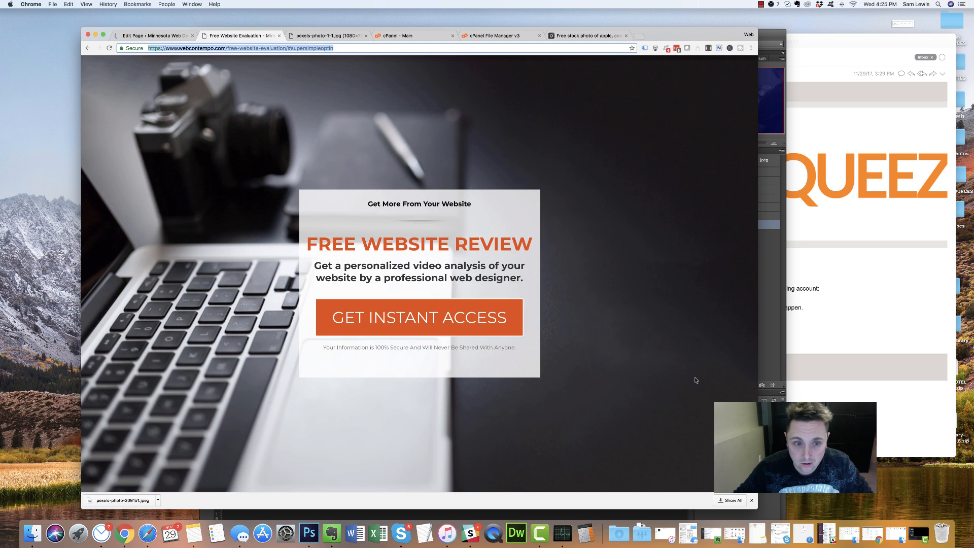
pyautogui.click(110, 48)
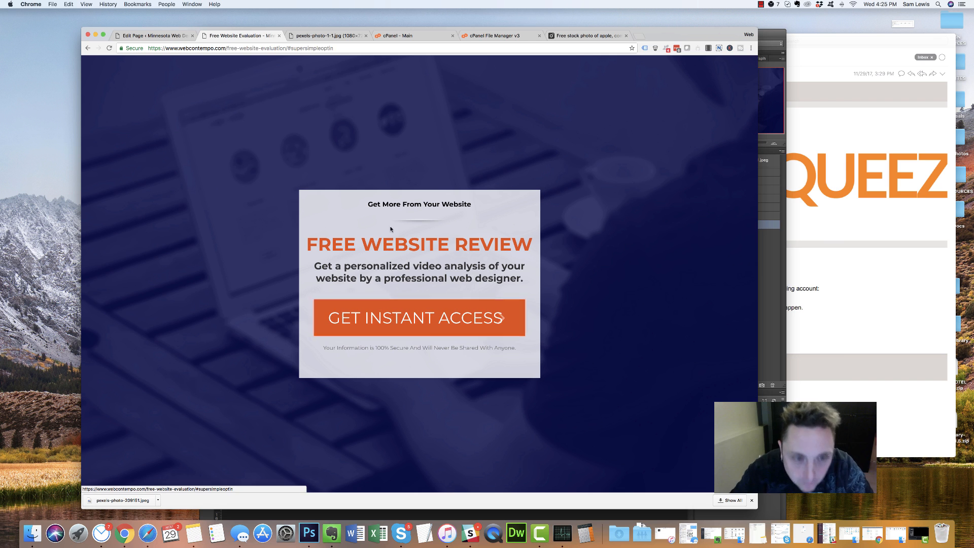
# In Bloom's Email Accounts, start a new account with GetResponse as the email provider
pyautogui.click(158, 37)
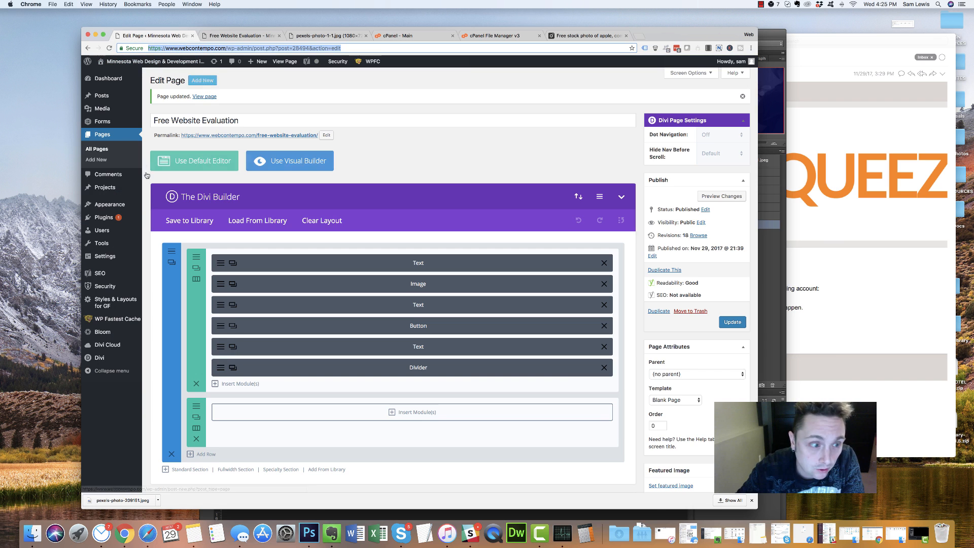
pyautogui.moveTo(127, 333)
pyautogui.click(169, 334)
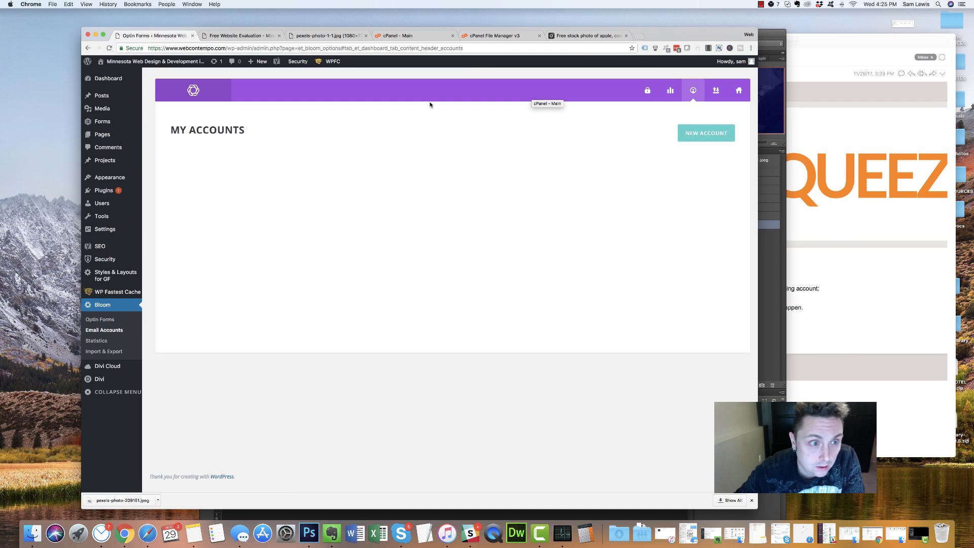
pyautogui.click(704, 135)
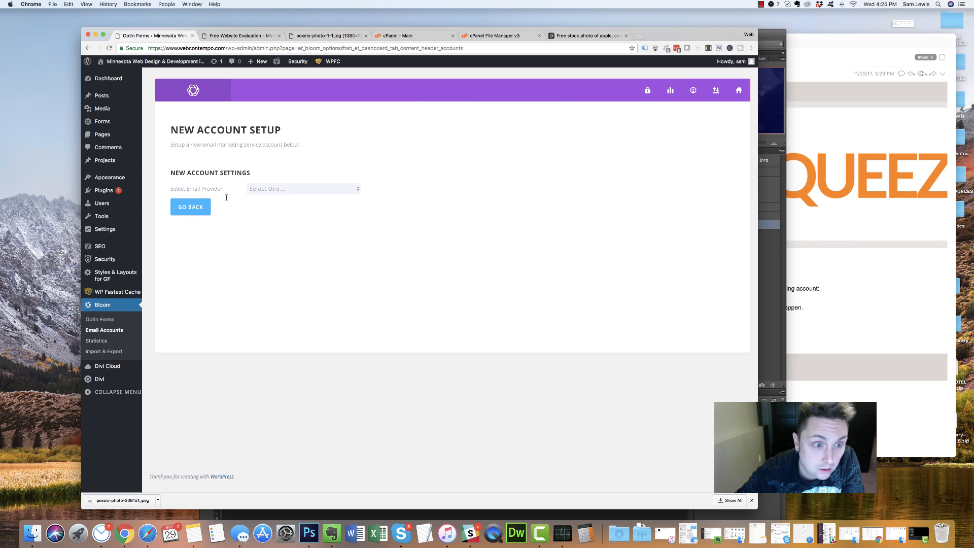
pyautogui.click(276, 188)
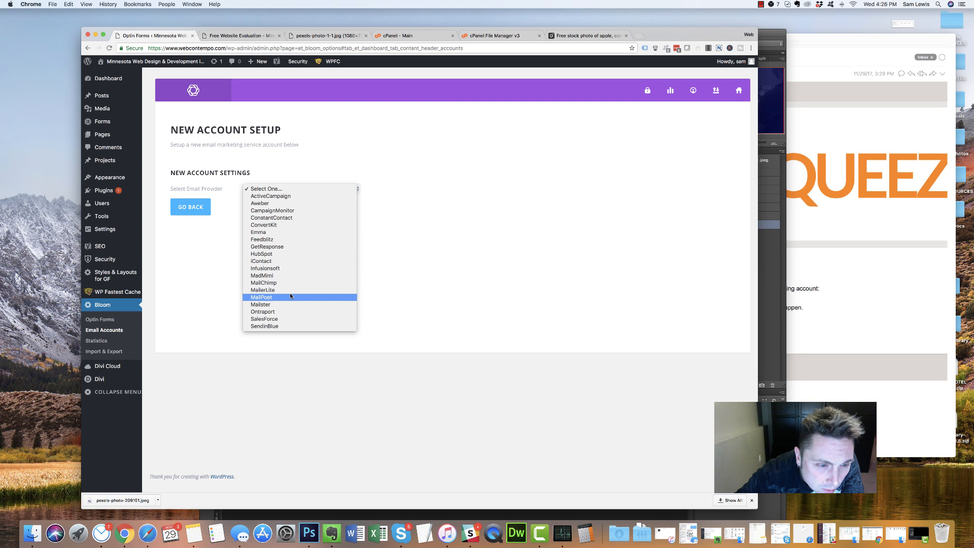
pyautogui.click(297, 247)
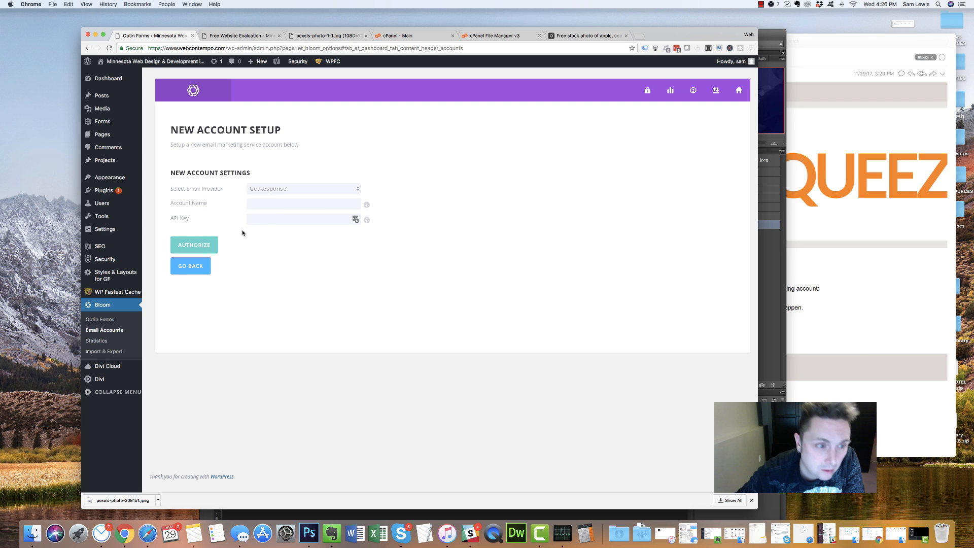
pyautogui.moveTo(367, 206)
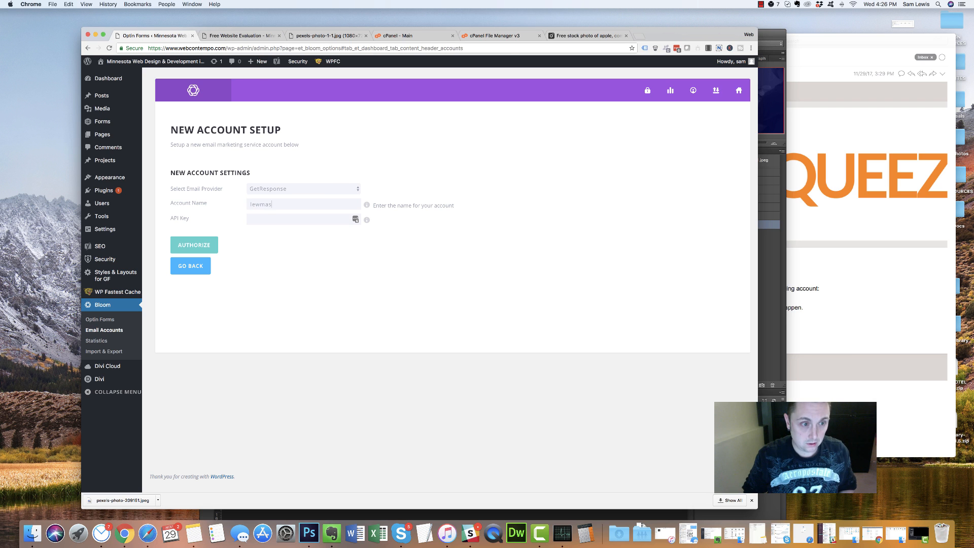
# In a new tab, go to GetResponse's Integrations > API & OAuth page
pyautogui.click(639, 36)
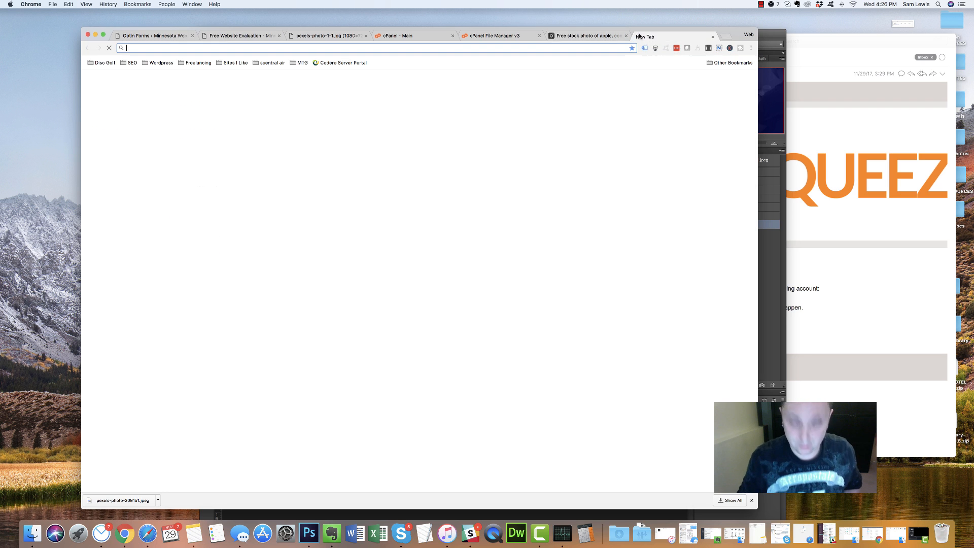
pyautogui.write('getresponse.com')
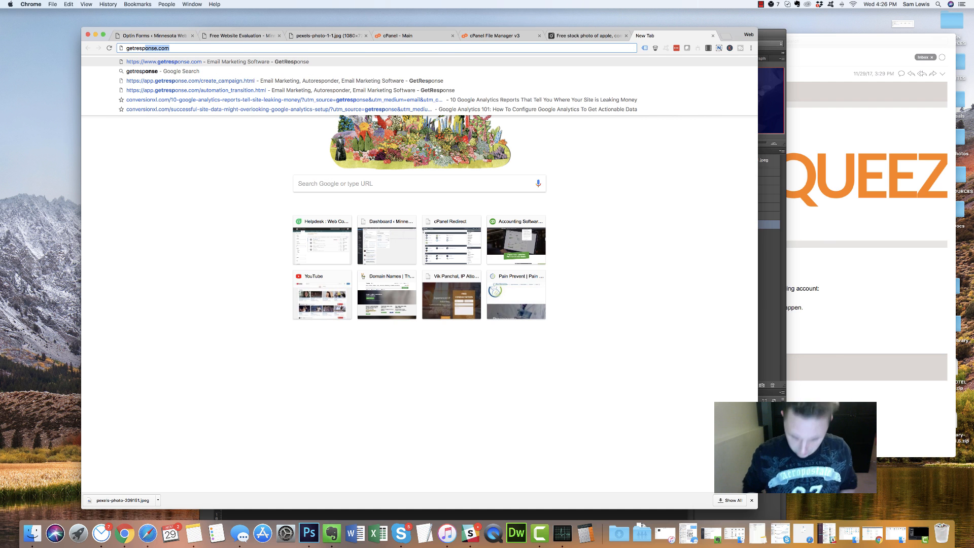
pyautogui.click(471, 81)
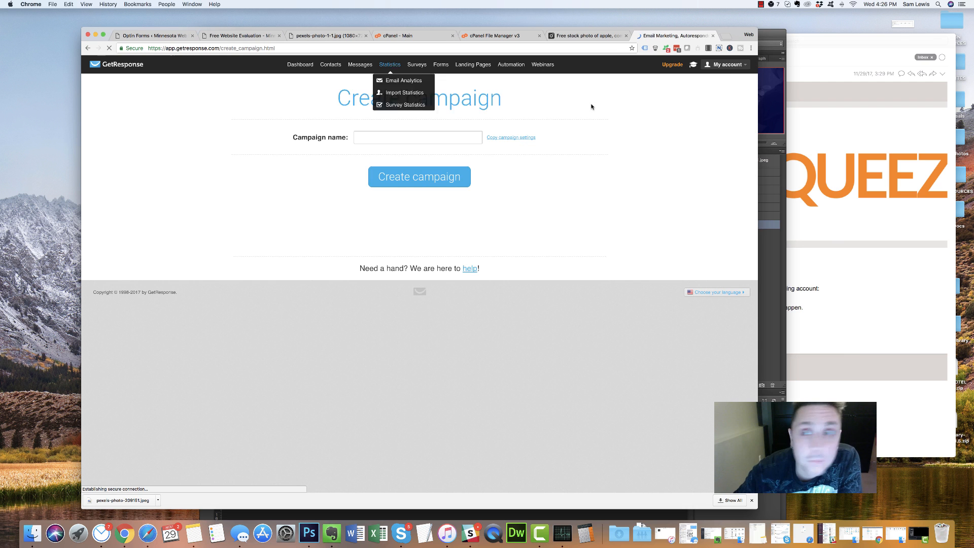
pyautogui.moveTo(726, 65)
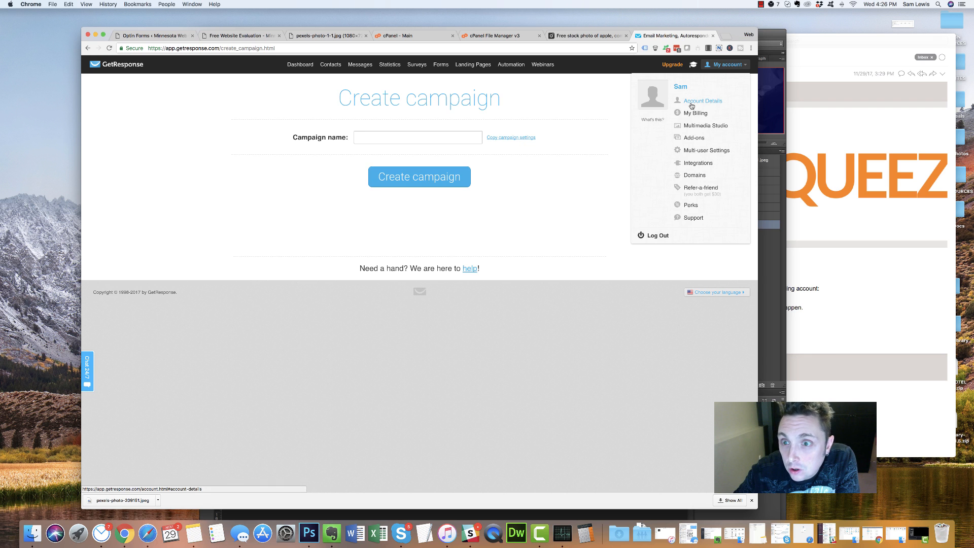
pyautogui.click(697, 163)
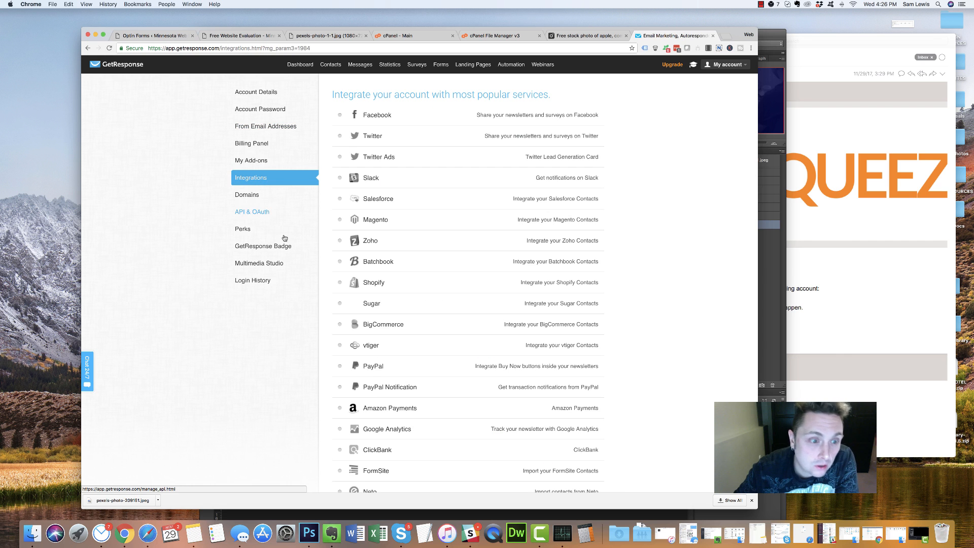
pyautogui.click(252, 212)
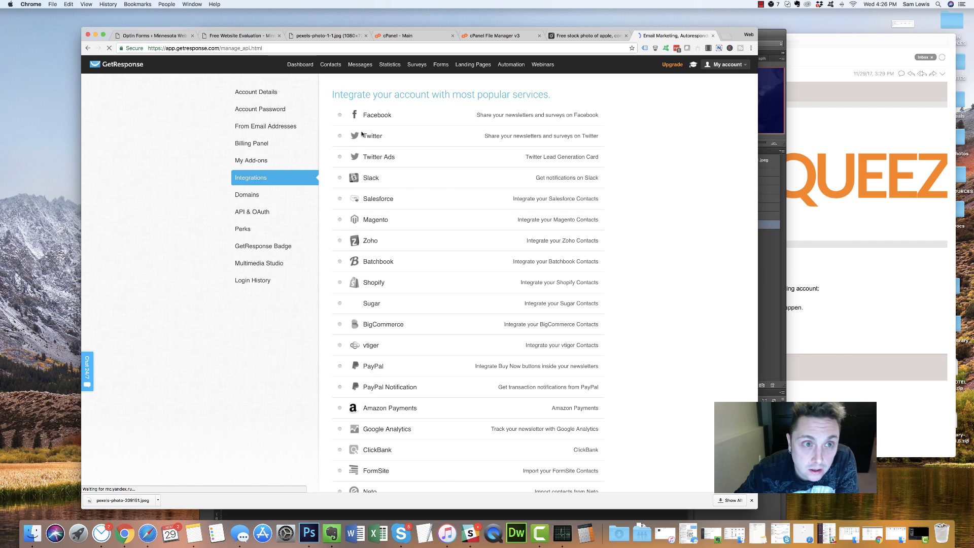
# Copy the GetResponse API key and return to Bloom's API key field
pyautogui.doubleClick(492, 139)
pyautogui.rightClick(493, 138)
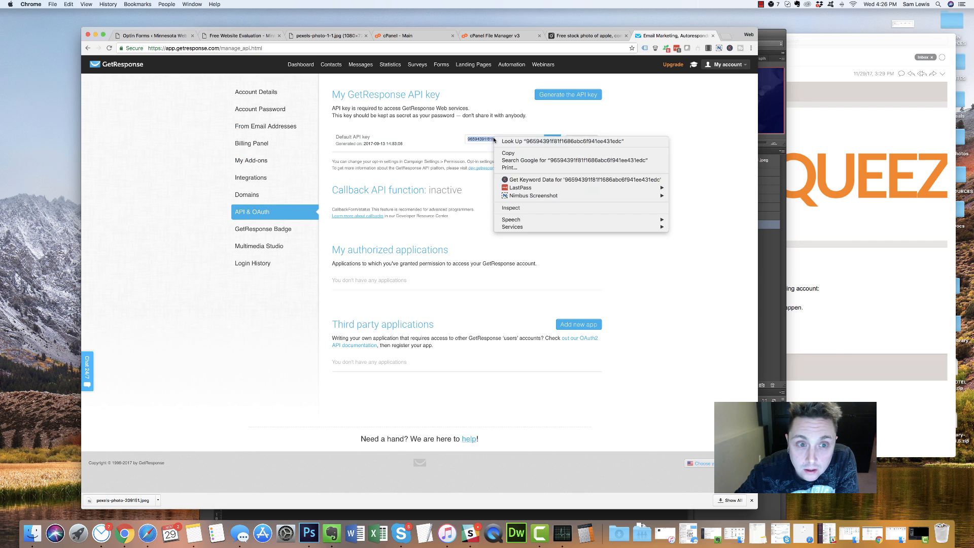
pyautogui.click(507, 153)
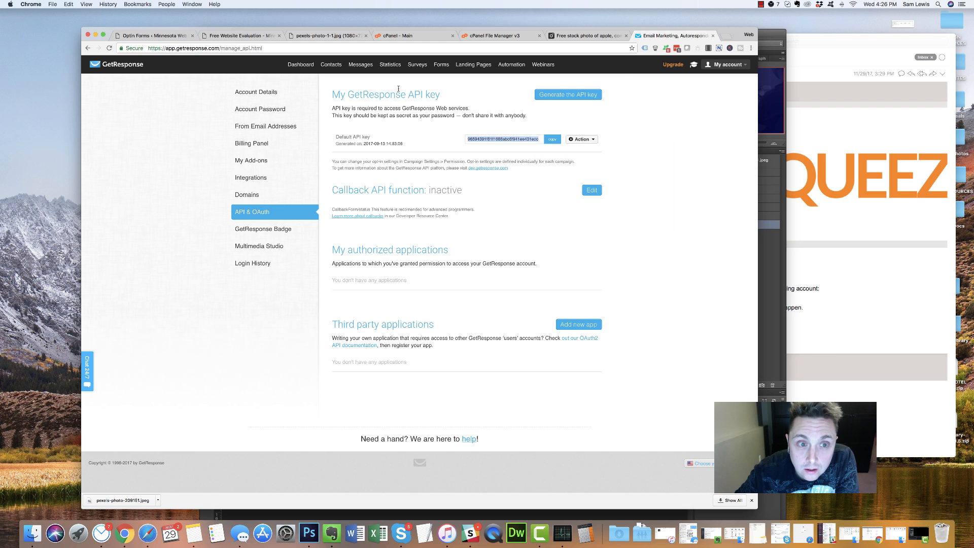
pyautogui.click(580, 35)
pyautogui.click(469, 37)
pyautogui.click(262, 35)
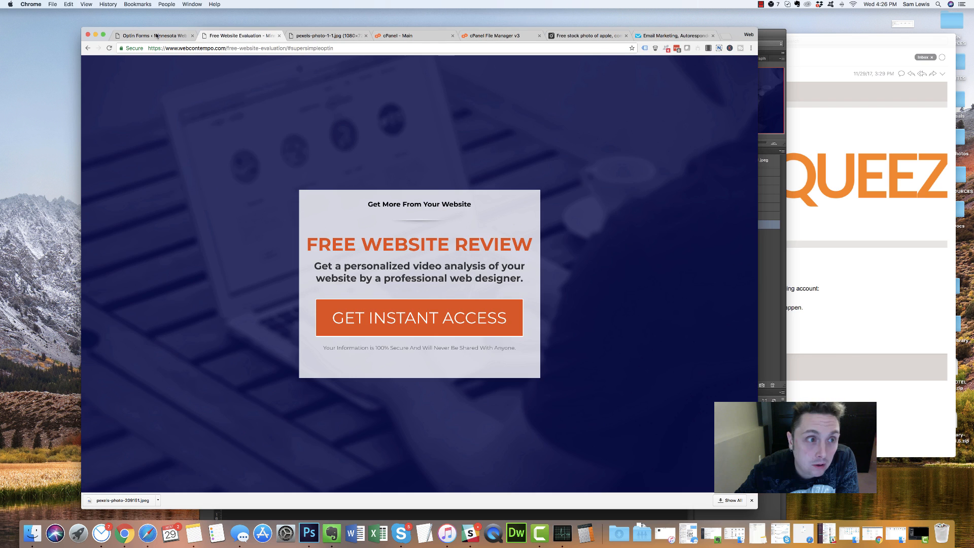
pyautogui.click(156, 36)
pyautogui.click(293, 219)
# Authorize the GetResponse account with the pasted API key, then open the Optin Forms overview
pyautogui.press('super+v')
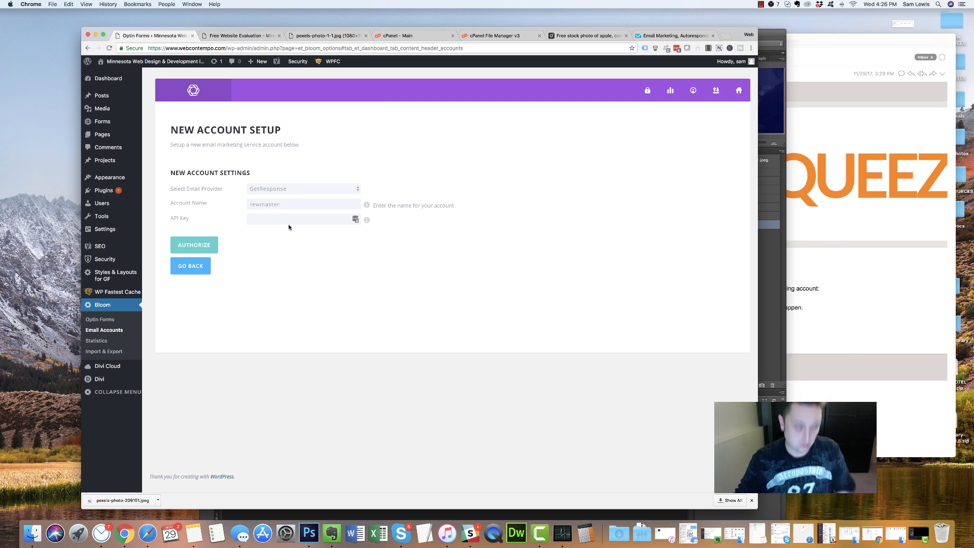
pyautogui.click(198, 247)
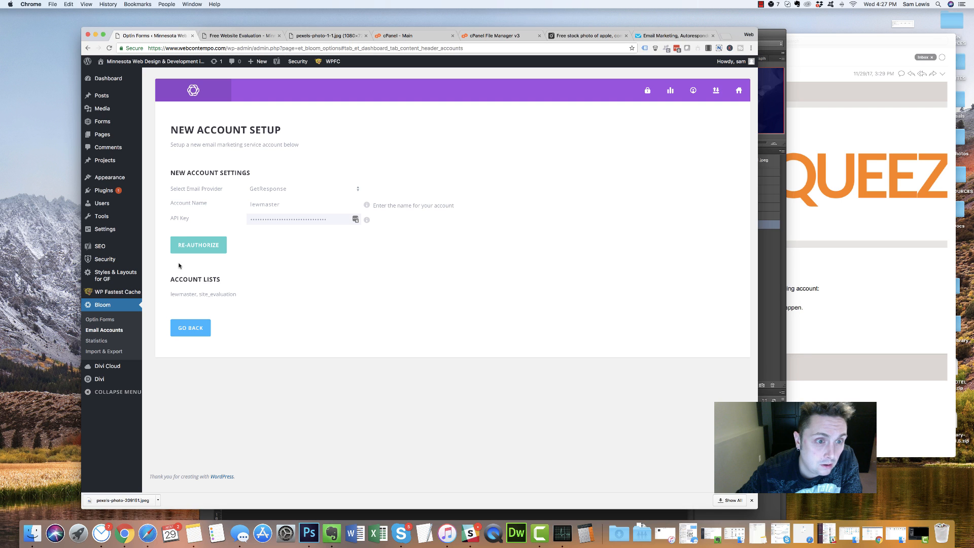
pyautogui.click(201, 328)
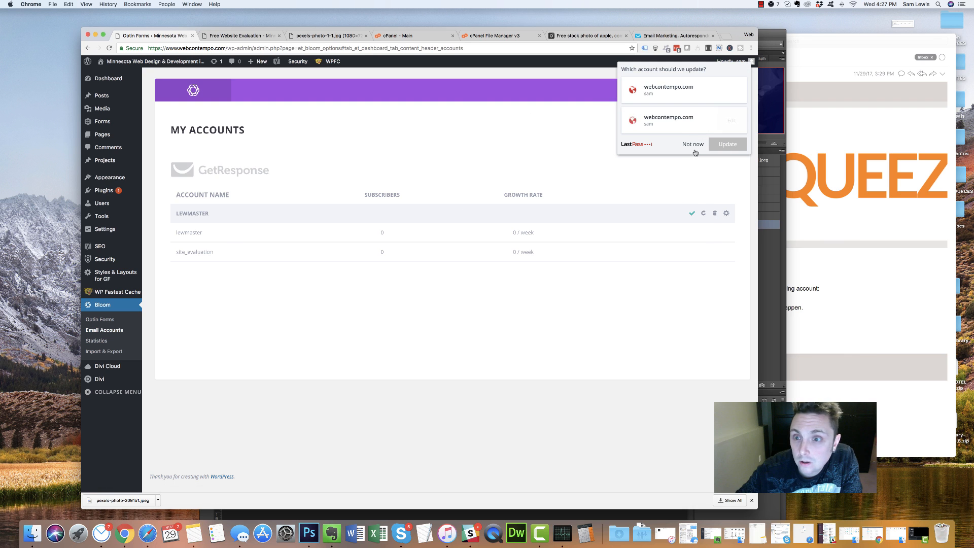
pyautogui.click(693, 144)
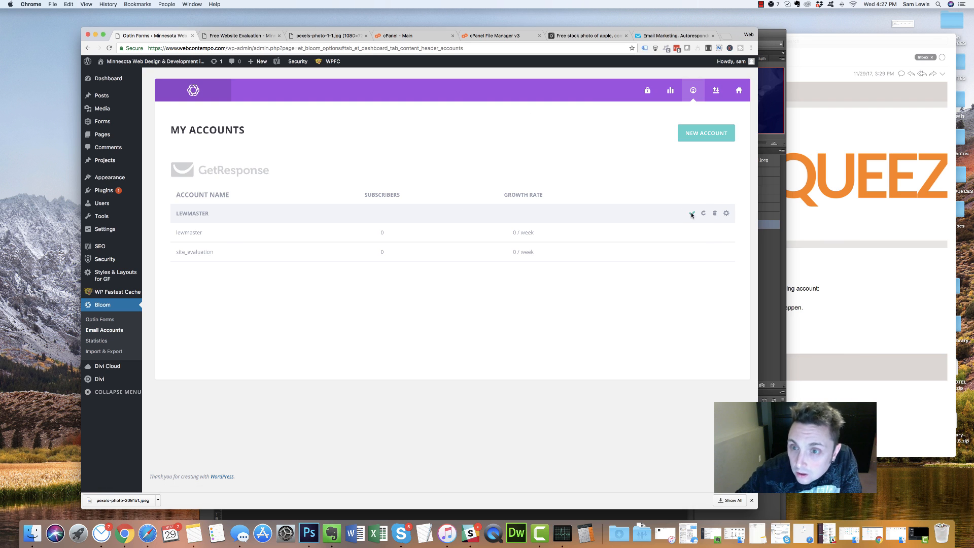
pyautogui.click(125, 324)
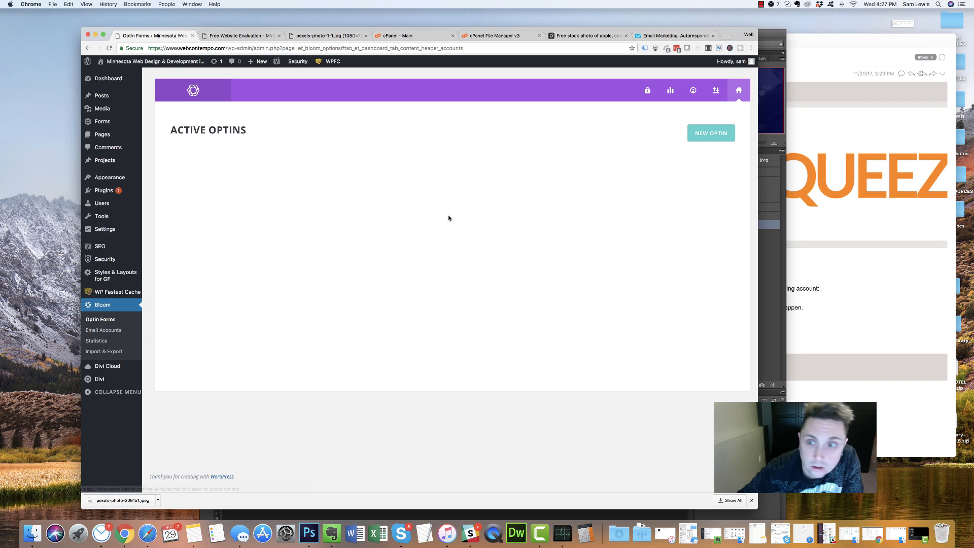
# Start a new pop-up optin named SiteEvaluation with GetResponse as the email provider
pyautogui.click(716, 133)
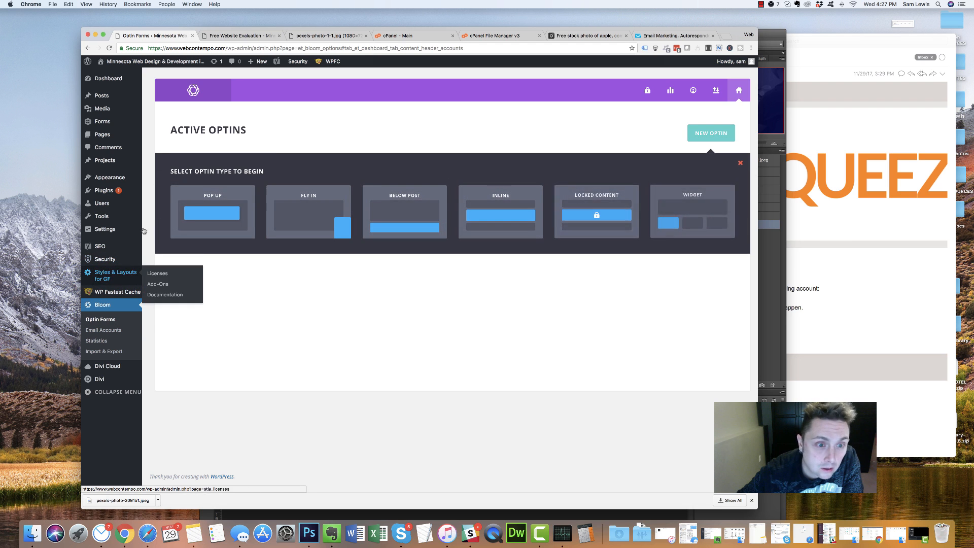
pyautogui.click(220, 212)
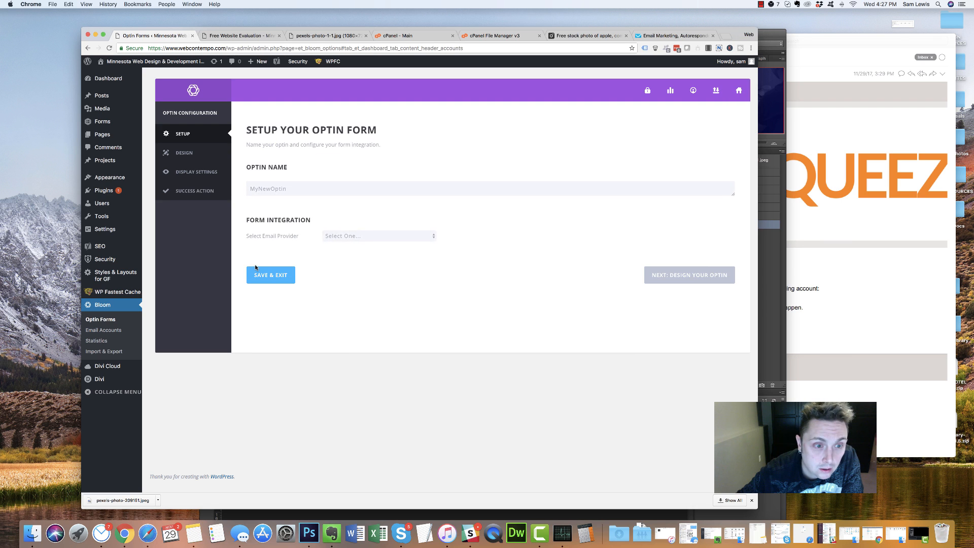
pyautogui.click(364, 237)
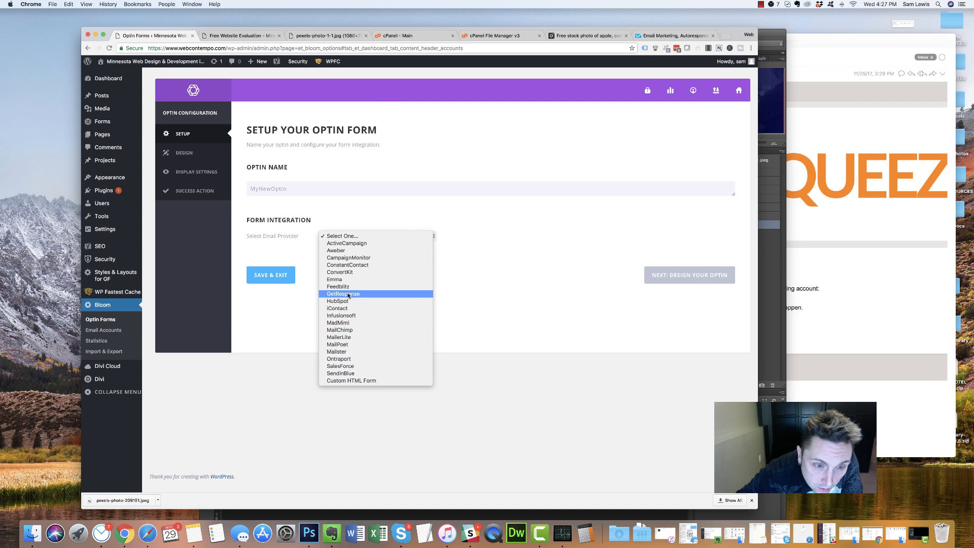
pyautogui.click(300, 215)
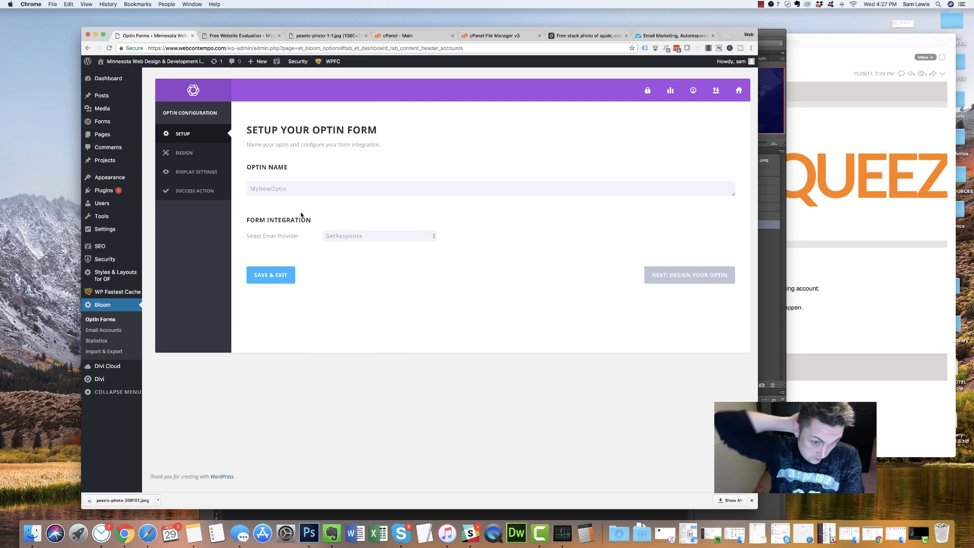
pyautogui.doubleClick(300, 187)
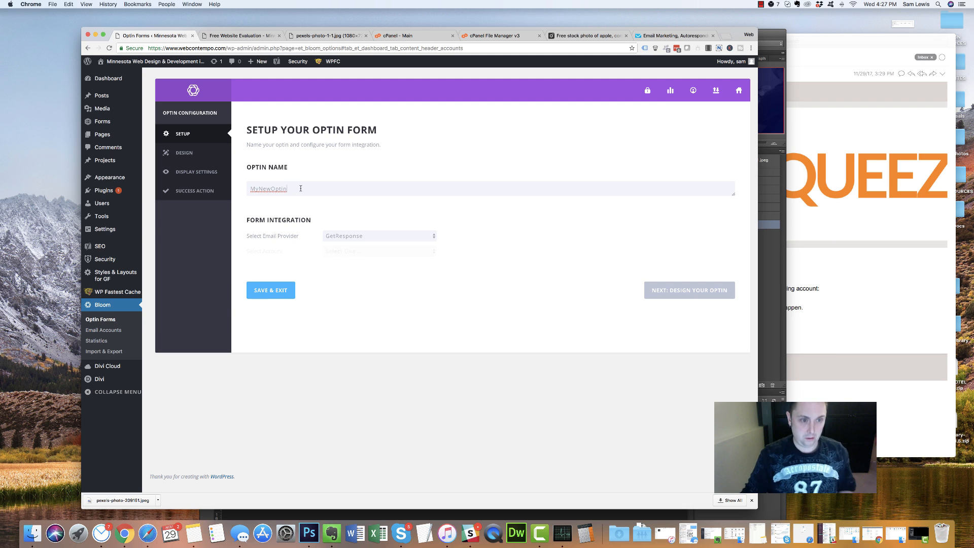
pyautogui.doubleClick(301, 187)
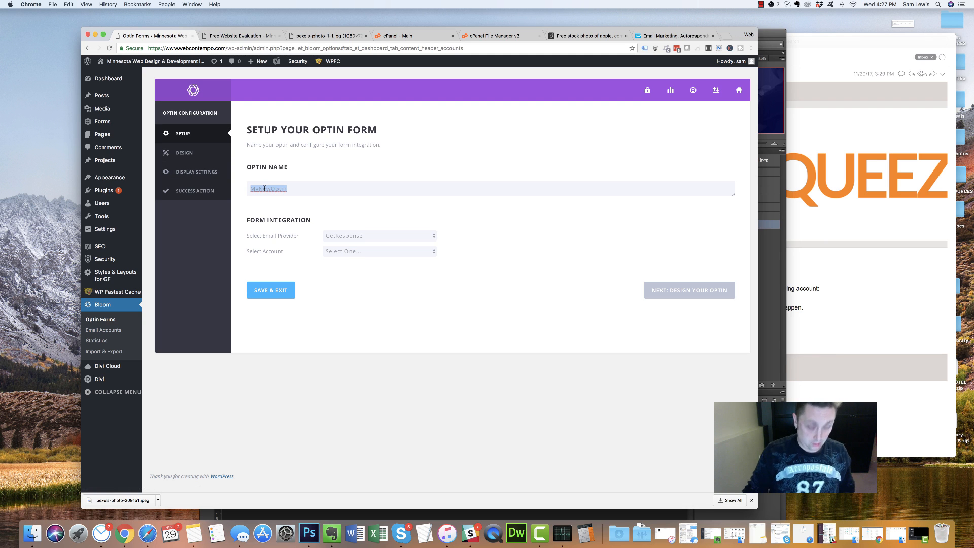
pyautogui.write('SiteEvaluation')
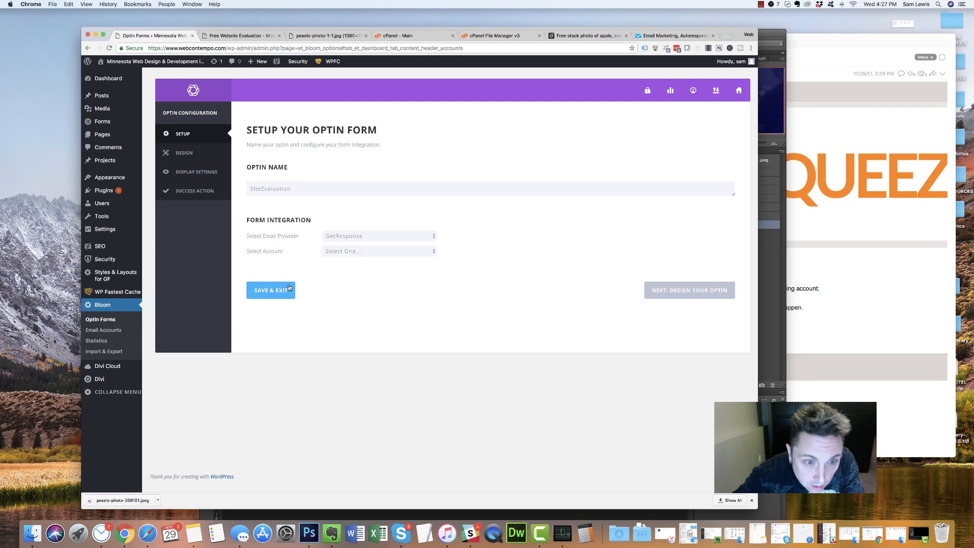
# Link the optin to the authorized GetResponse account and its site_evaluation list, then continue to design
pyautogui.click(345, 252)
pyautogui.click(347, 266)
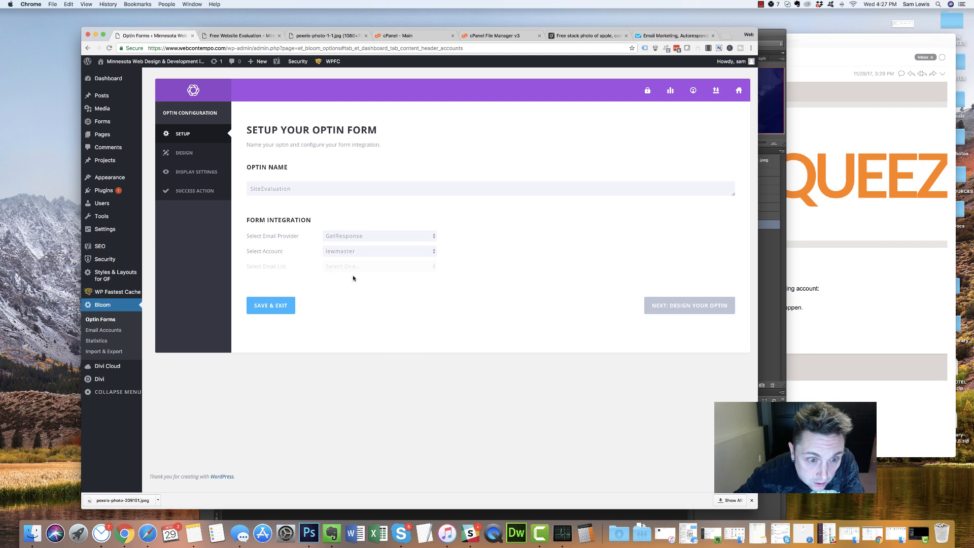
pyautogui.click(350, 267)
pyautogui.click(349, 280)
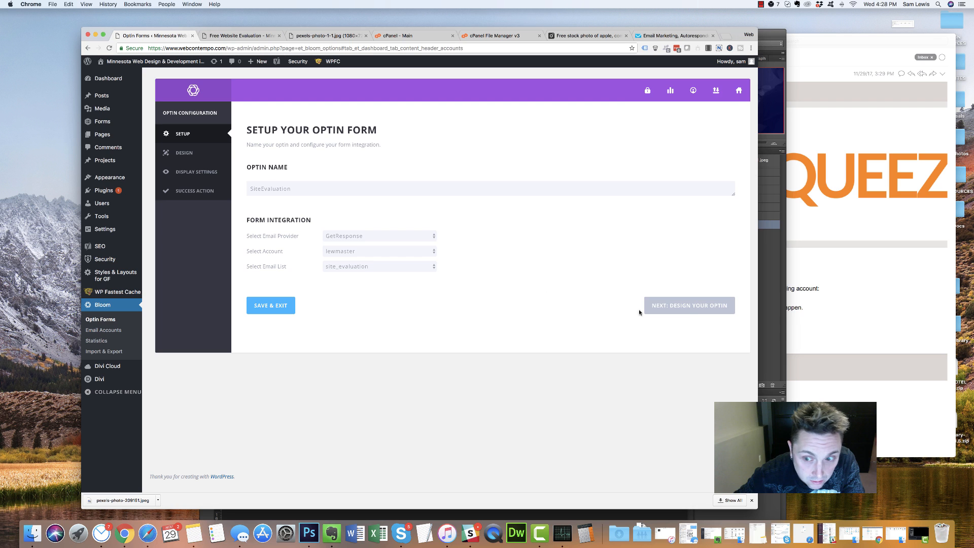
pyautogui.click(652, 305)
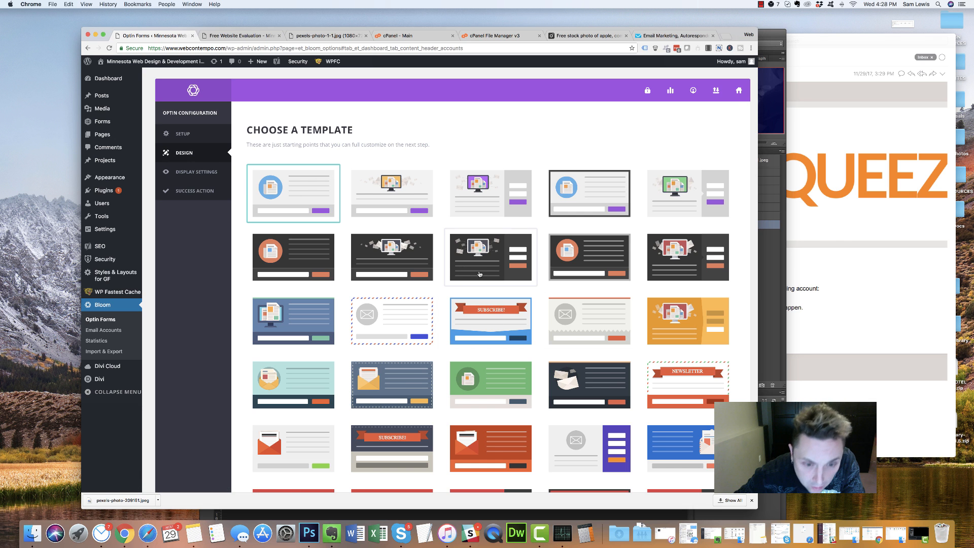
pyautogui.scroll(-15, 417, 293)
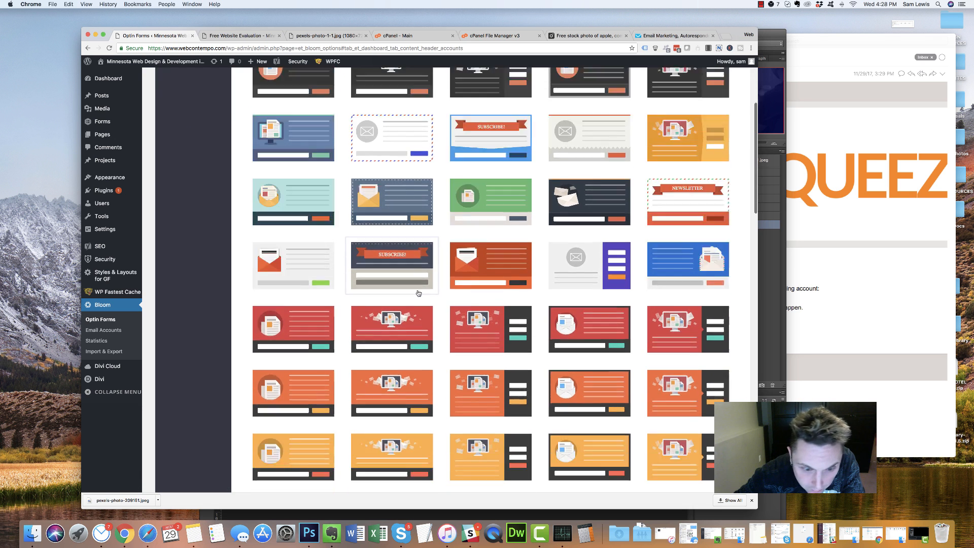
pyautogui.scroll(-3, 417, 293)
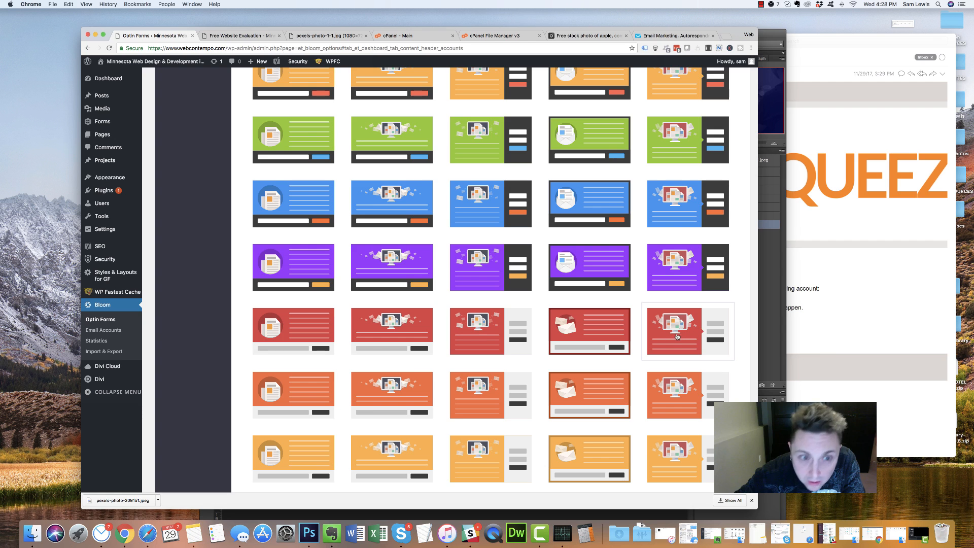
pyautogui.scroll(20, 659, 329)
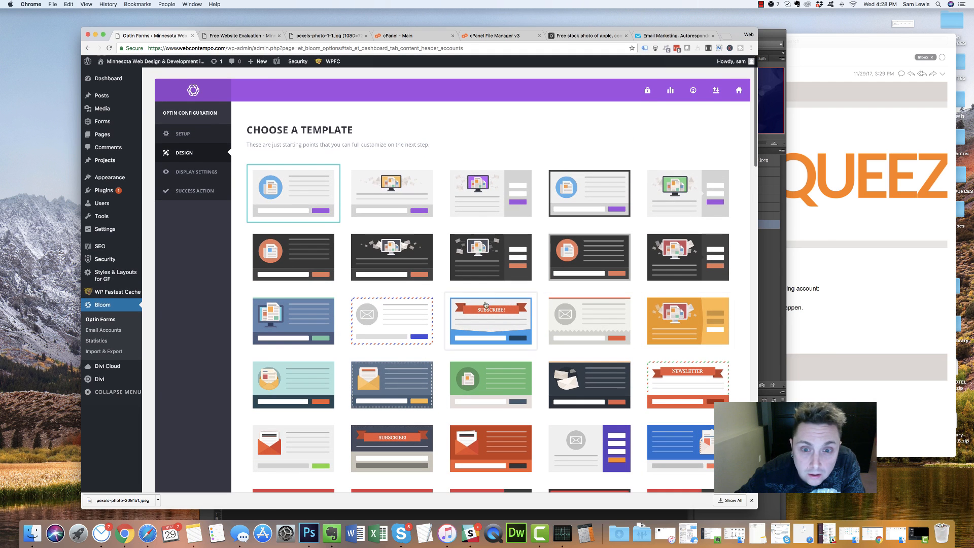
pyautogui.scroll(-6, 400, 208)
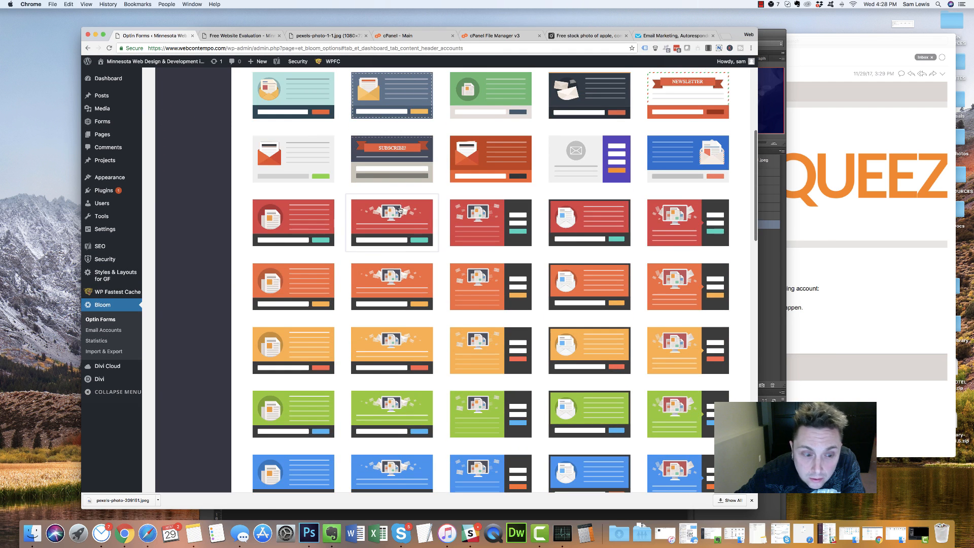
pyautogui.scroll(-10, 401, 209)
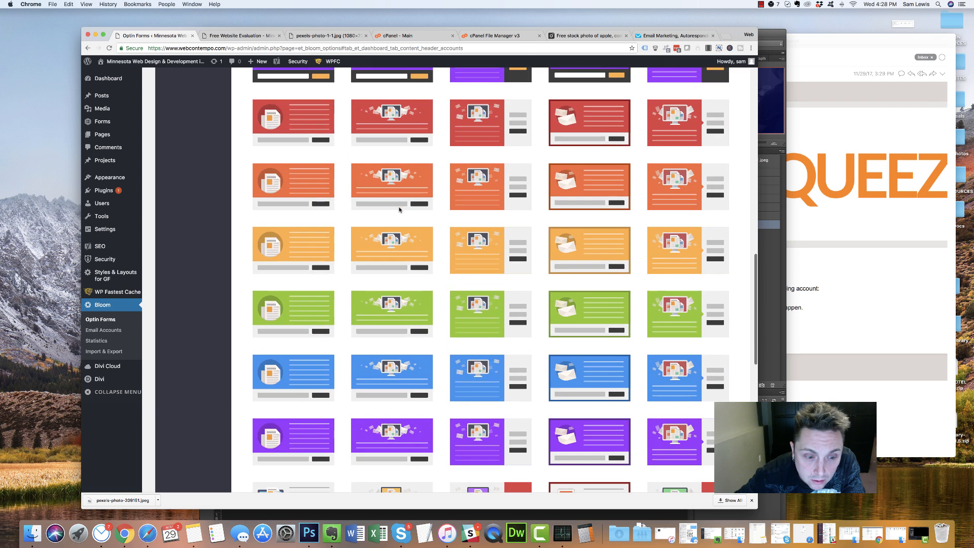
pyautogui.scroll(-6, 399, 209)
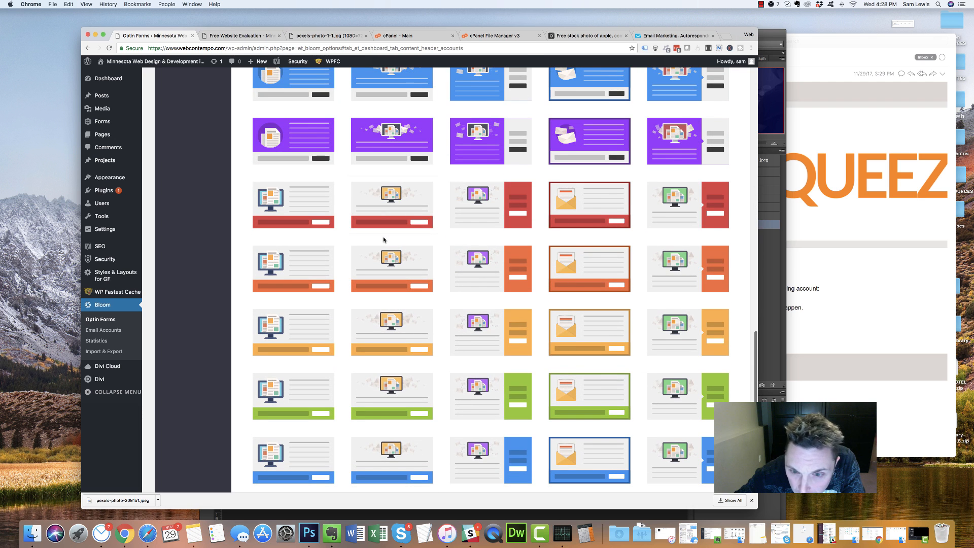
pyautogui.scroll(-3, 383, 239)
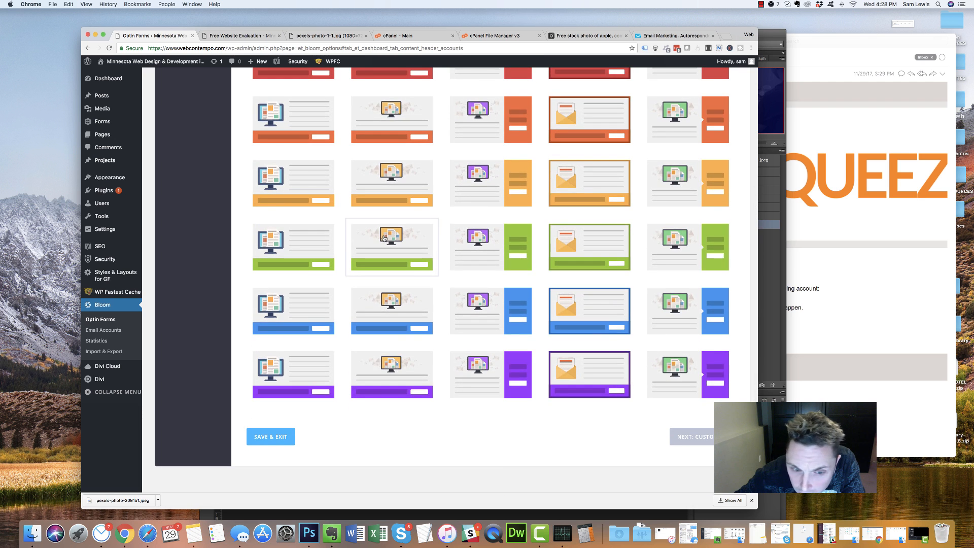
pyautogui.scroll(3, 499, 381)
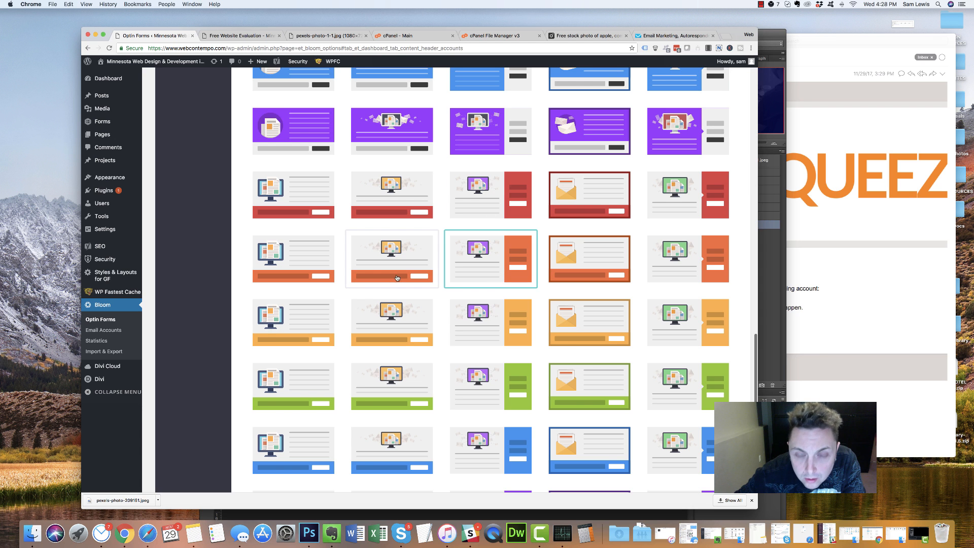
pyautogui.scroll(15, 490, 340)
pyautogui.scroll(-1, 491, 338)
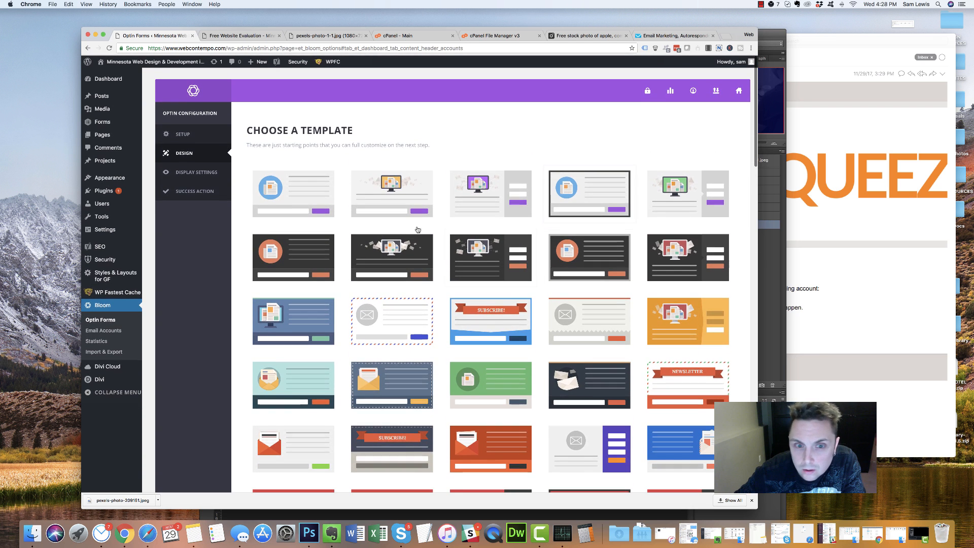
pyautogui.scroll(-6, 532, 201)
pyautogui.scroll(-7, 533, 202)
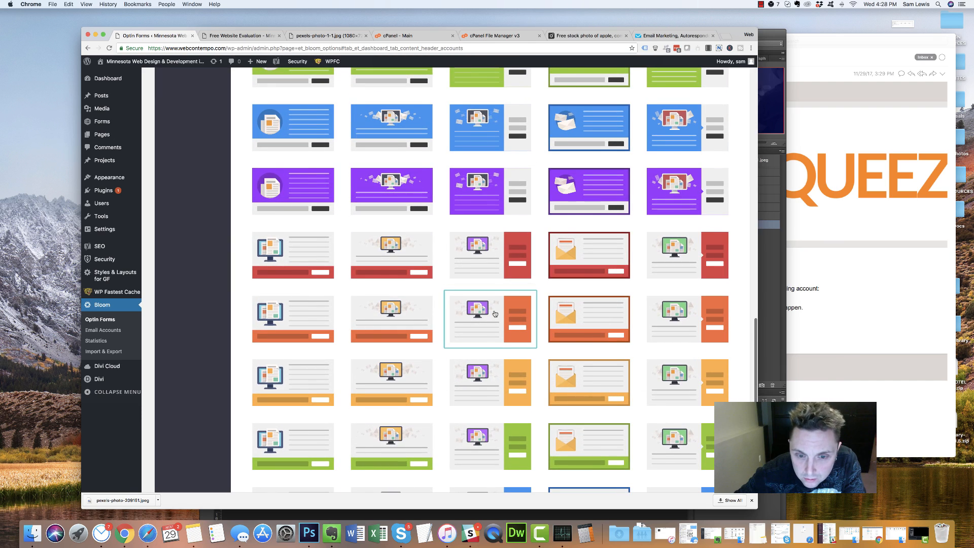
pyautogui.scroll(-5, 495, 314)
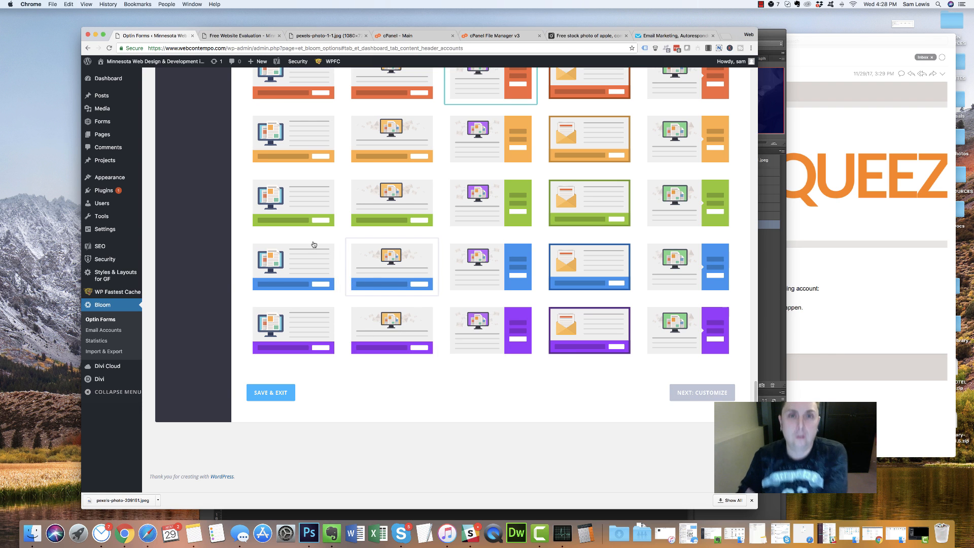
# Pick the light optin template with a blue bar
pyautogui.click(319, 249)
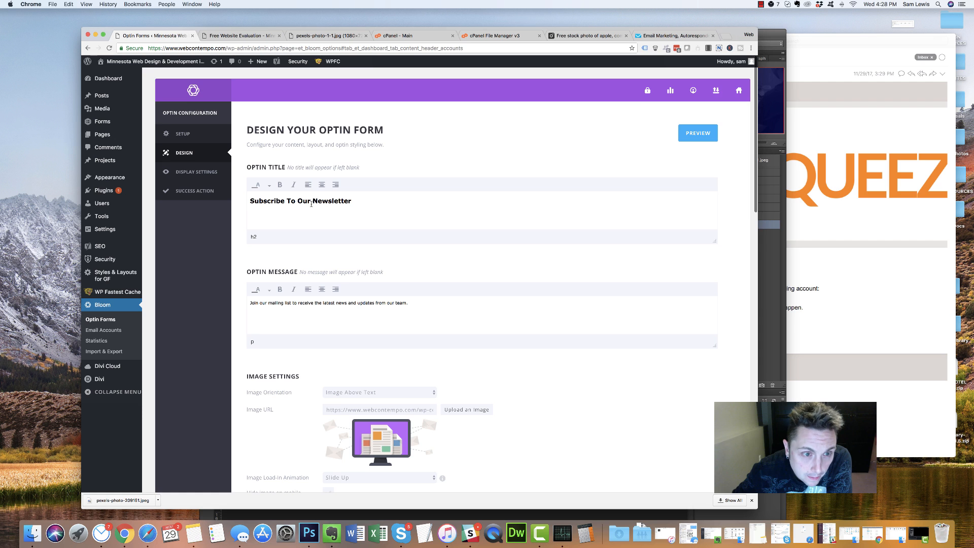
pyautogui.scroll(-5, 317, 220)
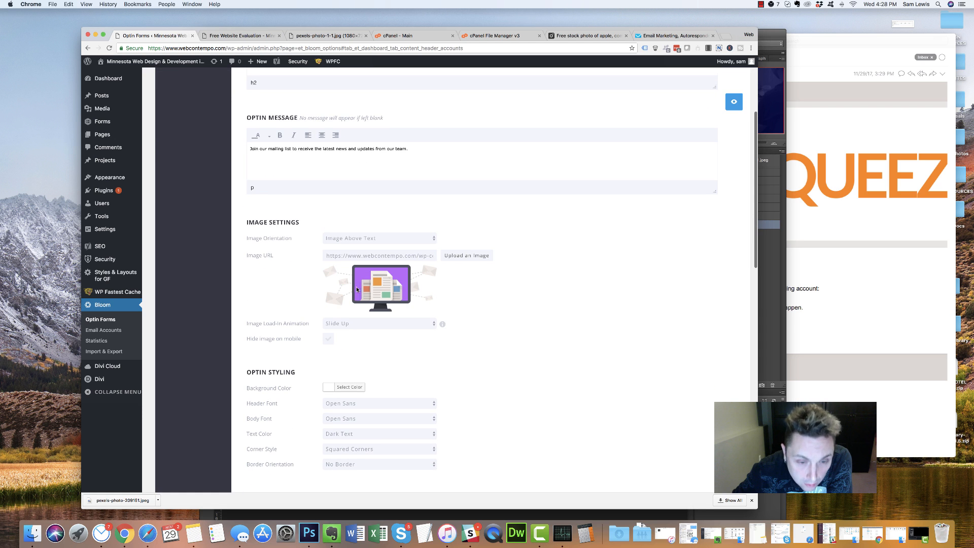
pyautogui.scroll(-12, 345, 278)
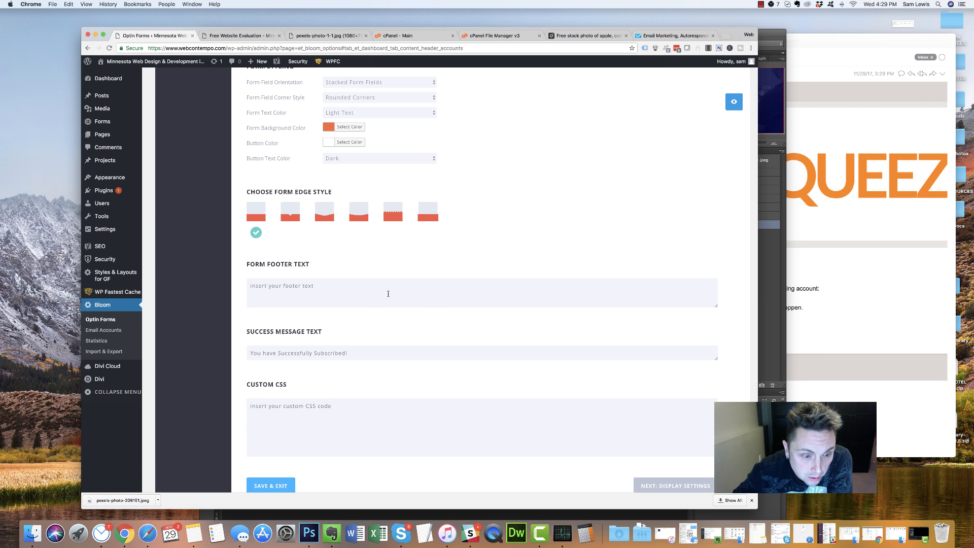
pyautogui.scroll(-3, 388, 294)
pyautogui.scroll(8, 388, 295)
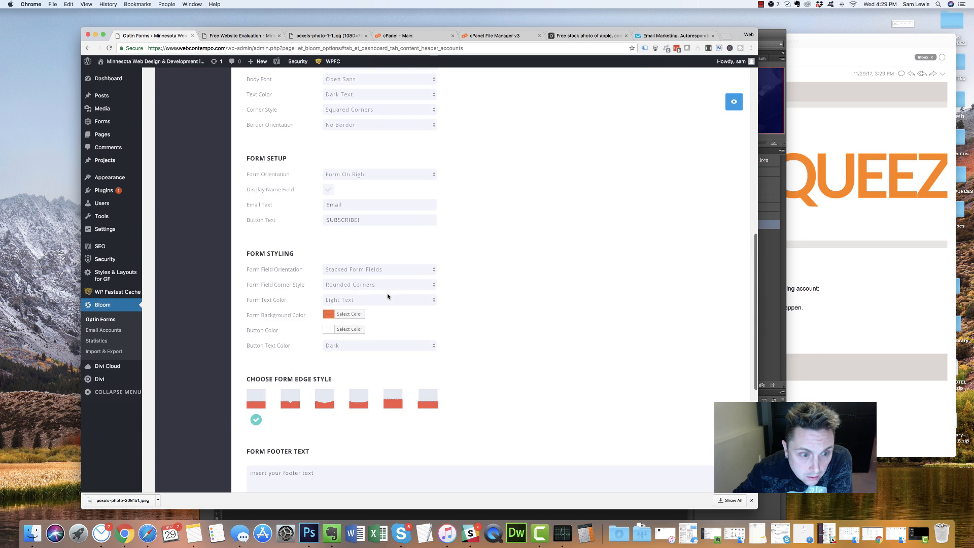
pyautogui.scroll(10, 387, 296)
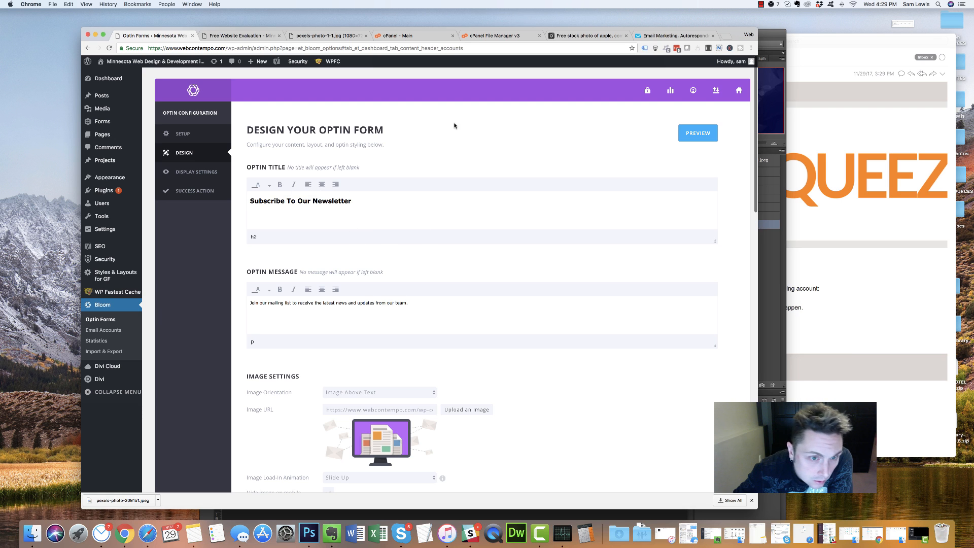
# Select the default 'Subscribe To Our Newsletter' title and review the image orientation options without changing them
pyautogui.tripleClick(312, 205)
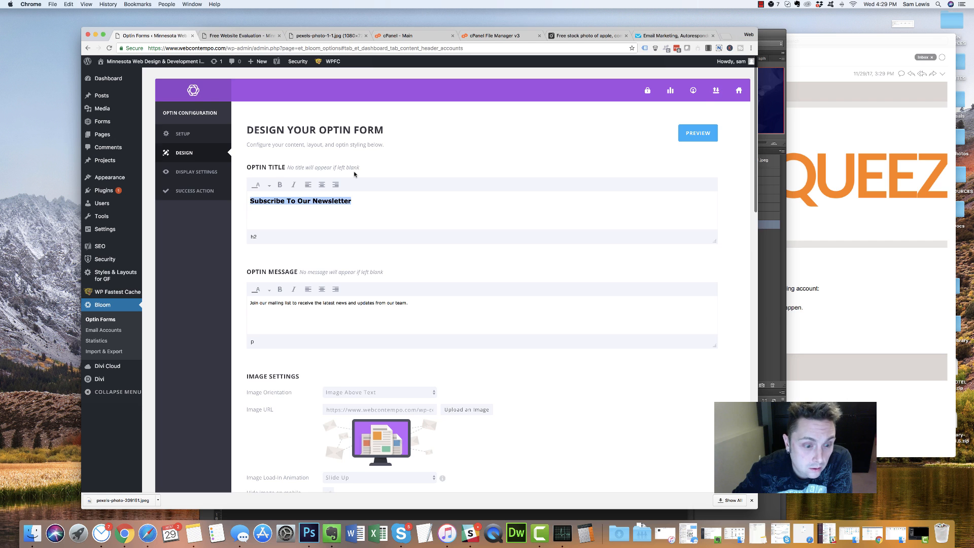
pyautogui.scroll(-10, 354, 173)
pyautogui.scroll(-5, 352, 173)
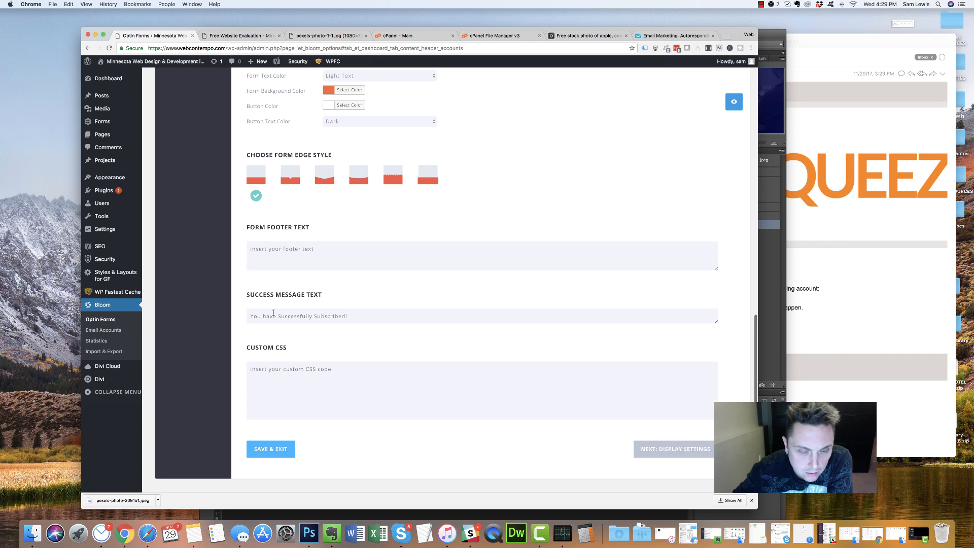
pyautogui.scroll(5, 375, 277)
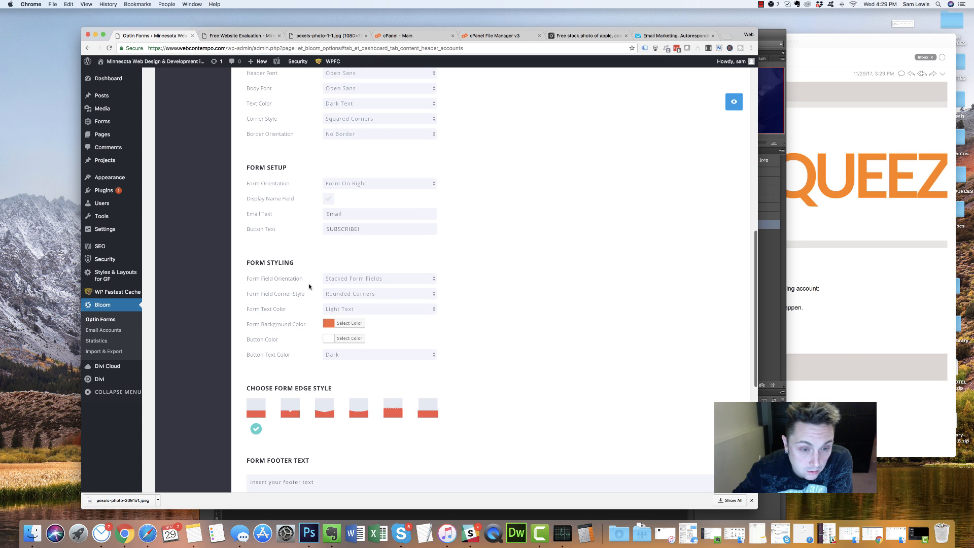
pyautogui.scroll(3, 294, 285)
pyautogui.scroll(-5, 293, 355)
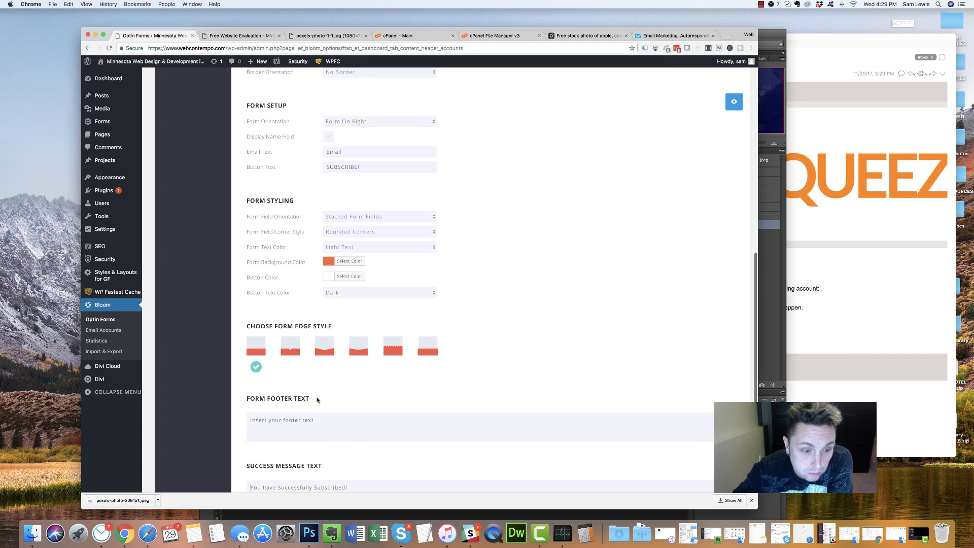
pyautogui.scroll(8, 319, 370)
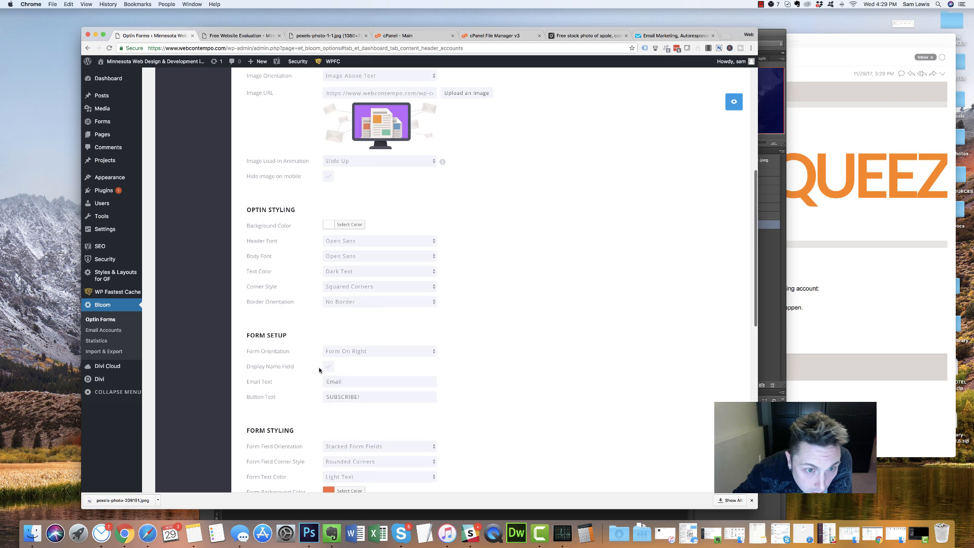
pyautogui.scroll(1, 319, 370)
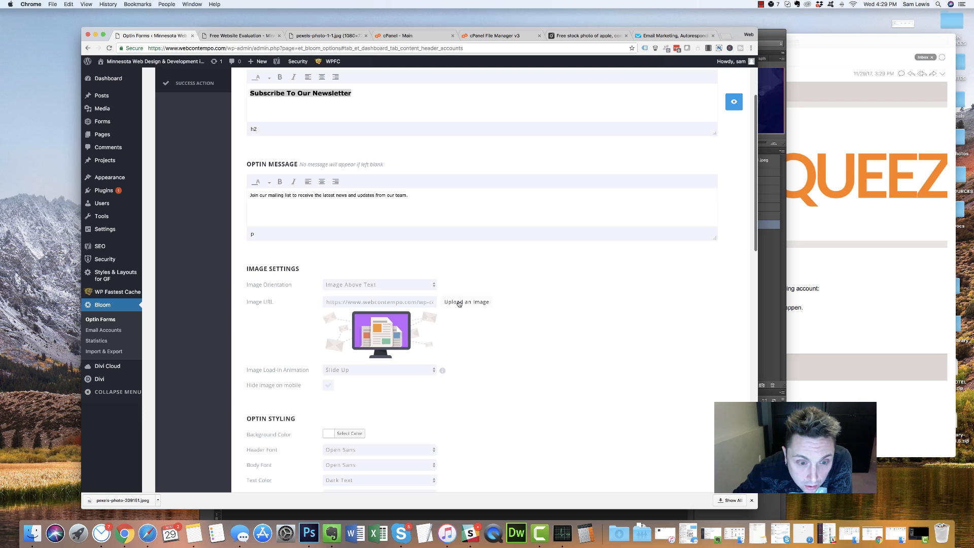
pyautogui.click(372, 285)
pyautogui.click(464, 274)
pyautogui.scroll(2, 370, 251)
pyautogui.scroll(1, 369, 251)
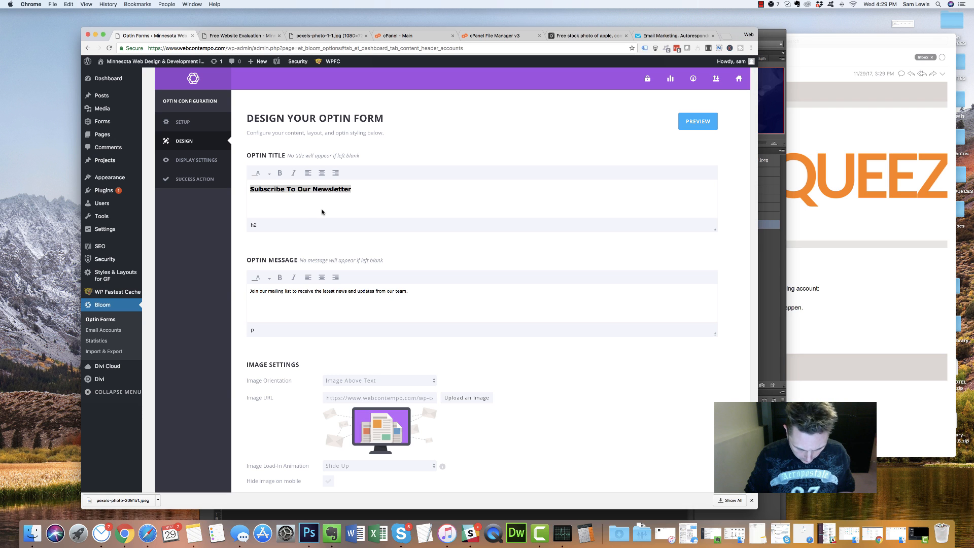
# Change the optin title to 'Get Your Free Website Evaluation'
pyautogui.hscroll(1, 324, 205)
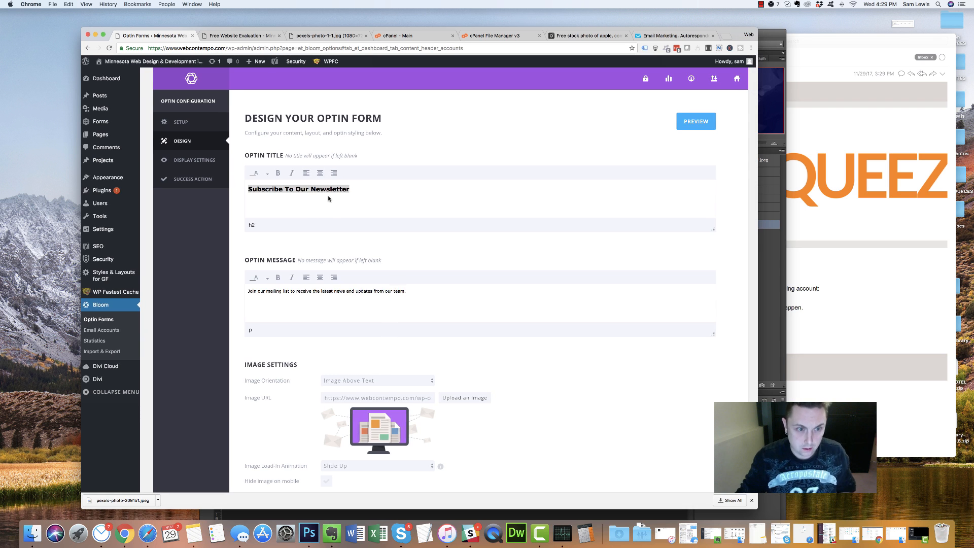
pyautogui.hscroll(-1, 343, 189)
pyautogui.write('Enter')
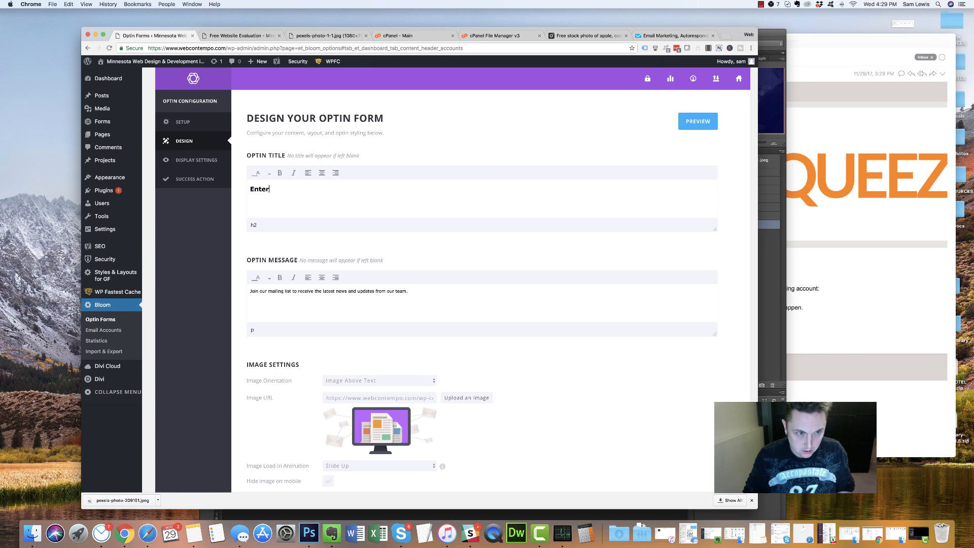
pyautogui.write(' Your Information')
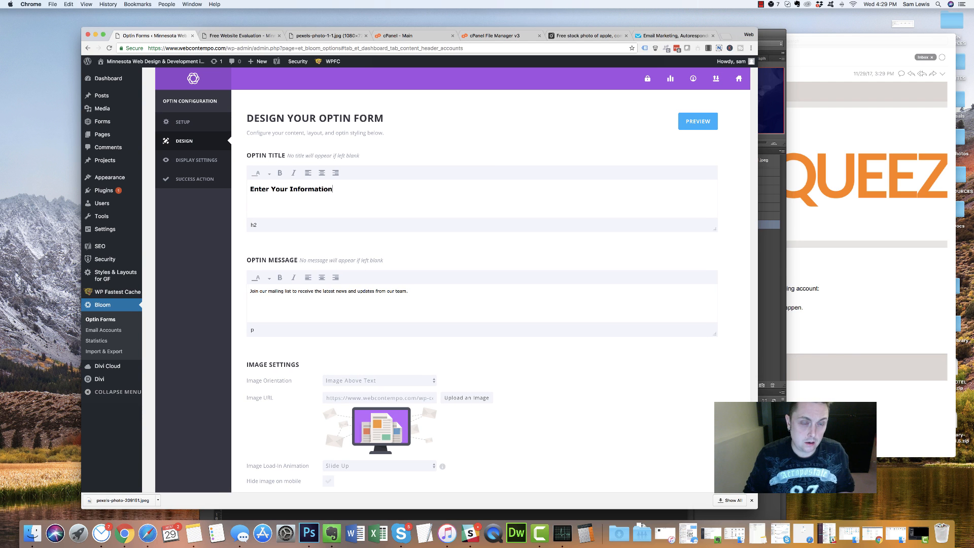
pyautogui.moveTo(327, 189); pyautogui.dragTo(213, 184)
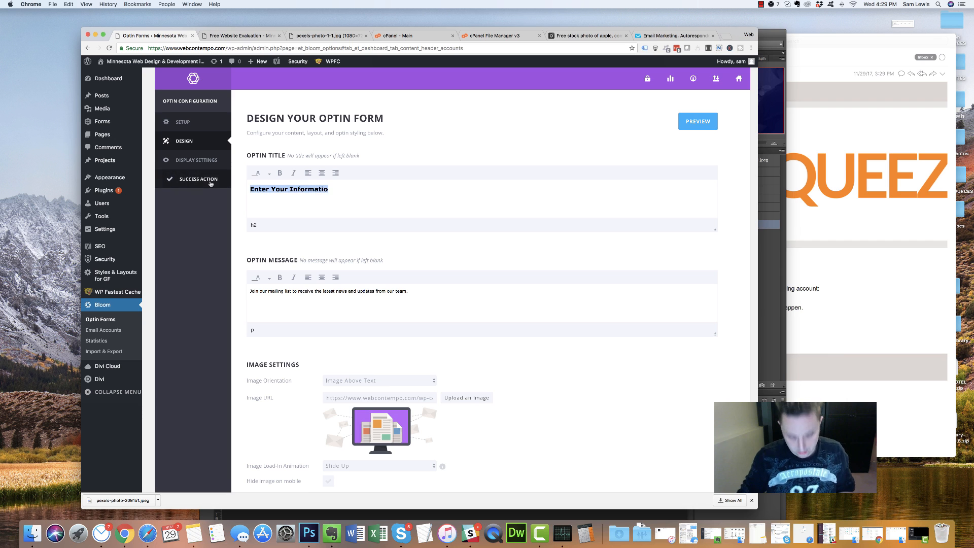
pyautogui.write('Get Your F')
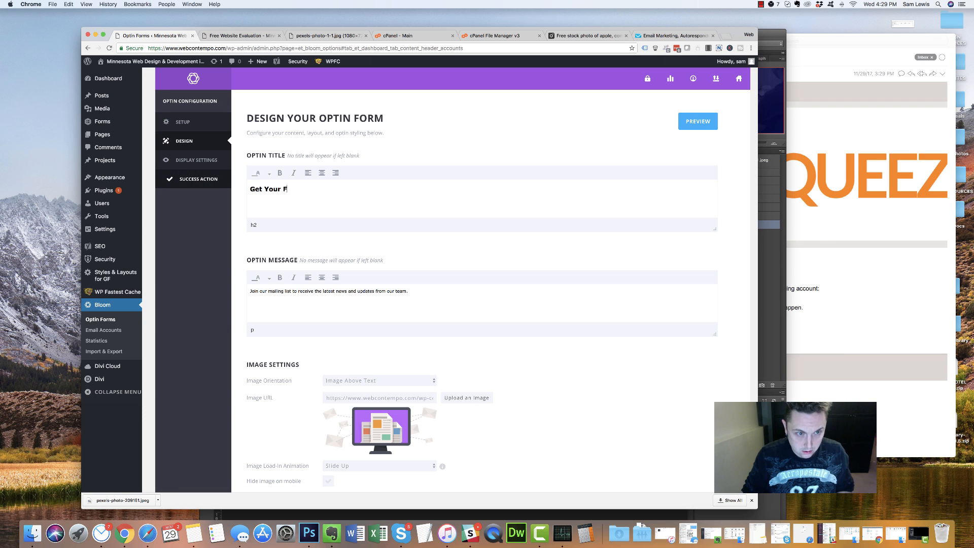
pyautogui.write('ree Website Evaluation')
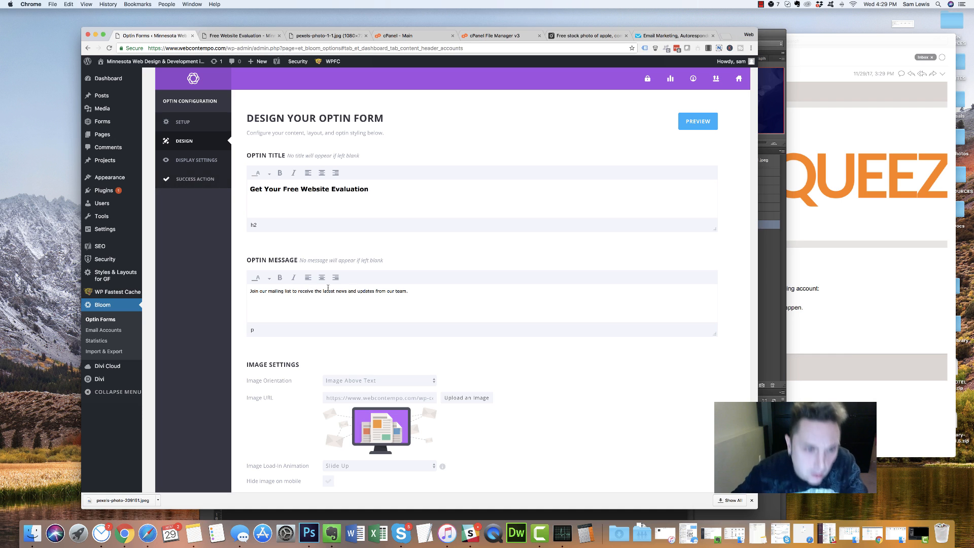
# Replace the optin message with 'Please fill out the information. We will contact you…'
pyautogui.click(432, 297)
pyautogui.tripleClick(287, 292)
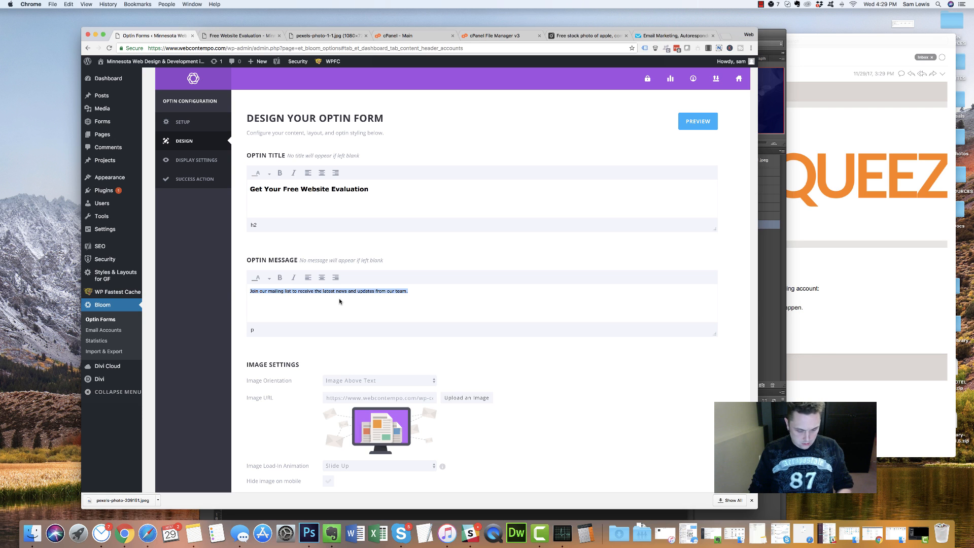
pyautogui.write('Please fill out the information. W')
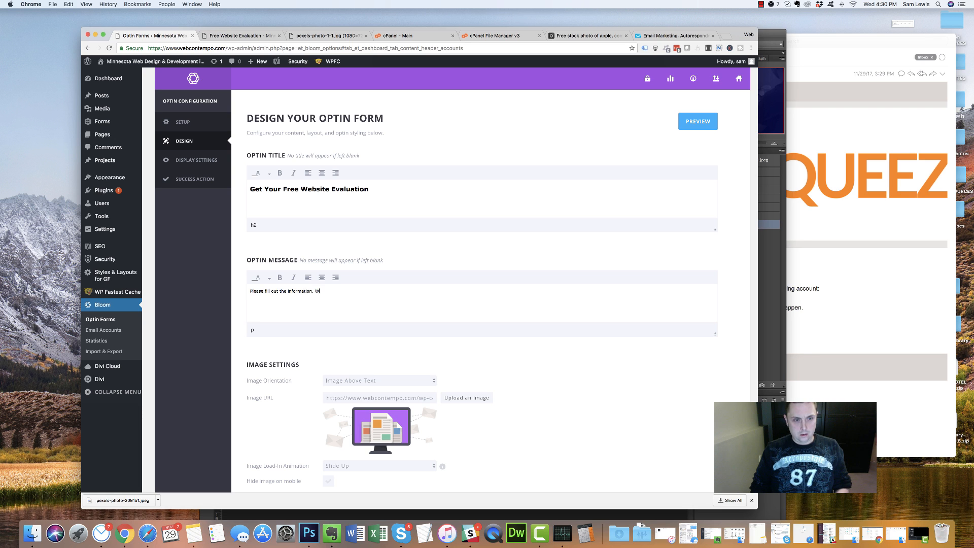
pyautogui.write('e will contac')
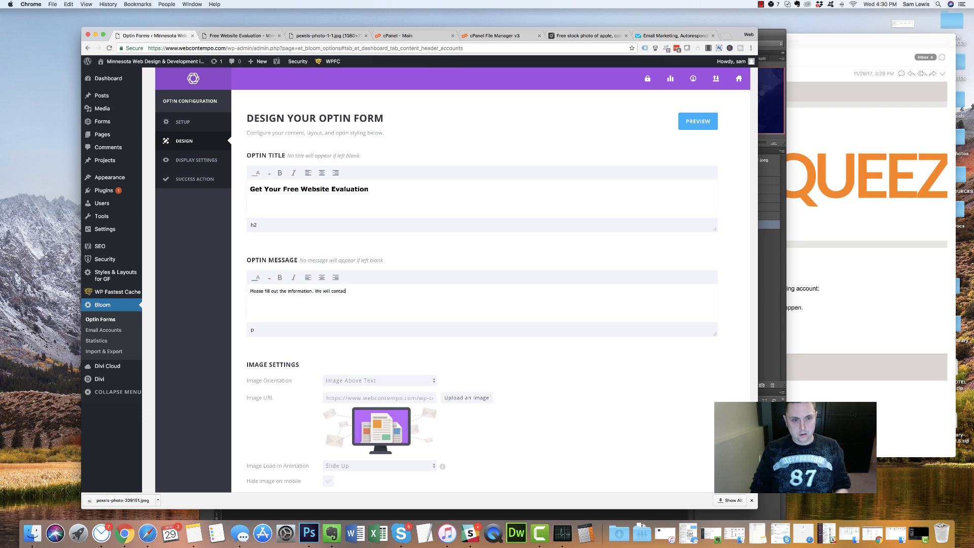
pyautogui.write('t you to follow up once we receive it, and pr')
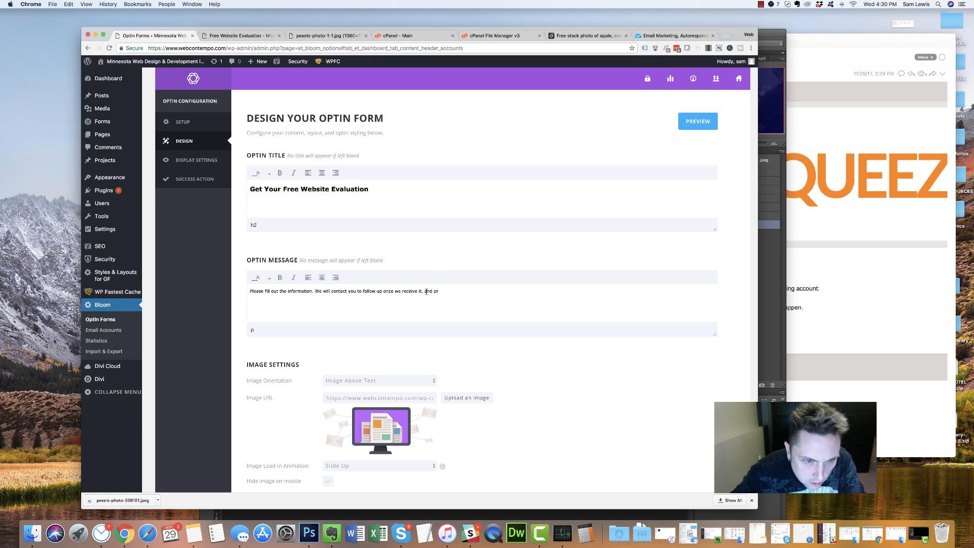
pyautogui.moveTo(445, 291); pyautogui.dragTo(293, 291)
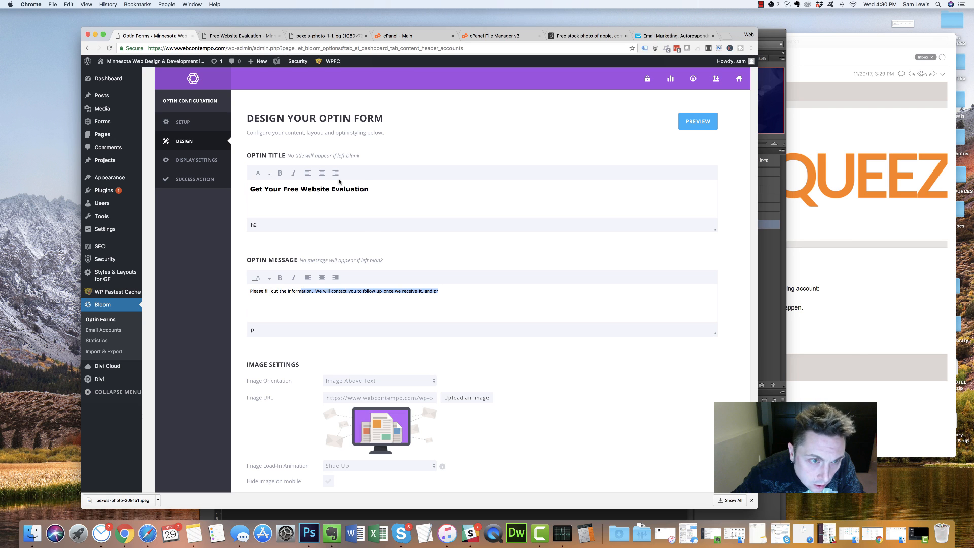
pyautogui.click(323, 296)
# Change the title to 'You're One Step Away' and rewrite the message promising email contact after submission
pyautogui.moveTo(369, 189); pyautogui.dragTo(217, 183)
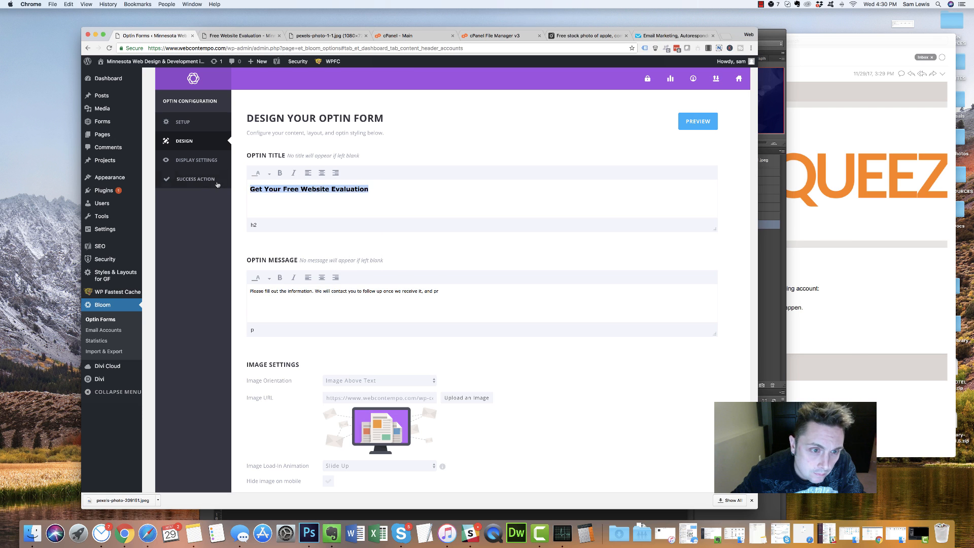
pyautogui.write('You')
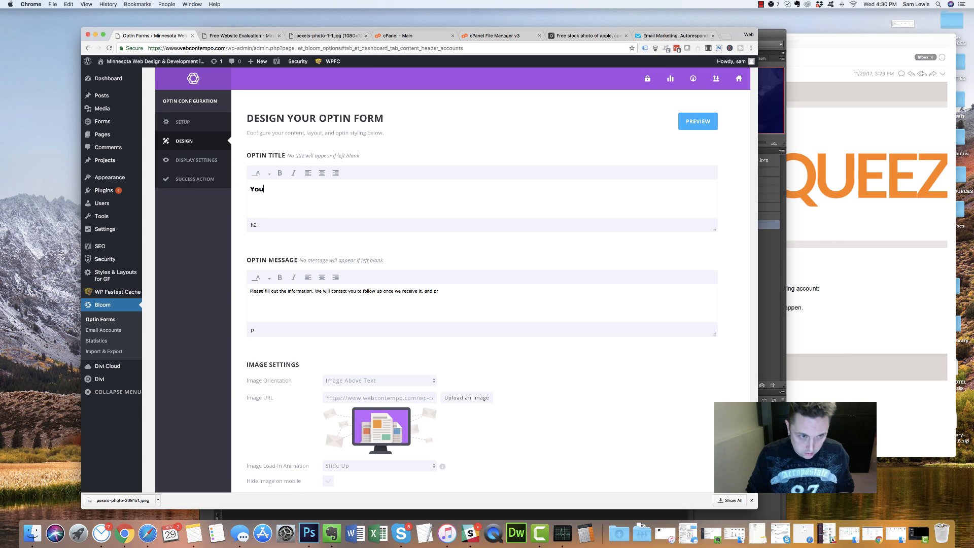
pyautogui.write("'re One Step Away")
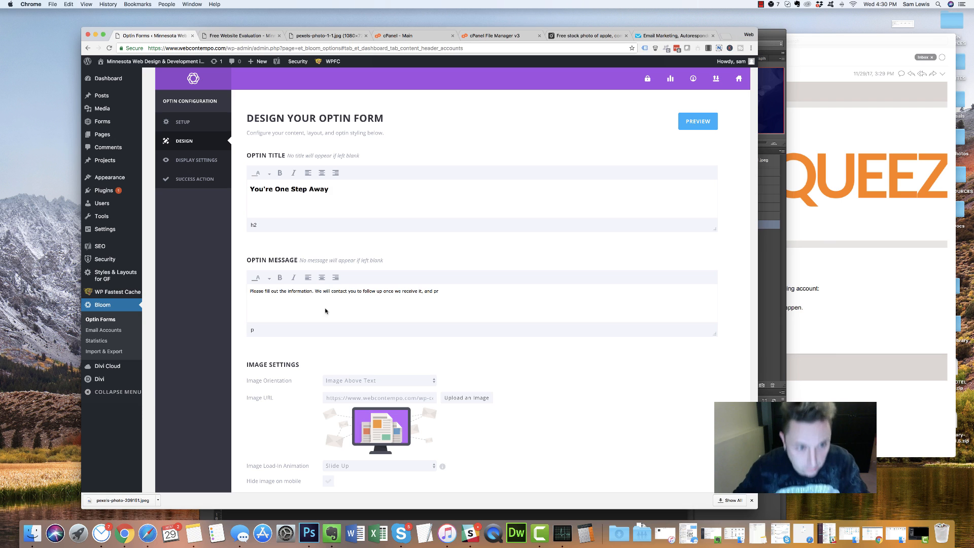
pyautogui.moveTo(459, 291); pyautogui.dragTo(249, 291)
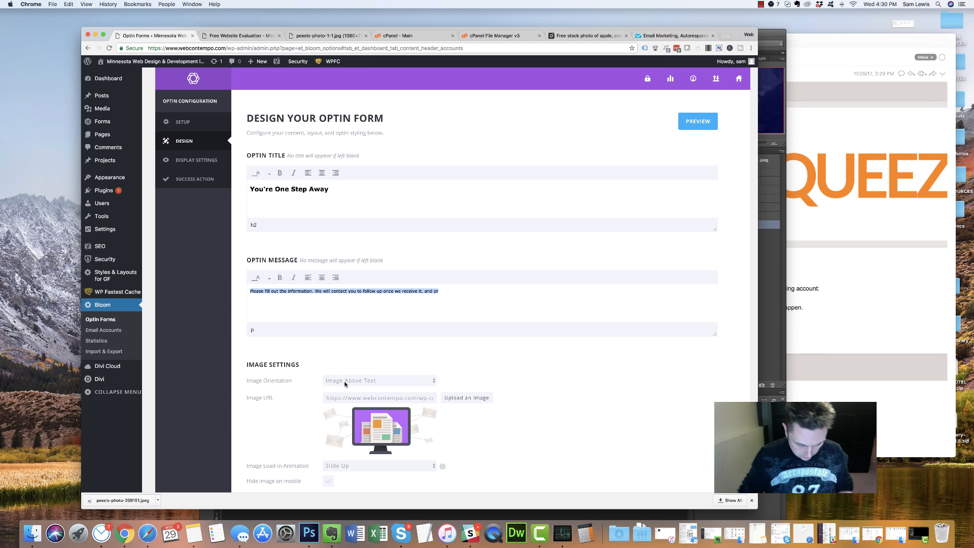
pyautogui.write('Please ')
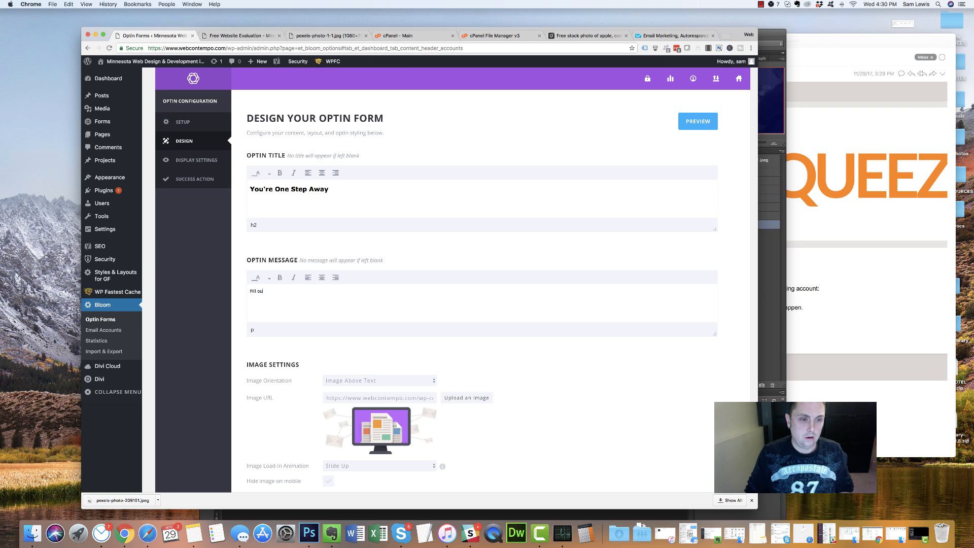
pyautogui.write('Fill out the information to receive u')
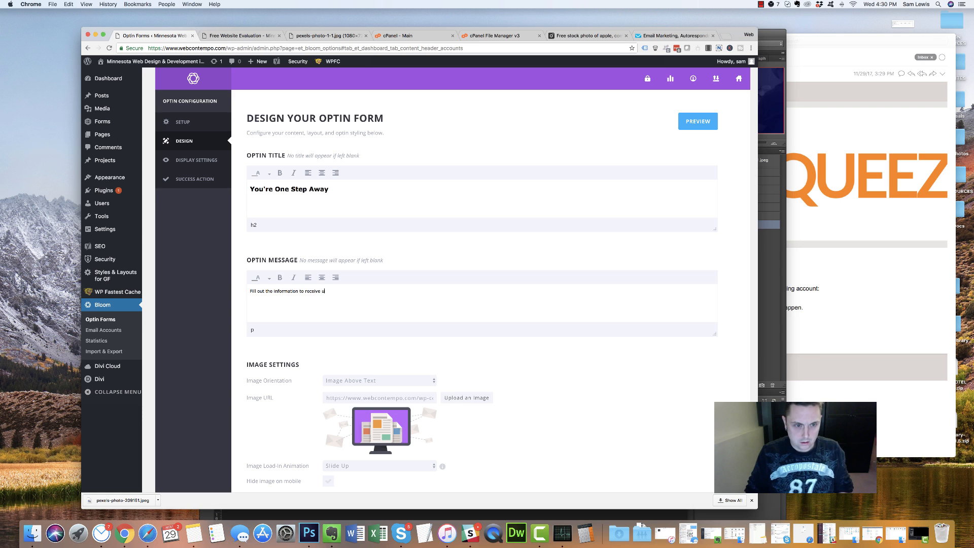
pyautogui.write('website re')
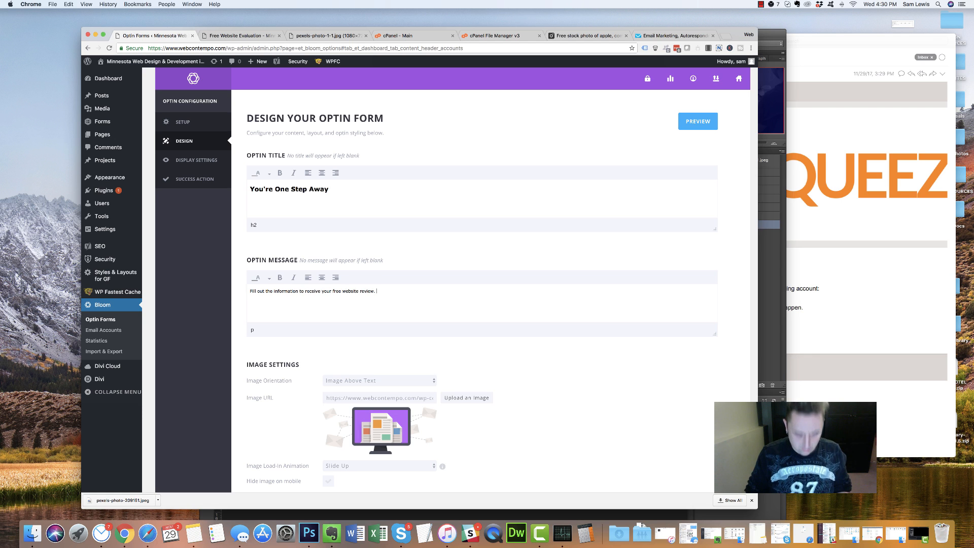
pyautogui.write('view. We will conta')
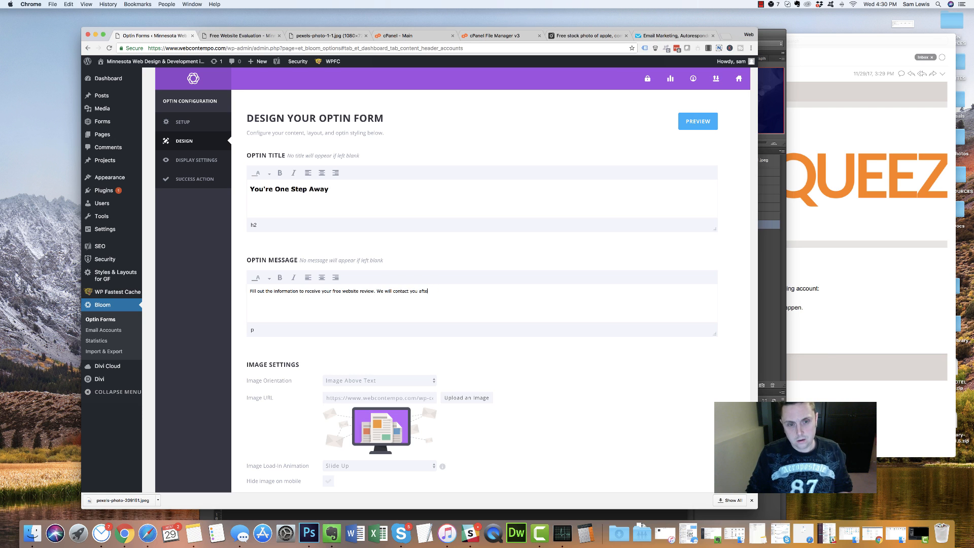
pyautogui.write('ct you via emai')
pyautogui.write('l after your')
pyautogui.press('BackSpace')
pyautogui.press('BackSpace')
pyautogui.press('BackSpace')
pyautogui.press('BackSpace')
pyautogui.write('we receive ')
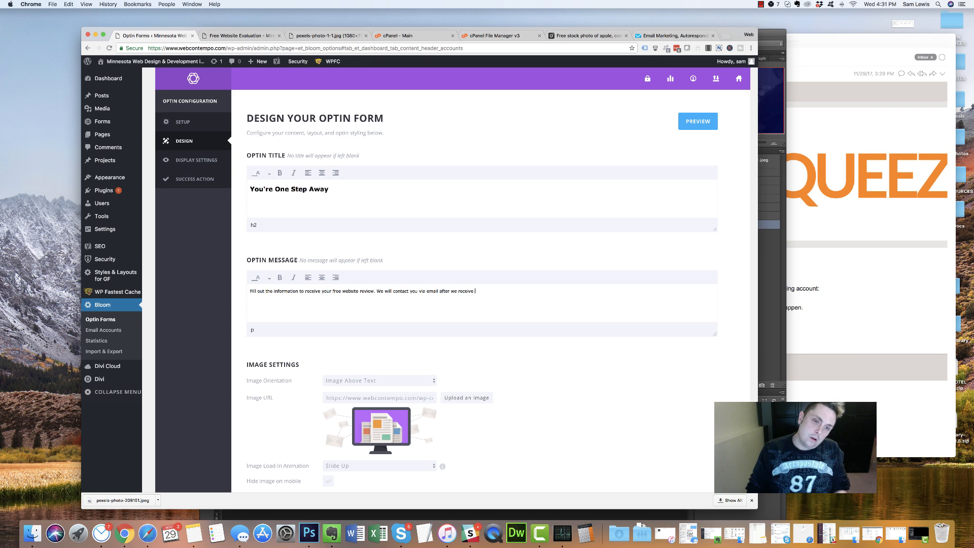
pyautogui.write('your submiss')
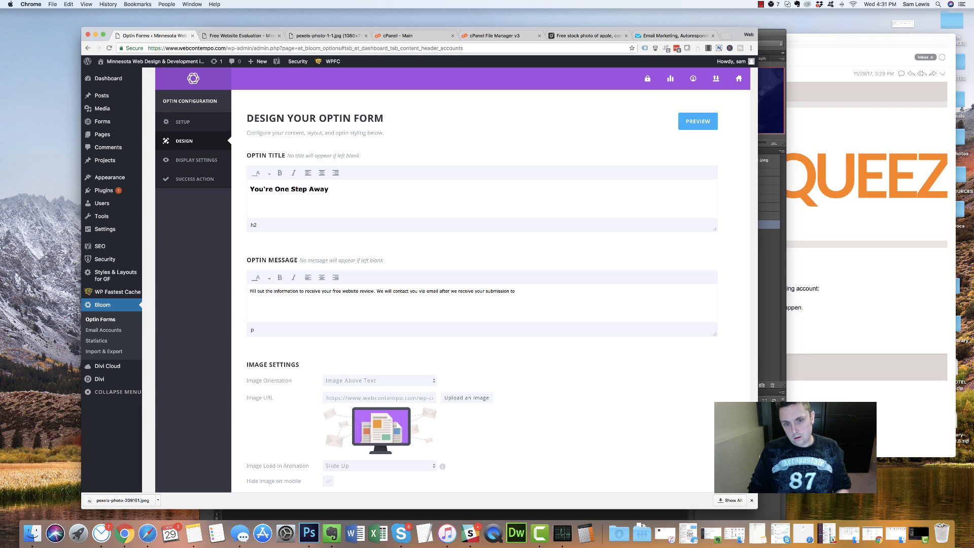
pyautogui.write('ion.')
pyautogui.scroll(-2, 394, 387)
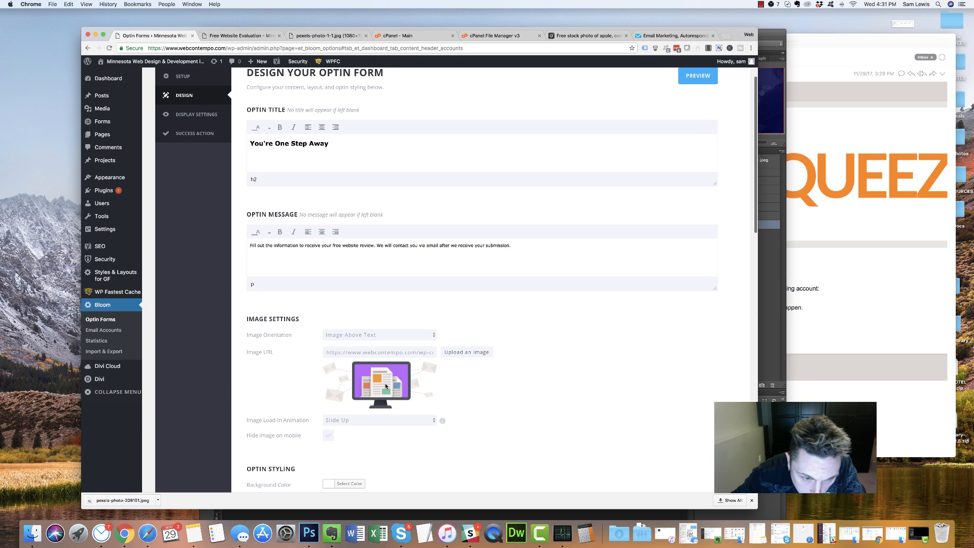
pyautogui.scroll(-1, 390, 380)
pyautogui.scroll(-4, 389, 380)
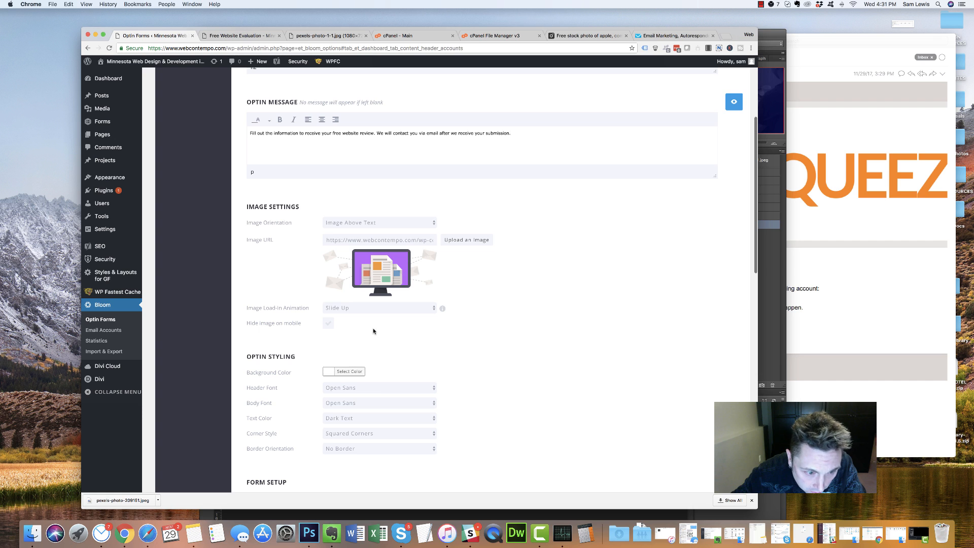
pyautogui.scroll(-3, 386, 378)
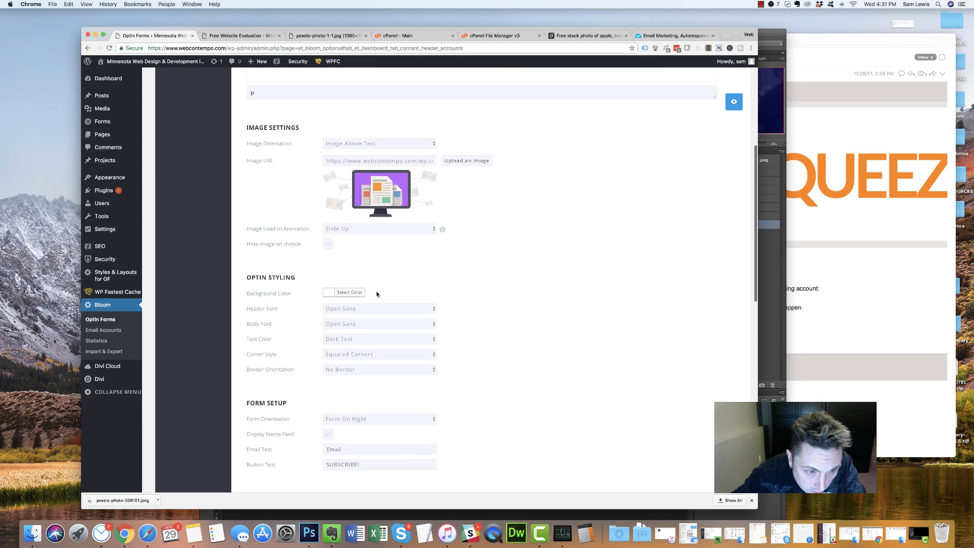
# Change the optin button label from SUBSCRIBE! to 'Get My Free Review'
pyautogui.scroll(-4, 375, 293)
pyautogui.scroll(-5, 376, 294)
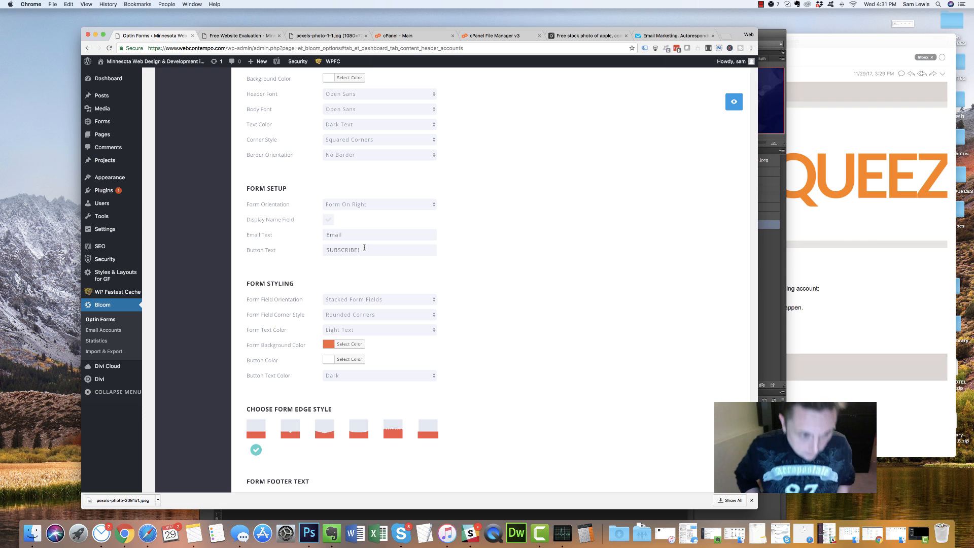
pyautogui.tripleClick(364, 248)
pyautogui.write('Give Me My')
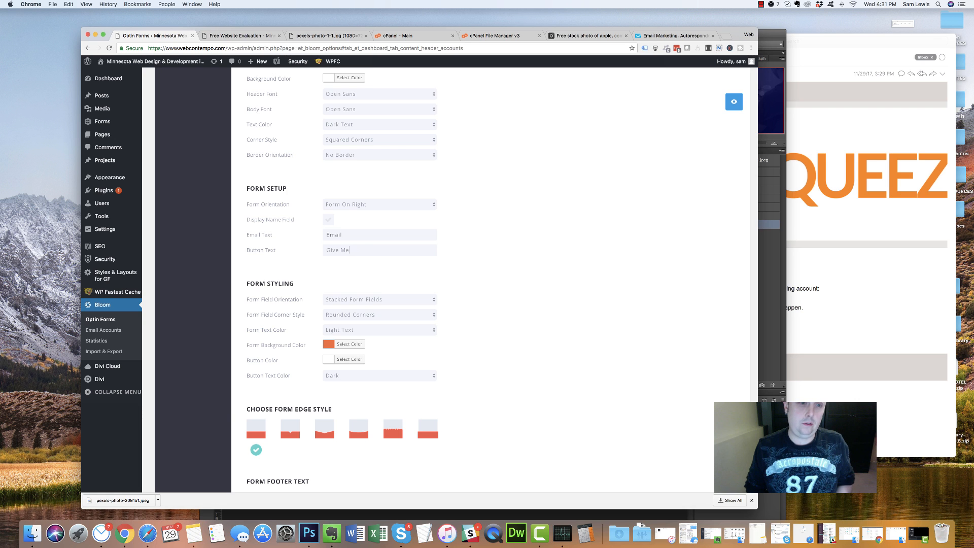
pyautogui.press('BackSpace')
pyautogui.write('et M')
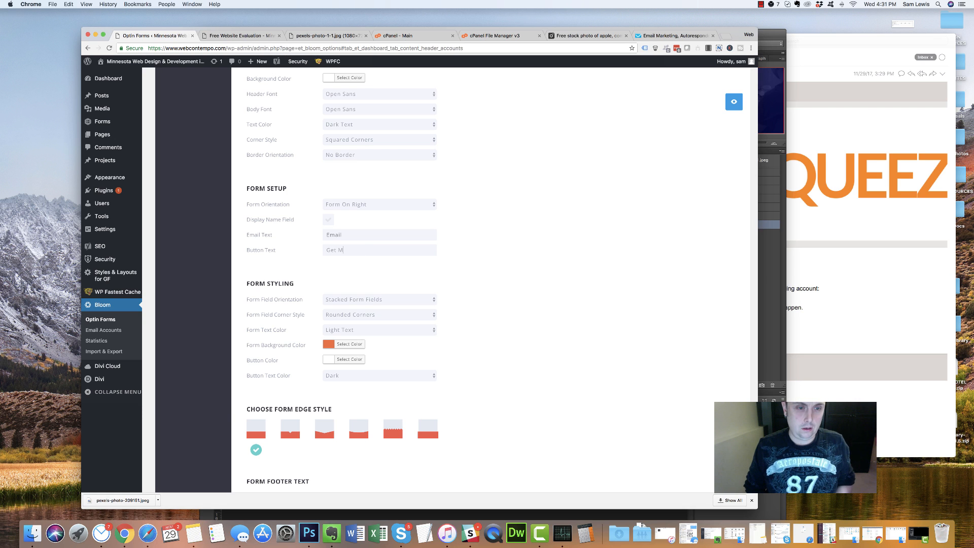
pyautogui.write('y Free Review')
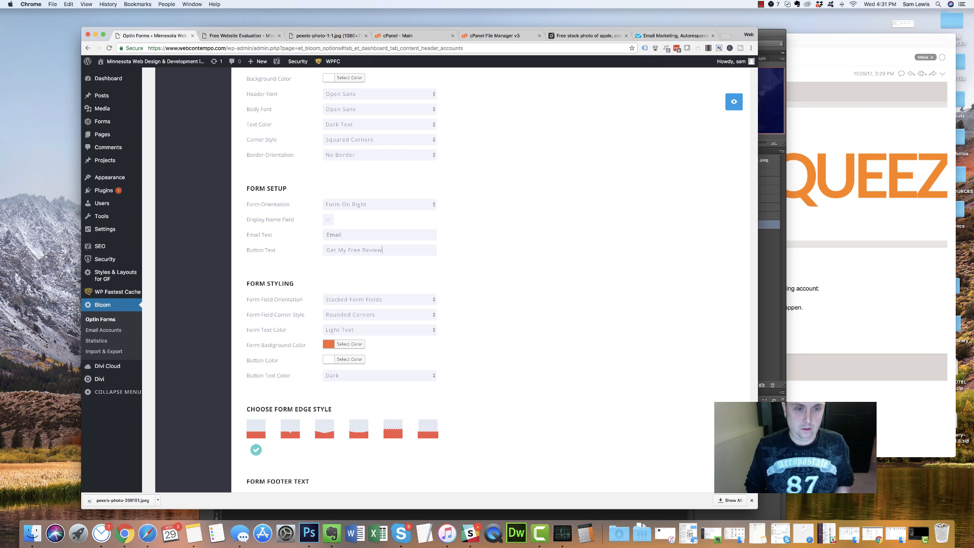
# Set the form background colour to red (#dd3333)
pyautogui.click(350, 346)
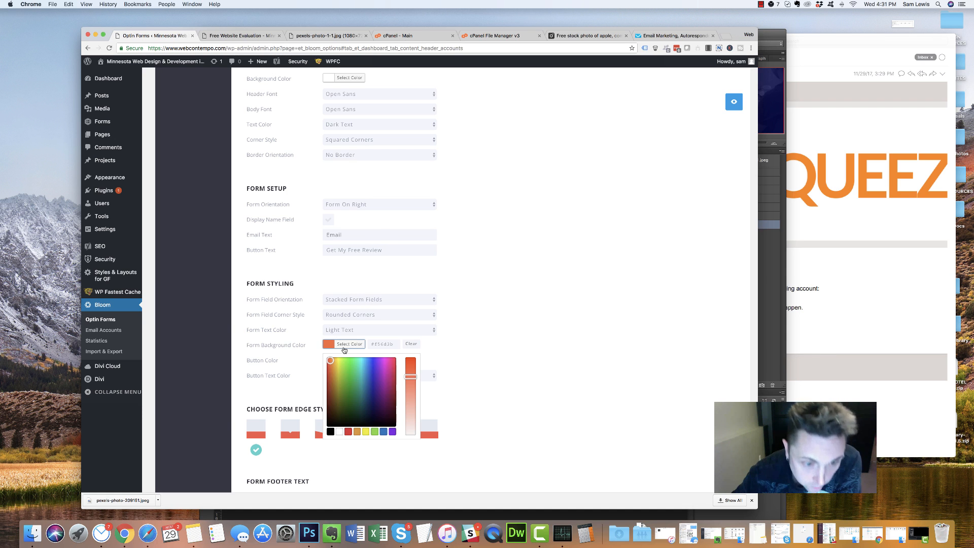
pyautogui.click(349, 432)
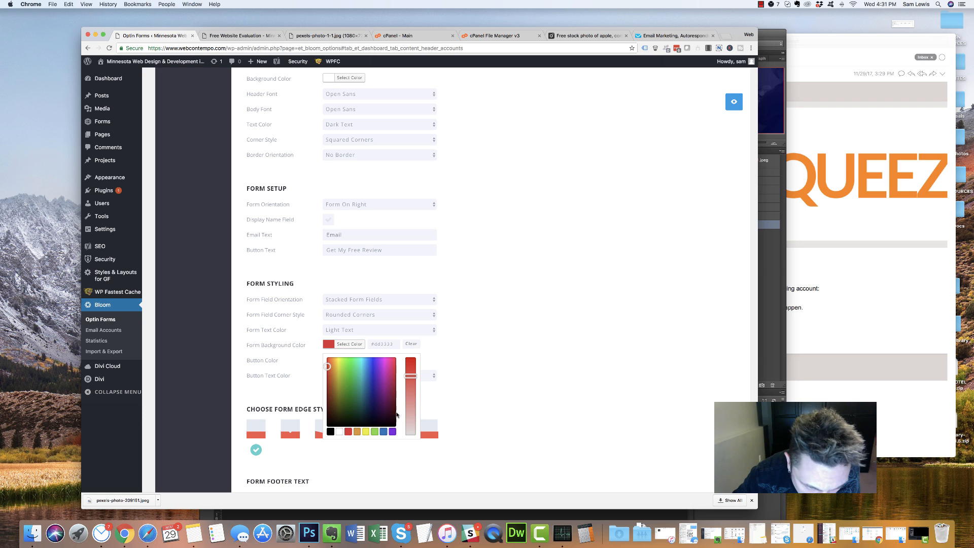
pyautogui.scroll(-3, 396, 414)
pyautogui.click(357, 366)
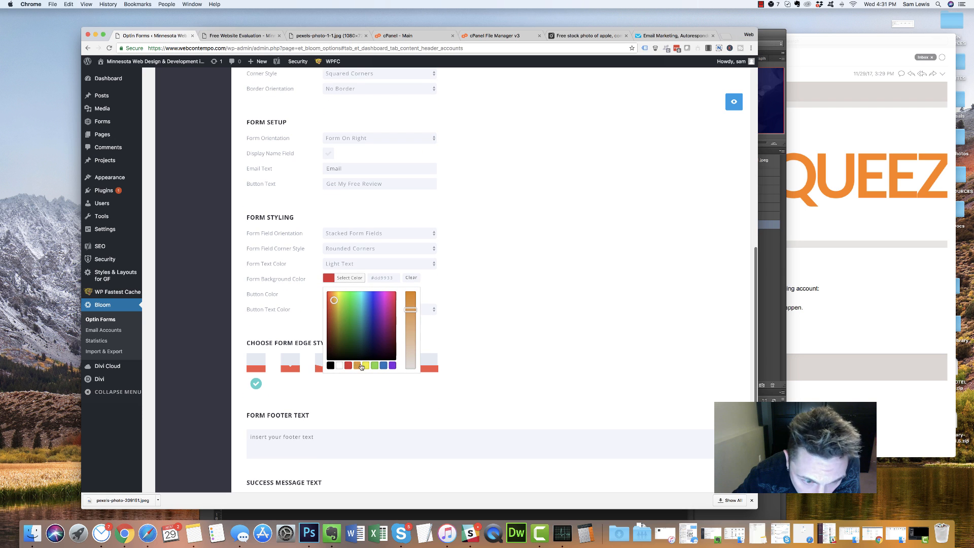
pyautogui.click(374, 366)
pyautogui.click(349, 366)
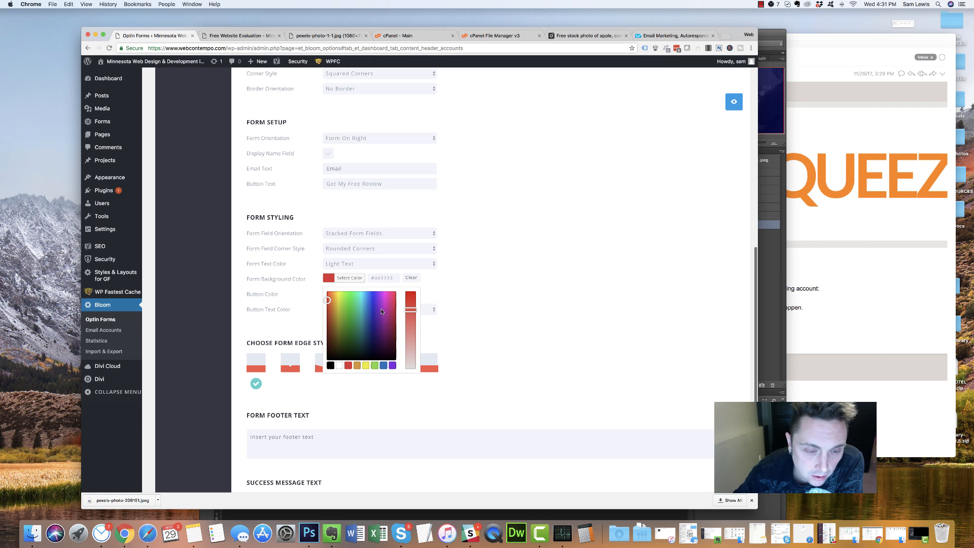
pyautogui.click(312, 301)
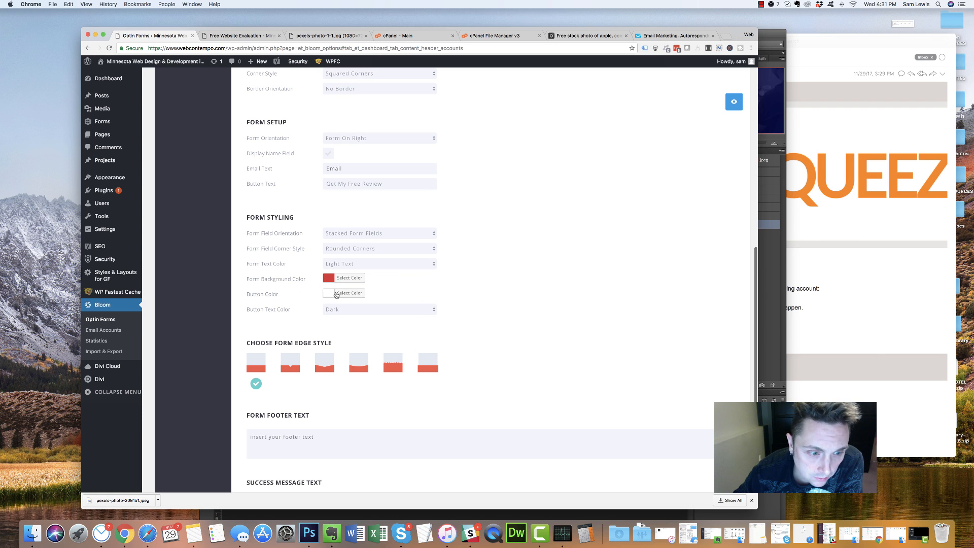
pyautogui.scroll(-5, 284, 322)
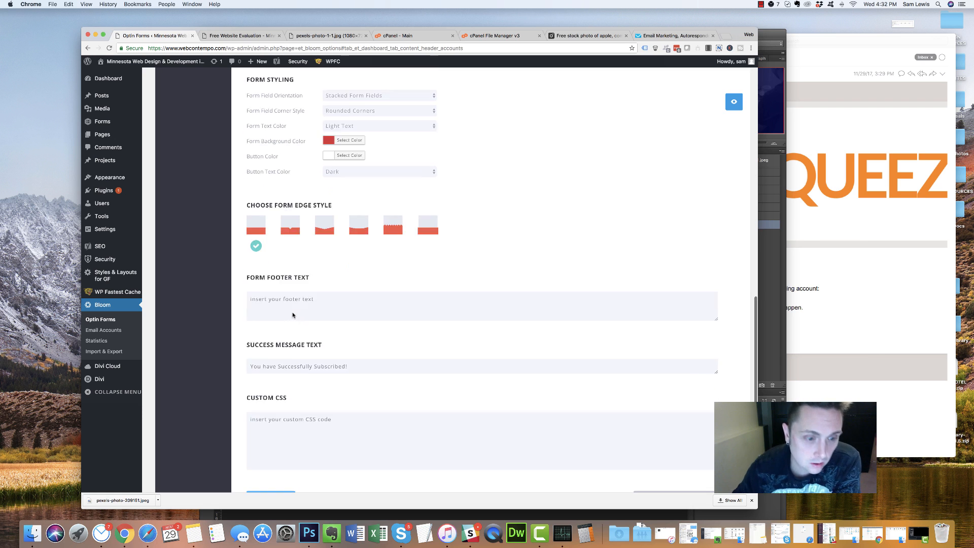
# Enter the privacy note and thank-you success message, switch to the second form edge style, and continue to Display Settings
pyautogui.scroll(-2, 309, 307)
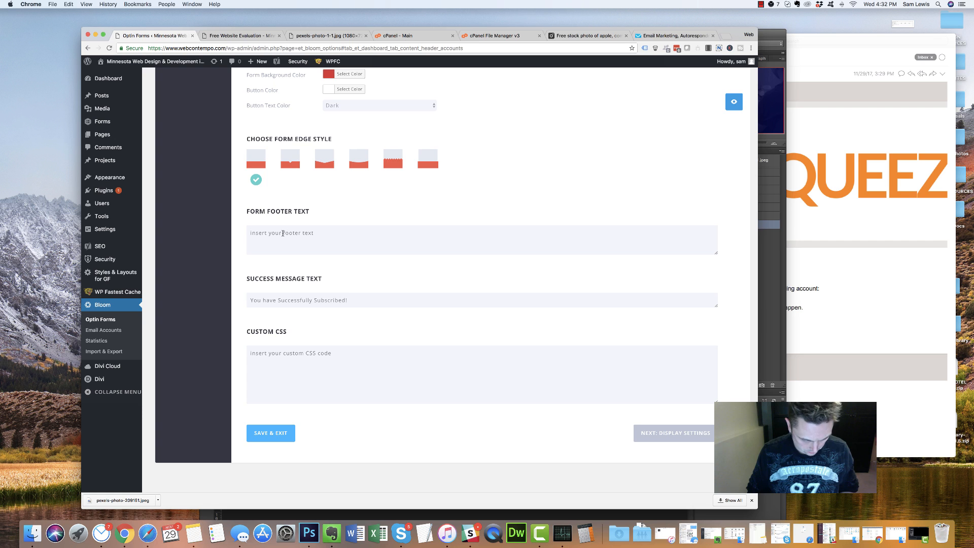
pyautogui.write('Your Informa')
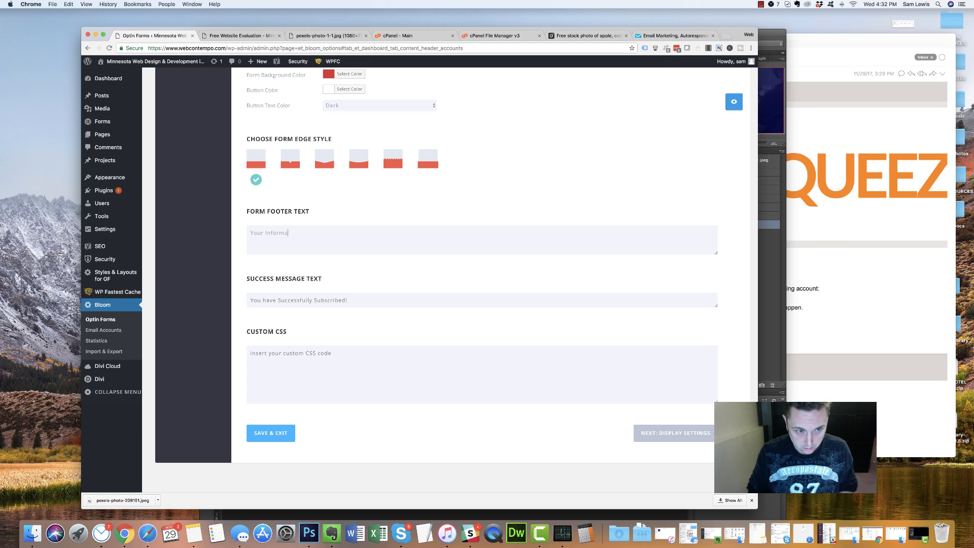
pyautogui.write('tion is Priva')
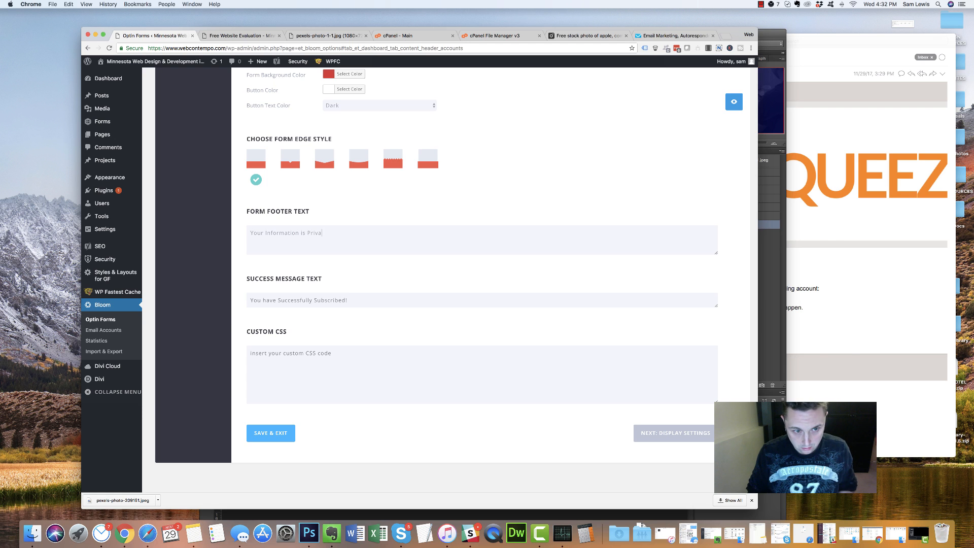
pyautogui.write('te and Will Not Be Shared.')
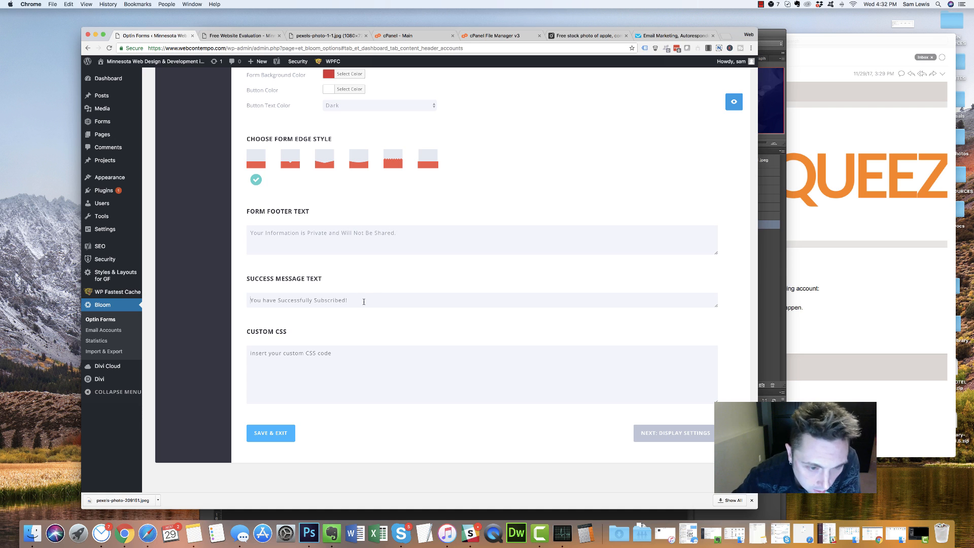
pyautogui.write('Tha')
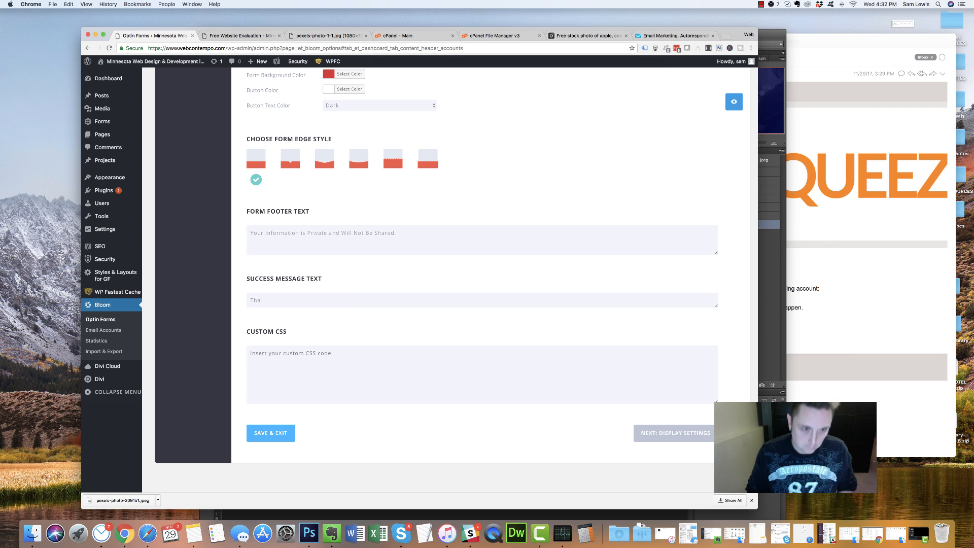
pyautogui.write('nk You! We will')
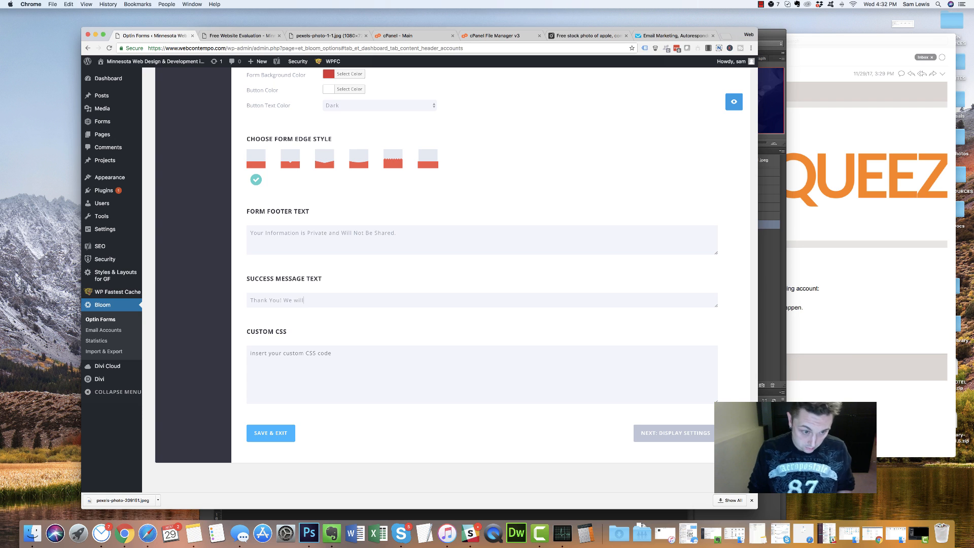
pyautogui.write(' be in touch')
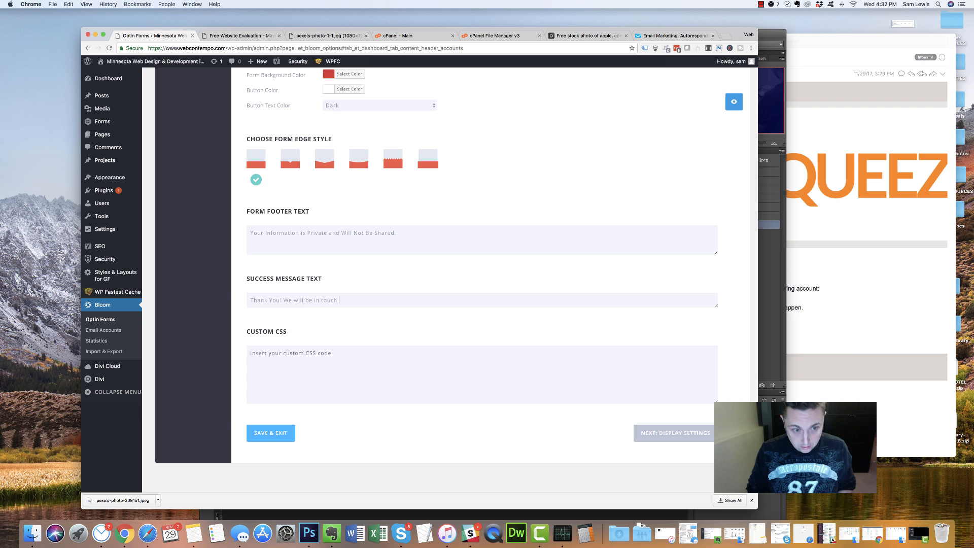
pyautogui.write(' as ')
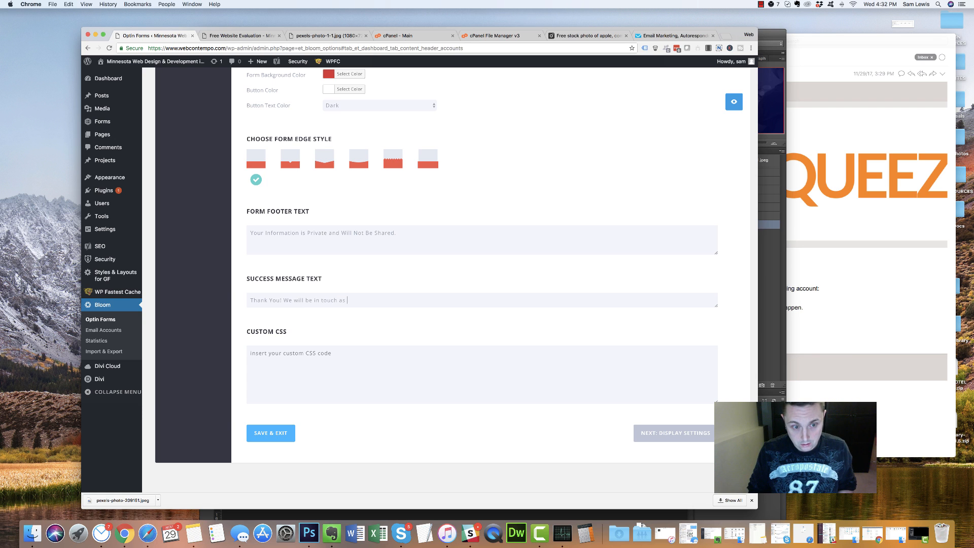
pyautogui.write('soon as possible to follow up regarding your site evaluation.')
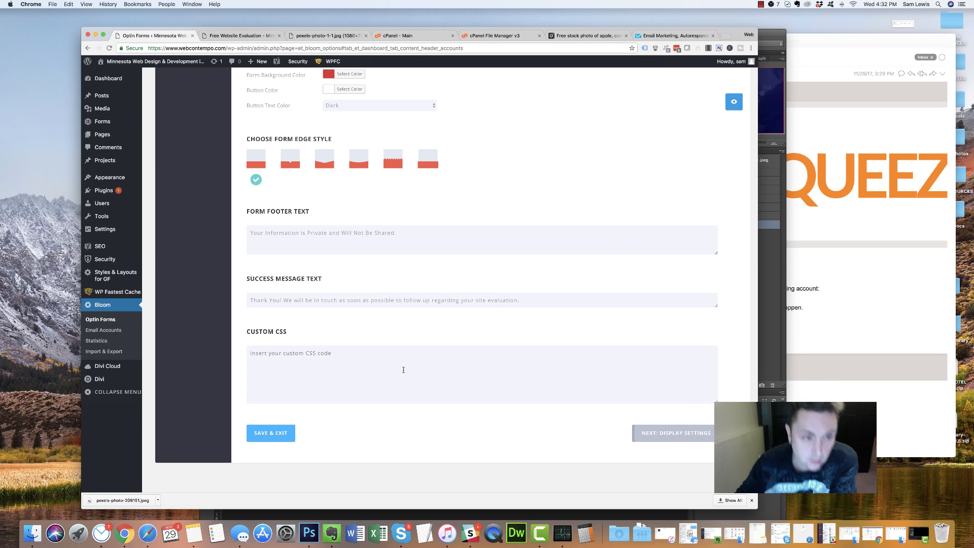
pyautogui.click(295, 164)
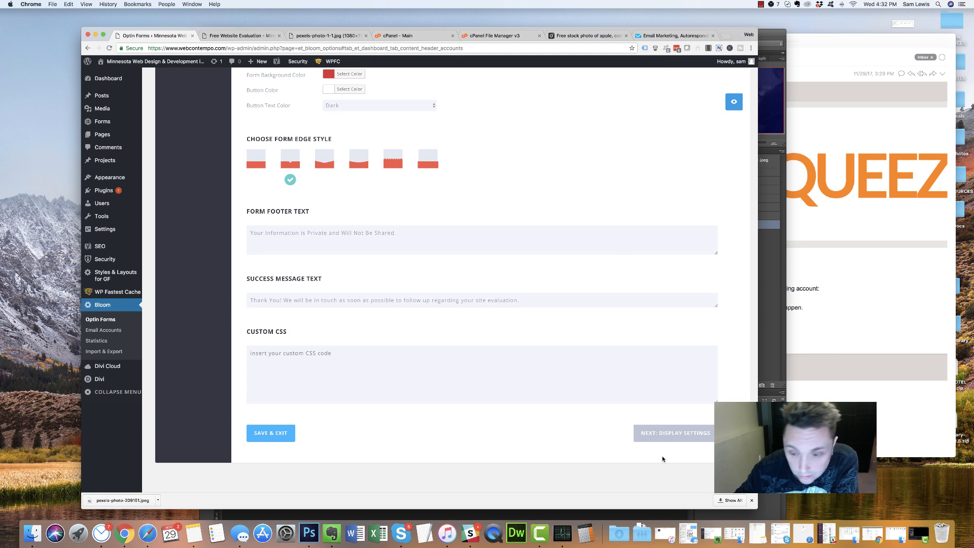
pyautogui.click(654, 436)
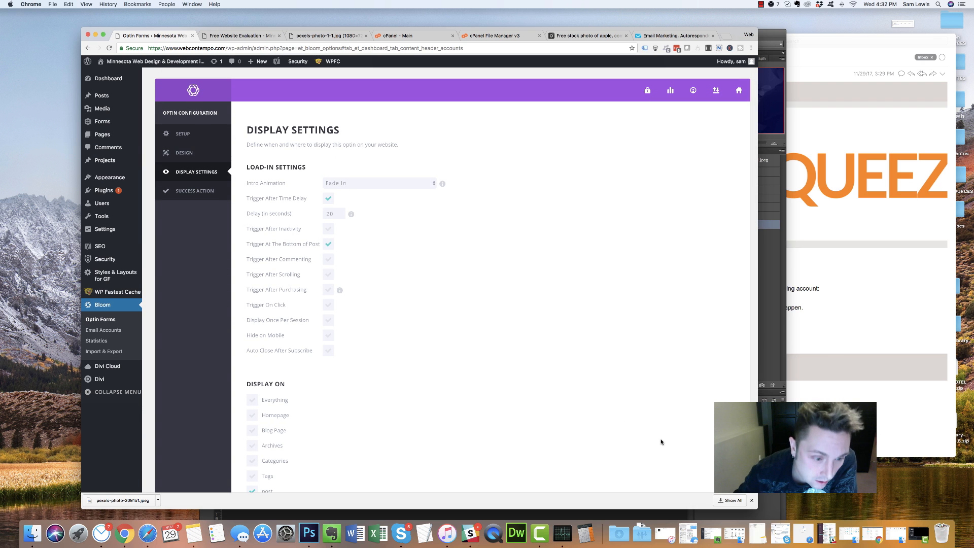
# Trigger the optin only on click, turn off the bottom-of-post and time-delay triggers, and review the CSS selector help
pyautogui.click(329, 304)
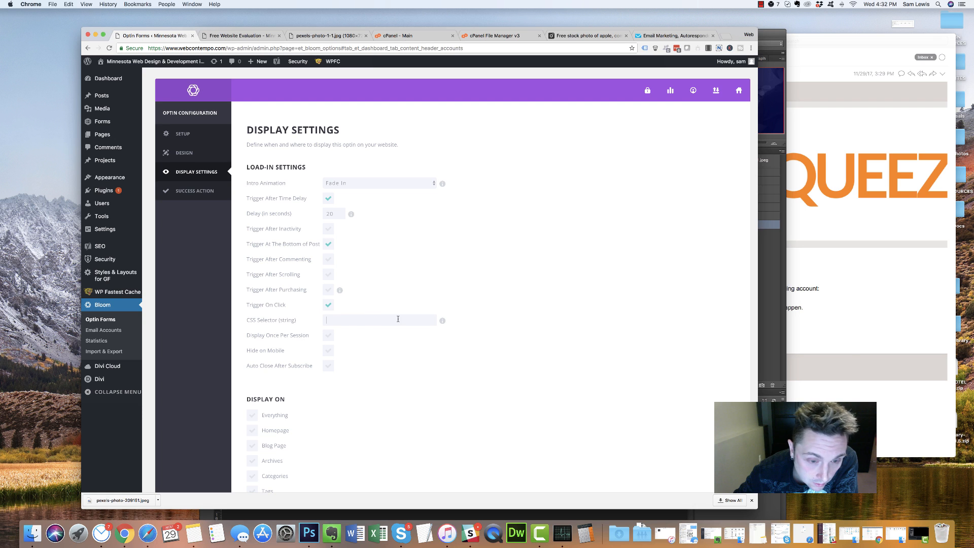
pyautogui.click(443, 321)
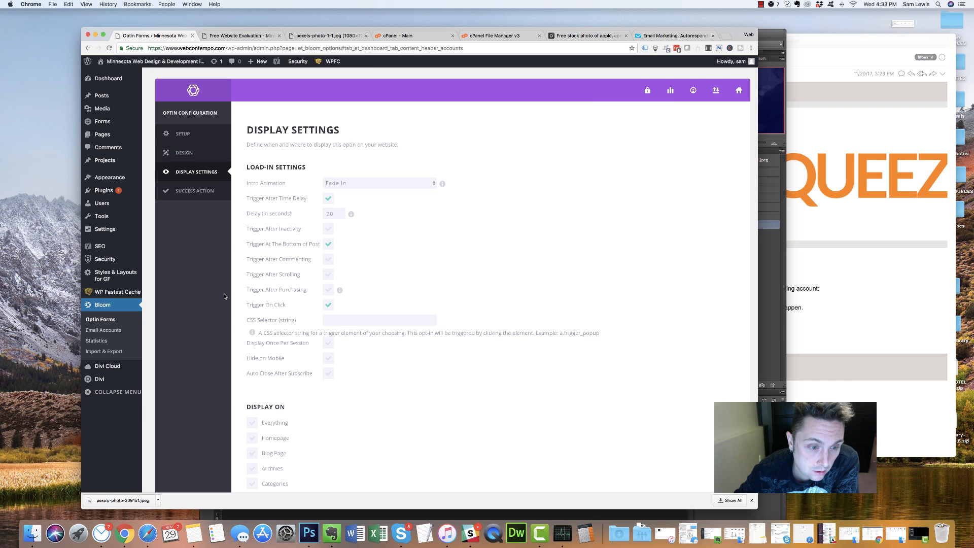
pyautogui.click(328, 244)
pyautogui.click(326, 201)
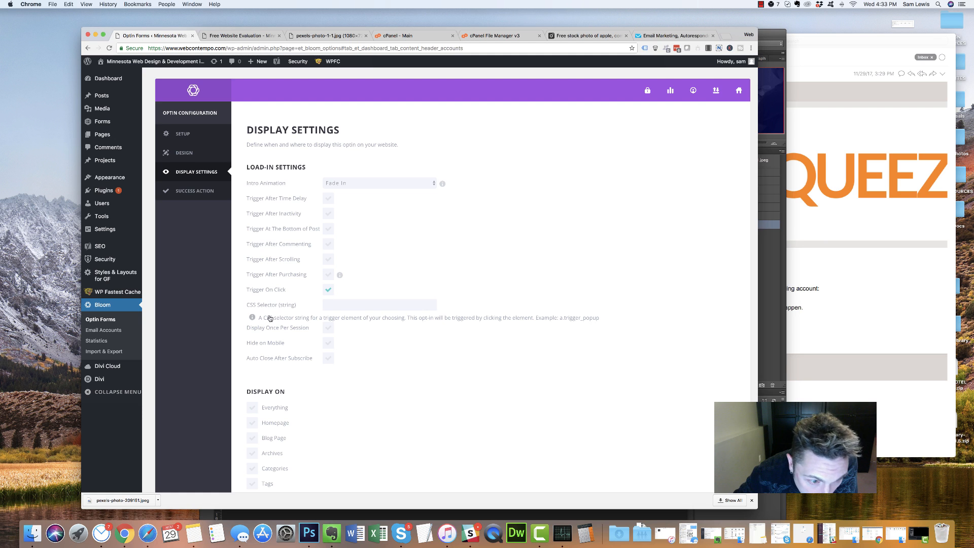
pyautogui.click(252, 318)
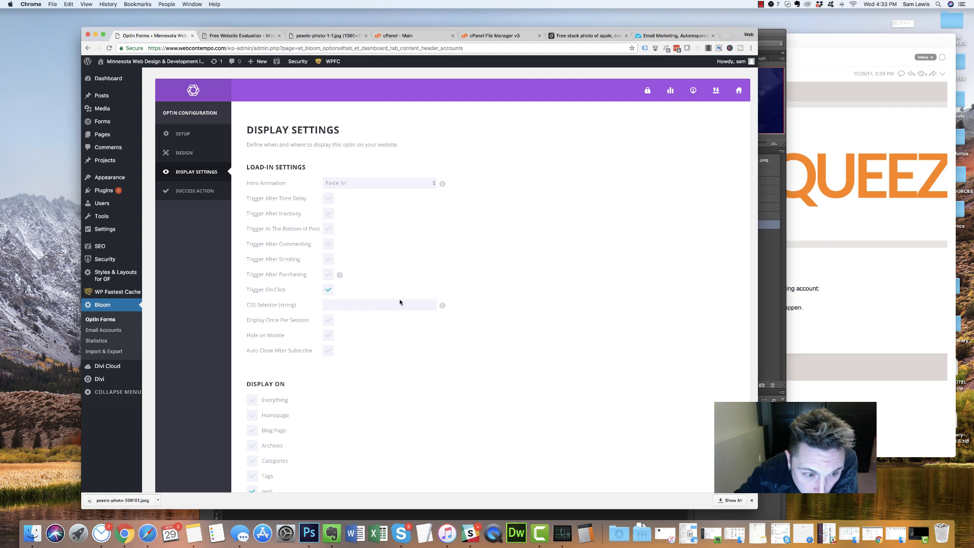
pyautogui.click(442, 303)
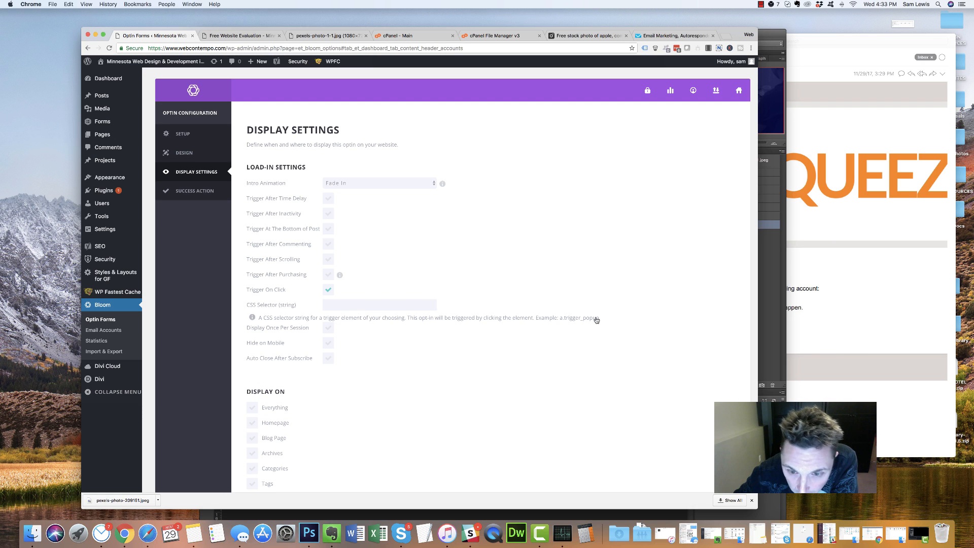
pyautogui.moveTo(644, 322); pyautogui.dragTo(538, 324)
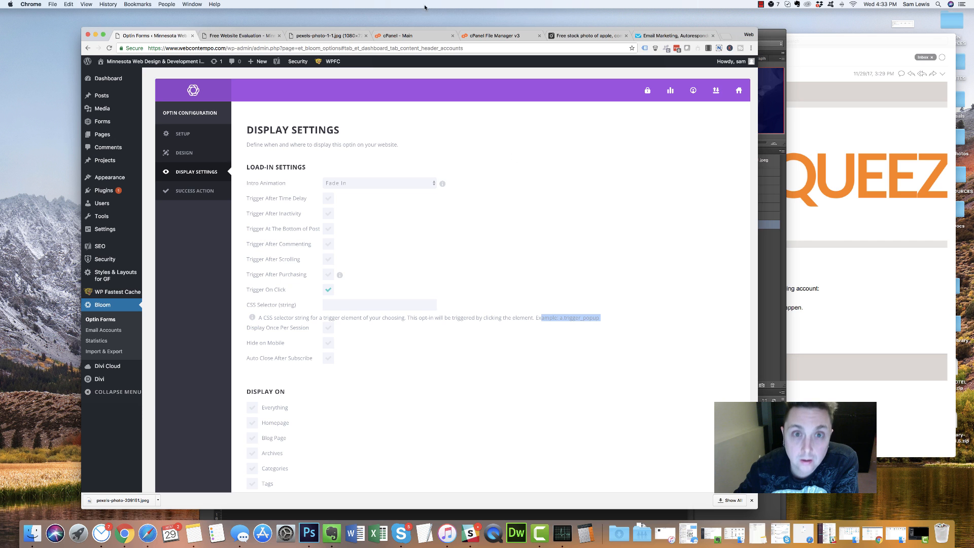
pyautogui.click(277, 39)
# Inspect the GET INSTANT ACCESS button's HTML to find its super-simple-optin id, then return to the optin settings
pyautogui.rightClick(443, 323)
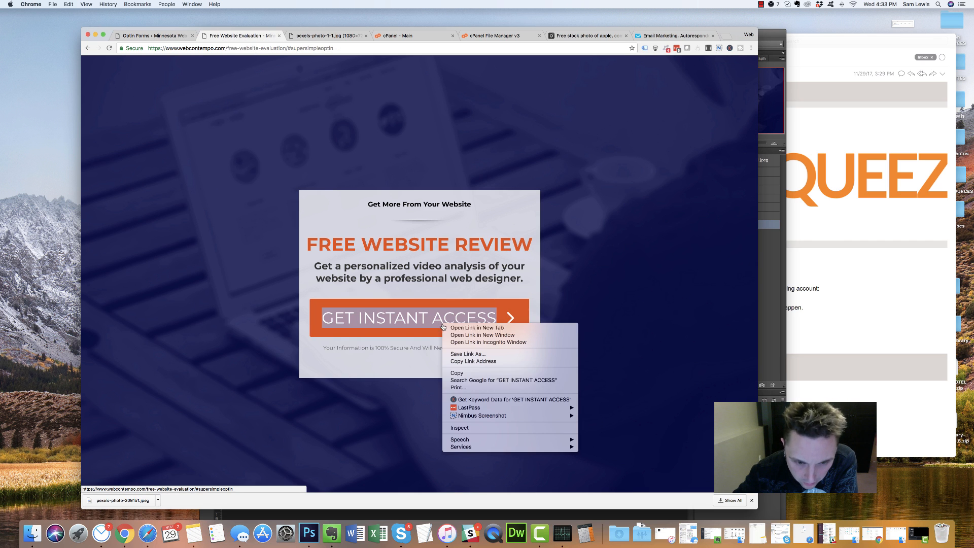
pyautogui.click(464, 430)
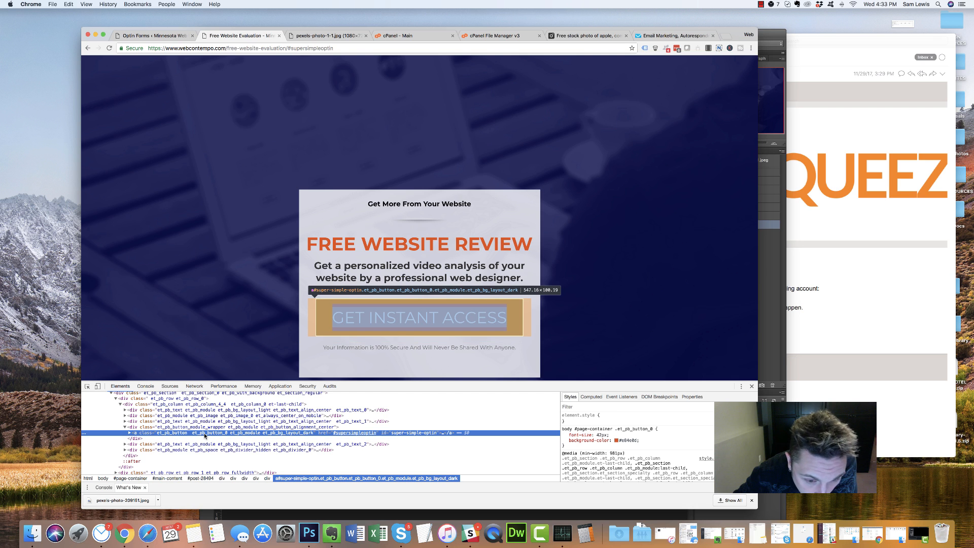
pyautogui.click(159, 35)
pyautogui.click(246, 35)
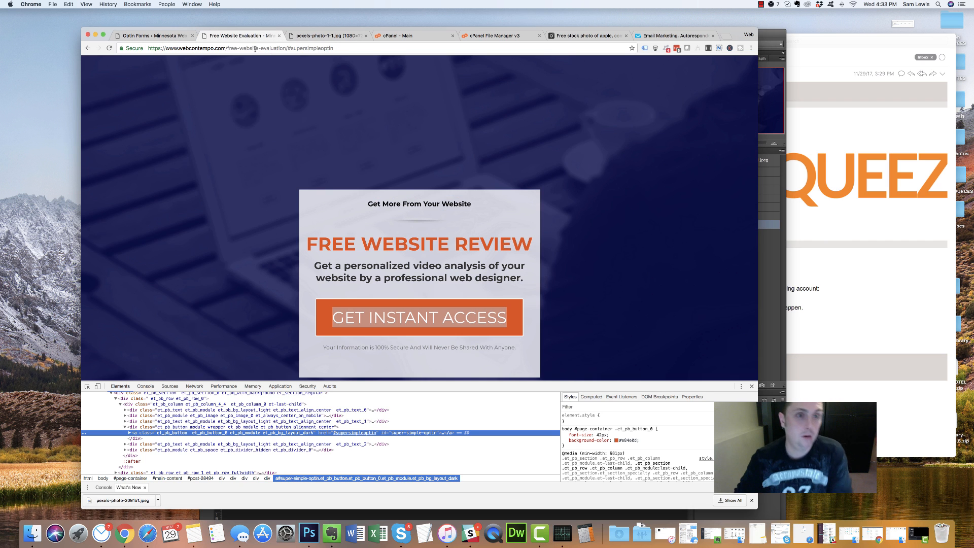
pyautogui.click(155, 35)
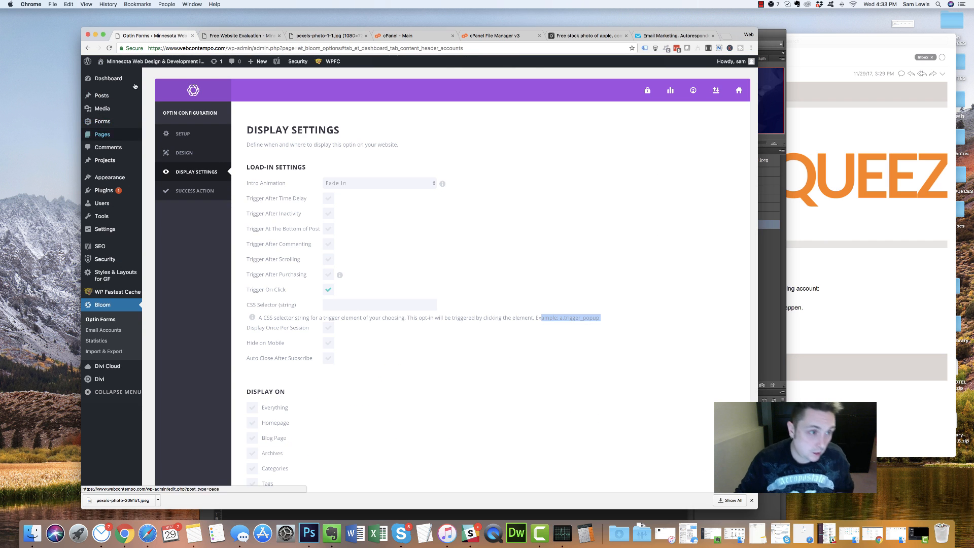
# Open All Pages in a new tab and edit the Free Website Evaluation page
pyautogui.moveTo(103, 80)
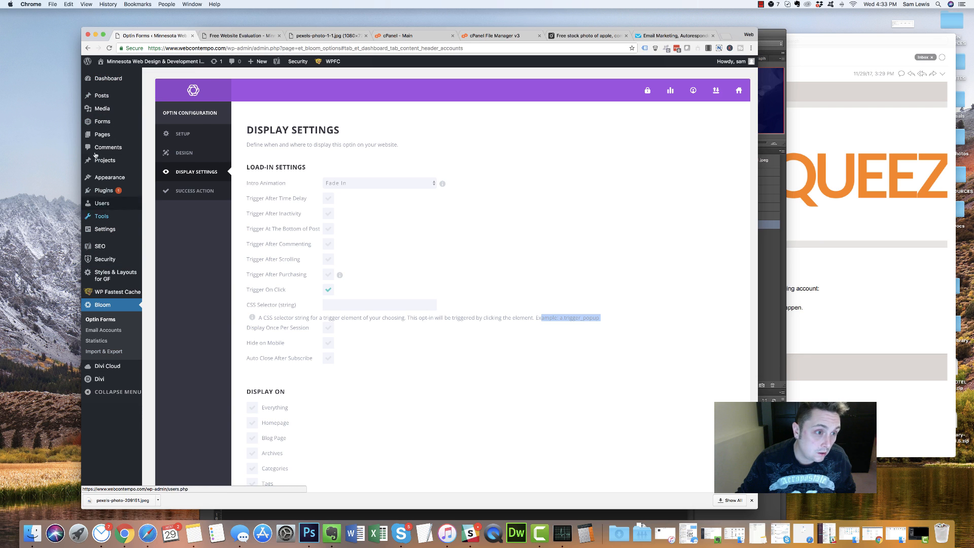
pyautogui.moveTo(103, 135)
pyautogui.keyDown('super'); pyautogui.click(157, 135); pyautogui.keyUp('super')
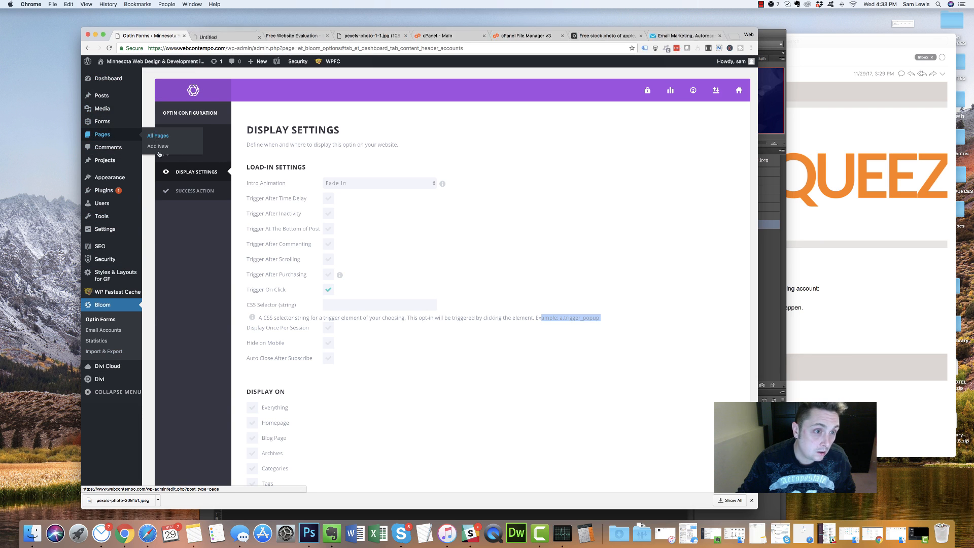
pyautogui.click(208, 36)
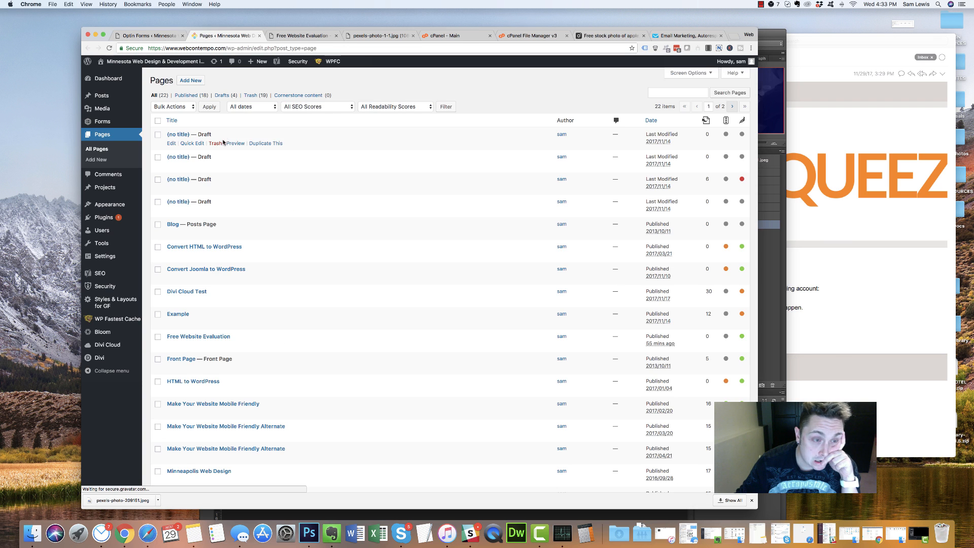
pyautogui.click(171, 344)
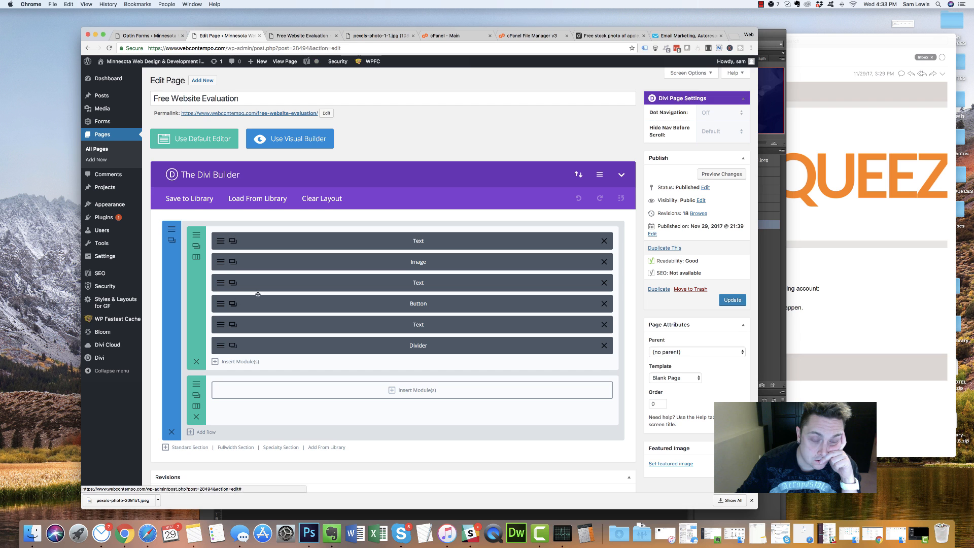
pyautogui.scroll(-3, 256, 293)
# Replace the Button module's CSS ID super-simple-optin with CSS class popup-eval and update the page
pyautogui.click(221, 250)
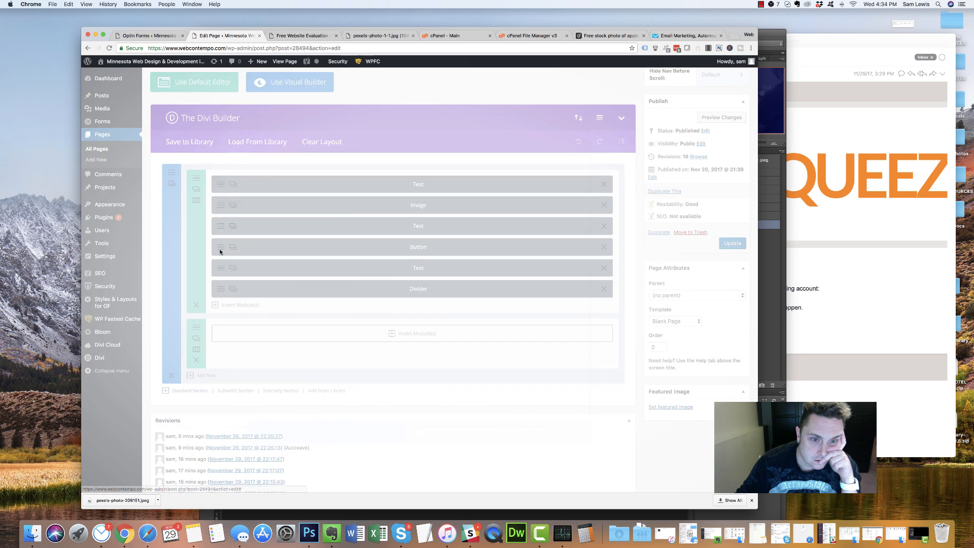
pyautogui.click(334, 131)
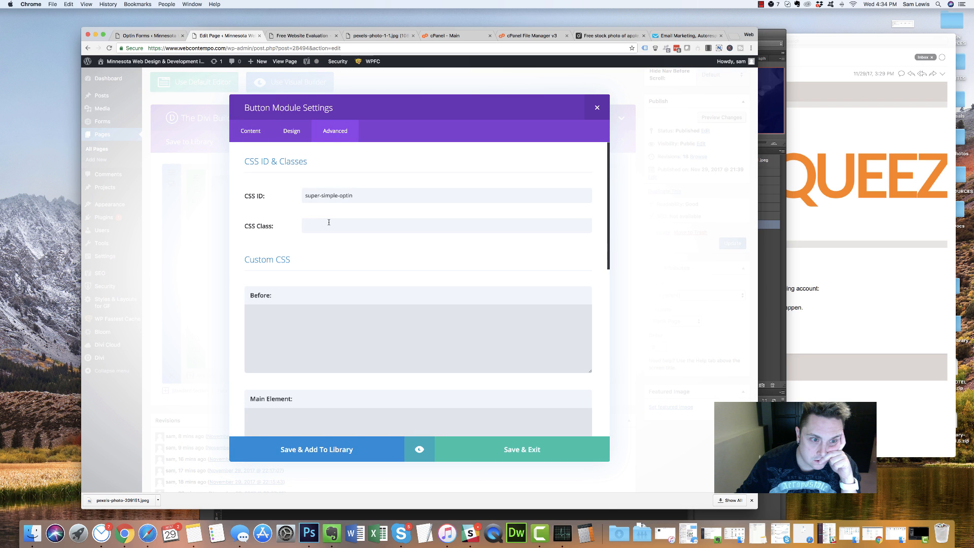
pyautogui.click(305, 224)
pyautogui.moveTo(360, 195); pyautogui.dragTo(218, 204)
pyautogui.write('=')
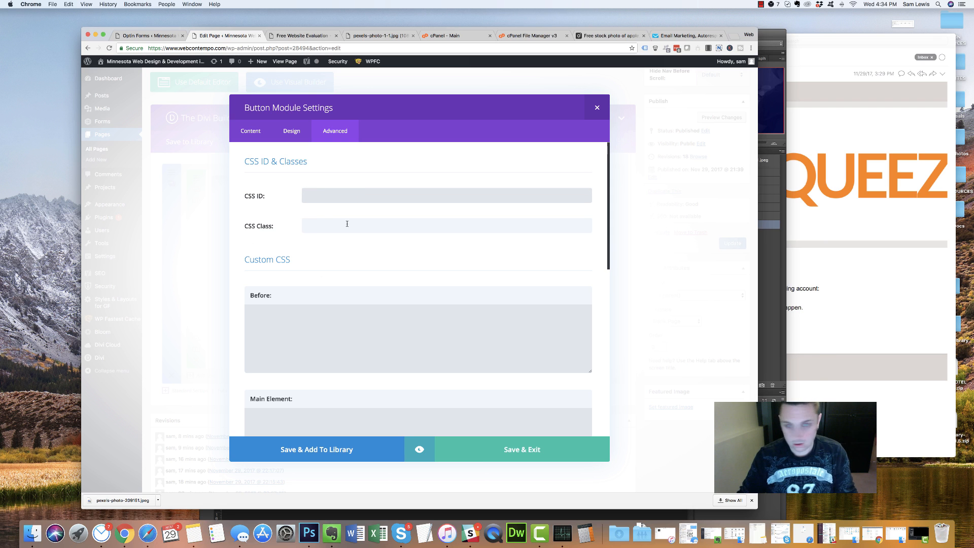
pyautogui.click(345, 225)
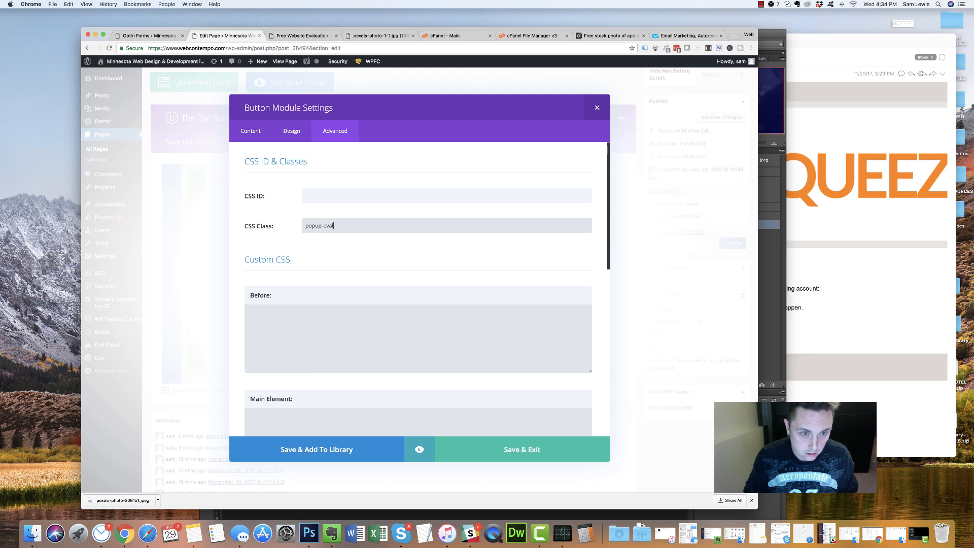
pyautogui.click(483, 446)
pyautogui.click(731, 247)
pyautogui.click(294, 37)
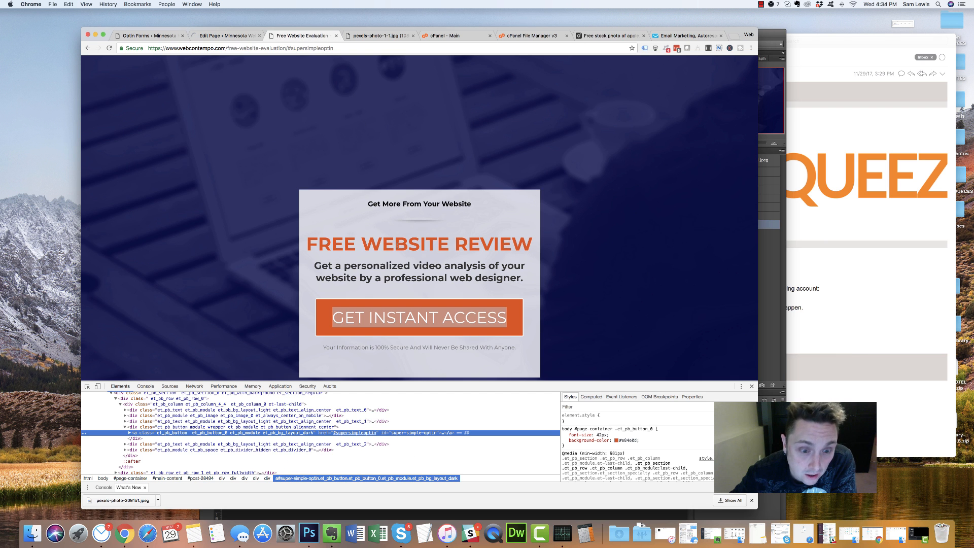
# Enter a.popup-eval as the click-trigger CSS selector, leaving auto close after subscribe off
pyautogui.click(226, 35)
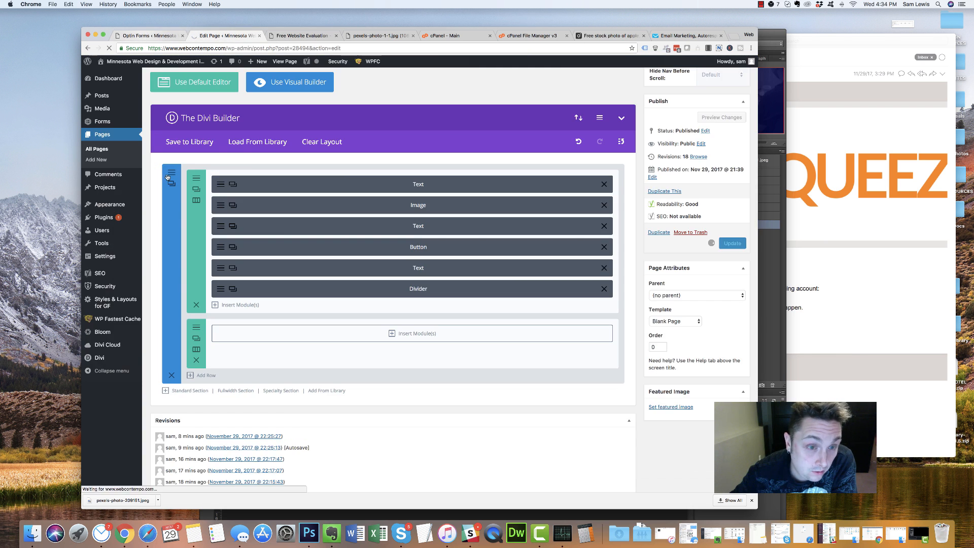
pyautogui.click(150, 36)
pyautogui.click(344, 304)
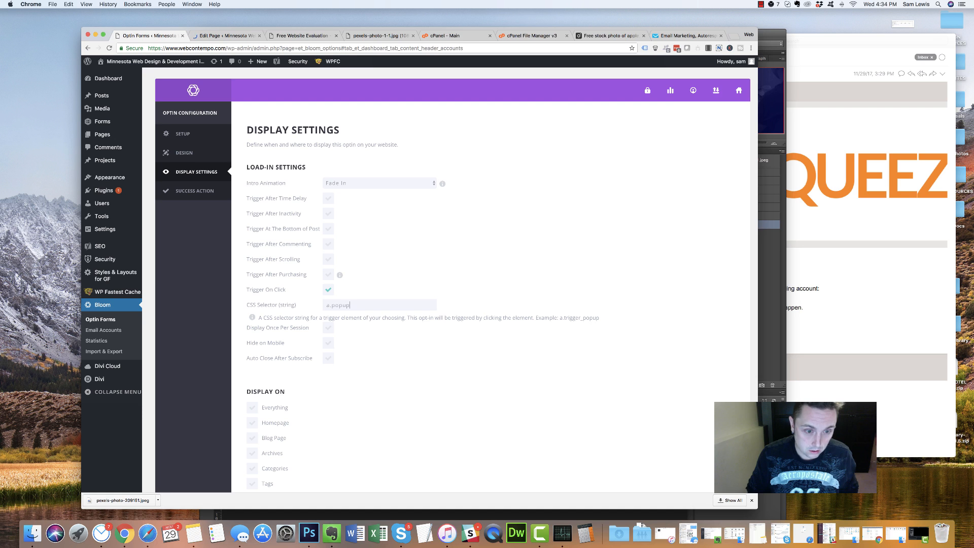
pyautogui.write('a.popup-eval')
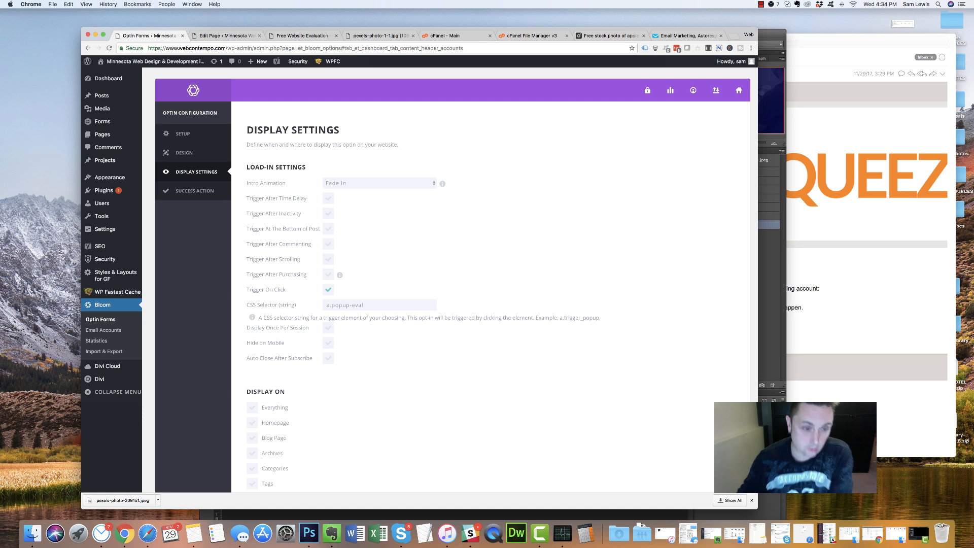
pyautogui.click(331, 359)
pyautogui.click(328, 358)
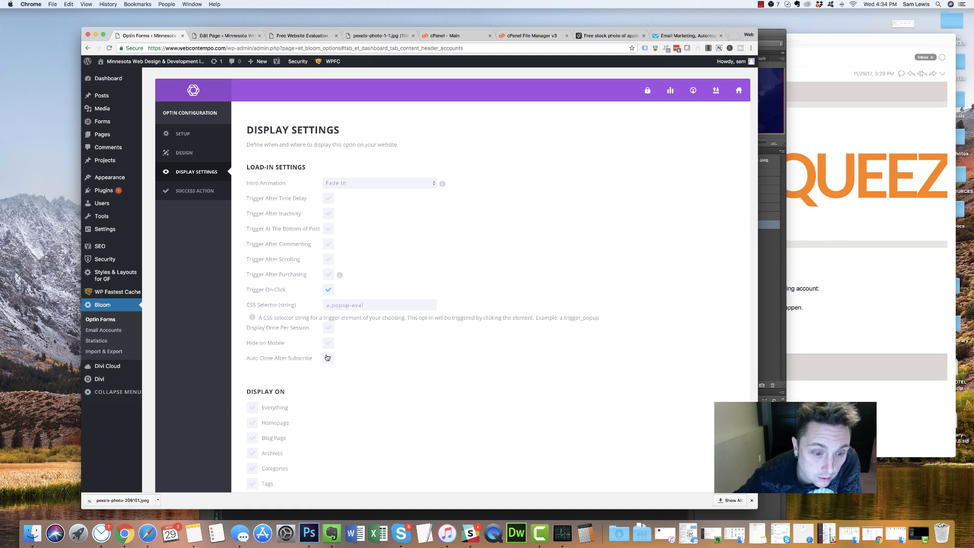
# Stop displaying the optin on posts
pyautogui.scroll(-1, 327, 358)
pyautogui.scroll(-10, 347, 358)
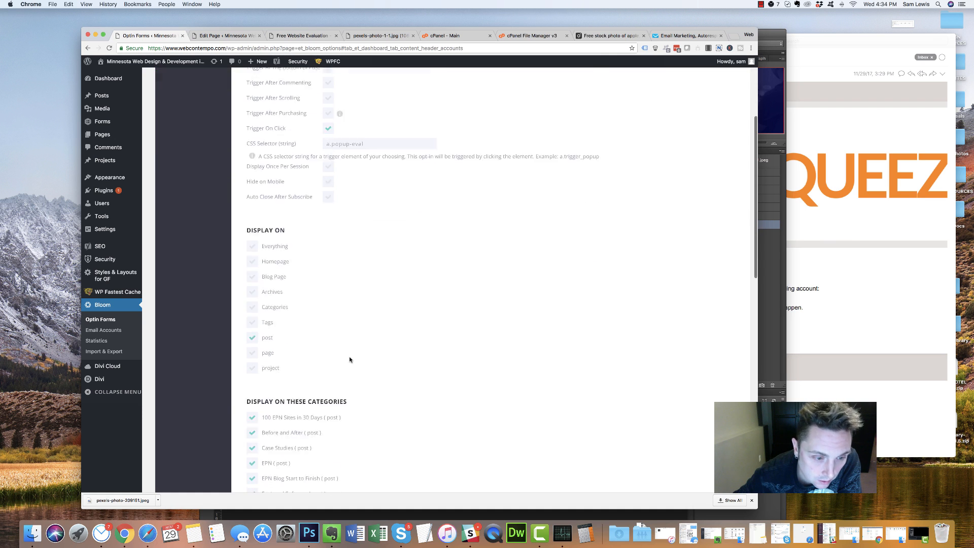
pyautogui.scroll(-12, 314, 350)
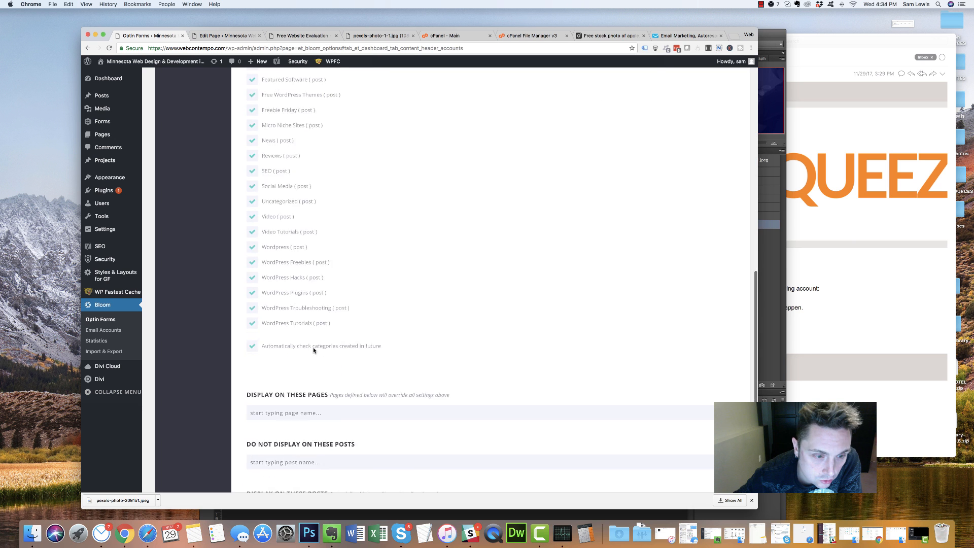
pyautogui.scroll(15, 313, 347)
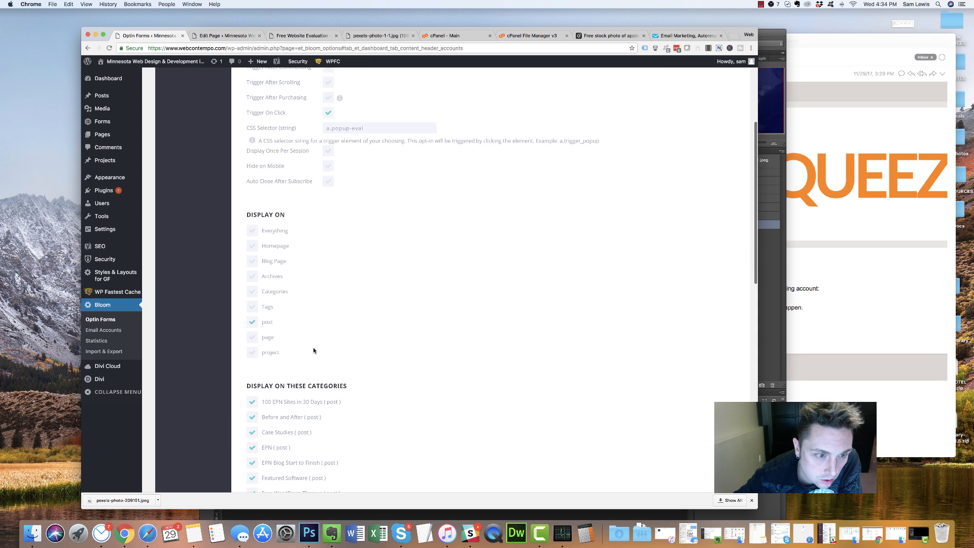
pyautogui.click(252, 322)
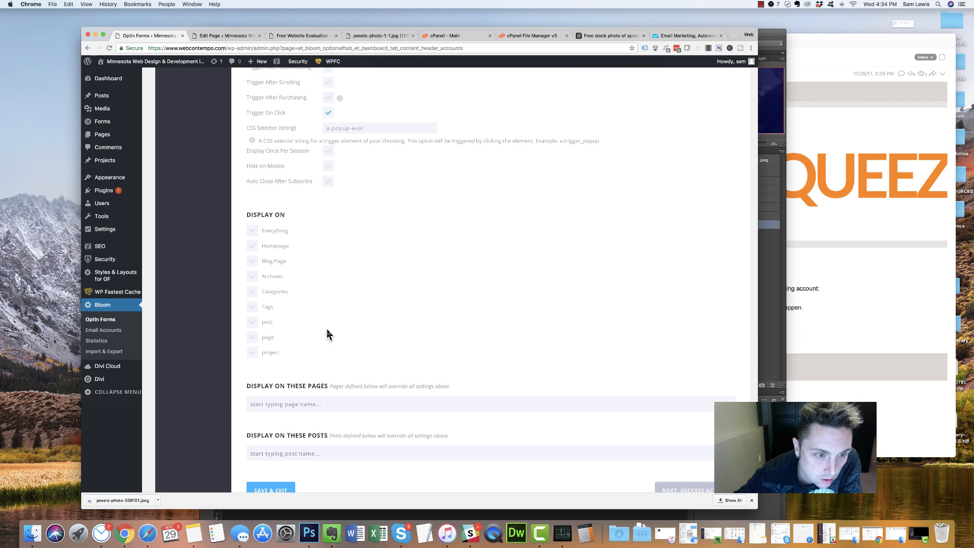
pyautogui.scroll(-3, 327, 332)
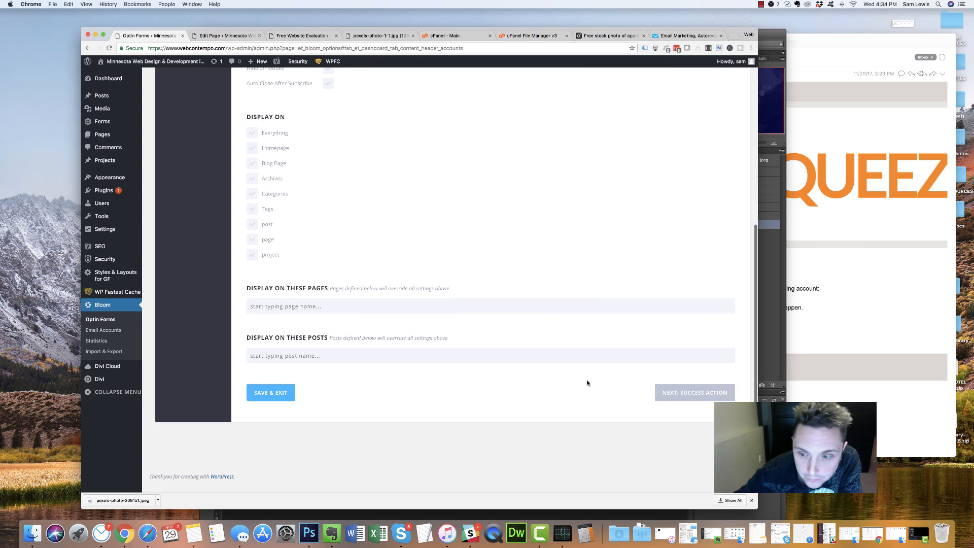
pyautogui.scroll(10, 441, 327)
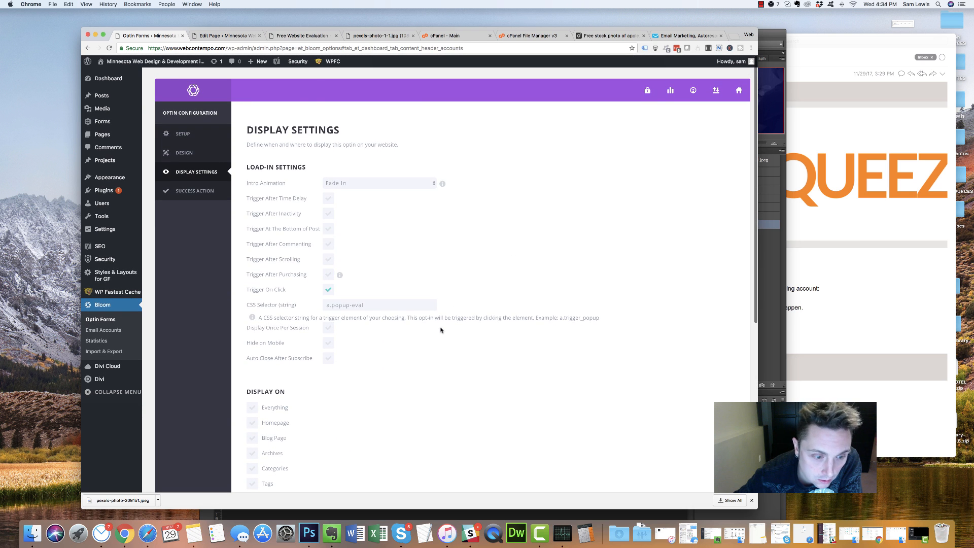
pyautogui.scroll(-10, 456, 345)
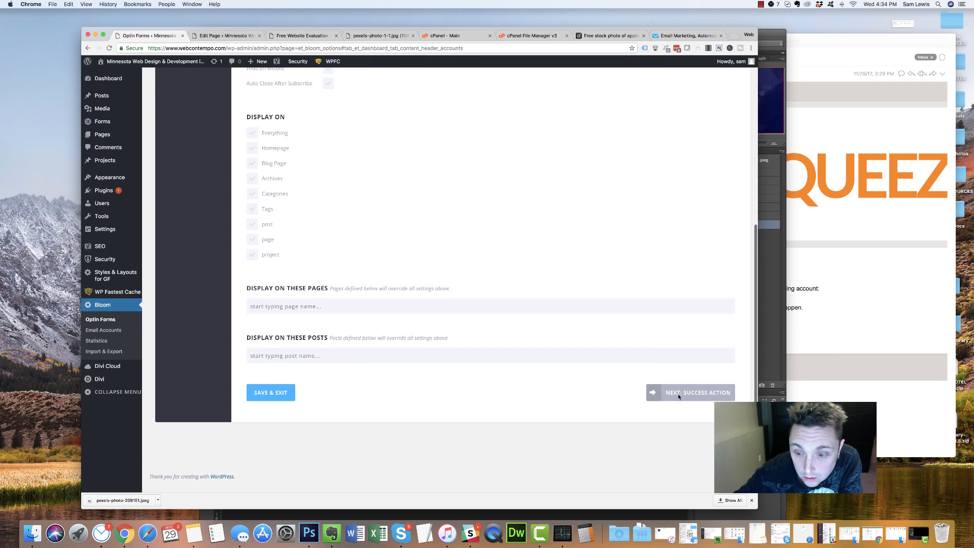
# Keep Success Message as the success action type and save the optin
pyautogui.click(679, 394)
pyautogui.click(355, 176)
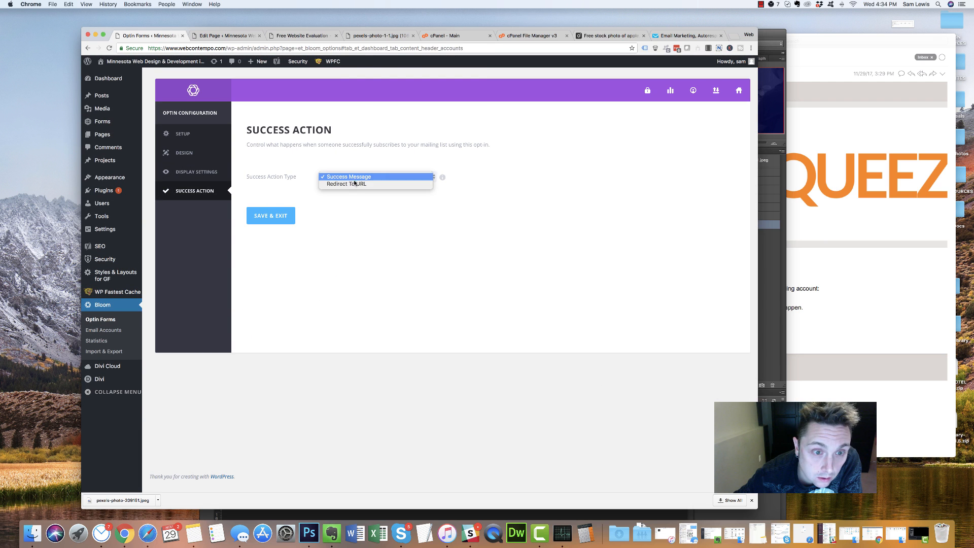
pyautogui.click(322, 160)
pyautogui.click(290, 223)
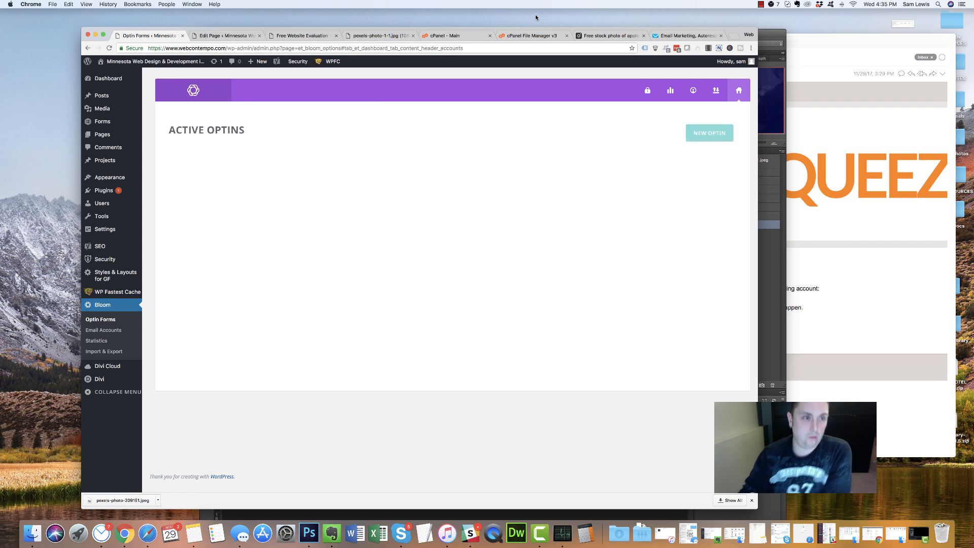
# Reload the live landing page to check the button's current behaviour
pyautogui.click(226, 35)
pyautogui.click(274, 35)
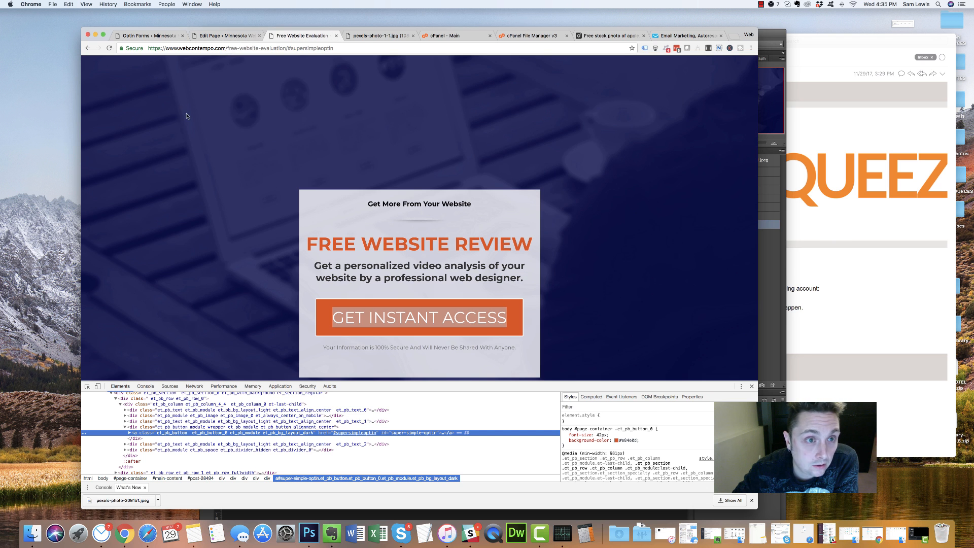
pyautogui.click(226, 36)
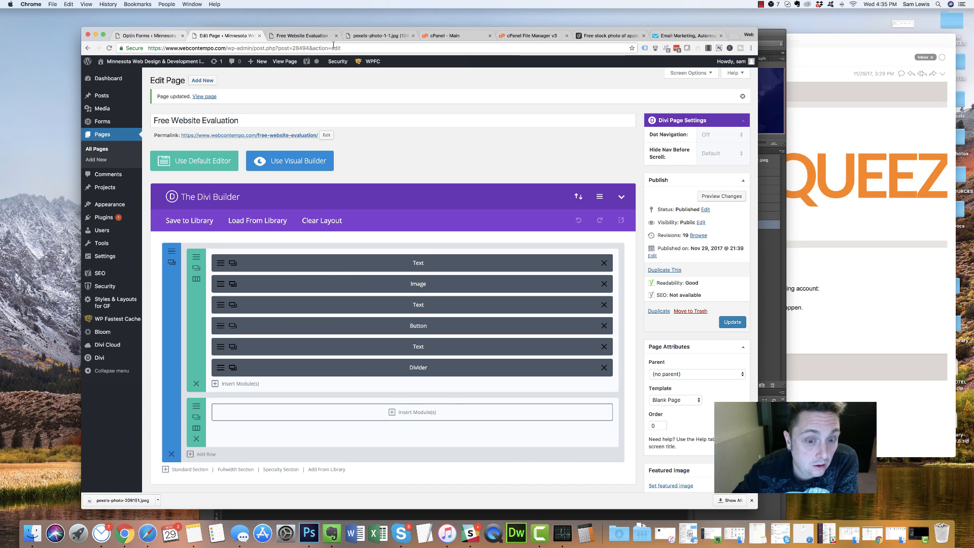
pyautogui.click(302, 36)
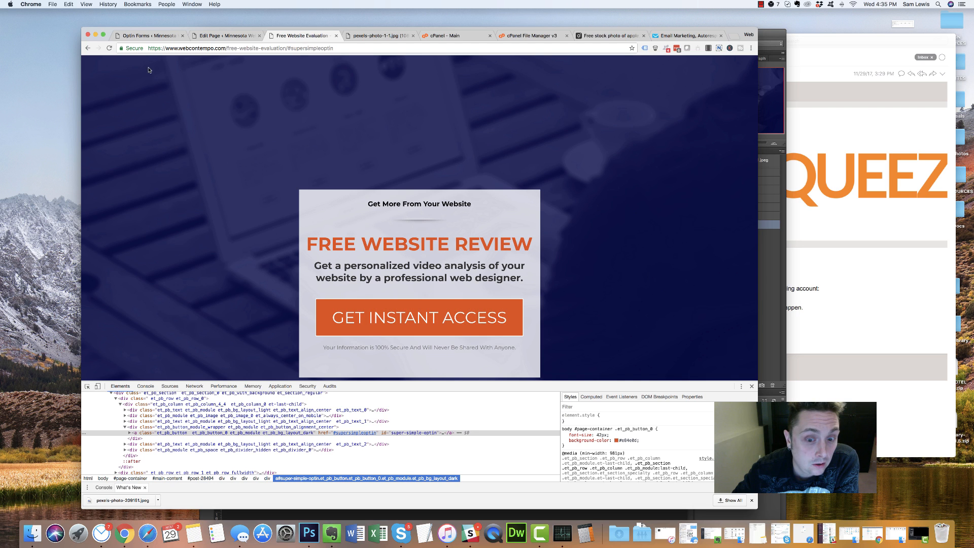
pyautogui.click(109, 48)
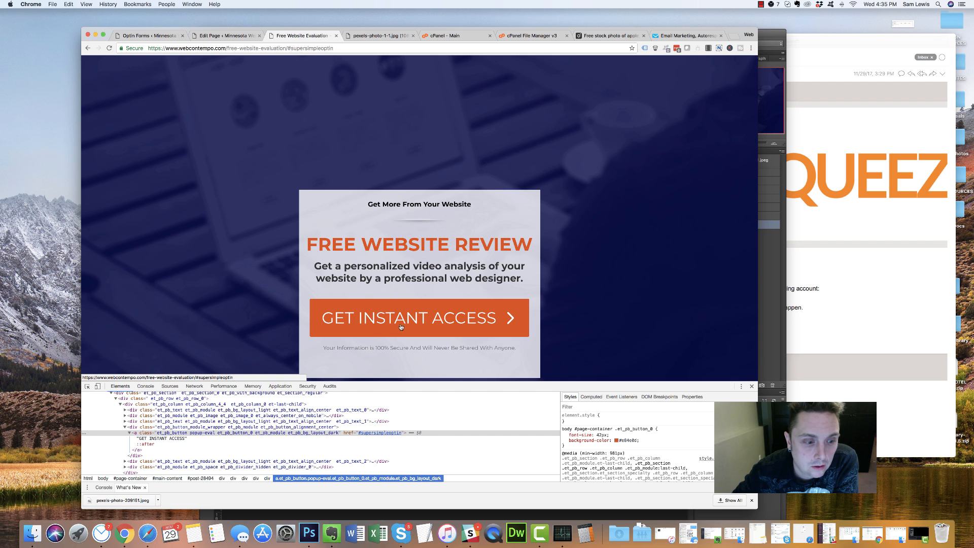
# Delete the GET INSTANT ACCESS button's #supersimpleoptin URL and update the page
pyautogui.hotkey('ctrl', 'shift', 'Tab')
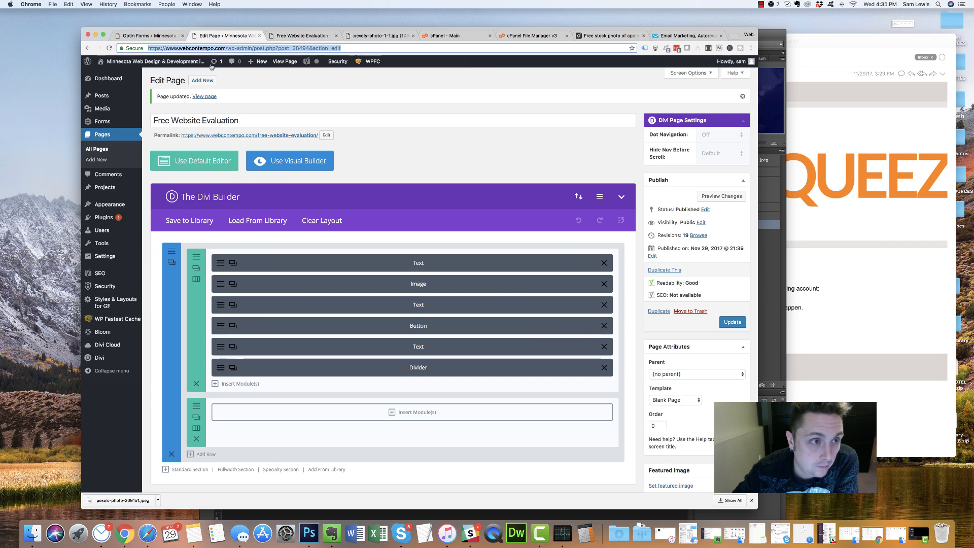
pyautogui.click(232, 325)
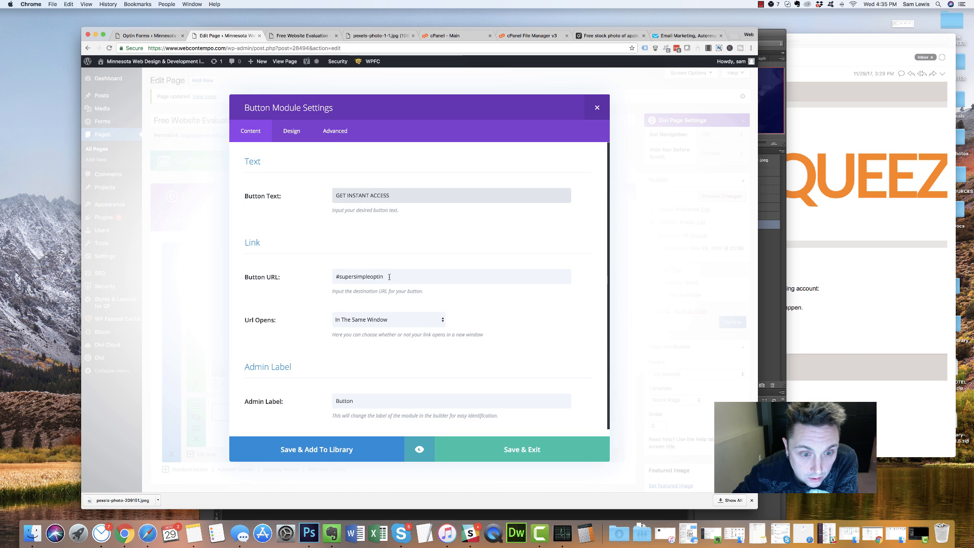
pyautogui.tripleClick(393, 277)
pyautogui.press('BackSpace')
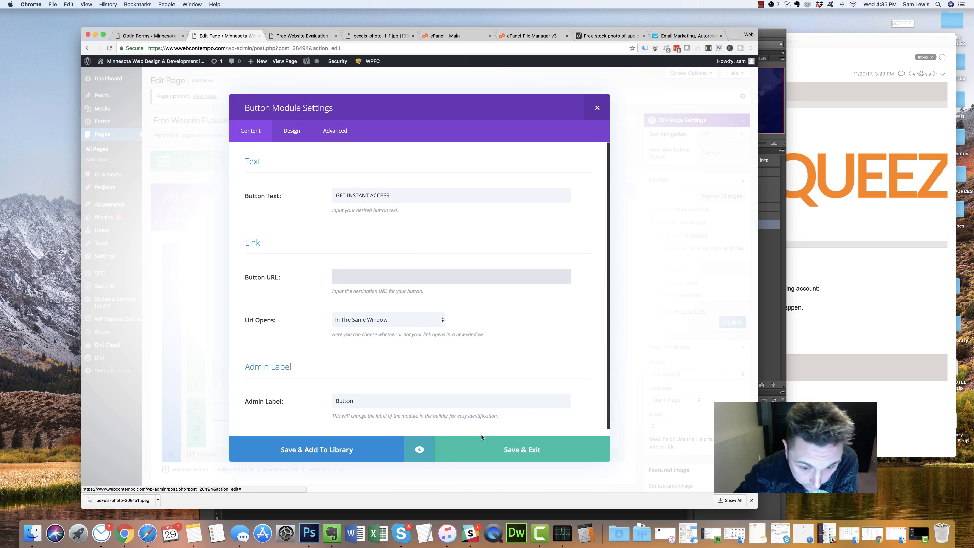
pyautogui.click(464, 451)
pyautogui.click(732, 322)
# Reload the live landing page twice to test the change, then go to Bloom's optins overview
pyautogui.click(302, 35)
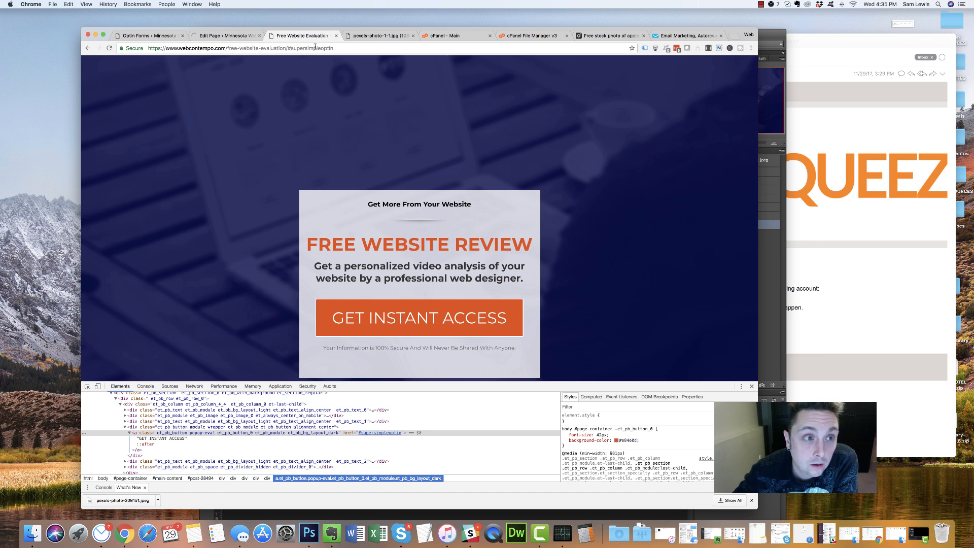
pyautogui.click(108, 48)
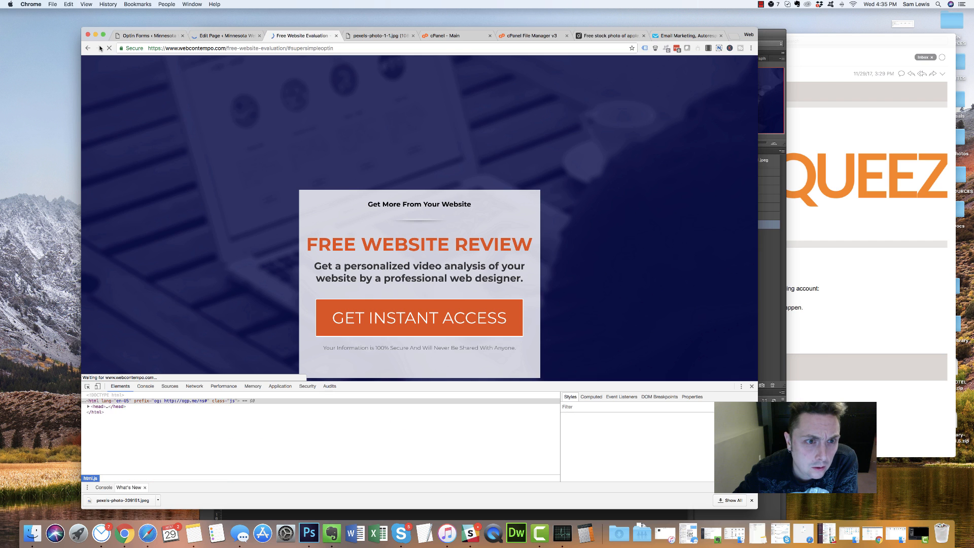
pyautogui.click(381, 322)
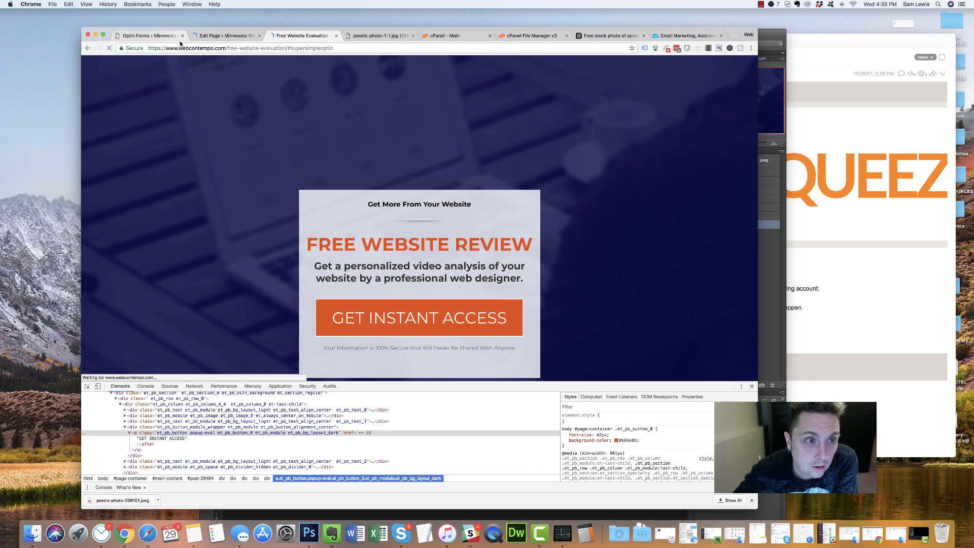
pyautogui.click(159, 36)
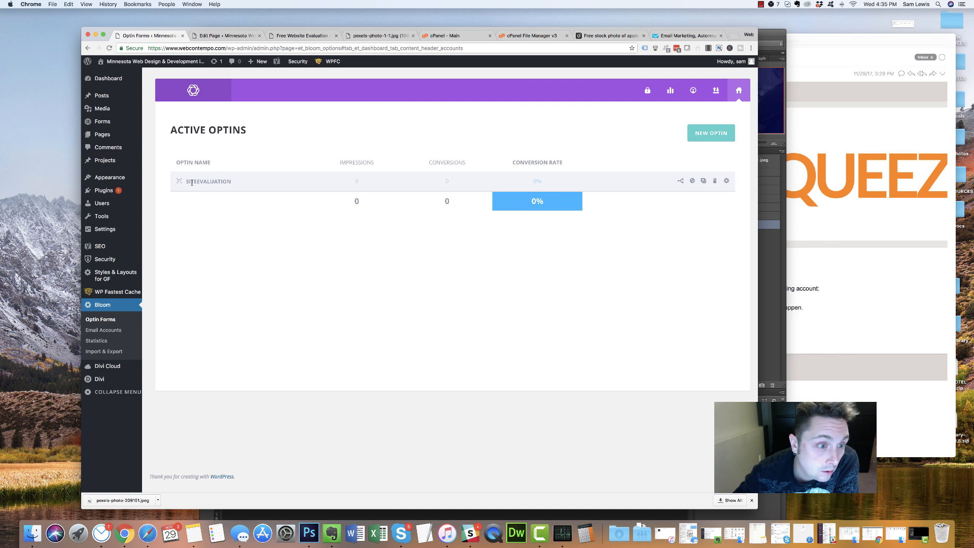
# Open the SiteEvaluation optin for editing, checking the reloaded live page along the way
pyautogui.moveTo(176, 184); pyautogui.dragTo(395, 181)
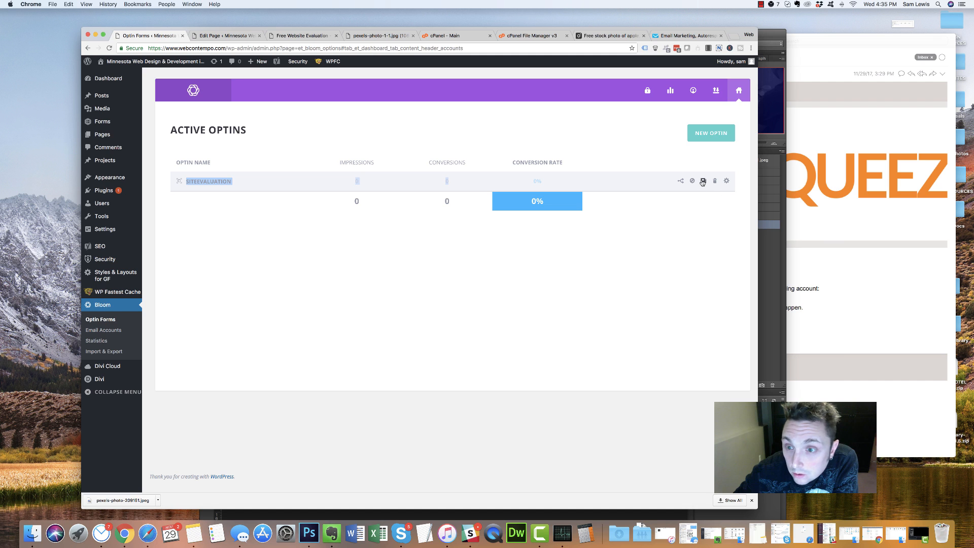
pyautogui.click(726, 181)
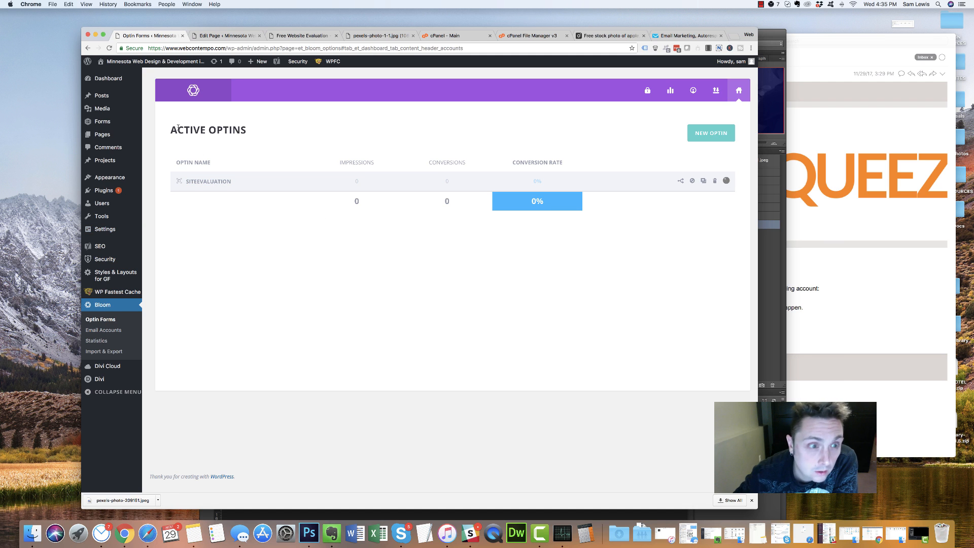
pyautogui.click(299, 36)
pyautogui.click(108, 48)
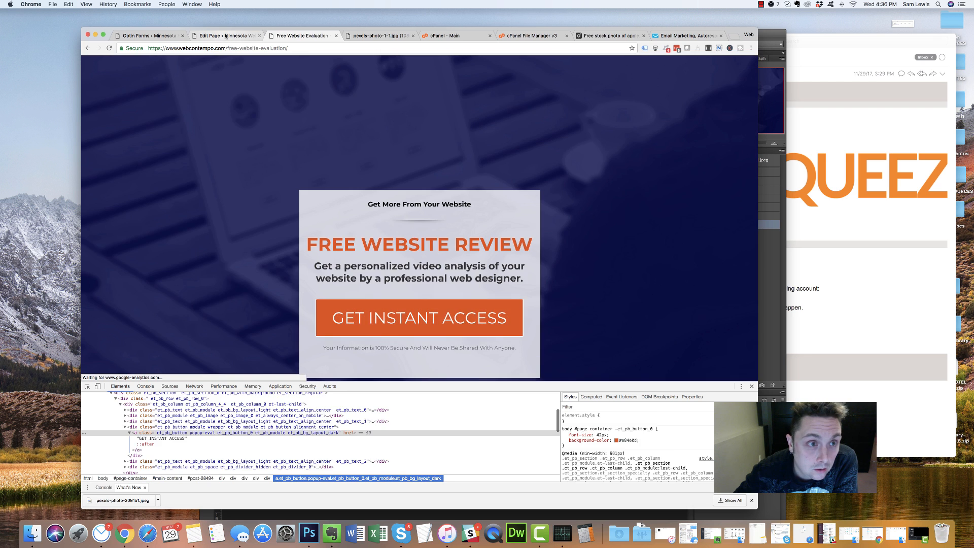
pyautogui.click(224, 36)
pyautogui.click(164, 37)
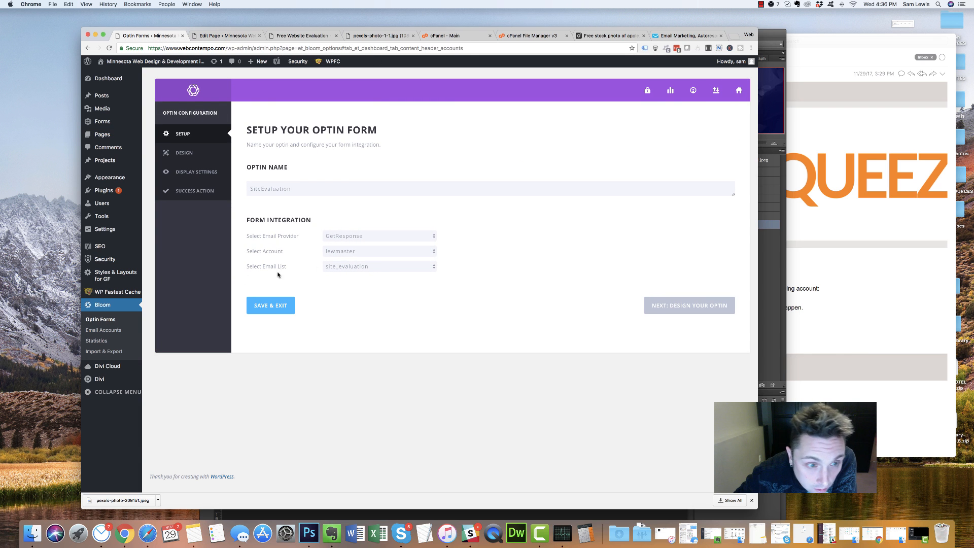
# Advance through the optin's design step to its Display Settings
pyautogui.click(659, 305)
pyautogui.scroll(-20, 396, 298)
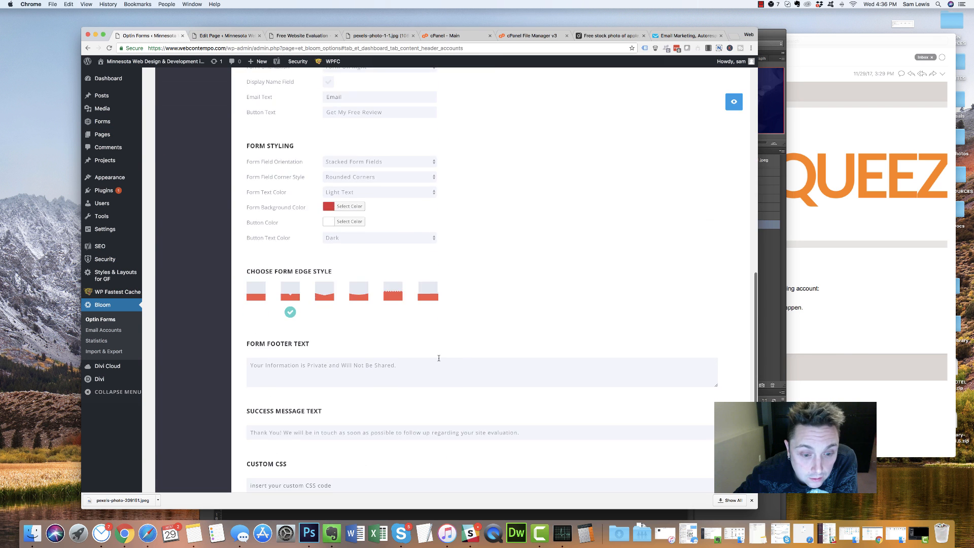
pyautogui.scroll(10, 390, 308)
pyautogui.scroll(-12, 394, 326)
pyautogui.click(676, 392)
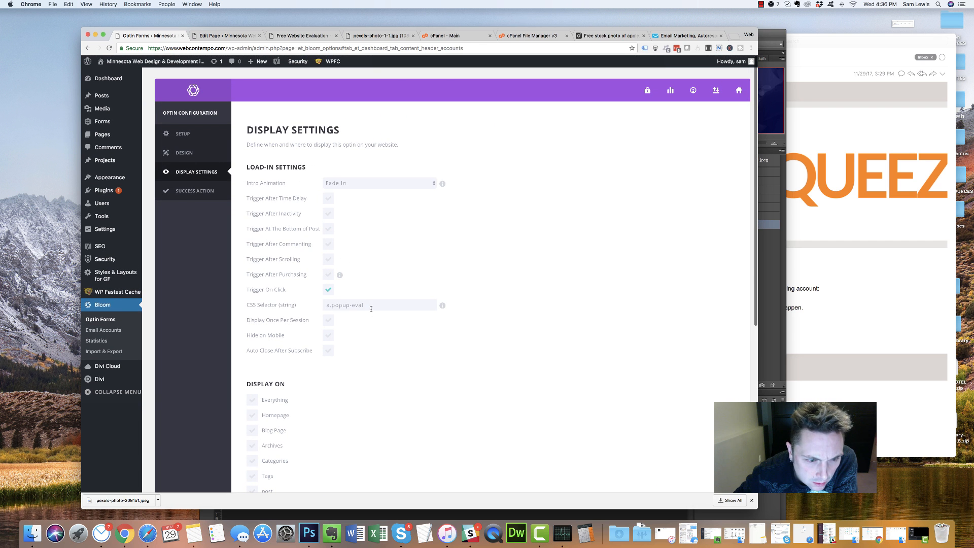
# Add Free Website Evaluation under Display On These Pages and save the optin
pyautogui.scroll(-5, 299, 351)
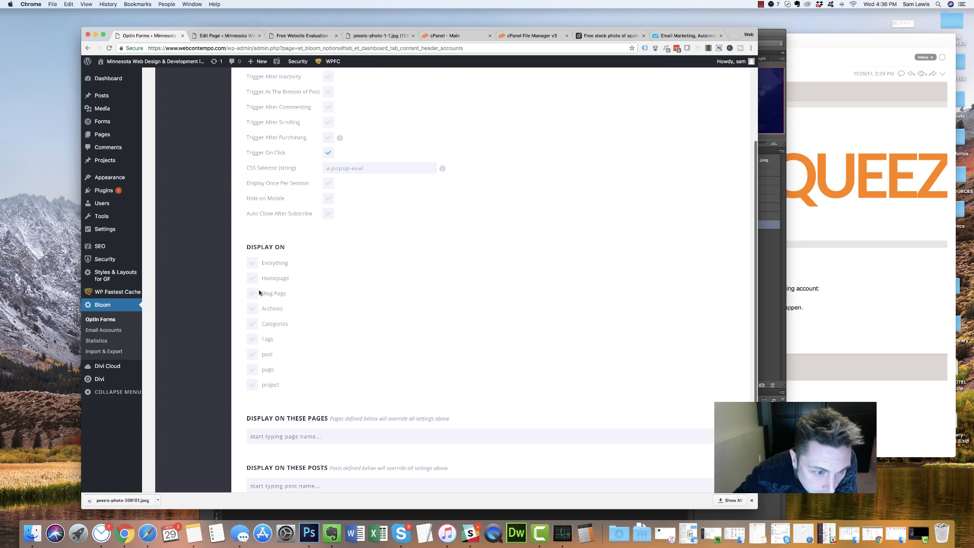
pyautogui.scroll(-3, 256, 352)
pyautogui.click(325, 357)
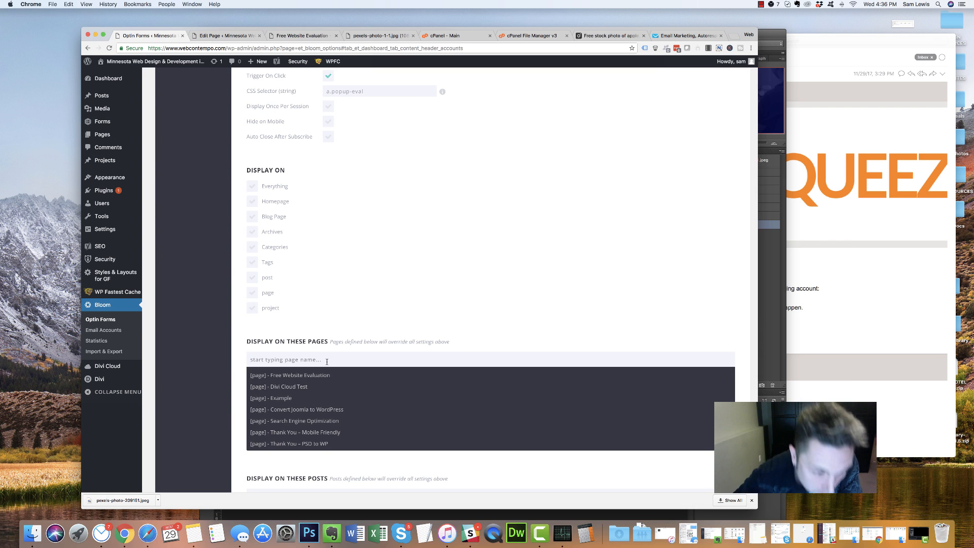
pyautogui.click(324, 374)
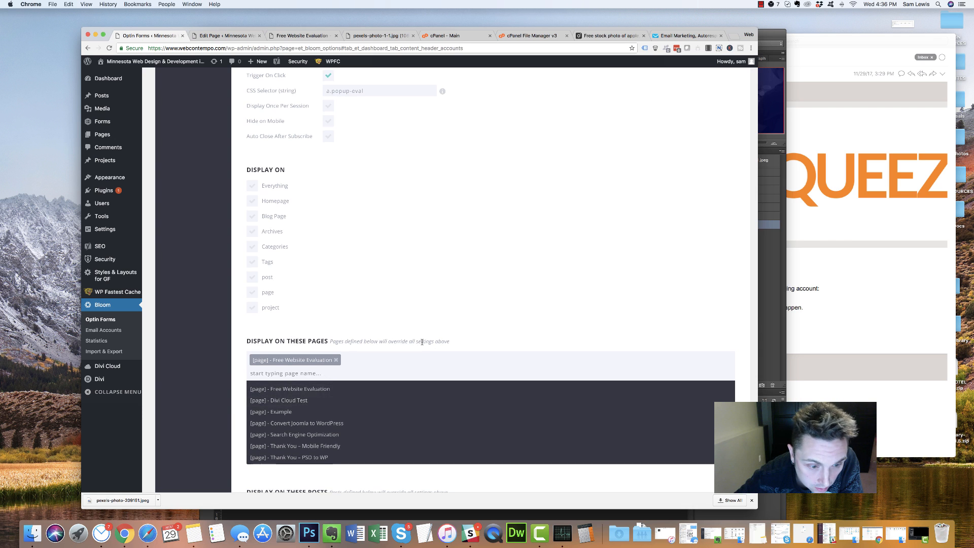
pyautogui.scroll(-5, 428, 383)
pyautogui.scroll(-4, 432, 438)
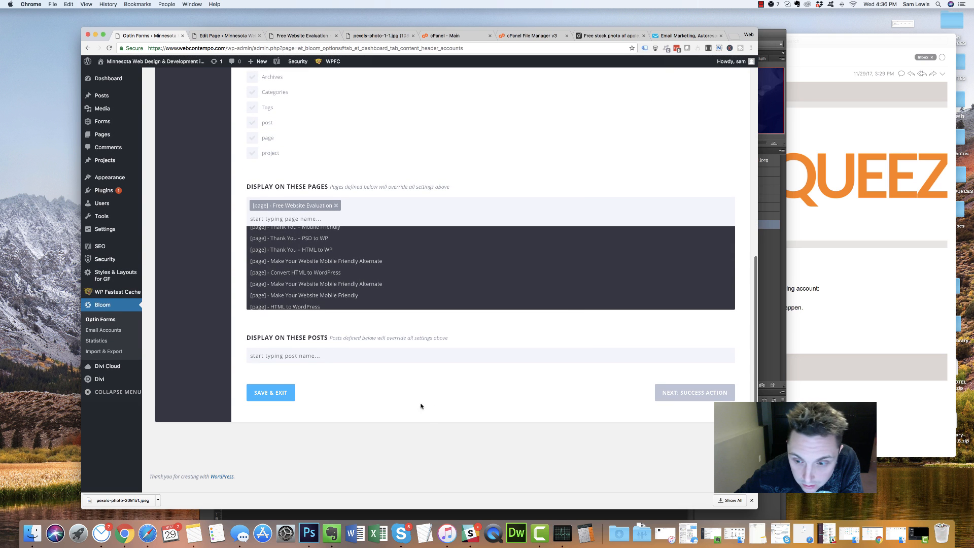
pyautogui.click(283, 400)
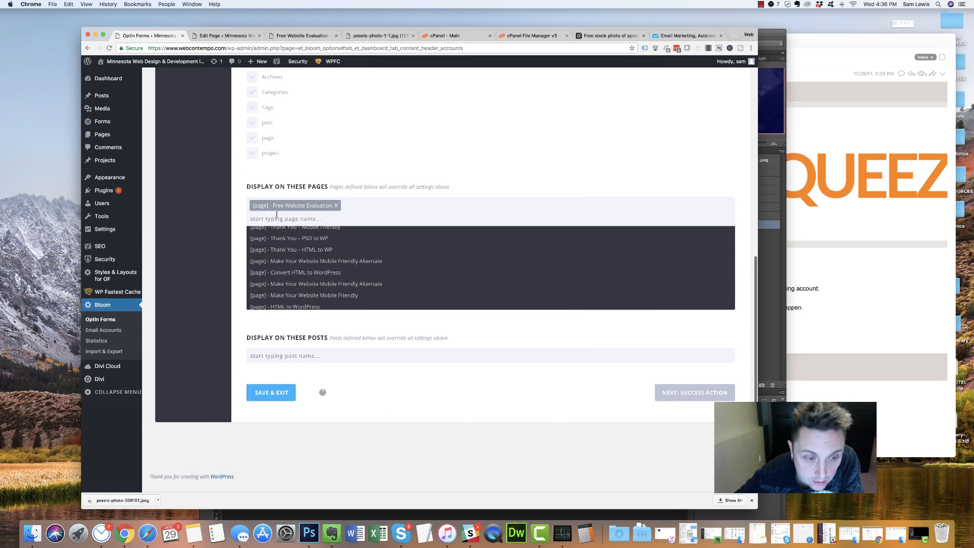
pyautogui.click(232, 36)
pyautogui.click(302, 35)
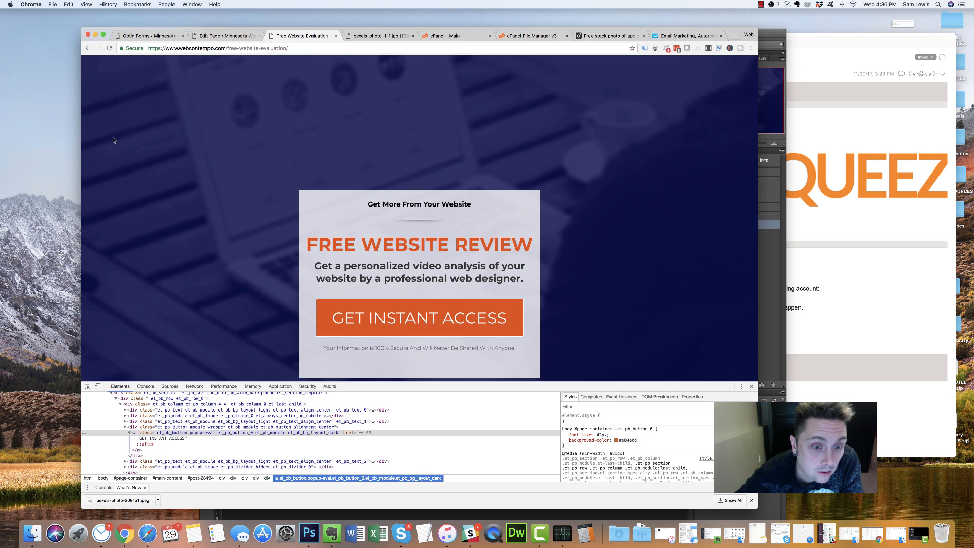
# Reload the live page, close DevTools, and click GET INSTANT ACCESS to show the 'You're One Step Away' pop-up
pyautogui.click(109, 48)
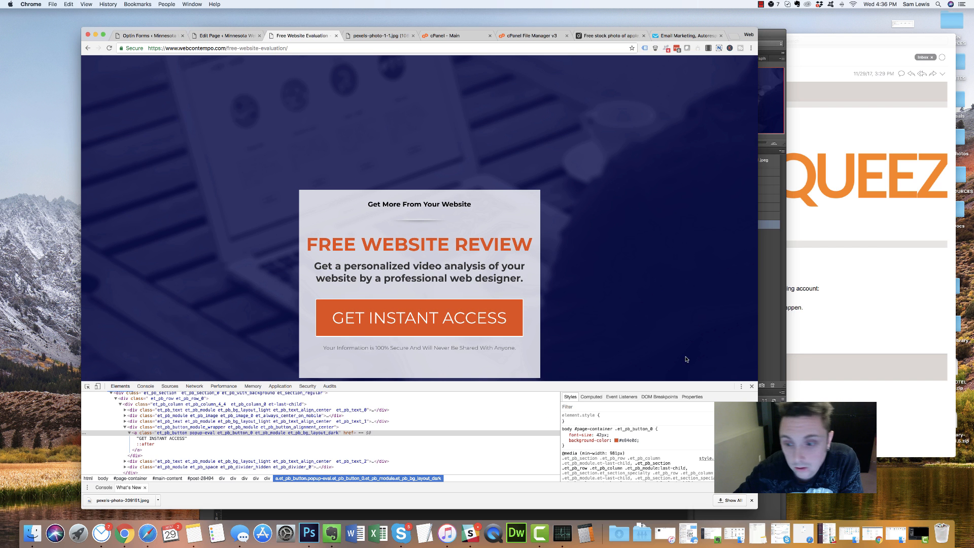
pyautogui.click(751, 386)
pyautogui.click(418, 317)
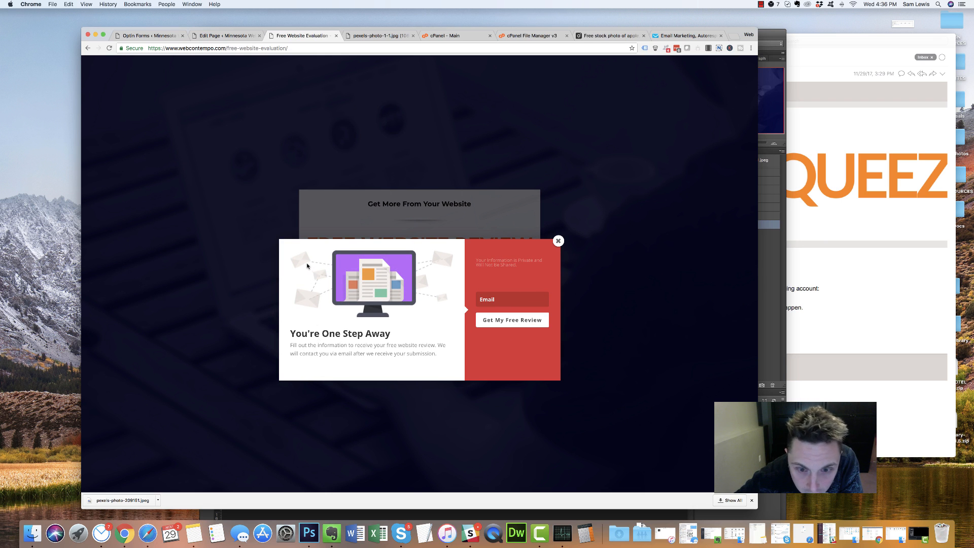
pyautogui.moveTo(526, 266); pyautogui.dragTo(474, 259)
pyautogui.click(524, 273)
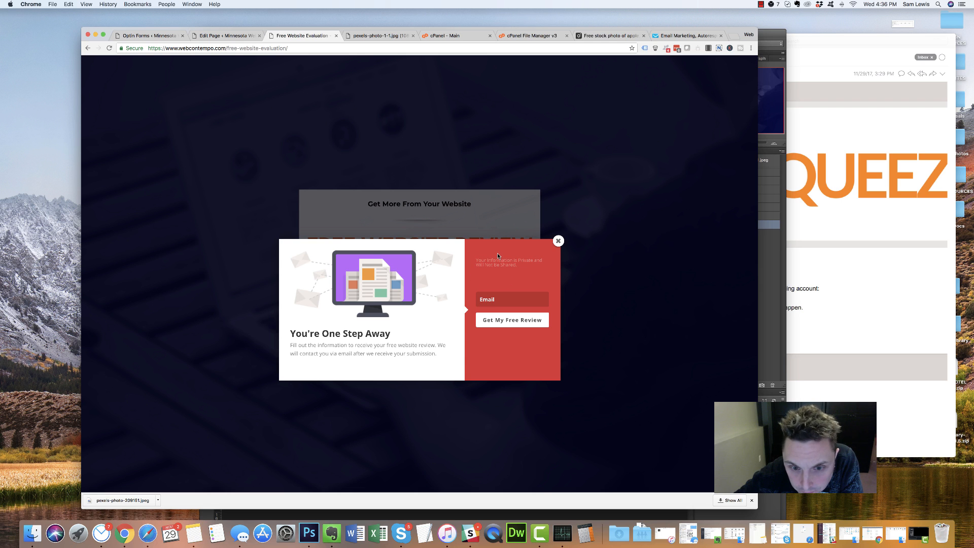
pyautogui.moveTo(524, 269); pyautogui.dragTo(446, 258)
pyautogui.click(485, 288)
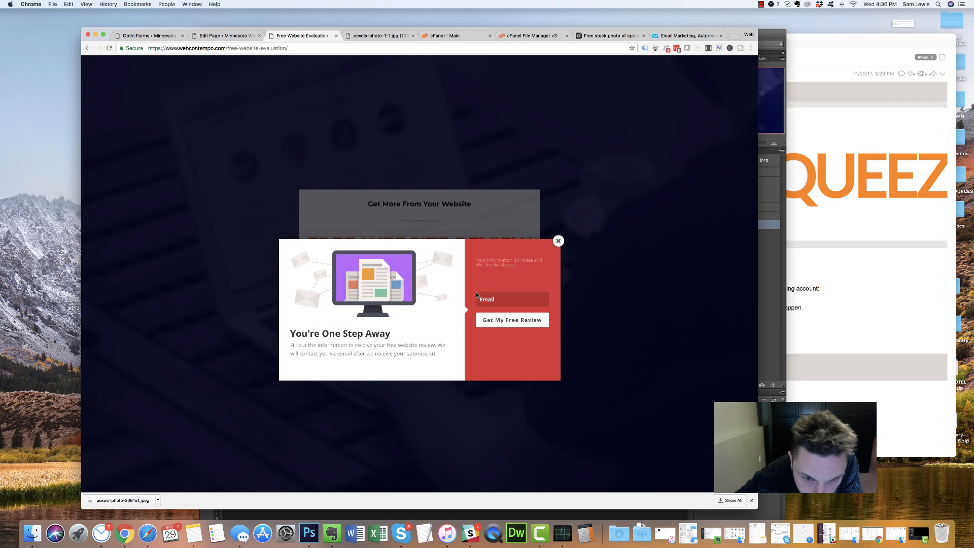
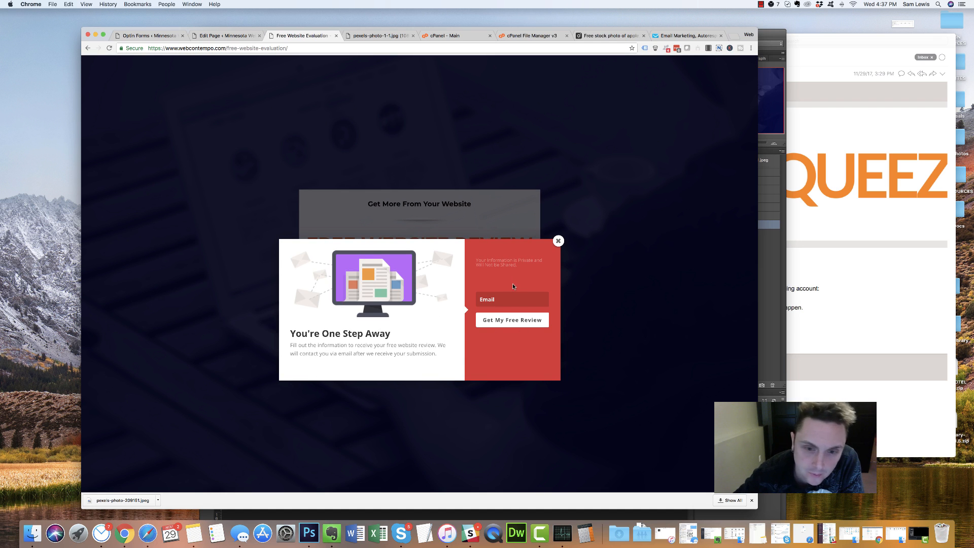
# Close the pop-up, reopen it with GET INSTANT ACCESS, close it, then return to the page editor
pyautogui.click(10, 4)
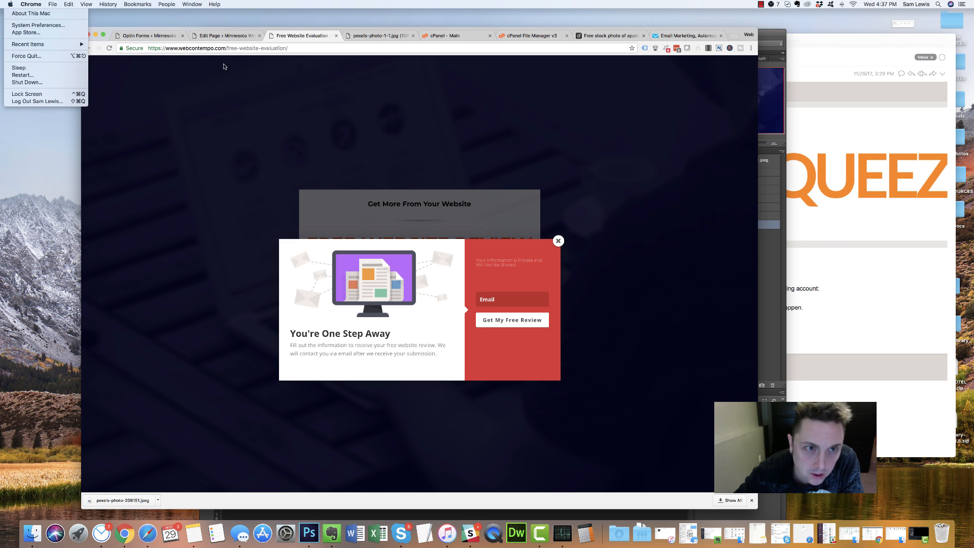
pyautogui.click(422, 241)
pyautogui.click(558, 241)
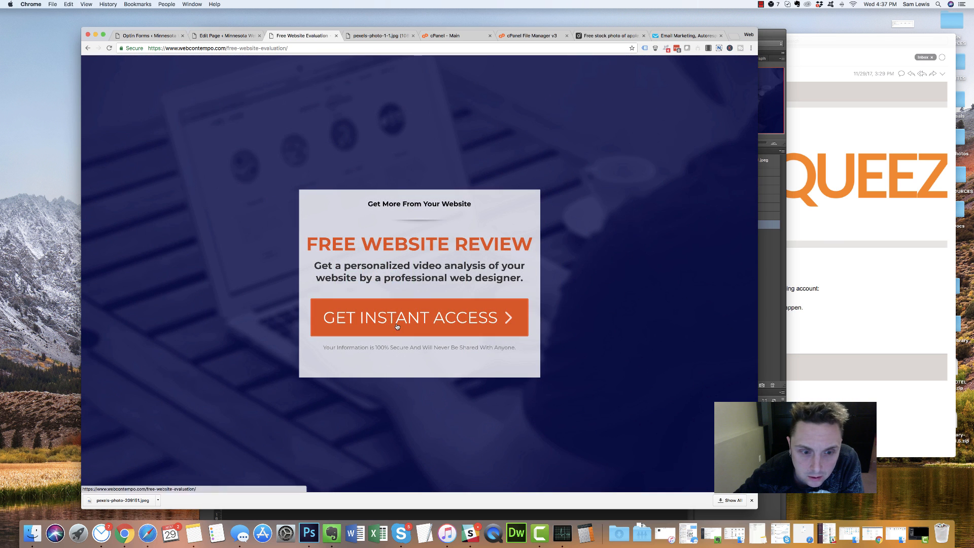
pyautogui.click(390, 319)
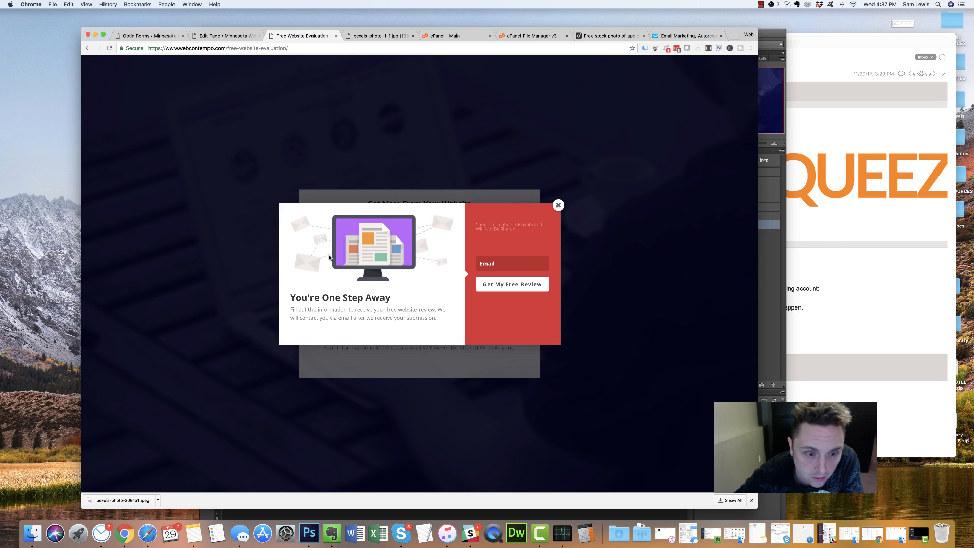
pyautogui.click(557, 205)
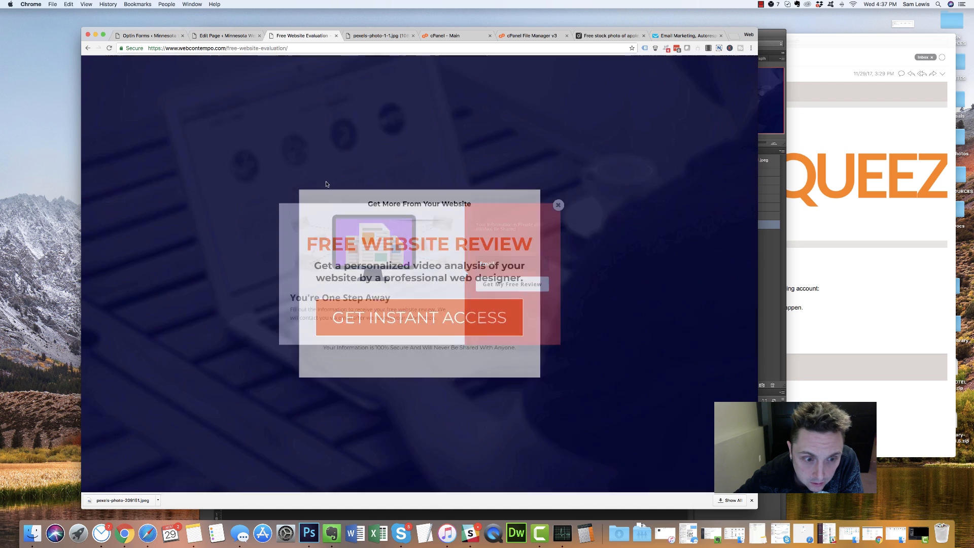
pyautogui.click(226, 35)
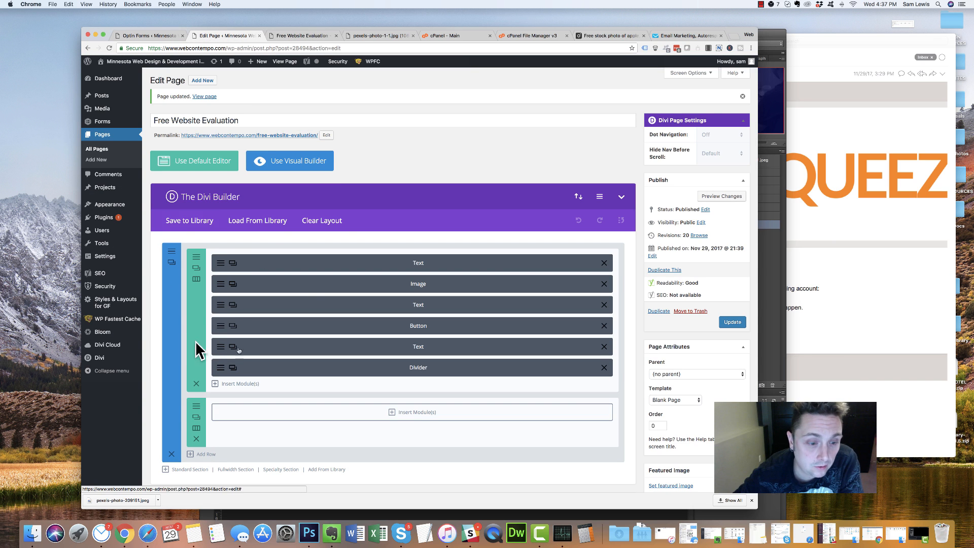
# Copy the hex value #e84e0d from the GET INSTANT ACCESS button's Design background colour picker
pyautogui.click(140, 36)
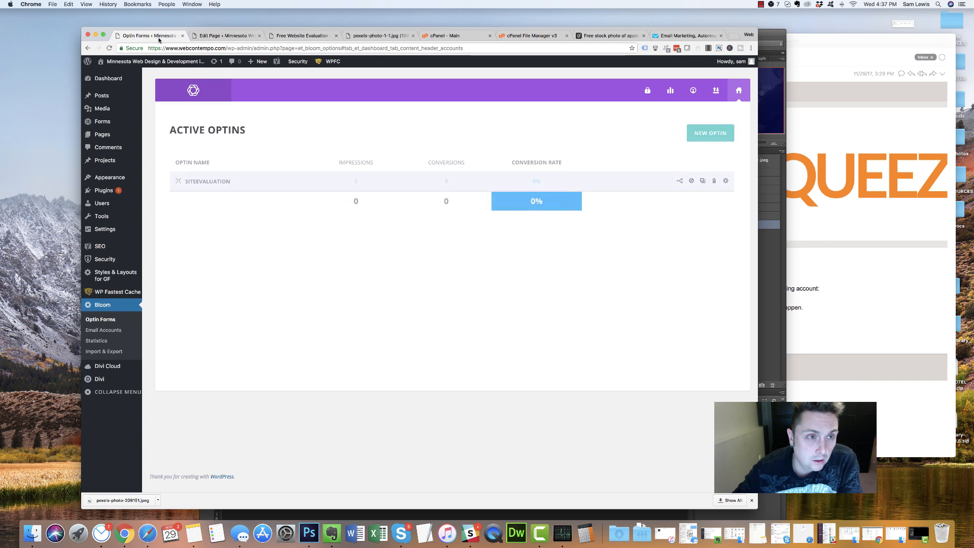
pyautogui.click(226, 35)
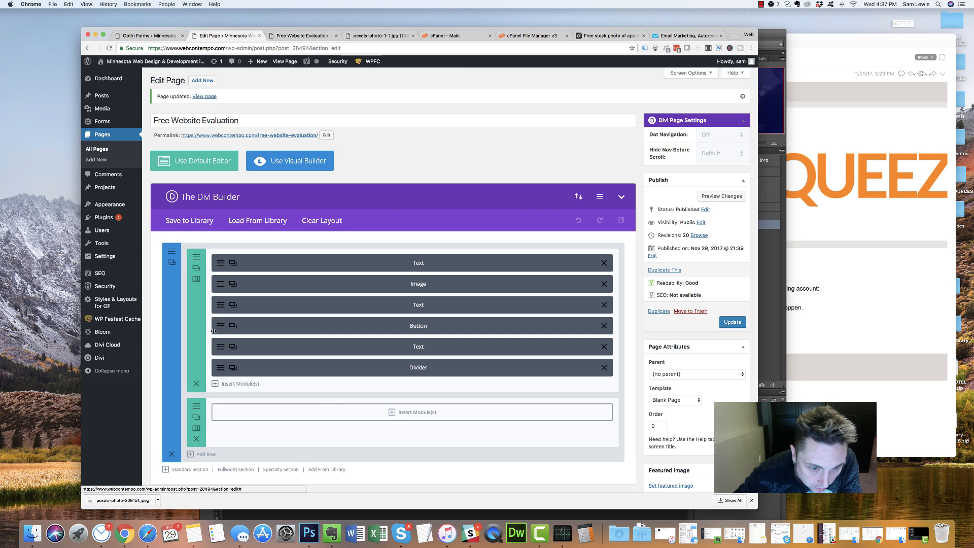
pyautogui.click(233, 326)
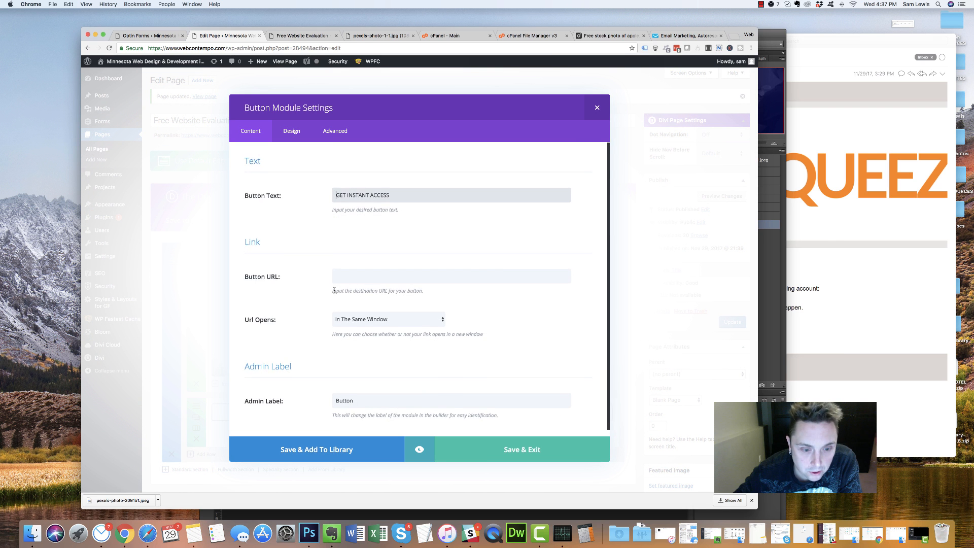
pyautogui.scroll(-1, 333, 292)
pyautogui.click(291, 131)
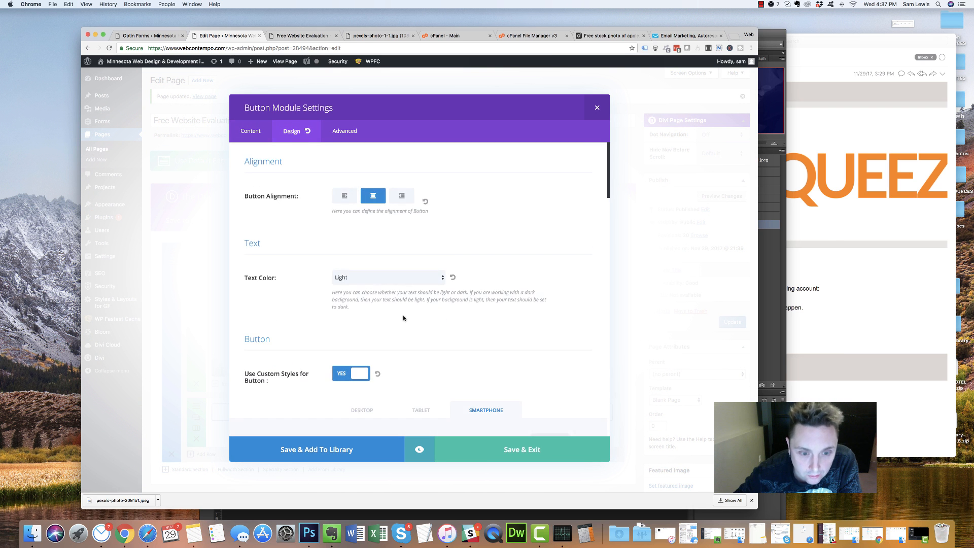
pyautogui.scroll(-6, 431, 228)
pyautogui.click(459, 181)
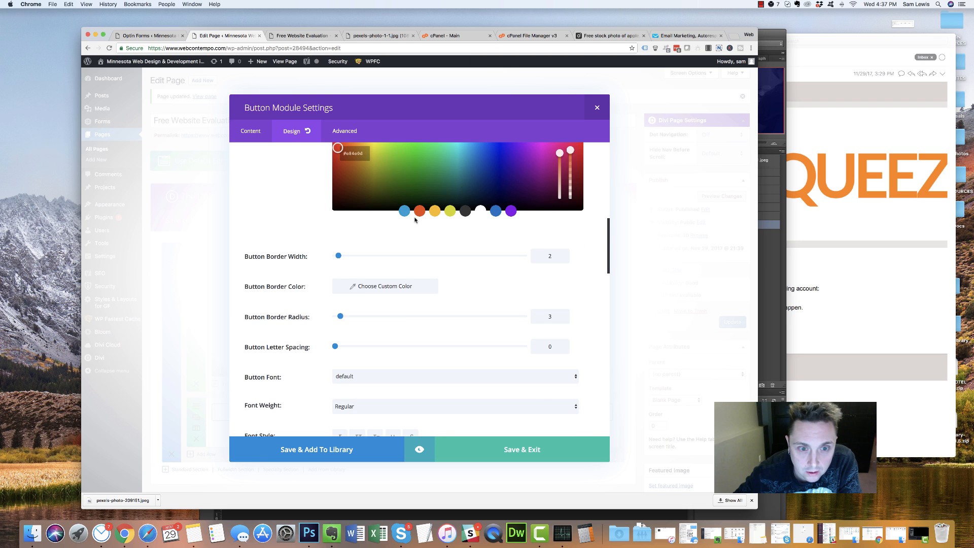
pyautogui.rightClick(361, 155)
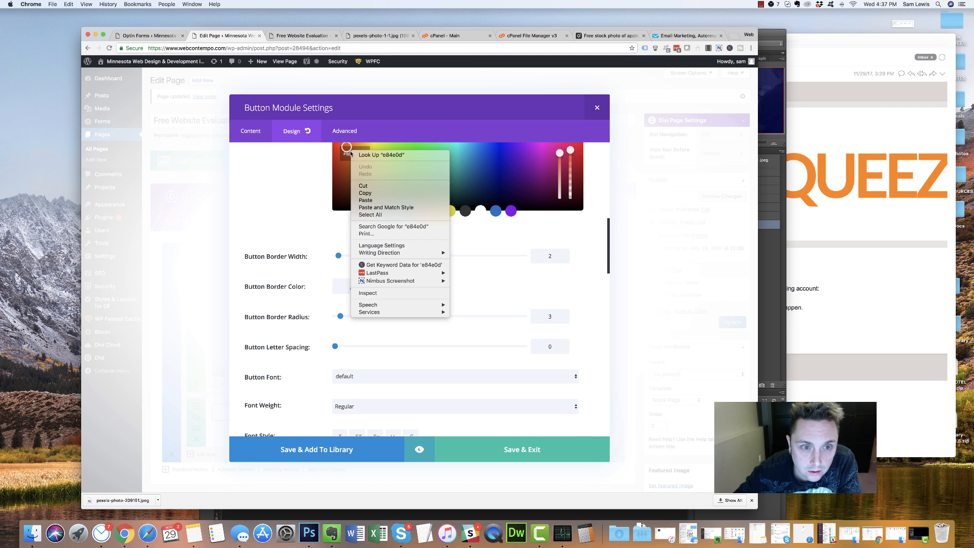
pyautogui.click(355, 194)
pyautogui.click(179, 145)
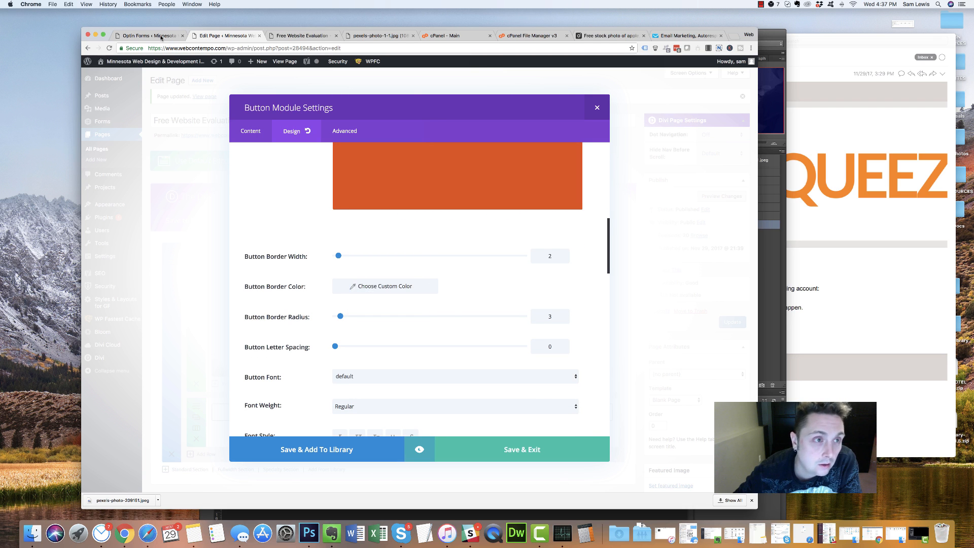
# Open the SiteEvaluation optin's Design settings in Bloom Optin Forms
pyautogui.click(147, 35)
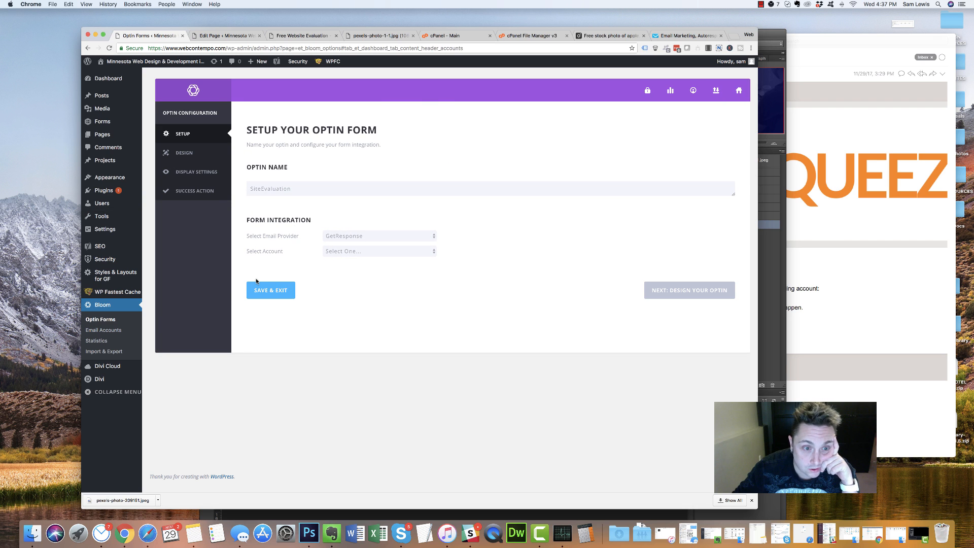
pyautogui.click(689, 298)
pyautogui.scroll(-3, 412, 227)
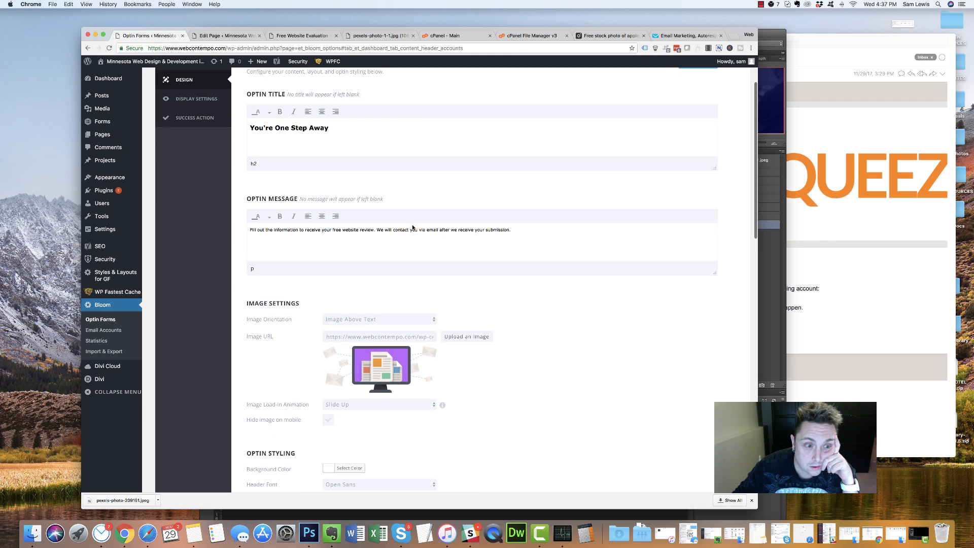
pyautogui.scroll(-5, 311, 359)
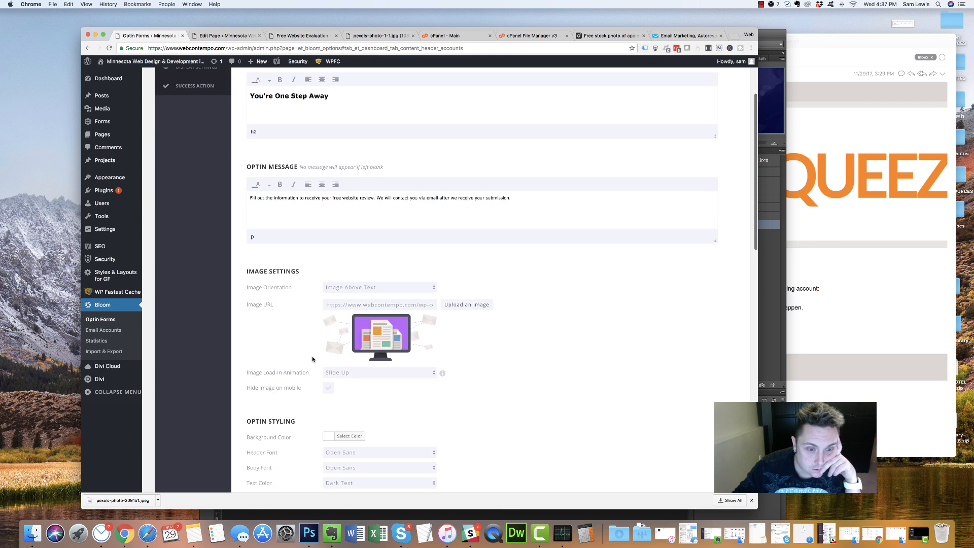
pyautogui.scroll(5, 312, 359)
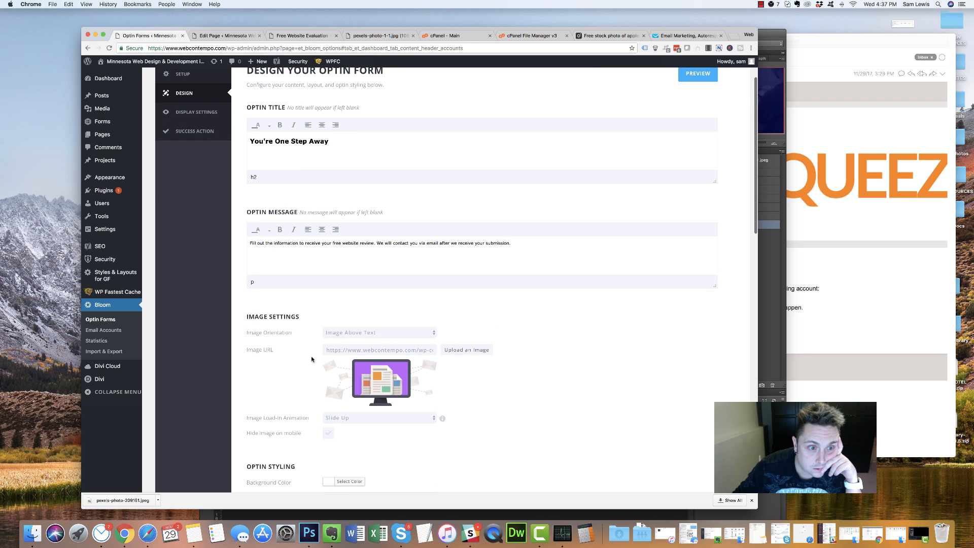
pyautogui.scroll(2, 312, 359)
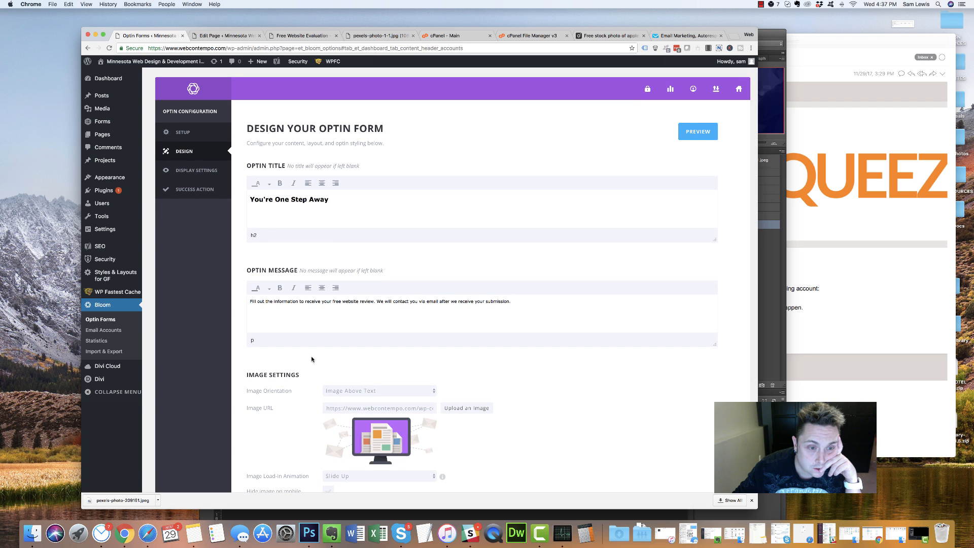
pyautogui.scroll(-10, 311, 359)
pyautogui.scroll(-8, 311, 359)
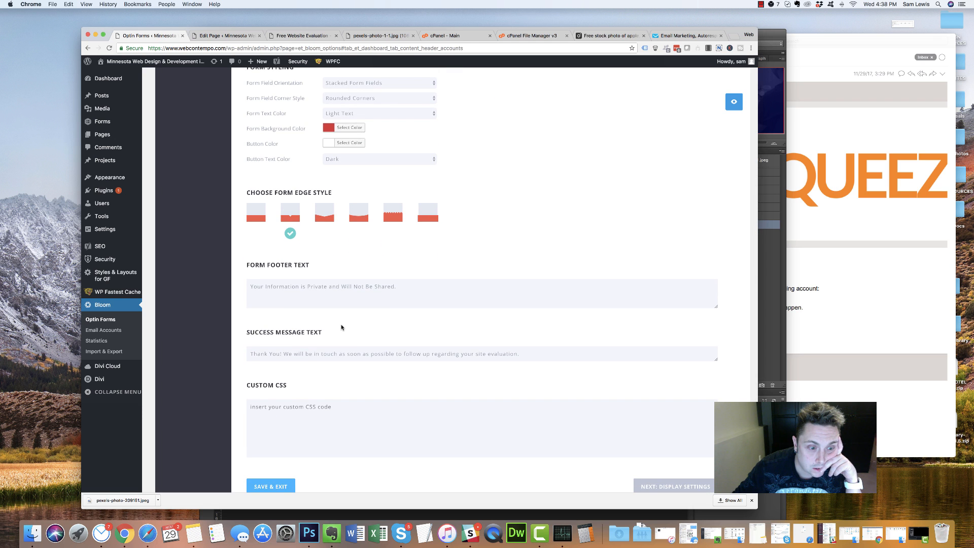
pyautogui.scroll(3, 335, 328)
pyautogui.scroll(-3, 284, 350)
pyautogui.scroll(3, 304, 305)
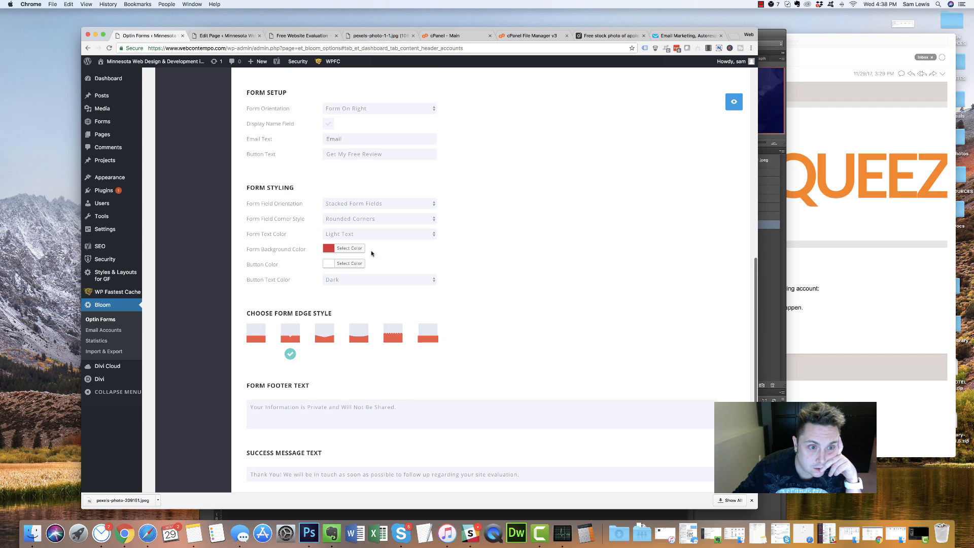
# Replace the red Form Background Color with the pasted orange #e84e0d
pyautogui.click(344, 247)
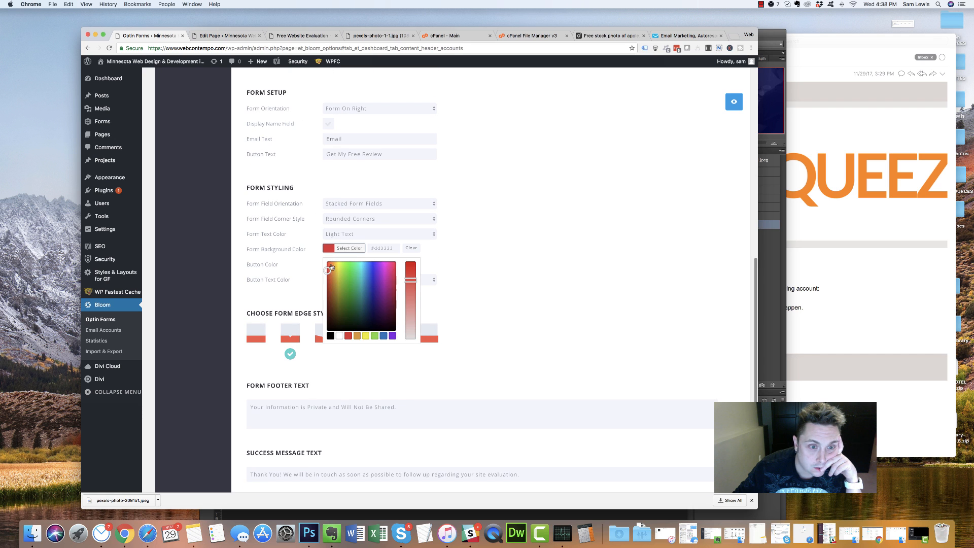
pyautogui.doubleClick(384, 248)
pyautogui.press('super+v')
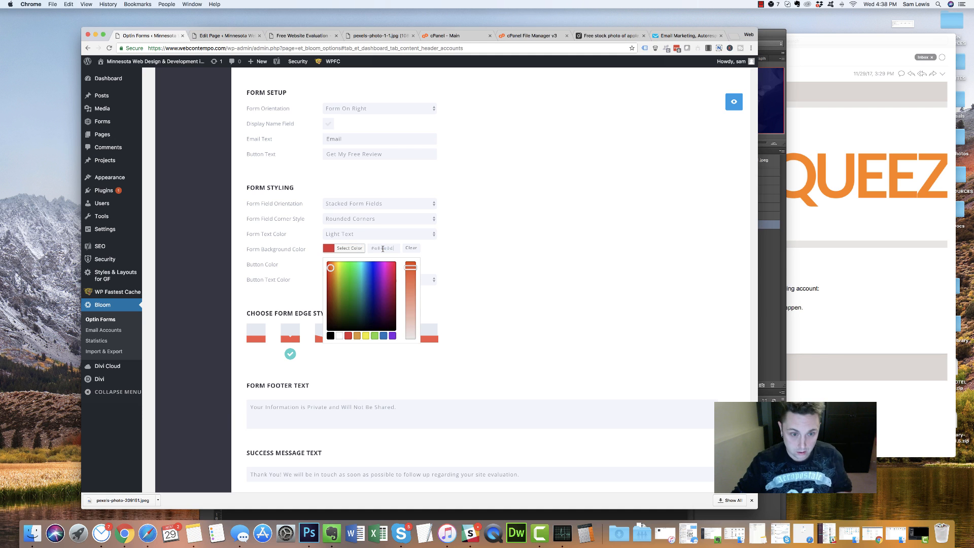
pyautogui.click(469, 247)
pyautogui.scroll(-5, 378, 305)
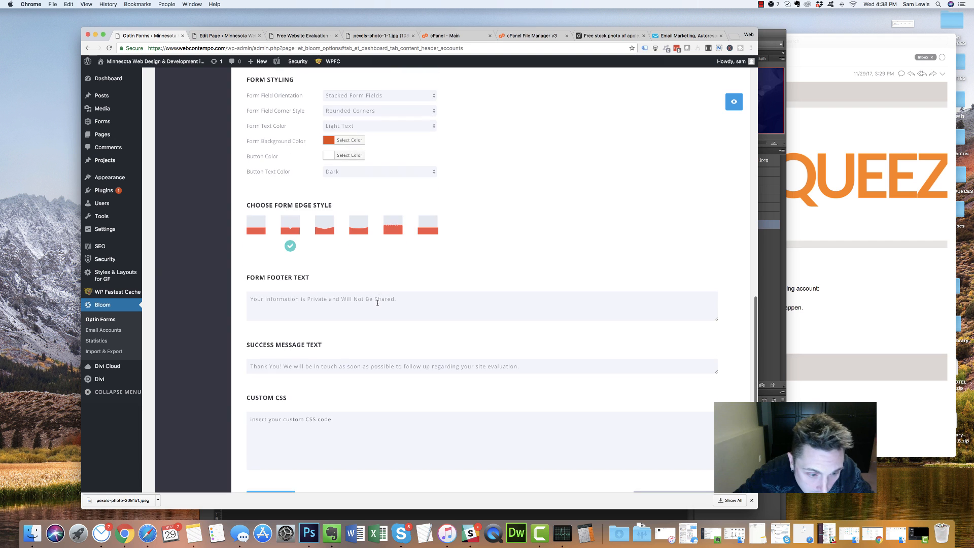
pyautogui.scroll(10, 377, 305)
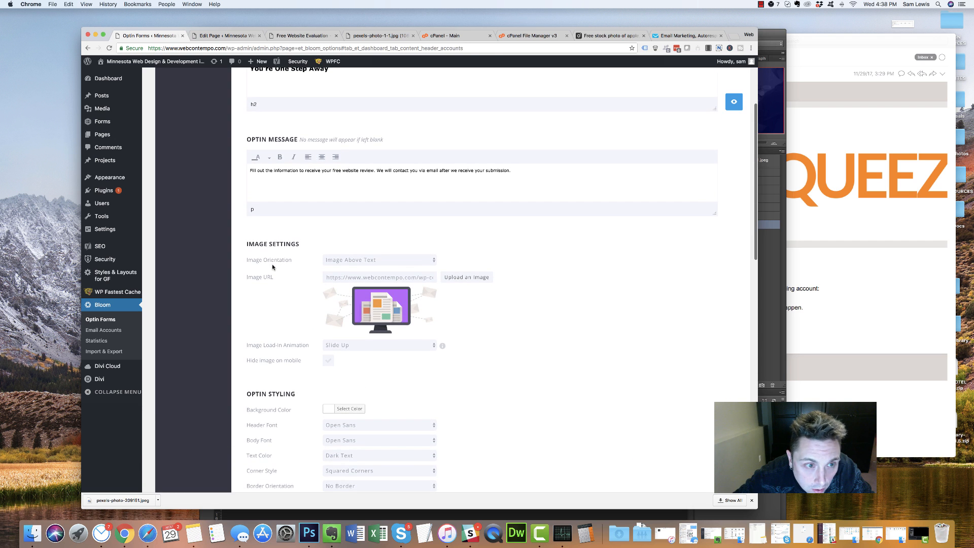
pyautogui.scroll(3, 274, 262)
pyautogui.scroll(-12, 273, 264)
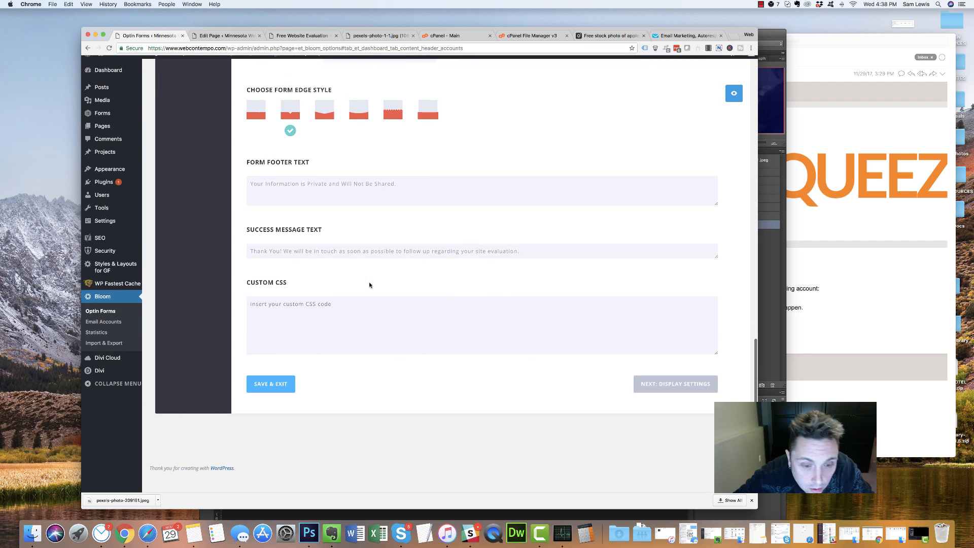
# Set the Success Action Type to Redirect To URL pointing to /thank-you-eval/, then Save & Exit
pyautogui.click(667, 395)
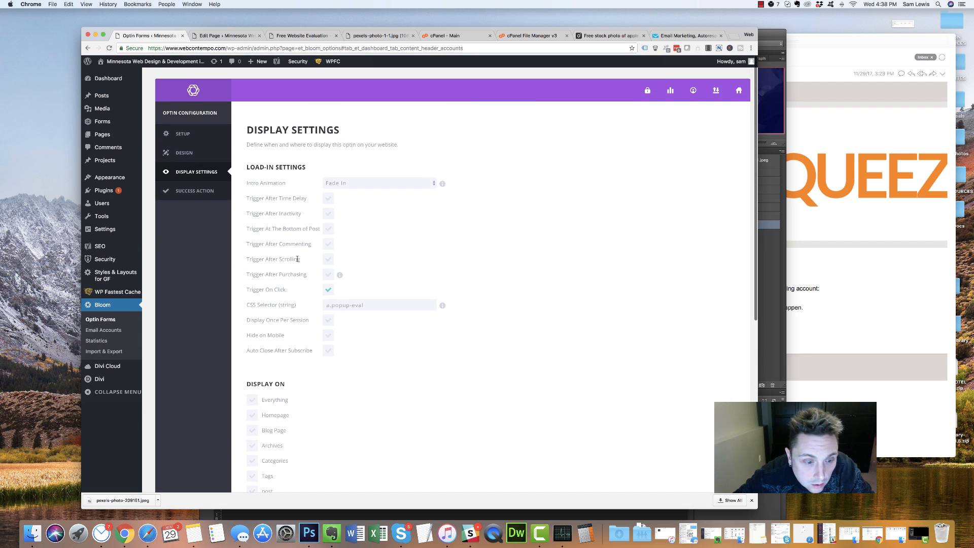
pyautogui.scroll(-10, 297, 259)
pyautogui.click(700, 395)
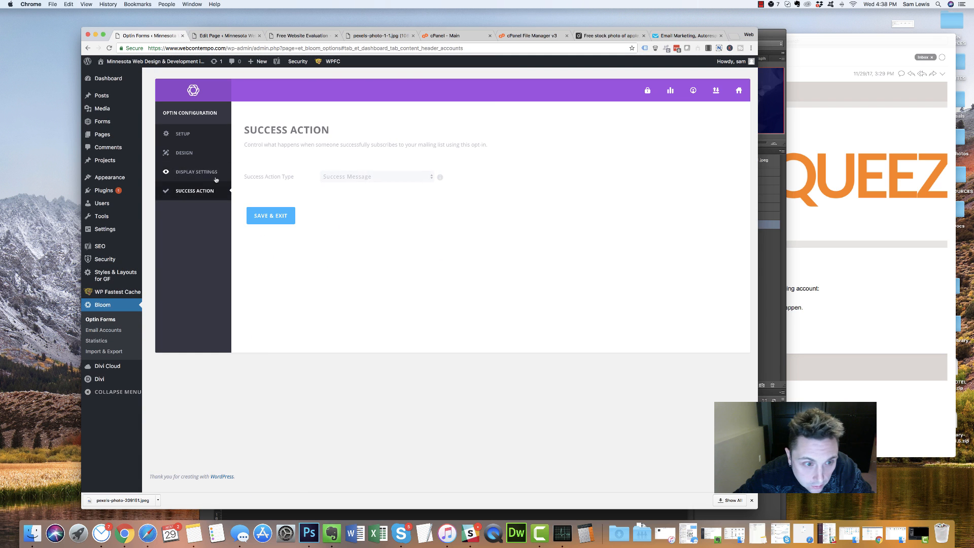
pyautogui.click(374, 177)
pyautogui.click(367, 184)
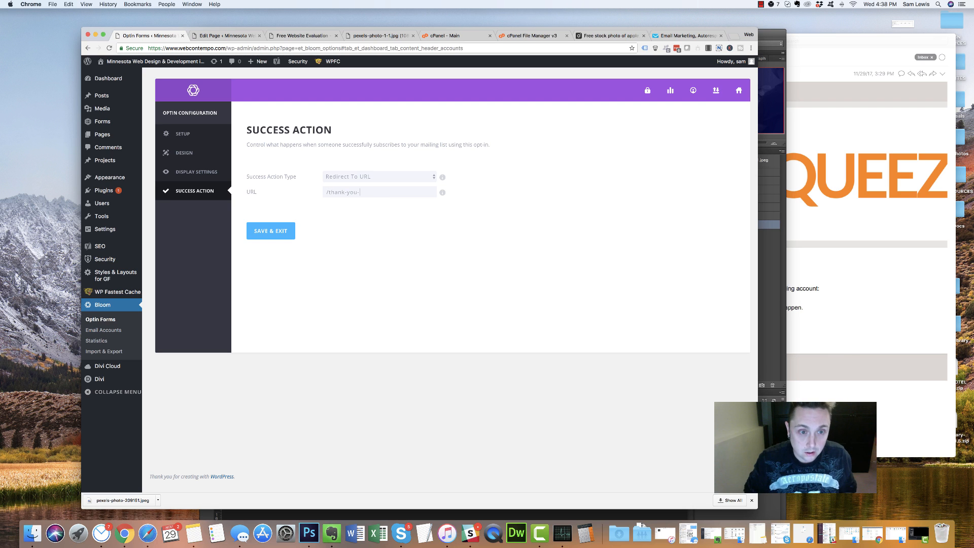
pyautogui.click(276, 234)
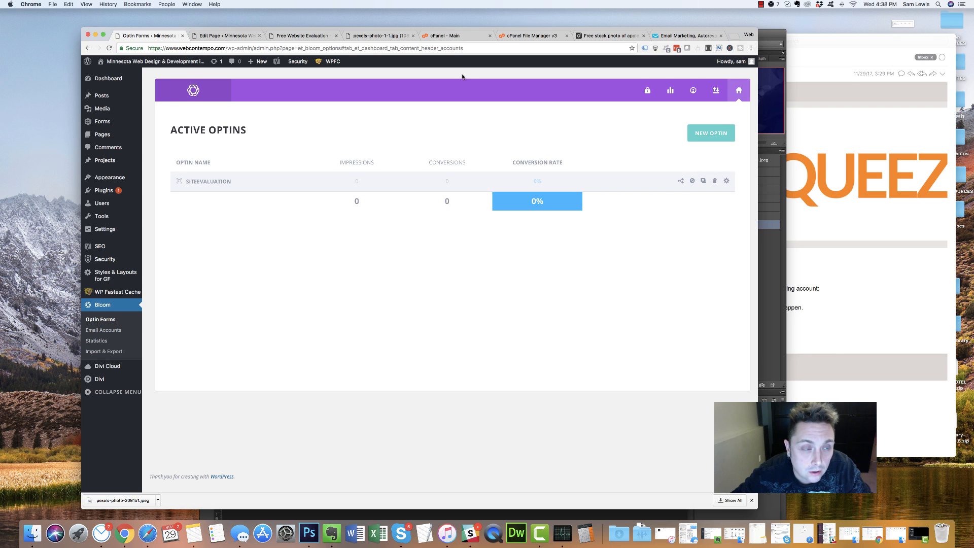
pyautogui.click(220, 36)
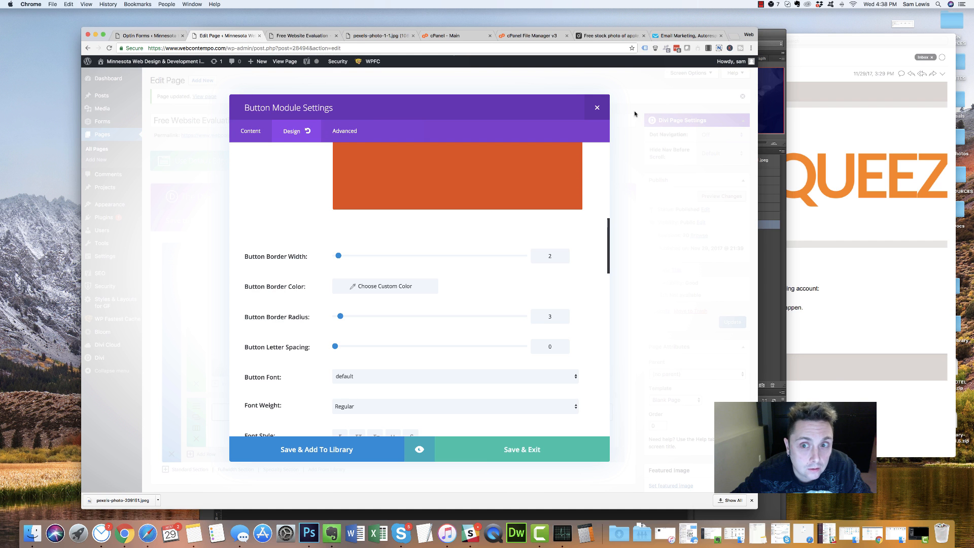
pyautogui.click(597, 107)
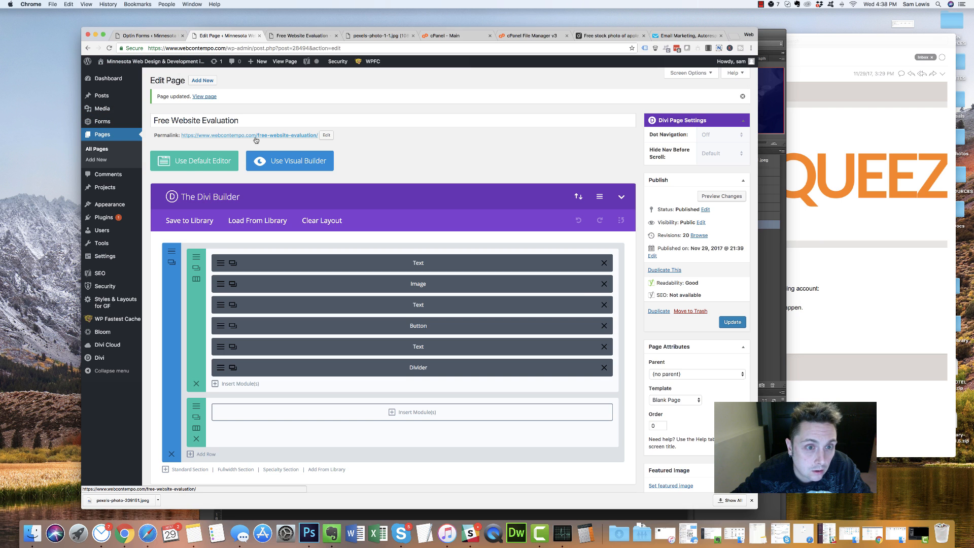
pyautogui.click(732, 322)
pyautogui.keyDown('super'); pyautogui.click(269, 136); pyautogui.keyUp('super')
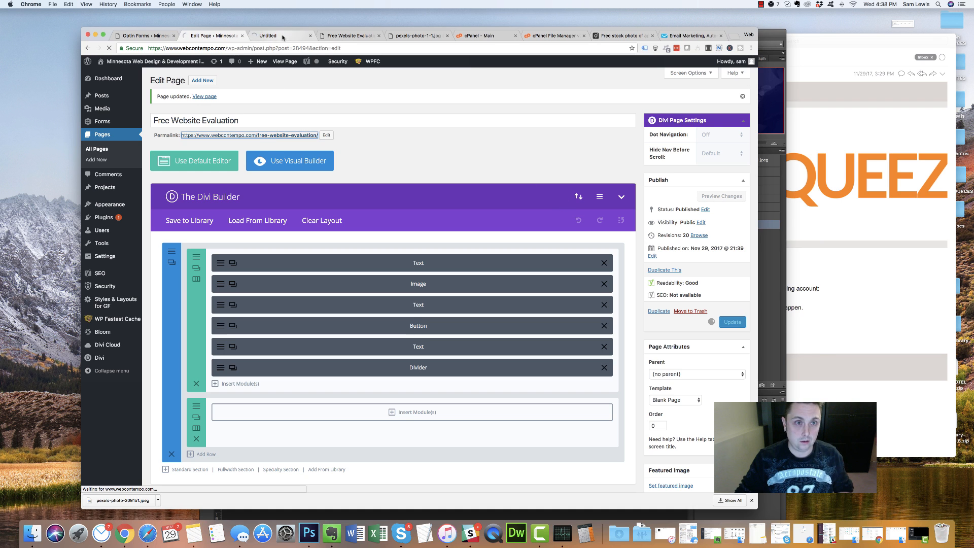
pyautogui.click(282, 36)
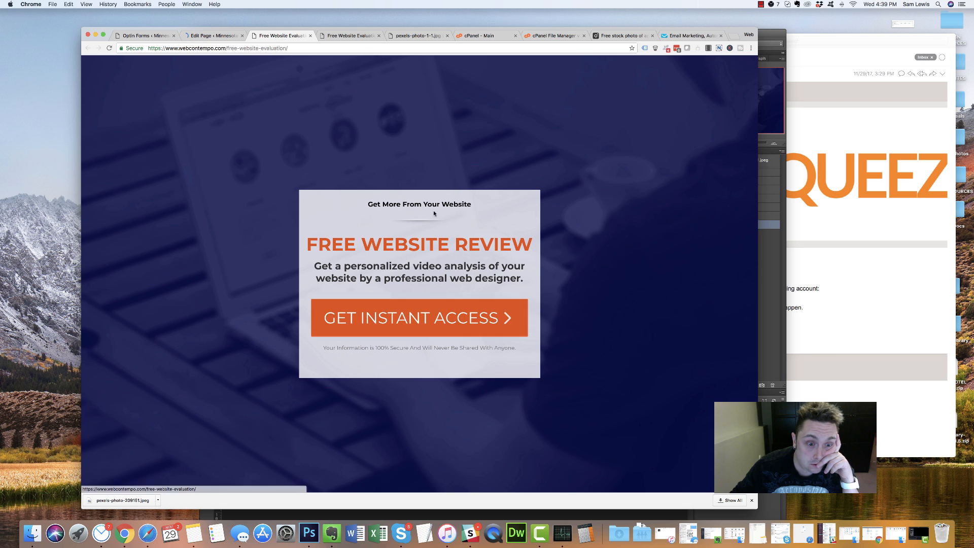
pyautogui.click(210, 35)
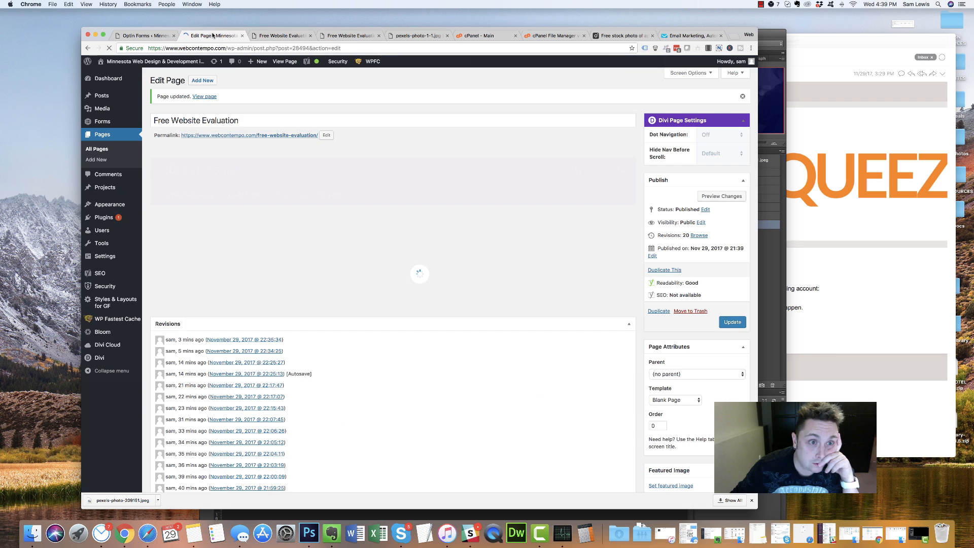
pyautogui.click(268, 34)
pyautogui.click(348, 37)
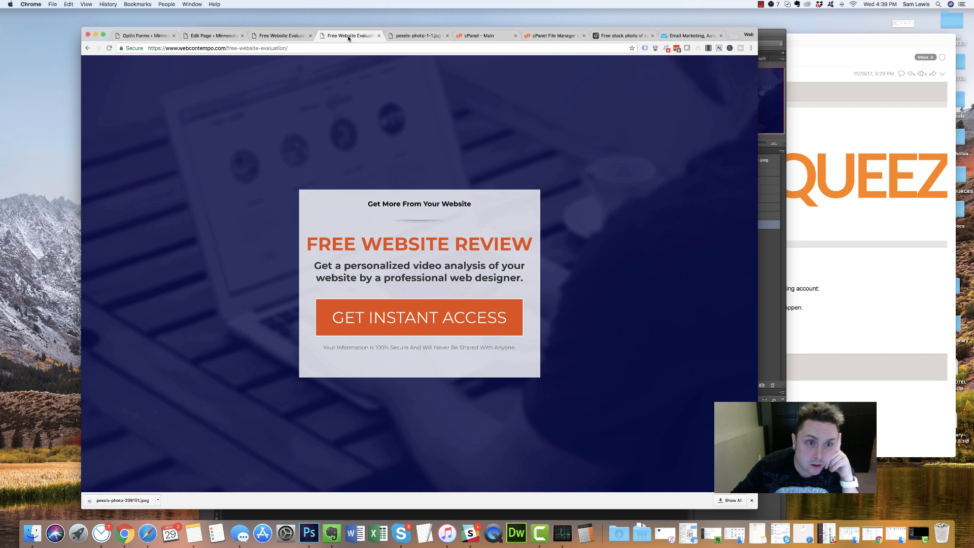
pyautogui.click(281, 36)
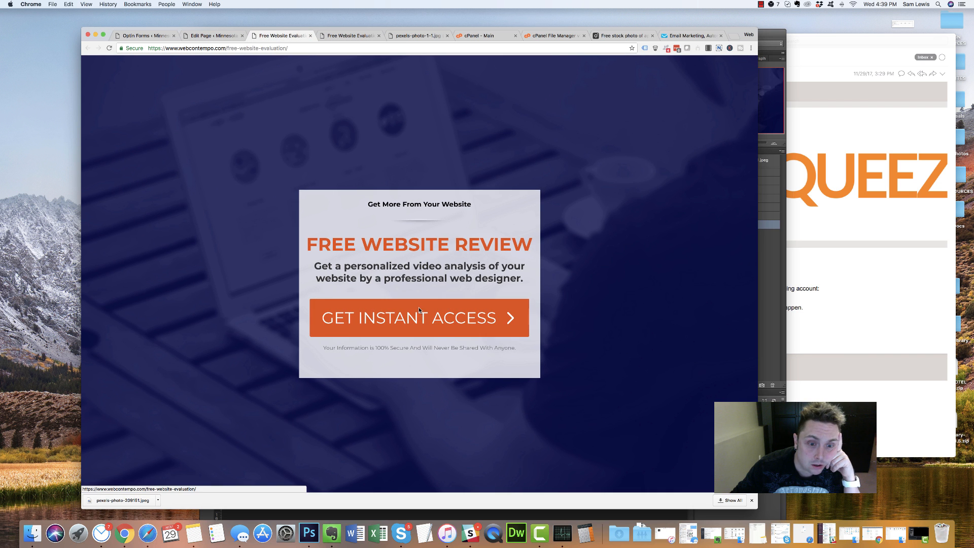
pyautogui.click(419, 311)
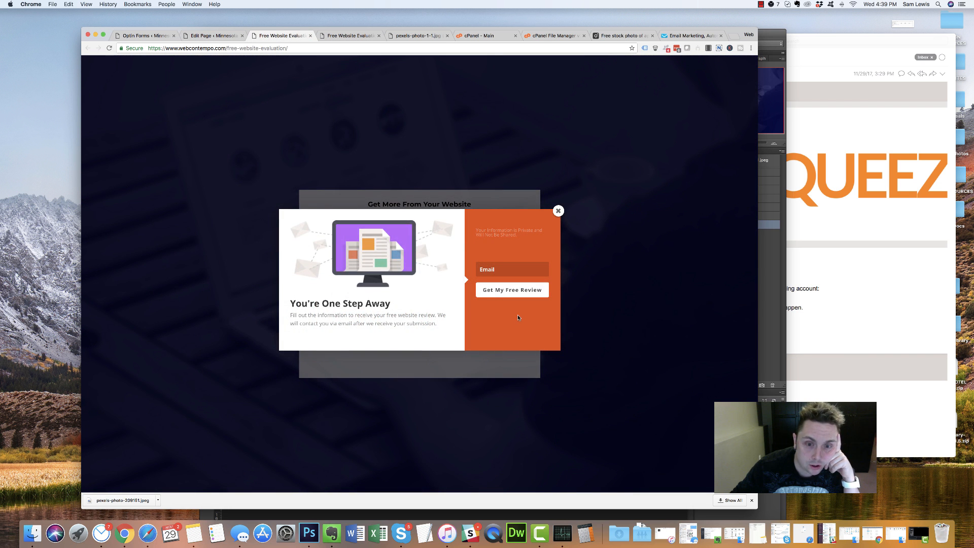
pyautogui.moveTo(442, 329); pyautogui.dragTo(344, 288)
pyautogui.click(424, 321)
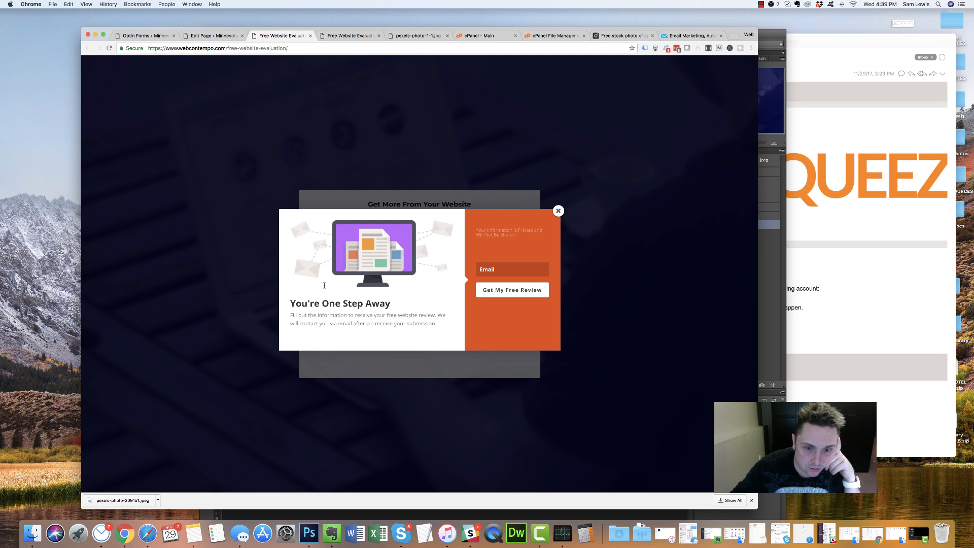
pyautogui.moveTo(527, 236); pyautogui.dragTo(473, 235)
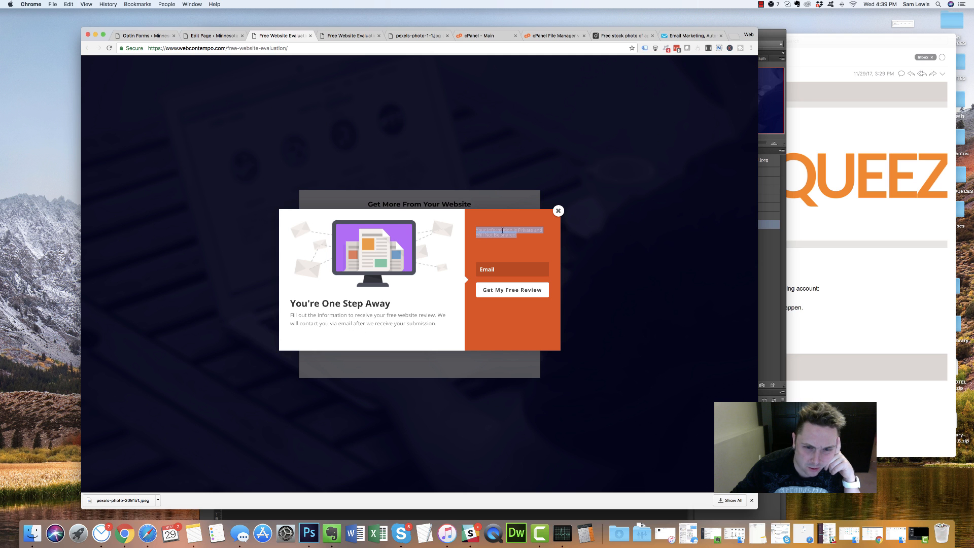
pyautogui.click(559, 211)
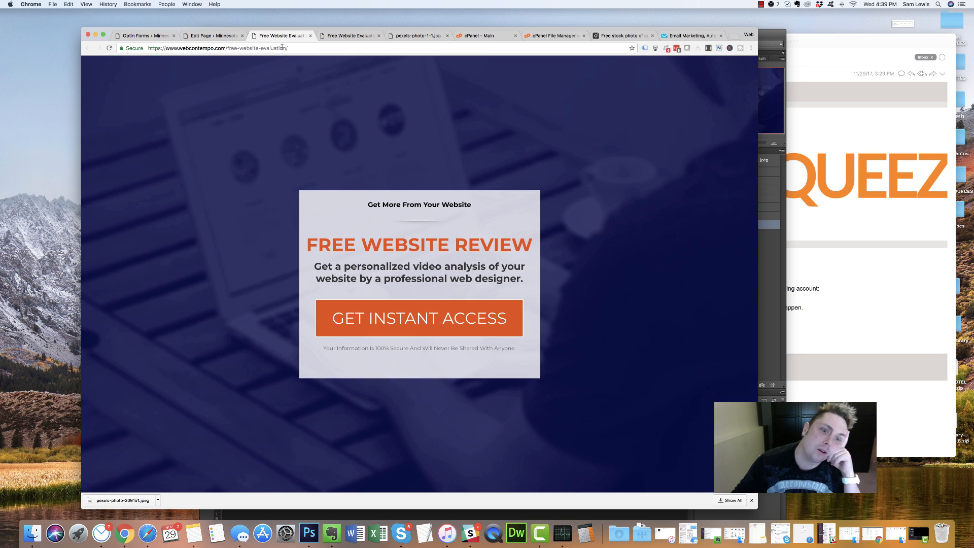
# Duplicate the Free Website Evaluation page from the Pages list and open the copy for editing
pyautogui.click(211, 36)
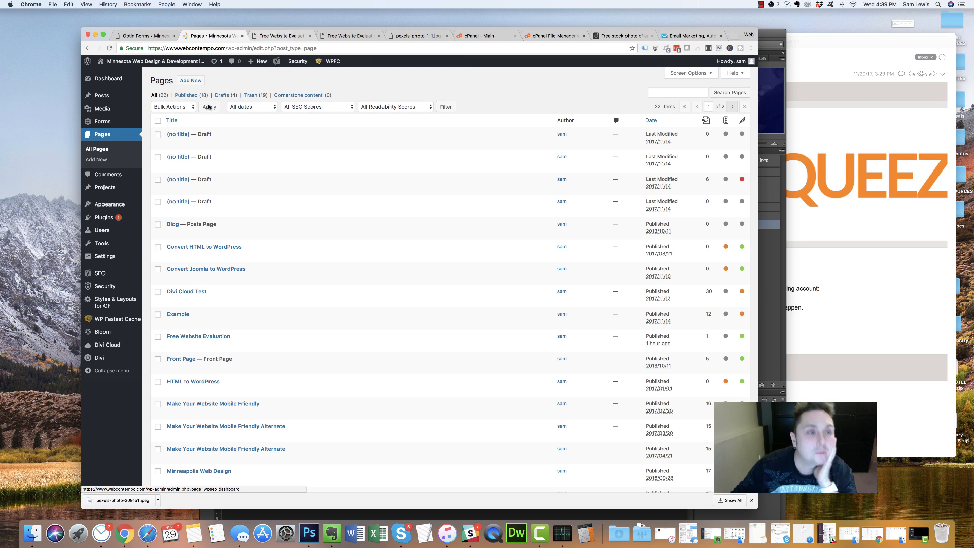
pyautogui.moveTo(134, 217)
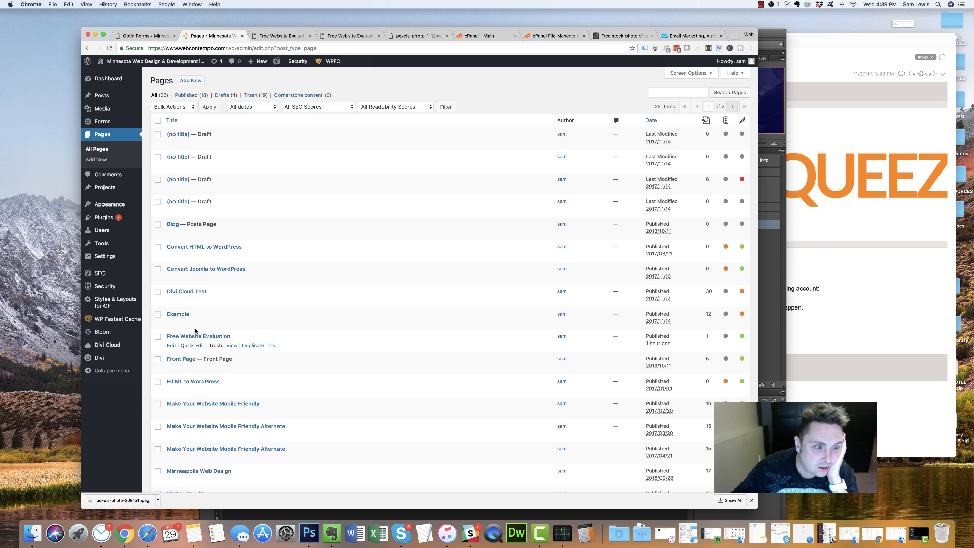
pyautogui.click(254, 346)
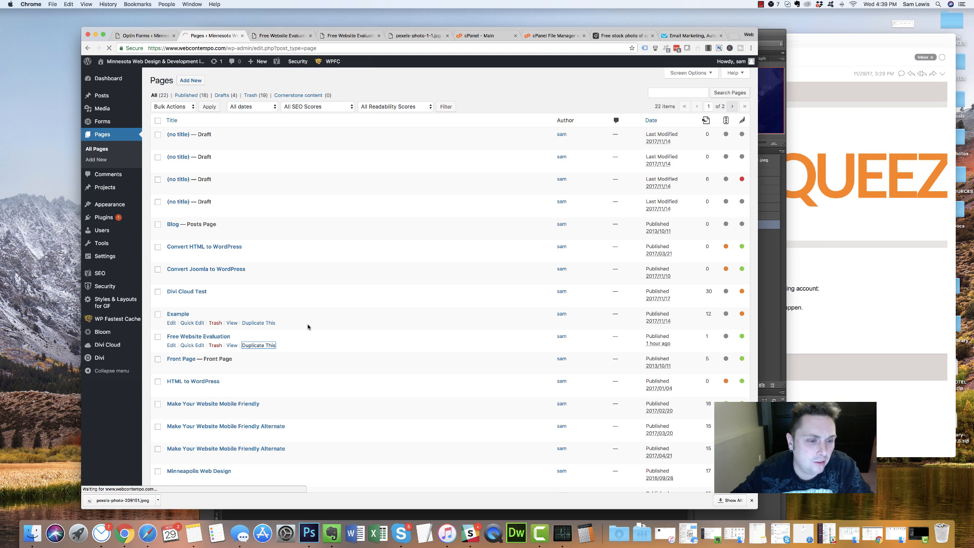
pyautogui.click(169, 368)
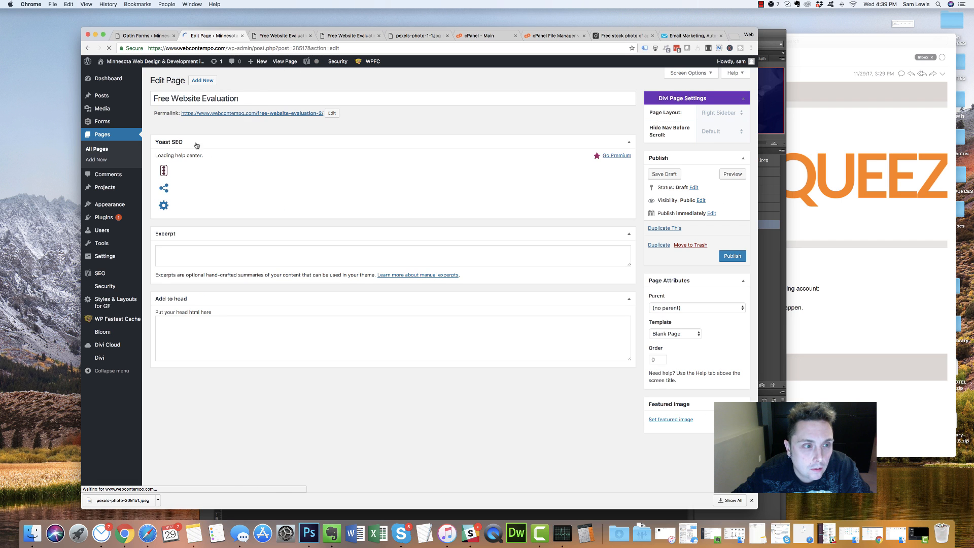
# Append 'Thank You' to the copy's title, delete its Button module, and select the first text line
pyautogui.click(252, 92)
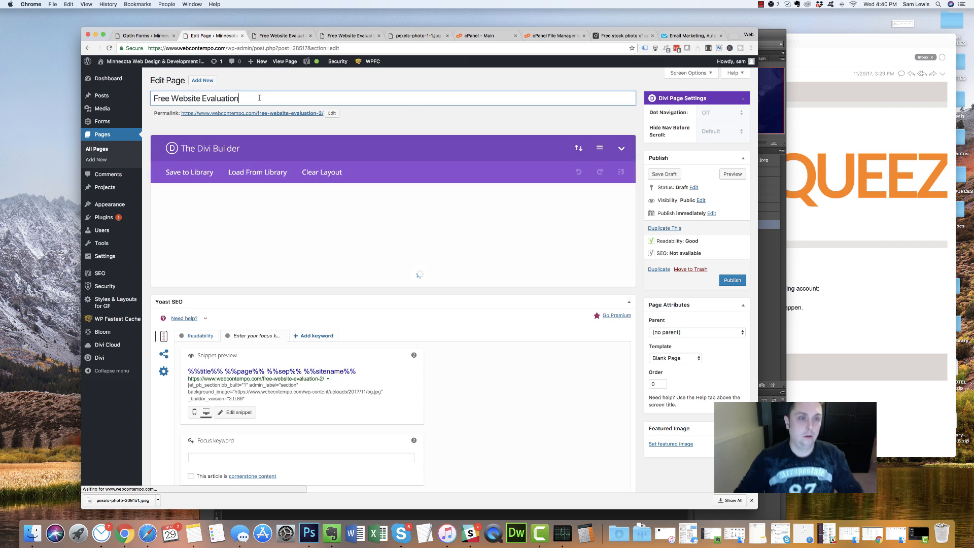
pyautogui.write('Thank You')
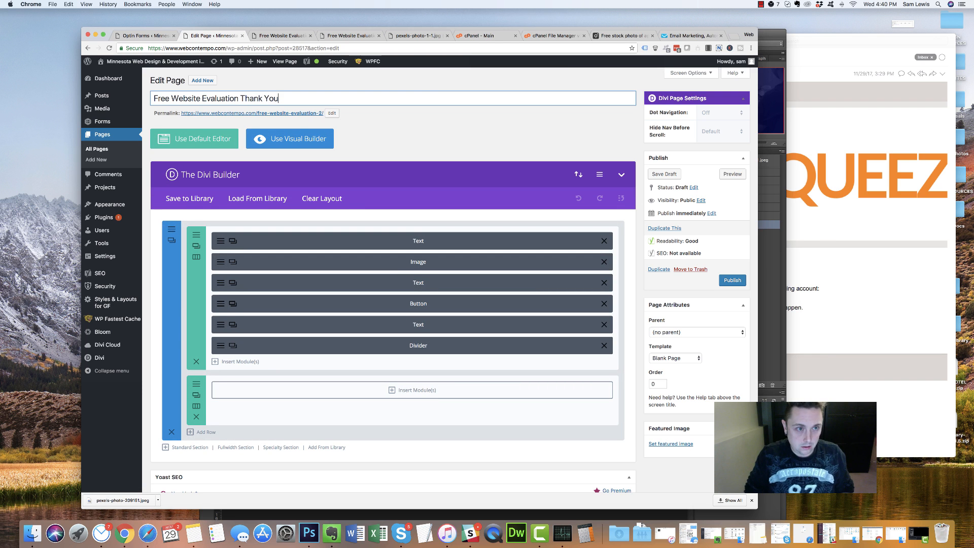
pyautogui.click(603, 303)
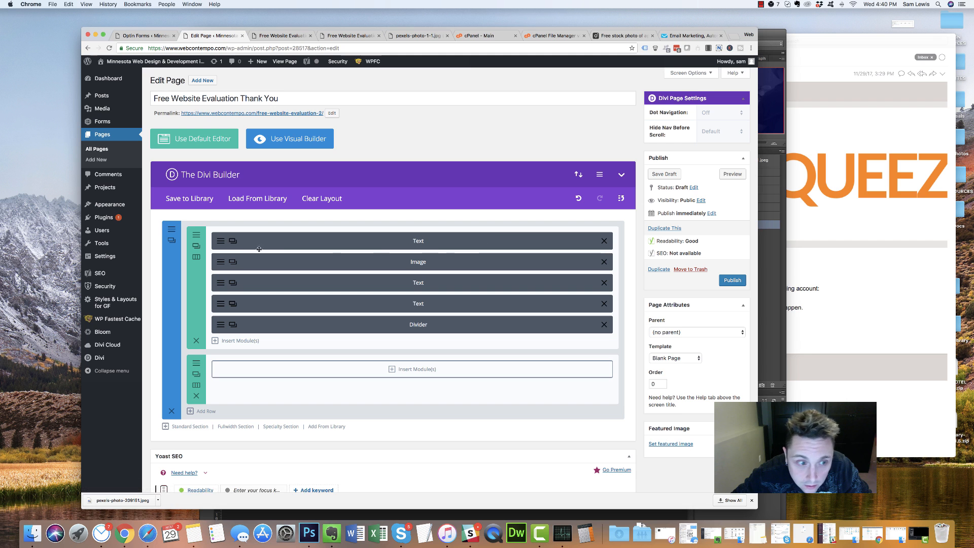
pyautogui.click(215, 240)
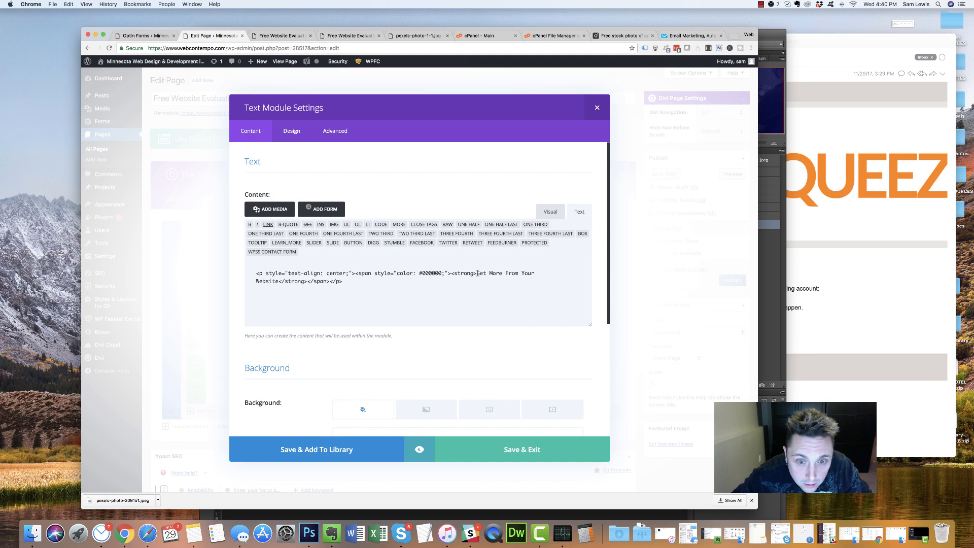
pyautogui.moveTo(491, 273); pyautogui.dragTo(279, 279)
# Change the first text module's line to 'Thank You!' and save the module
pyautogui.write('Thank YOU~!')
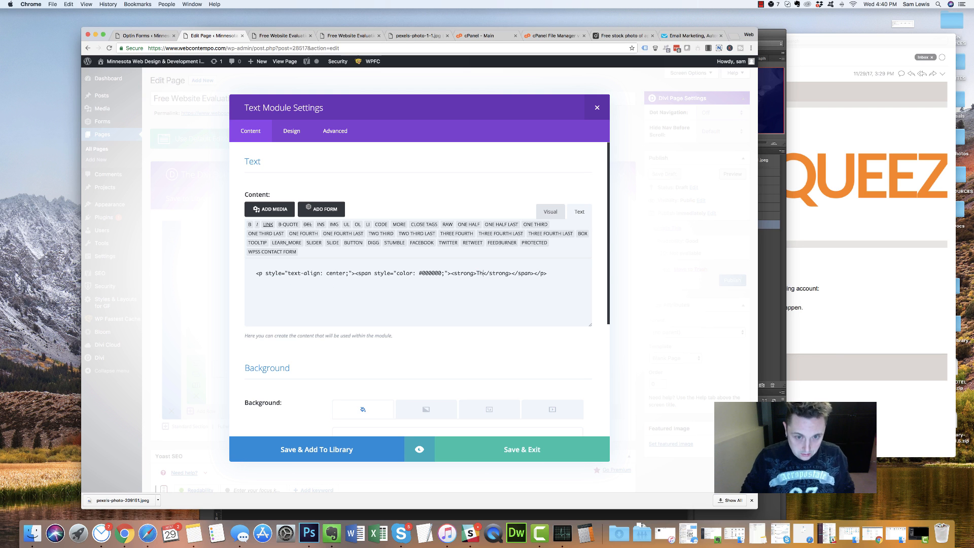
pyautogui.press('BackSpace')
pyautogui.press('BackSpace')
pyautogui.press('BackSpace')
pyautogui.press('BackSpace')
pyautogui.write('ou!')
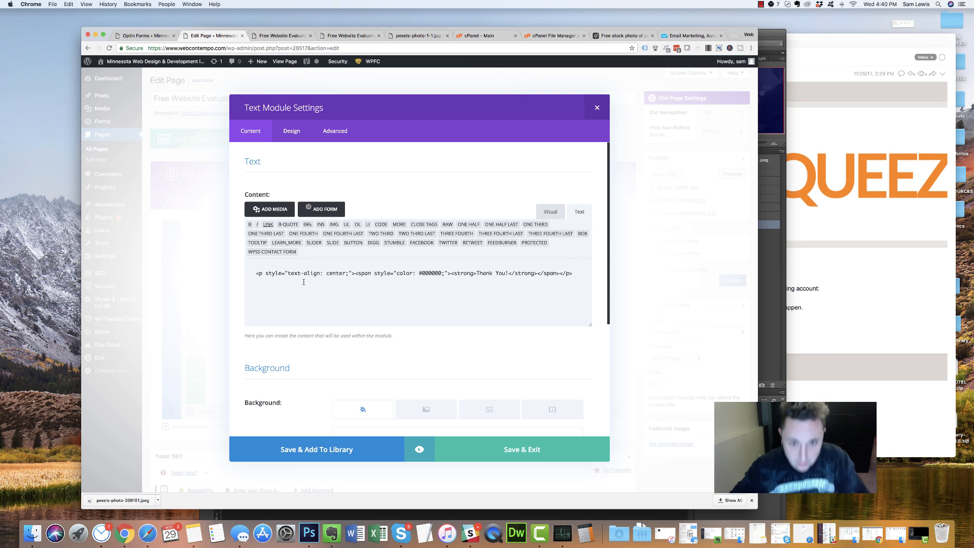
pyautogui.click(536, 454)
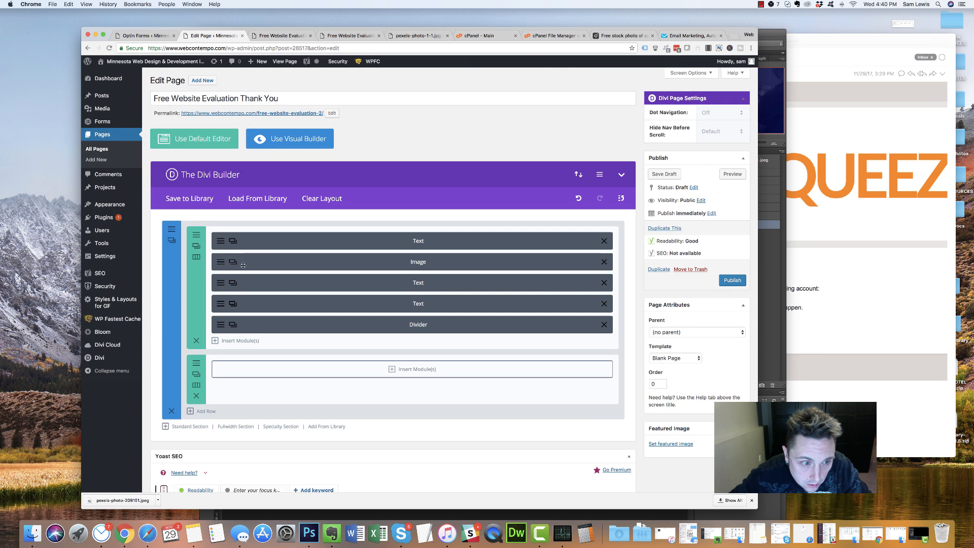
# Rewrite the heading to 'We'll Be in Touch' with a site-evaluation follow-up subheading and save
pyautogui.click(220, 282)
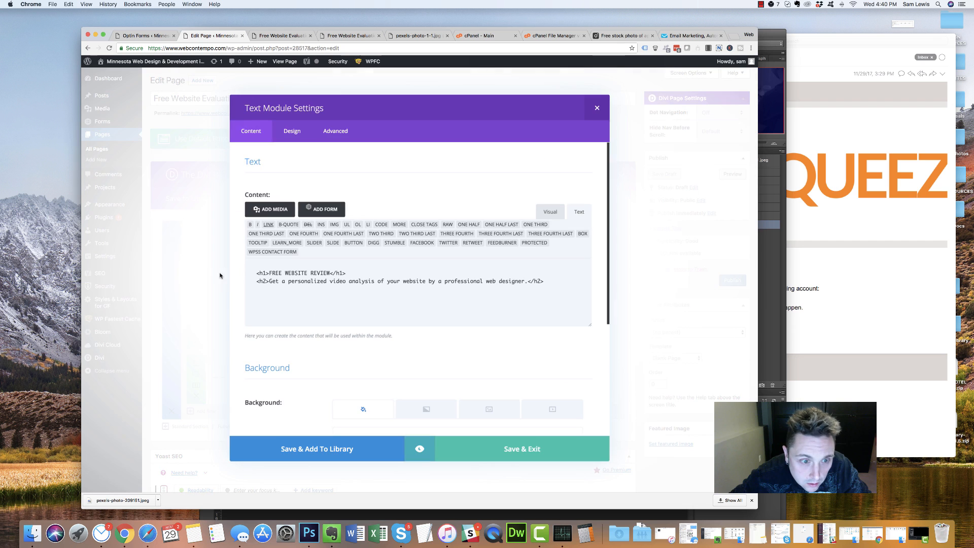
pyautogui.moveTo(270, 273); pyautogui.dragTo(327, 273)
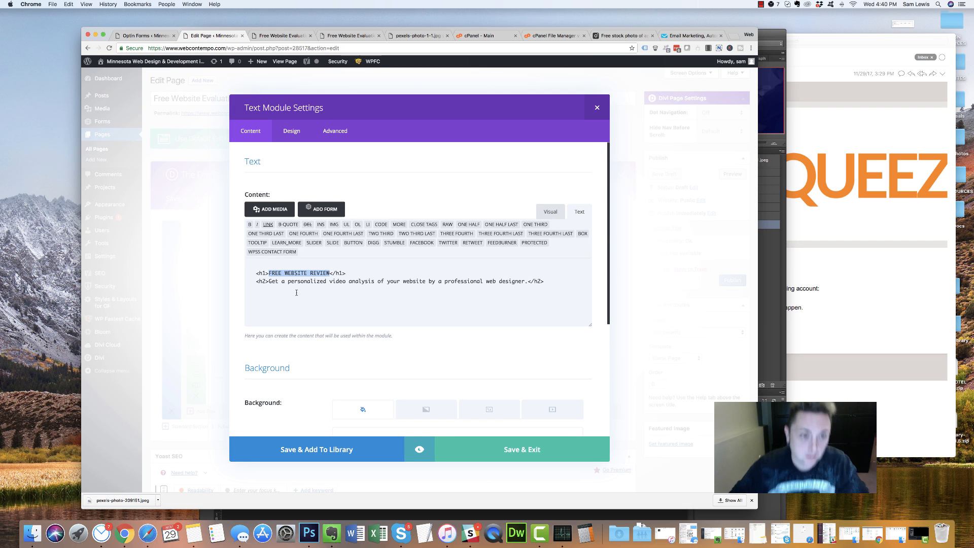
pyautogui.write('We')
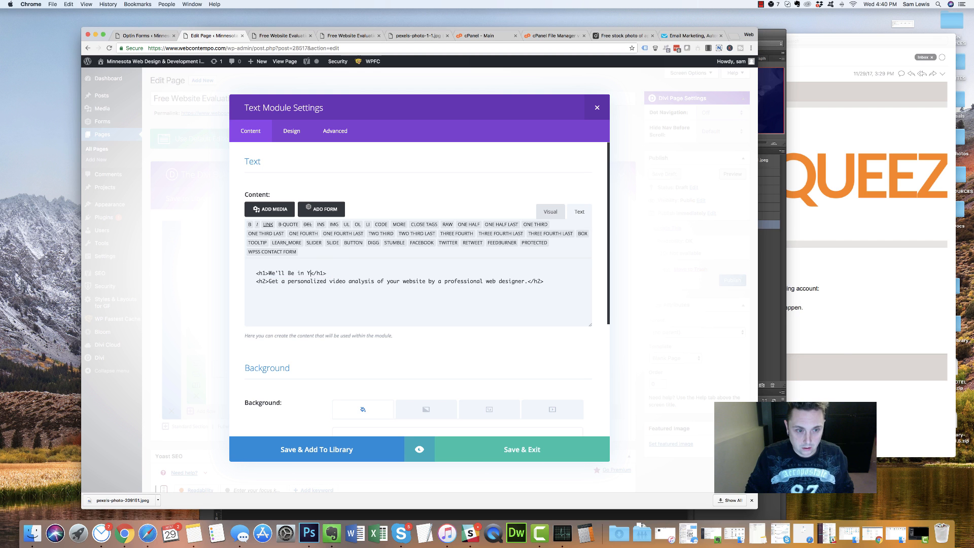
pyautogui.write("'ll Be in Touch")
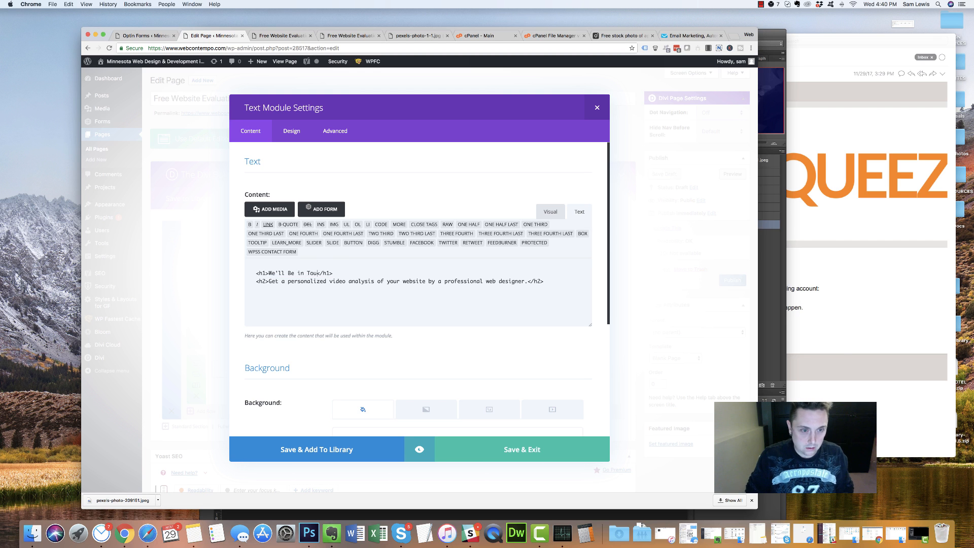
pyautogui.moveTo(377, 284); pyautogui.dragTo(528, 282)
pyautogui.write('We ')
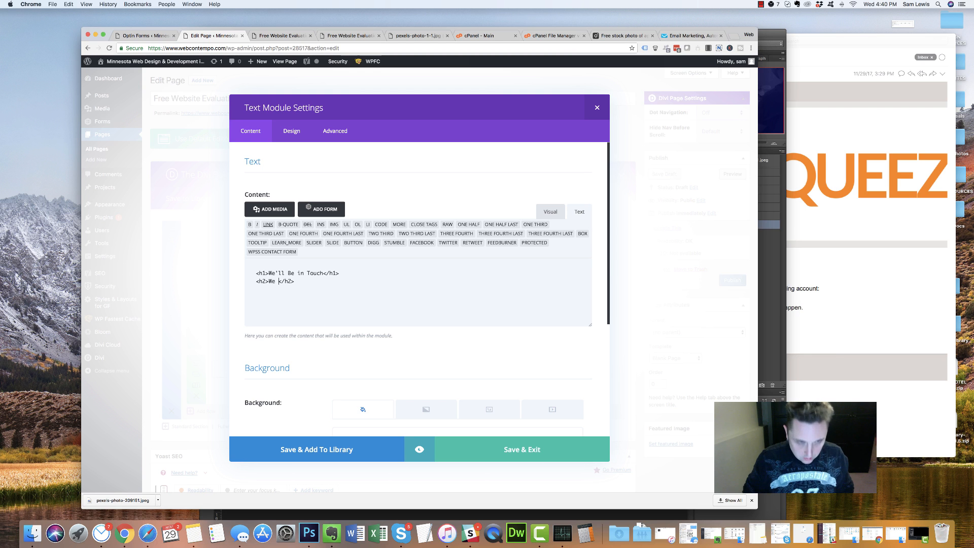
pyautogui.write('received your')
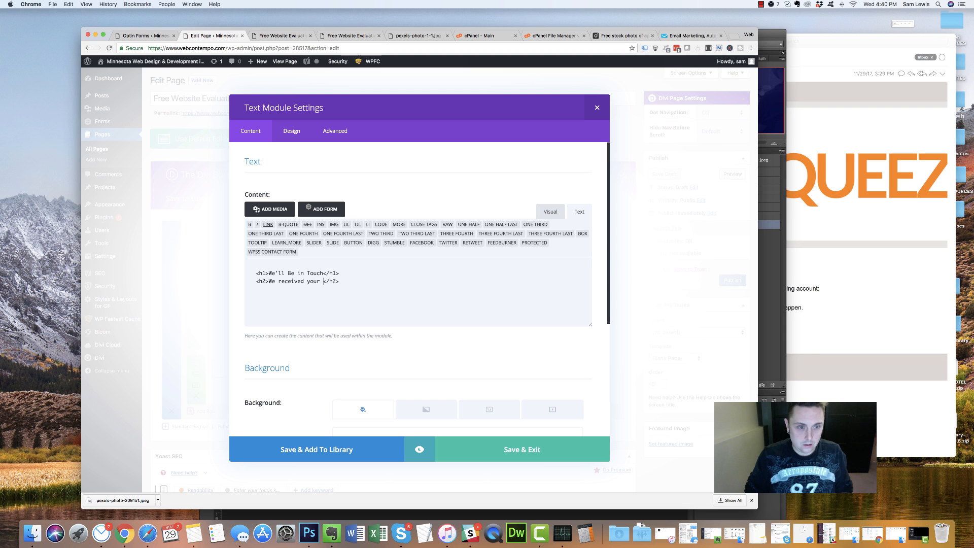
pyautogui.write(' email and will be in touch as s')
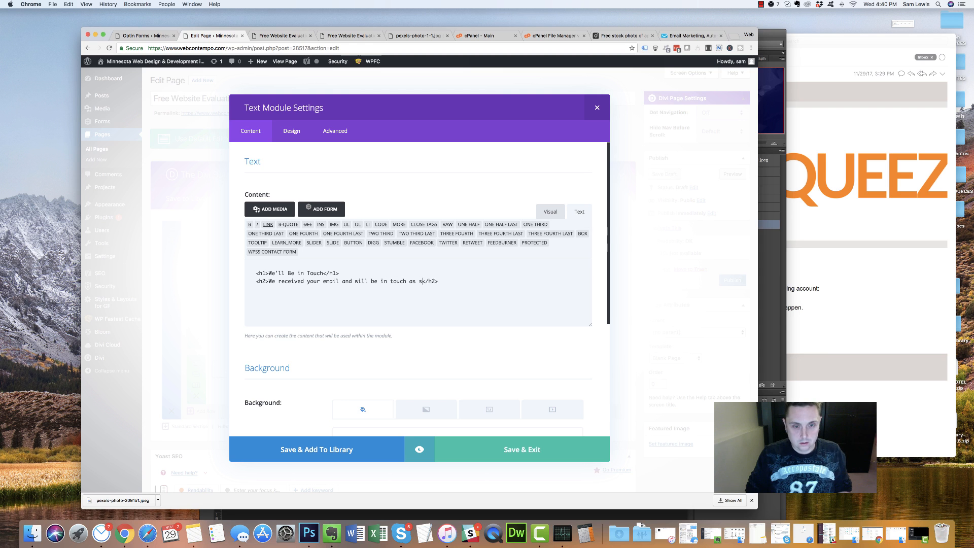
pyautogui.write('le to ')
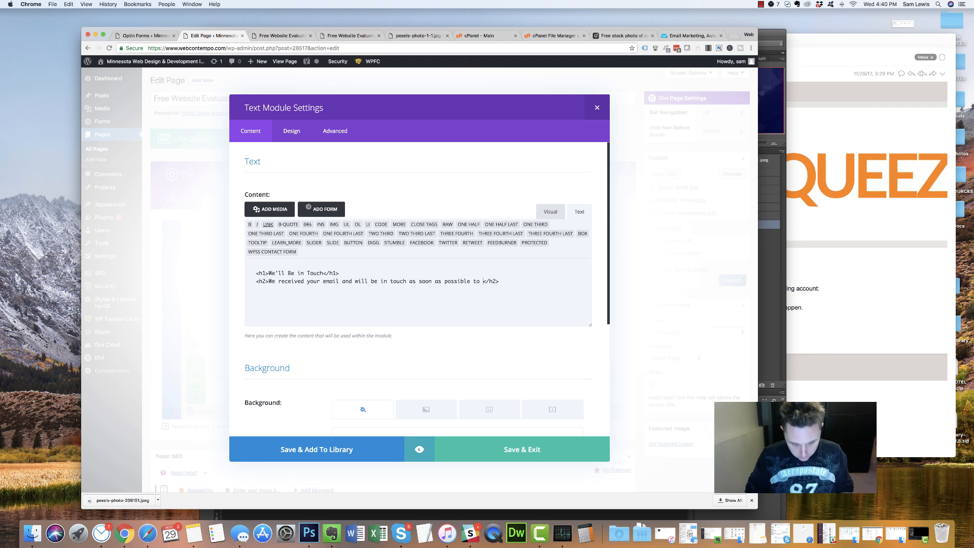
pyautogui.write('proceed with the site evaluation.')
pyautogui.click(505, 454)
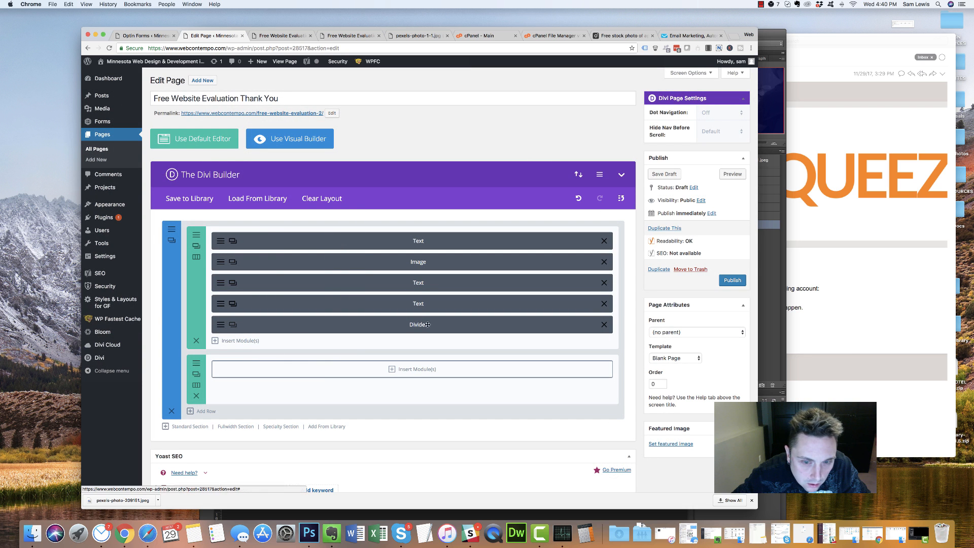
# Publish the thank-you page and glance at the live landing page
pyautogui.click(730, 280)
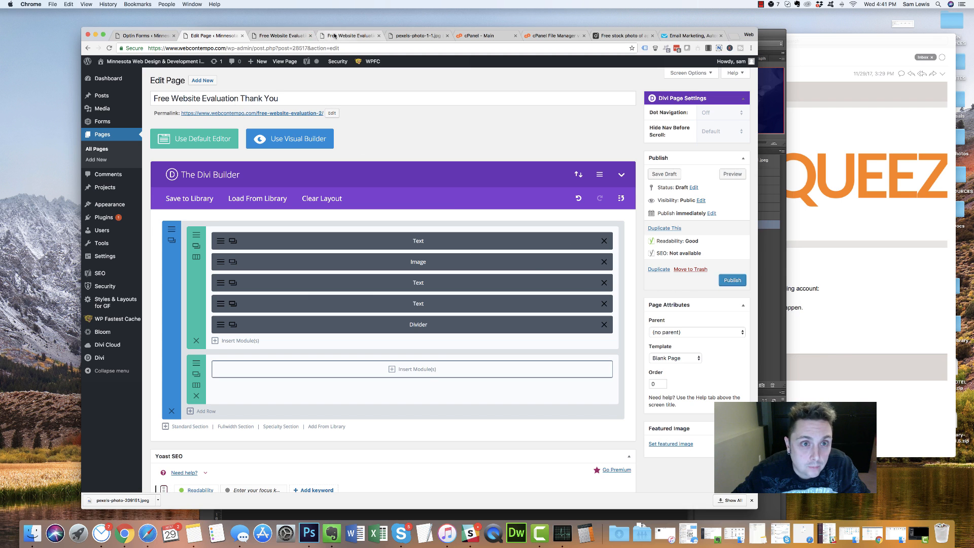
pyautogui.click(335, 36)
pyautogui.click(213, 35)
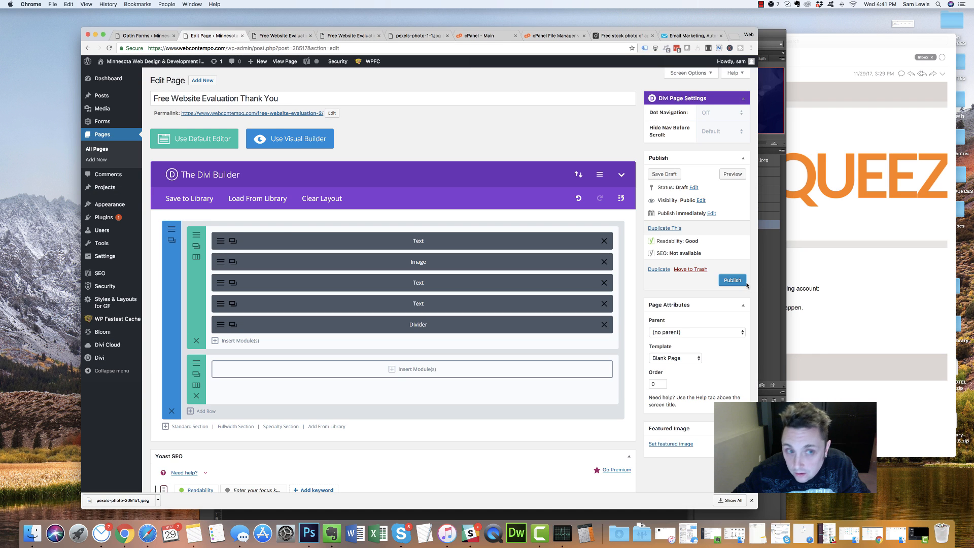
# Change the thank-you page's permalink slug to thank-you-eval, then view Bloom's Active Optins list
pyautogui.click(332, 113)
pyautogui.tripleClick(279, 113)
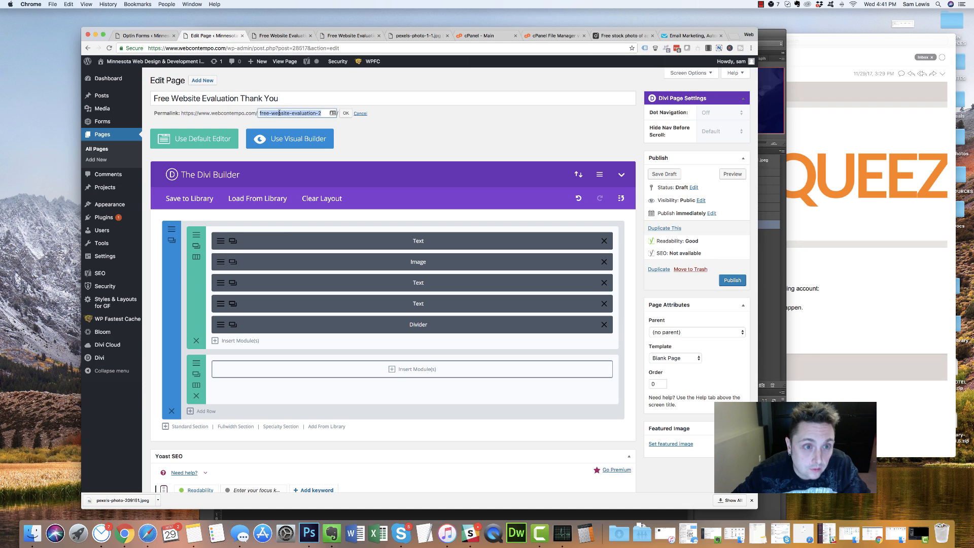
pyautogui.write('thank-yo')
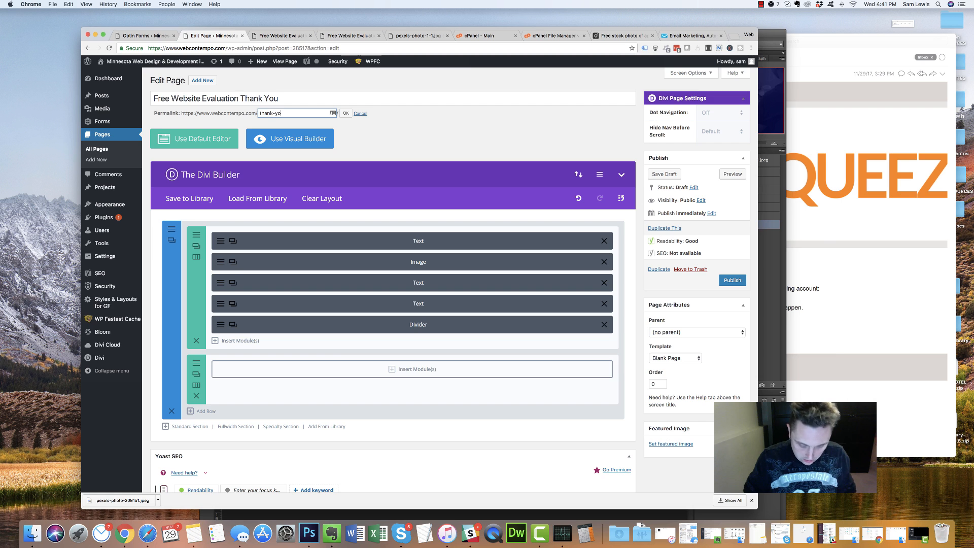
pyautogui.write('u-eval')
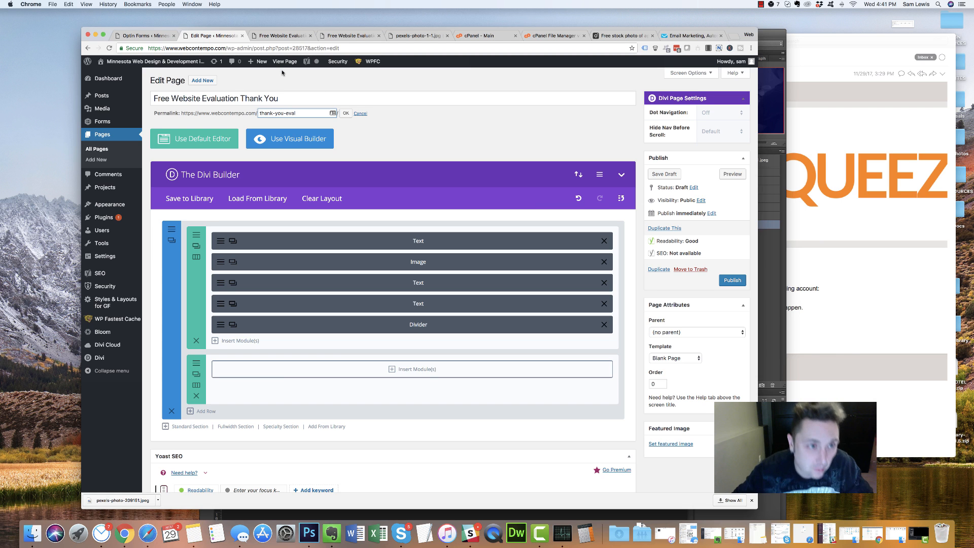
pyautogui.click(160, 37)
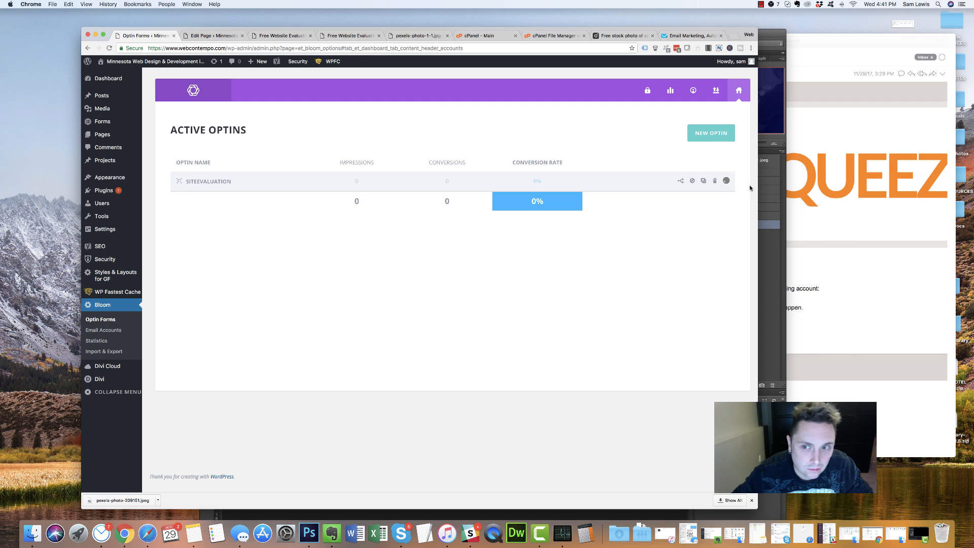
# Enable Display Name Field in the SiteEvaluation optin's design, save it, and return to the thank-you page editor
pyautogui.click(390, 181)
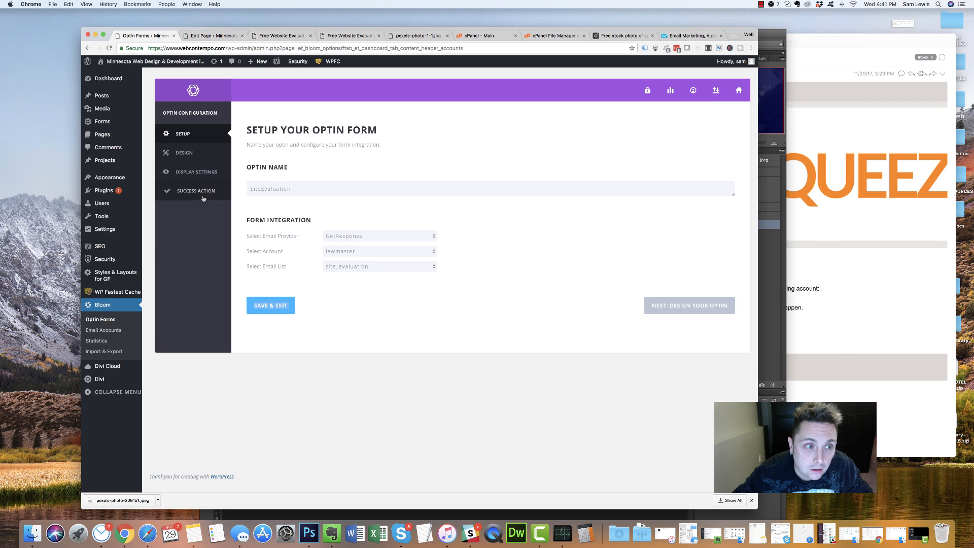
pyautogui.click(196, 157)
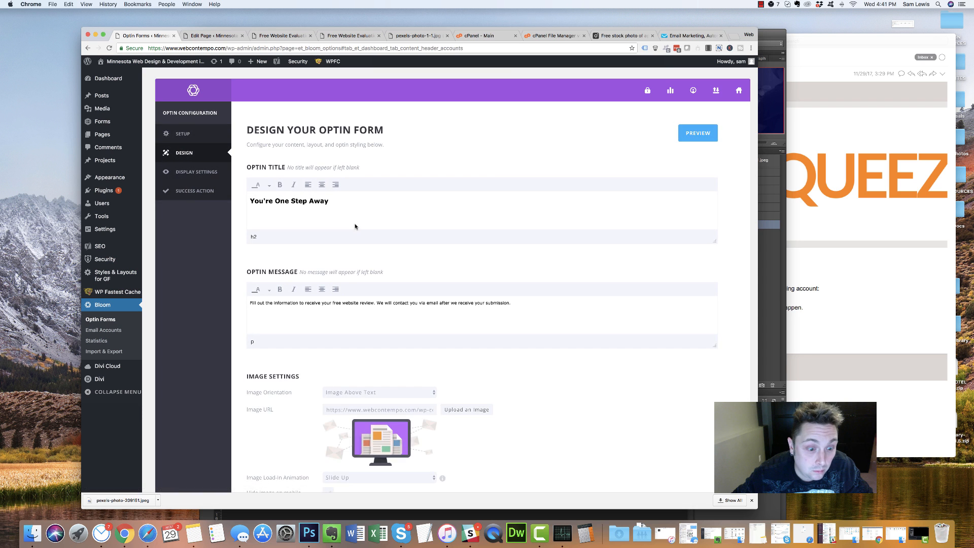
pyautogui.scroll(-5, 354, 218)
pyautogui.scroll(-2, 355, 224)
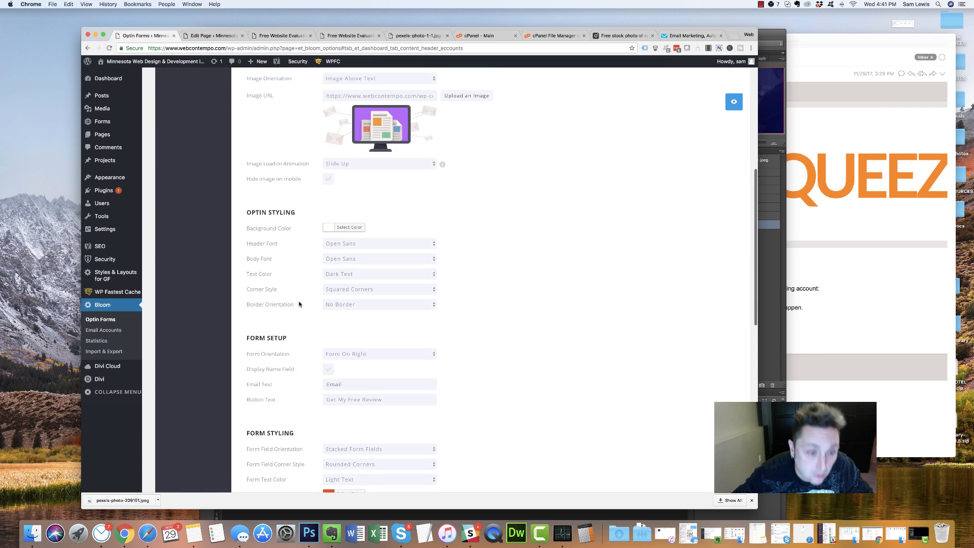
pyautogui.click(328, 370)
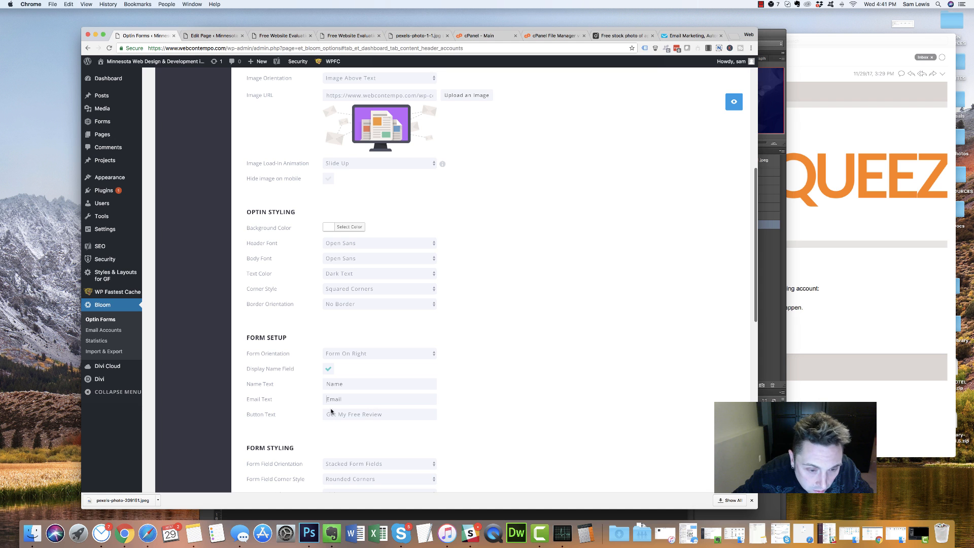
pyautogui.scroll(-12, 303, 412)
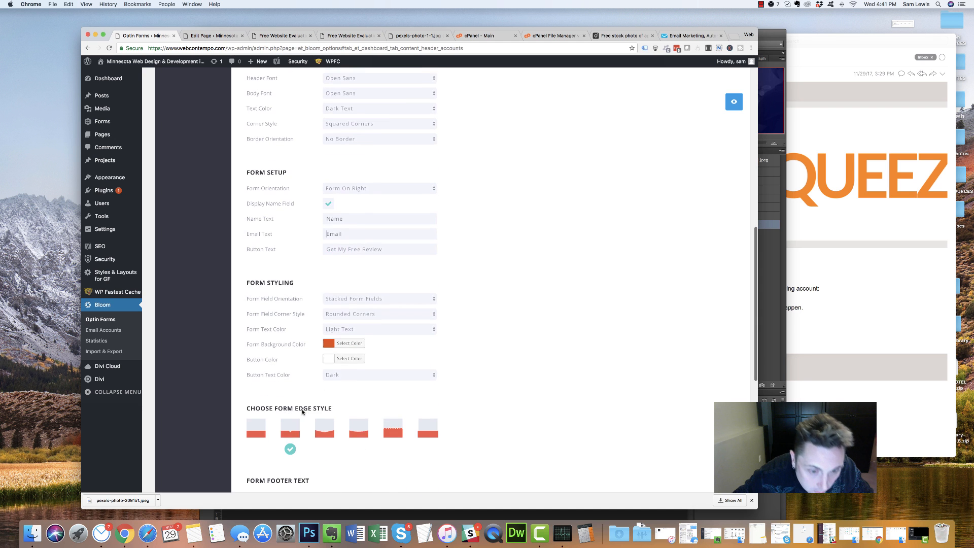
pyautogui.scroll(20, 302, 412)
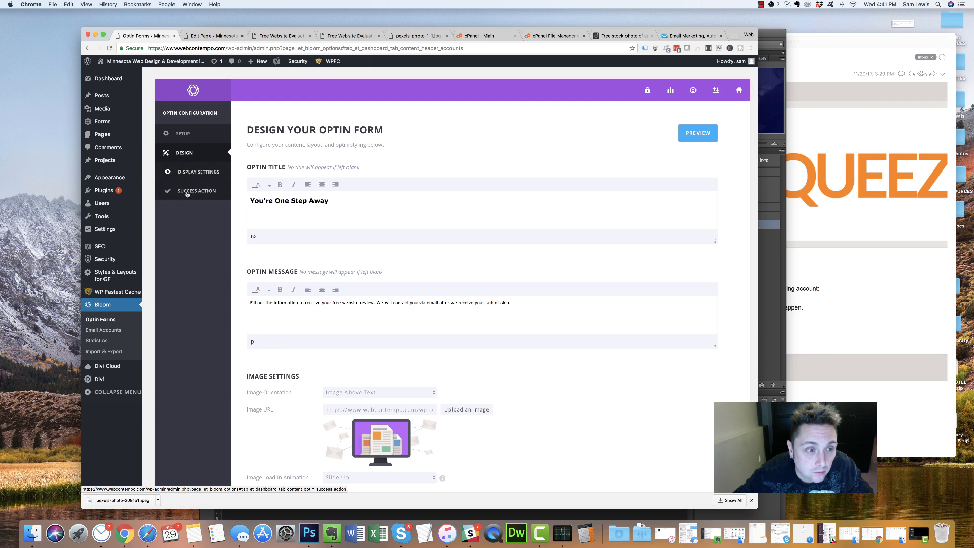
pyautogui.click(203, 191)
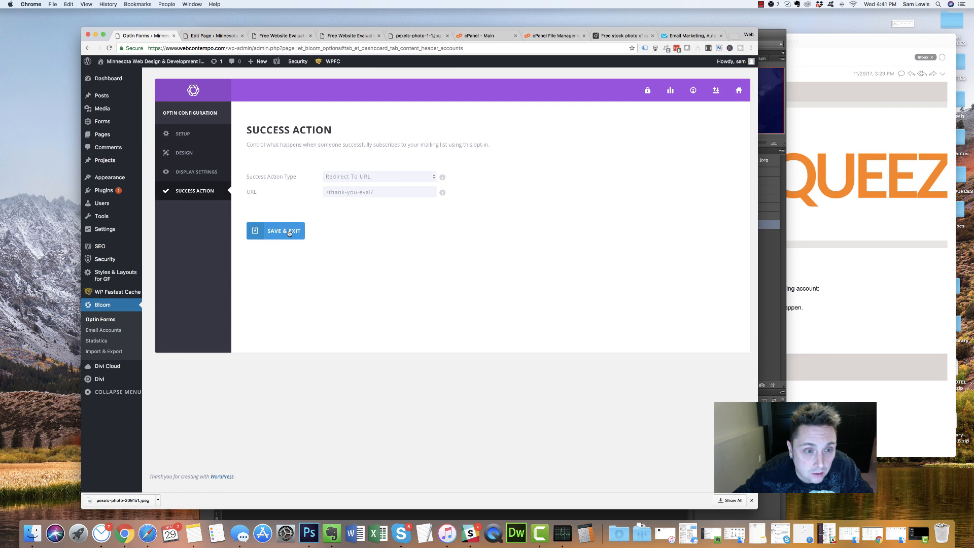
pyautogui.click(273, 231)
pyautogui.click(213, 35)
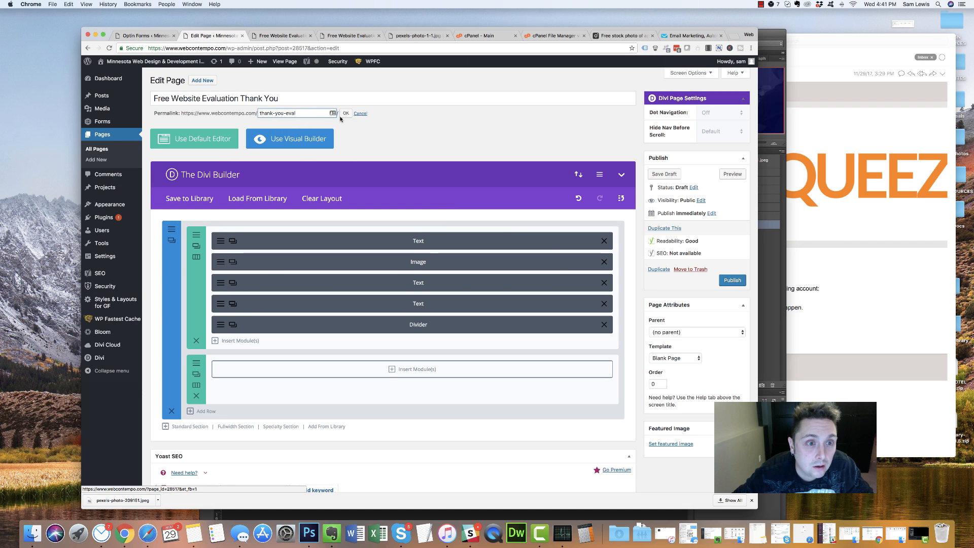
# Publish the thank-you page and reload the live Free Website Review landing page
pyautogui.click(731, 280)
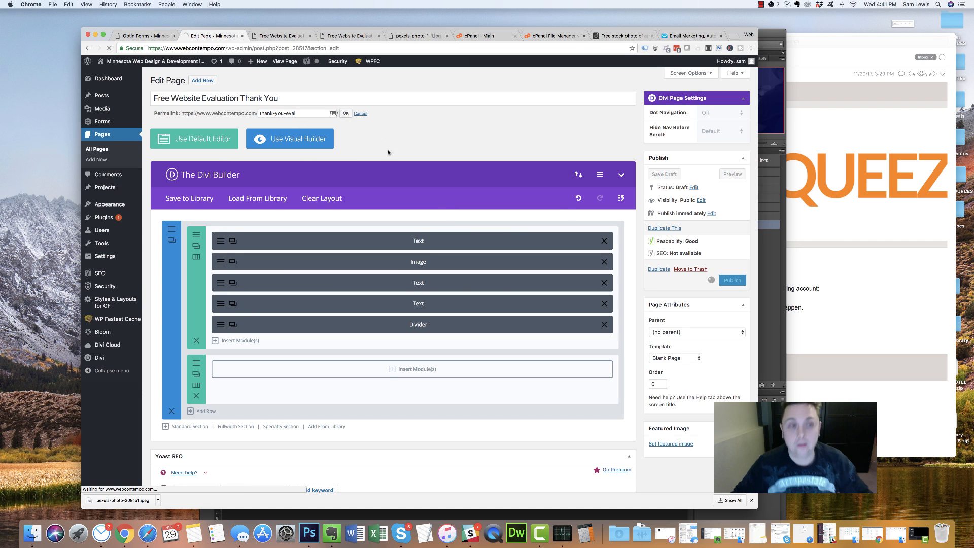
pyautogui.click(272, 36)
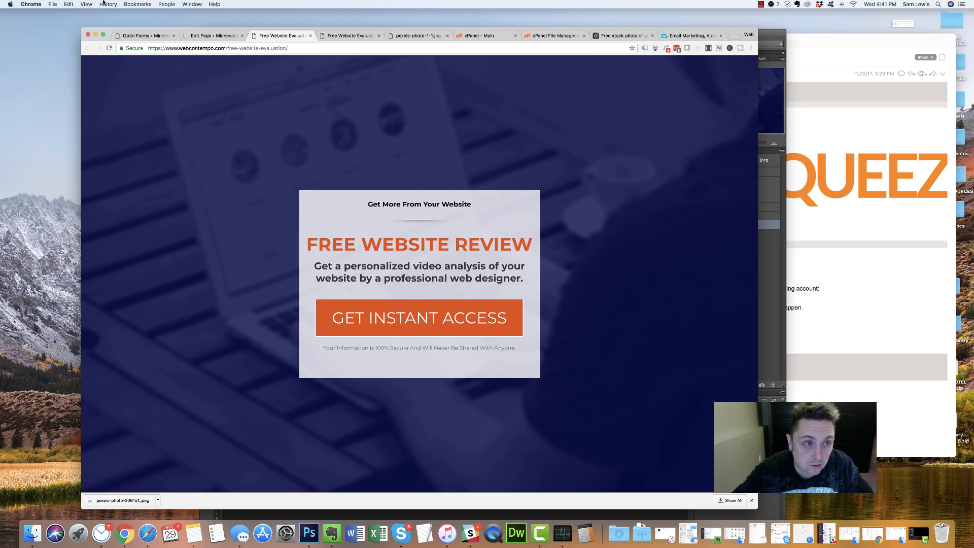
pyautogui.click(110, 48)
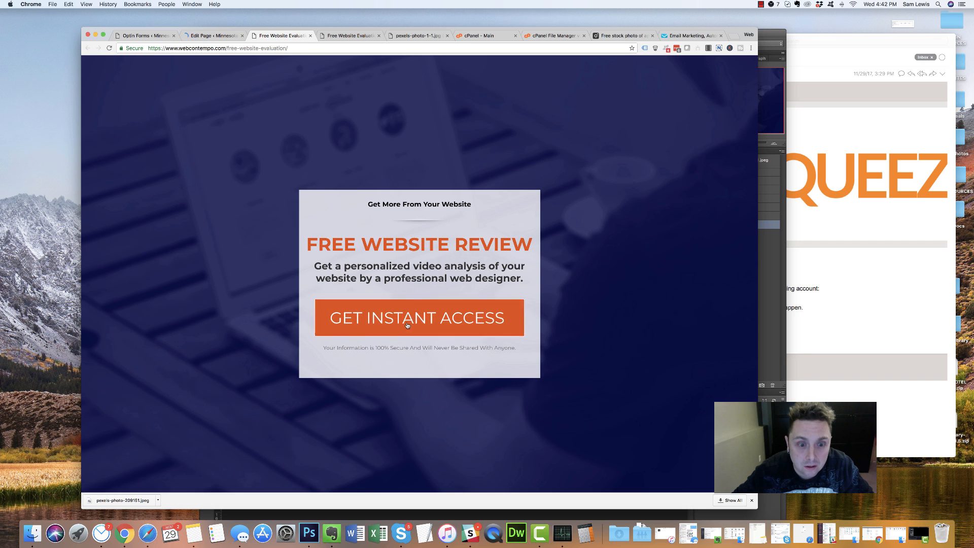
# Submit a test name and email through the GET INSTANT ACCESS pop-up, landing on the thank-you page
pyautogui.click(504, 318)
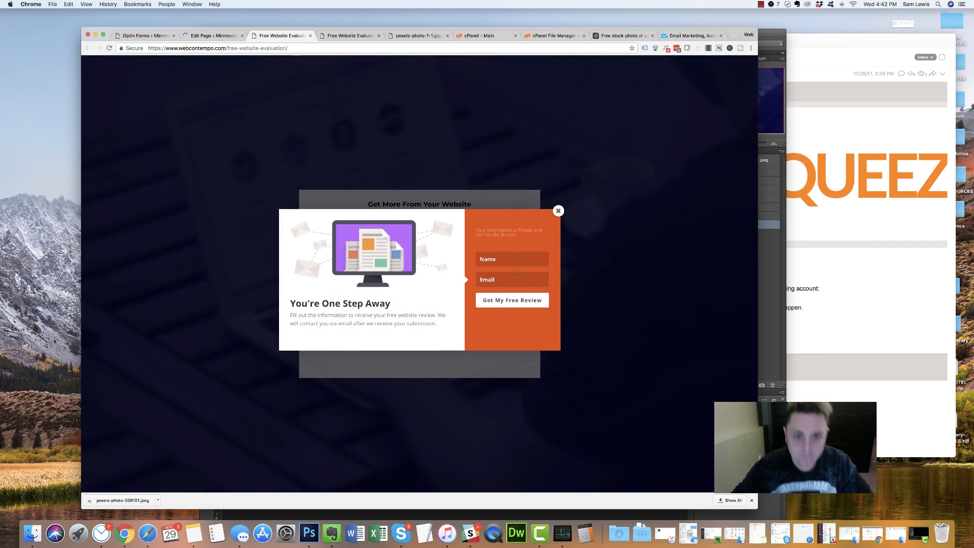
pyautogui.click(515, 264)
pyautogui.write('sam')
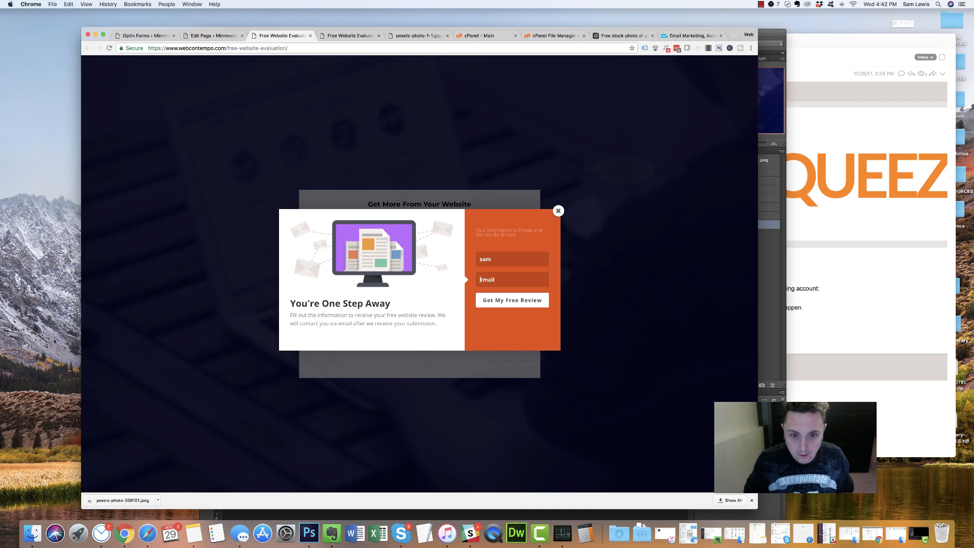
pyautogui.press('Tab')
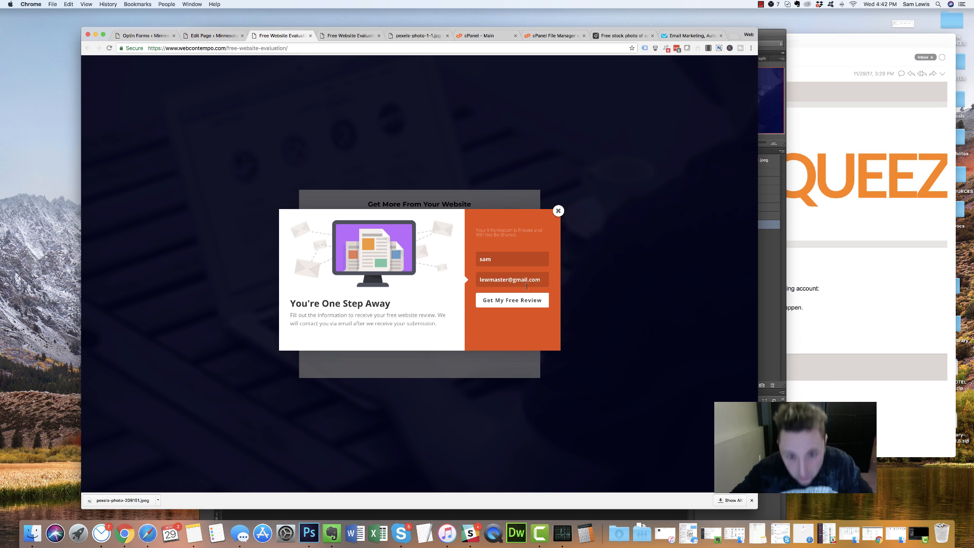
pyautogui.click(521, 304)
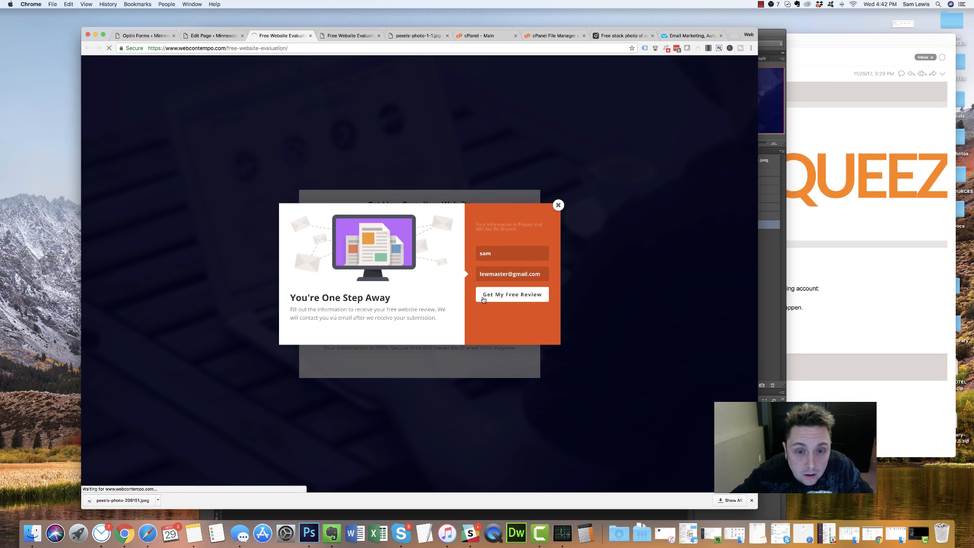
pyautogui.click(506, 300)
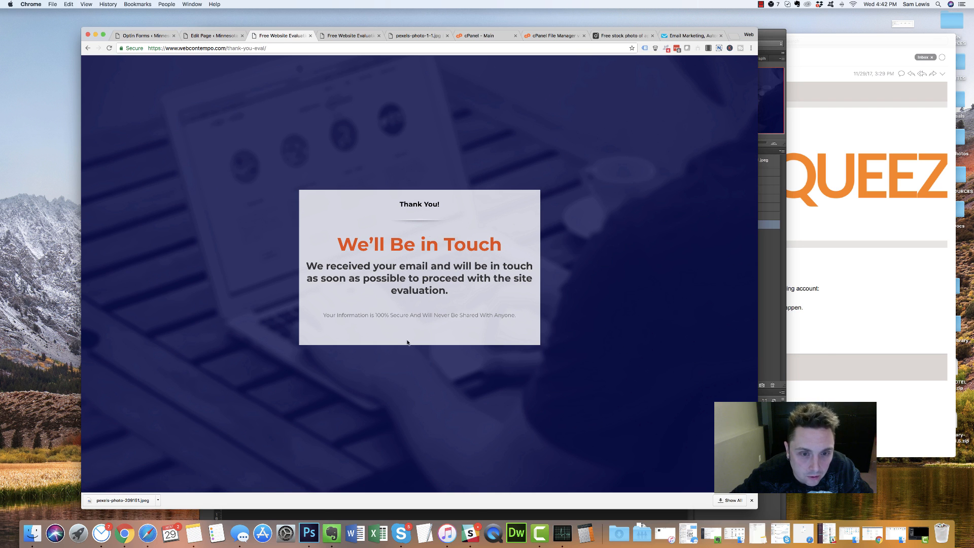
pyautogui.click(216, 37)
pyautogui.click(282, 36)
pyautogui.click(663, 35)
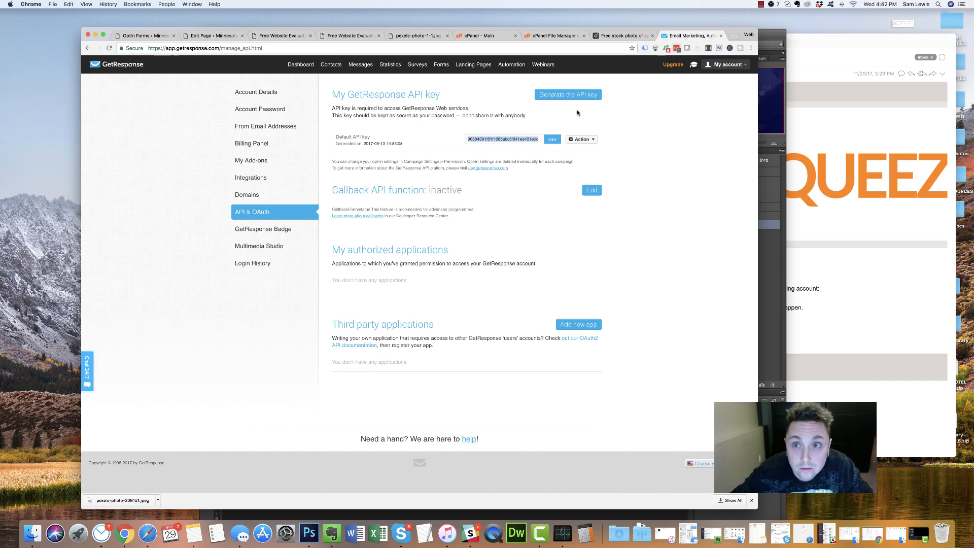
pyautogui.scroll(-1, 188, 165)
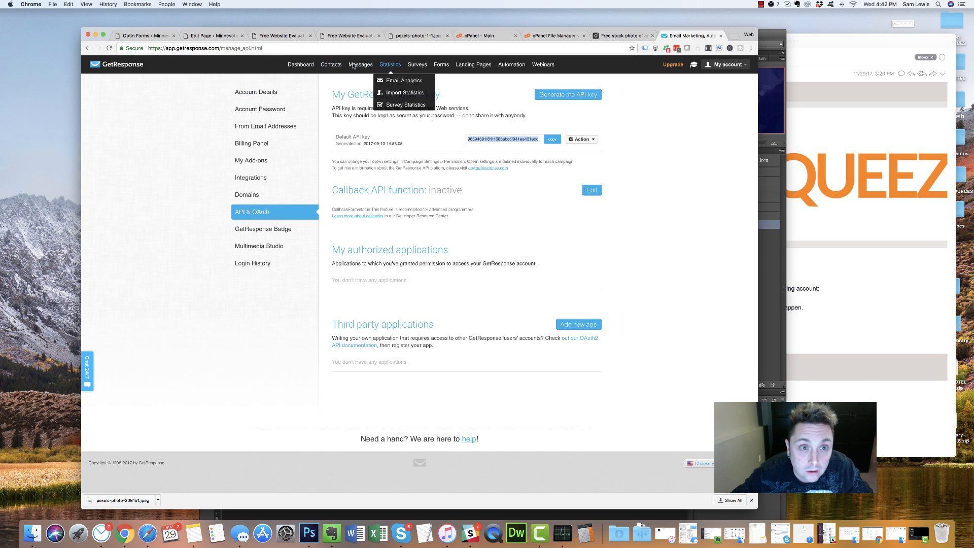
pyautogui.click(304, 65)
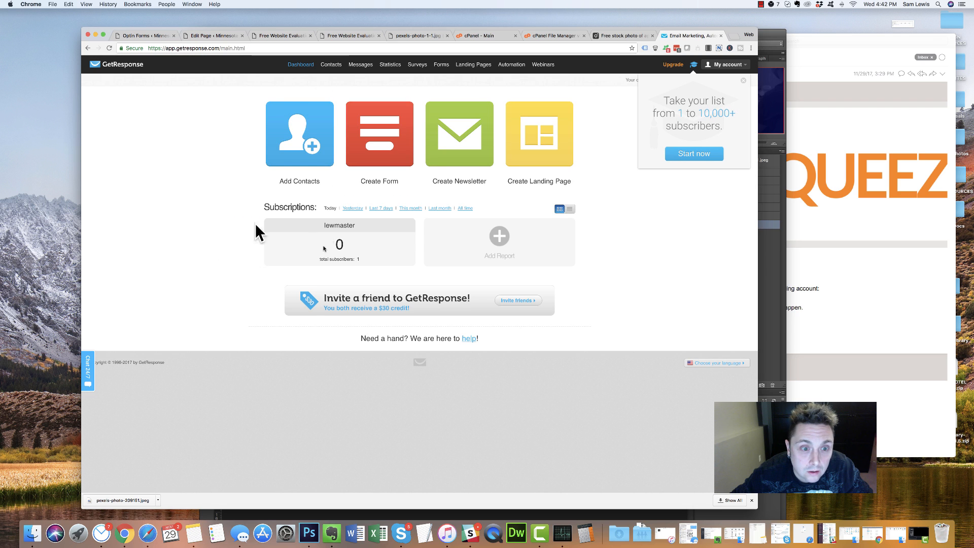
pyautogui.click(109, 49)
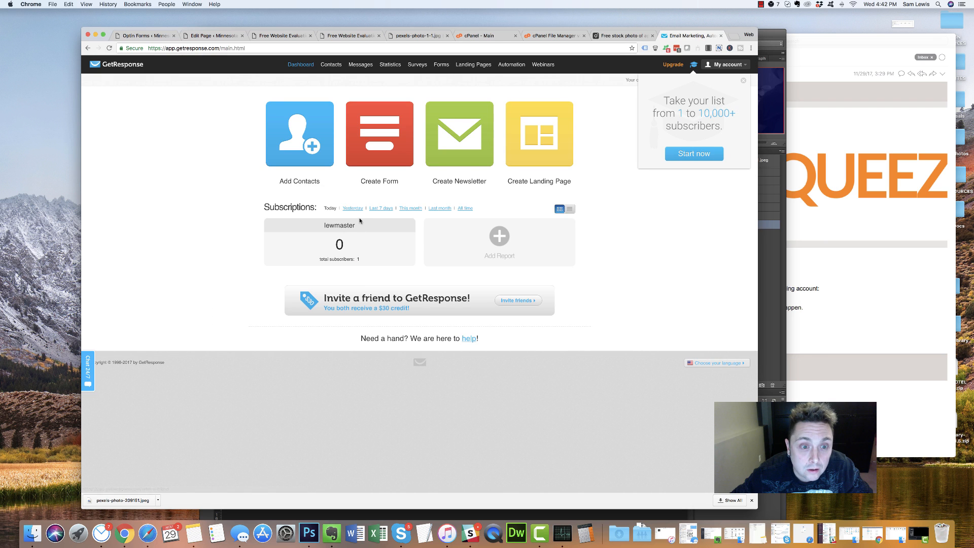
pyautogui.click(355, 209)
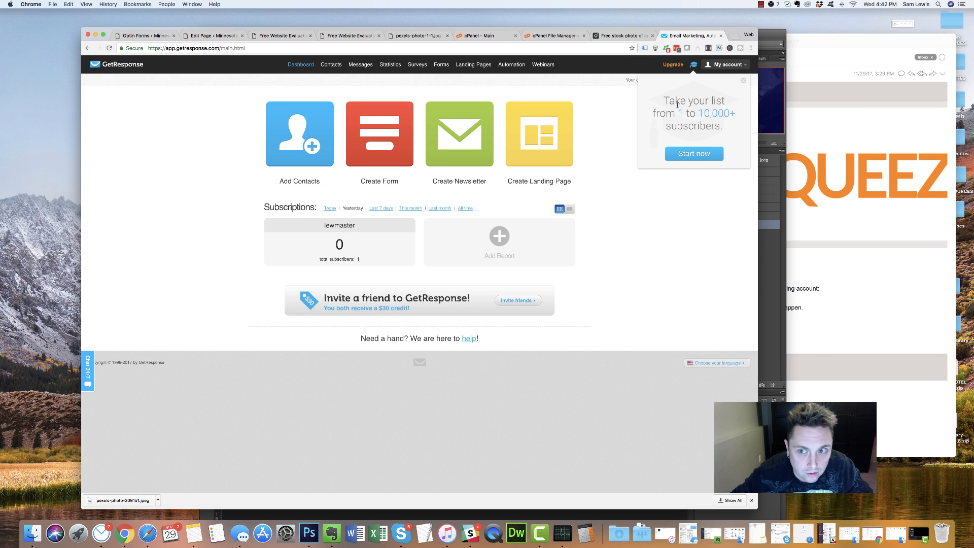
pyautogui.click(743, 80)
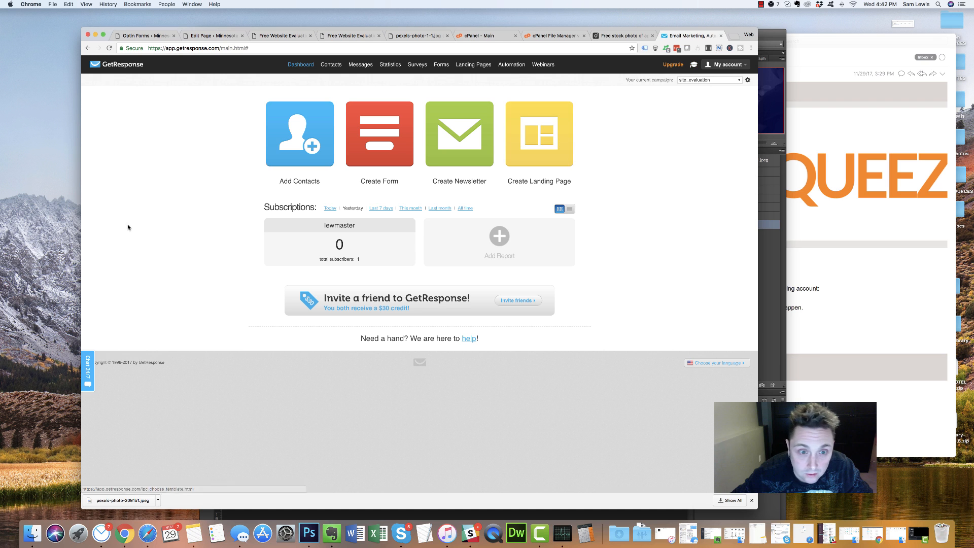
pyautogui.click(213, 35)
pyautogui.click(281, 36)
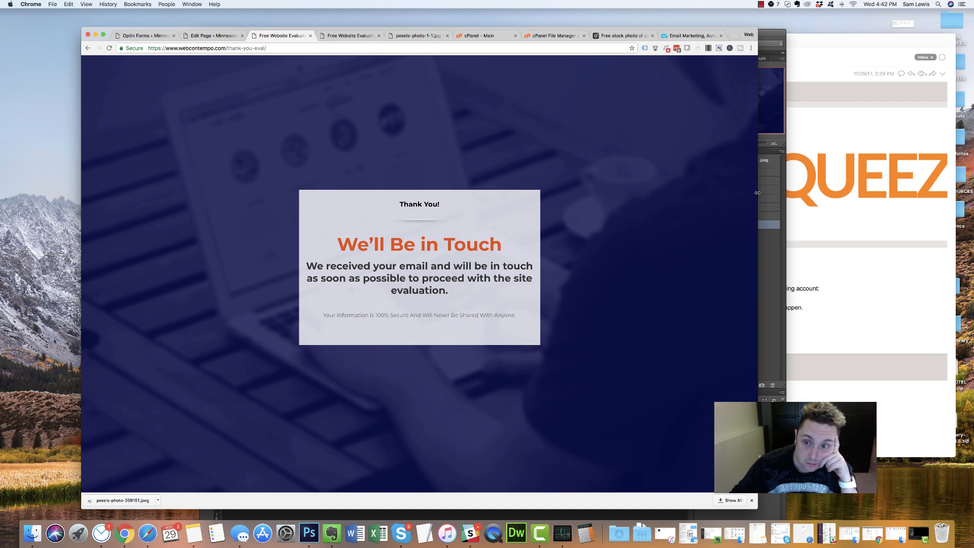
# Narrow the browser window, then open and close the GET INSTANT ACCESS pop-up twice, reloading in between
pyautogui.moveTo(758, 189); pyautogui.dragTo(626, 213)
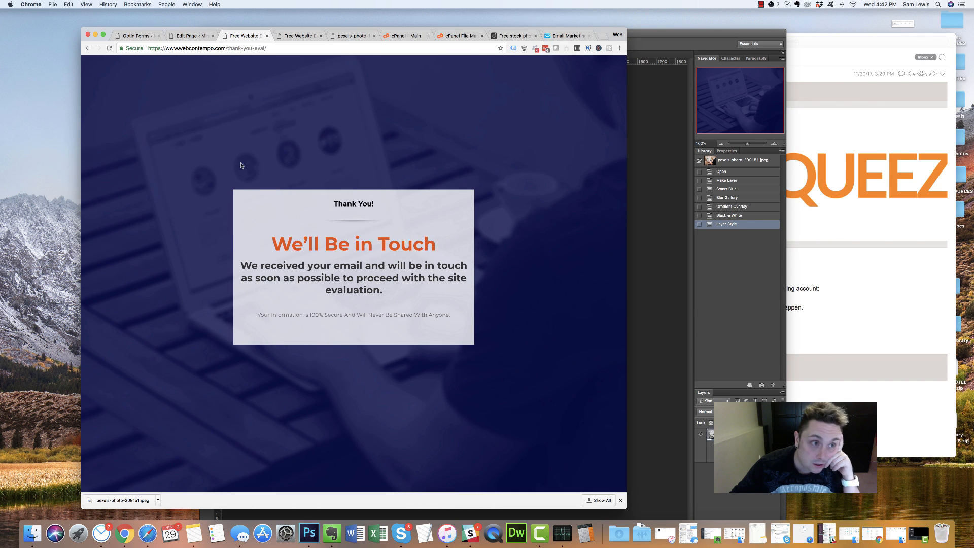
pyautogui.click(298, 36)
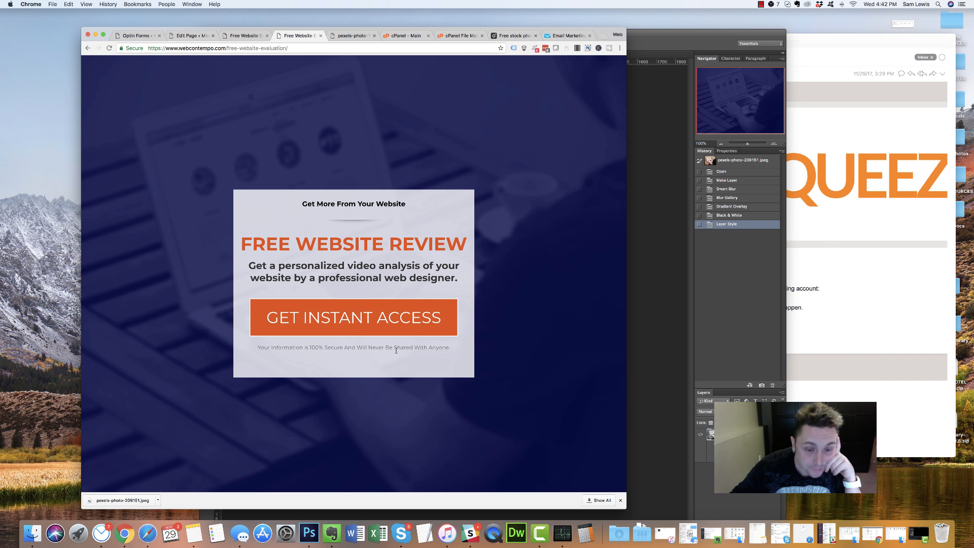
pyautogui.click(358, 329)
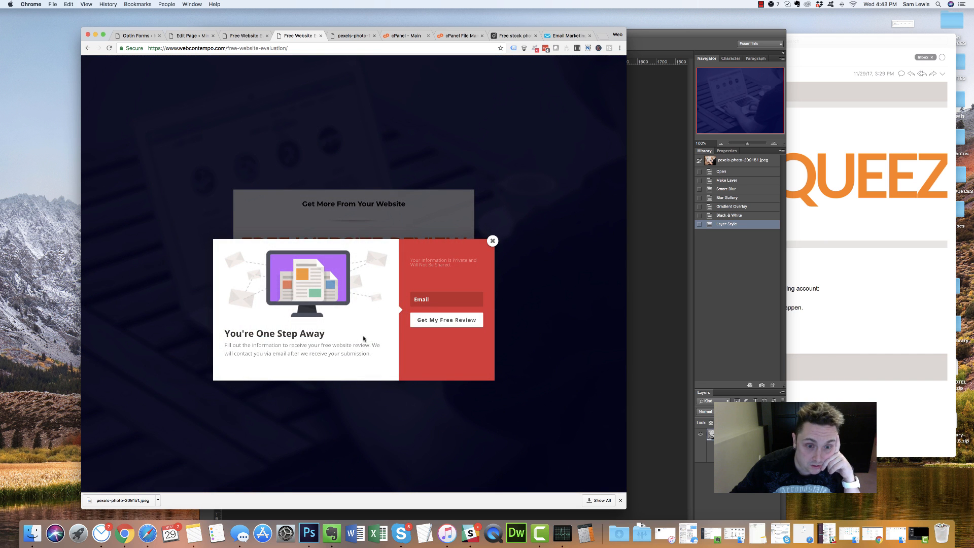
pyautogui.click(492, 242)
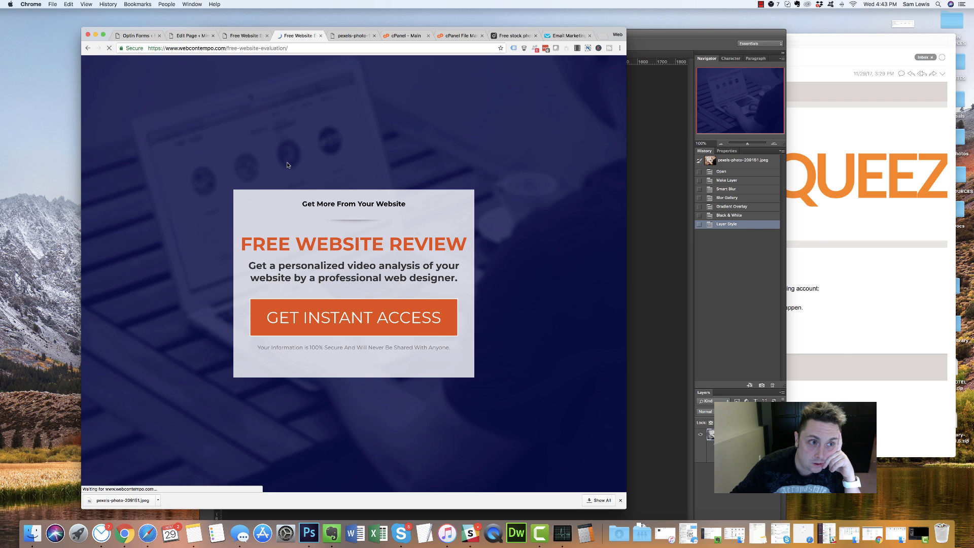
pyautogui.click(334, 330)
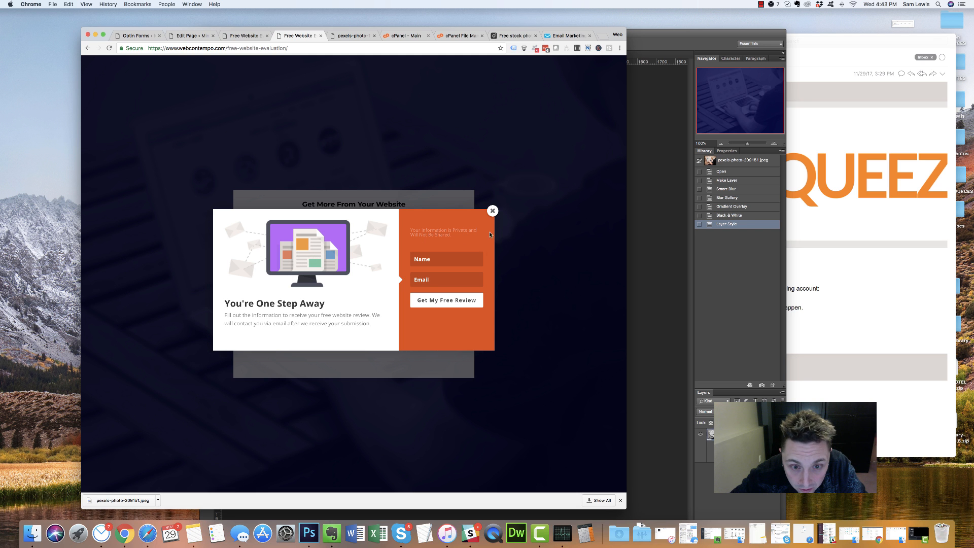
pyautogui.click(492, 210)
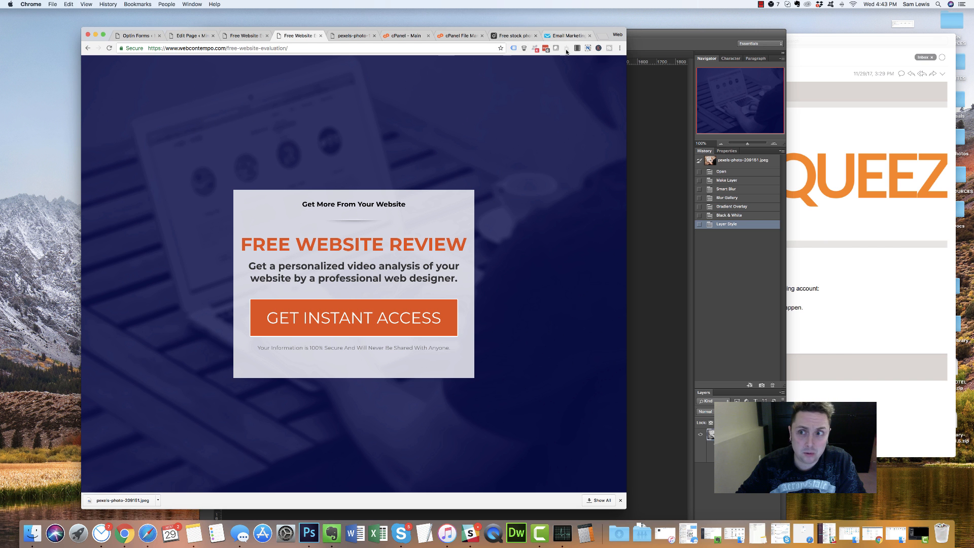
pyautogui.click(761, 4)
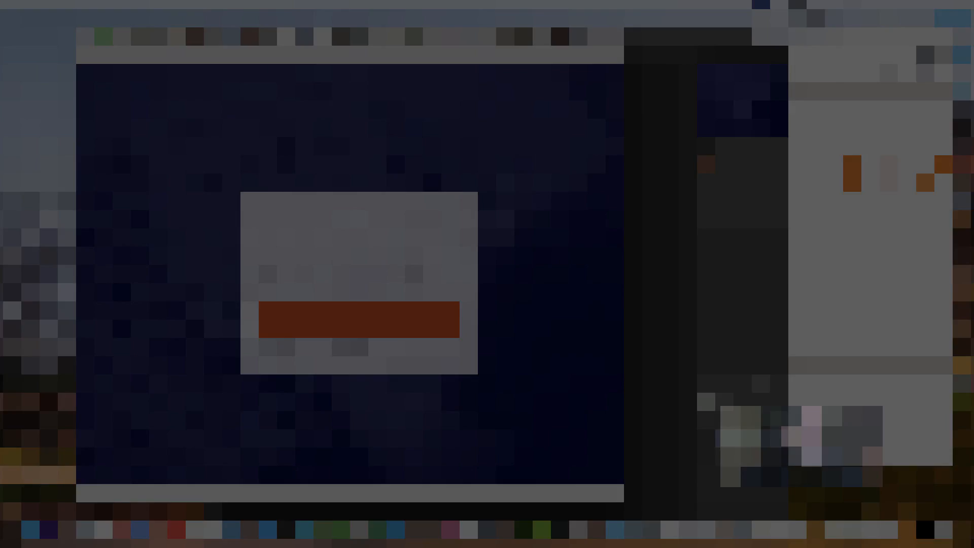